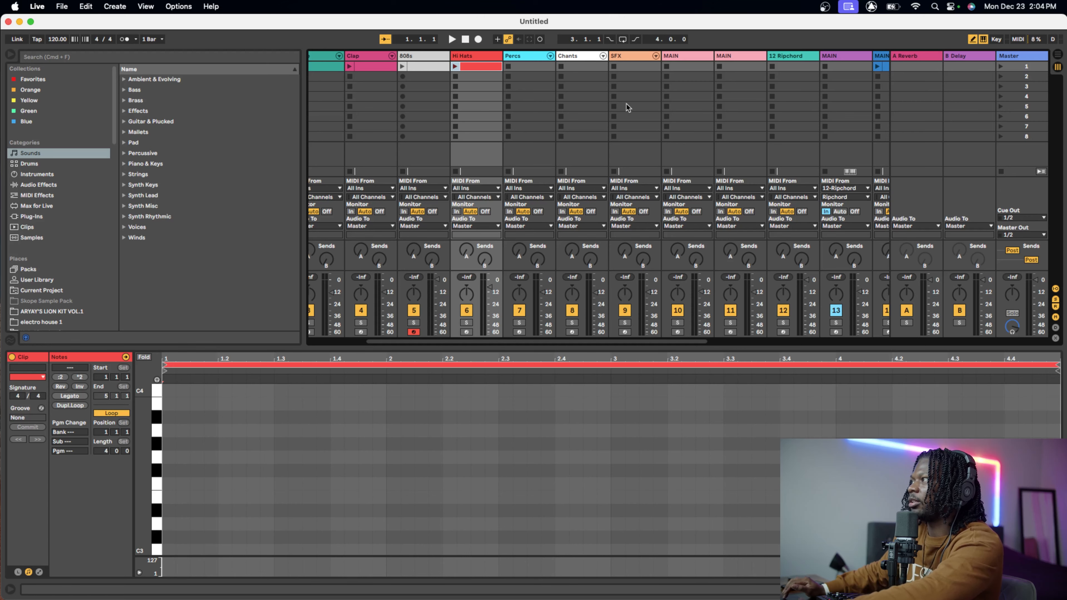
- Create an empty MIDI clip in the first slot of the MAIN track numbered 11
{"action": "scroll", "coordinate": [621, 90], "scroll_direction": "right", "scroll_amount": 6}
{"action": "scroll", "coordinate": [609, 86], "scroll_direction": "right", "scroll_amount": 2}
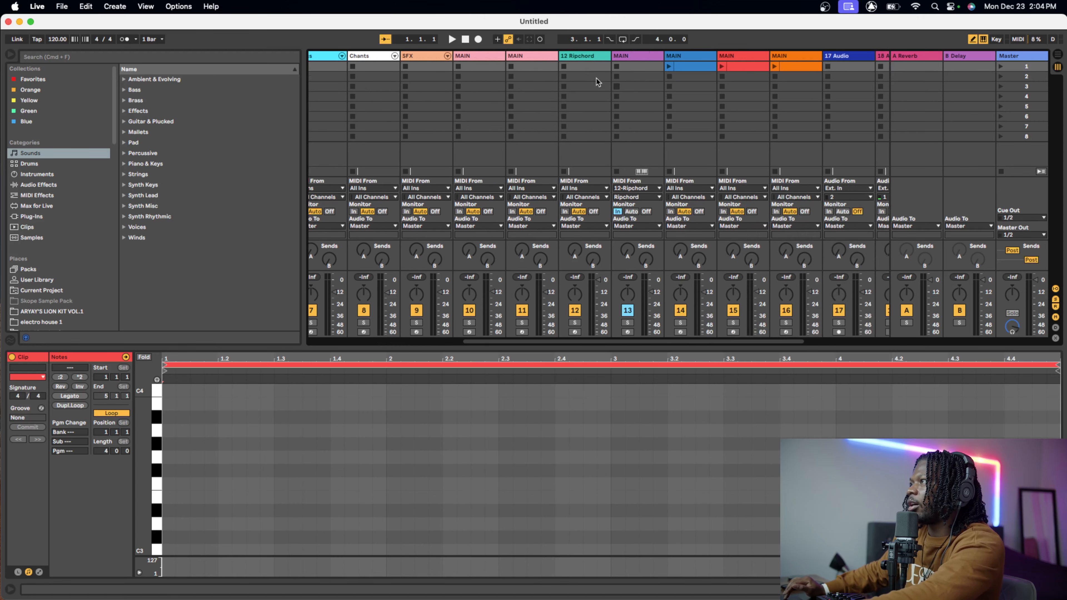
{"action": "double_click", "coordinate": [526, 66]}
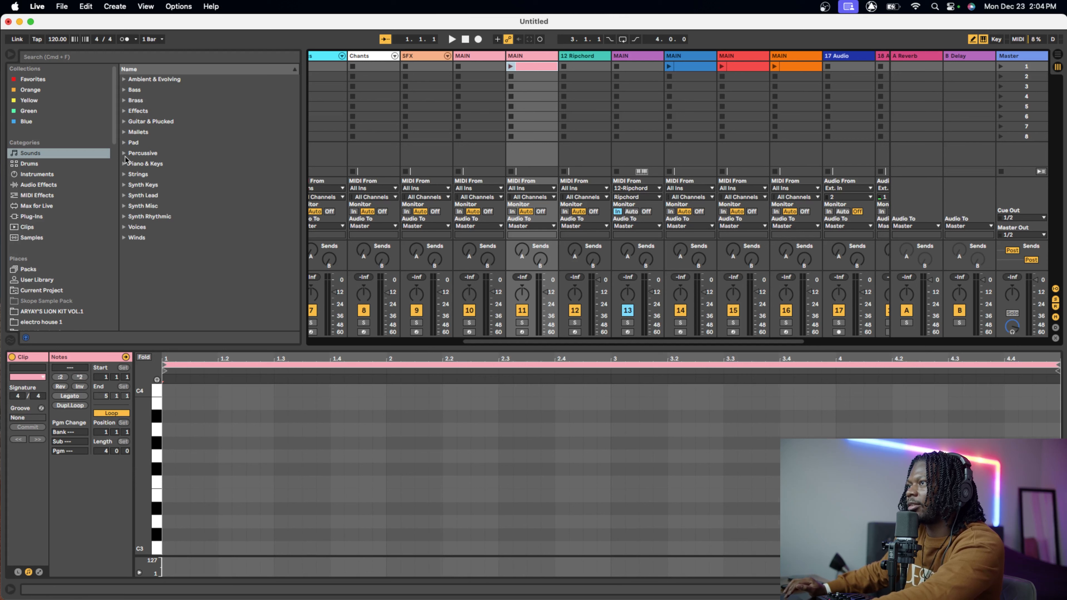
- Browse the Audio Units plug-in list and check the instrument device loaded on track 11
{"action": "left_click", "coordinate": [39, 219]}
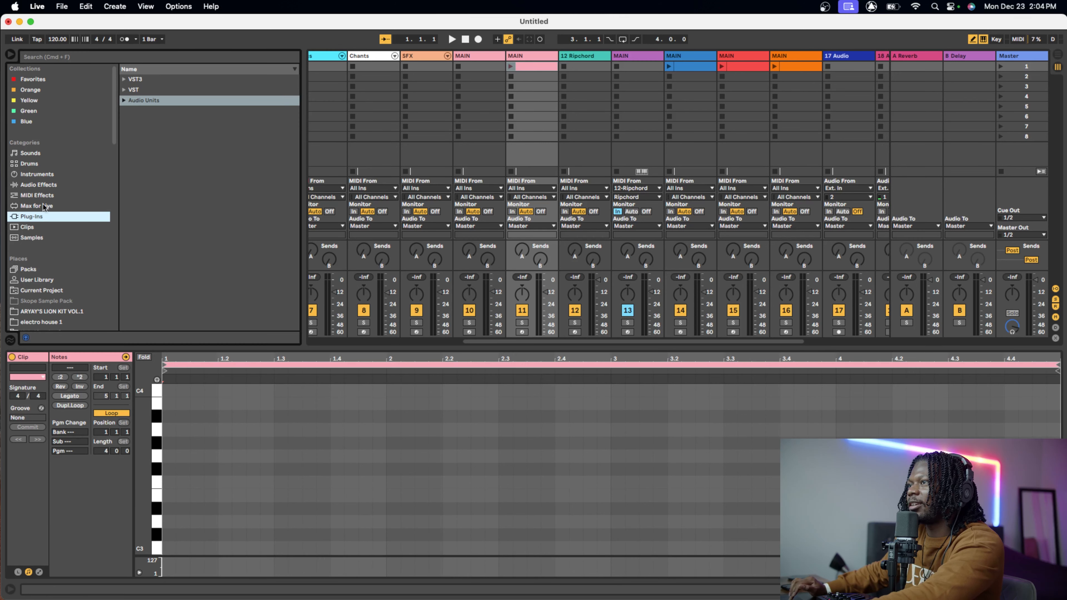
{"action": "left_click", "coordinate": [124, 100]}
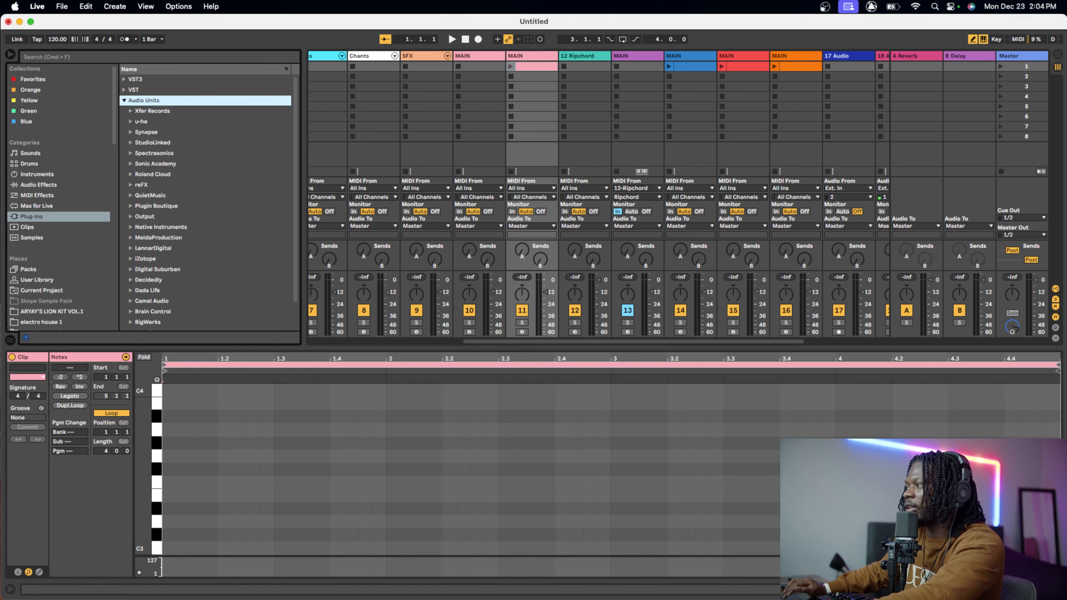
{"action": "key", "text": "shift+Tab"}
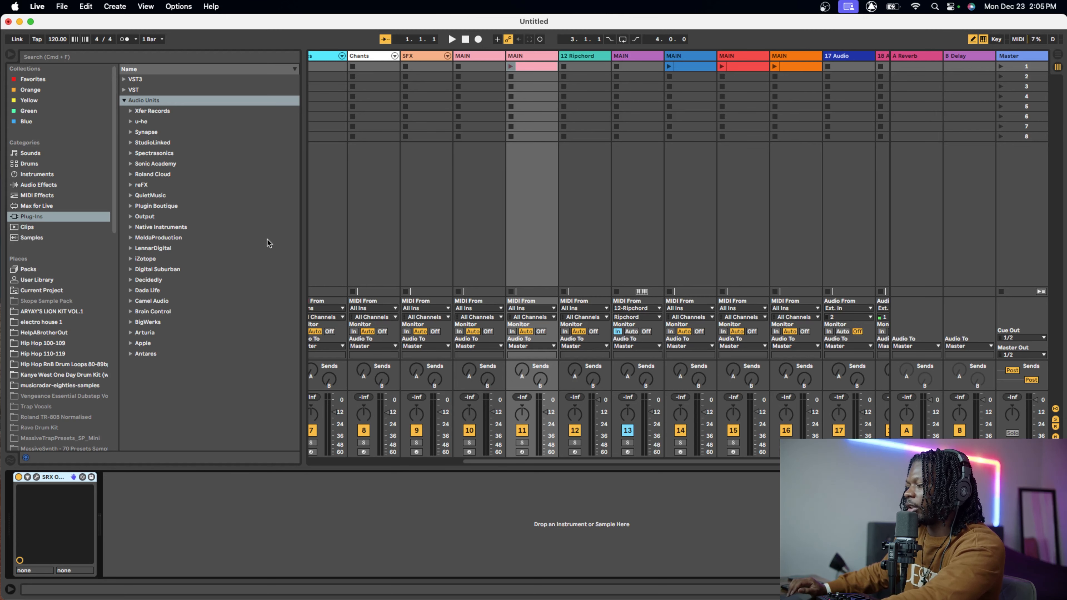
{"action": "key", "text": "shift+Tab"}
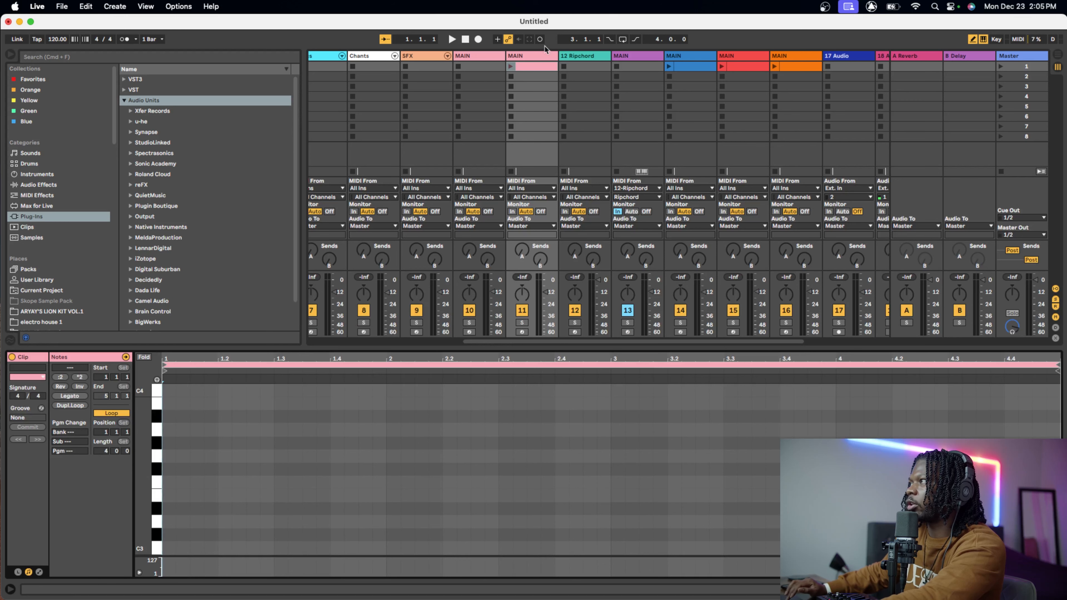
- Launch the new clip, enlarge its note editor, and add a two-bar F#2 note from 1.1.1 to 3.1.1
{"action": "left_click", "coordinate": [511, 66]}
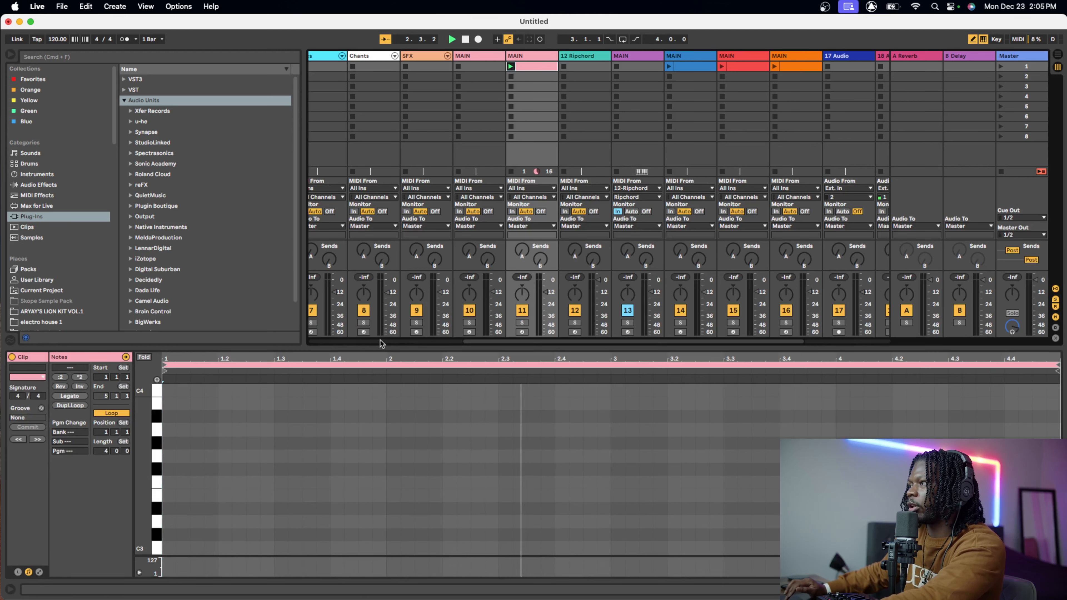
{"action": "left_click_drag", "start_coordinate": [380, 346], "coordinate": [381, 275]}
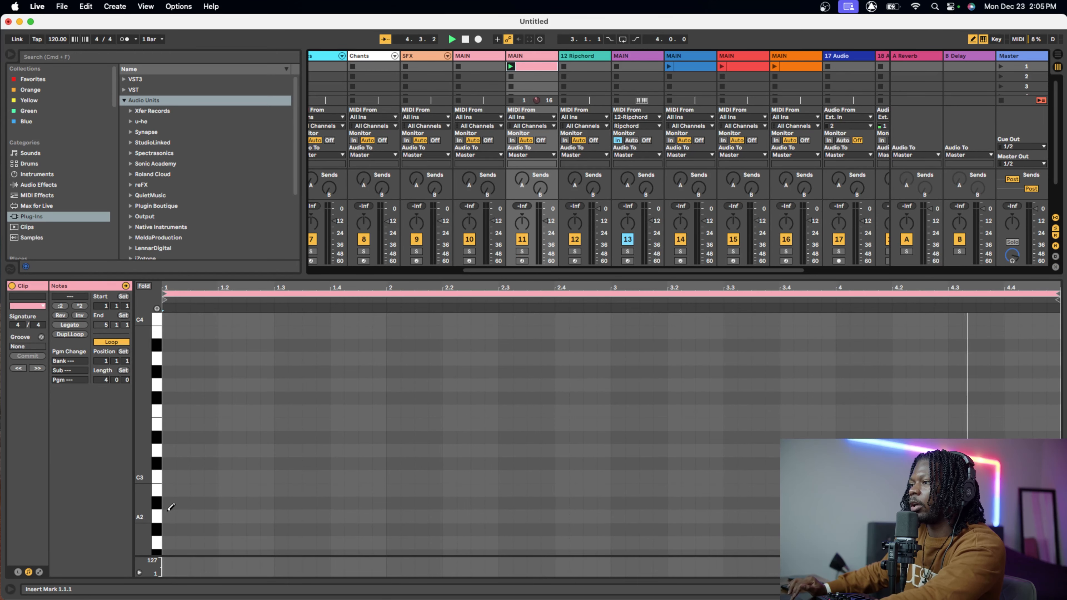
{"action": "scroll", "coordinate": [171, 507], "scroll_direction": "down", "scroll_amount": 5}
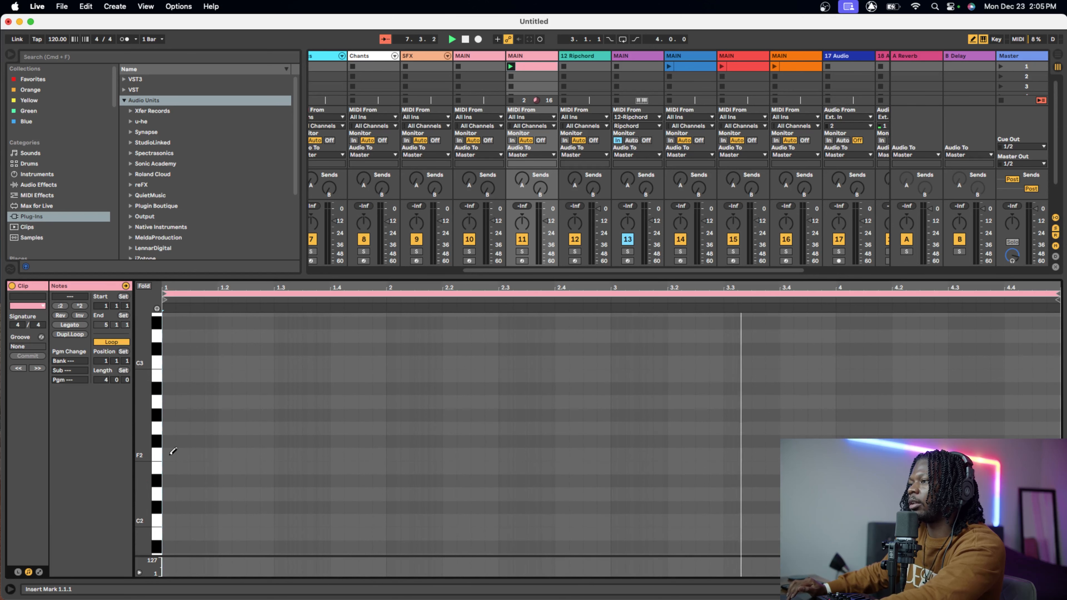
{"action": "left_click", "coordinate": [170, 440]}
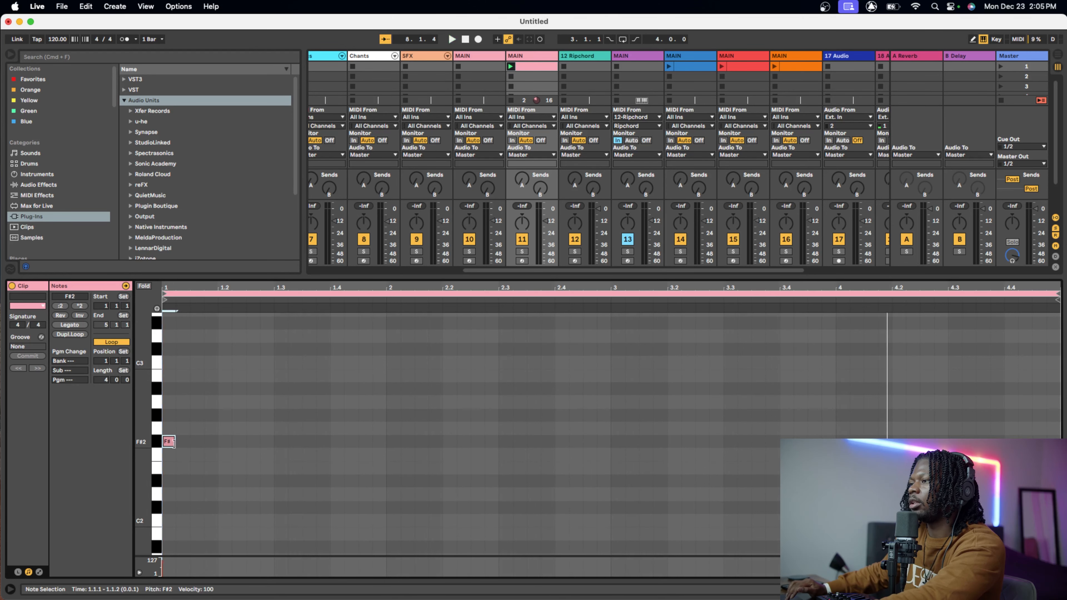
{"action": "left_click_drag", "start_coordinate": [172, 442], "coordinate": [606, 466]}
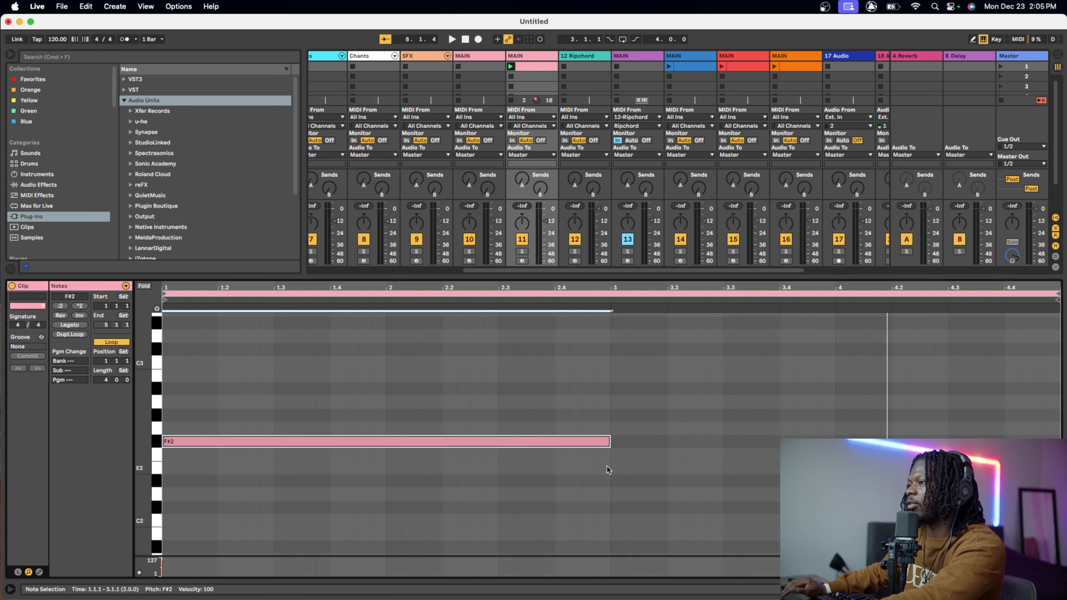
{"action": "key", "text": "space"}
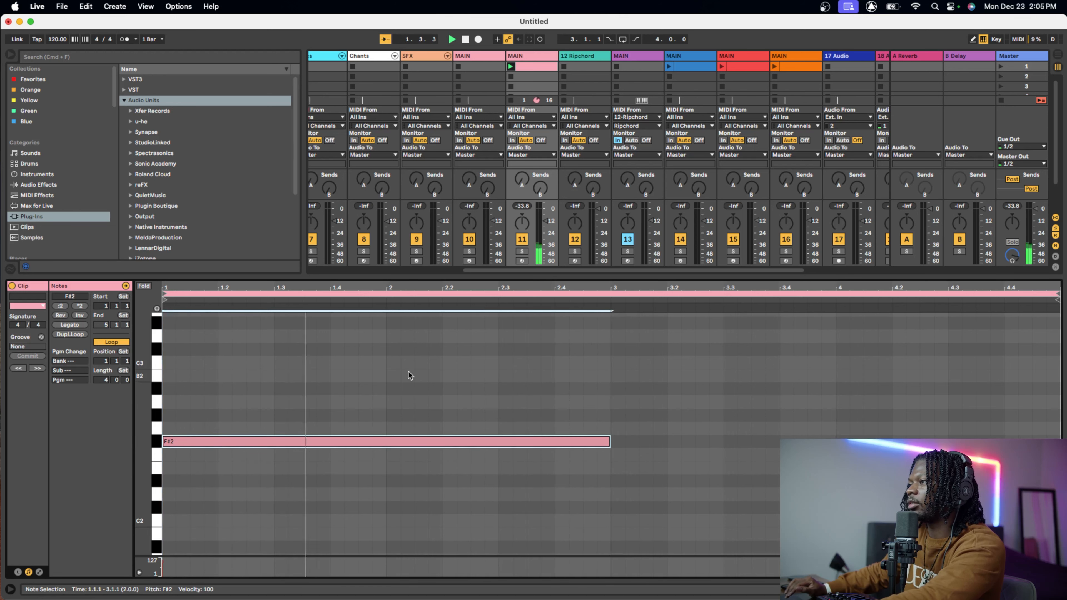
- Add a two-bar C#3 note above the F#2, spanning 1.1.1 to 3.1.1
{"action": "scroll", "coordinate": [336, 388], "scroll_direction": "up", "scroll_amount": 4}
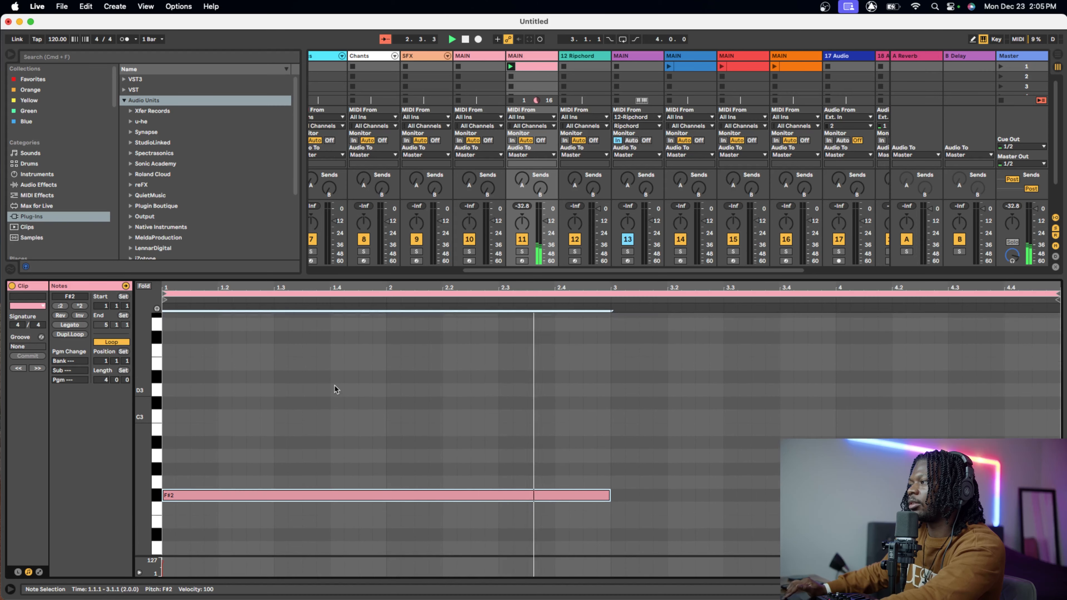
{"action": "scroll", "coordinate": [336, 389], "scroll_direction": "up", "scroll_amount": 1}
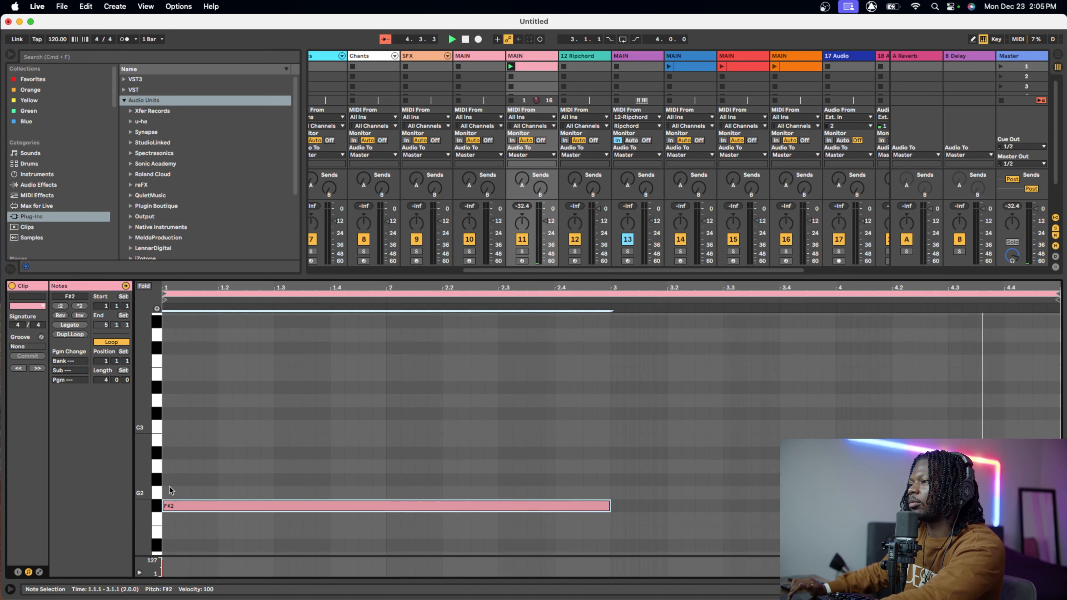
{"action": "double_click", "coordinate": [170, 414]}
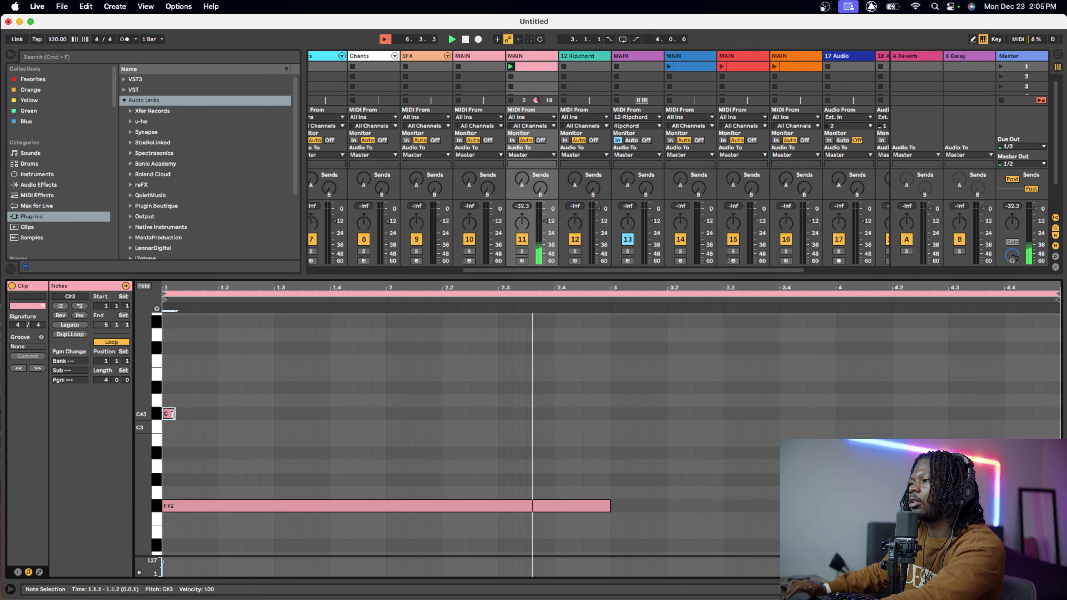
{"action": "left_click_drag", "start_coordinate": [172, 414], "coordinate": [606, 439]}
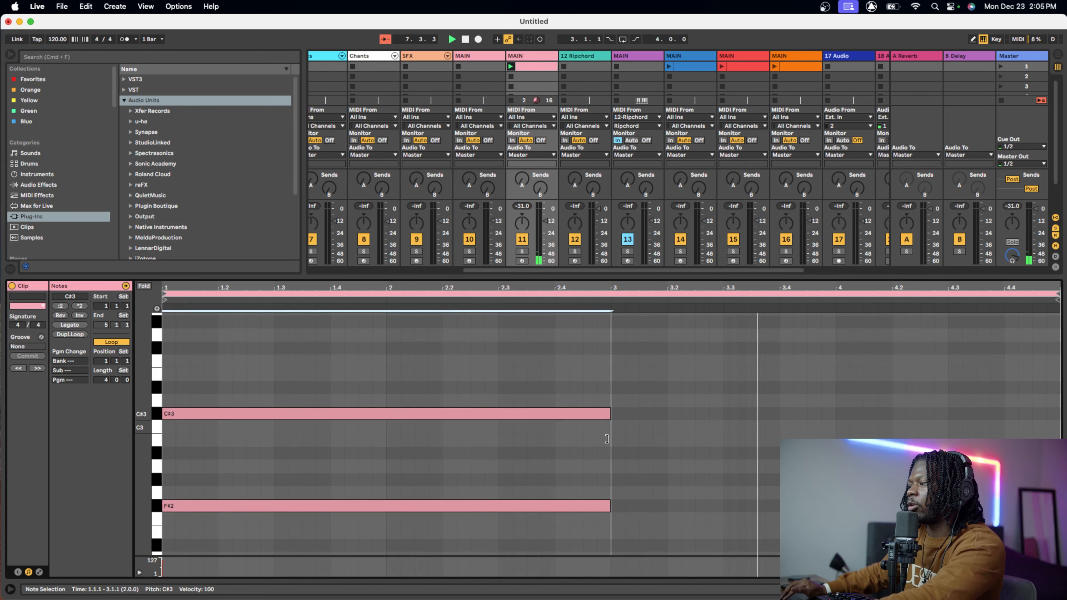
- Add a two-bar A#3 note above the C#3, starting at 1.1.1
{"action": "scroll", "coordinate": [197, 345], "scroll_direction": "up", "scroll_amount": 2}
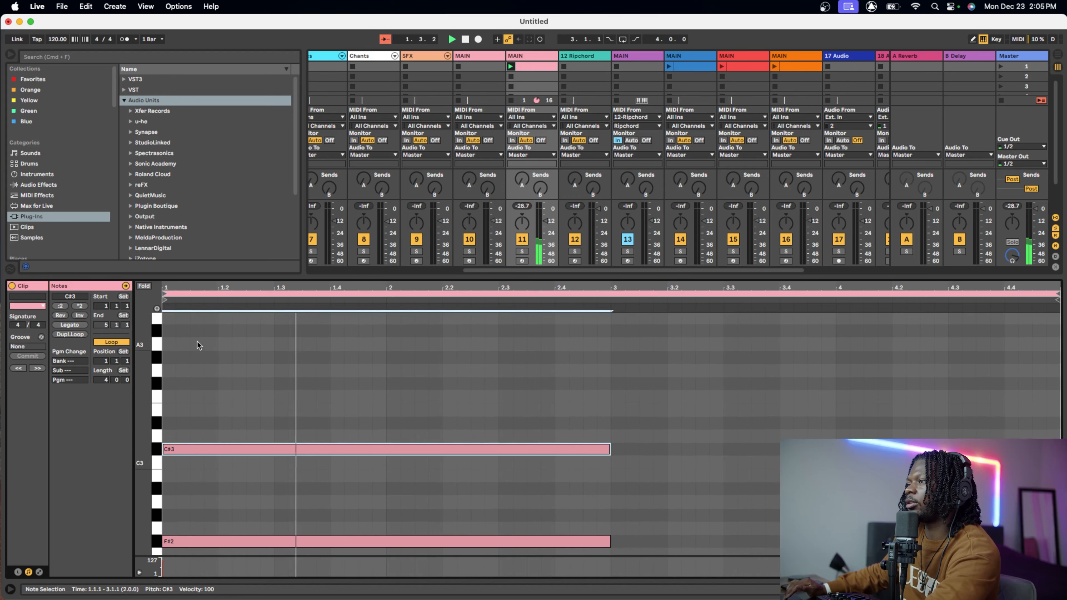
{"action": "scroll", "coordinate": [198, 345], "scroll_direction": "up", "scroll_amount": 1}
{"action": "key", "text": "b"}
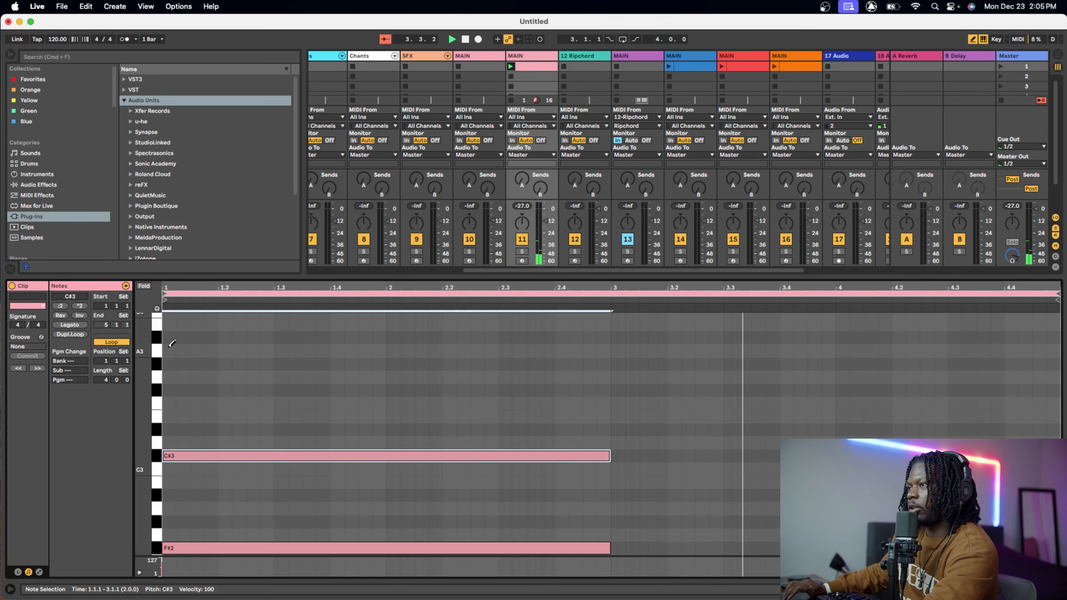
{"action": "left_click", "coordinate": [170, 339]}
{"action": "left_click_drag", "start_coordinate": [175, 339], "coordinate": [600, 360]}
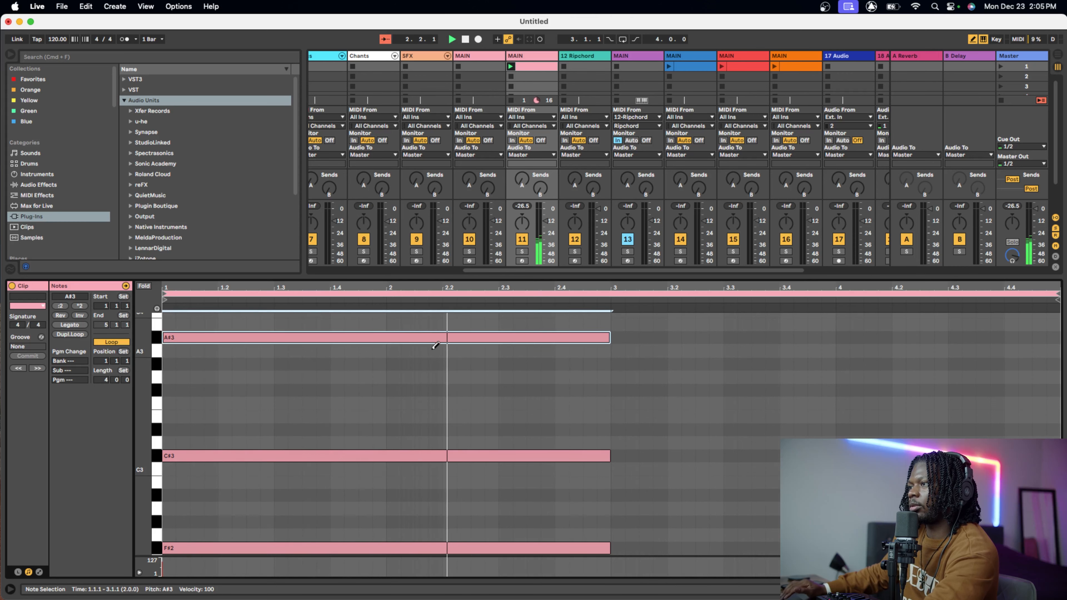
- Enlarge the note editor further and add a two-bar F#4 note at the top of the chord
{"action": "scroll", "coordinate": [546, 357], "scroll_direction": "down", "scroll_amount": 1}
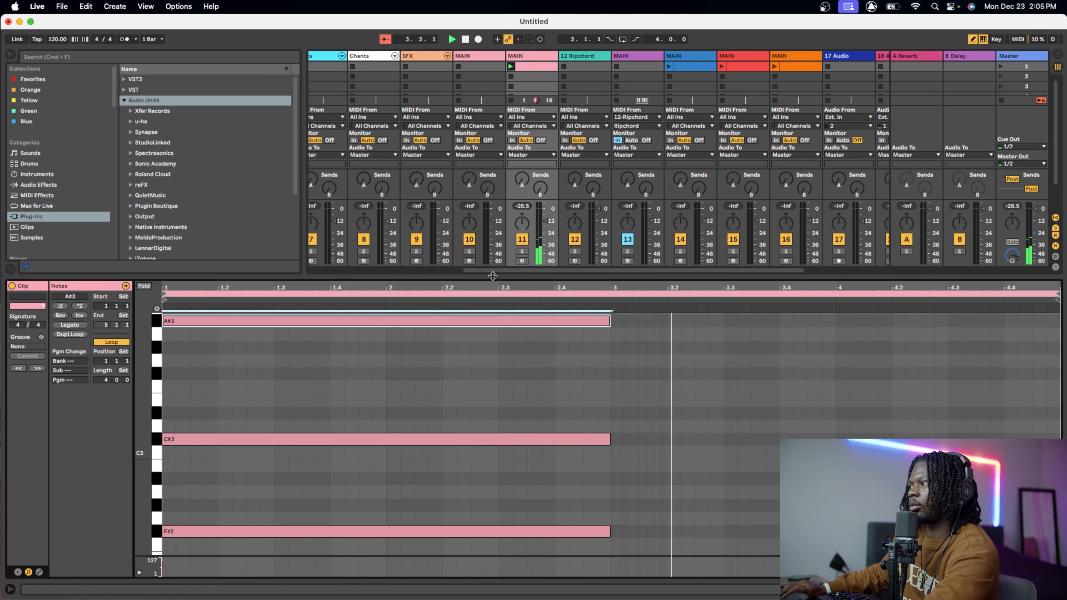
{"action": "left_click_drag", "start_coordinate": [492, 277], "coordinate": [492, 99]}
{"action": "scroll", "coordinate": [409, 264], "scroll_direction": "up", "scroll_amount": 6}
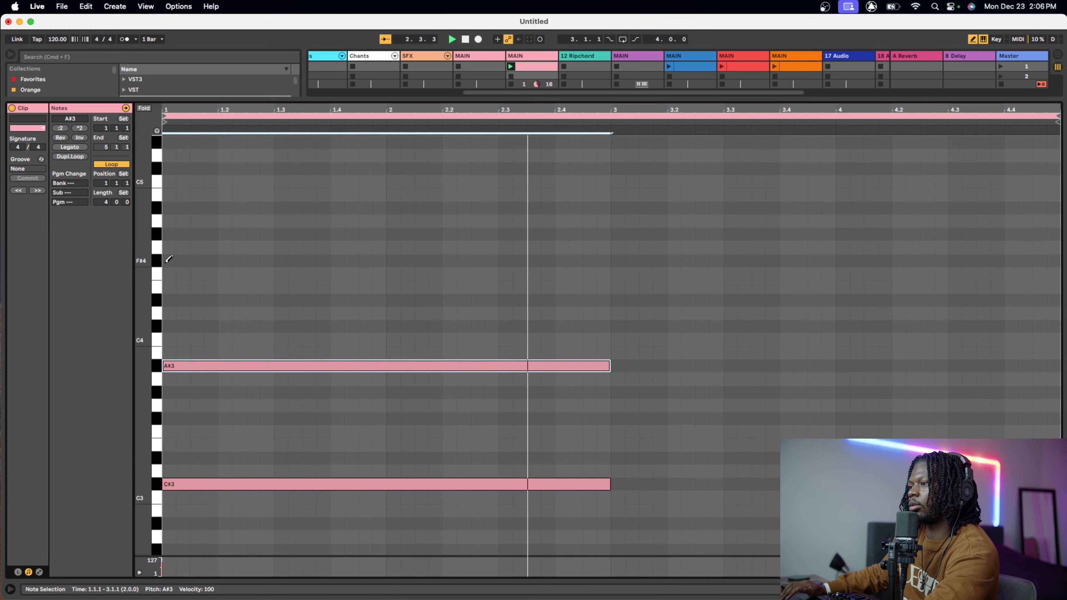
{"action": "left_click", "coordinate": [169, 260]}
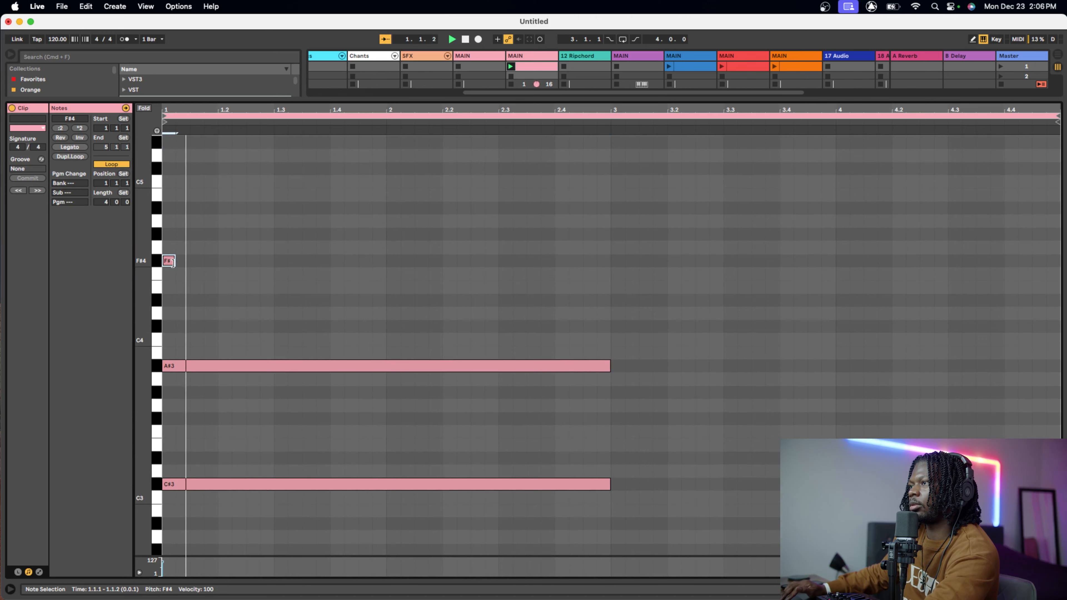
{"action": "left_click_drag", "start_coordinate": [172, 260], "coordinate": [610, 261]}
- Add a two-bar D1 bass note below the chord, spanning 1.1.1 to 3.1.1
{"action": "scroll", "coordinate": [481, 338], "scroll_direction": "down", "scroll_amount": 5}
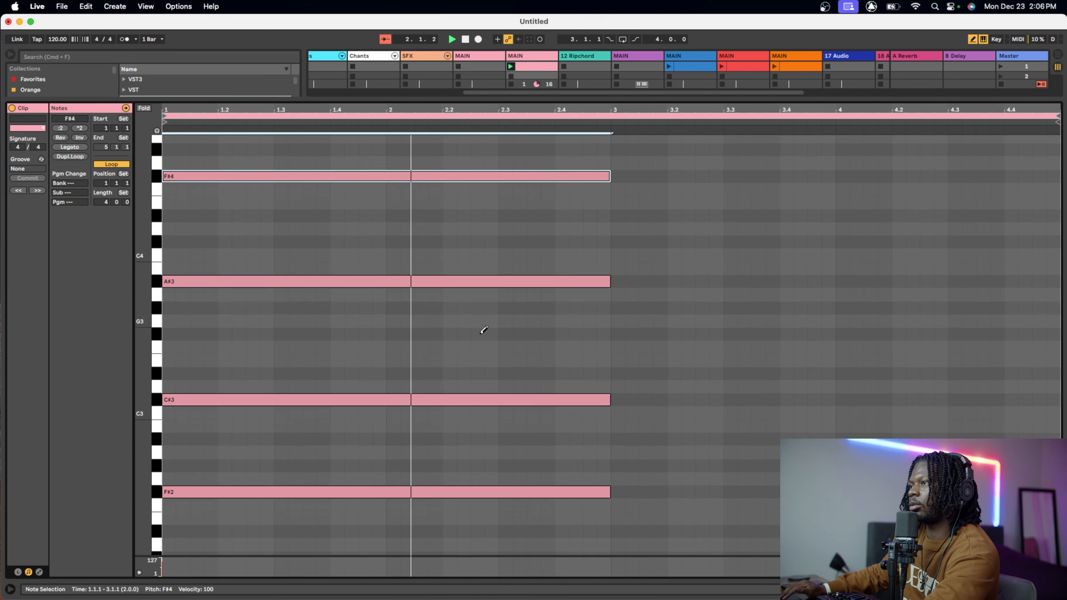
{"action": "key", "text": "b"}
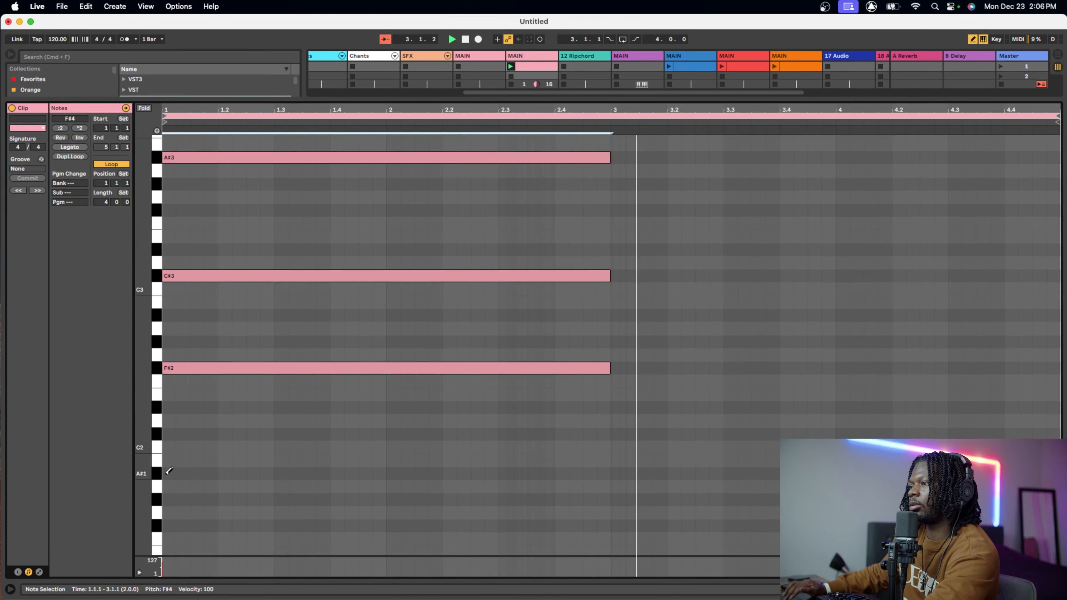
{"action": "scroll", "coordinate": [173, 530], "scroll_direction": "down", "scroll_amount": 1}
{"action": "scroll", "coordinate": [173, 530], "scroll_direction": "down", "scroll_amount": 4}
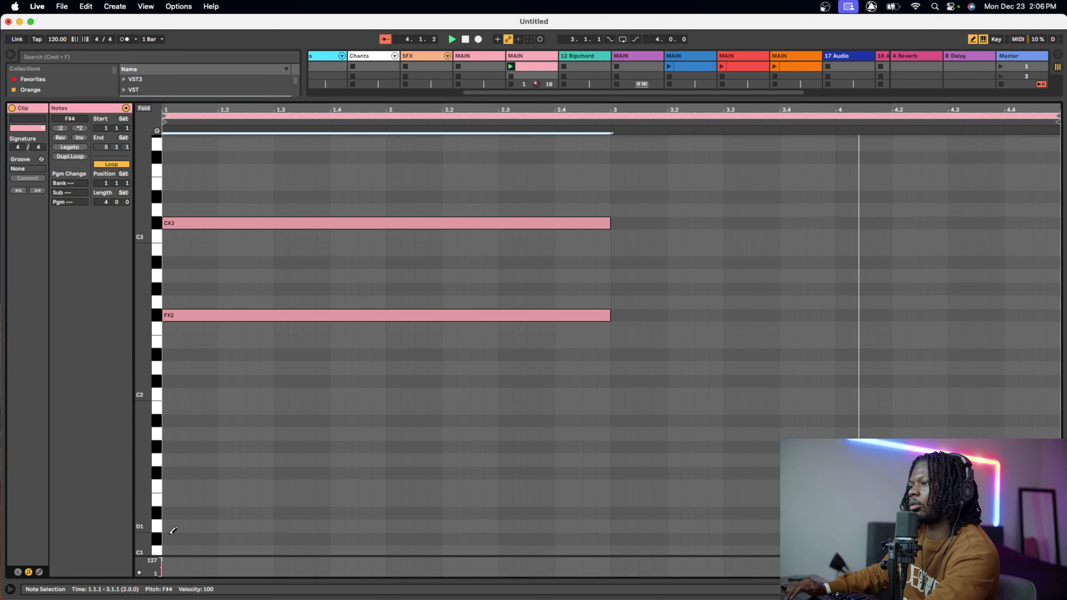
{"action": "left_click", "coordinate": [173, 462]}
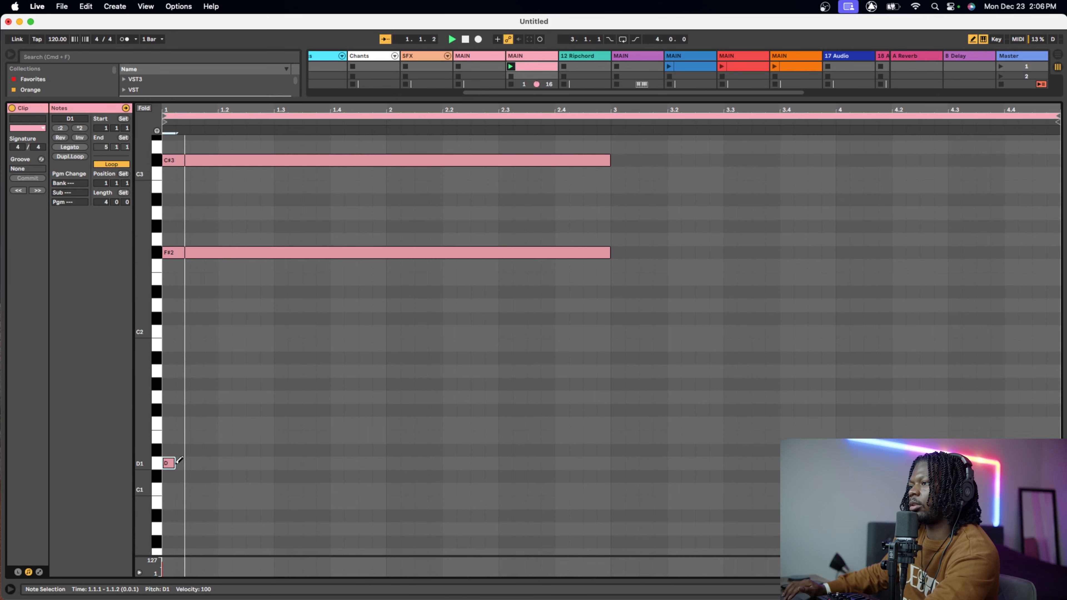
{"action": "left_click_drag", "start_coordinate": [174, 463], "coordinate": [602, 465]}
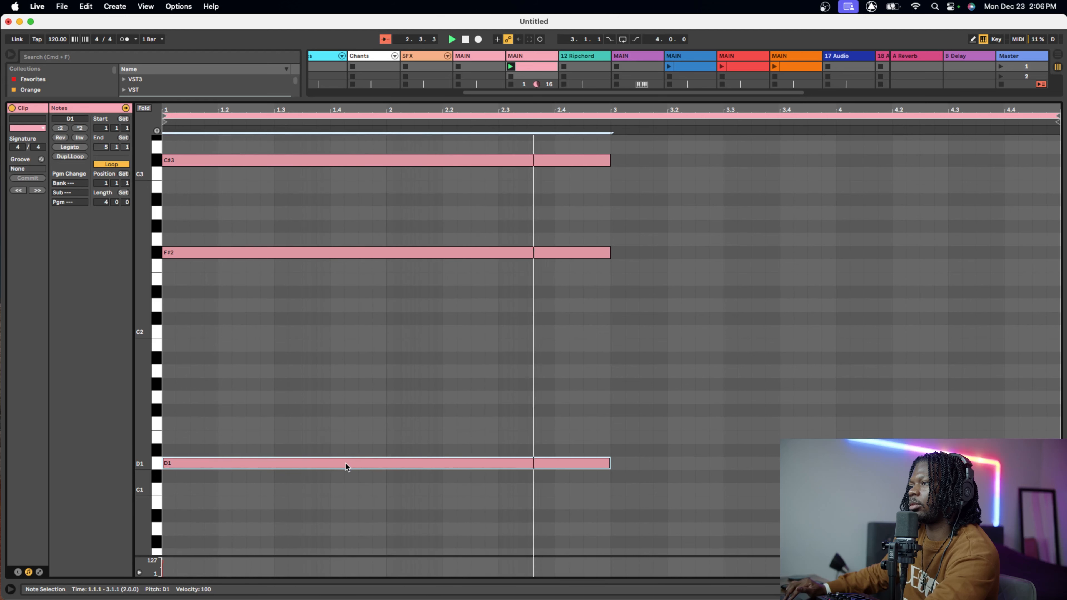
- Transpose the D1 bass note up to F#1, keeping its start at 1.1.1
{"action": "left_click_drag", "start_coordinate": [345, 461], "coordinate": [345, 453]}
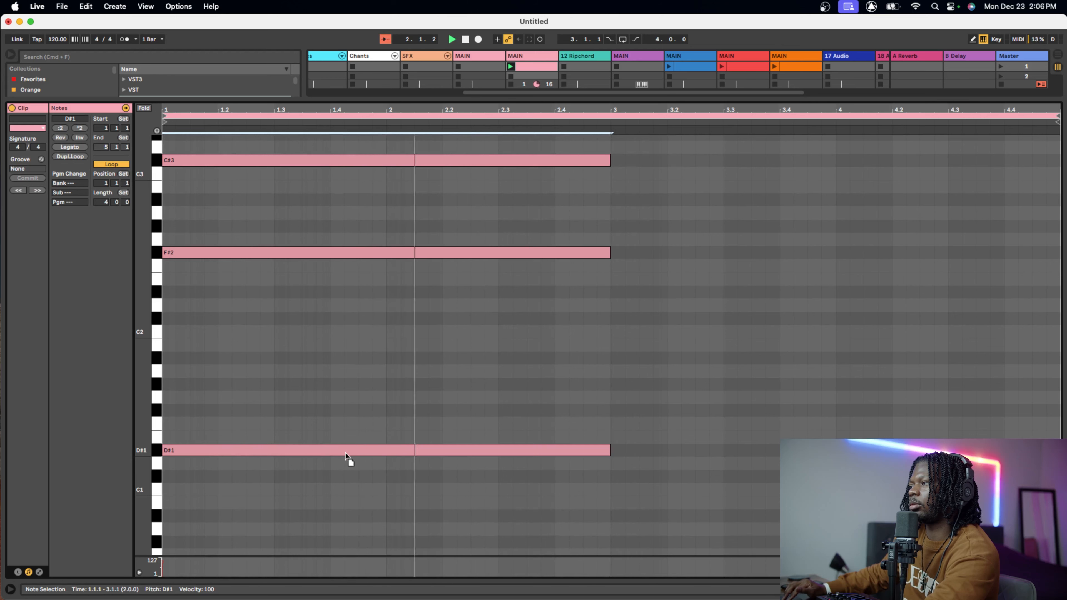
{"action": "left_click_drag", "start_coordinate": [345, 454], "coordinate": [345, 441]}
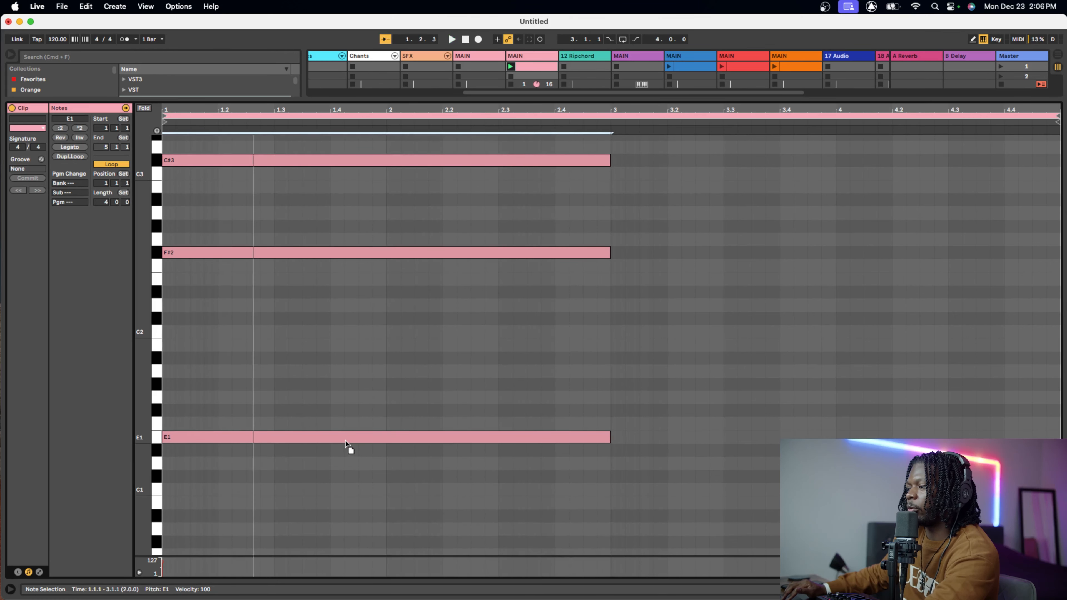
{"action": "left_click_drag", "start_coordinate": [345, 441], "coordinate": [346, 427]}
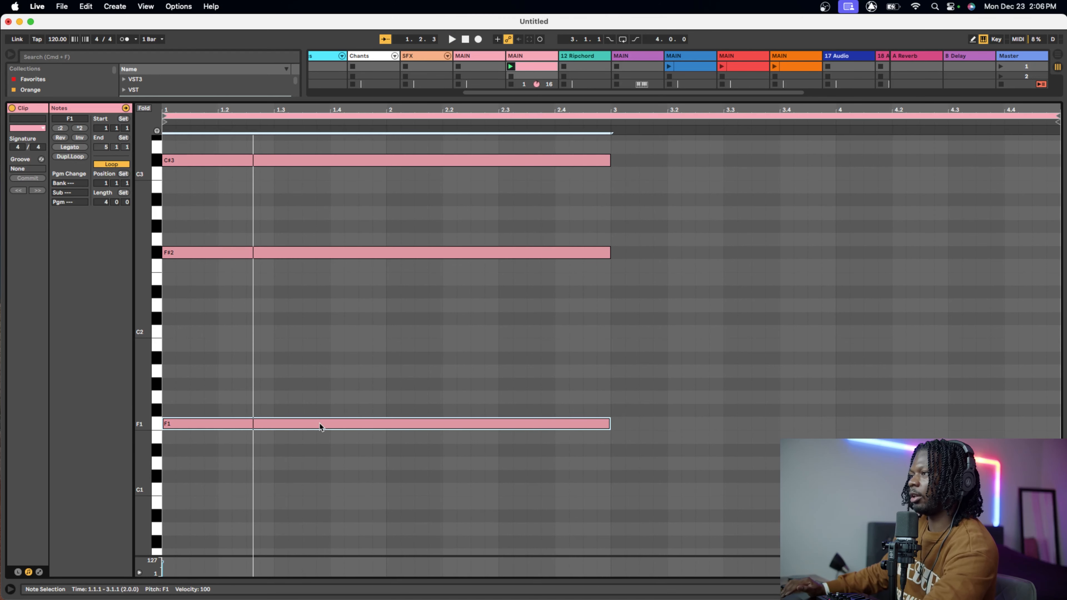
{"action": "scroll", "coordinate": [398, 345], "scroll_direction": "up", "scroll_amount": 10}
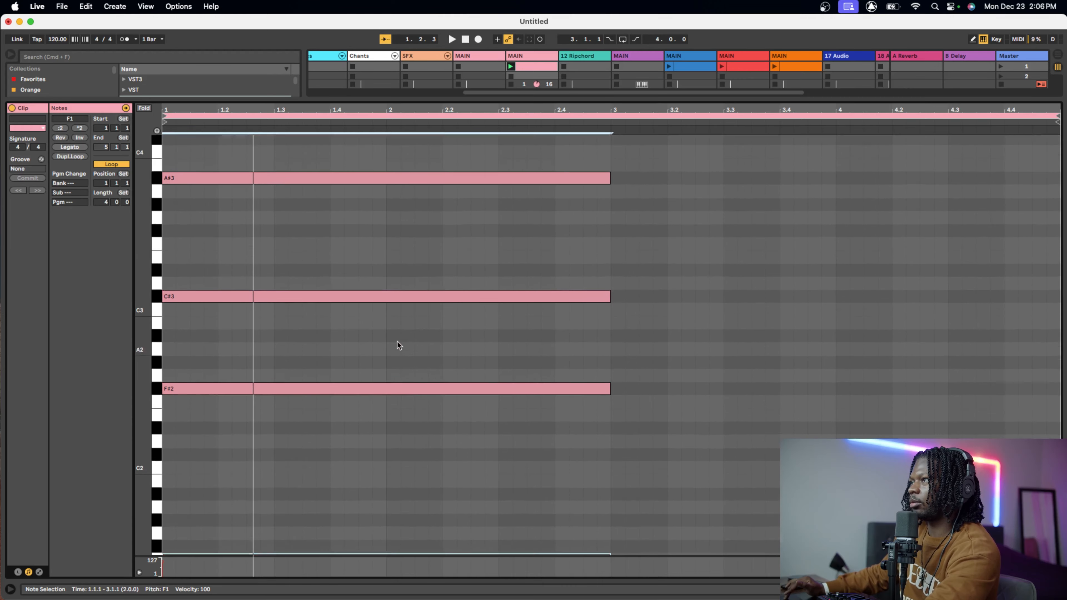
{"action": "scroll", "coordinate": [397, 341], "scroll_direction": "up", "scroll_amount": 5}
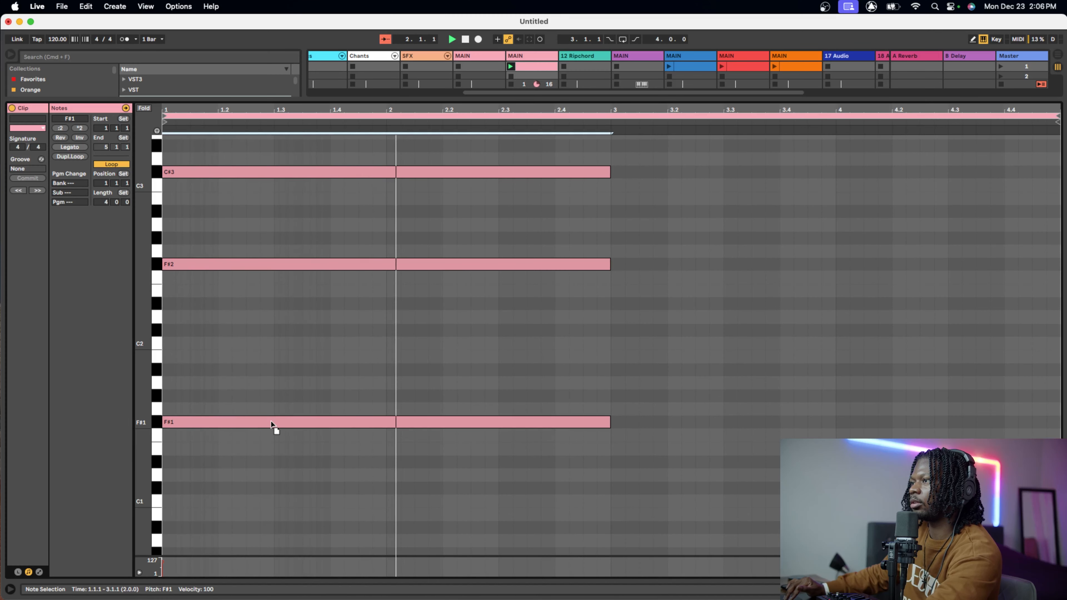
{"action": "mouse_move", "coordinate": [269, 422]}
{"action": "left_mouse_down"}
{"action": "mouse_move", "coordinate": [268, 439]}
{"action": "mouse_move", "coordinate": [267, 424]}
{"action": "left_mouse_up"}
- Play back the completed chord and place the insert marker at 3.1.2
{"action": "key", "text": "space"}
{"action": "key", "text": "space"}
{"action": "key", "text": "space"}
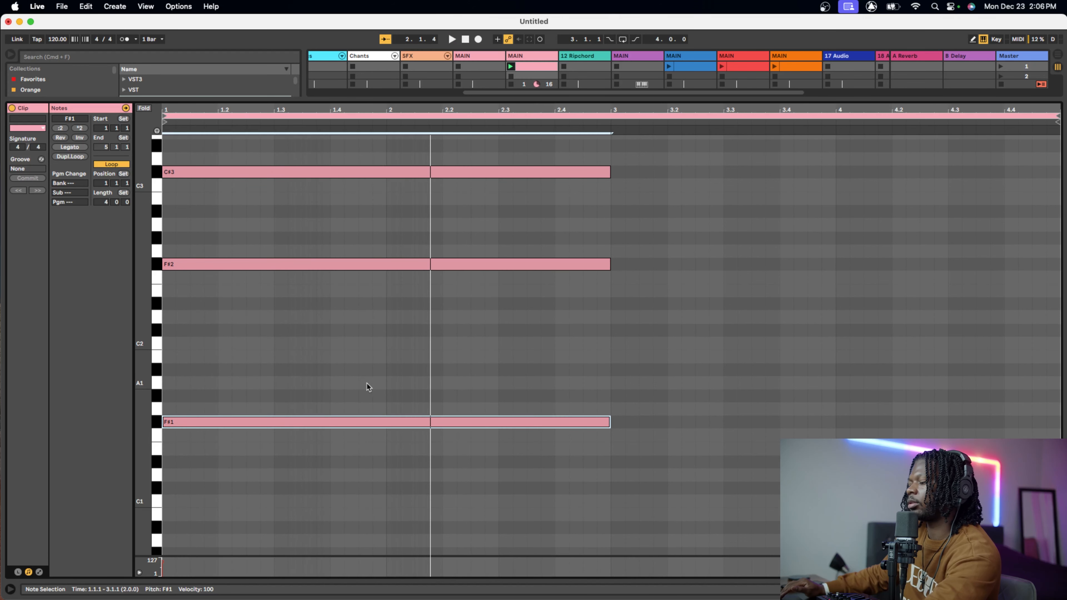
{"action": "key", "text": "space"}
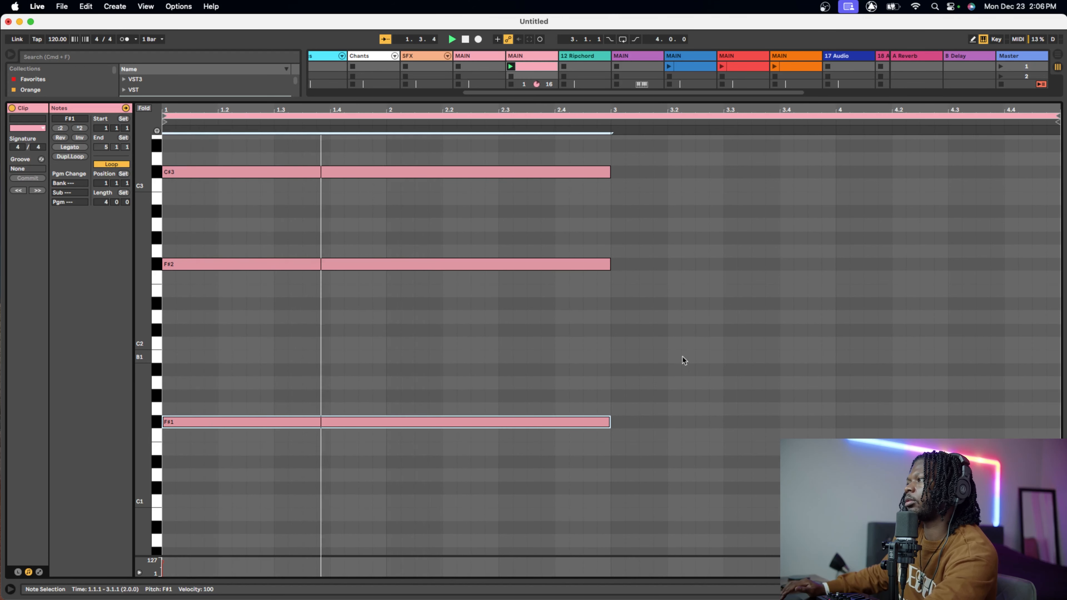
{"action": "left_click", "coordinate": [627, 336]}
{"action": "scroll", "coordinate": [628, 338], "scroll_direction": "up", "scroll_amount": 1}
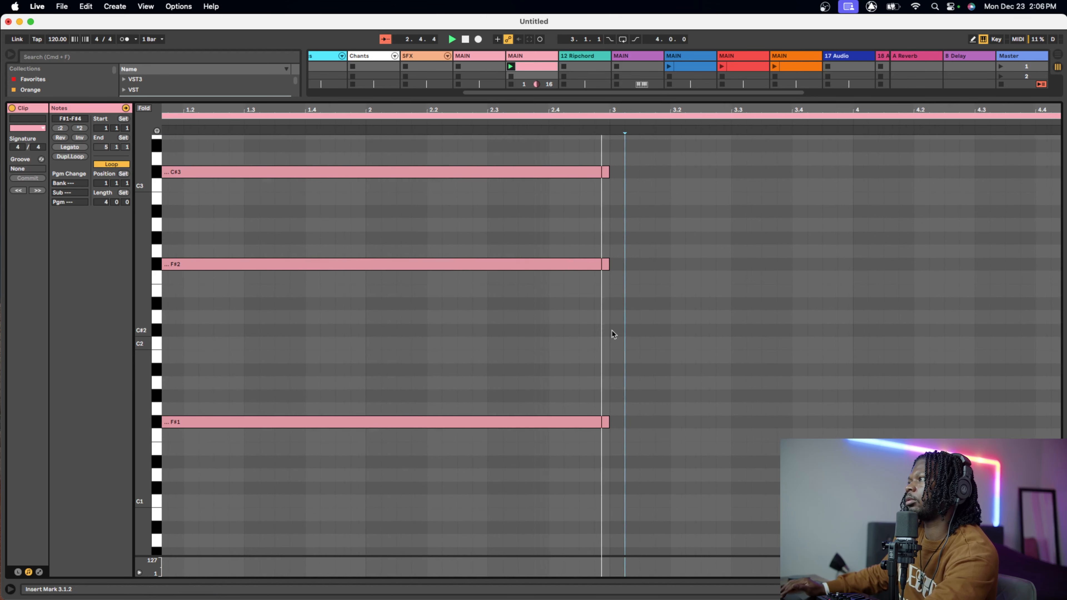
- Double the clip and its notes to an eight-bar length, and resize all chord notes to end at 4.1.1
{"action": "left_click", "coordinate": [194, 216]}
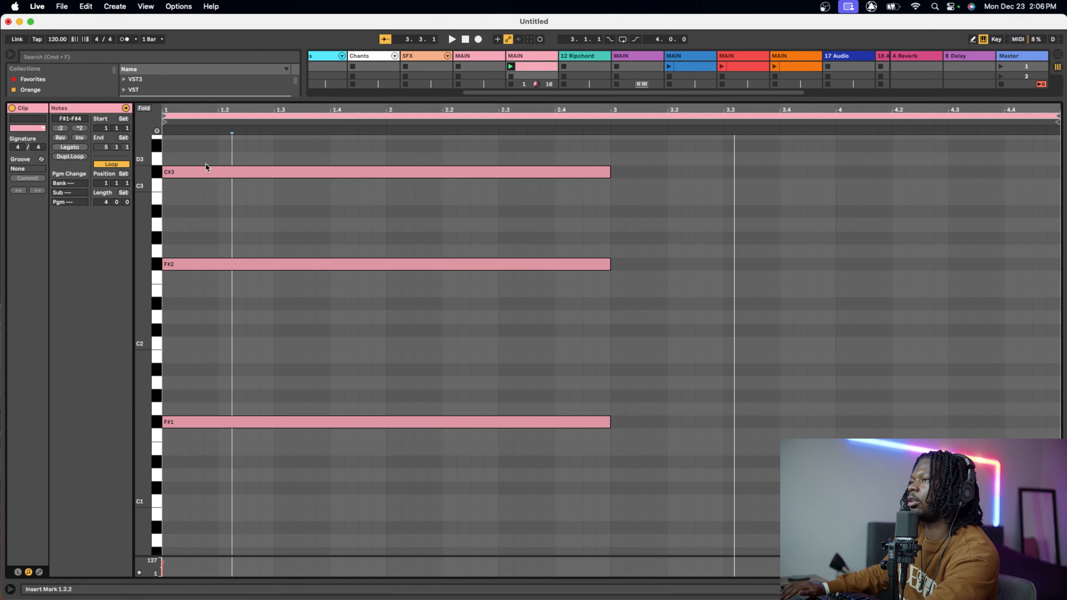
{"action": "left_click", "coordinate": [79, 128]}
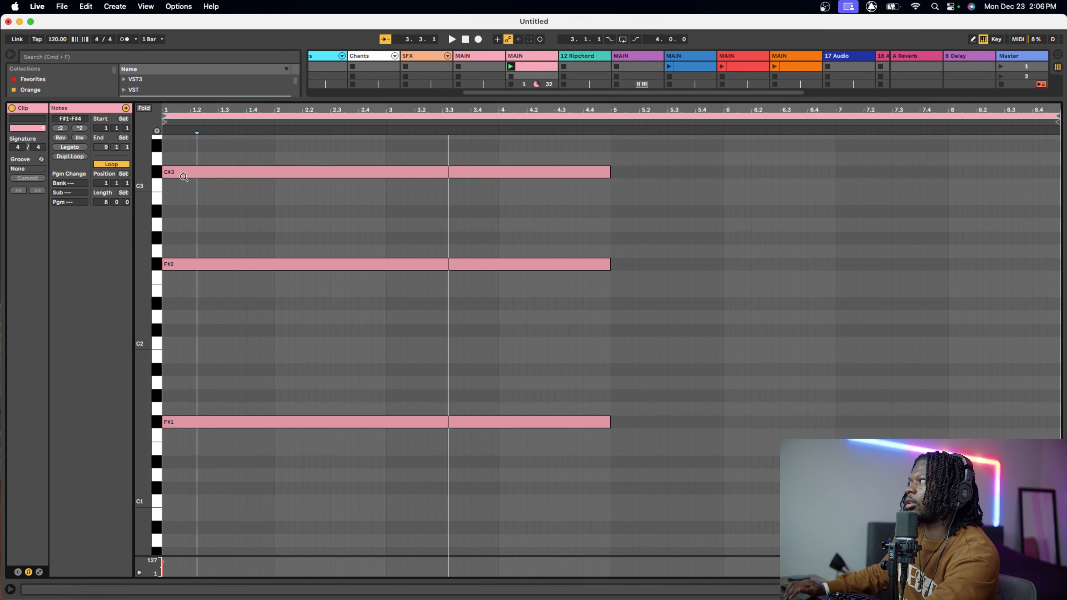
{"action": "scroll", "coordinate": [453, 285], "scroll_direction": "up", "scroll_amount": 5}
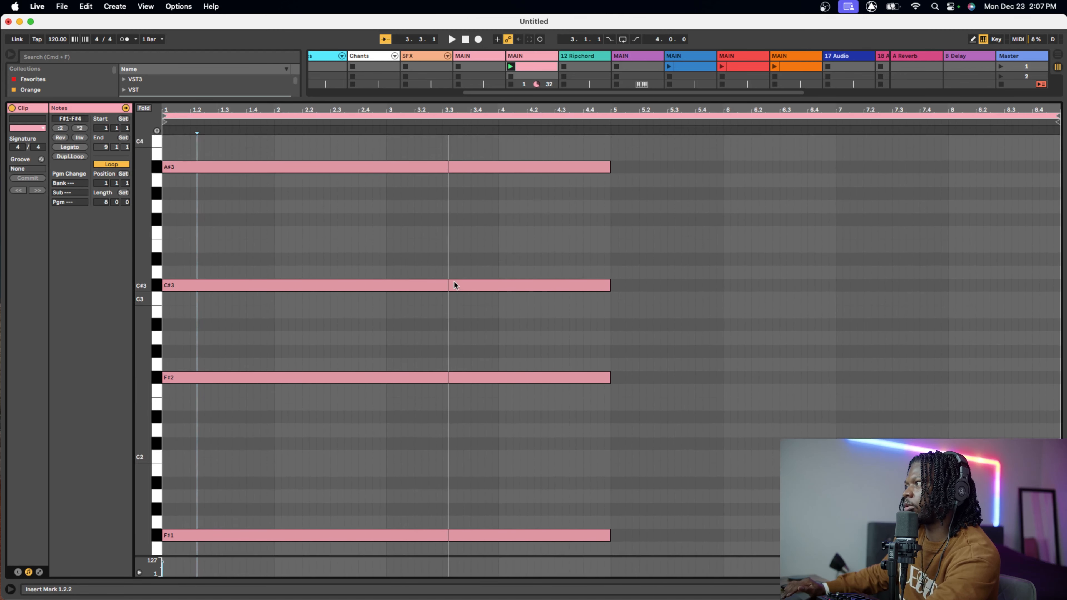
{"action": "scroll", "coordinate": [454, 285], "scroll_direction": "up", "scroll_amount": 4}
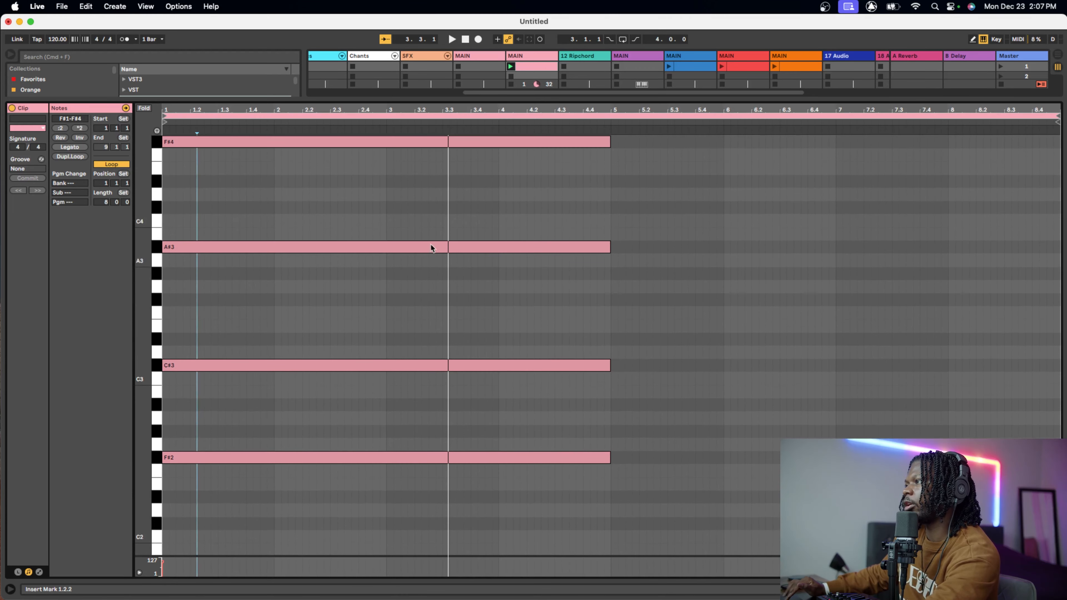
{"action": "left_click", "coordinate": [410, 212]}
{"action": "key", "text": "super+a"}
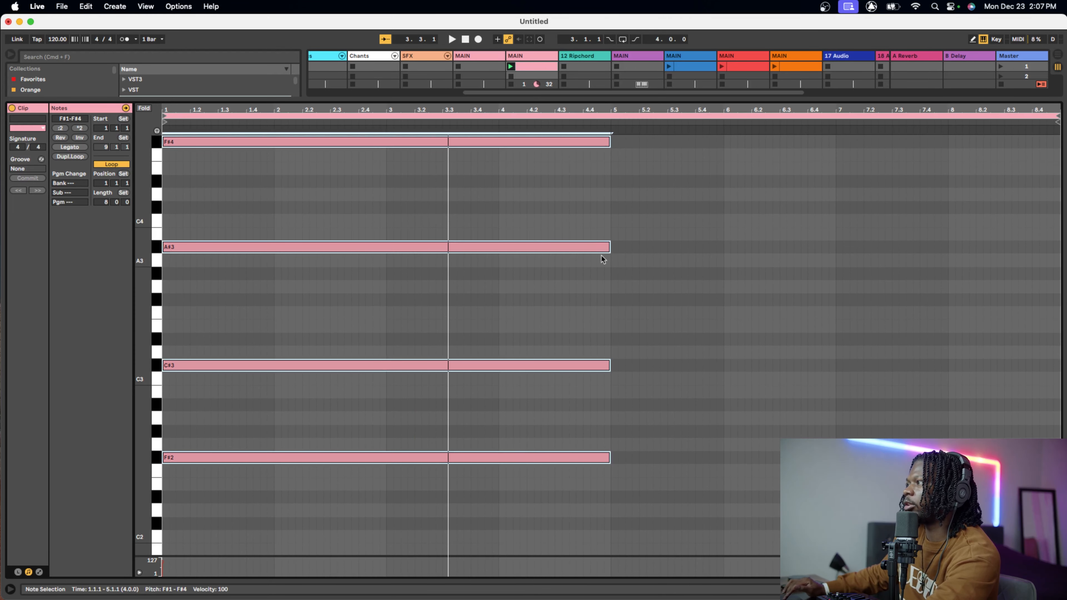
{"action": "left_click_drag", "start_coordinate": [608, 249], "coordinate": [453, 255]}
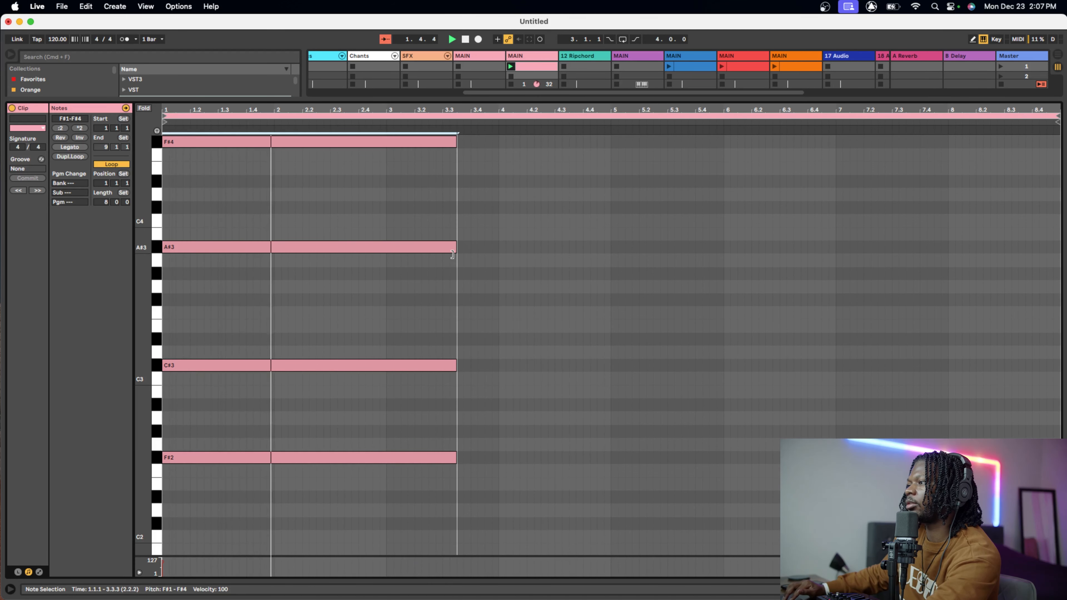
{"action": "left_click_drag", "start_coordinate": [452, 255], "coordinate": [495, 250]}
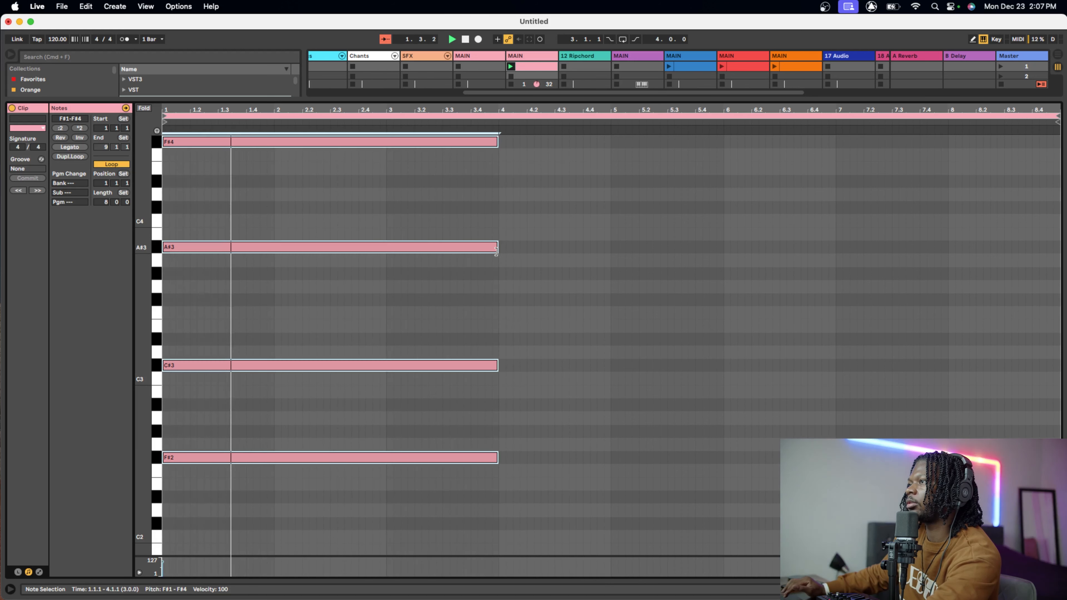
{"action": "left_click_drag", "start_coordinate": [205, 251], "coordinate": [206, 266]}
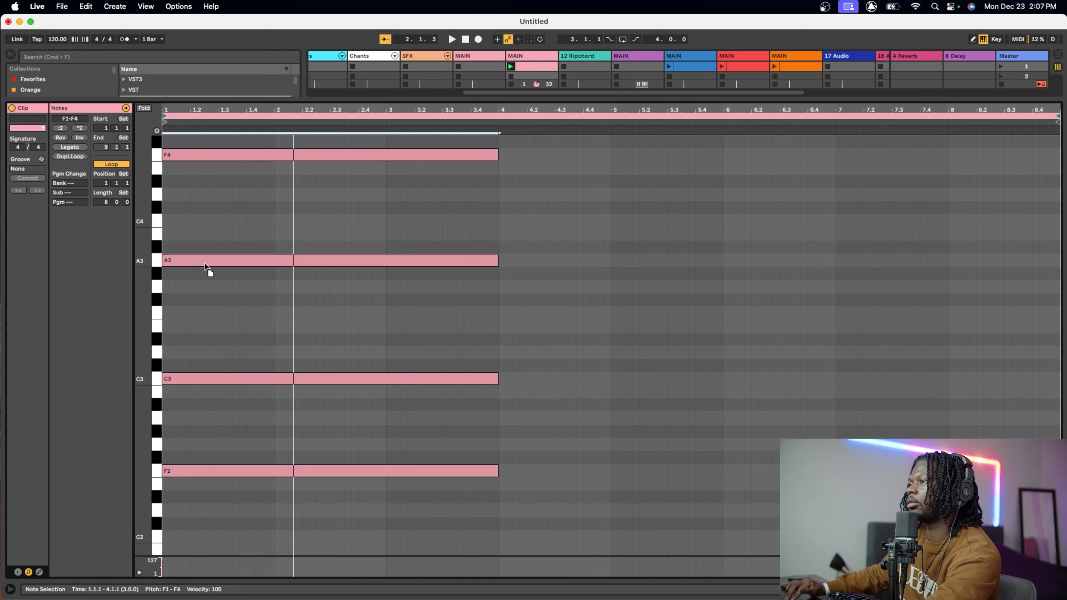
{"action": "key", "text": "super+z"}
{"action": "left_click", "coordinate": [206, 272]}
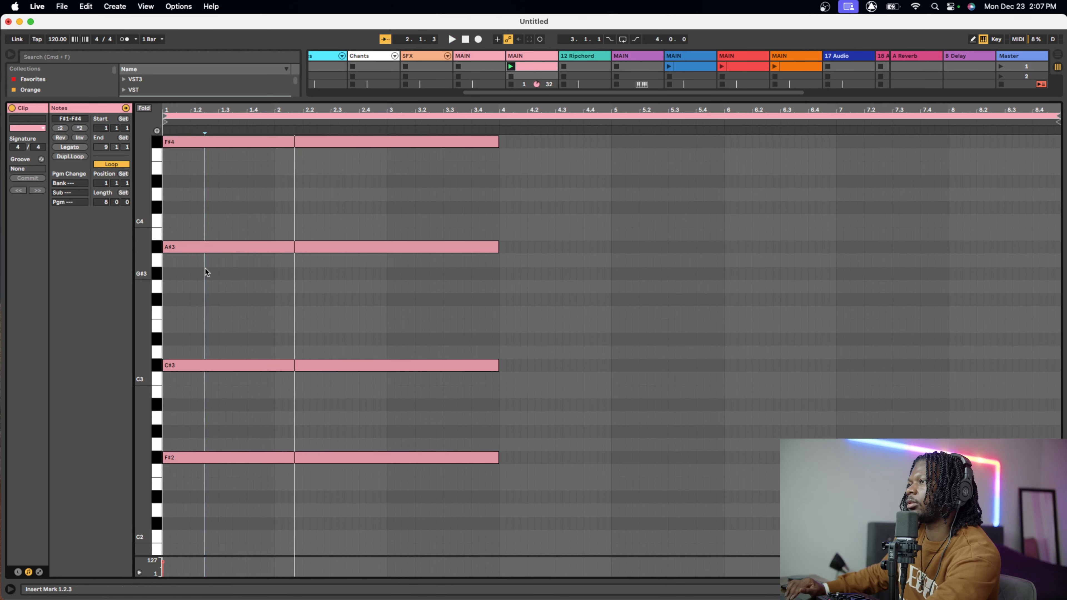
- Transpose the chord's C#3 note down to A#2 and start playback to hear the change
{"action": "scroll", "coordinate": [179, 281], "scroll_direction": "down", "scroll_amount": 10}
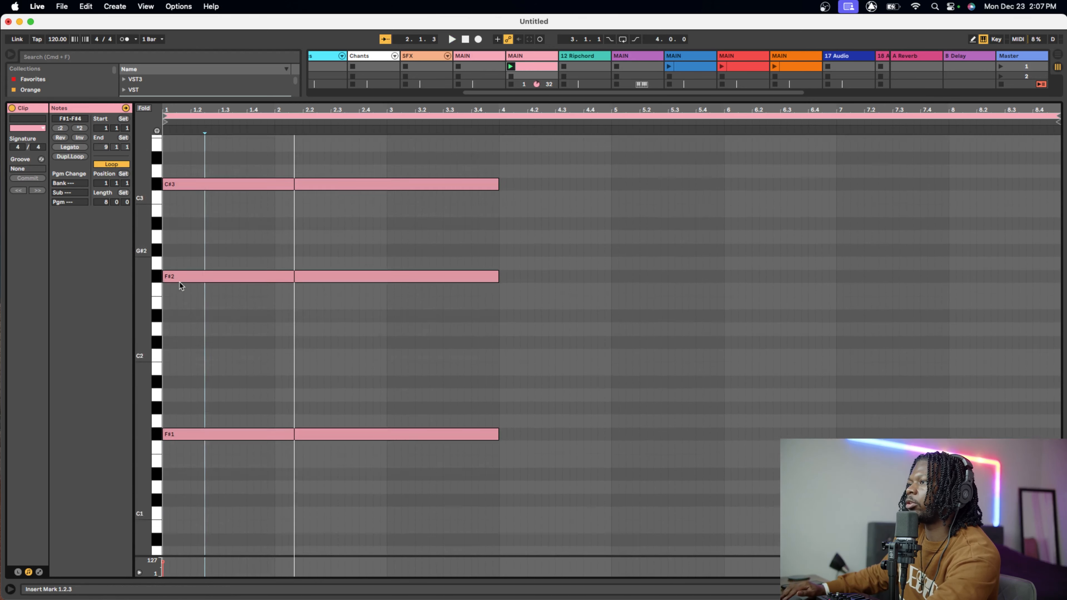
{"action": "scroll", "coordinate": [180, 281], "scroll_direction": "up", "scroll_amount": 8}
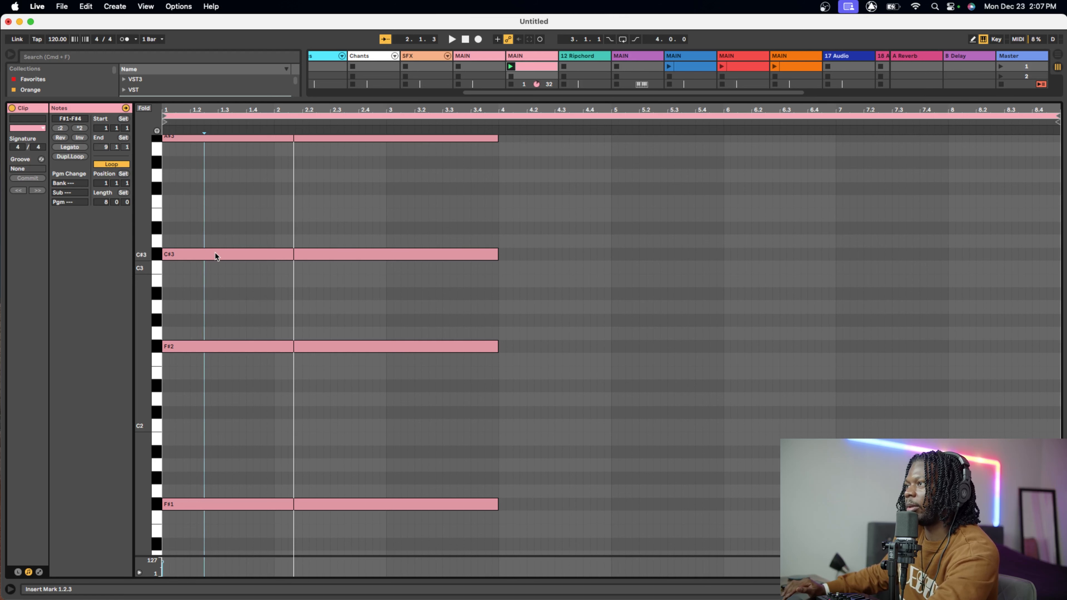
{"action": "left_click_drag", "start_coordinate": [215, 253], "coordinate": [215, 264]}
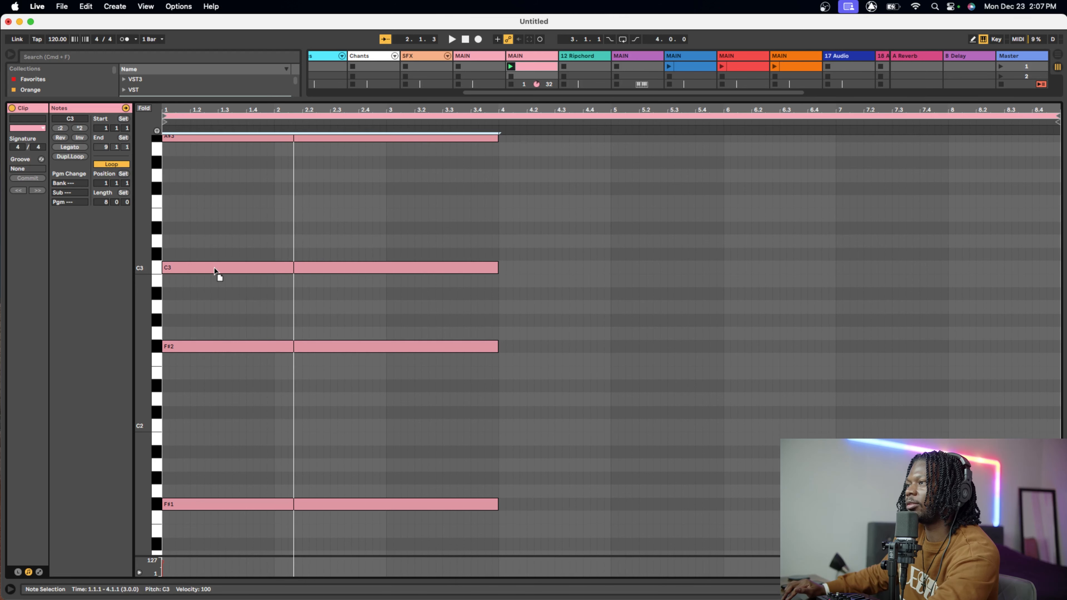
{"action": "mouse_move", "coordinate": [215, 271]}
{"action": "left_mouse_down"}
{"action": "mouse_move", "coordinate": [213, 302]}
{"action": "mouse_move", "coordinate": [212, 291]}
{"action": "left_mouse_up"}
{"action": "key", "text": "space"}
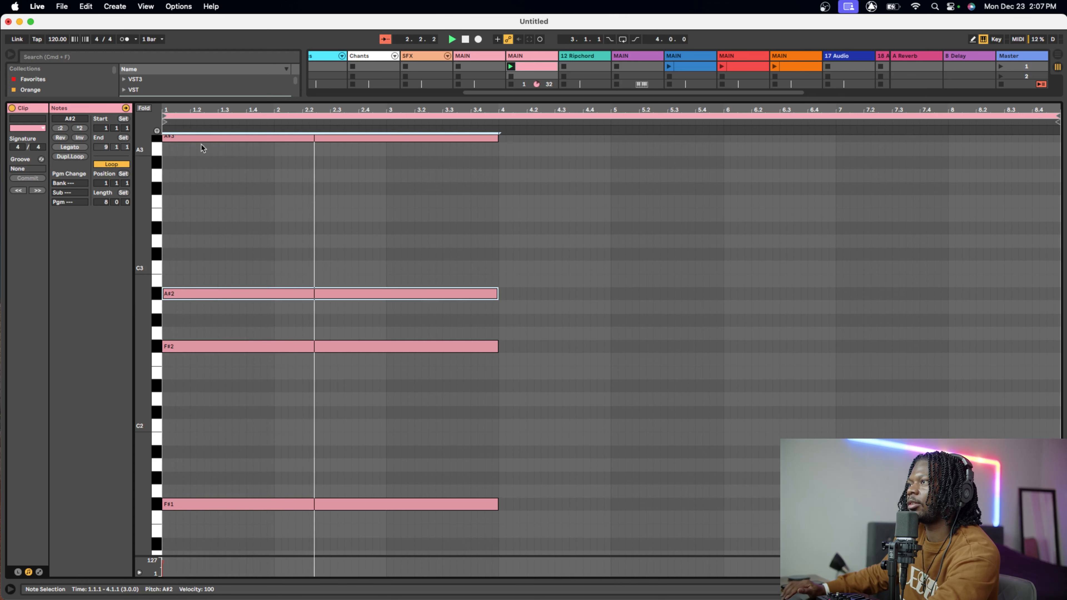
- Transpose the chord's A#3 note down to C#3 and audition the chord repeatedly
{"action": "left_click_drag", "start_coordinate": [201, 136], "coordinate": [199, 228]}
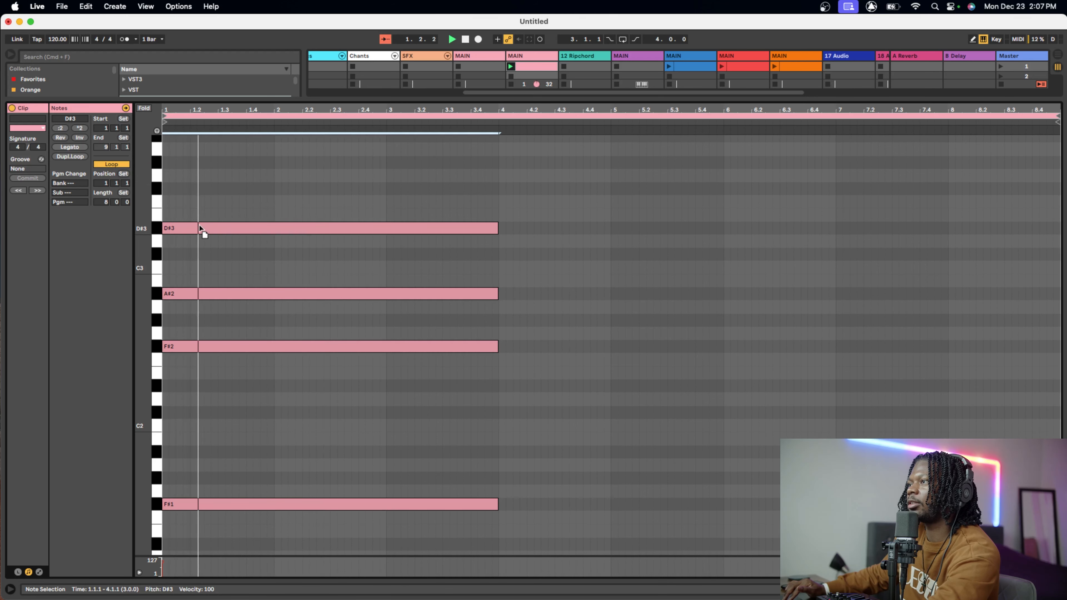
{"action": "key", "text": "space"}
{"action": "left_click_drag", "start_coordinate": [200, 225], "coordinate": [202, 247]}
{"action": "key", "text": "space"}
{"action": "key", "text": "space"}
{"action": "key", "text": "space"}
{"action": "key", "text": "space"}
{"action": "key", "text": "space"}
{"action": "key", "text": "space"}
{"action": "key", "text": "space"}
{"action": "key", "text": "space"}
{"action": "key", "text": "space"}
{"action": "key", "text": "space"}
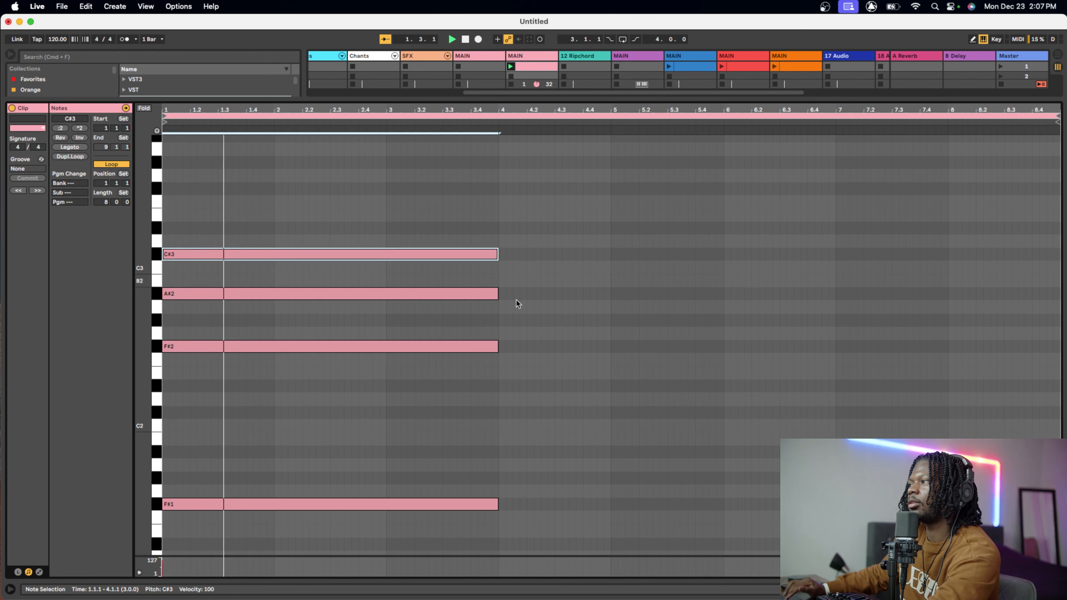
- Transpose the chord's highest note, F#4, down to C#4
{"action": "scroll", "coordinate": [572, 328], "scroll_direction": "down", "scroll_amount": 5}
{"action": "scroll", "coordinate": [572, 329], "scroll_direction": "up", "scroll_amount": 3}
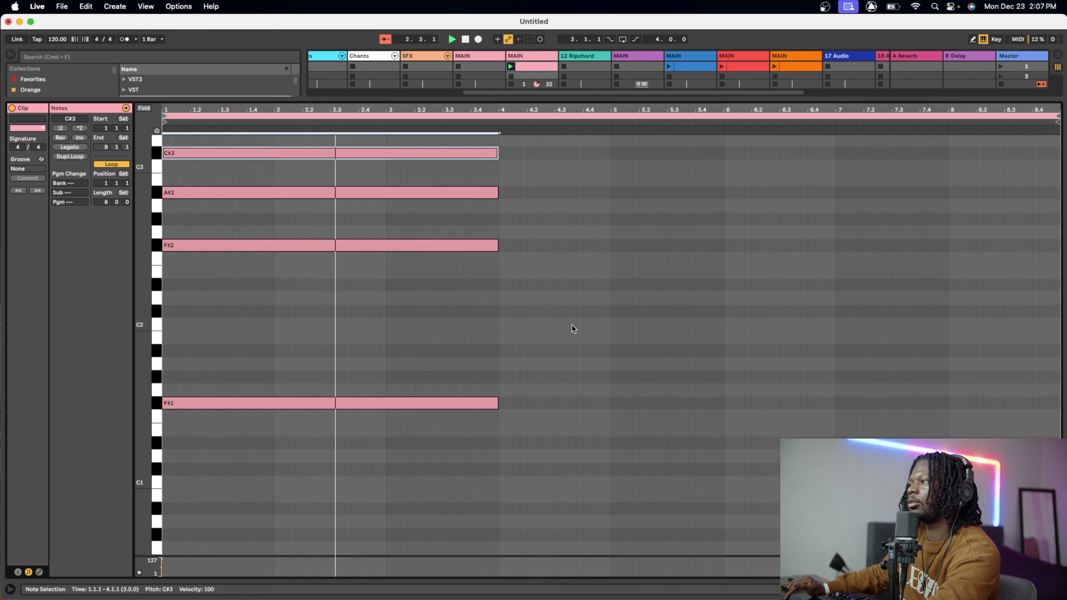
{"action": "left_click", "coordinate": [571, 328]}
{"action": "scroll", "coordinate": [571, 328], "scroll_direction": "up", "scroll_amount": 5}
{"action": "scroll", "coordinate": [572, 329], "scroll_direction": "up", "scroll_amount": 4}
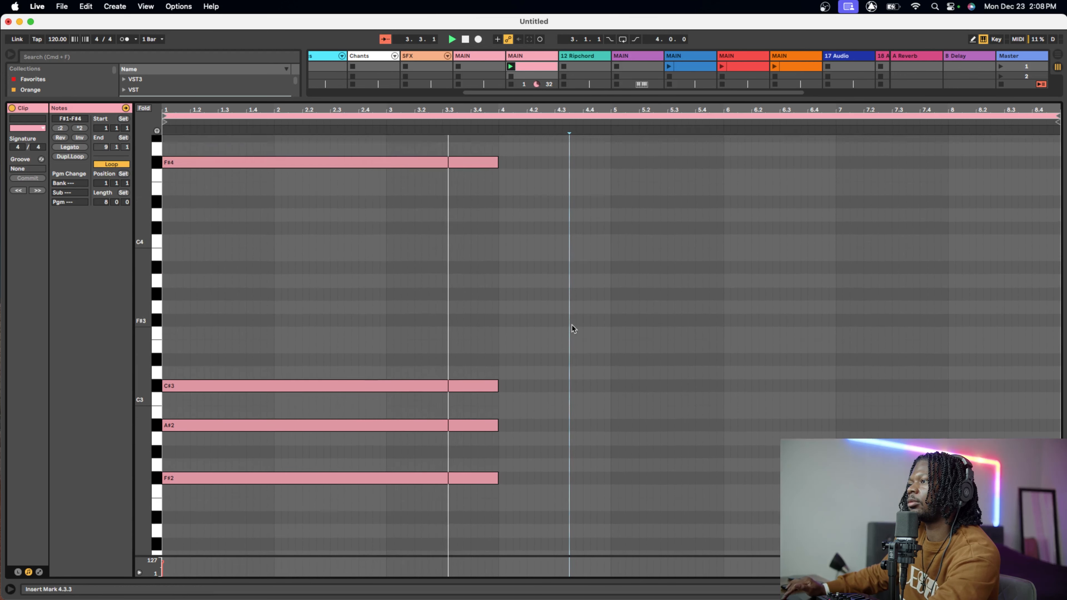
{"action": "scroll", "coordinate": [572, 328], "scroll_direction": "up", "scroll_amount": 2}
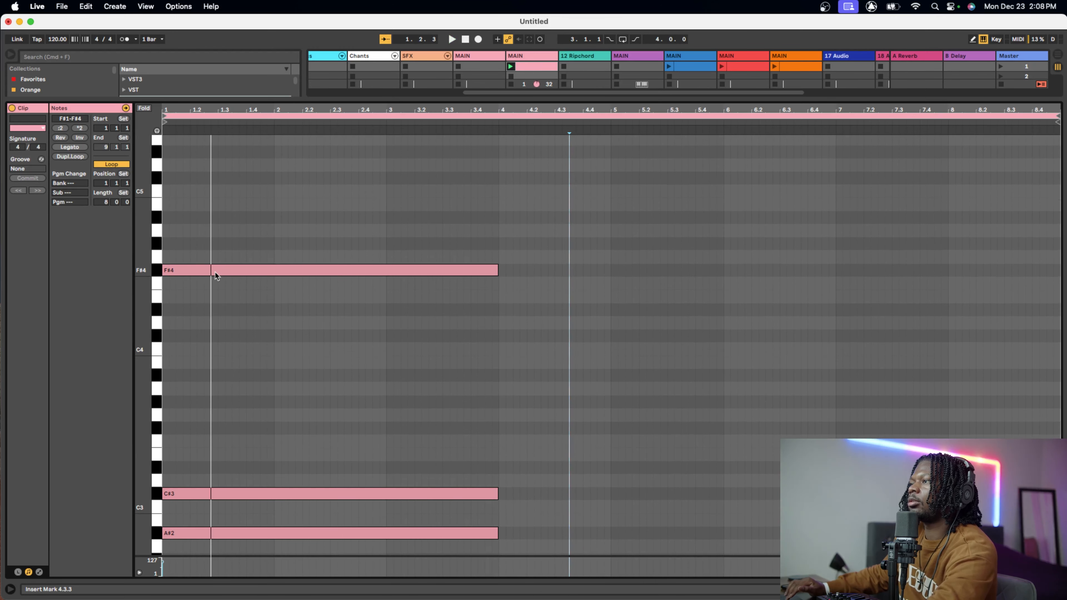
{"action": "left_click_drag", "start_coordinate": [215, 271], "coordinate": [215, 329]}
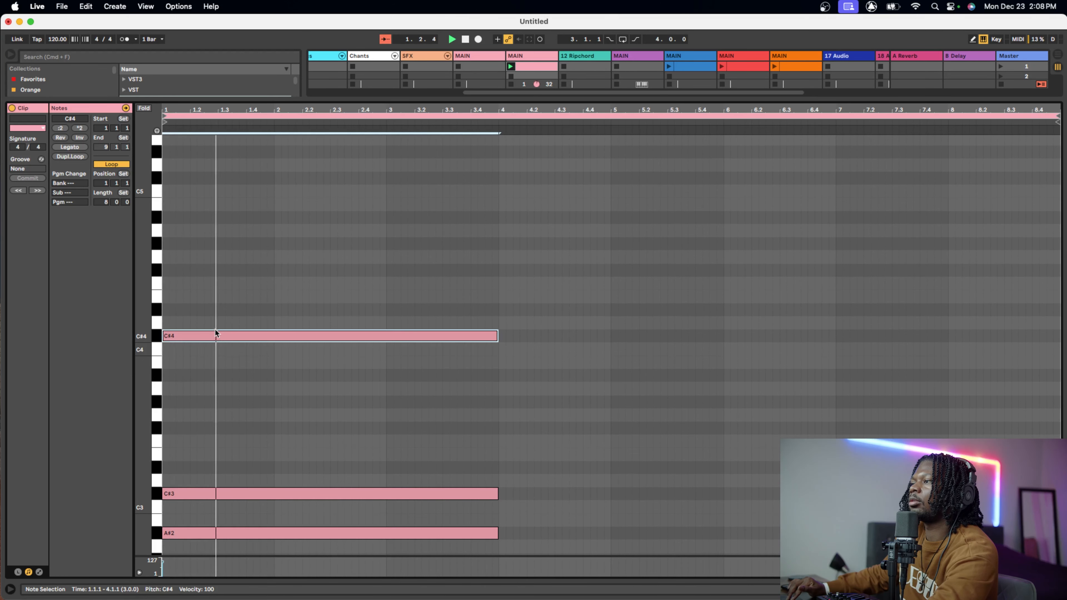
{"action": "left_click", "coordinate": [281, 403]}
- Duplicate the whole three-bar chord so that the copy spans 4.1.1 to 7.1.1
{"action": "scroll", "coordinate": [283, 406], "scroll_direction": "down", "scroll_amount": 5}
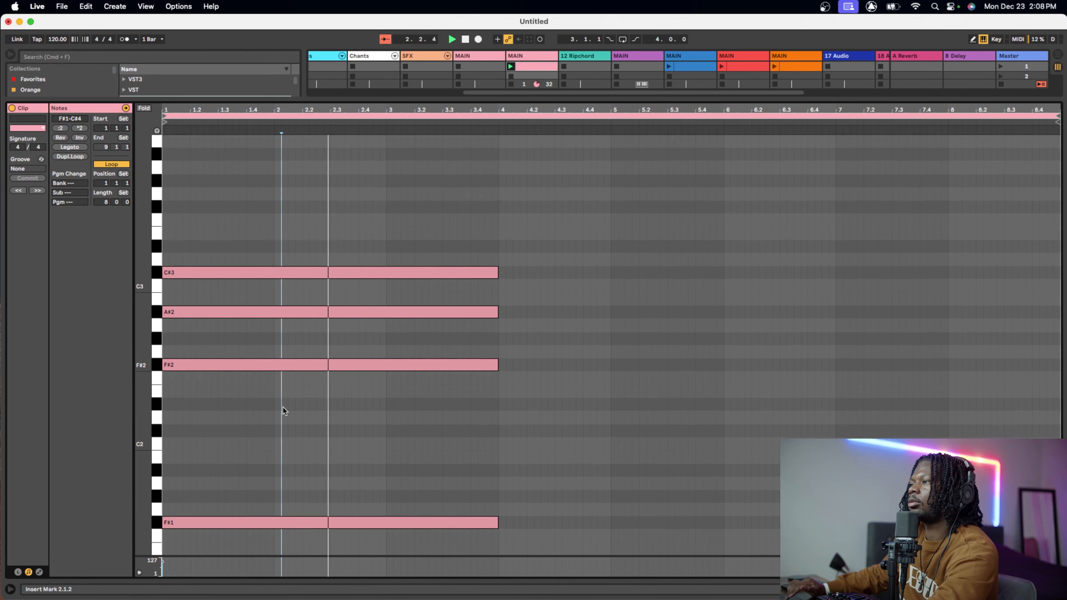
{"action": "scroll", "coordinate": [373, 237], "scroll_direction": "down", "scroll_amount": 5}
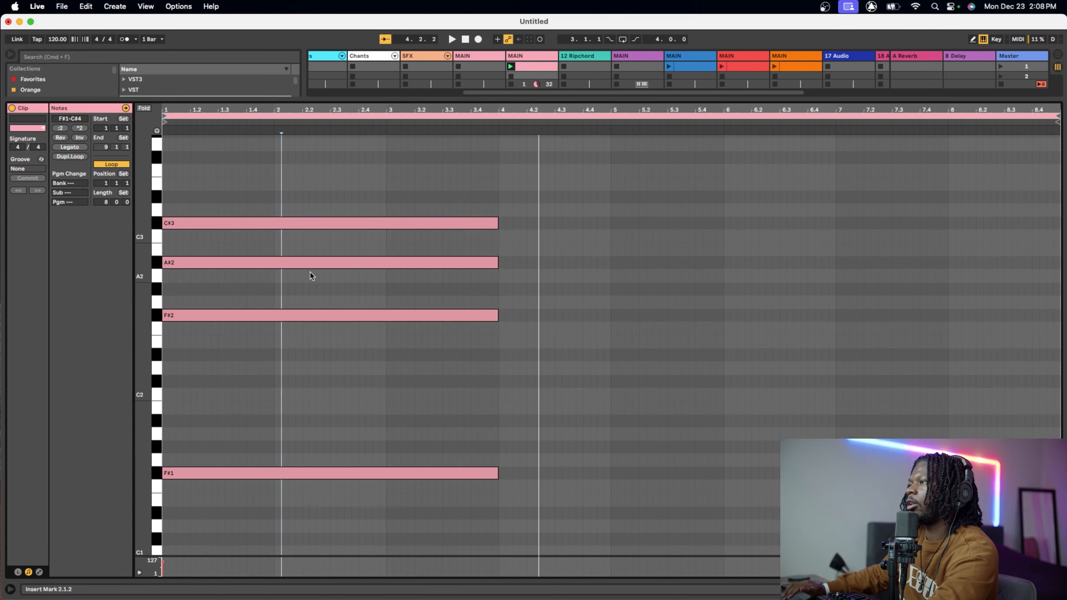
{"action": "left_click", "coordinate": [348, 189]}
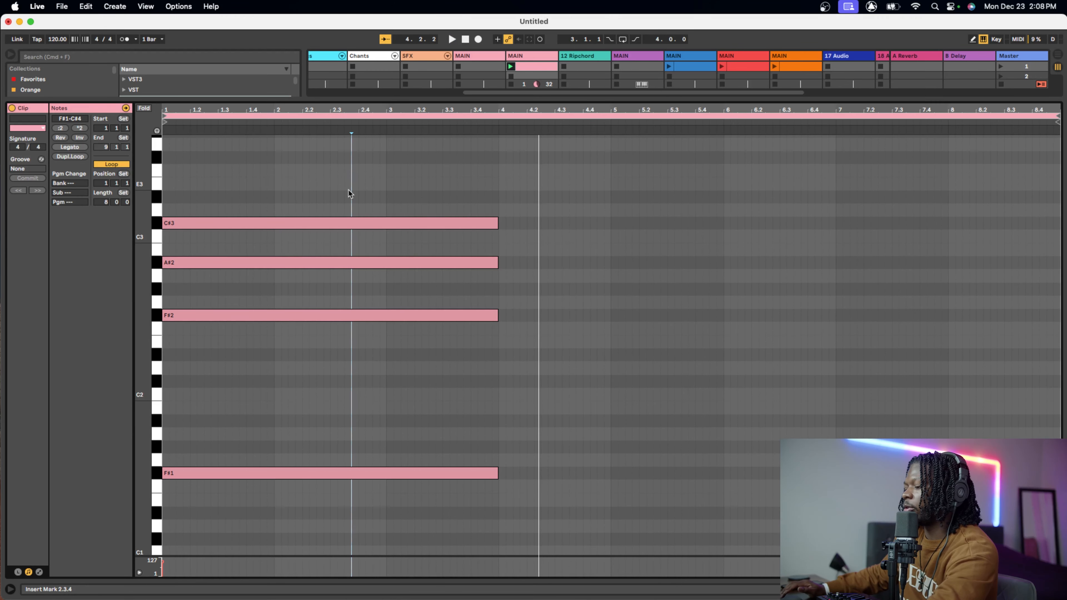
{"action": "scroll", "coordinate": [309, 198], "scroll_direction": "up", "scroll_amount": 3}
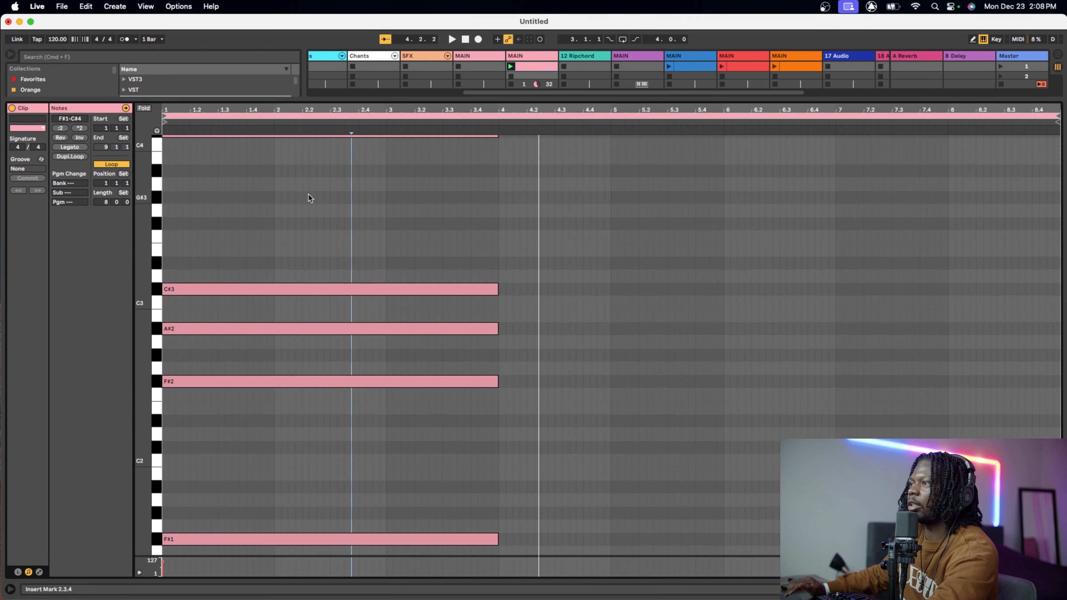
{"action": "scroll", "coordinate": [310, 197], "scroll_direction": "up", "scroll_amount": 1}
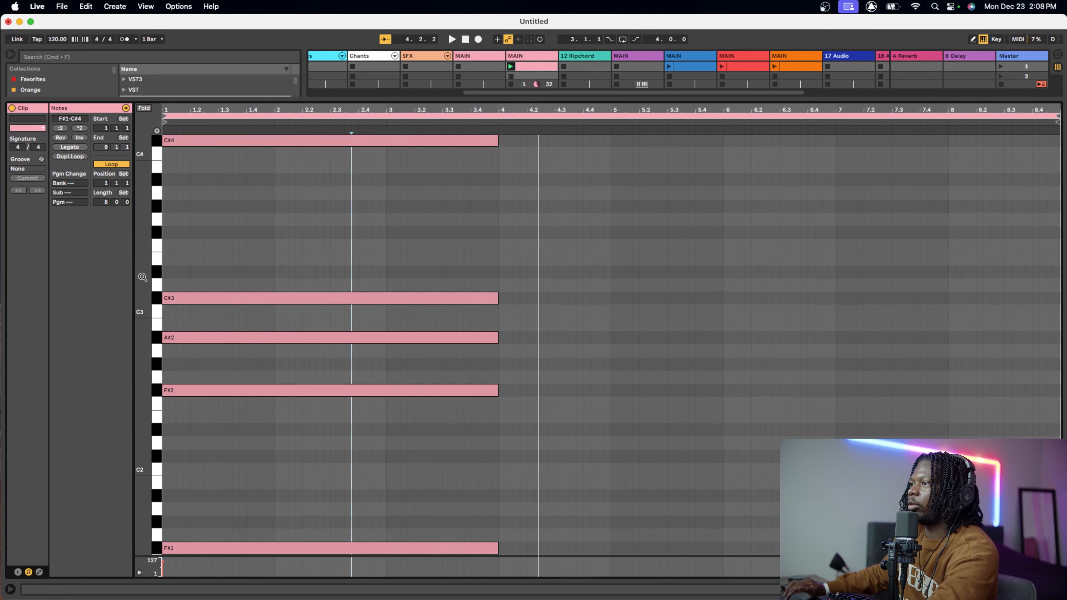
{"action": "left_click_drag", "start_coordinate": [142, 277], "coordinate": [126, 277]}
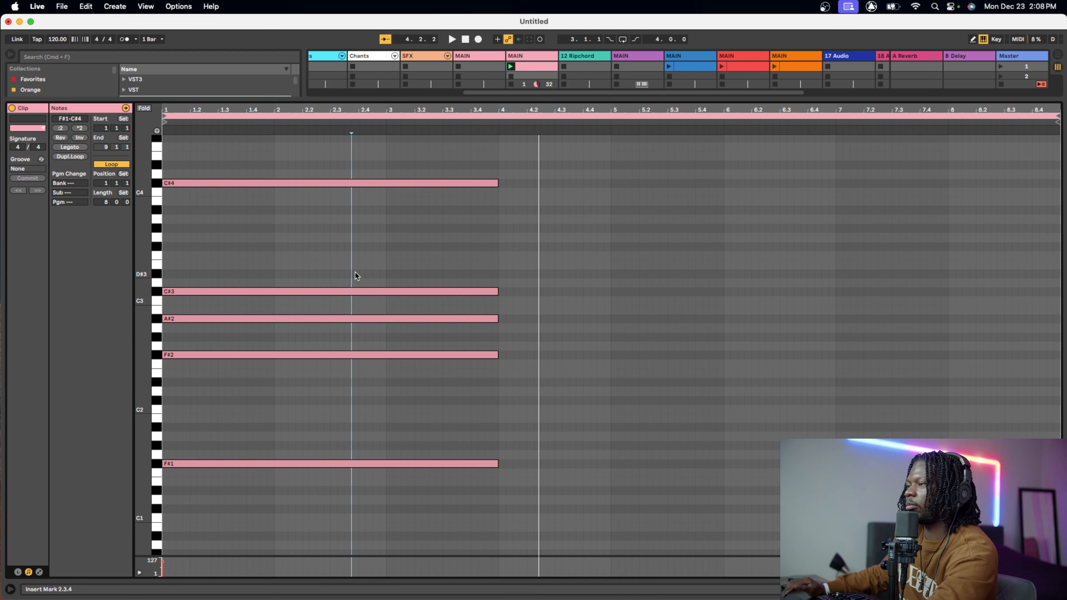
{"action": "left_click_drag", "start_coordinate": [320, 157], "coordinate": [253, 500]}
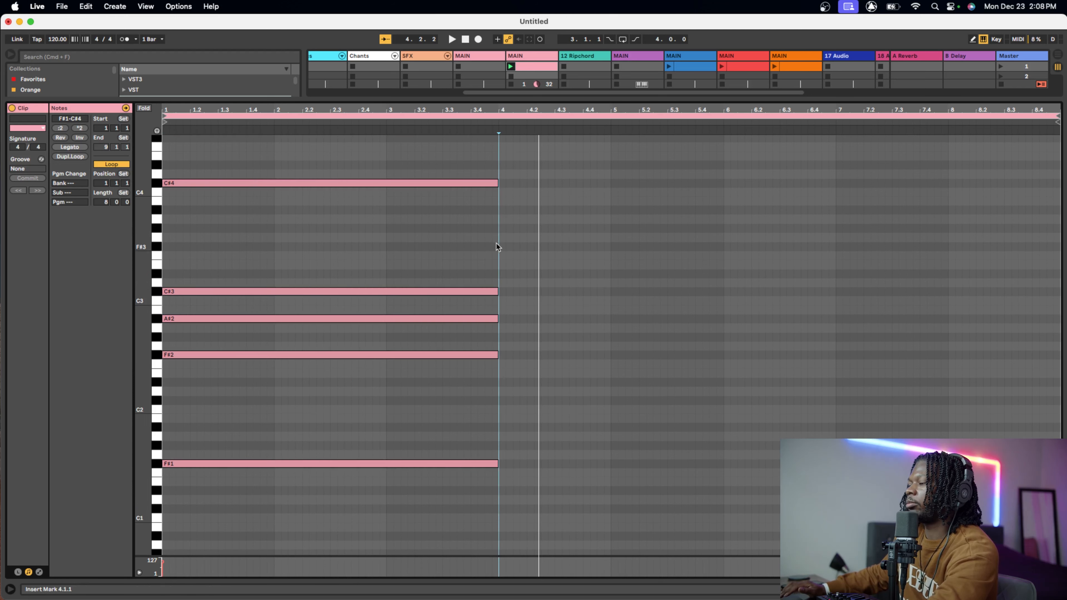
{"action": "key", "text": "super+d"}
{"action": "left_click", "coordinate": [528, 378]}
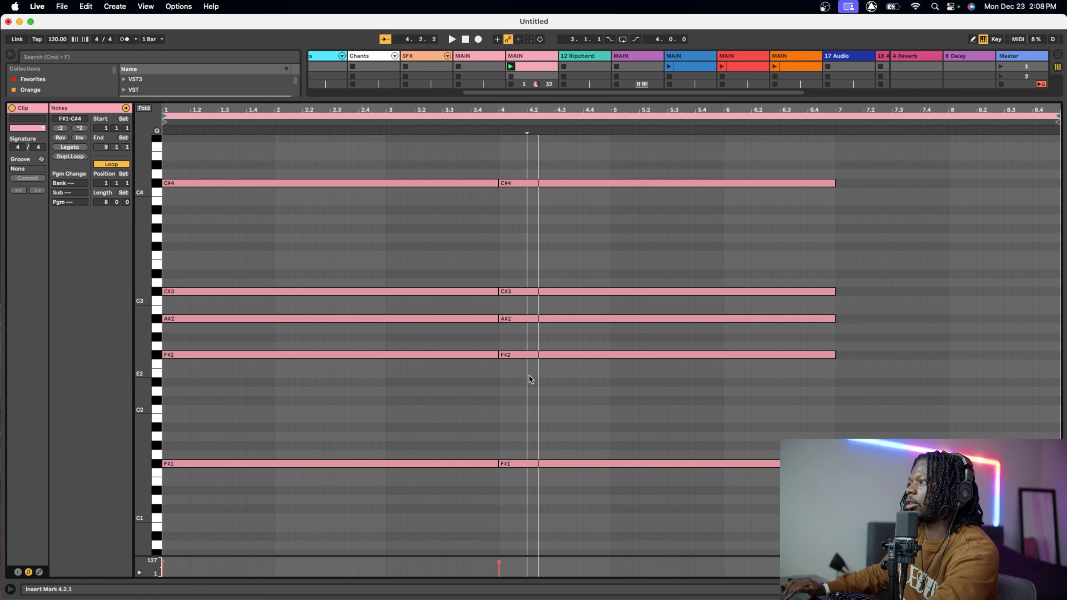
- In the second chord, lower the F#2 note to D#2 and the A#2 note to G#2
{"action": "left_click_drag", "start_coordinate": [526, 355], "coordinate": [523, 385]}
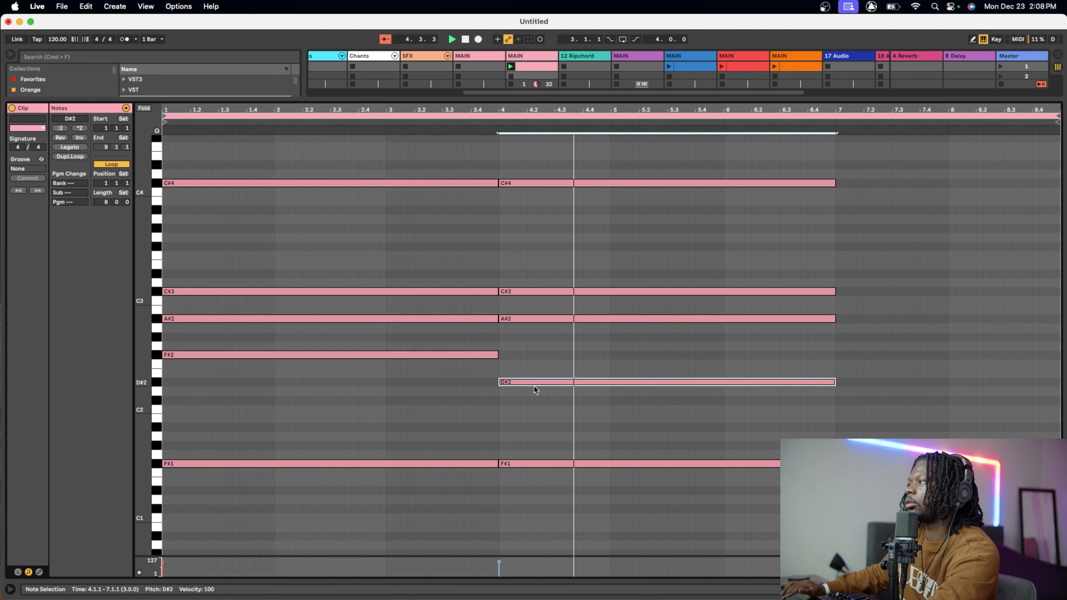
{"action": "left_click", "coordinate": [724, 427]}
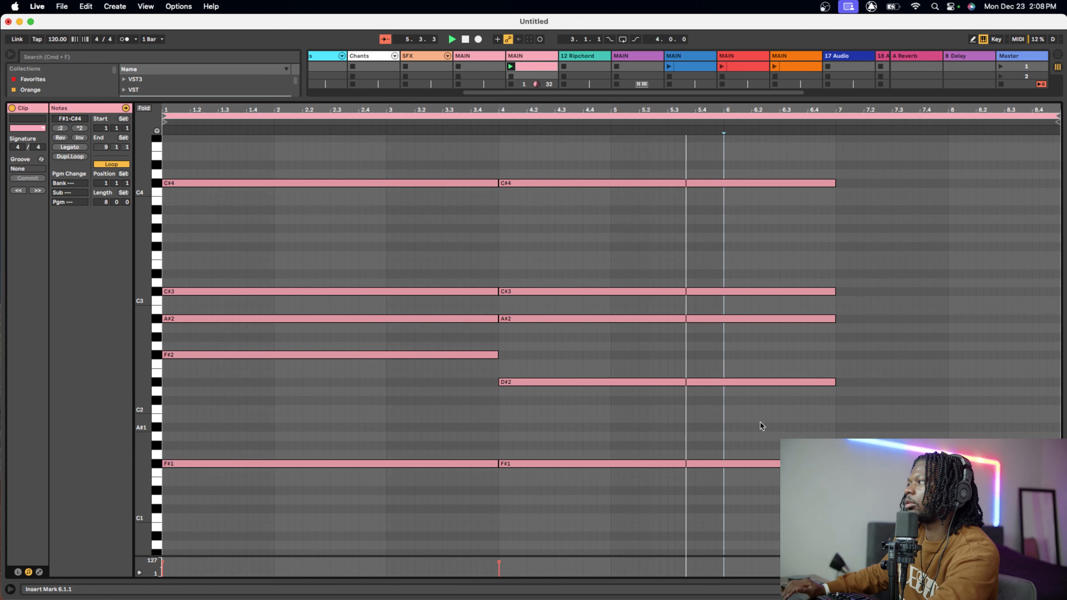
{"action": "scroll", "coordinate": [856, 426], "scroll_direction": "up", "scroll_amount": 1}
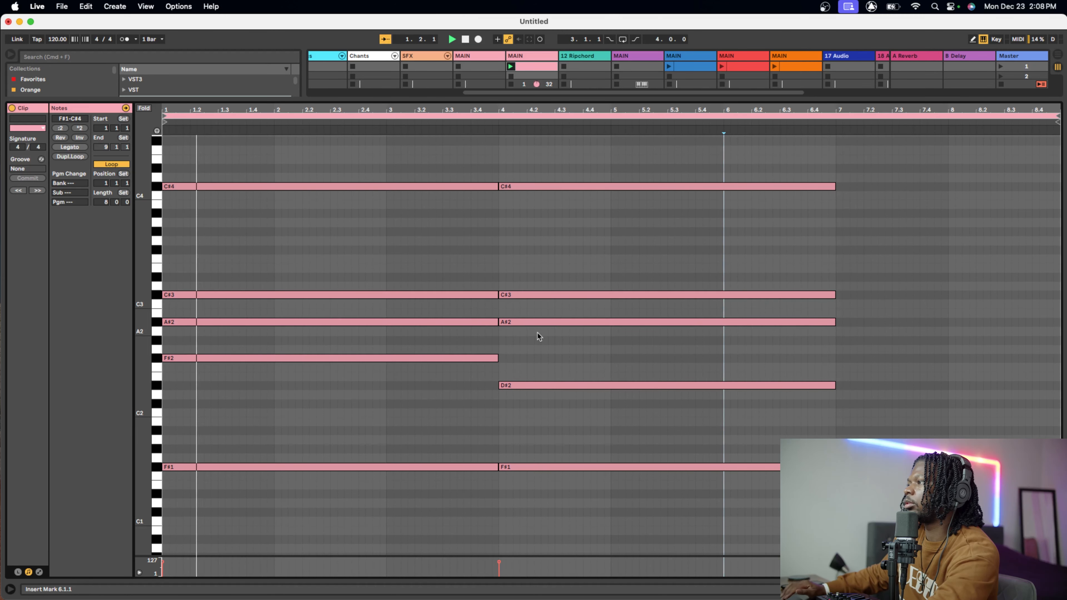
{"action": "mouse_move", "coordinate": [536, 323]}
{"action": "left_mouse_down"}
{"action": "mouse_move", "coordinate": [538, 351]}
{"action": "mouse_move", "coordinate": [535, 336]}
{"action": "left_mouse_up"}
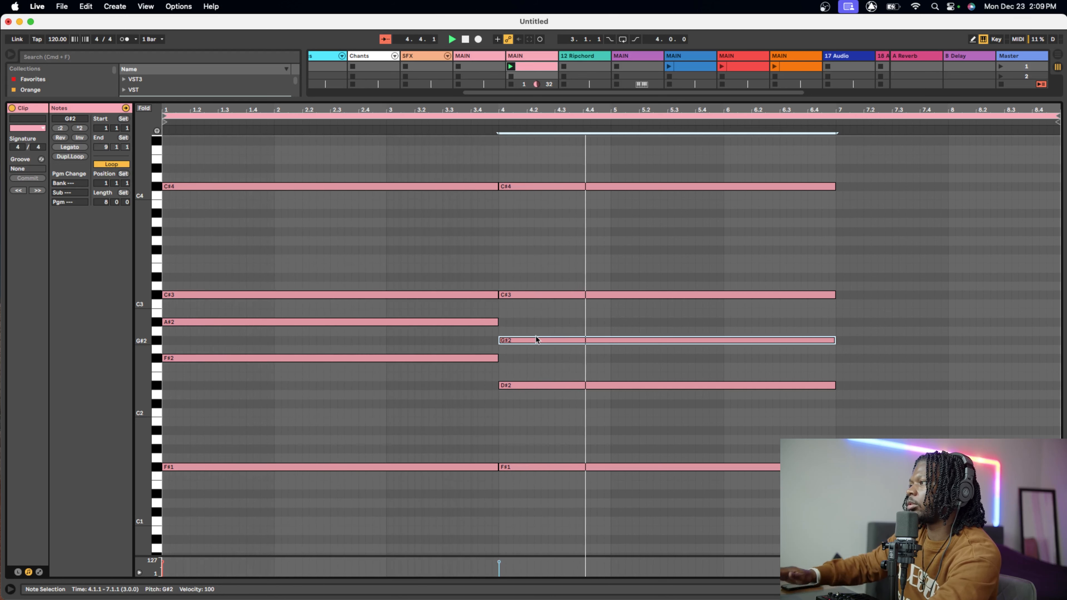
- Paste a copy of the first chord at 7.1.1, directly after the second chord
{"action": "left_click", "coordinate": [833, 244]}
{"action": "key", "text": "super+v"}
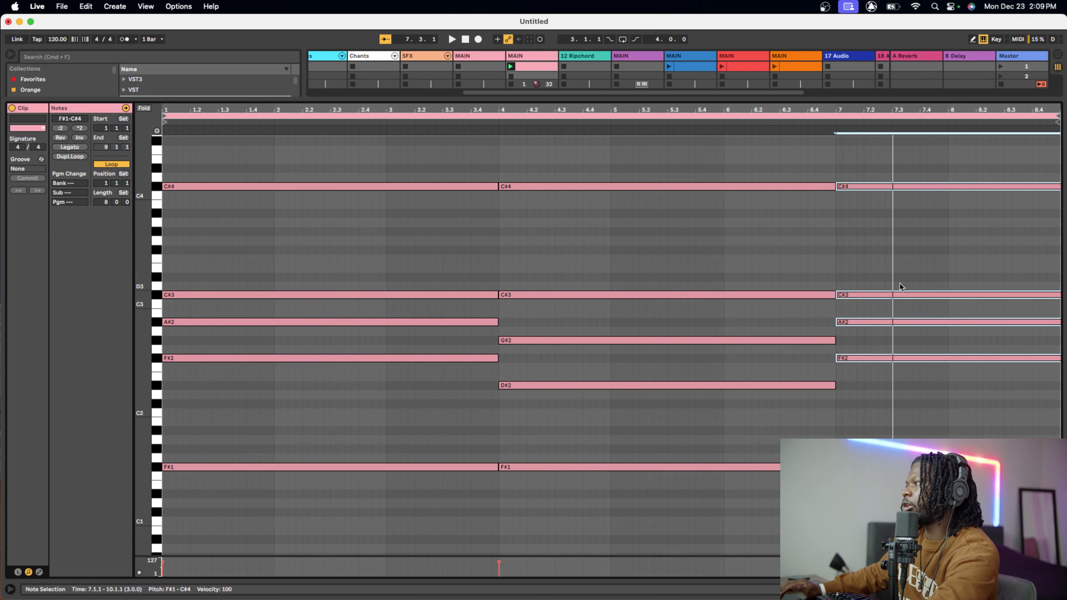
{"action": "mouse_move", "coordinate": [879, 291]}
{"action": "left_mouse_down"}
{"action": "mouse_move", "coordinate": [879, 281]}
{"action": "mouse_move", "coordinate": [879, 298]}
{"action": "left_mouse_up"}
- In the third chord, lower the F#1 bass note to D#1 and raise the C#3 note to F#3
{"action": "left_click", "coordinate": [872, 270]}
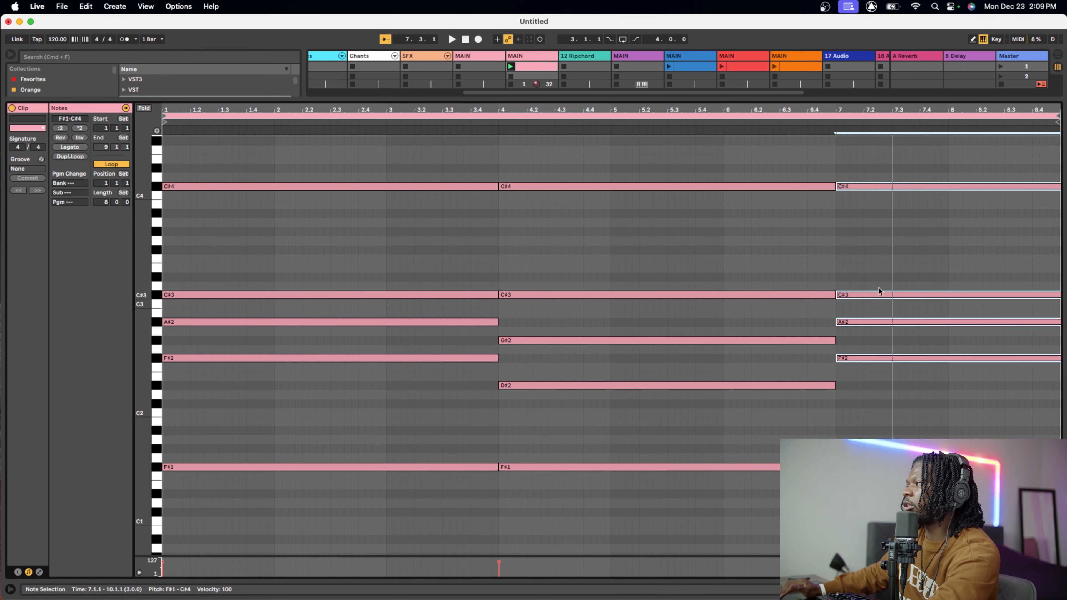
{"action": "left_click", "coordinate": [872, 467]}
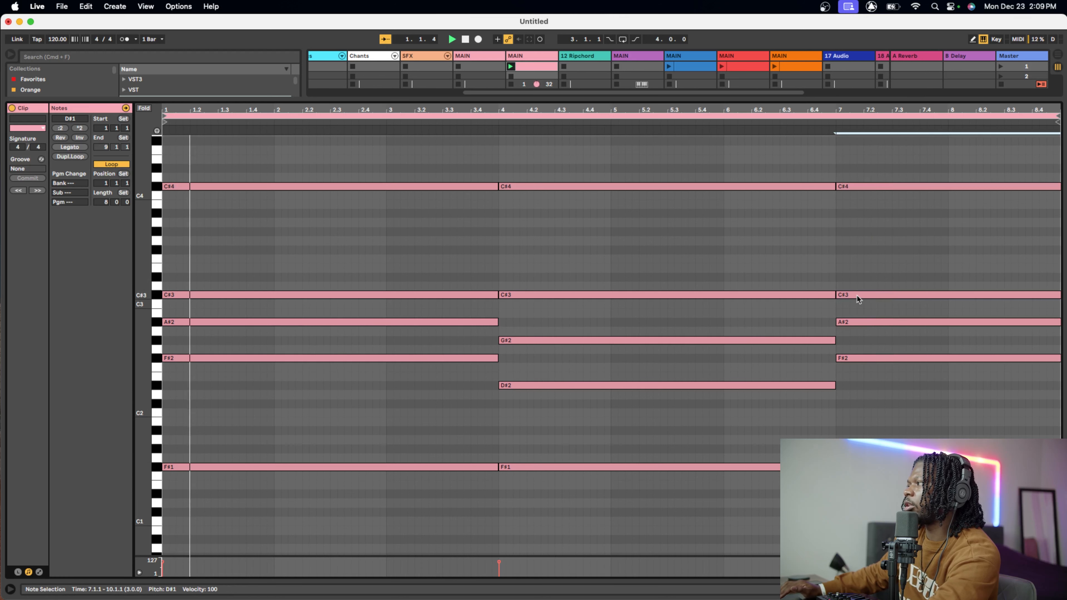
{"action": "left_click_drag", "start_coordinate": [855, 294], "coordinate": [857, 251]}
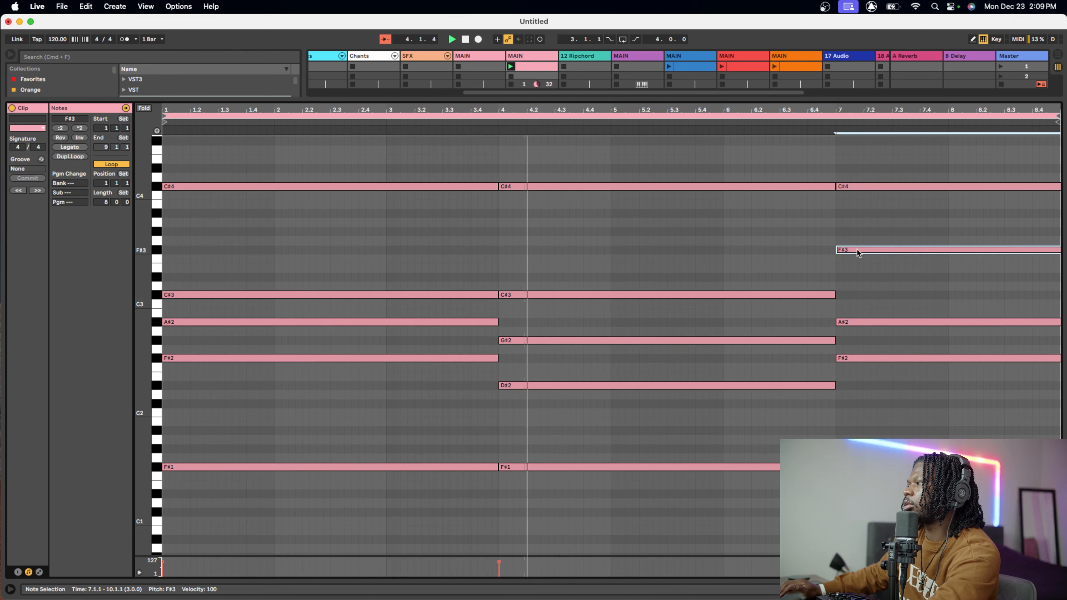
- Extend the clip's loop and end point to 12.1.1, for an eleven-bar length
{"action": "scroll", "coordinate": [868, 284], "scroll_direction": "right", "scroll_amount": 5}
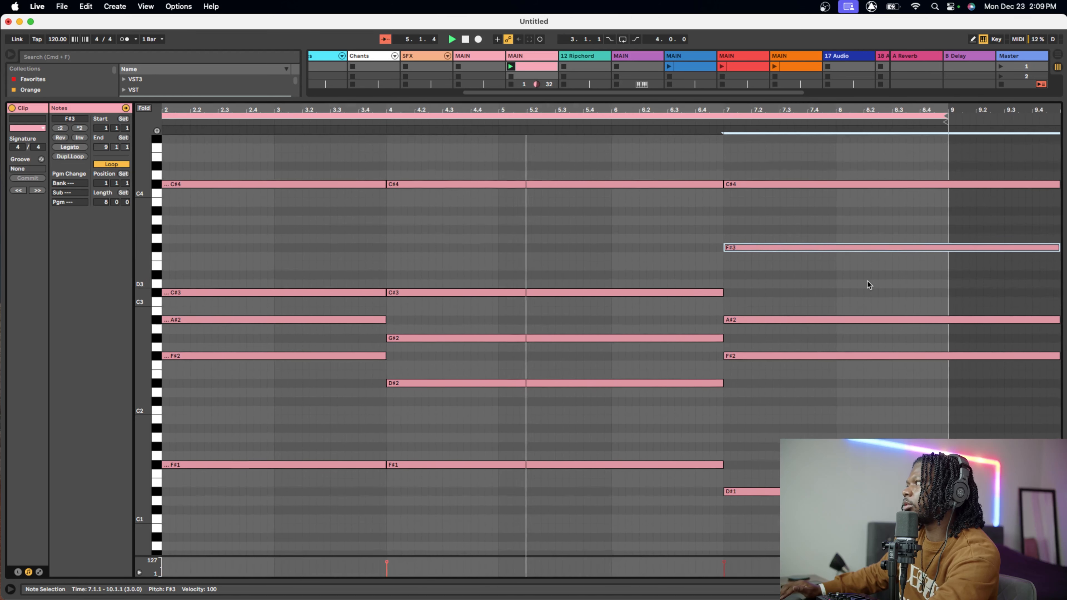
{"action": "scroll", "coordinate": [868, 285], "scroll_direction": "up", "scroll_amount": 2}
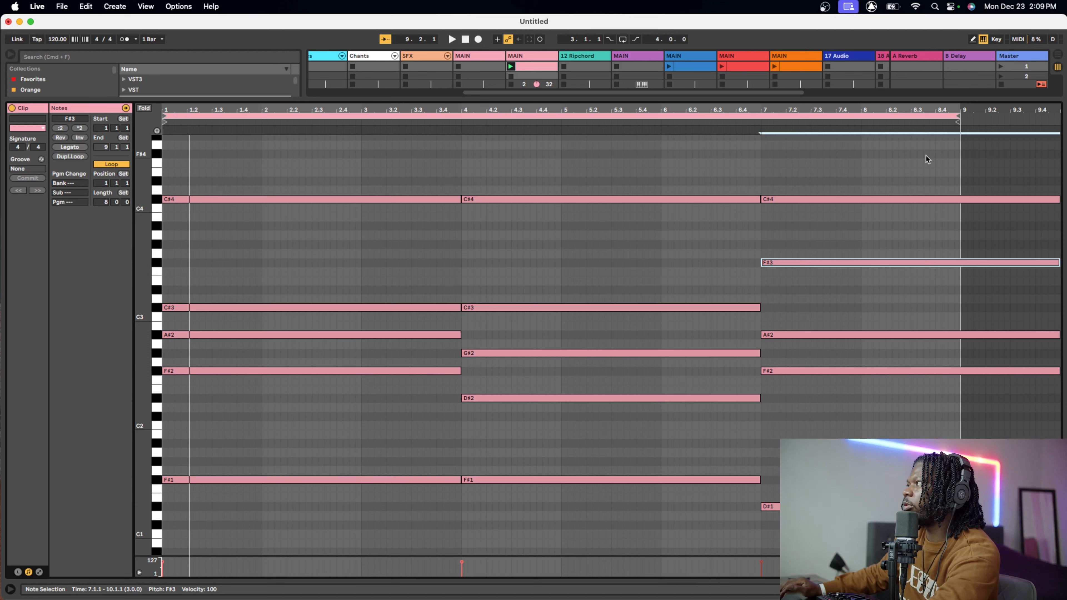
{"action": "left_click_drag", "start_coordinate": [957, 114], "coordinate": [1027, 133]}
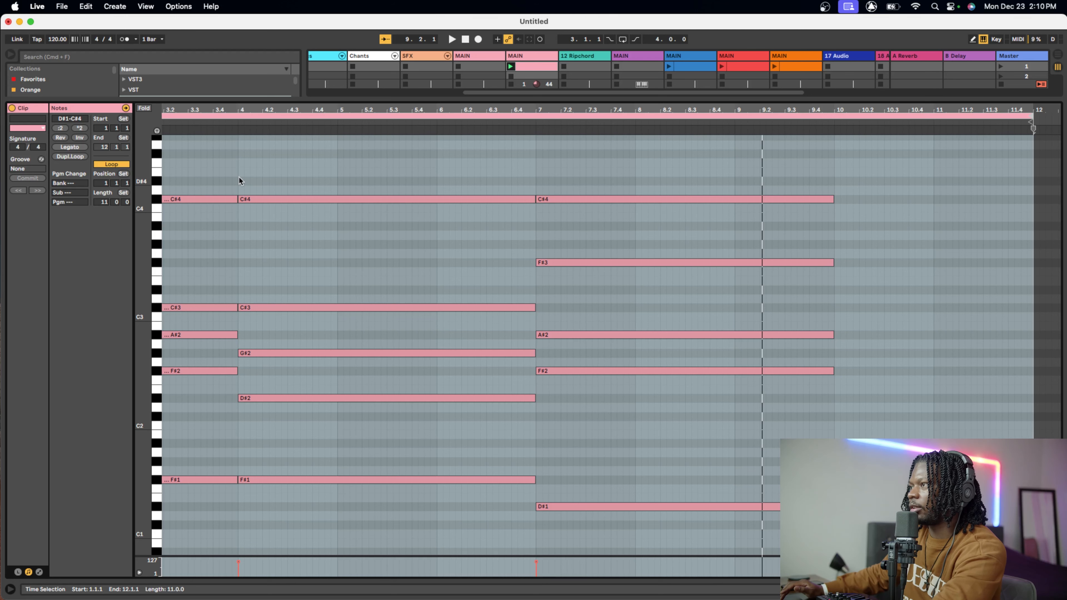
{"action": "key", "text": "space"}
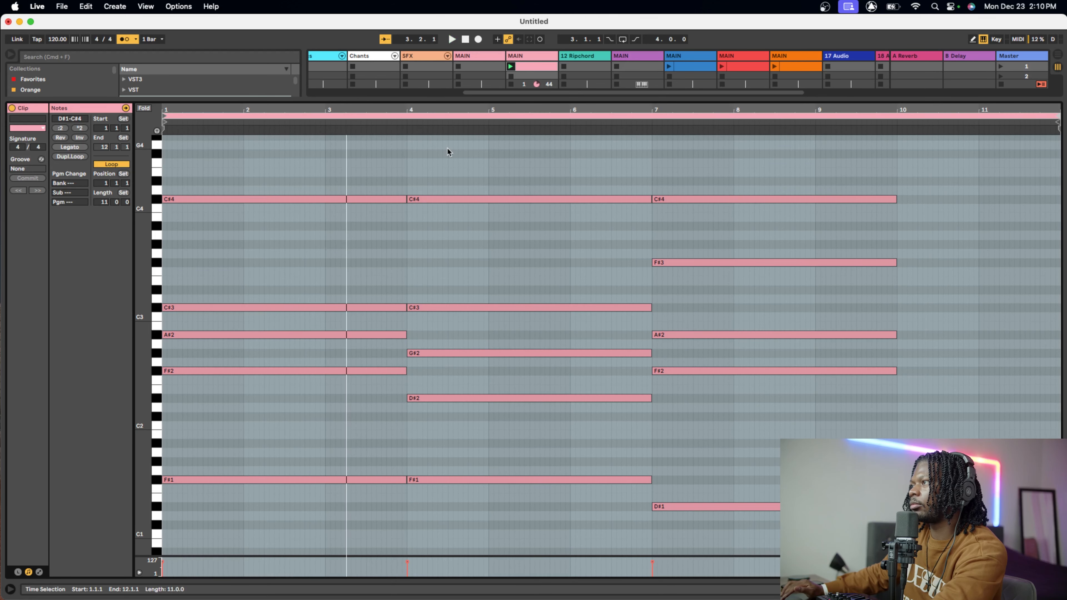
- Shorten all notes of the first chord to end at 3.1.1 and move the whole second chord to start there
{"action": "left_click_drag", "start_coordinate": [358, 183], "coordinate": [355, 484]}
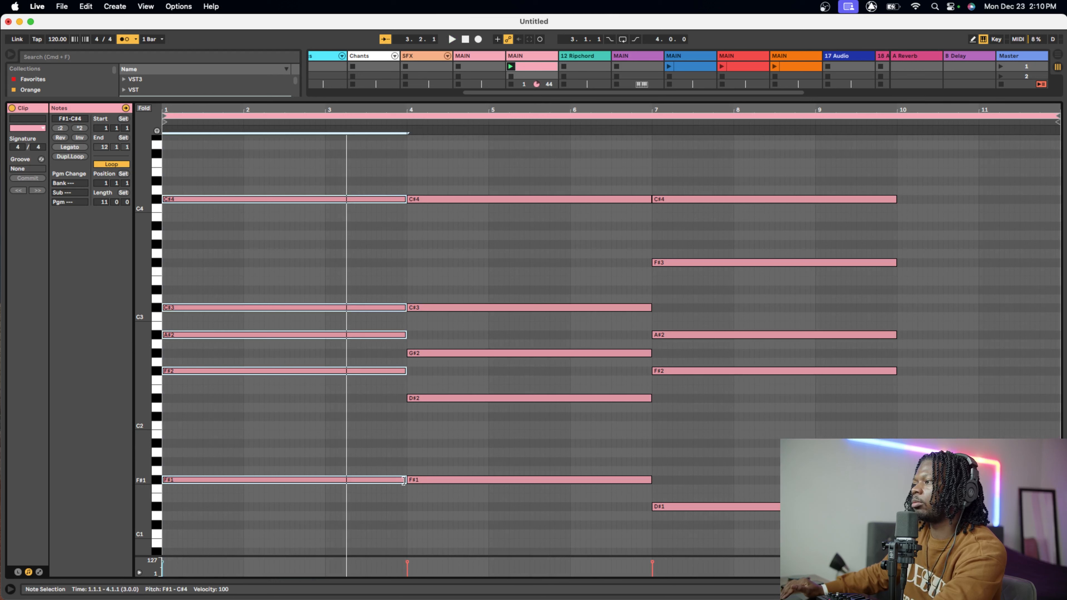
{"action": "left_click_drag", "start_coordinate": [403, 480], "coordinate": [325, 481]}
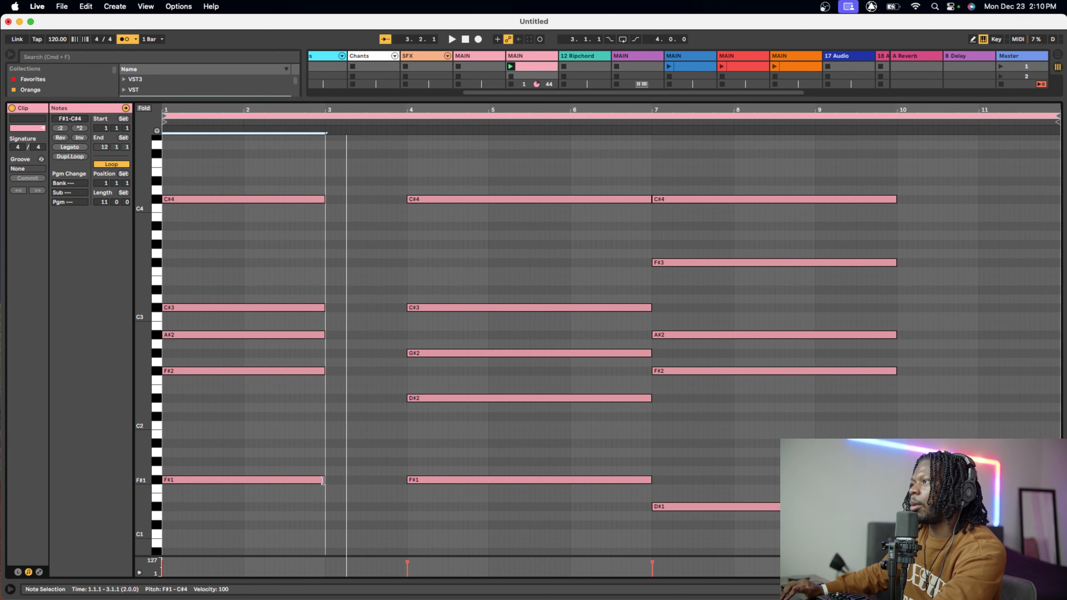
{"action": "left_click_drag", "start_coordinate": [484, 168], "coordinate": [420, 523]}
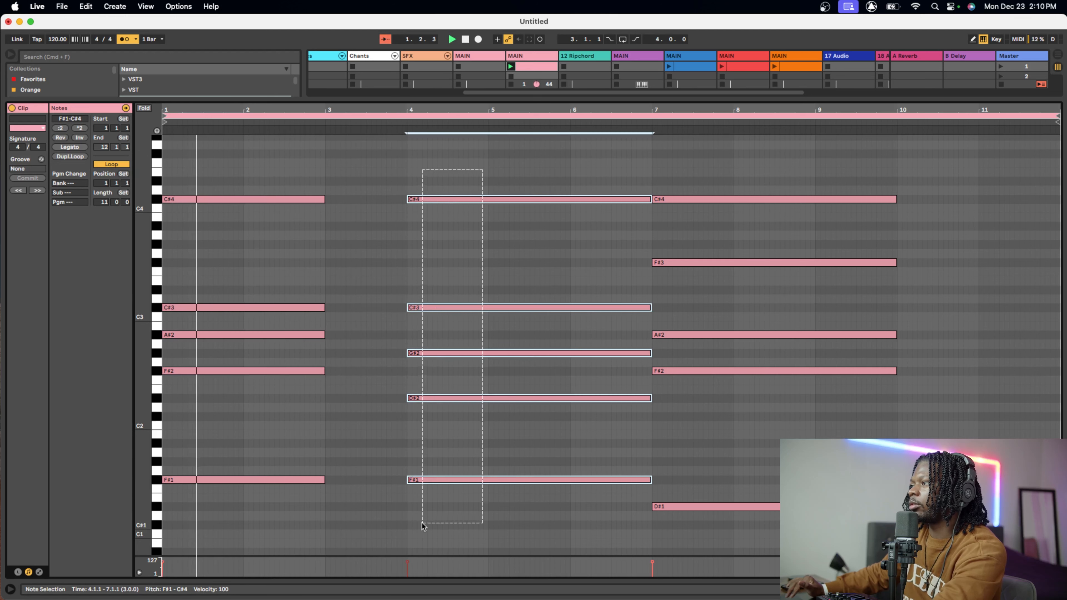
{"action": "key", "text": "Left"}
{"action": "key", "text": "Left"}
{"action": "key", "text": "Left"}
{"action": "key", "text": "Left"}
{"action": "key", "text": "Left"}
{"action": "key", "text": "Left"}
{"action": "key", "text": "Left"}
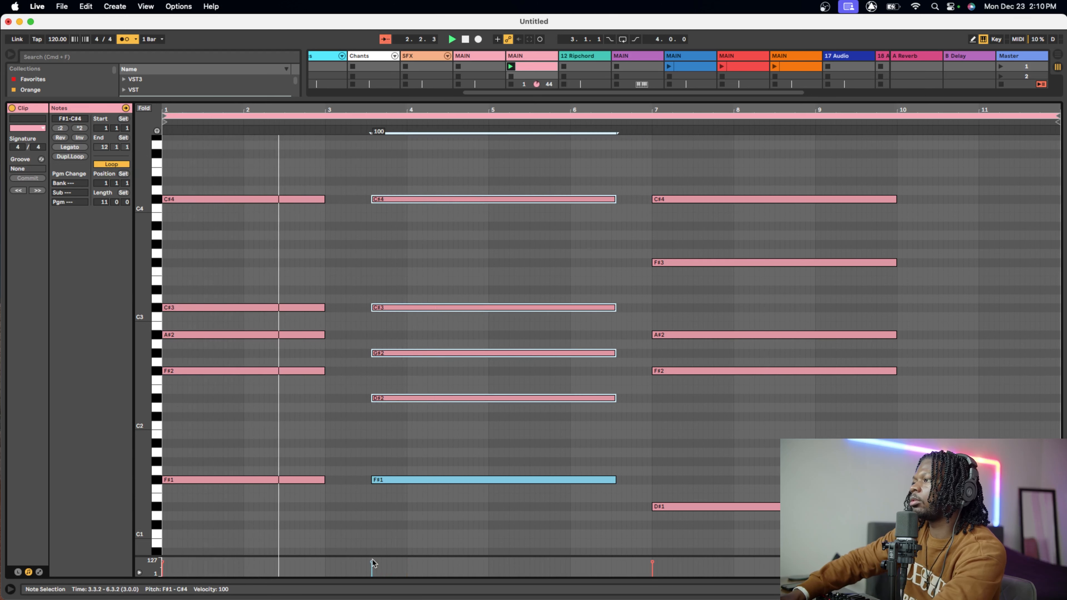
{"action": "key", "text": "Left"}
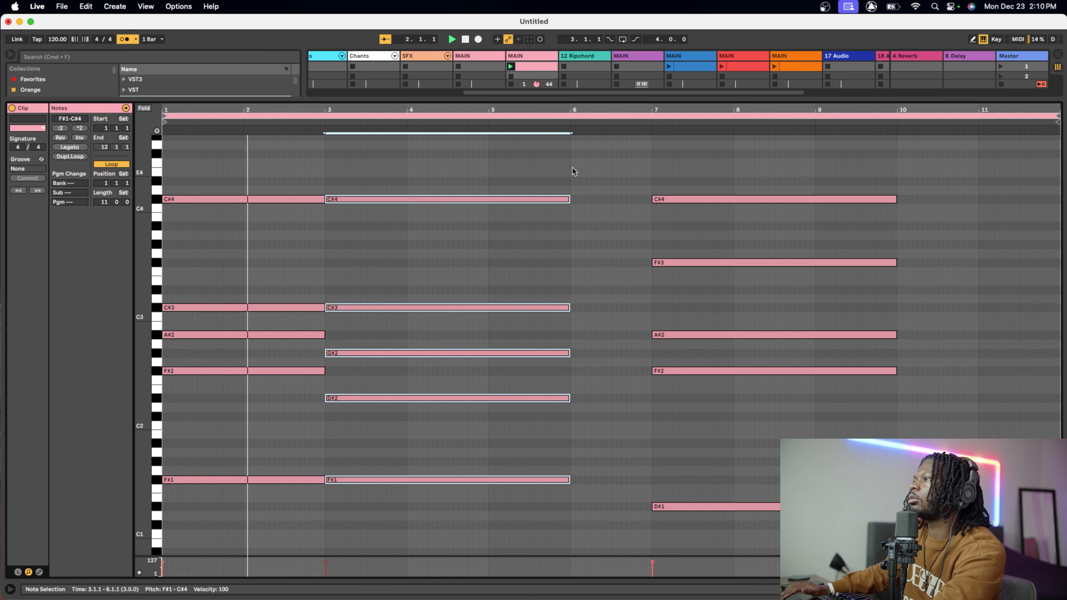
- Shorten the second chord to end at 5.1.1 and make the third chord span two bars, from 5.1.1 to 7.1.1
{"action": "left_click_drag", "start_coordinate": [572, 168], "coordinate": [534, 523]}
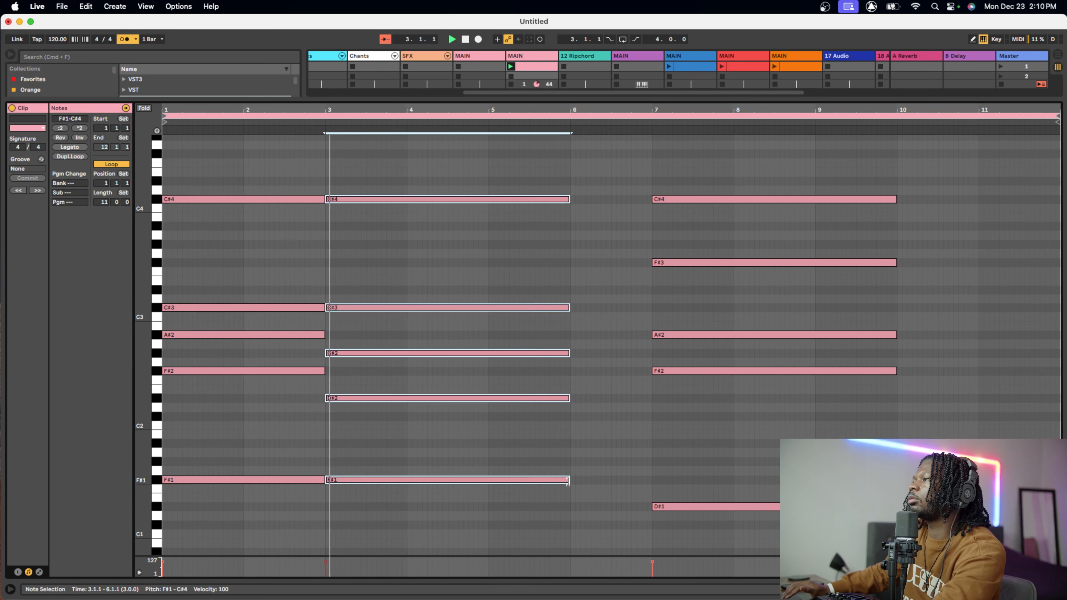
{"action": "left_click_drag", "start_coordinate": [568, 479], "coordinate": [491, 474]}
{"action": "left_click_drag", "start_coordinate": [687, 168], "coordinate": [505, 517]}
{"action": "left_click_drag", "start_coordinate": [732, 507], "coordinate": [651, 510]}
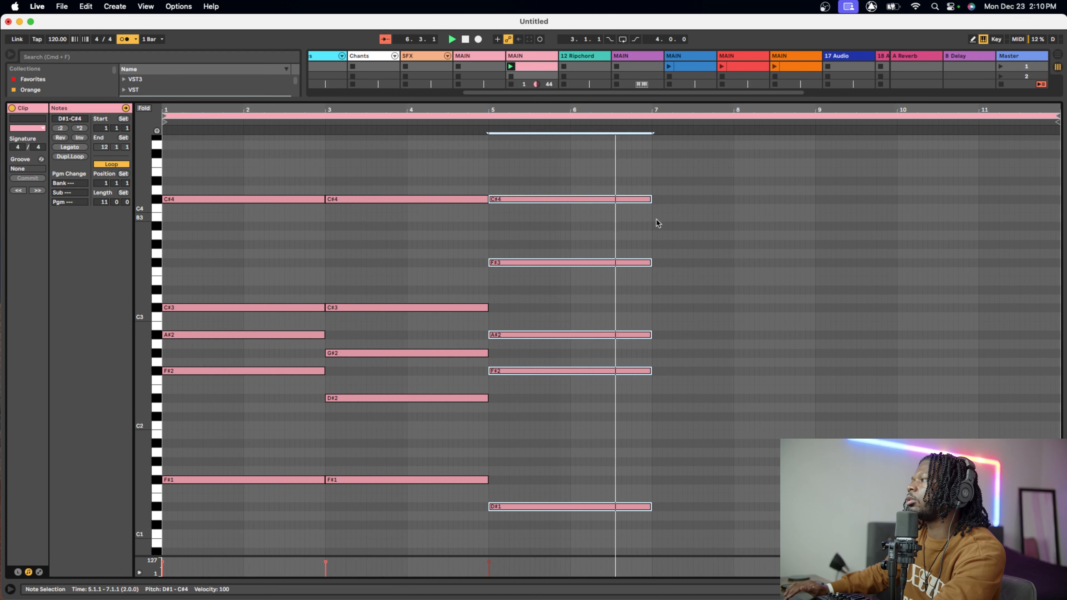
- Set the clip's loop and end point to 9.1.1 and duplicate the third chord to 7.1.1
{"action": "left_click_drag", "start_coordinate": [1059, 121], "coordinate": [814, 151]}
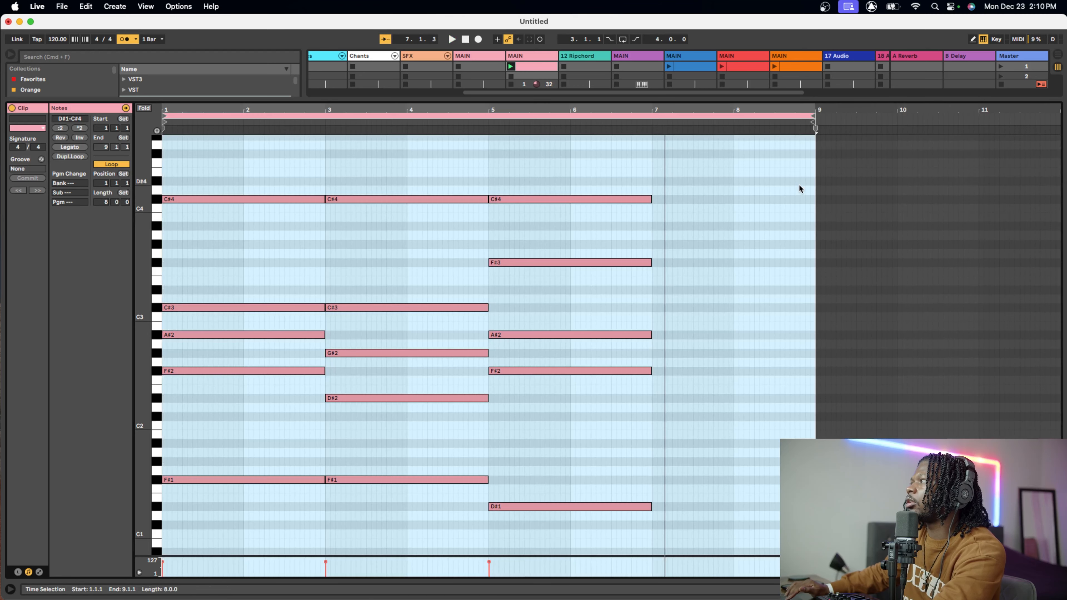
{"action": "left_click", "coordinate": [784, 185]}
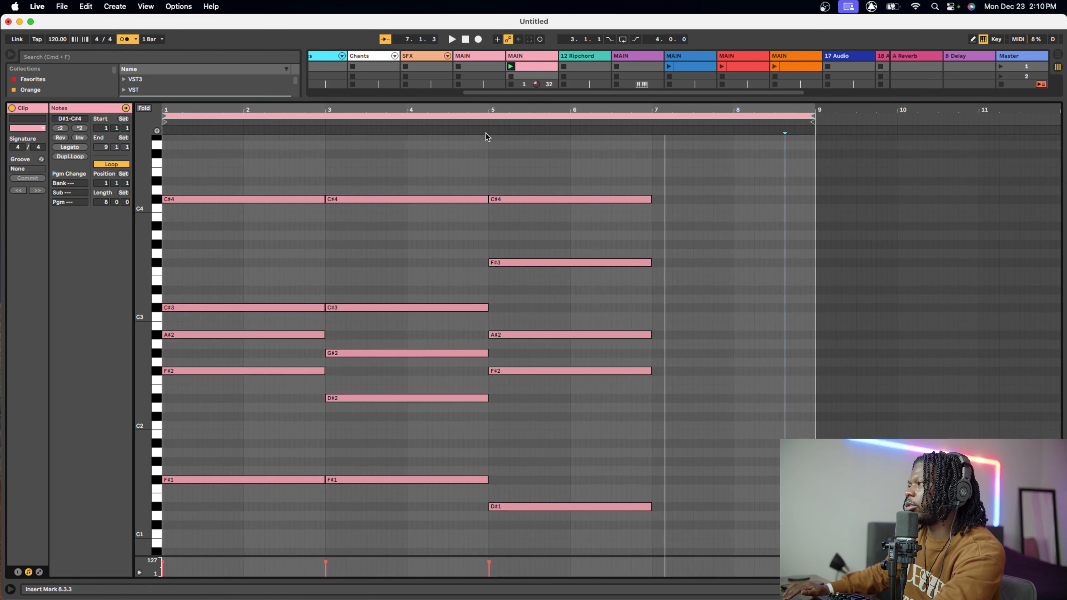
{"action": "left_click_drag", "start_coordinate": [555, 182], "coordinate": [544, 539]}
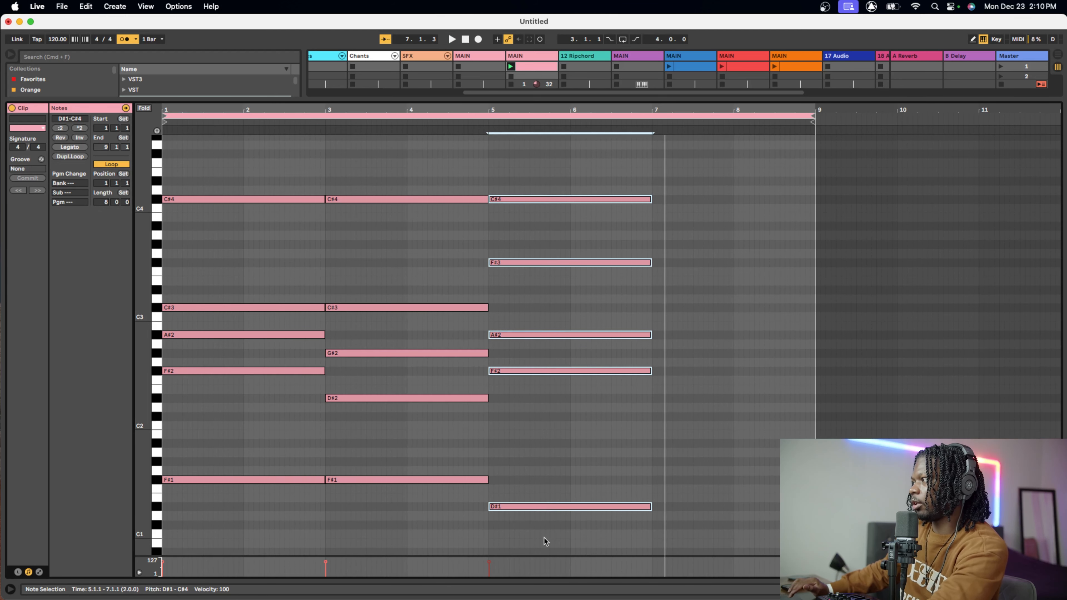
{"action": "key", "text": "super+d"}
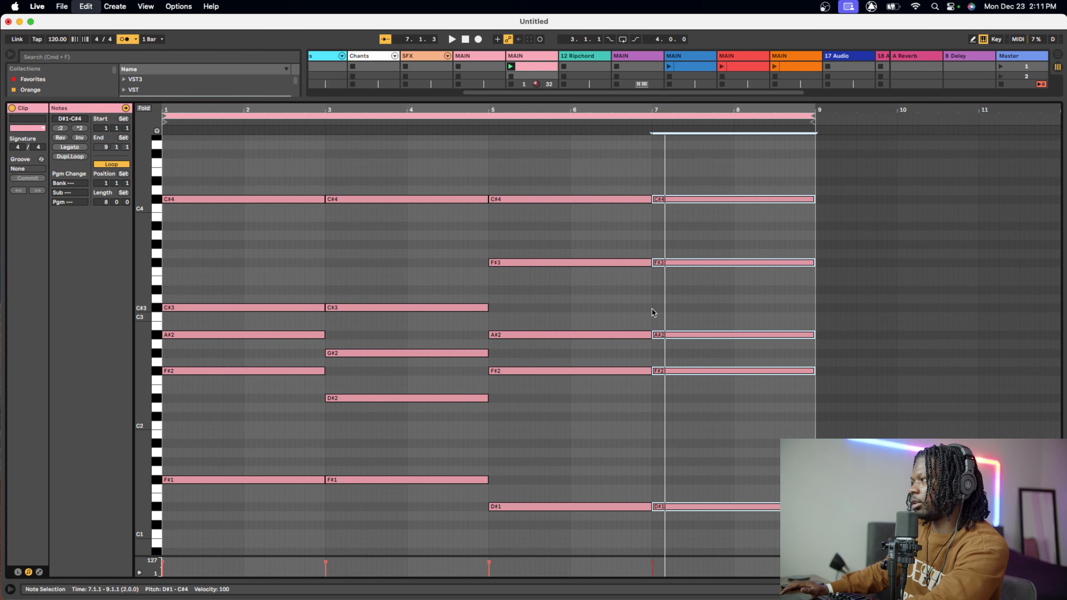
- In the fourth chord, lower the D#1 bass note to A#0 and the F#2 note to C#2
{"action": "left_click", "coordinate": [673, 393]}
{"action": "key", "text": "space"}
{"action": "left_click", "coordinate": [690, 506]}
{"action": "left_click_drag", "start_coordinate": [690, 511], "coordinate": [690, 542]}
{"action": "mouse_move", "coordinate": [690, 539]}
{"action": "left_mouse_down"}
{"action": "mouse_move", "coordinate": [689, 526]}
{"action": "mouse_move", "coordinate": [688, 552]}
{"action": "left_mouse_up"}
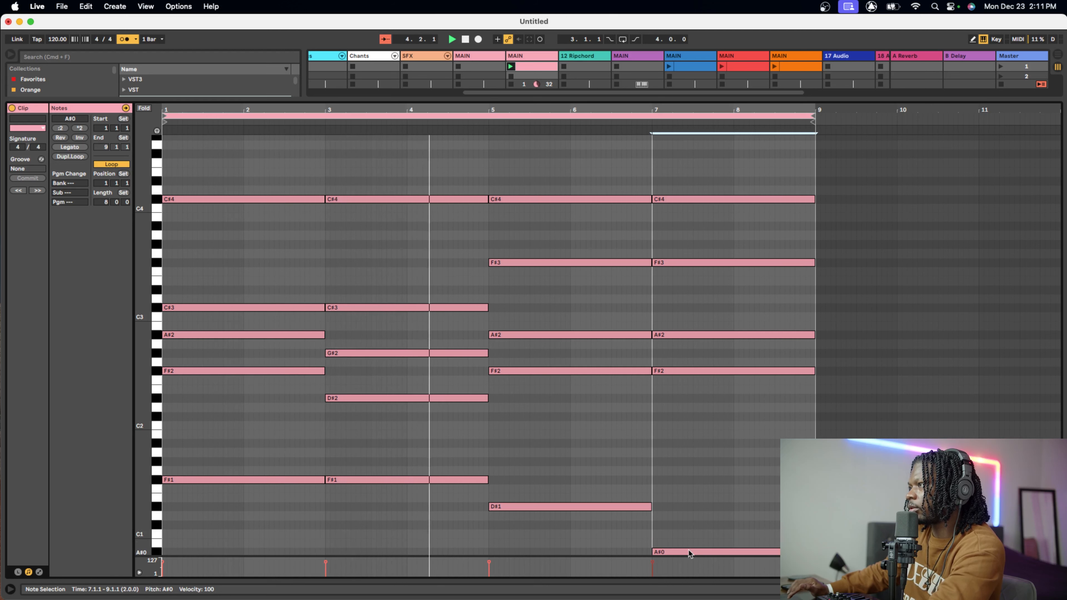
{"action": "scroll", "coordinate": [693, 519], "scroll_direction": "down", "scroll_amount": 2}
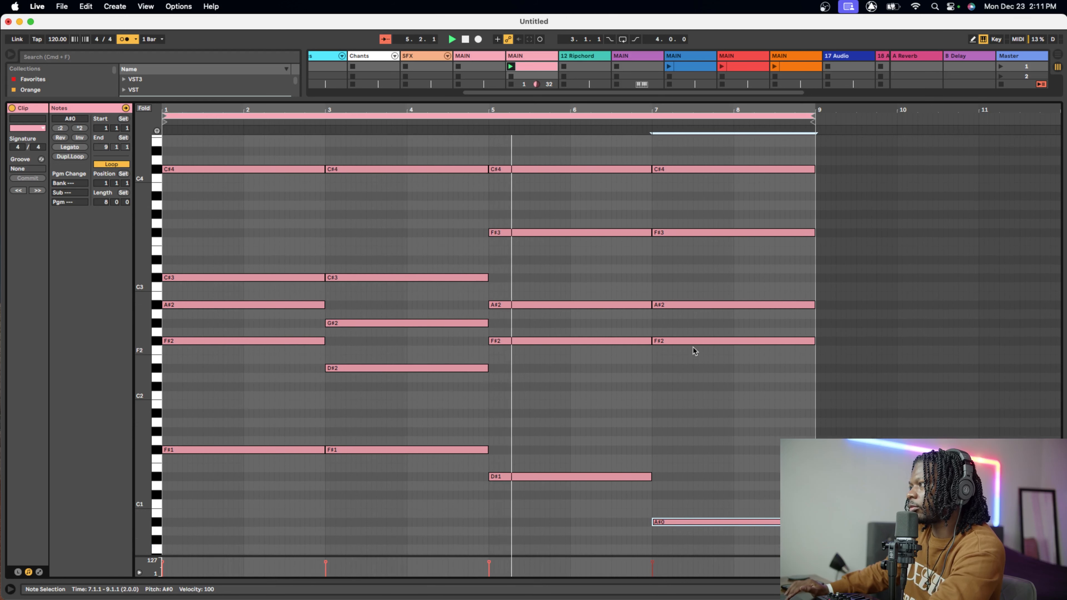
{"action": "left_click_drag", "start_coordinate": [694, 517], "coordinate": [693, 384]}
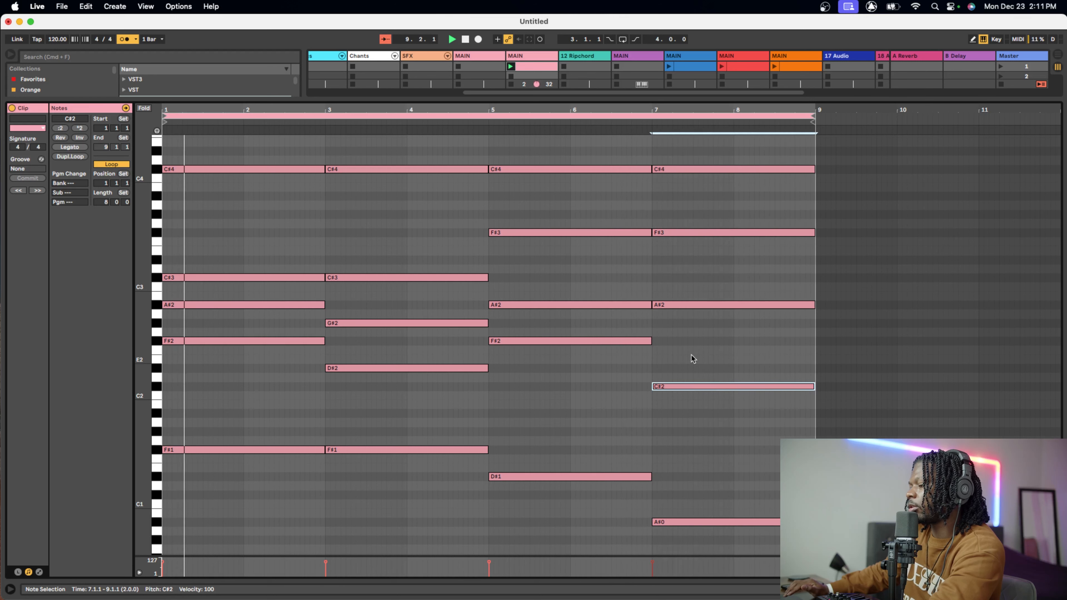
{"action": "left_click", "coordinate": [668, 343]}
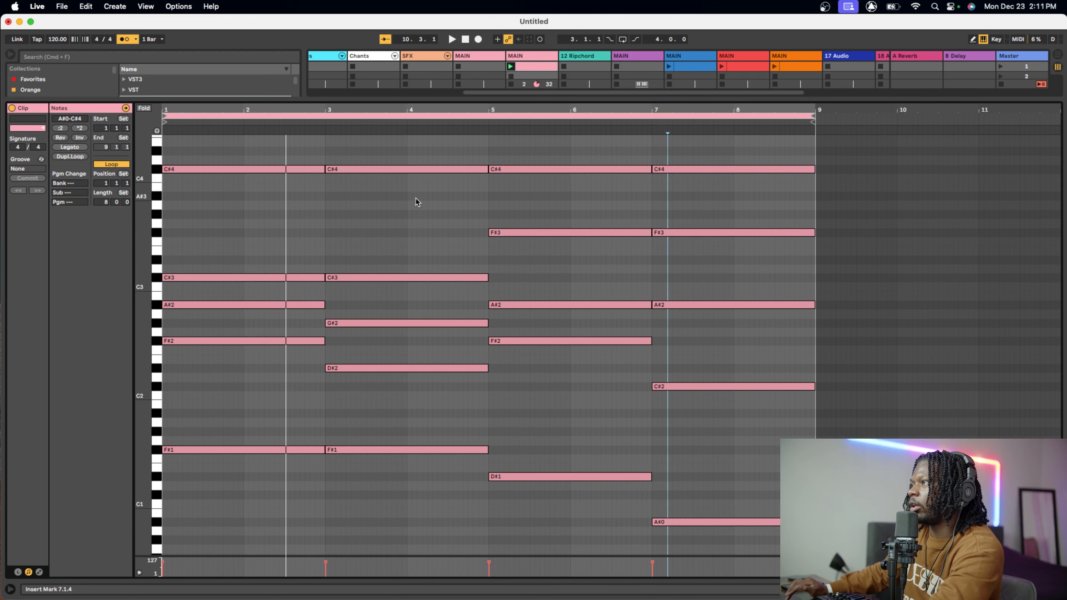
- Crop the clip to its eight-bar loop and return to the full session view
{"action": "scroll", "coordinate": [417, 200], "scroll_direction": "up", "scroll_amount": 3}
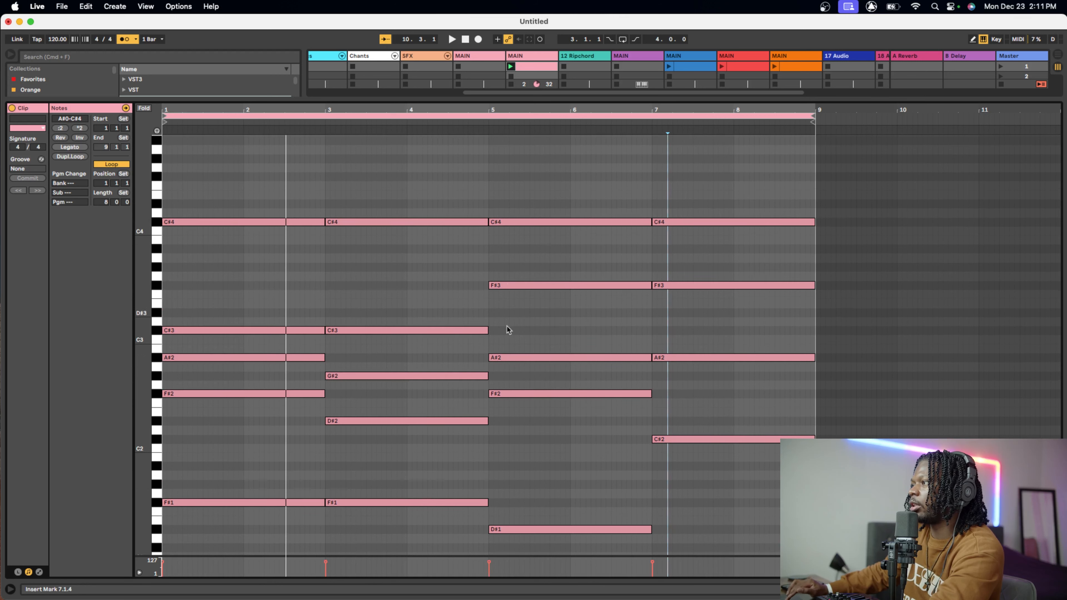
{"action": "scroll", "coordinate": [545, 510], "scroll_direction": "down", "scroll_amount": 2}
{"action": "scroll", "coordinate": [544, 504], "scroll_direction": "down", "scroll_amount": 4}
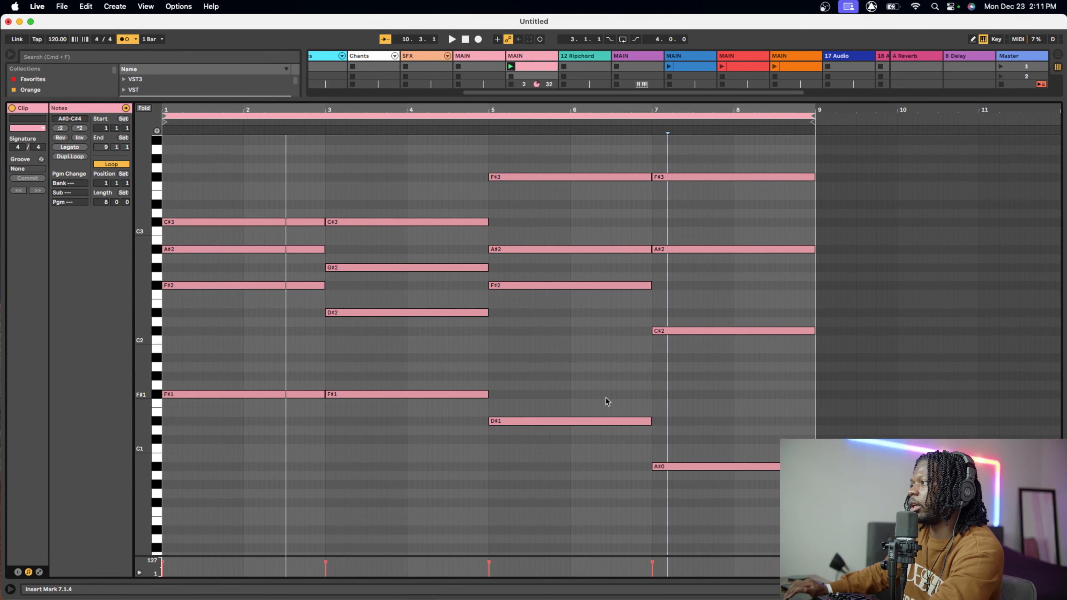
{"action": "scroll", "coordinate": [519, 374], "scroll_direction": "up", "scroll_amount": 10}
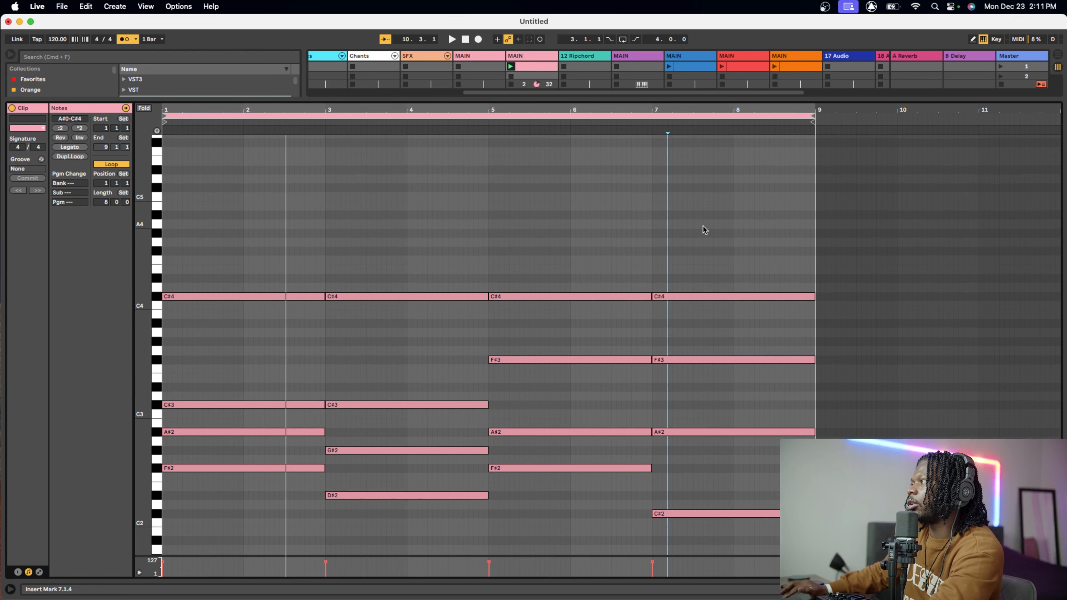
{"action": "right_click", "coordinate": [471, 216]}
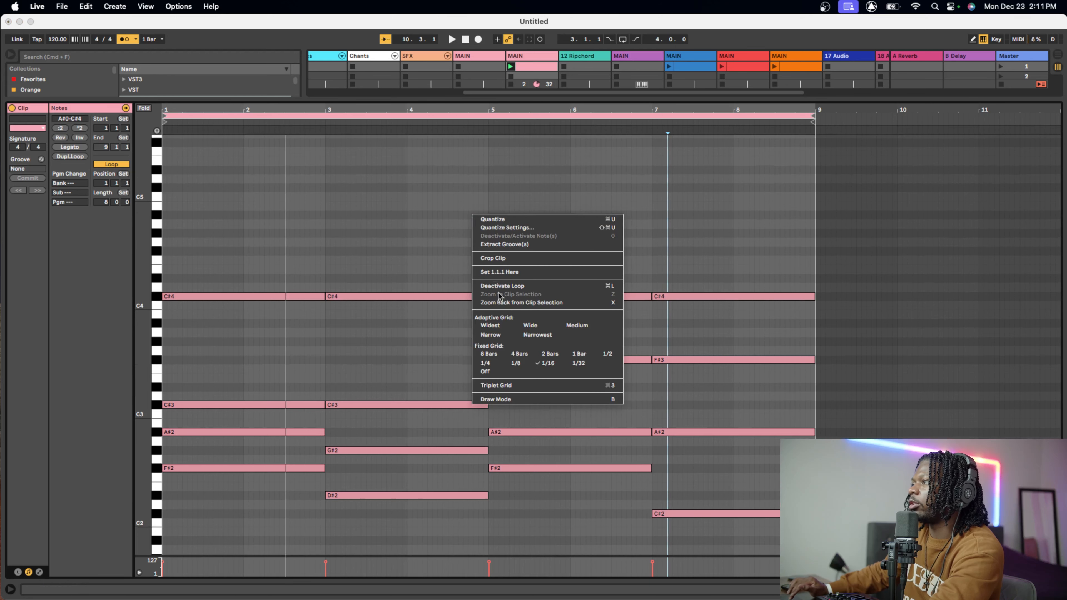
{"action": "left_click", "coordinate": [494, 257]}
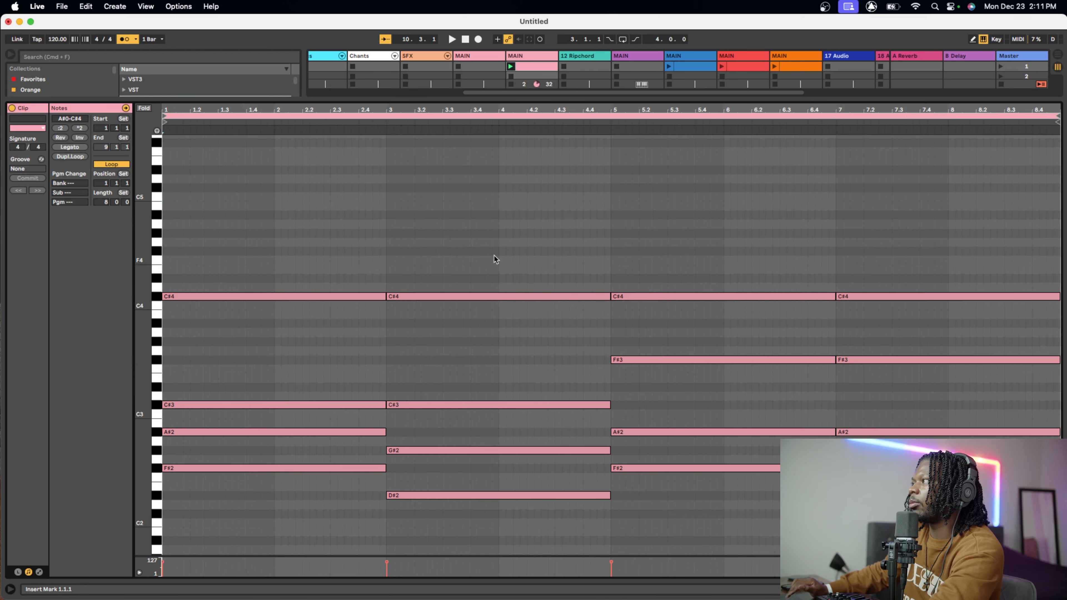
{"action": "double_click", "coordinate": [428, 101]}
- Start playback and cut the 12 Ripchord track from the session
{"action": "key", "text": "space"}
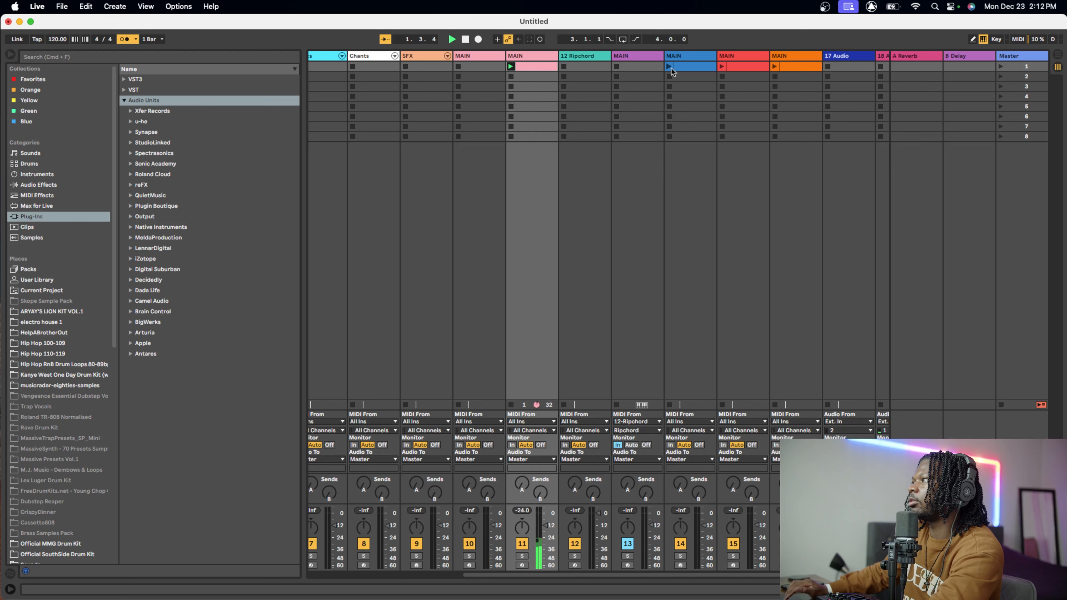
{"action": "right_click", "coordinate": [591, 55]}
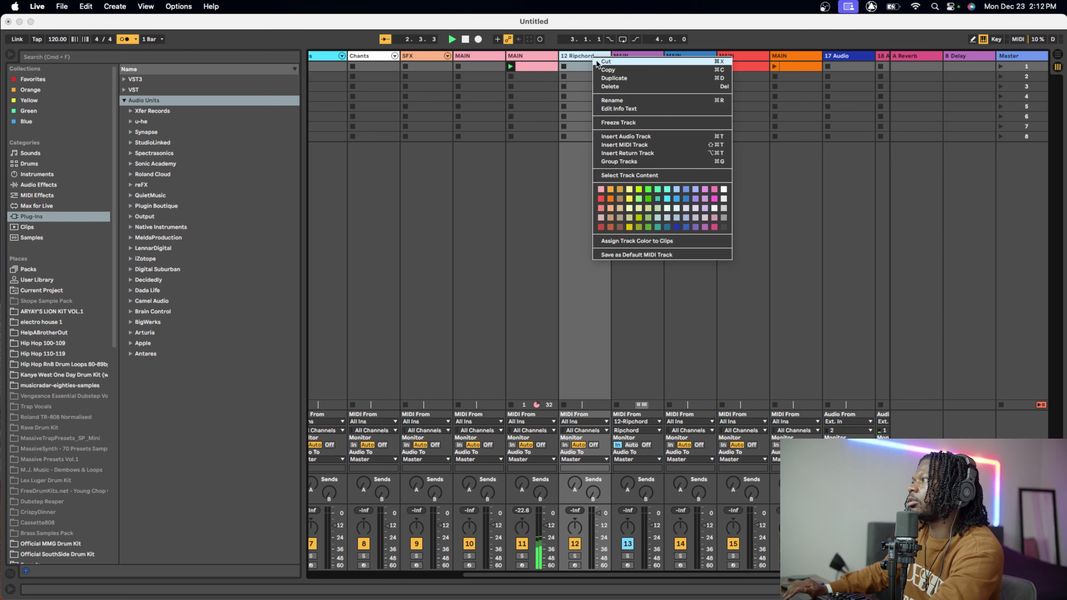
{"action": "left_click", "coordinate": [596, 61]}
- On the purple MAIN track 12, set MIDI From to All Ins, arm it for recording and set Monitor to Auto
{"action": "left_click", "coordinate": [597, 421]}
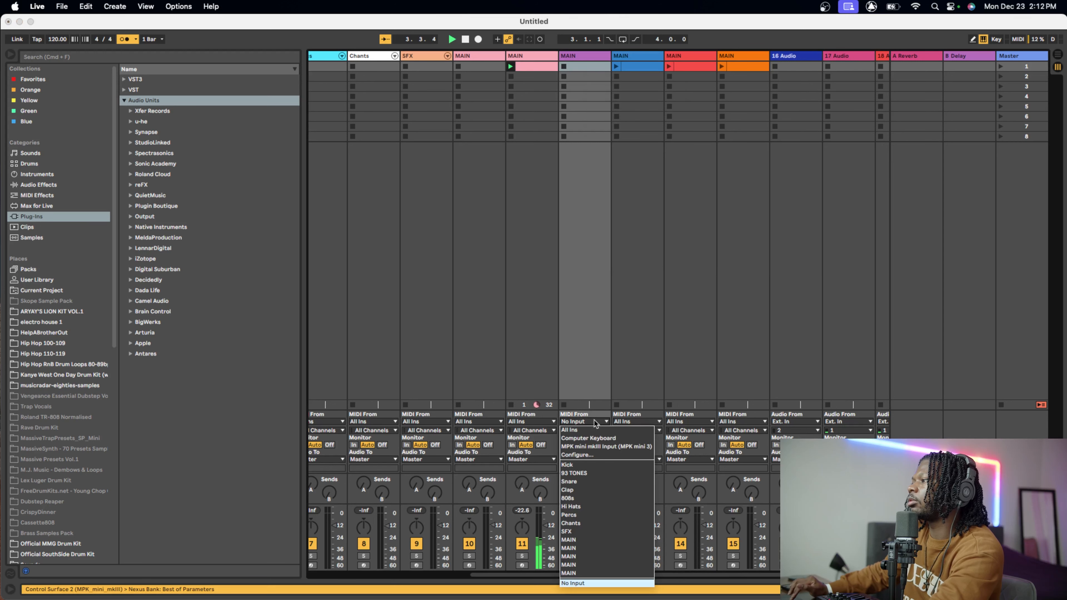
{"action": "left_click", "coordinate": [585, 429]}
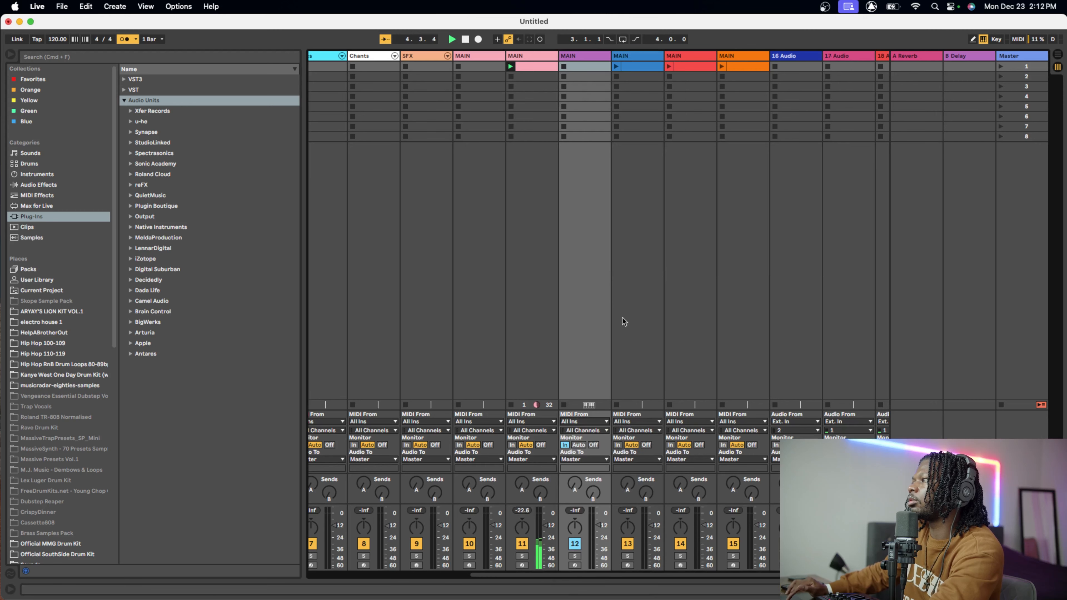
{"action": "left_click", "coordinate": [575, 565]}
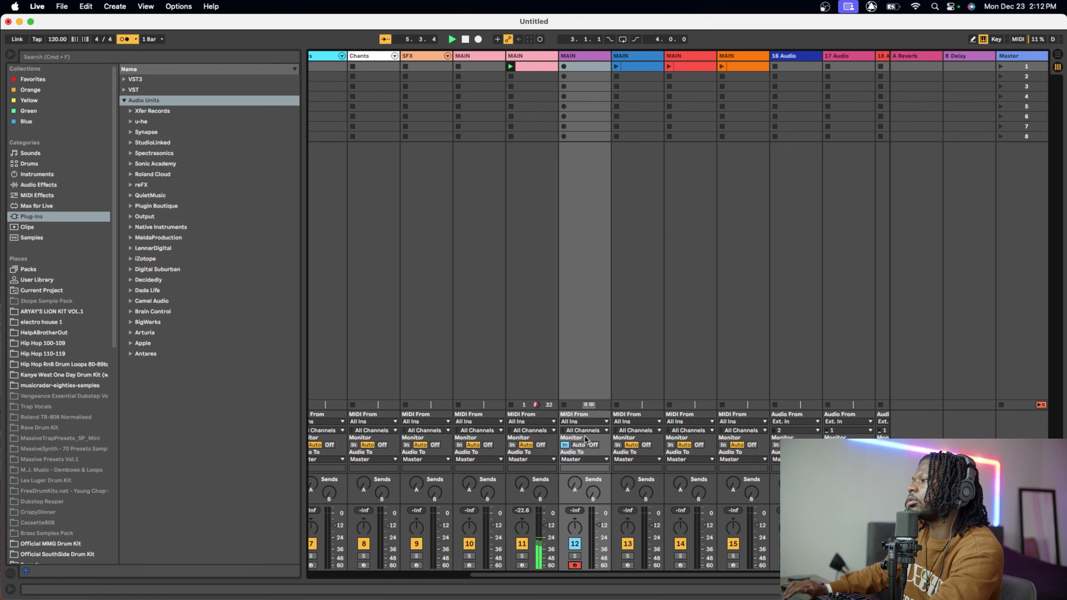
{"action": "left_click", "coordinate": [579, 444]}
- Open track 12's Nexus instrument window and switch off the metronome
{"action": "left_click", "coordinate": [1057, 589]}
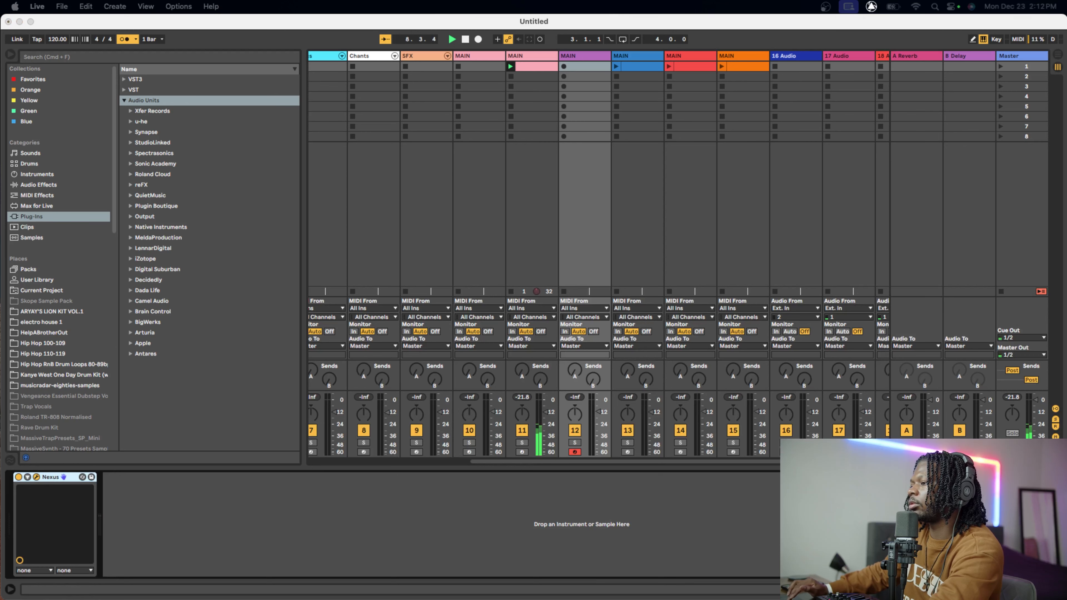
{"action": "left_click_drag", "start_coordinate": [479, 253], "coordinate": [601, 90]}
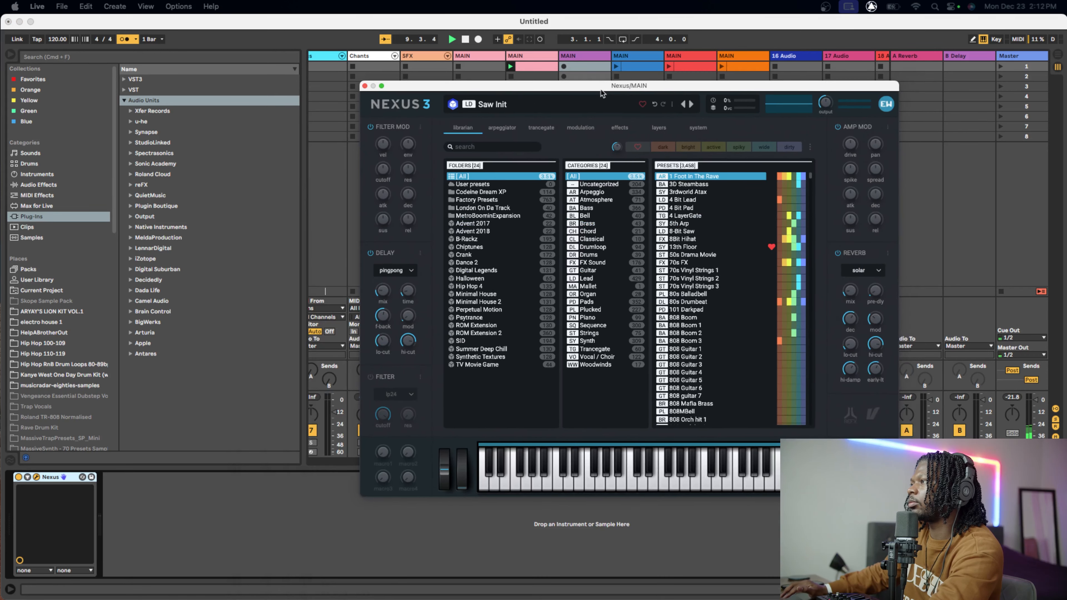
{"action": "left_click", "coordinate": [126, 39]}
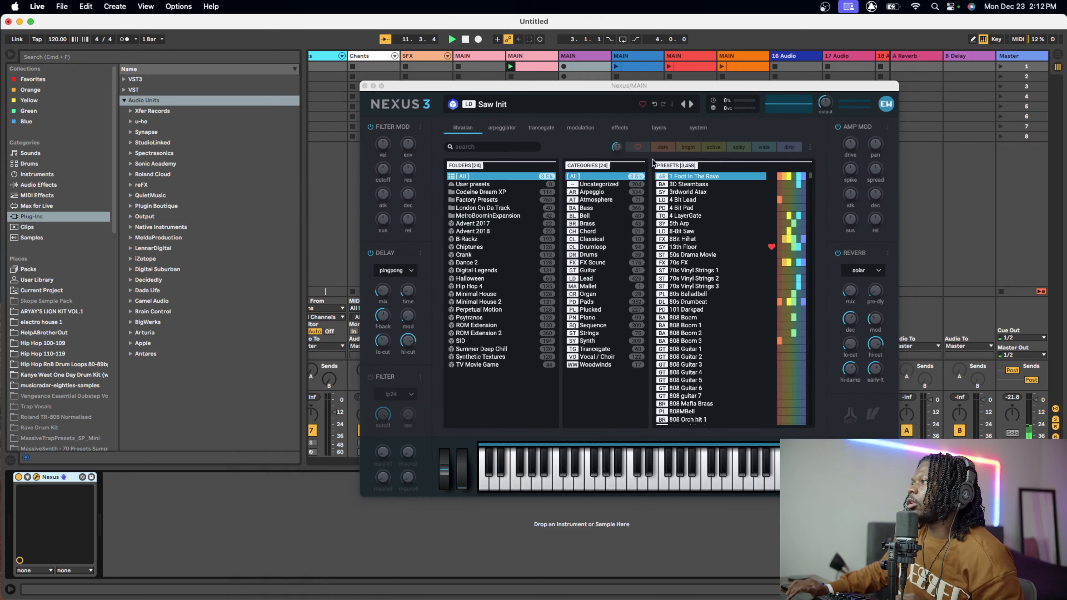
- In Nexus, load the Artificial Singer preset from the Lead category
{"action": "left_click_drag", "start_coordinate": [652, 86], "coordinate": [566, 109]}
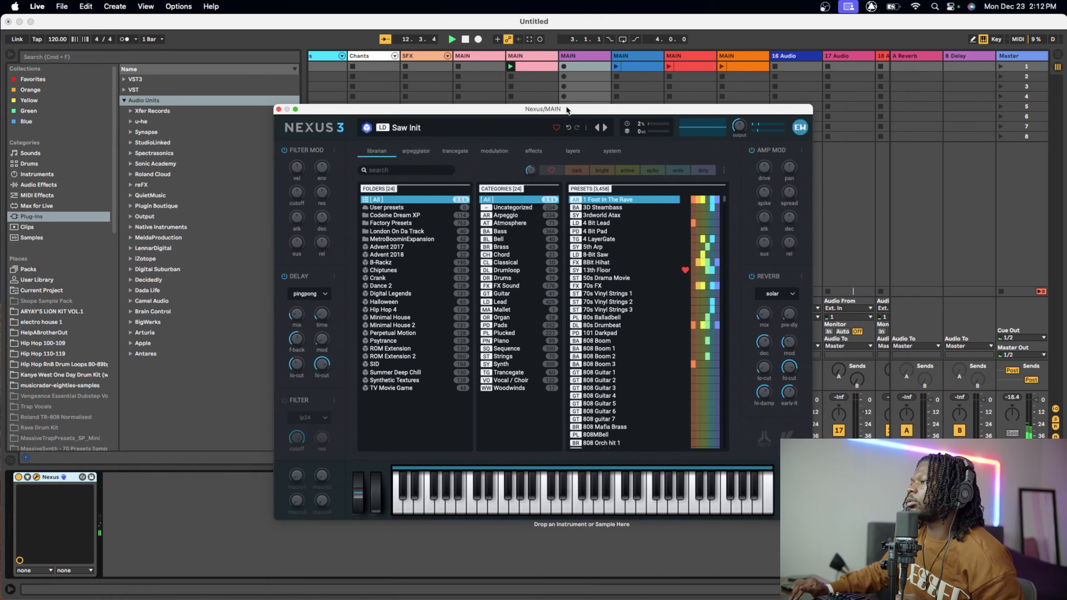
{"action": "left_click", "coordinate": [498, 303]}
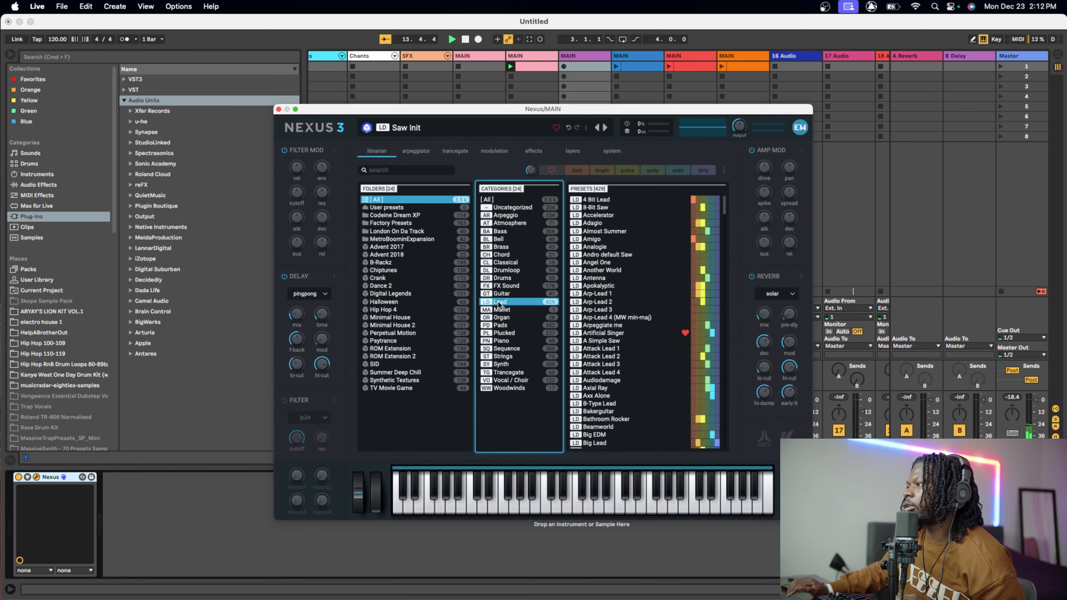
{"action": "left_click", "coordinate": [634, 334]}
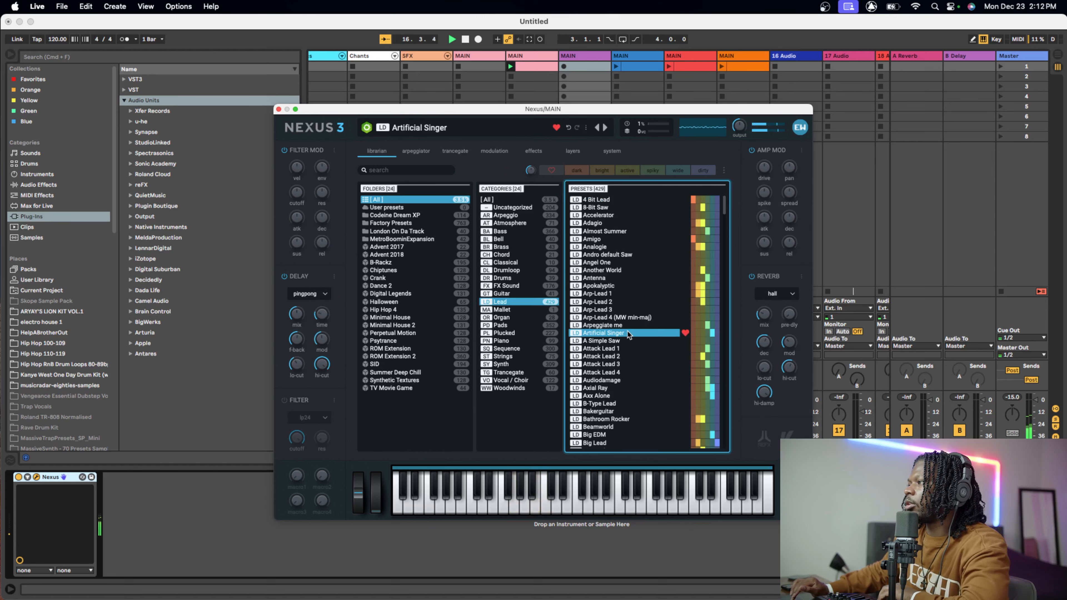
- Audition the Lead presets A Simple Saw, Axx Alone, Buzz Me! and Candy in Nexus
{"action": "left_click_drag", "start_coordinate": [619, 114], "coordinate": [469, 144]}
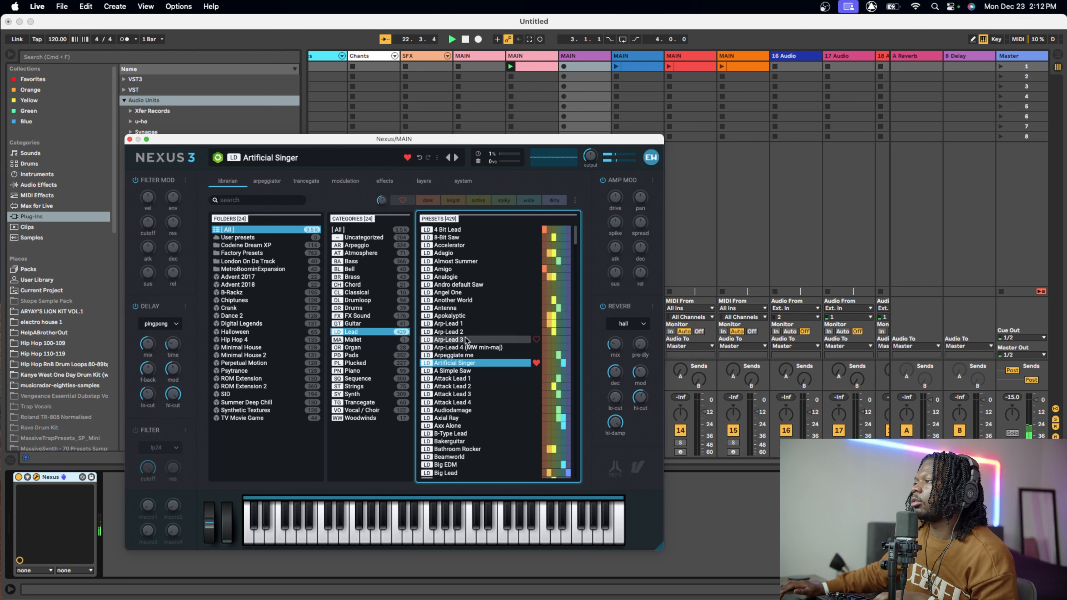
{"action": "key", "text": "Down"}
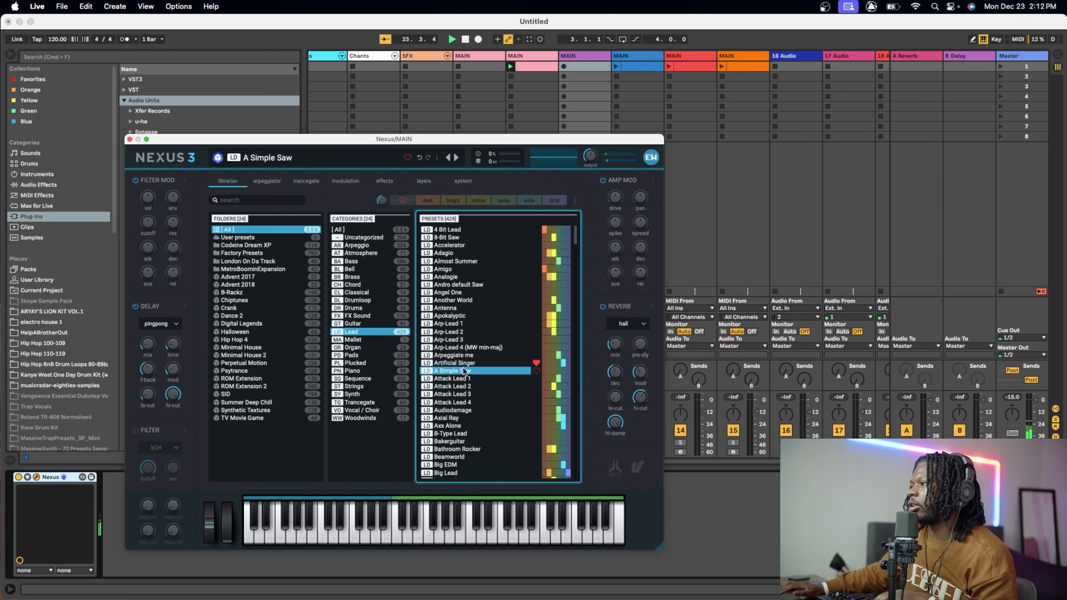
{"action": "left_click", "coordinate": [450, 425]}
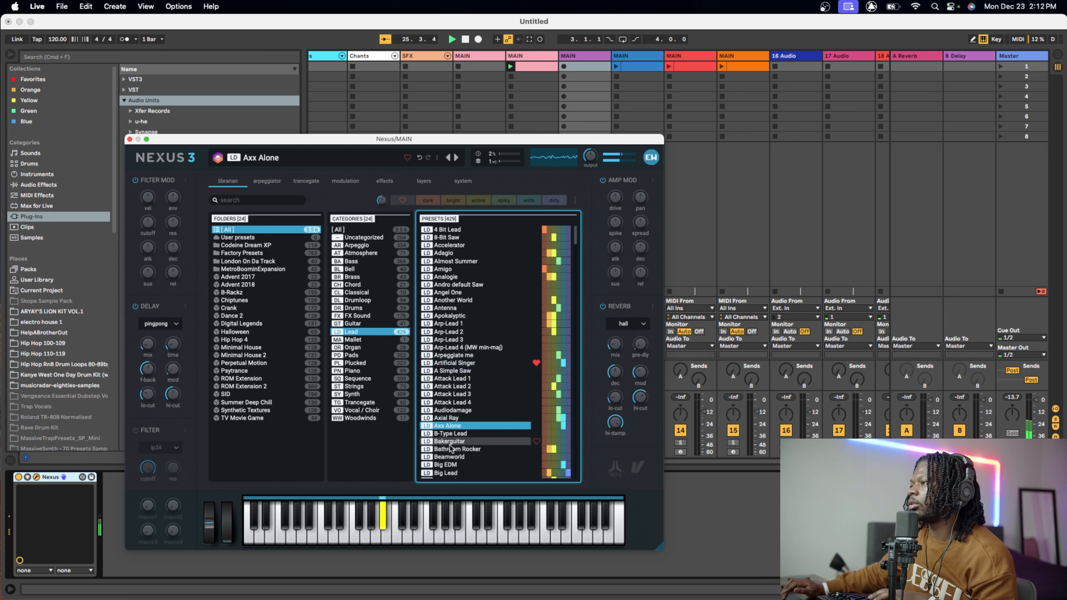
{"action": "scroll", "coordinate": [470, 403], "scroll_direction": "down", "scroll_amount": 1}
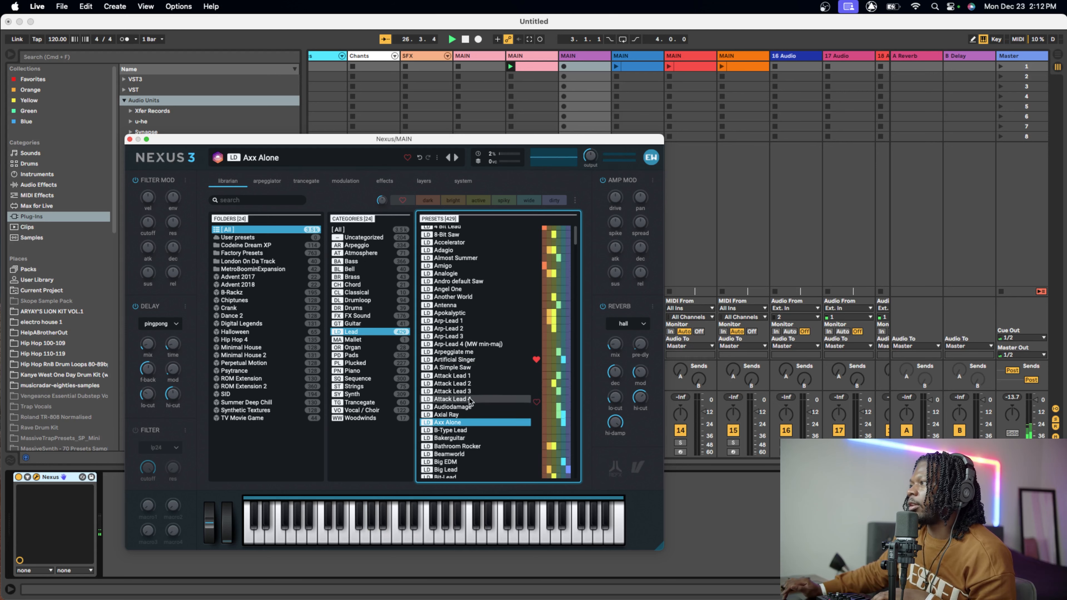
{"action": "scroll", "coordinate": [469, 400], "scroll_direction": "down", "scroll_amount": 15}
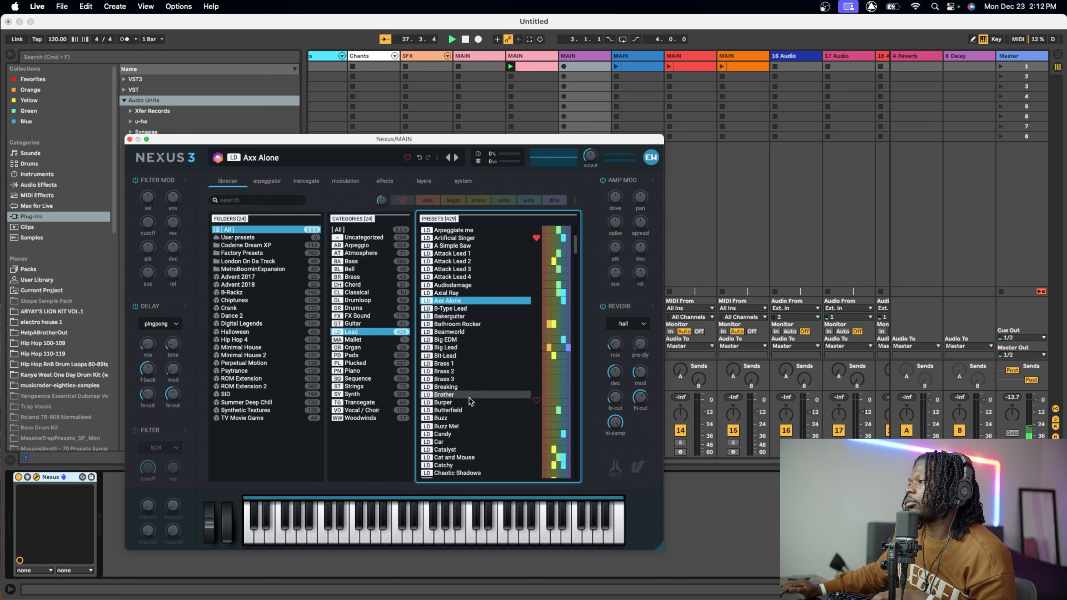
{"action": "left_click", "coordinate": [451, 426]}
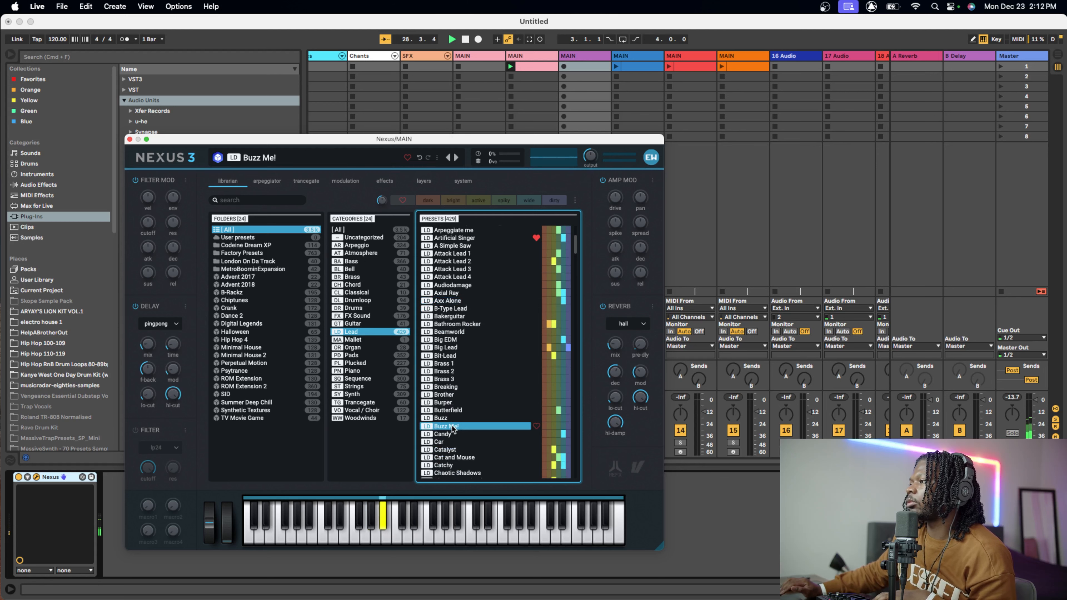
{"action": "left_click", "coordinate": [447, 435]}
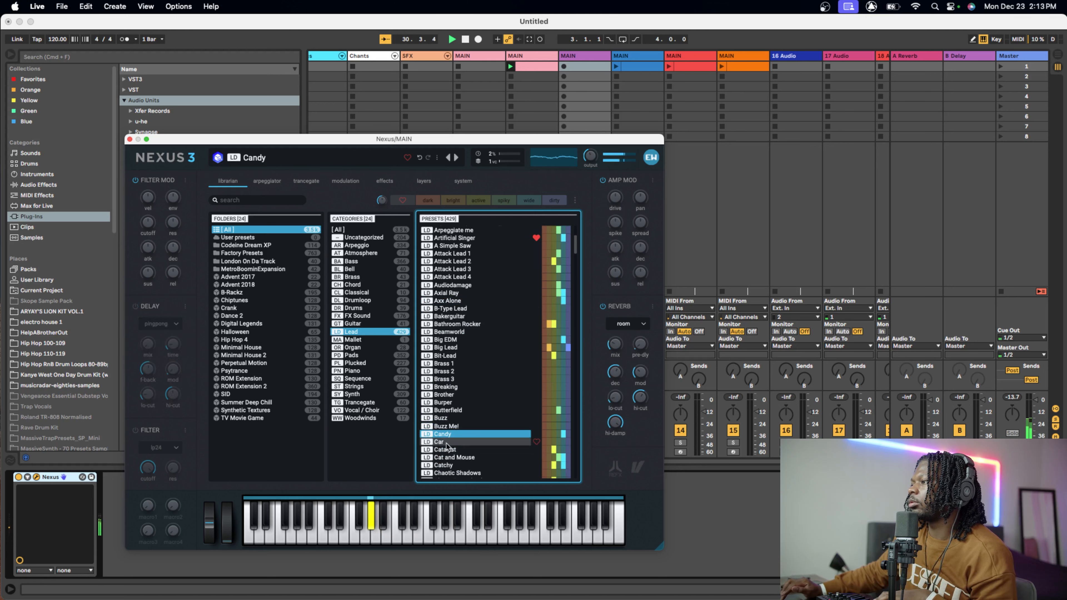
{"action": "scroll", "coordinate": [447, 446], "scroll_direction": "down", "scroll_amount": 5}
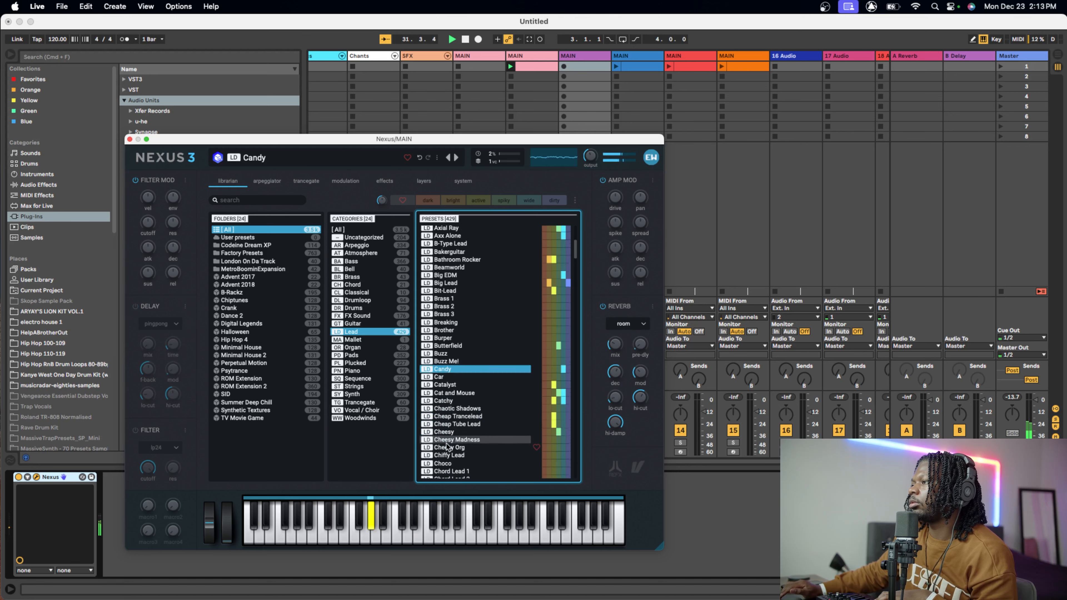
{"action": "scroll", "coordinate": [448, 451], "scroll_direction": "down", "scroll_amount": 8}
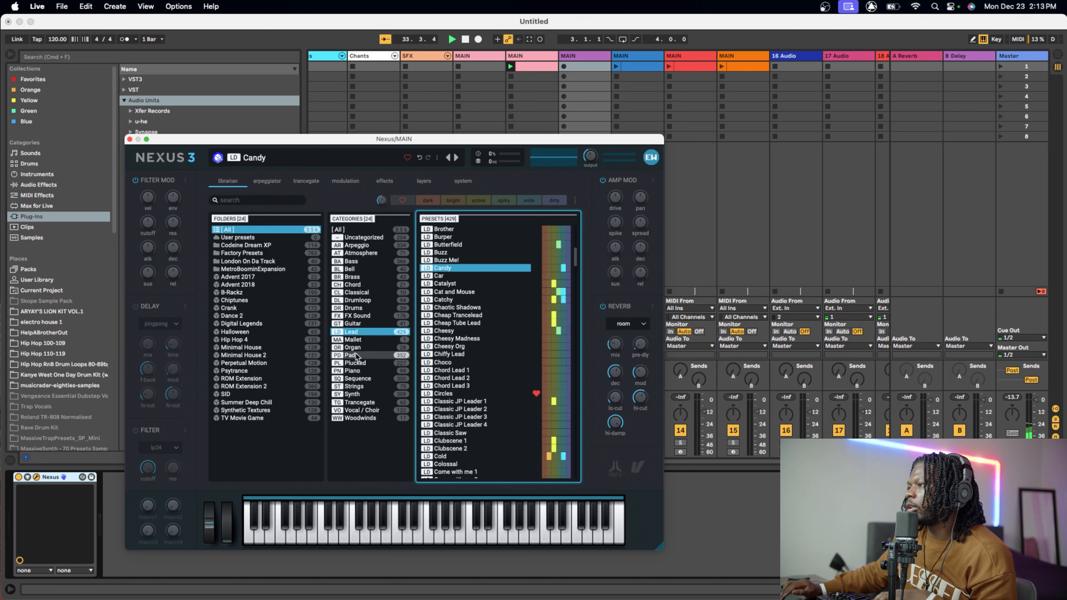
- Load the Arena Ambience preset from the Piano category in Nexus
{"action": "left_click", "coordinate": [359, 372]}
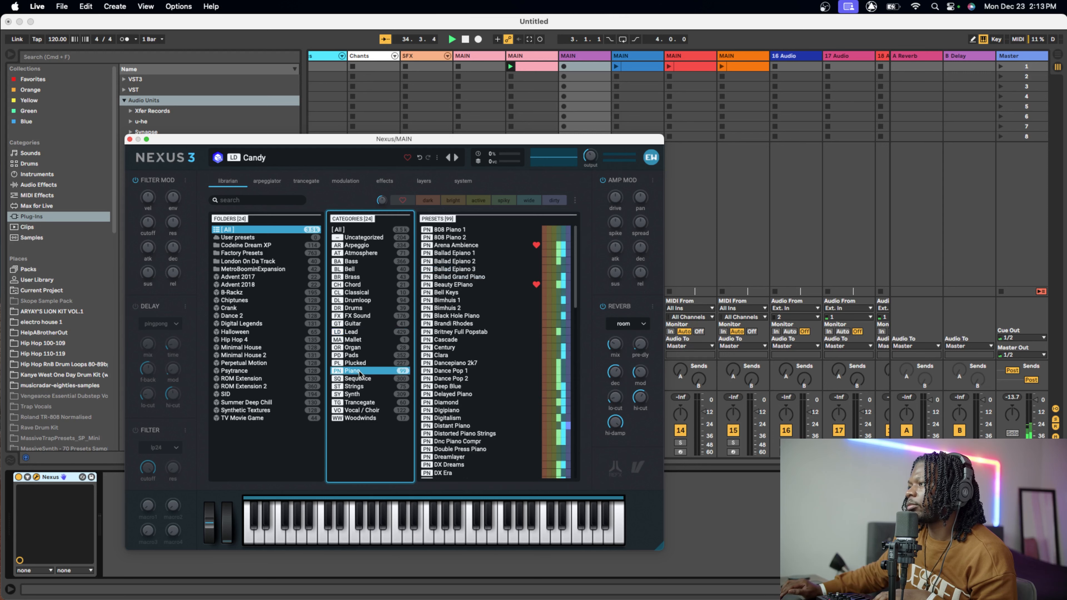
{"action": "left_click", "coordinate": [483, 246]}
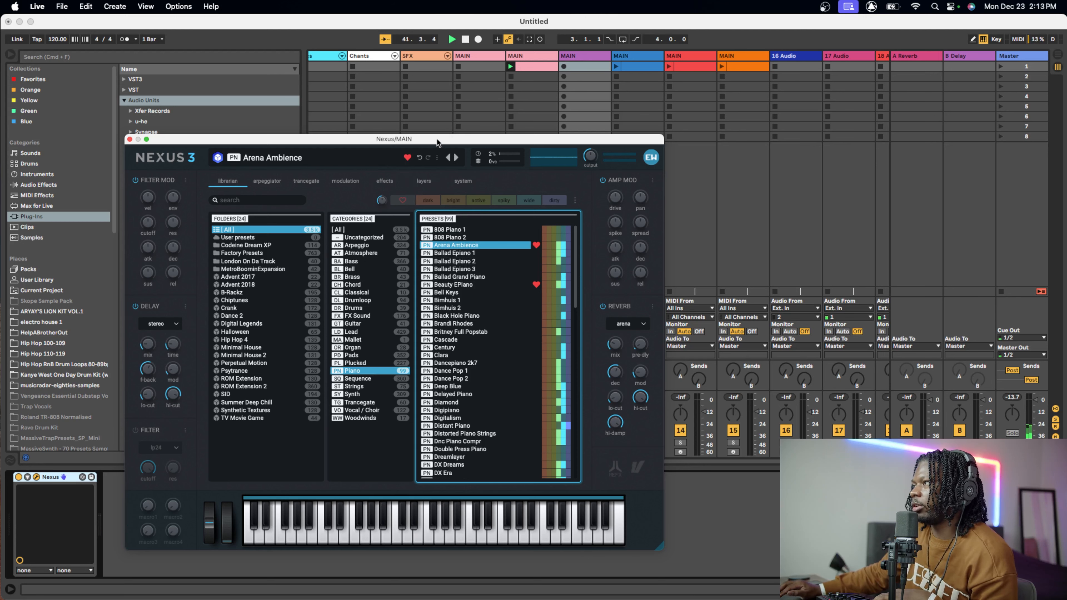
{"action": "left_click_drag", "start_coordinate": [436, 142], "coordinate": [498, 138]}
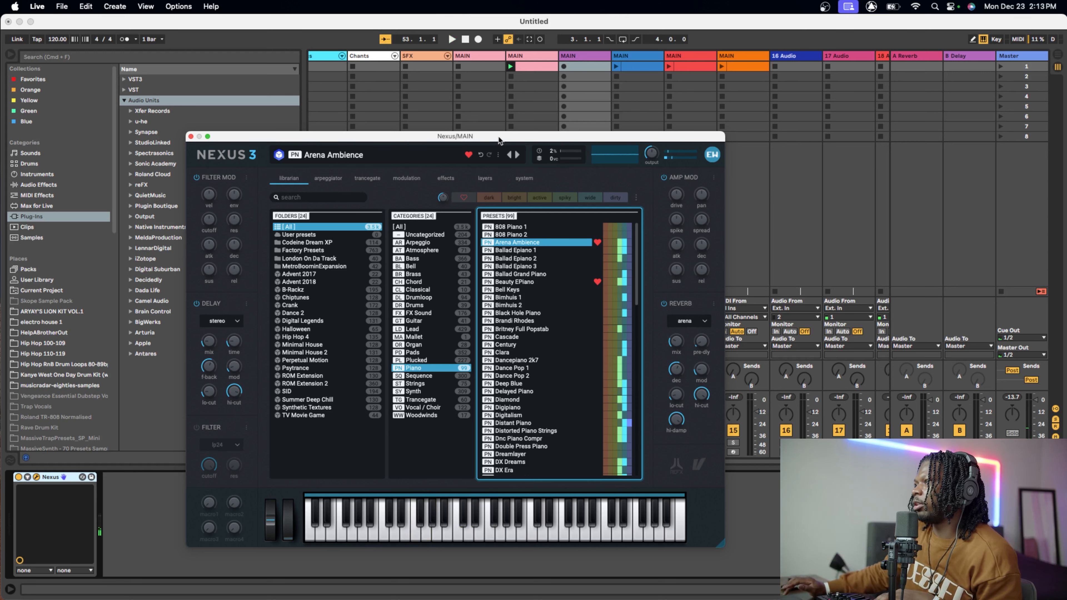
- Open the chord clip on track 11 and examine its notes across the full pitch range
{"action": "left_click", "coordinate": [548, 63]}
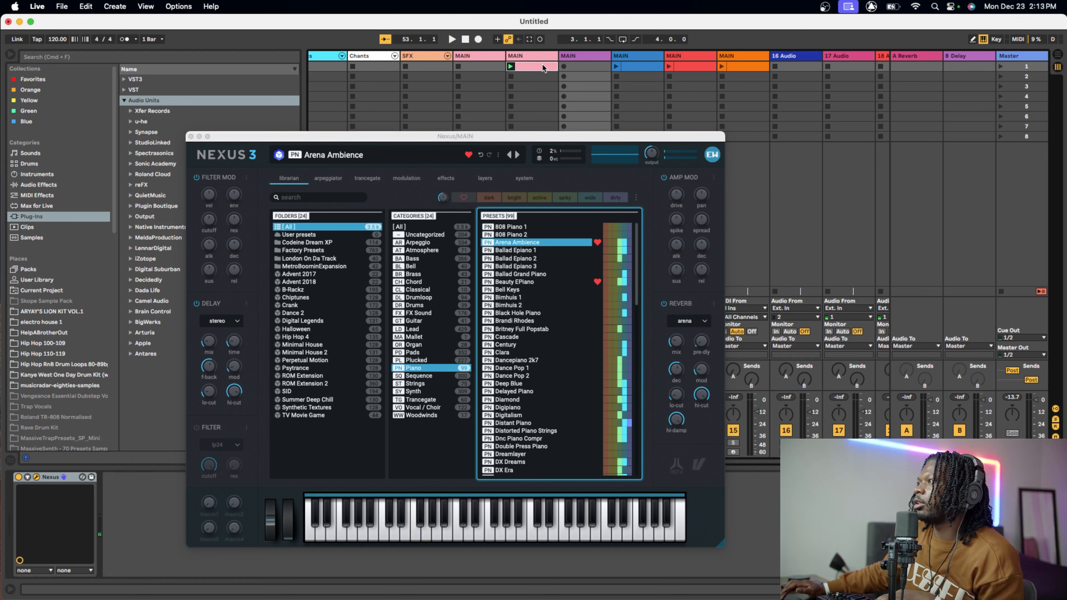
{"action": "double_click", "coordinate": [547, 66]}
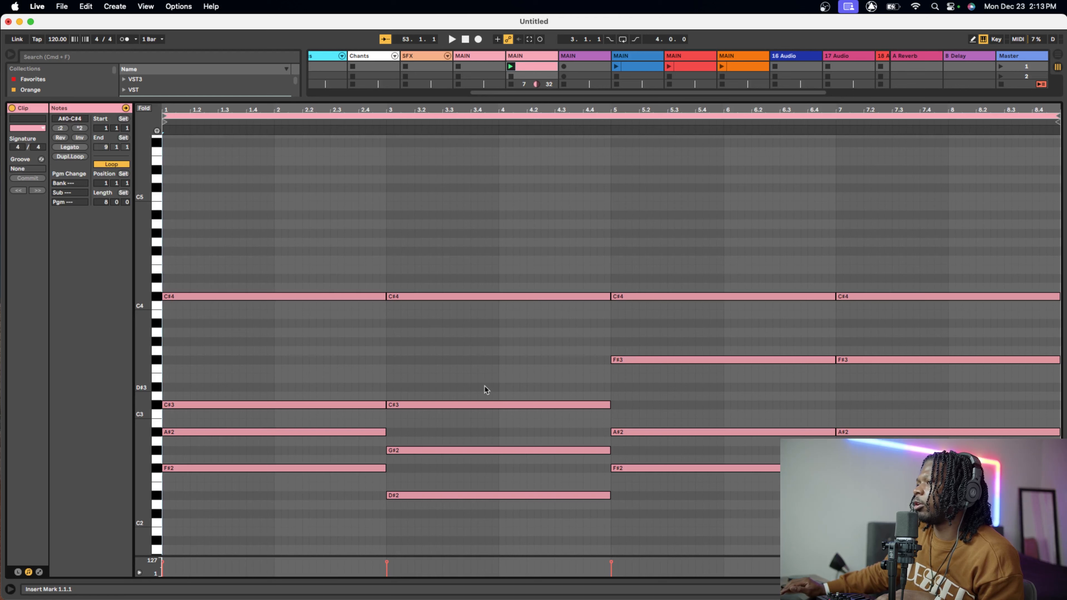
{"action": "scroll", "coordinate": [472, 383], "scroll_direction": "down", "scroll_amount": 5}
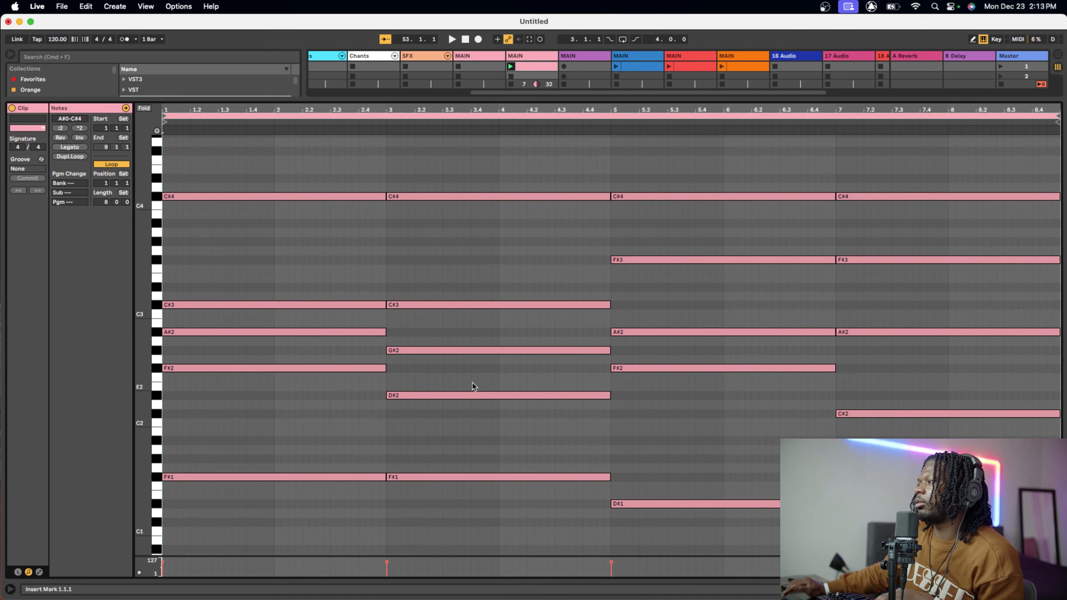
{"action": "scroll", "coordinate": [472, 382], "scroll_direction": "down", "scroll_amount": 2}
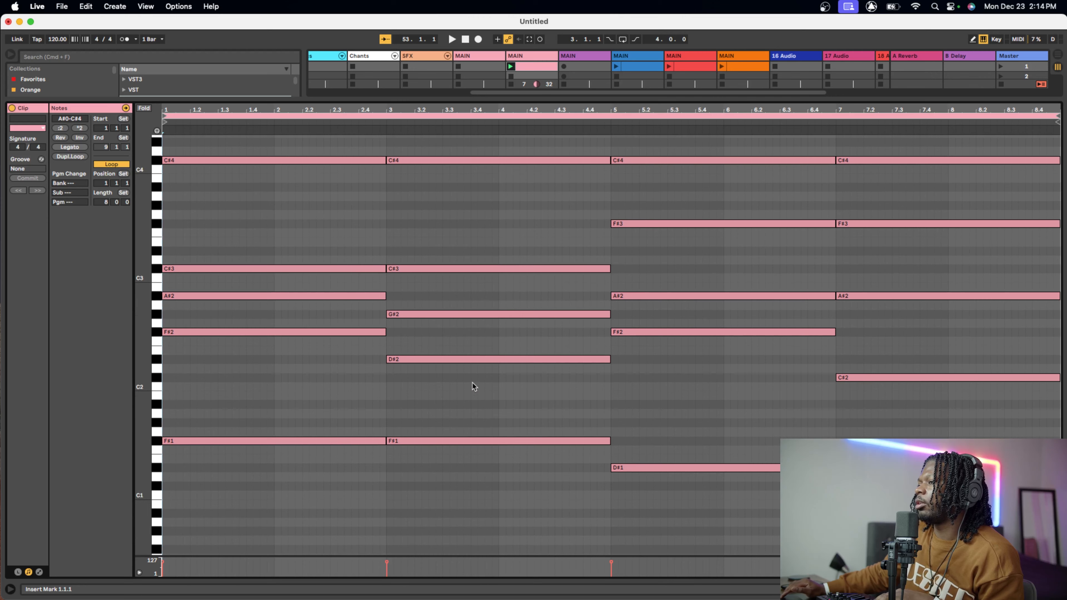
{"action": "scroll", "coordinate": [473, 385], "scroll_direction": "up", "scroll_amount": 1}
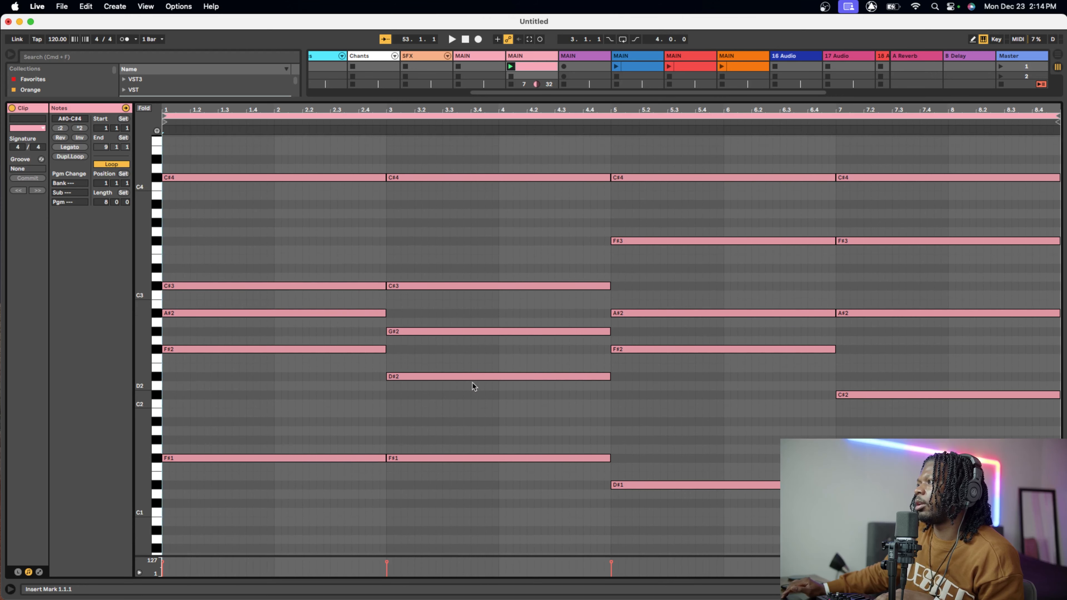
{"action": "scroll", "coordinate": [472, 383], "scroll_direction": "up", "scroll_amount": 1}
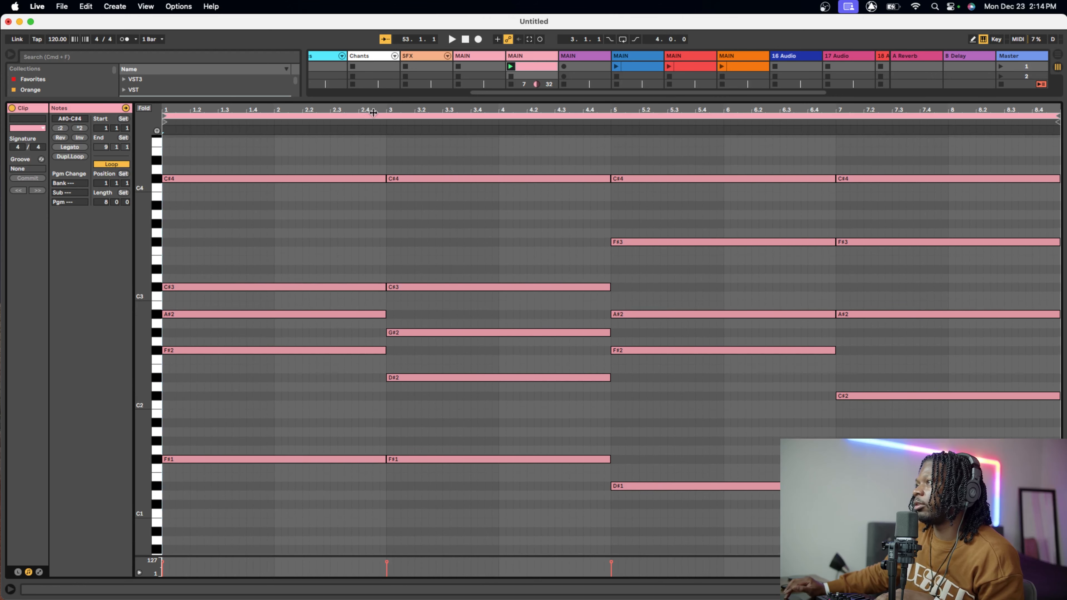
{"action": "left_click_drag", "start_coordinate": [385, 98], "coordinate": [378, 315]}
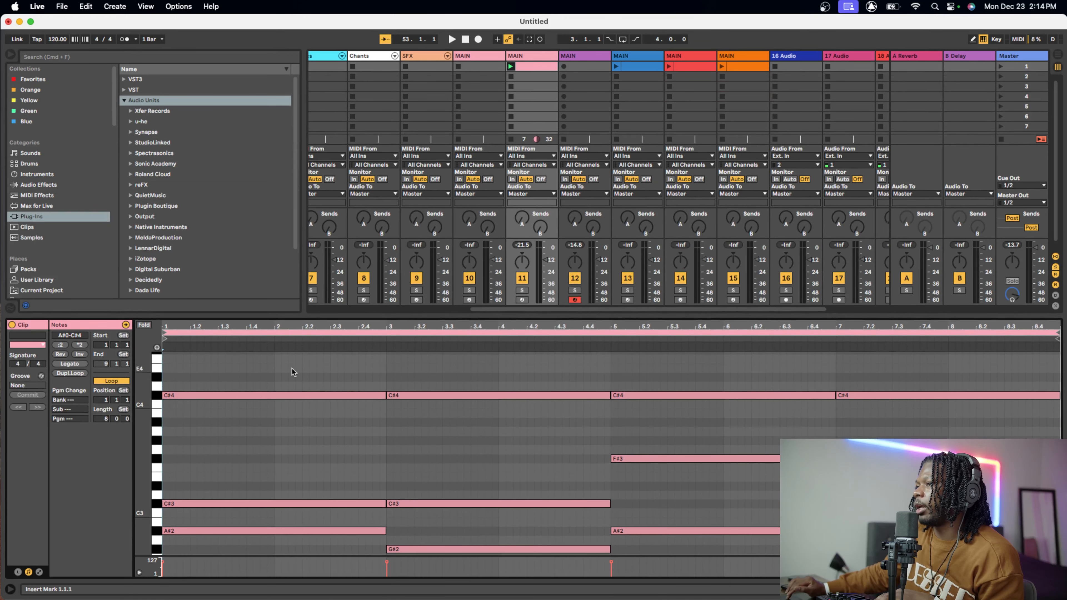
{"action": "left_click_drag", "start_coordinate": [138, 449], "coordinate": [115, 450]}
{"action": "scroll", "coordinate": [216, 459], "scroll_direction": "down", "scroll_amount": 3}
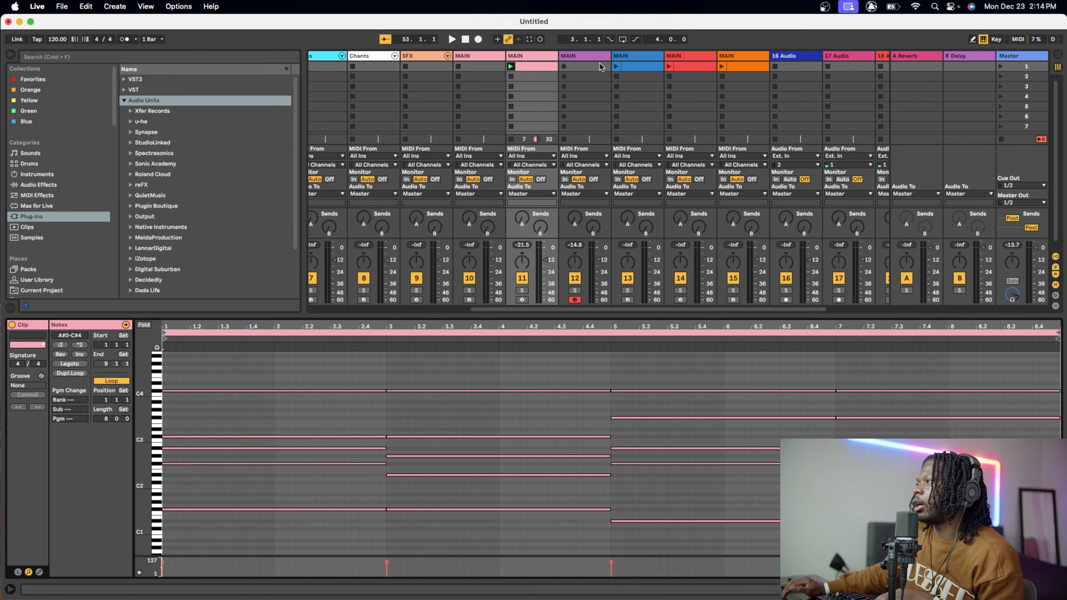
- Play the chord clip with the metronome on, capture the melody played on track 12 as a MIDI clip, and close Nexus
{"action": "key", "text": "space"}
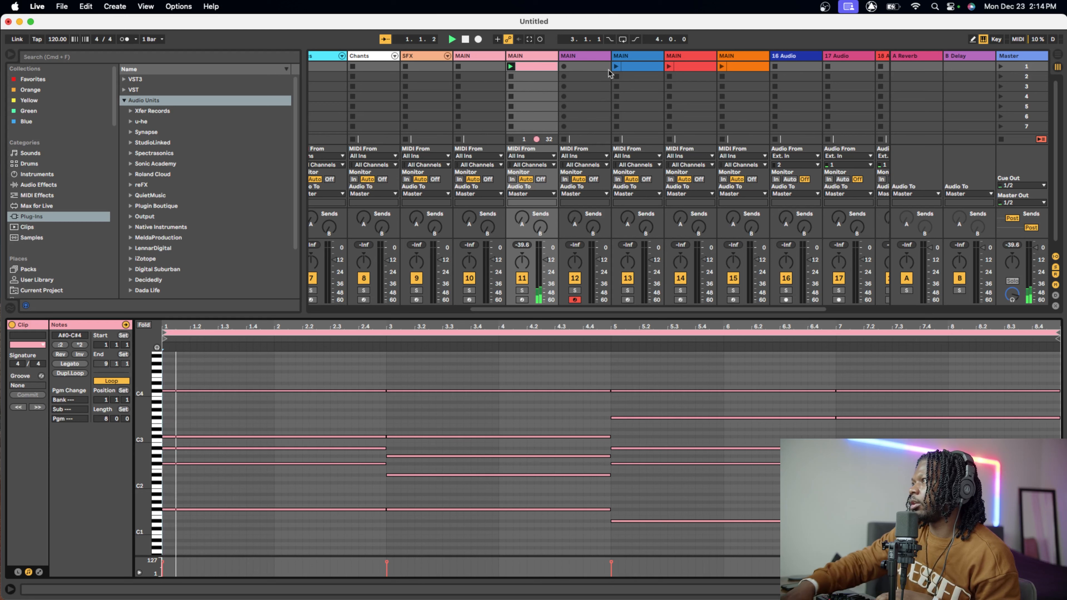
{"action": "left_click", "coordinate": [124, 38]}
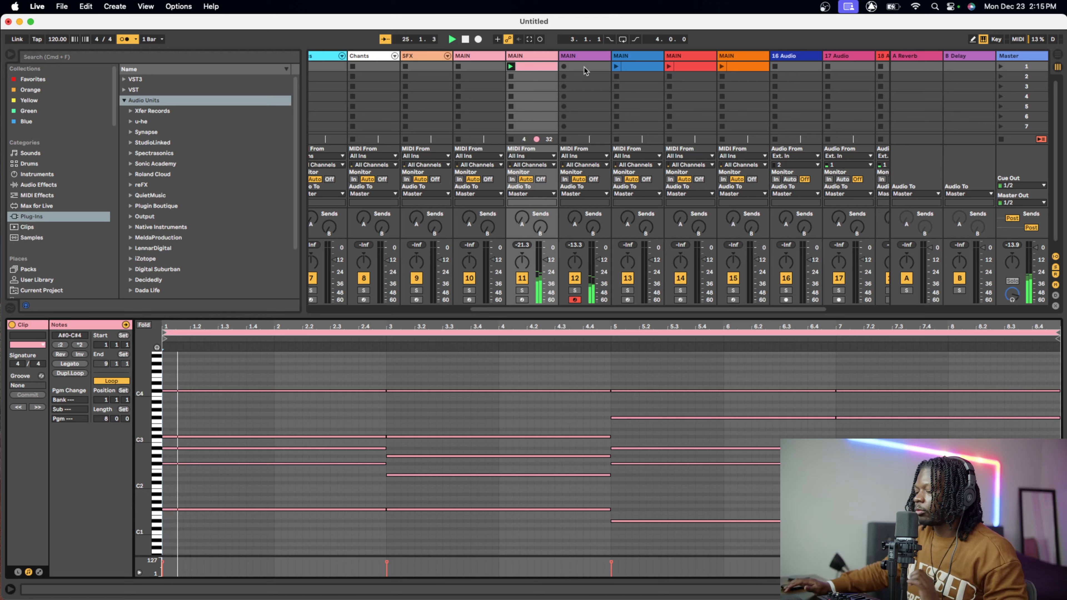
{"action": "left_click", "coordinate": [529, 39]}
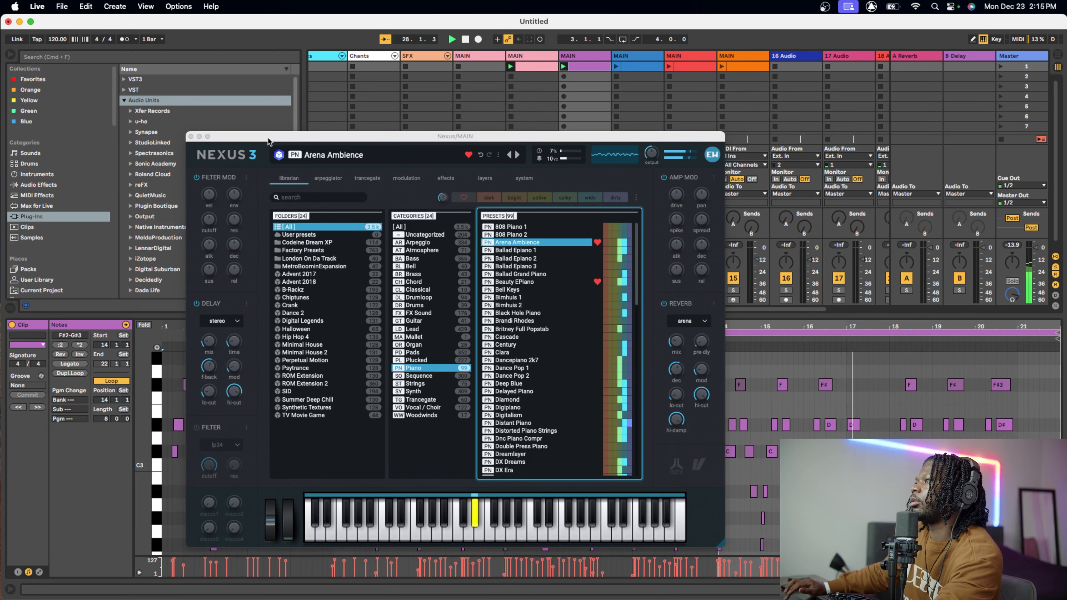
{"action": "left_click", "coordinate": [191, 136]}
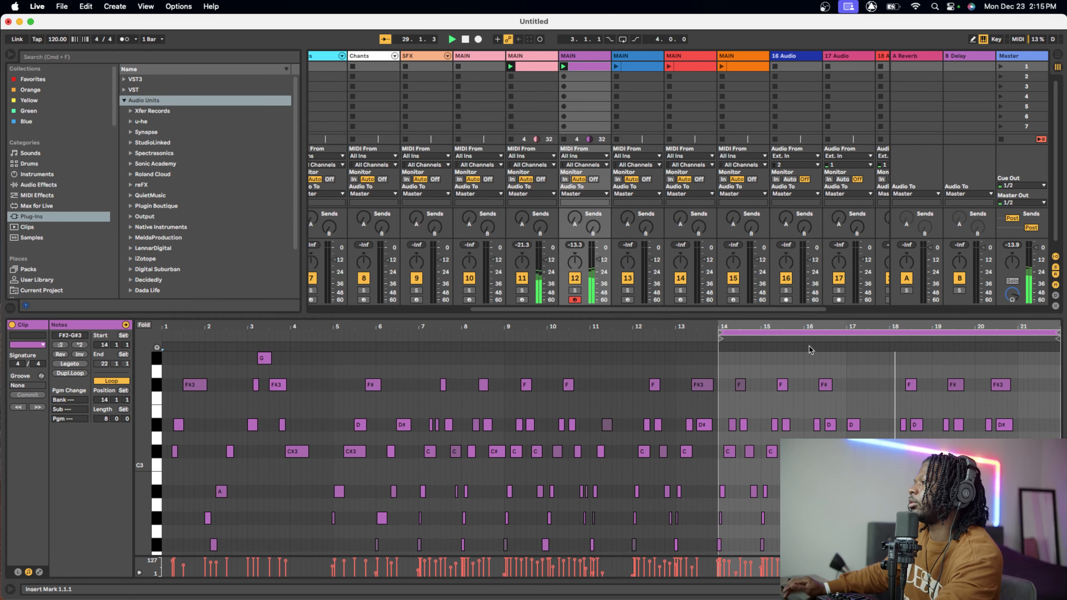
- Crop the captured melody clip on track 12 to its eight-bar loop from bar 14 to 22 and play it back
{"action": "key", "text": "space"}
{"action": "key", "text": "space"}
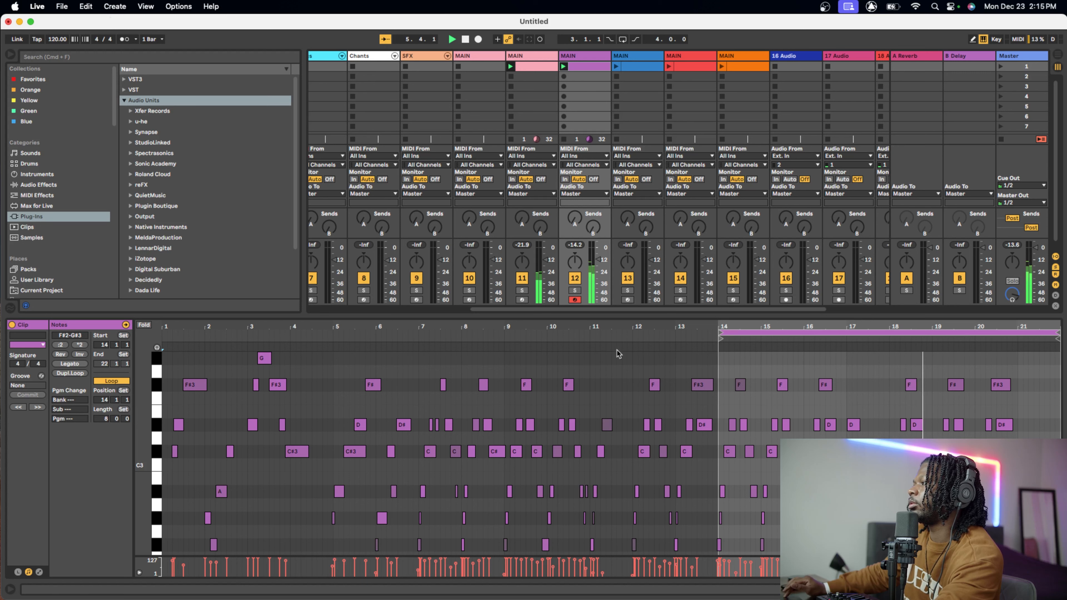
{"action": "right_click", "coordinate": [762, 362]}
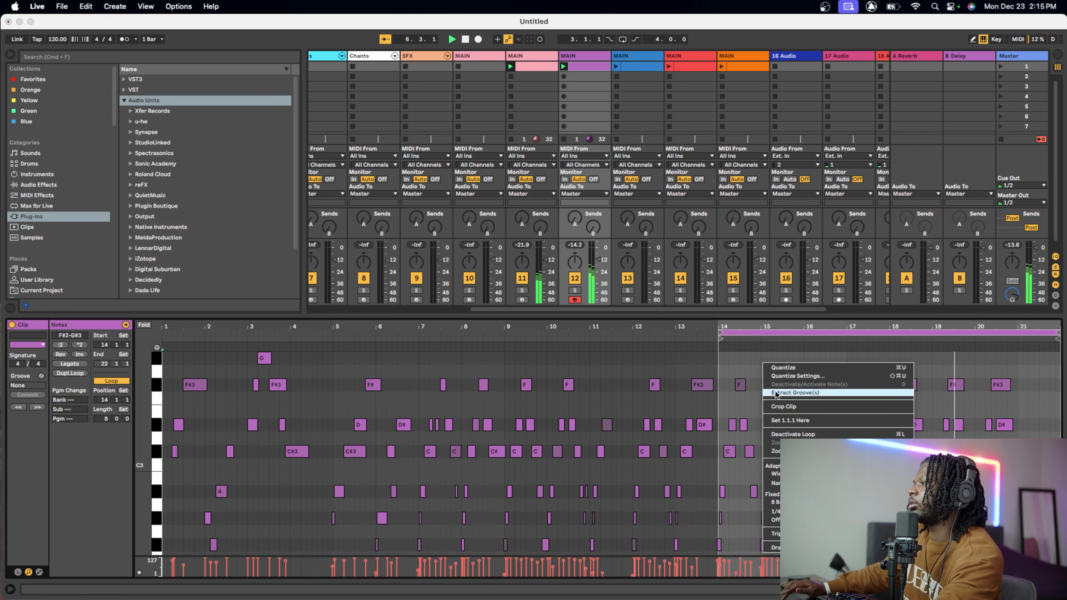
{"action": "left_click", "coordinate": [777, 406]}
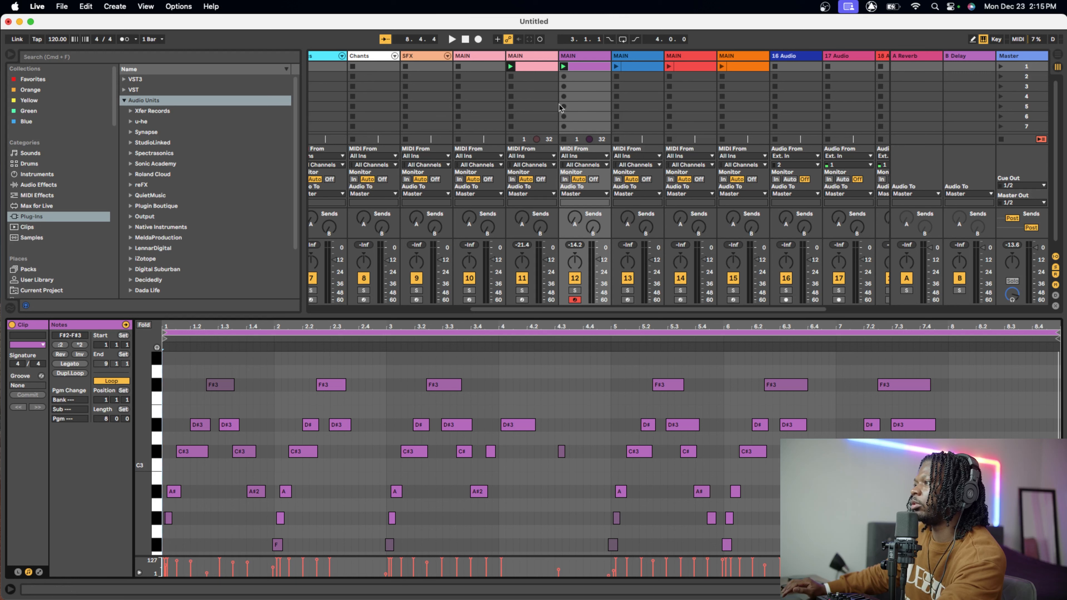
{"action": "key", "text": "space"}
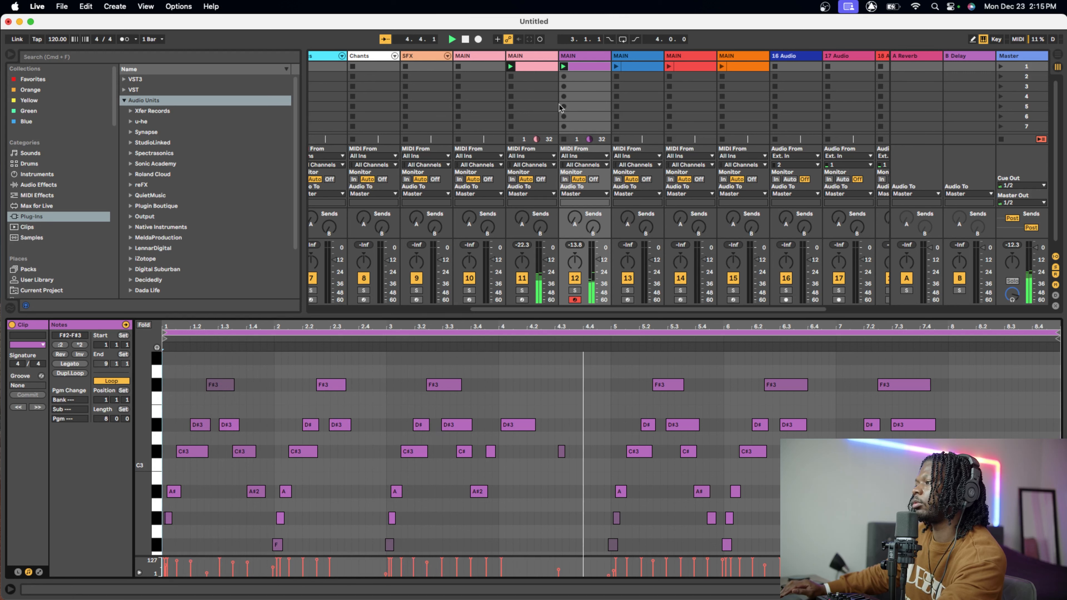
{"action": "left_click", "coordinate": [557, 568]}
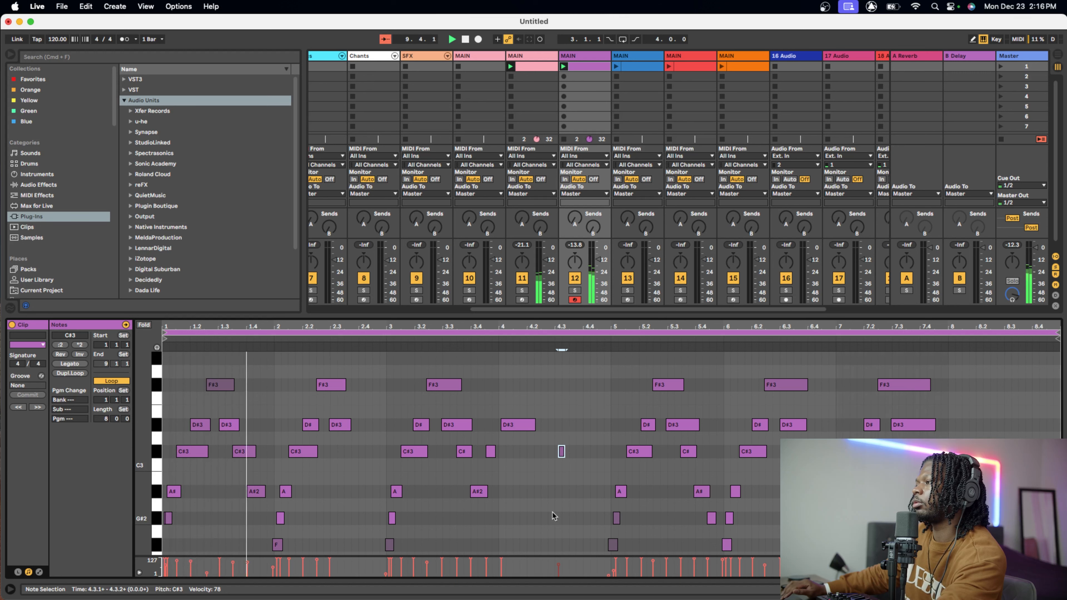
{"action": "left_click", "coordinate": [543, 516]}
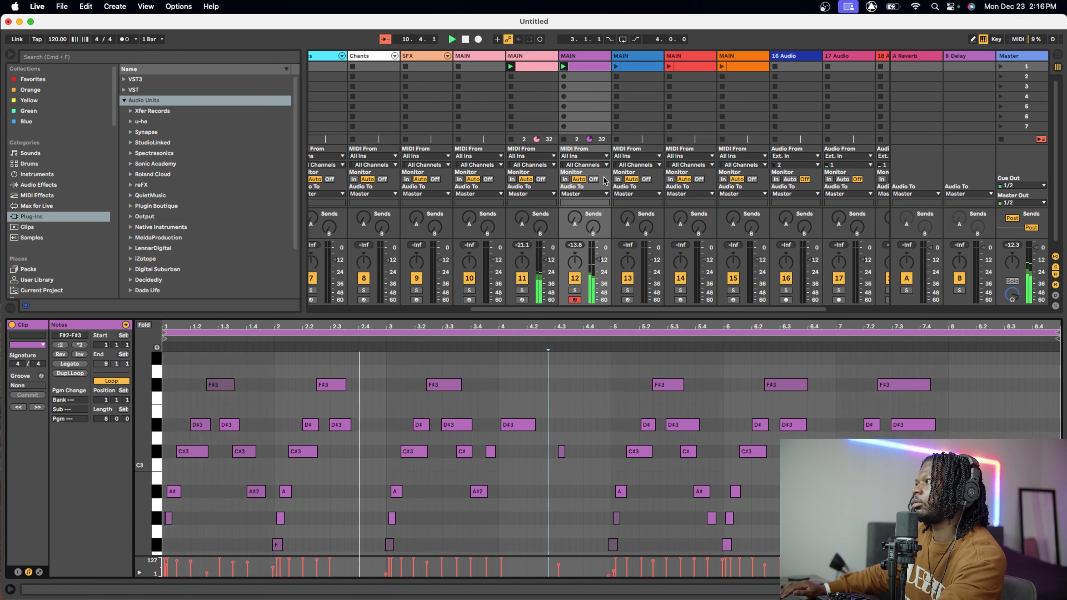
- Arm the blue MAIN track 13 for recording, stop playback and open the track's Omnisphere window
{"action": "left_click", "coordinate": [628, 300]}
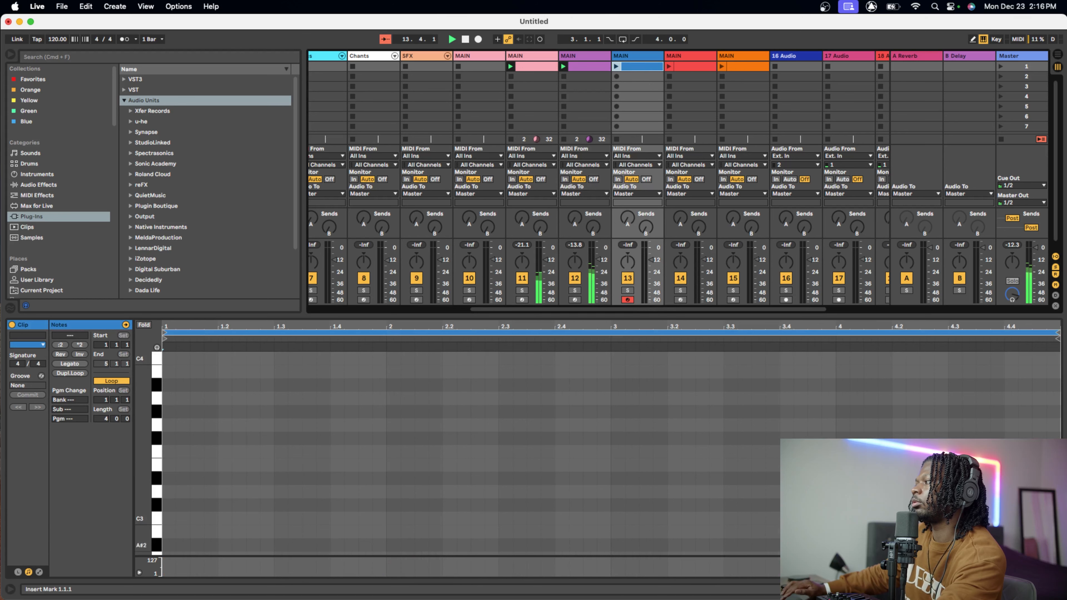
{"action": "key", "text": "shift+Tab"}
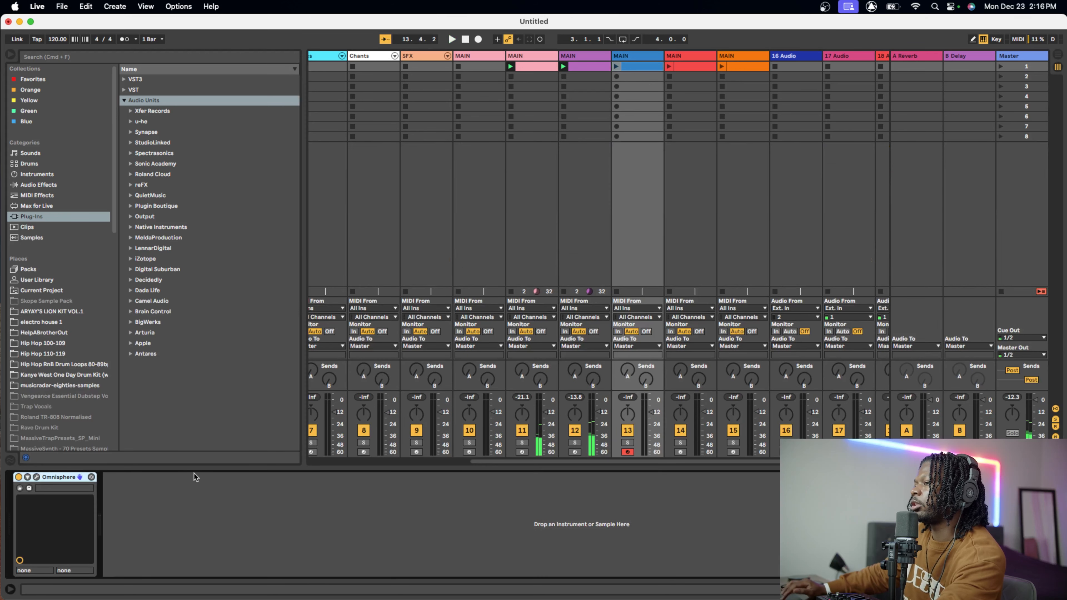
{"action": "left_click", "coordinate": [37, 477]}
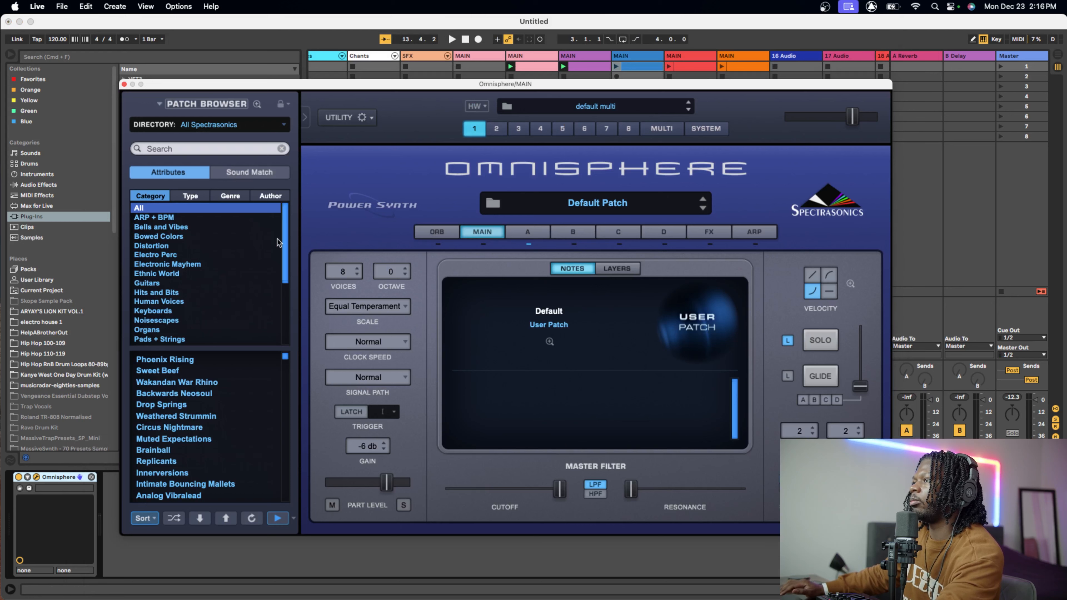
- Filter the Omnisphere patches to the Textures Playable category and audition Apparition Pipes, Aviary Garden and Breath of Life
{"action": "scroll", "coordinate": [162, 331], "scroll_direction": "down", "scroll_amount": 5}
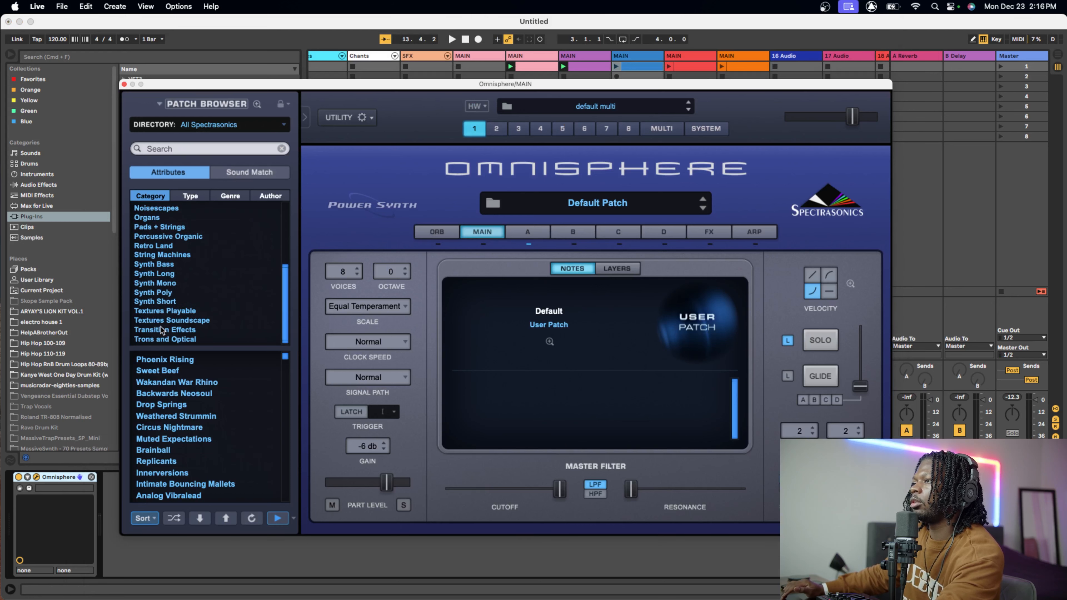
{"action": "left_click", "coordinate": [160, 312]}
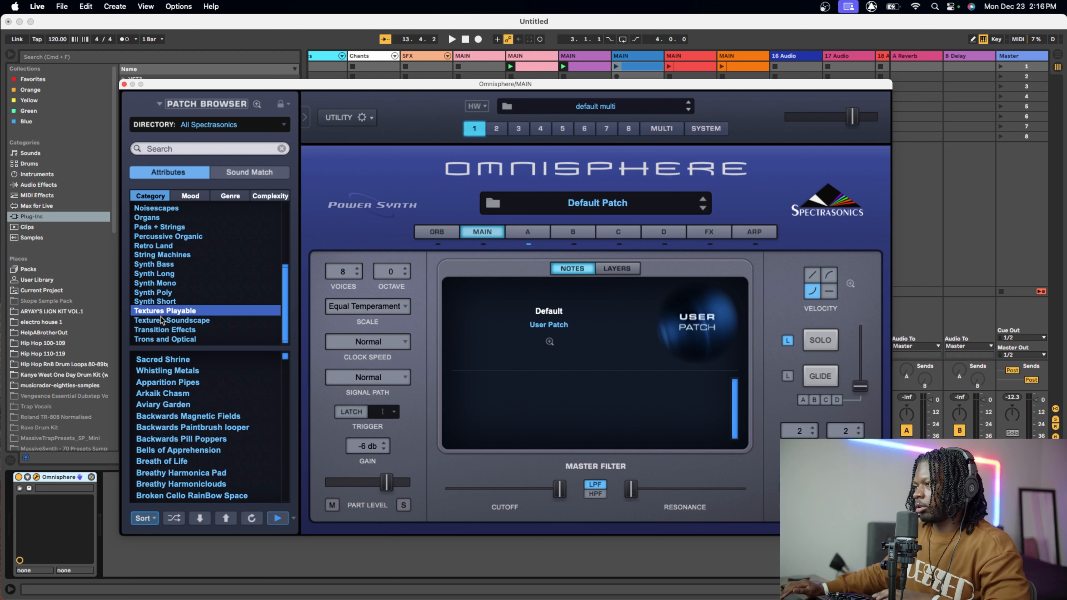
{"action": "left_click", "coordinate": [190, 381]}
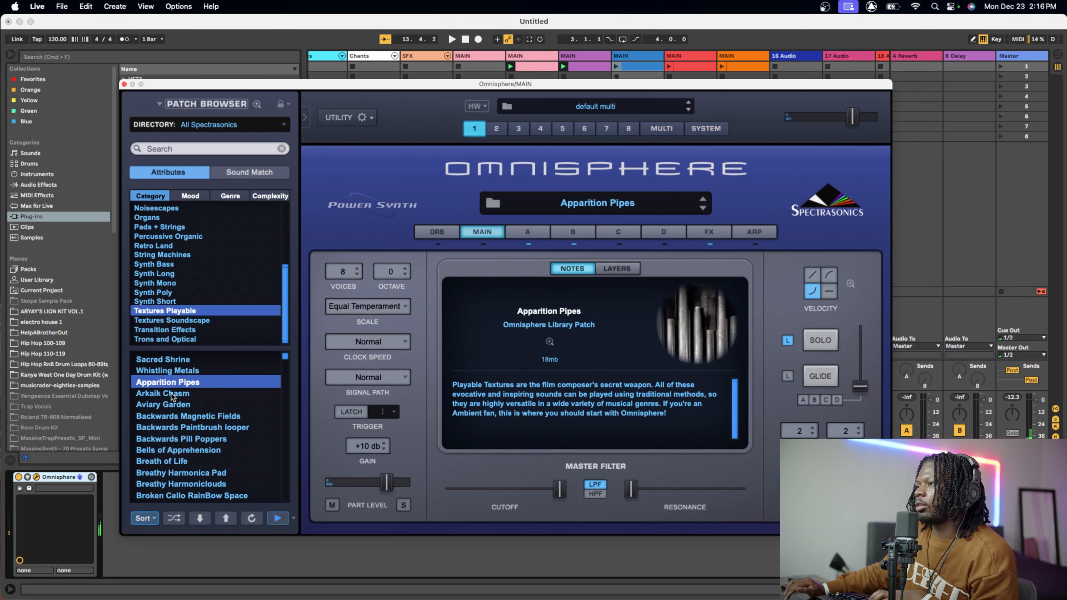
{"action": "left_click", "coordinate": [176, 405]}
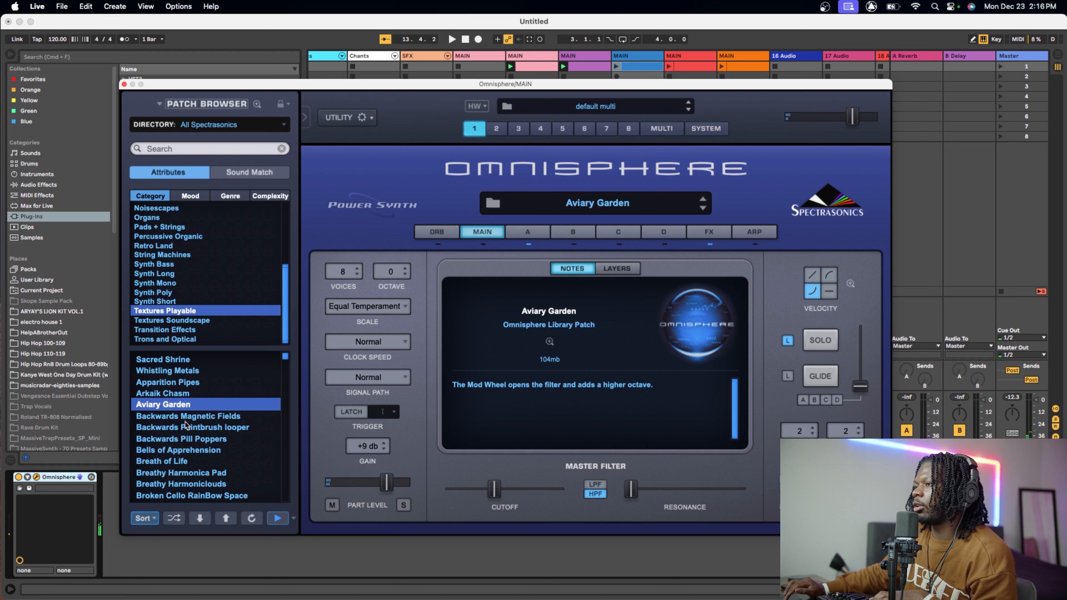
{"action": "left_click", "coordinate": [184, 461]}
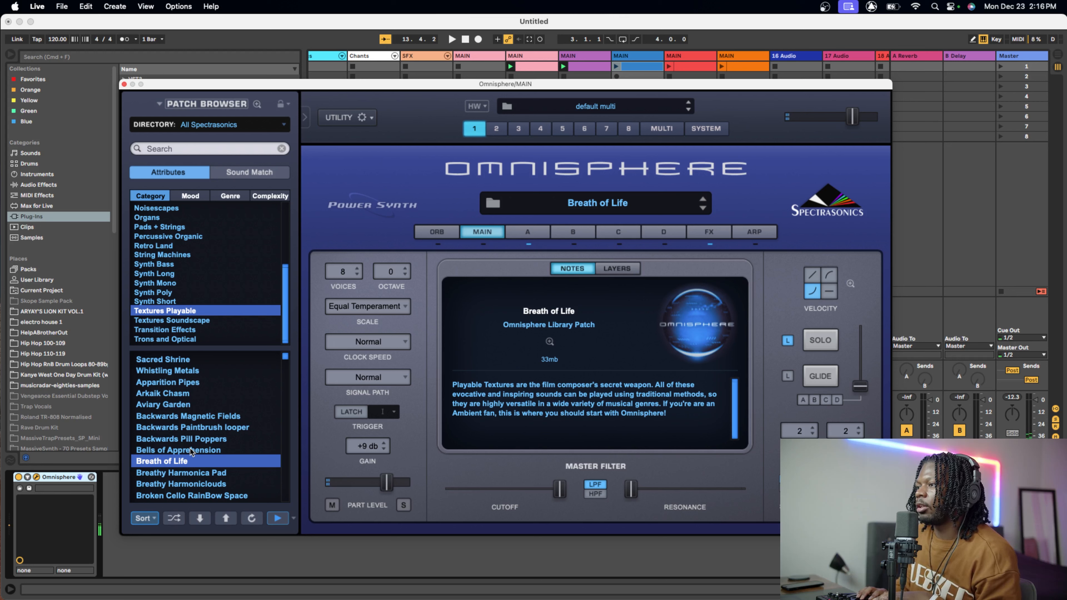
- Audition Breathy Harmonica Pad, Breathy Harmoniclouds, Broken Cello RainBow Space and Backwards Magnetic Fields, and reload Aviary Garden
{"action": "left_click", "coordinate": [194, 472]}
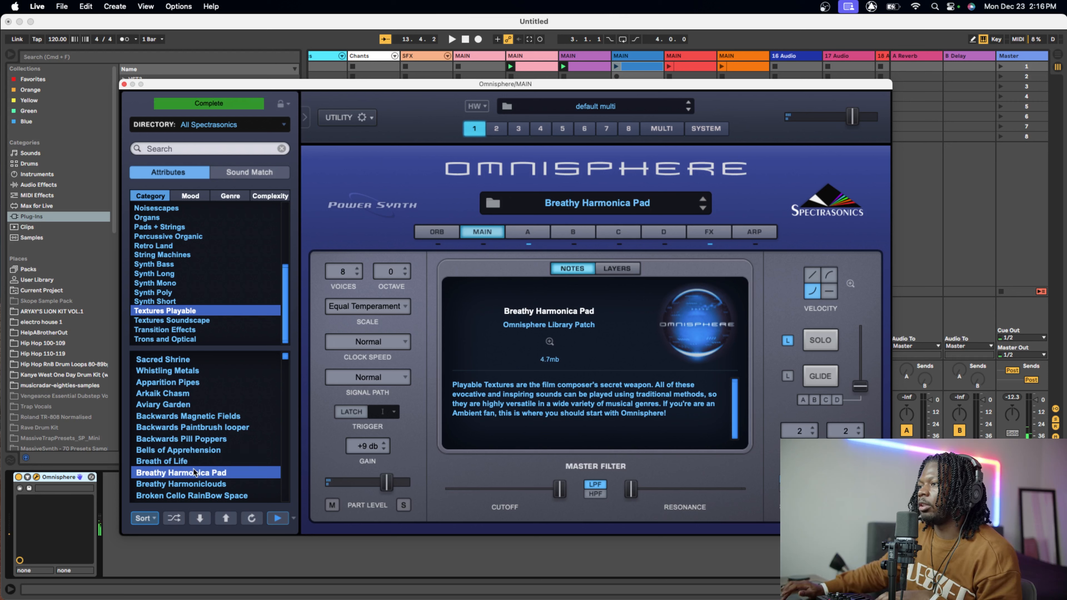
{"action": "left_click", "coordinate": [187, 485]}
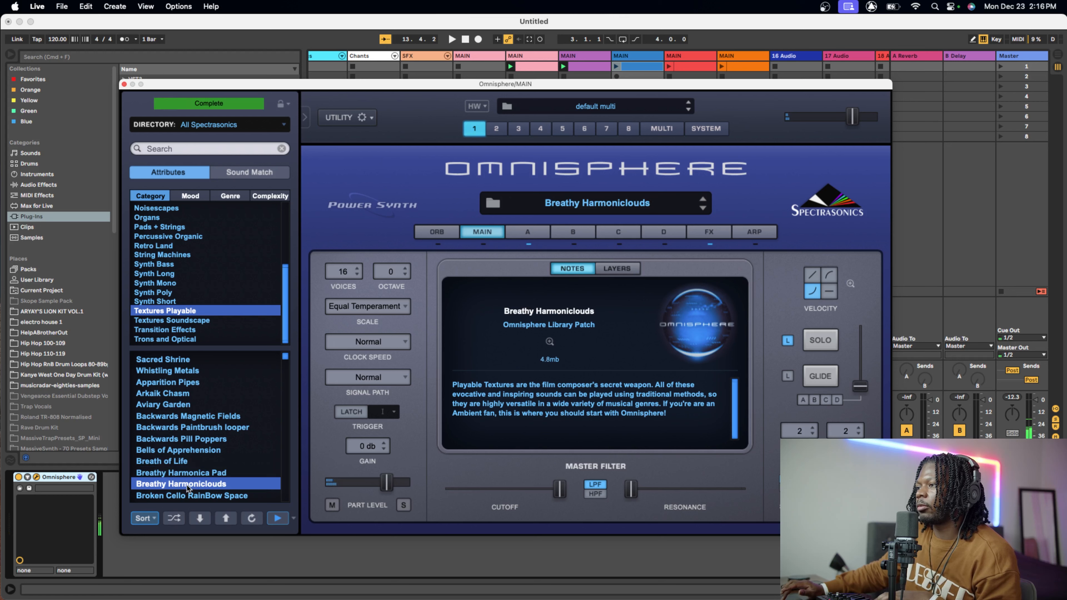
{"action": "left_click", "coordinate": [184, 496]}
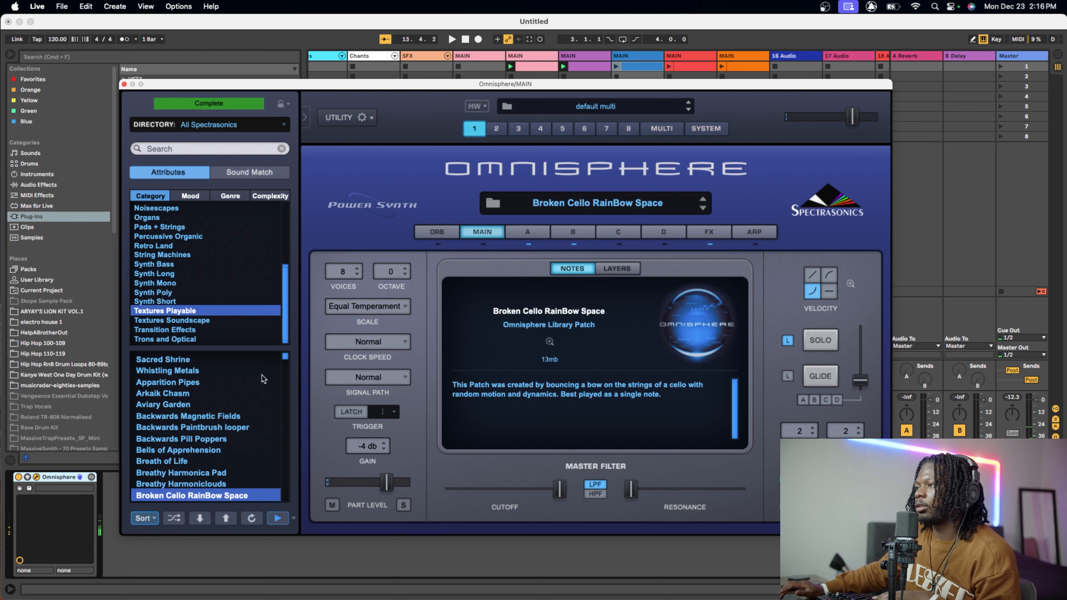
{"action": "left_click", "coordinate": [187, 417]}
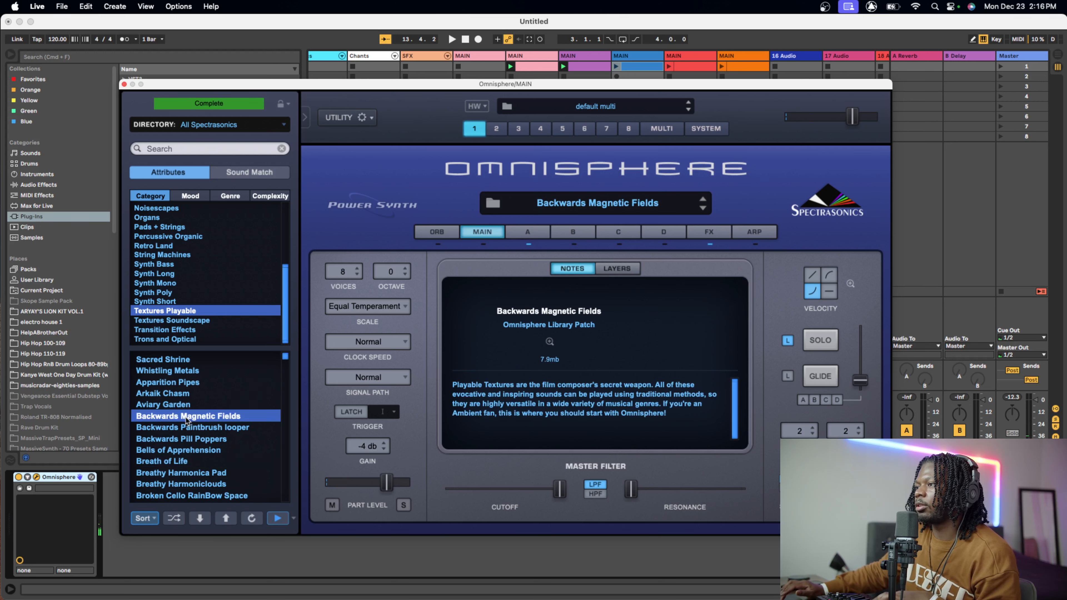
{"action": "left_click", "coordinate": [165, 404]}
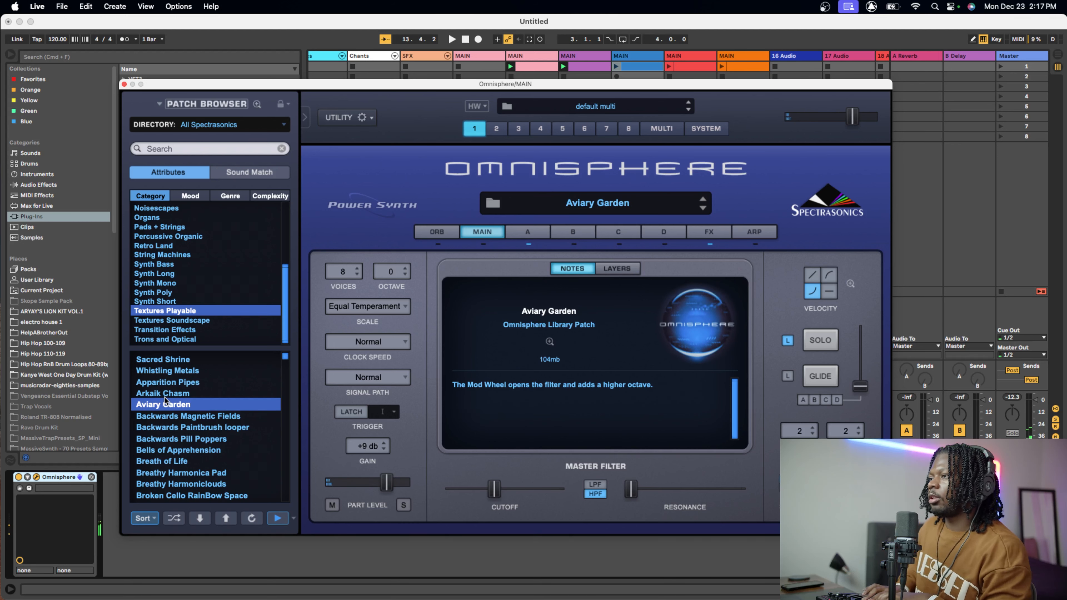
- Audition the texture patches Dawn Attack, Distant Embers, Distant Heat and Dreaming of Better Days
{"action": "scroll", "coordinate": [192, 438], "scroll_direction": "down", "scroll_amount": 3}
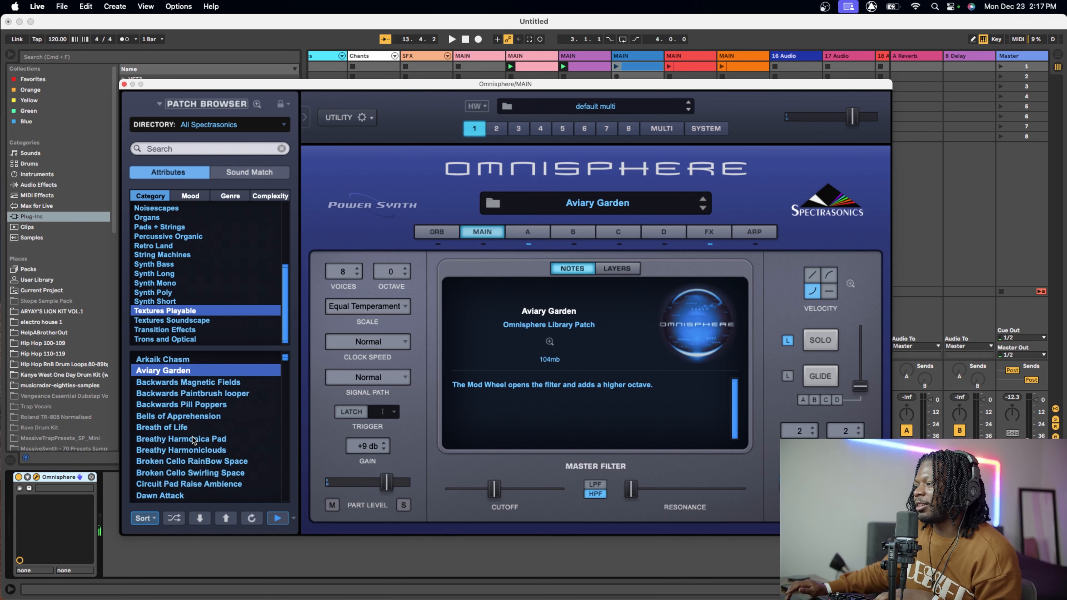
{"action": "left_click", "coordinate": [185, 428]}
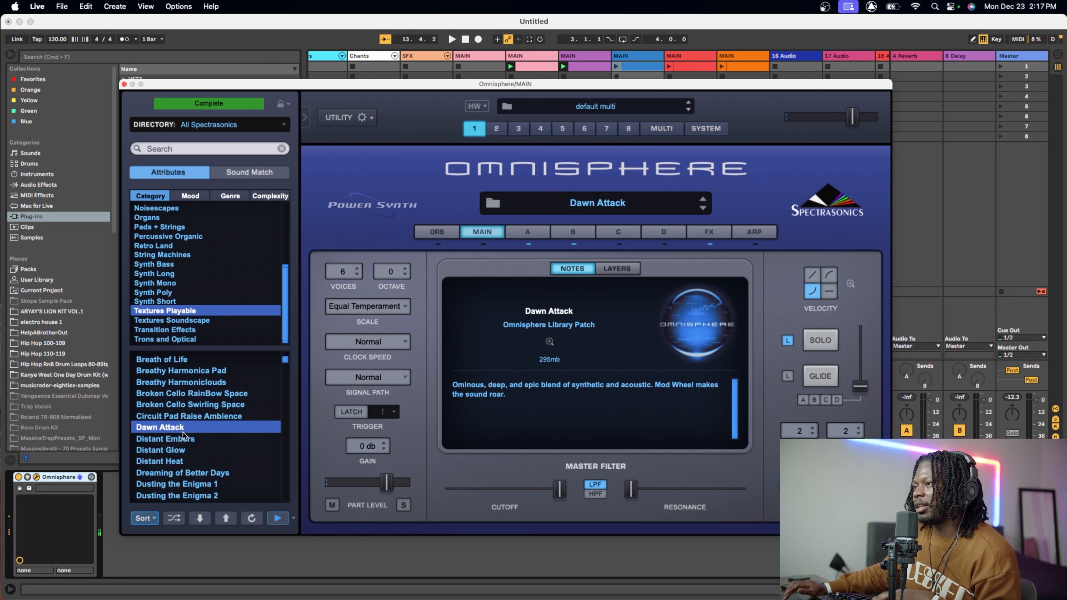
{"action": "left_click", "coordinate": [183, 439]}
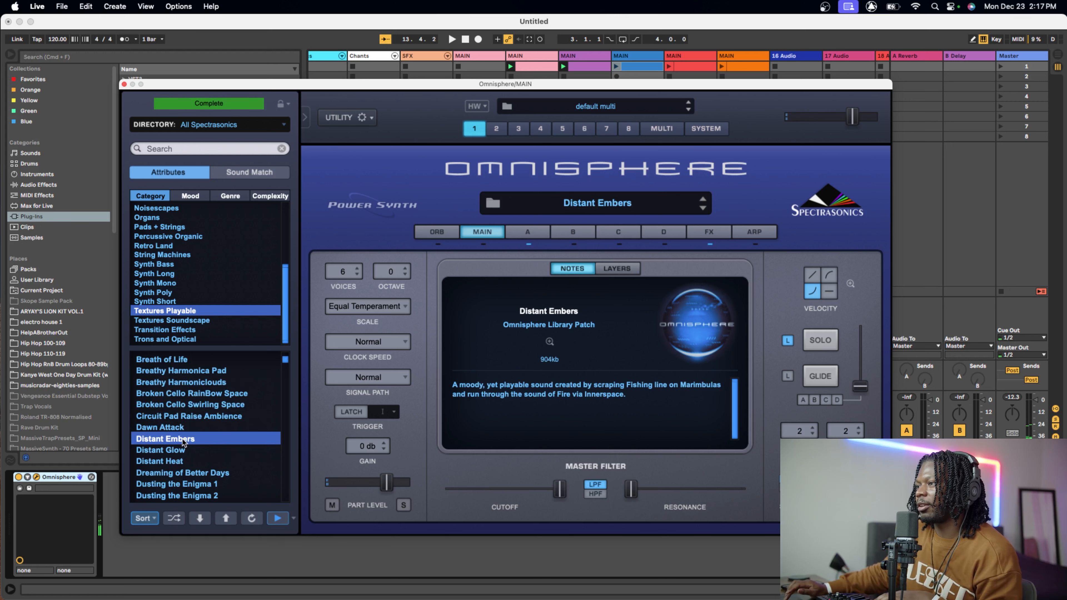
{"action": "left_click", "coordinate": [184, 460]}
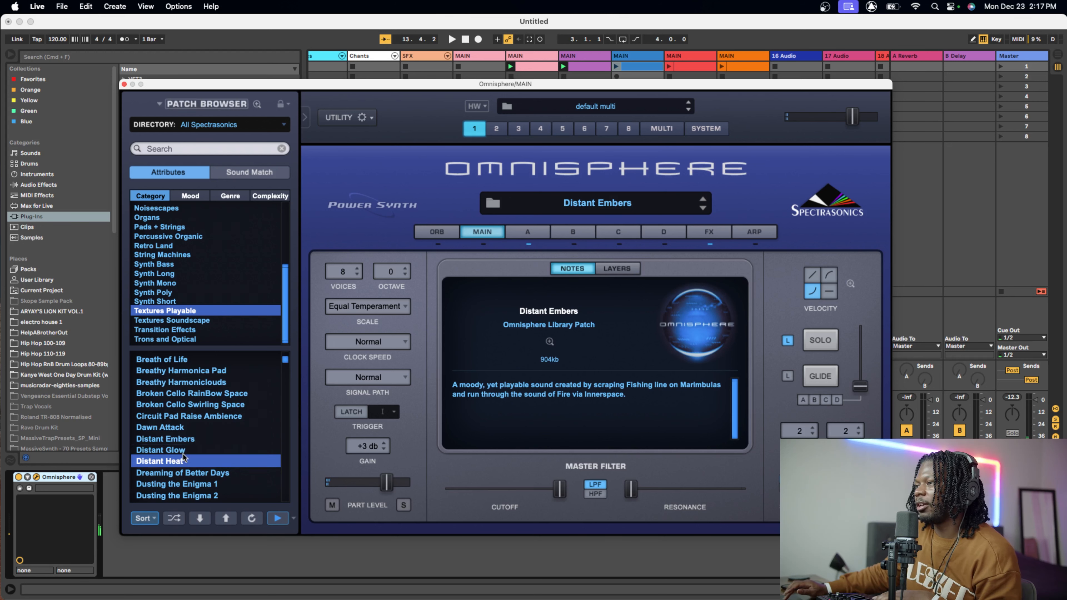
{"action": "left_click", "coordinate": [185, 472]}
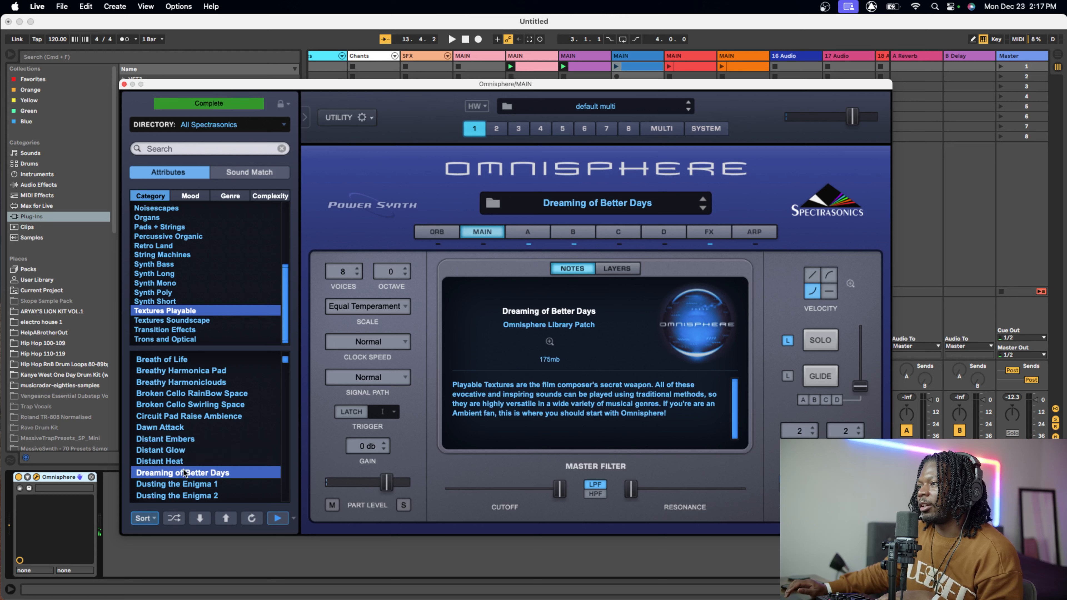
- Audition the texture patches from Entroexteriorpologist through Erhu with me, Galactic Dust and Grains of Sorrow to Hang Drum Frother Flutter
{"action": "scroll", "coordinate": [185, 472], "scroll_direction": "down", "scroll_amount": 3}
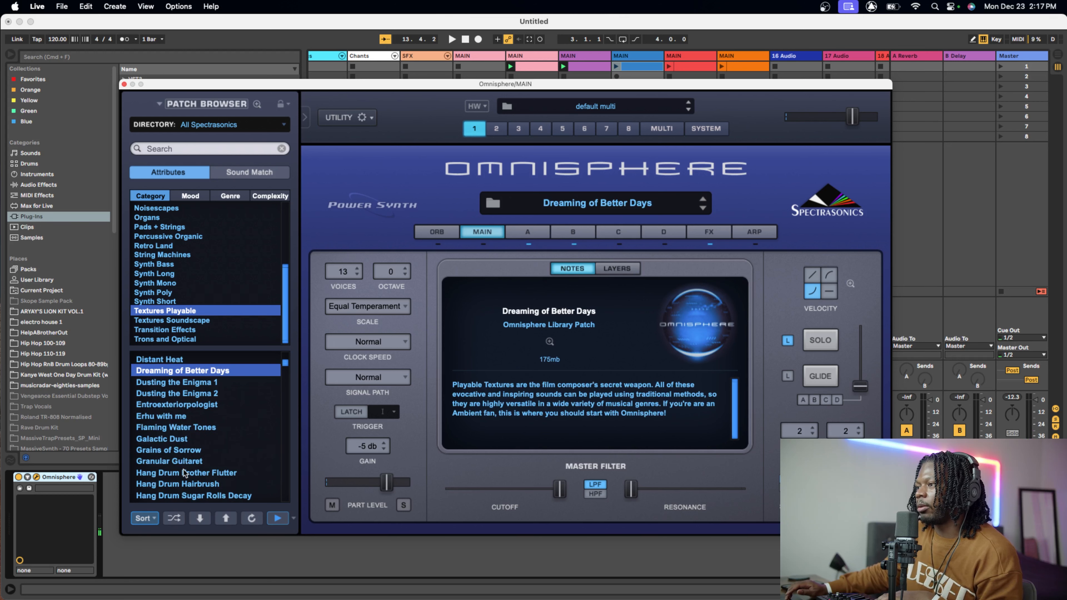
{"action": "left_click", "coordinate": [195, 405]}
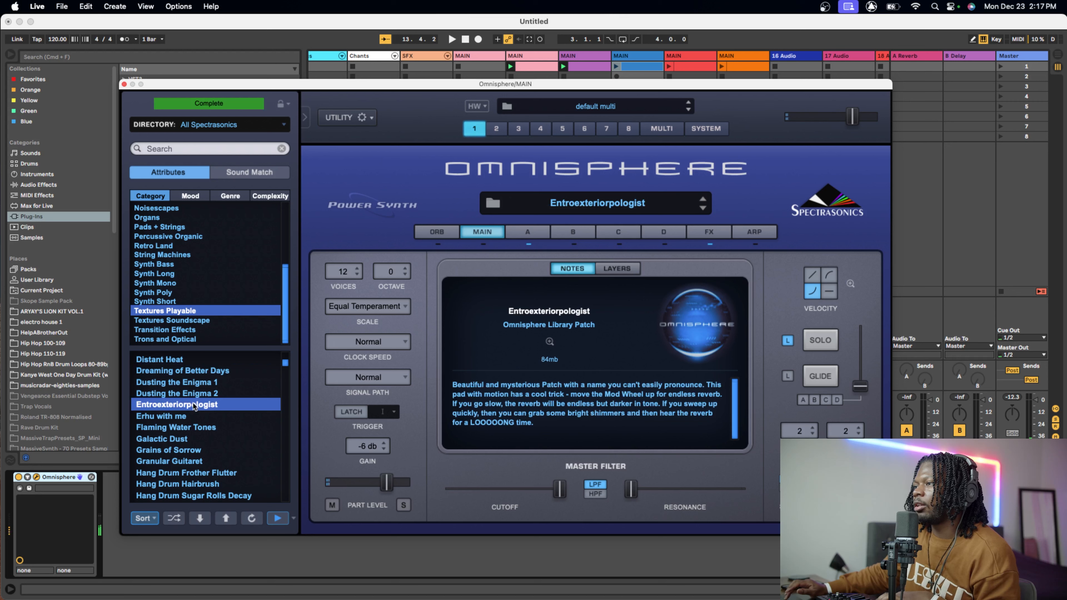
{"action": "left_click", "coordinate": [185, 393]}
{"action": "left_click", "coordinate": [178, 418]}
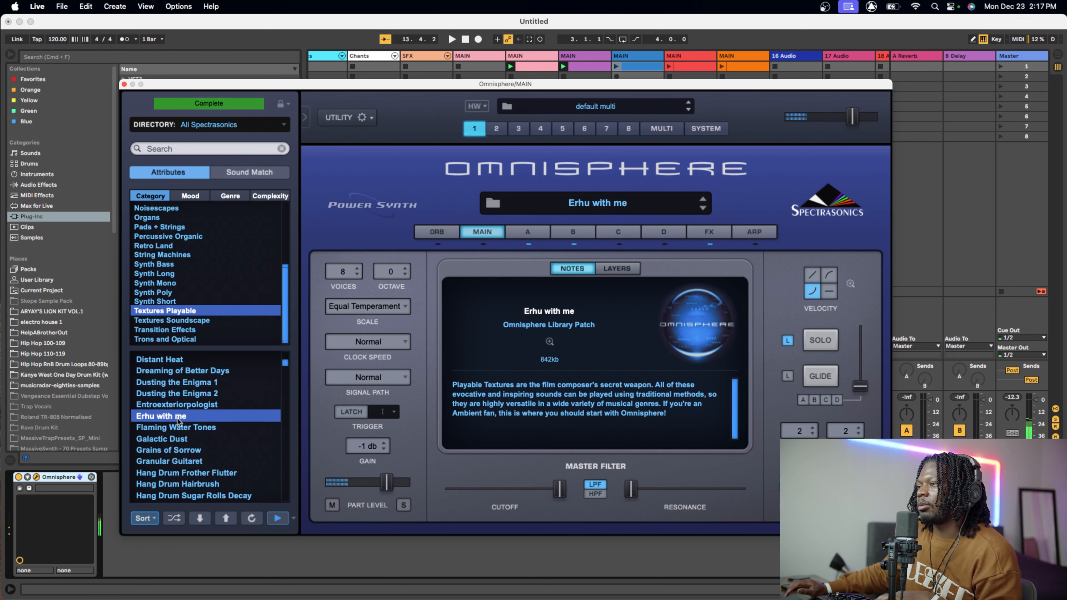
{"action": "left_click", "coordinate": [178, 428]}
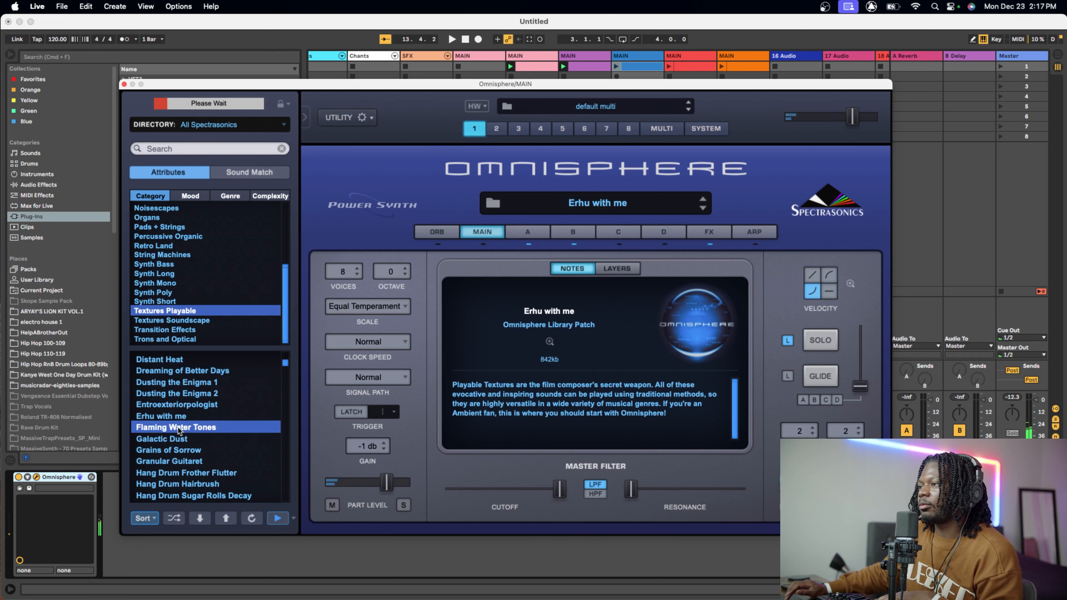
{"action": "left_click", "coordinate": [174, 440]}
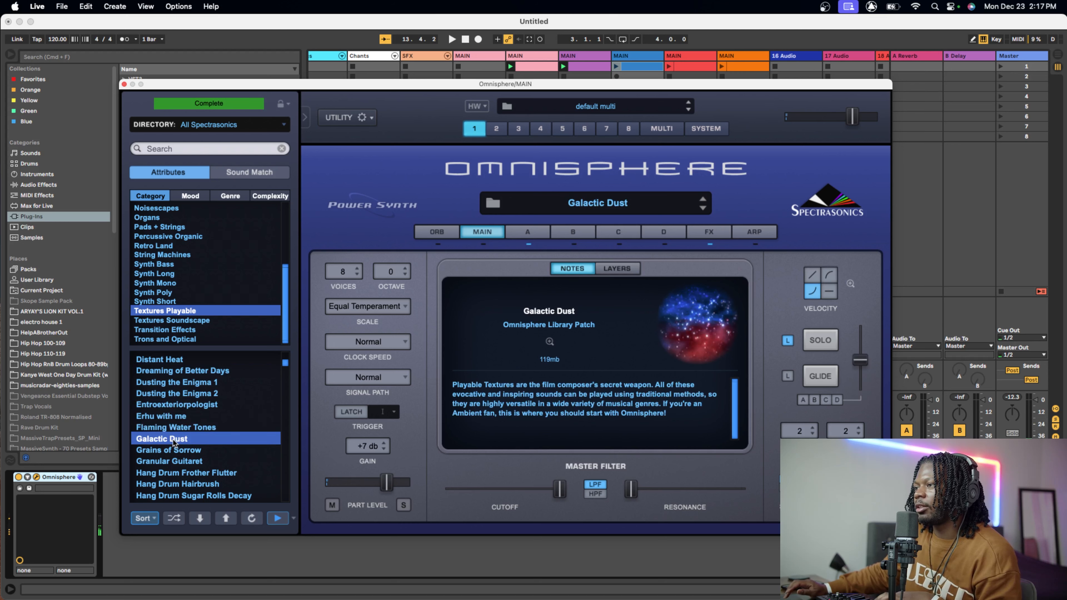
{"action": "left_click", "coordinate": [172, 451]}
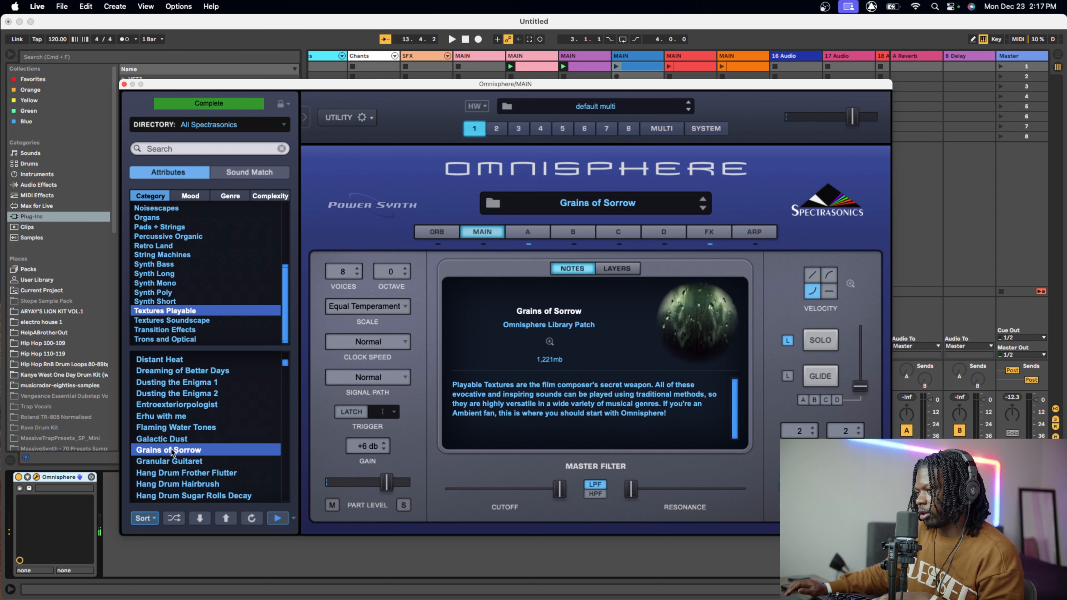
{"action": "left_click", "coordinate": [171, 460]}
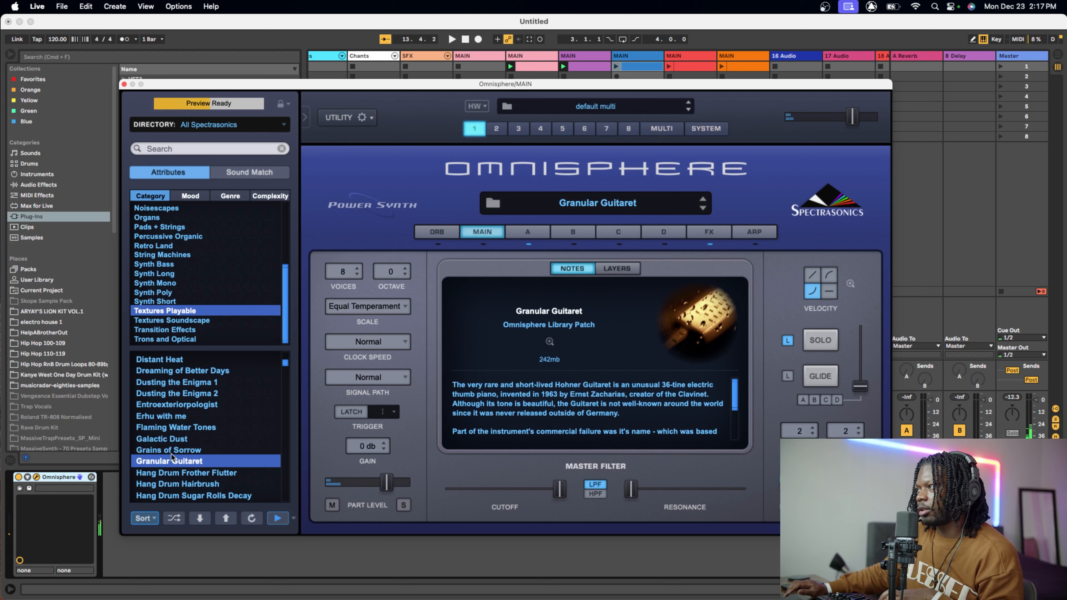
{"action": "key", "text": "Down"}
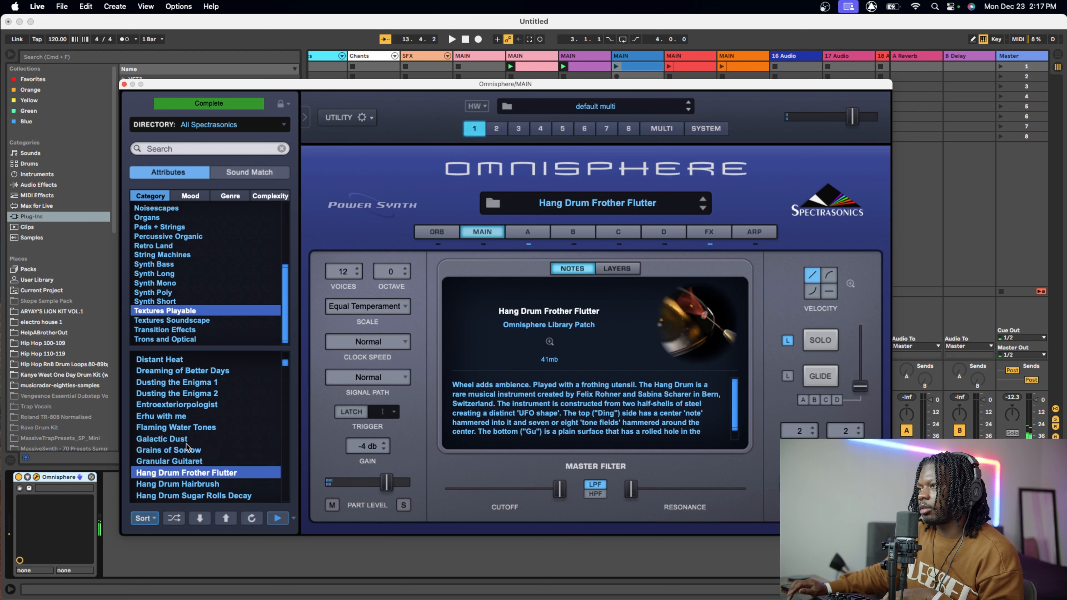
- Audition Lanois' Rusted Waters, Late Nights at Trent's and the Lava patches, and load the Liqualimba patch
{"action": "scroll", "coordinate": [188, 456], "scroll_direction": "down", "scroll_amount": 3}
{"action": "left_click", "coordinate": [188, 450]}
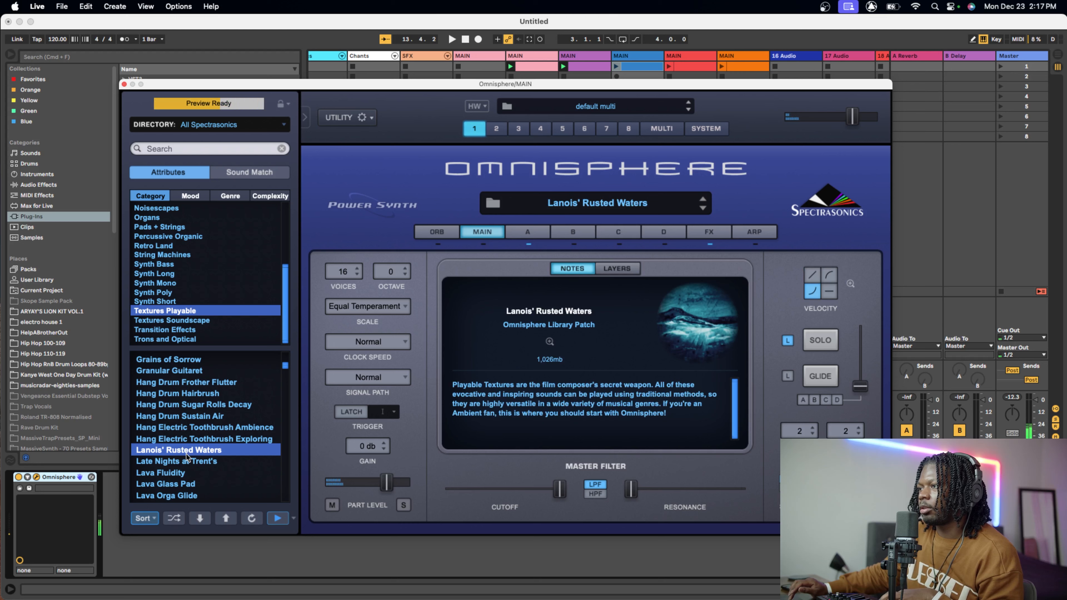
{"action": "left_click", "coordinate": [183, 461]}
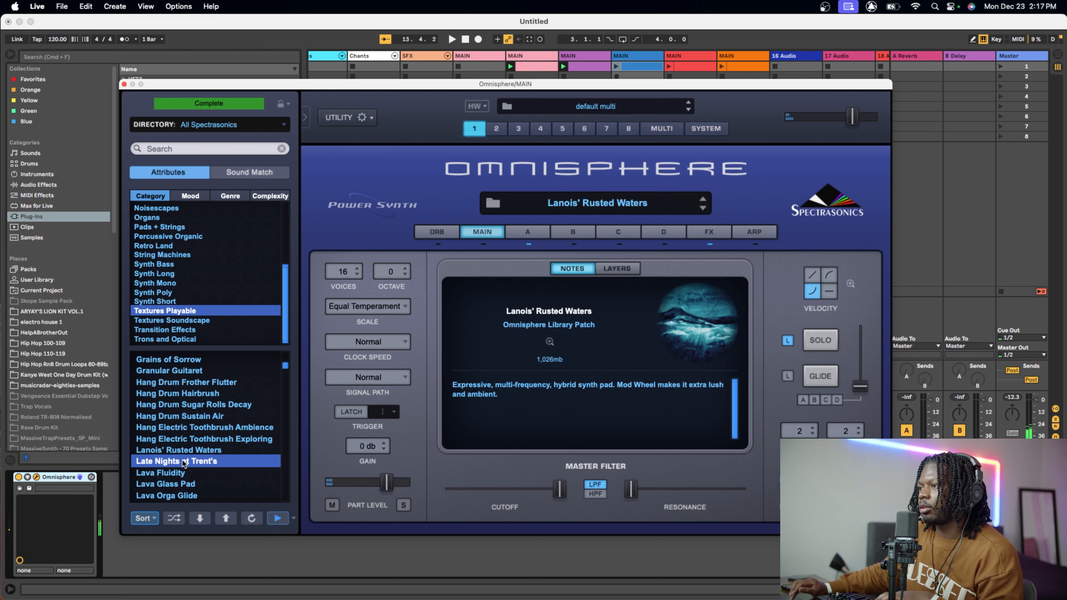
{"action": "left_click", "coordinate": [179, 473]}
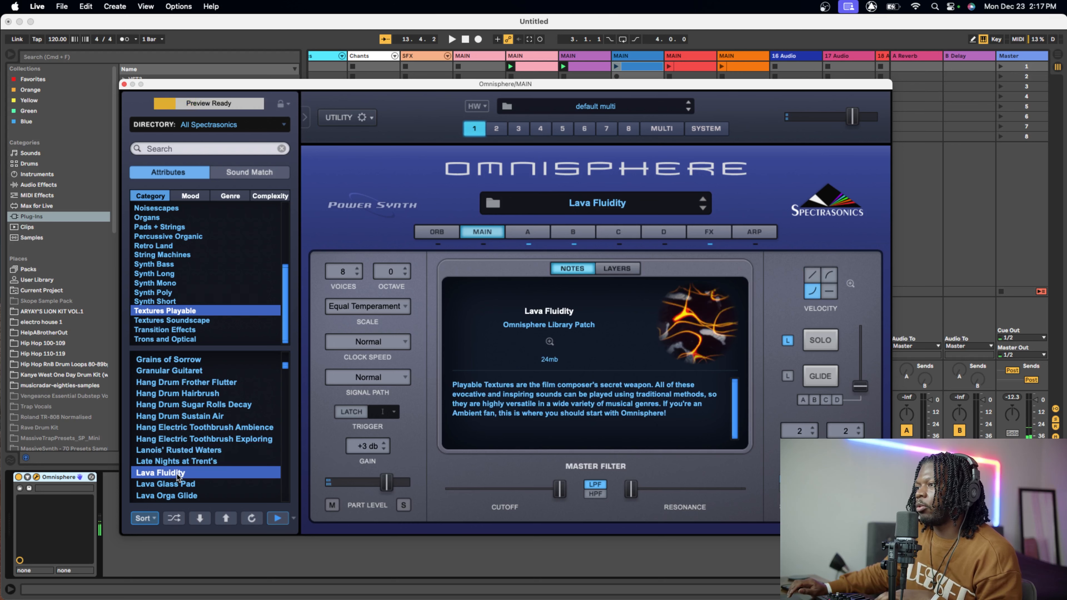
{"action": "scroll", "coordinate": [185, 463], "scroll_direction": "down", "scroll_amount": 4}
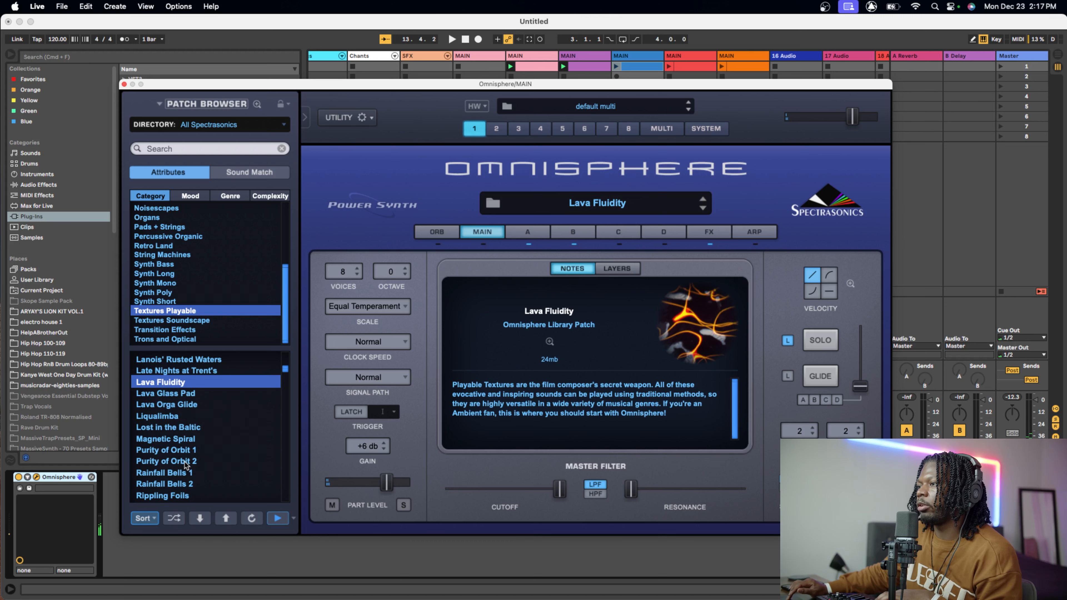
{"action": "left_click", "coordinate": [188, 394]}
{"action": "left_click", "coordinate": [186, 404]}
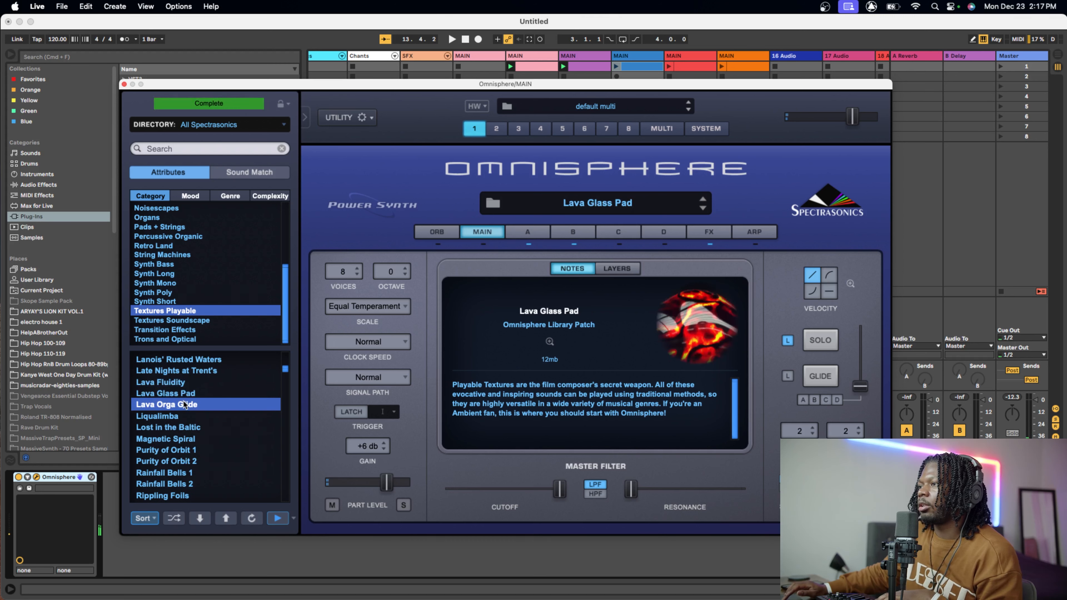
{"action": "left_click", "coordinate": [180, 417]}
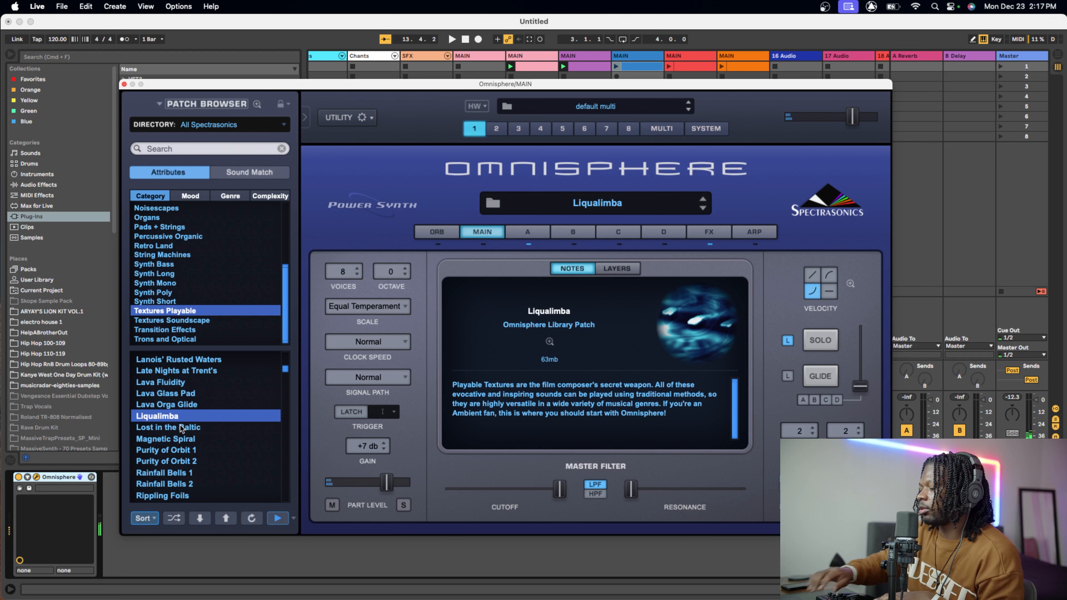
- Play the existing clips, capture the Liqualimba part played on track 13 as a MIDI clip, close Omnisphere and restart playback
{"action": "key", "text": "space"}
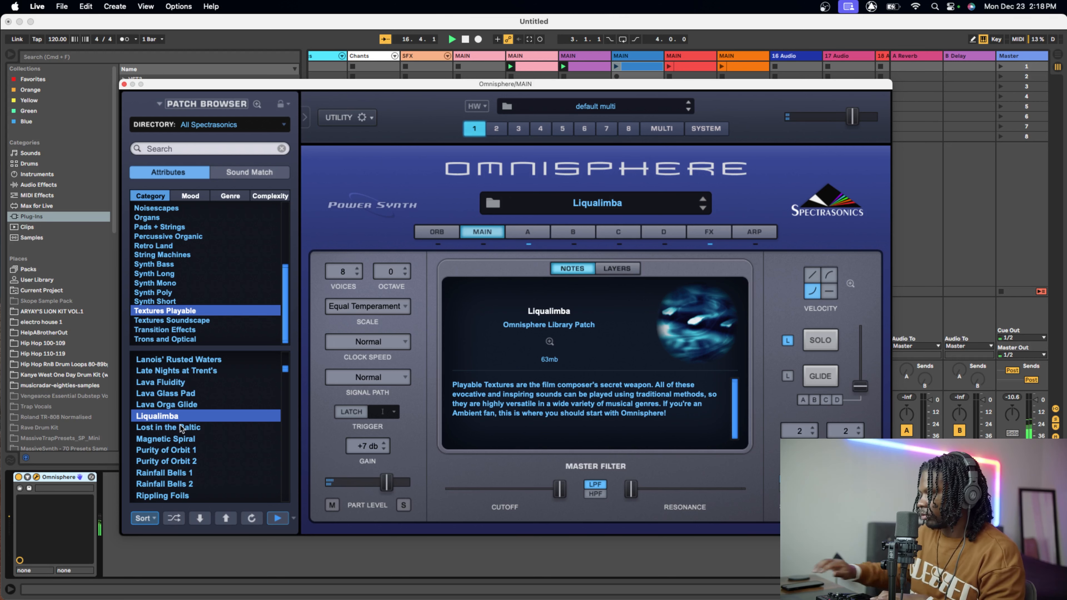
{"action": "left_click", "coordinate": [529, 39]}
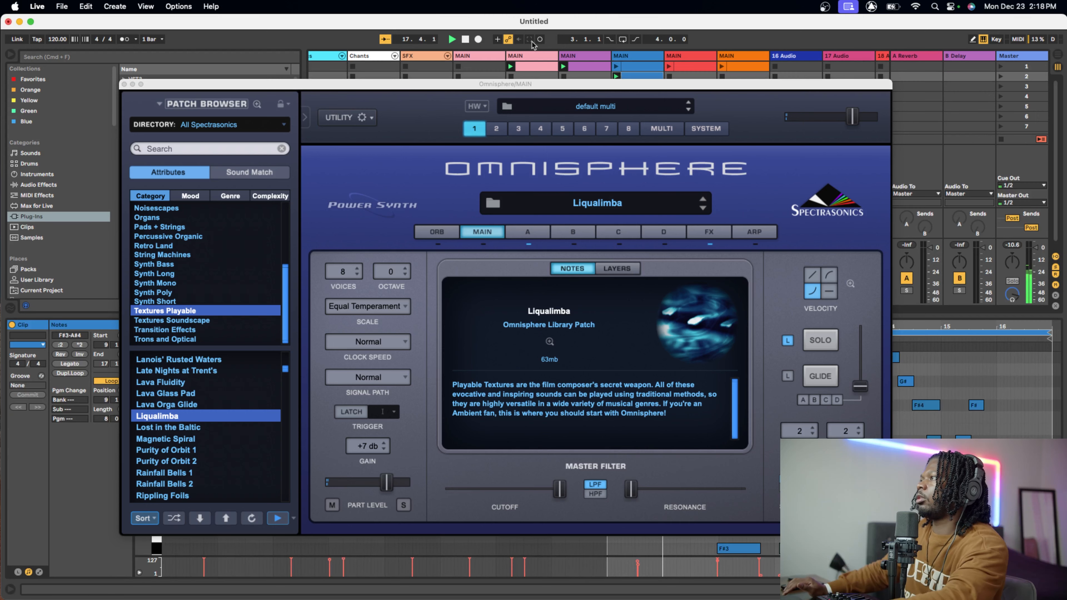
{"action": "key", "text": "space"}
{"action": "key", "text": "space"}
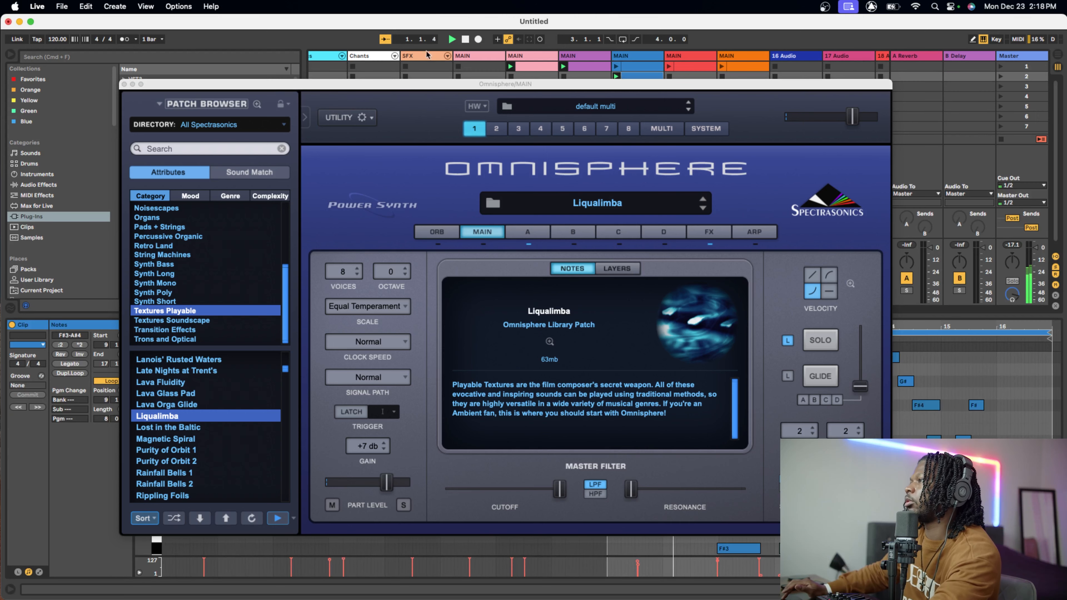
{"action": "left_click", "coordinate": [124, 84]}
{"action": "key", "text": "space"}
{"action": "key", "text": "space"}
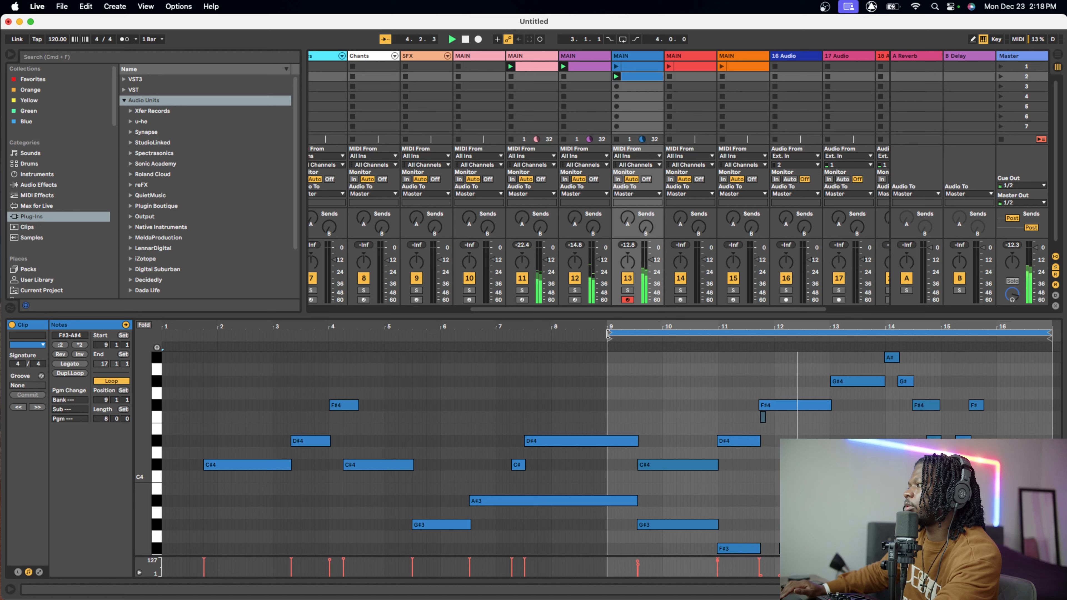
- Extend the captured clip's loop on track 13 back to start at 1.3.4 and restart playback
{"action": "left_click_drag", "start_coordinate": [609, 334], "coordinate": [200, 364]}
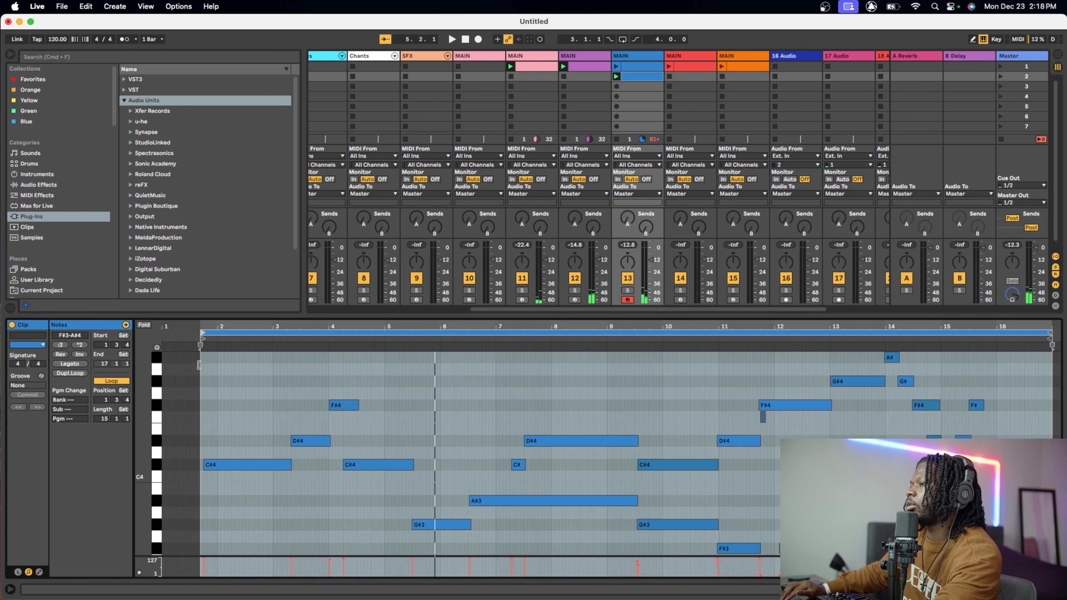
{"action": "key", "text": "space"}
{"action": "key", "text": "space"}
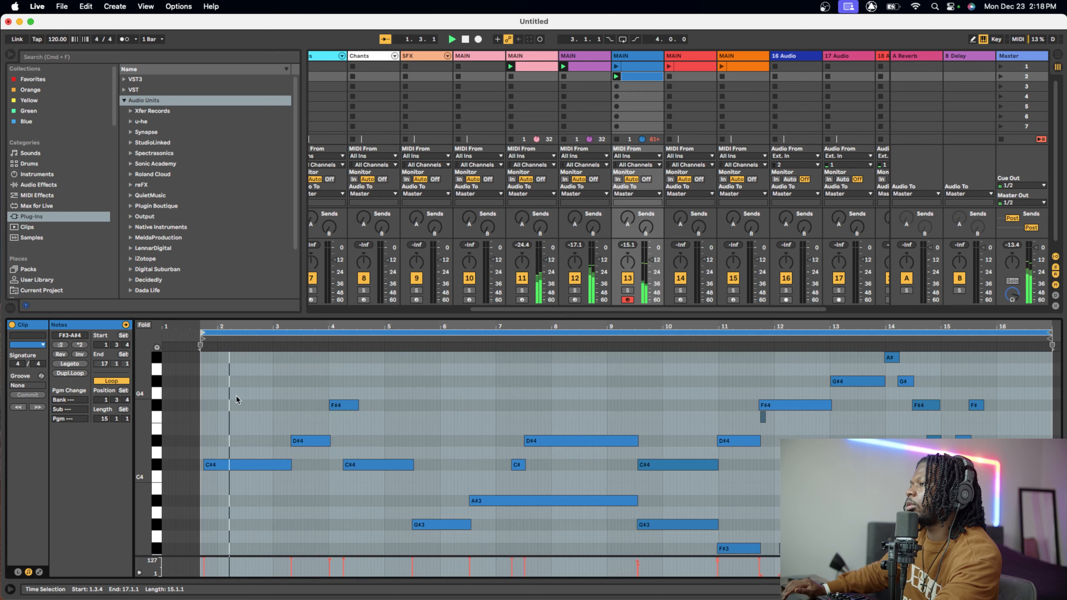
- Move the loop start of the track 13 clip to 1.4.1, restart playback and crop the clip to its loop
{"action": "left_click_drag", "start_coordinate": [201, 334], "coordinate": [204, 334]}
{"action": "key", "text": "space"}
{"action": "left_click", "coordinate": [252, 416]}
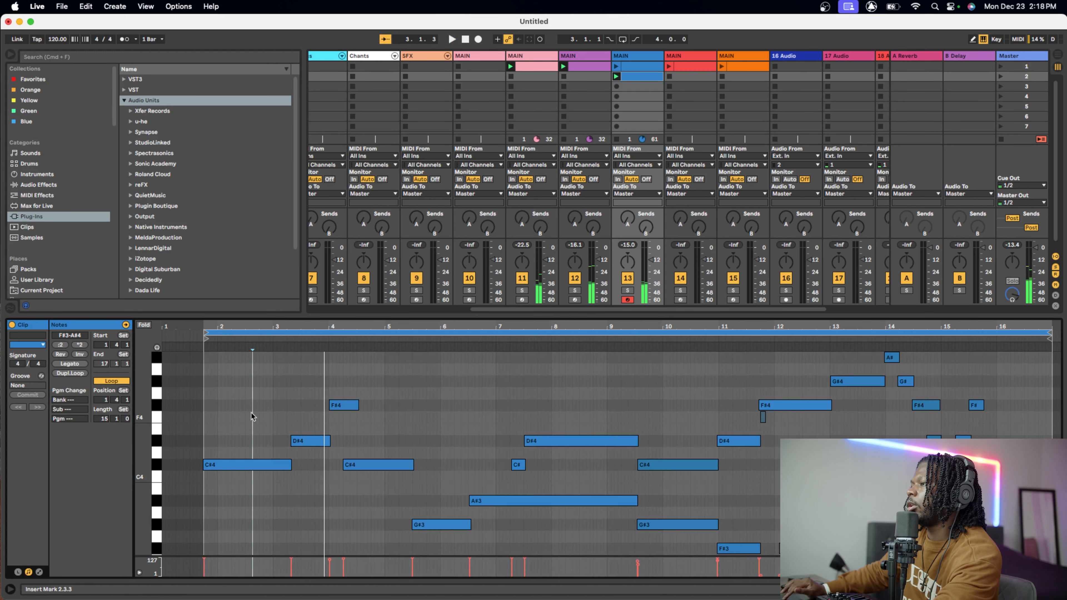
{"action": "right_click", "coordinate": [252, 416]}
{"action": "left_click", "coordinate": [302, 272]}
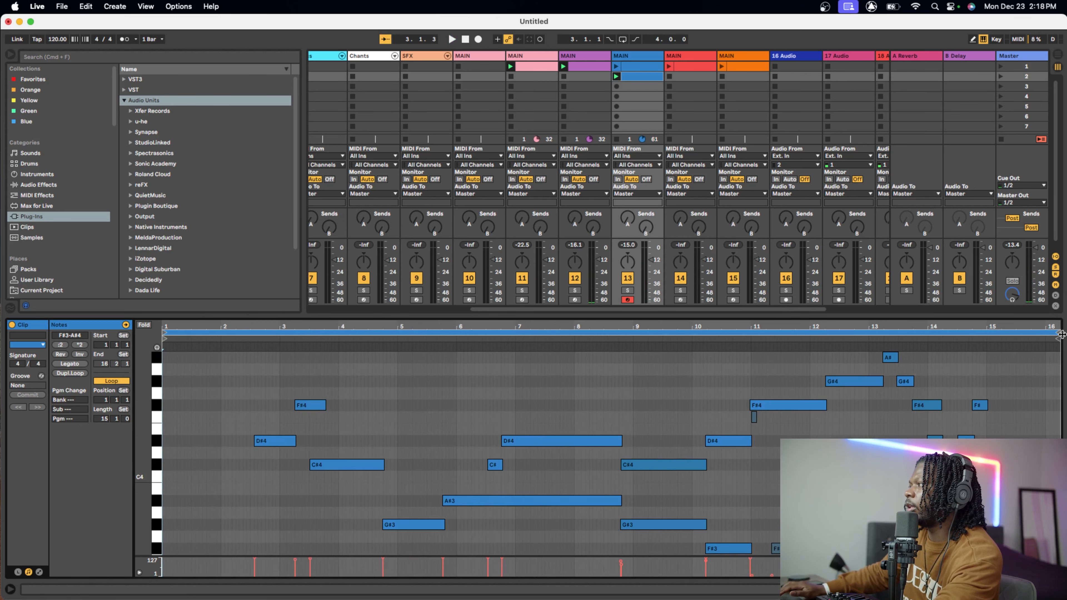
- Set the cropped clip's loop end to 16.1.1 and restart playback
{"action": "left_click_drag", "start_coordinate": [1059, 335], "coordinate": [1043, 334]}
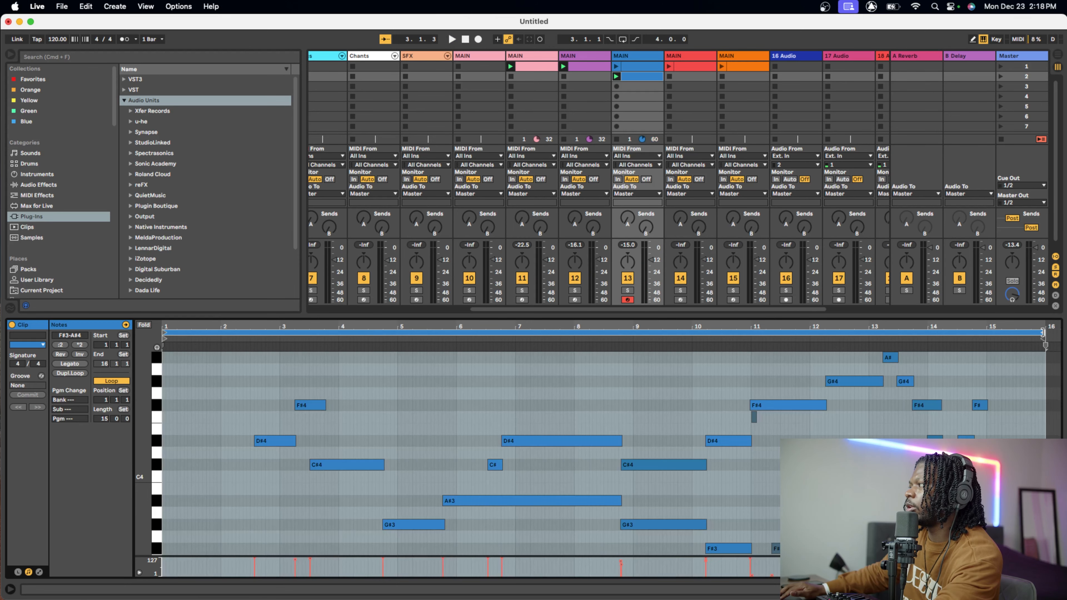
{"action": "key", "text": "space"}
{"action": "scroll", "coordinate": [138, 476], "scroll_direction": "down", "scroll_amount": 3}
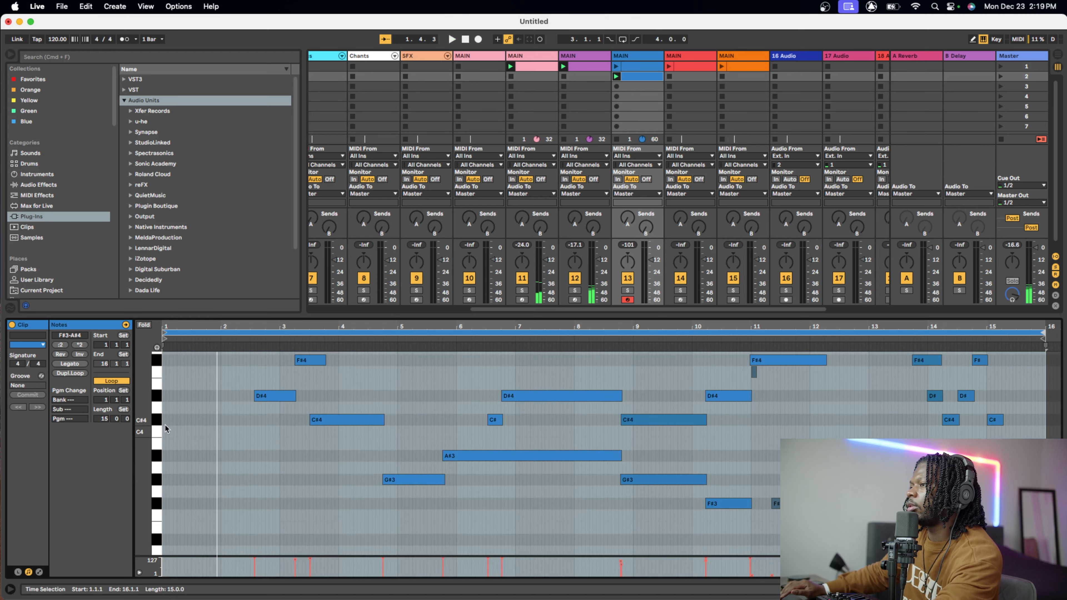
- Add a C#4 note at 1.1.1 and lengthen it to 2.3.2 with the clip playing
{"action": "left_click", "coordinate": [165, 423]}
{"action": "double_click", "coordinate": [165, 423]}
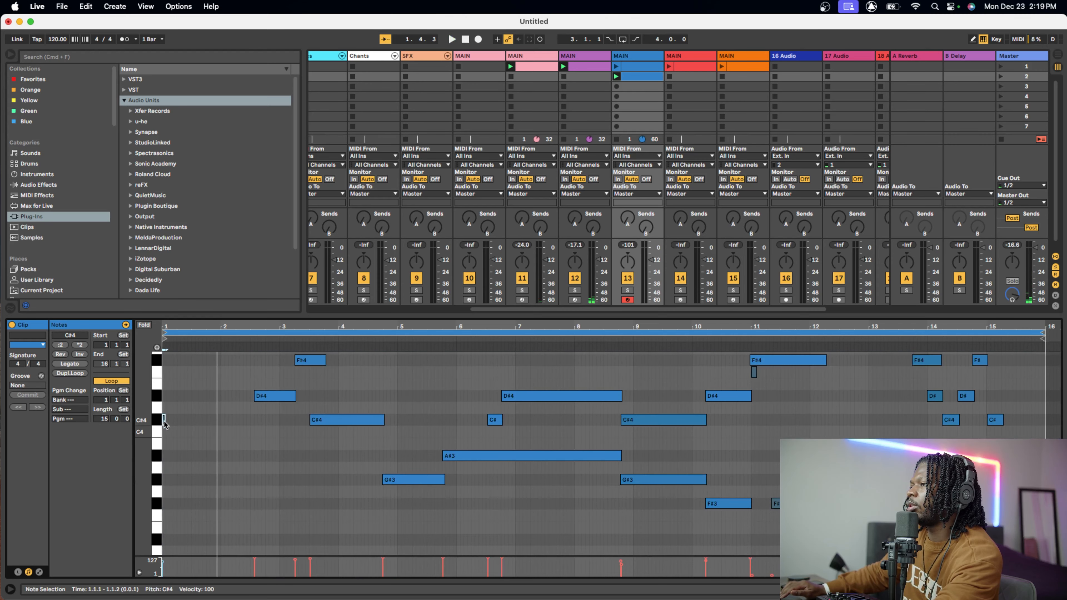
{"action": "key", "text": "space"}
{"action": "left_click_drag", "start_coordinate": [166, 423], "coordinate": [253, 429]}
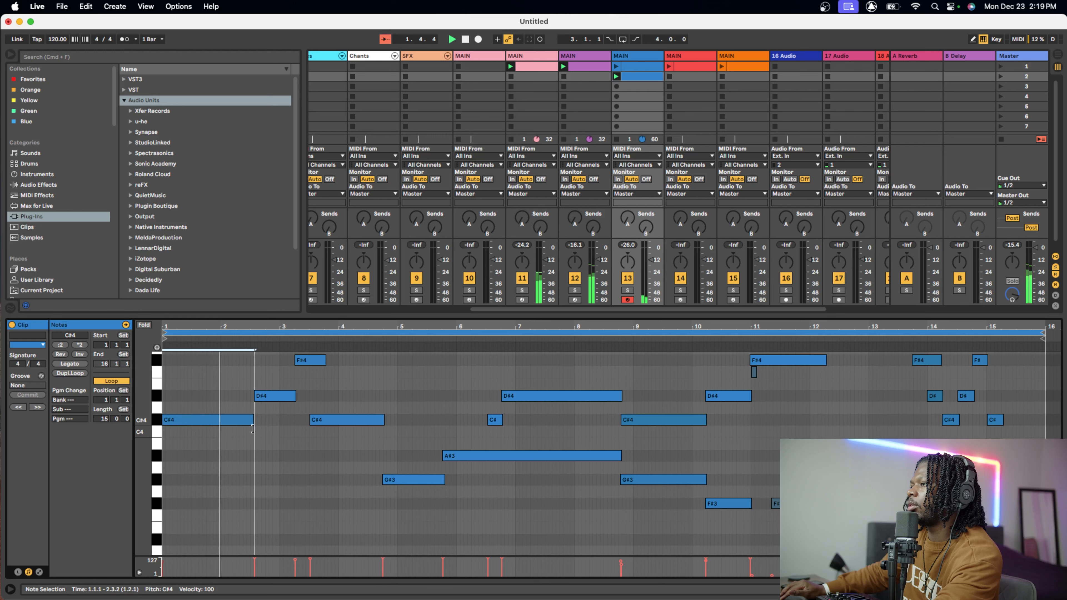
- Nudge the bar 2 D#4 earlier to about 2.3.1, extend its end to 3.2.1, and end the opening C#4 at 2.3.1
{"action": "left_click", "coordinate": [271, 396]}
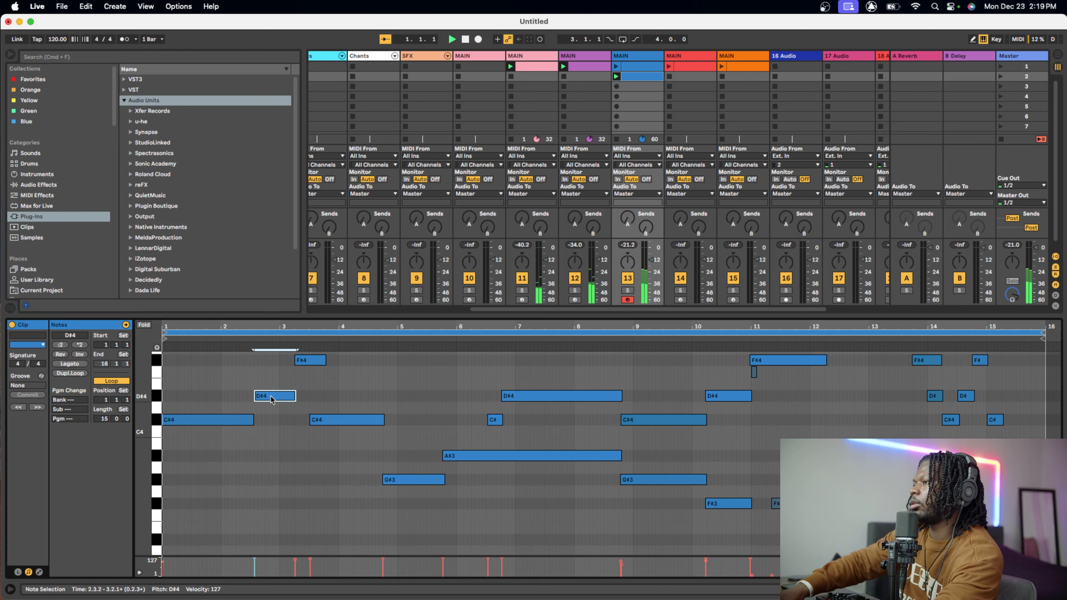
{"action": "key", "text": "Left"}
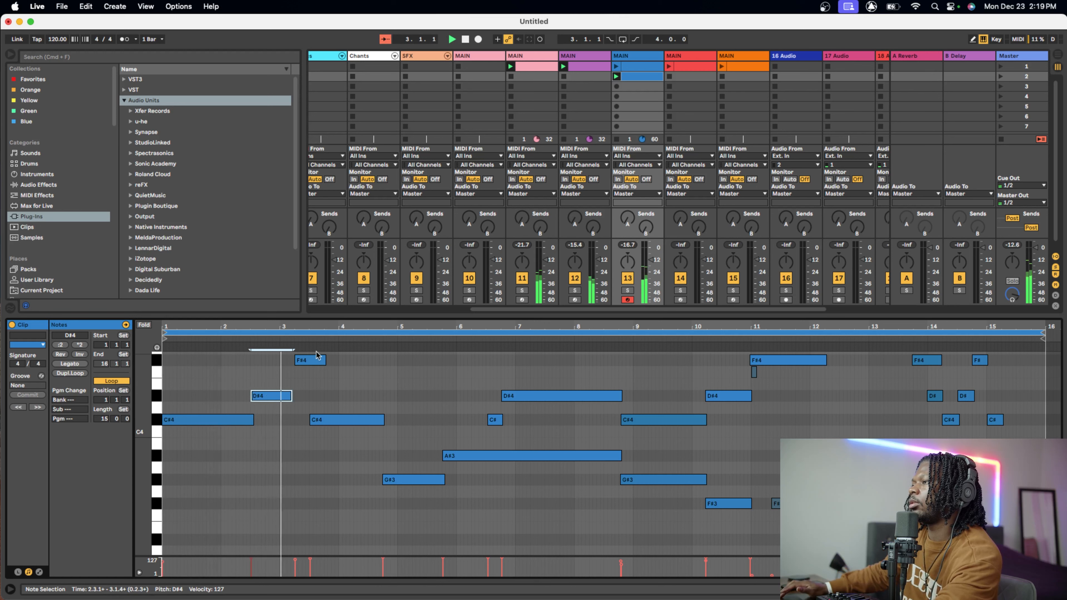
{"action": "left_click_drag", "start_coordinate": [290, 397], "coordinate": [296, 397]}
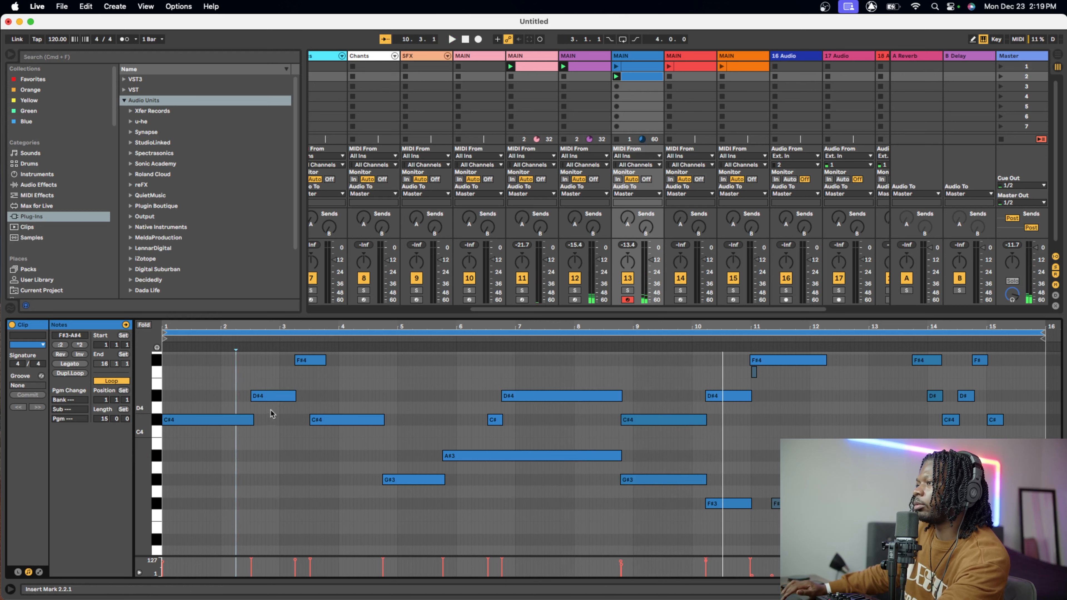
{"action": "left_click_drag", "start_coordinate": [253, 421], "coordinate": [247, 422]}
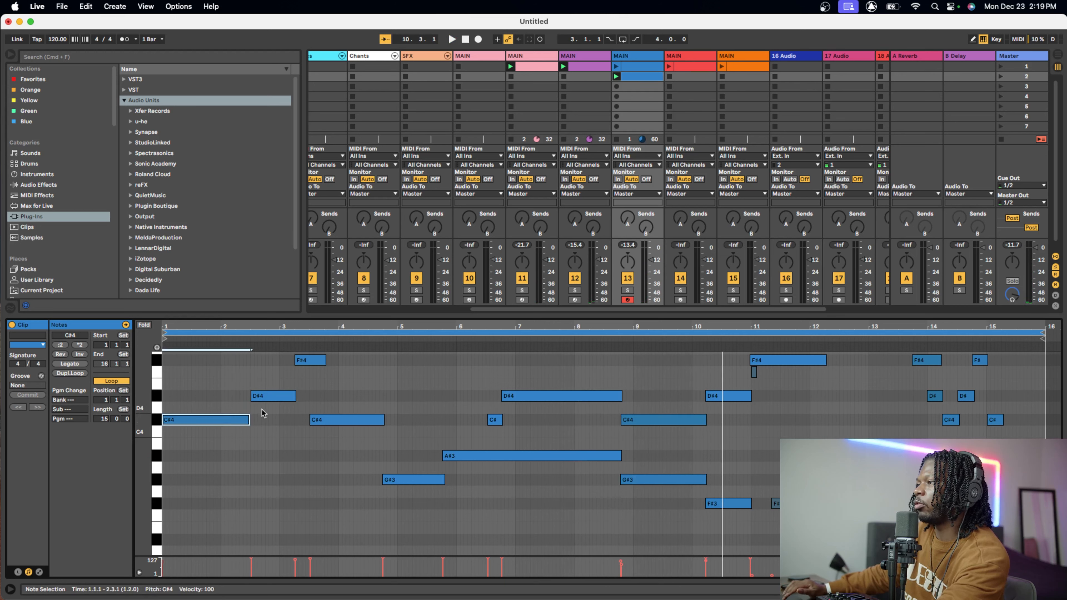
{"action": "left_click", "coordinate": [294, 385]}
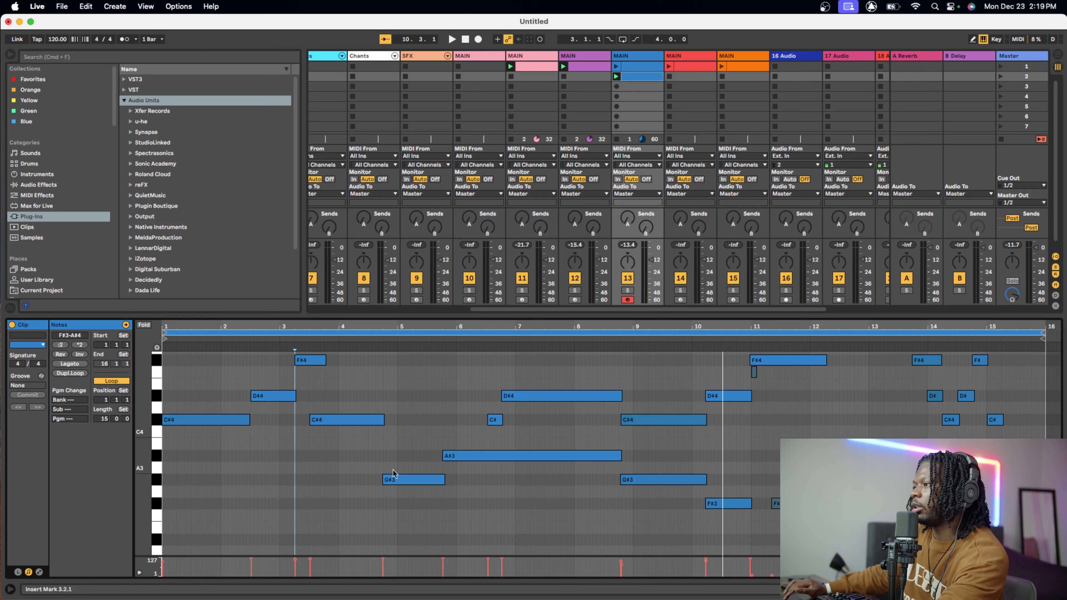
- End the bar 3 C#4 at 4.4.1 and the bar 4 G#3 at 5.4.1, and nudge the short bar 6 C#4 to 6.3.1
{"action": "left_click_drag", "start_coordinate": [383, 419], "coordinate": [381, 419]}
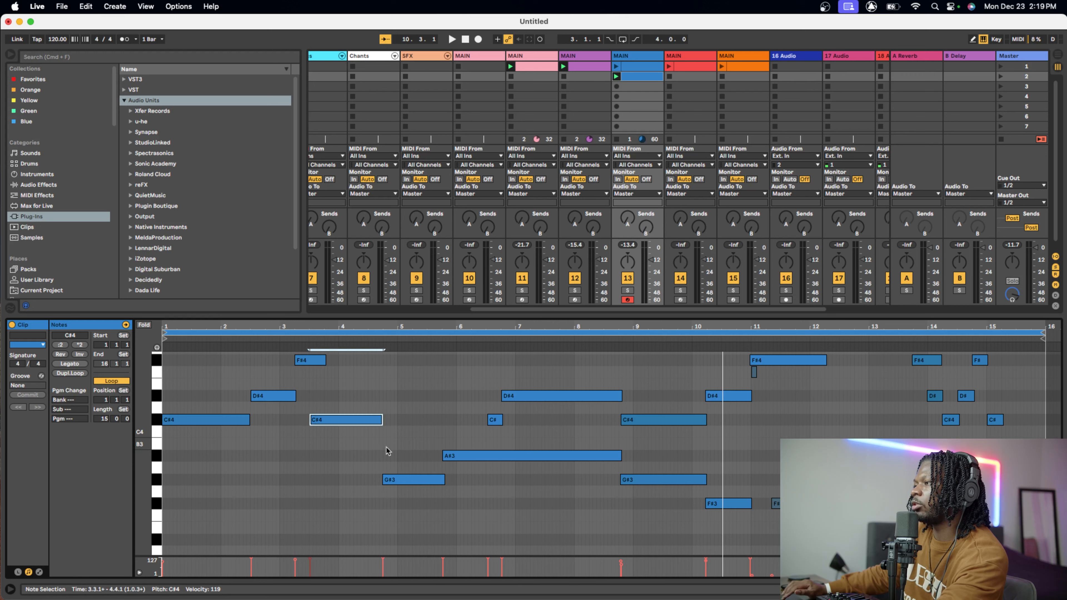
{"action": "left_click_drag", "start_coordinate": [443, 483], "coordinate": [441, 484]}
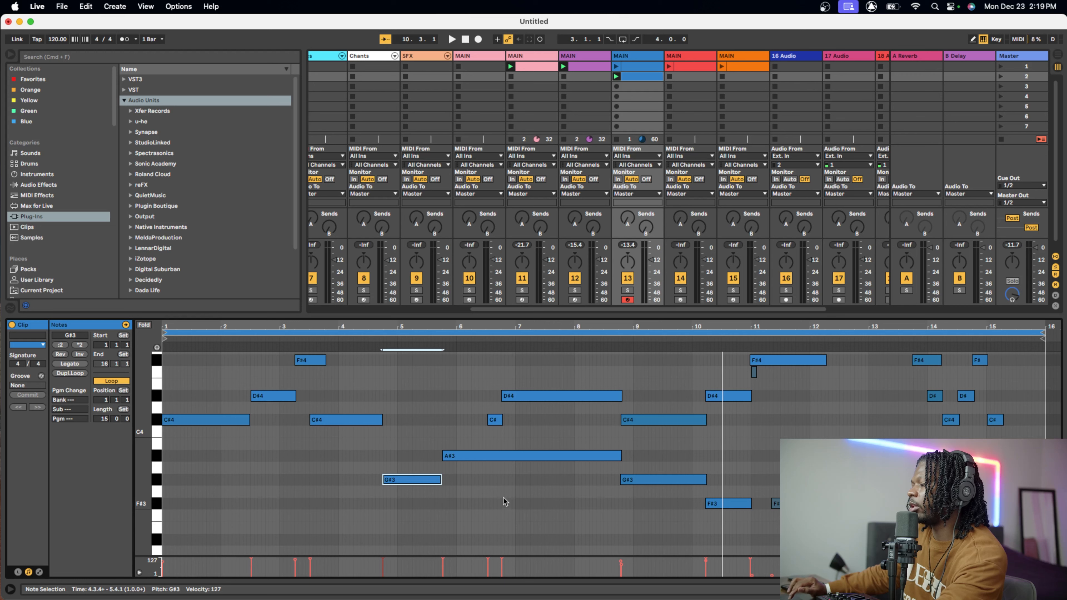
{"action": "left_click", "coordinate": [492, 421]}
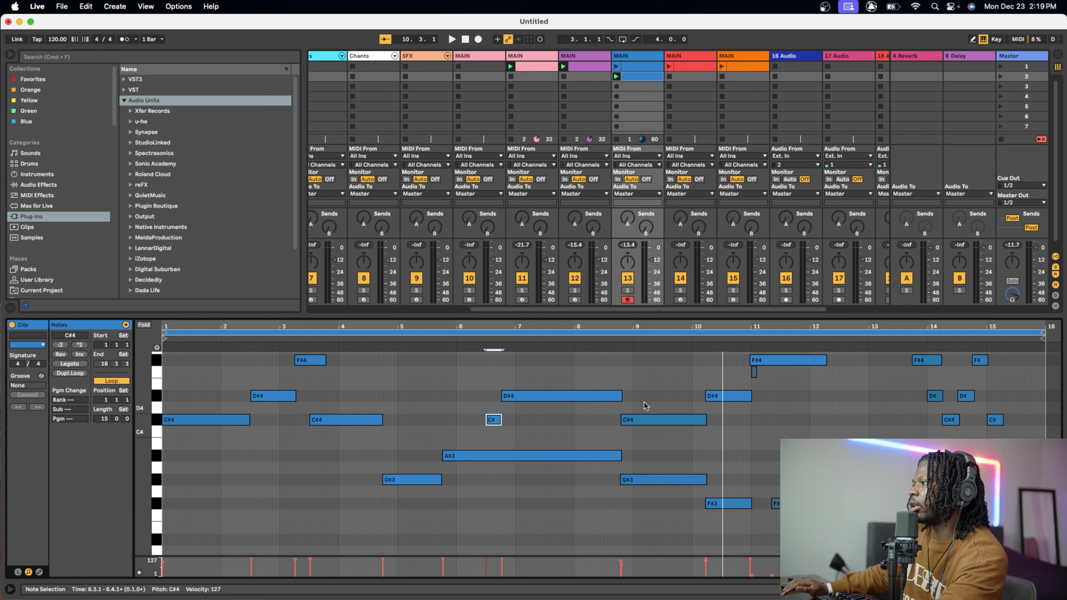
- Start the bar 8 G#3 and C#4 slightly earlier, play the clip, and make the bar 11 F#3 end at about 13.4.2
{"action": "left_click_drag", "start_coordinate": [644, 399], "coordinate": [637, 504]}
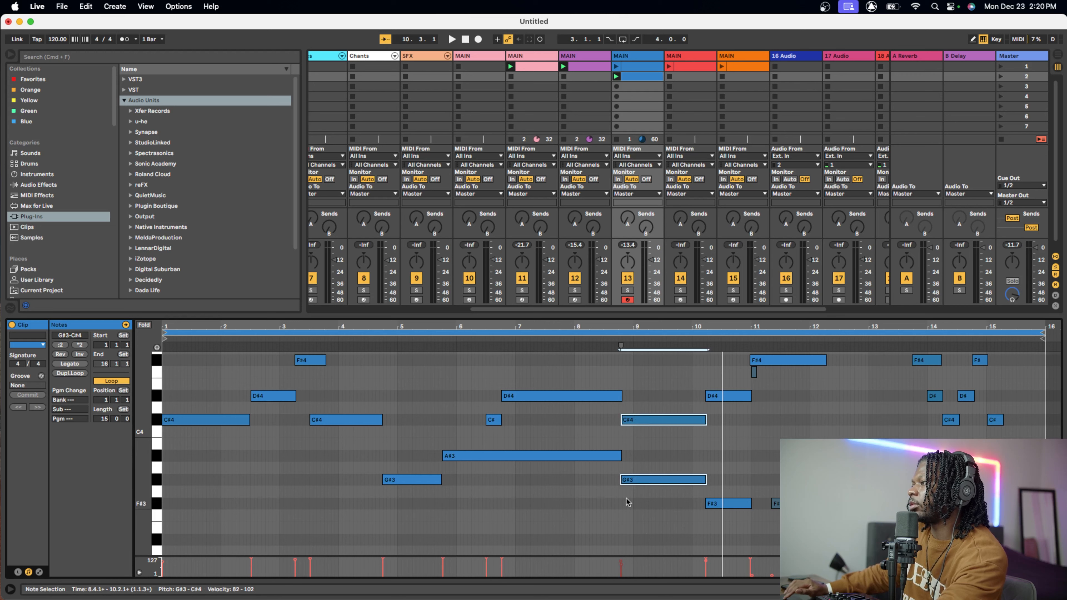
{"action": "left_click", "coordinate": [620, 481]}
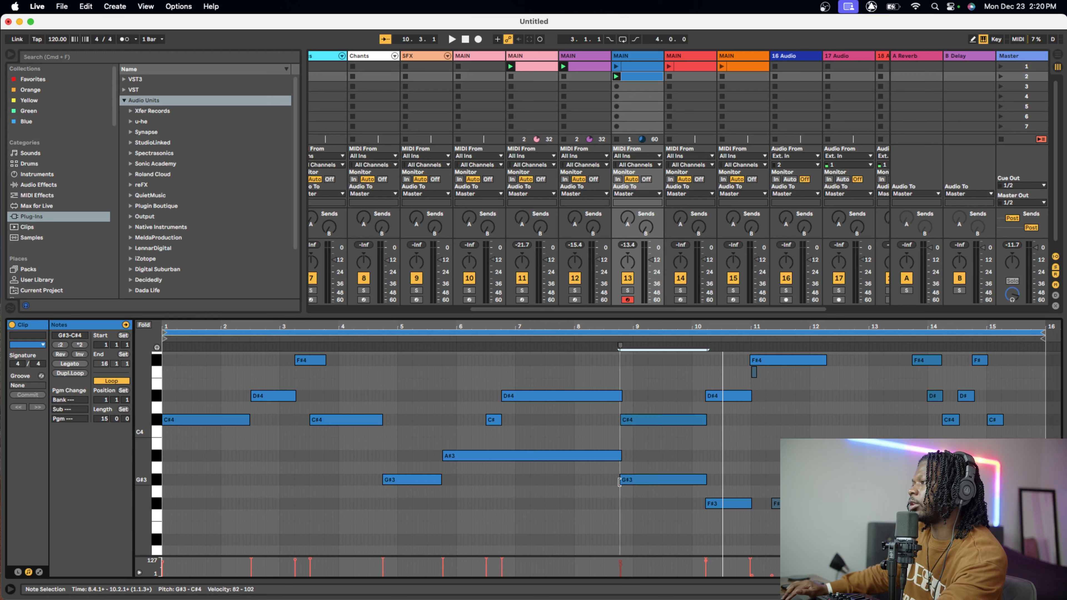
{"action": "left_click_drag", "start_coordinate": [620, 481], "coordinate": [619, 481]}
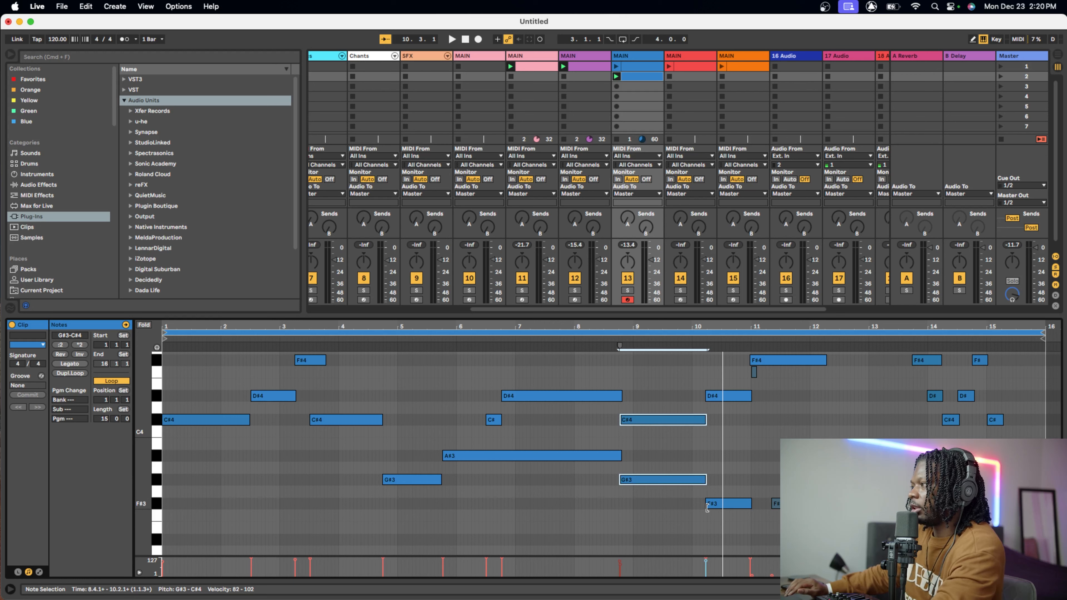
{"action": "key", "text": "space"}
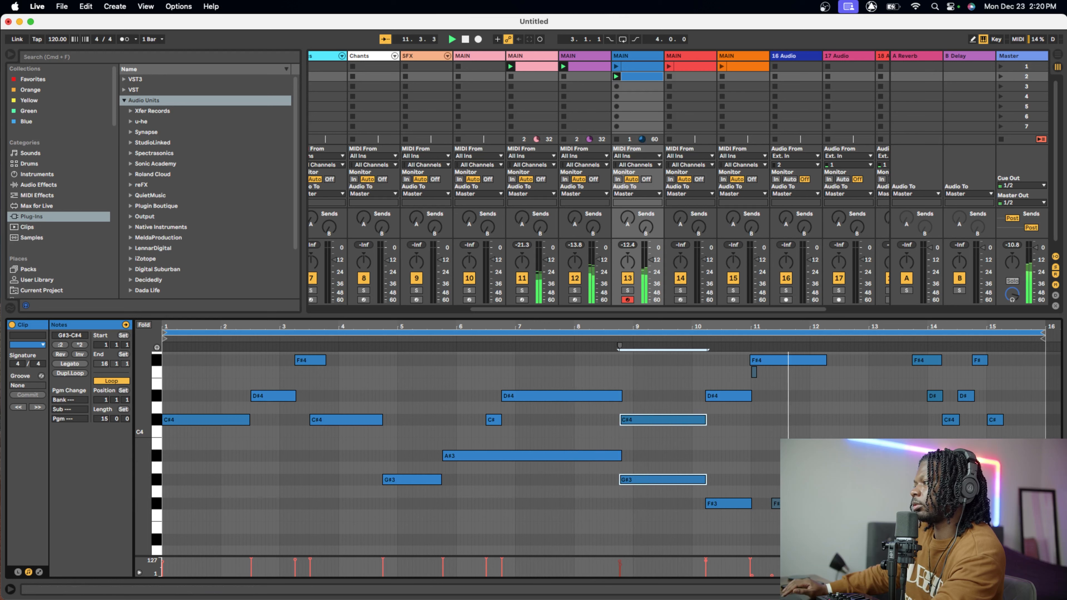
{"action": "left_click", "coordinate": [819, 504]}
{"action": "left_click_drag", "start_coordinate": [819, 504], "coordinate": [819, 485]}
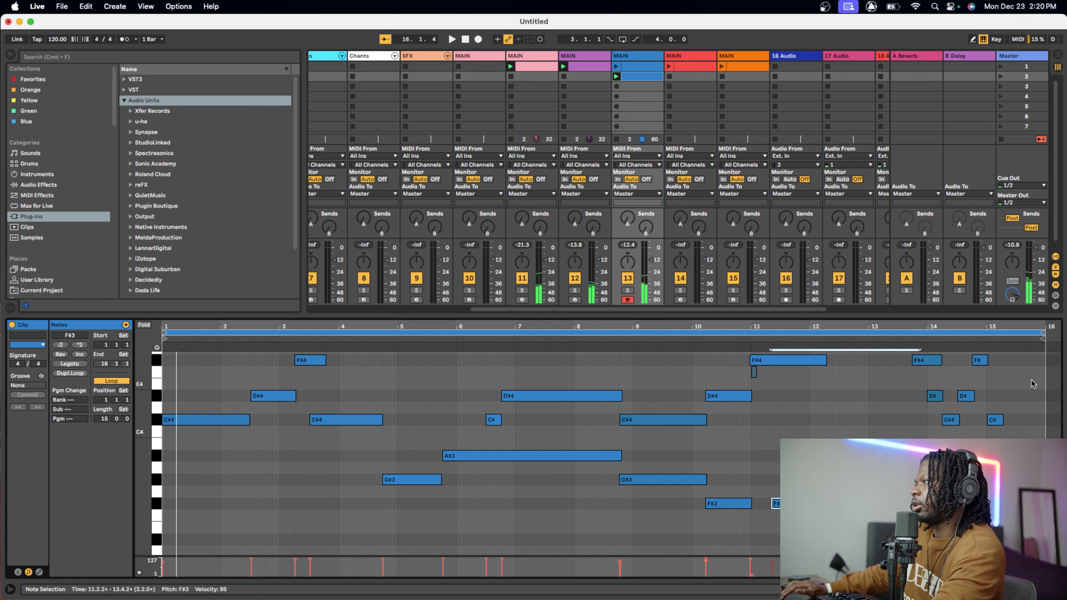
- Set the clip's loop end to 17.1.1, extend the last A#3 note to 16.4.4 and restart playback
{"action": "left_click_drag", "start_coordinate": [1042, 333], "coordinate": [1023, 342]}
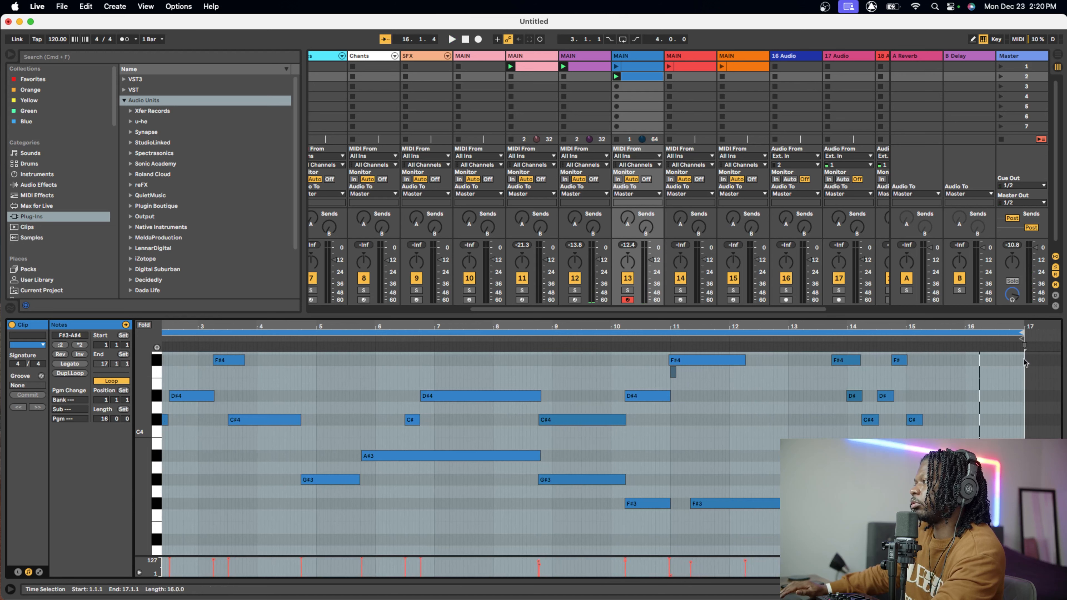
{"action": "left_click_drag", "start_coordinate": [979, 456], "coordinate": [1013, 456]}
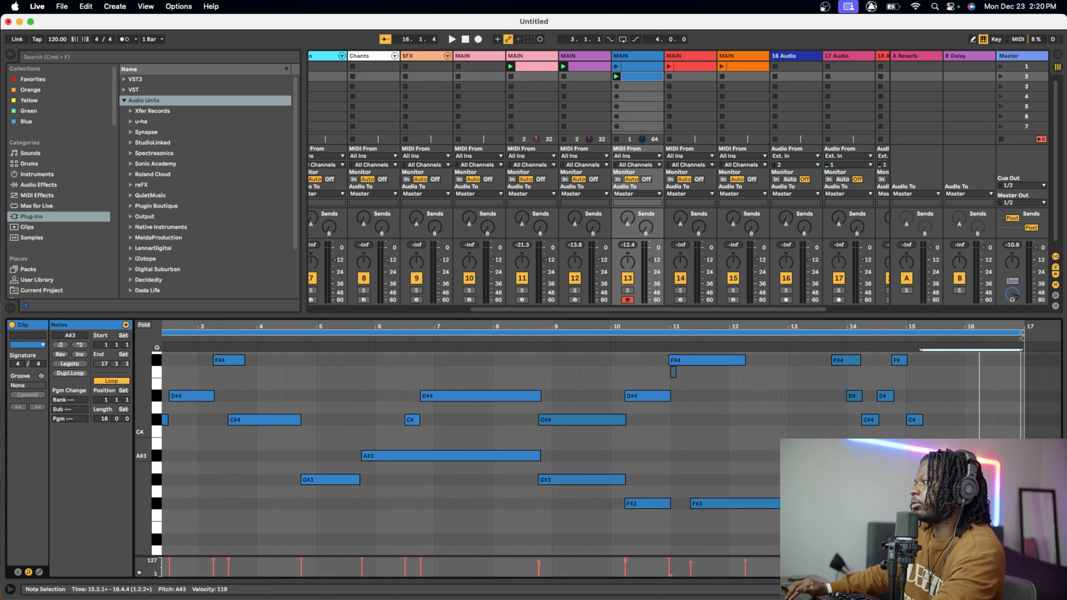
{"action": "key", "text": "space"}
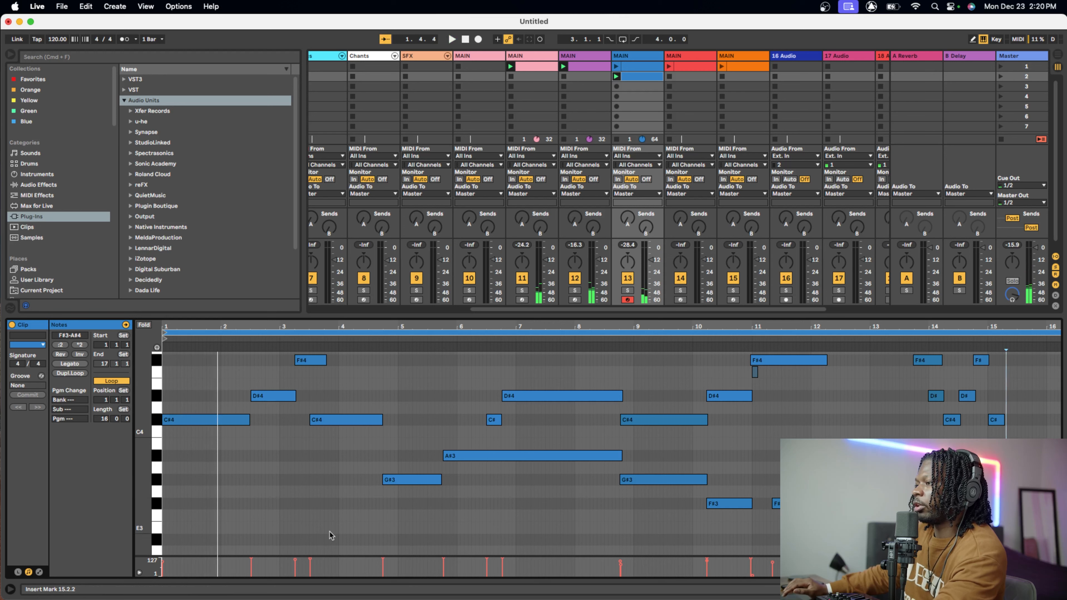
- Set velocity to 97 for the bar 2 D#4, 86 for the bar 3 F#4 and 101 for the bar 4 G#3, and adjust the bar 3 C#4
{"action": "left_click", "coordinate": [270, 395]}
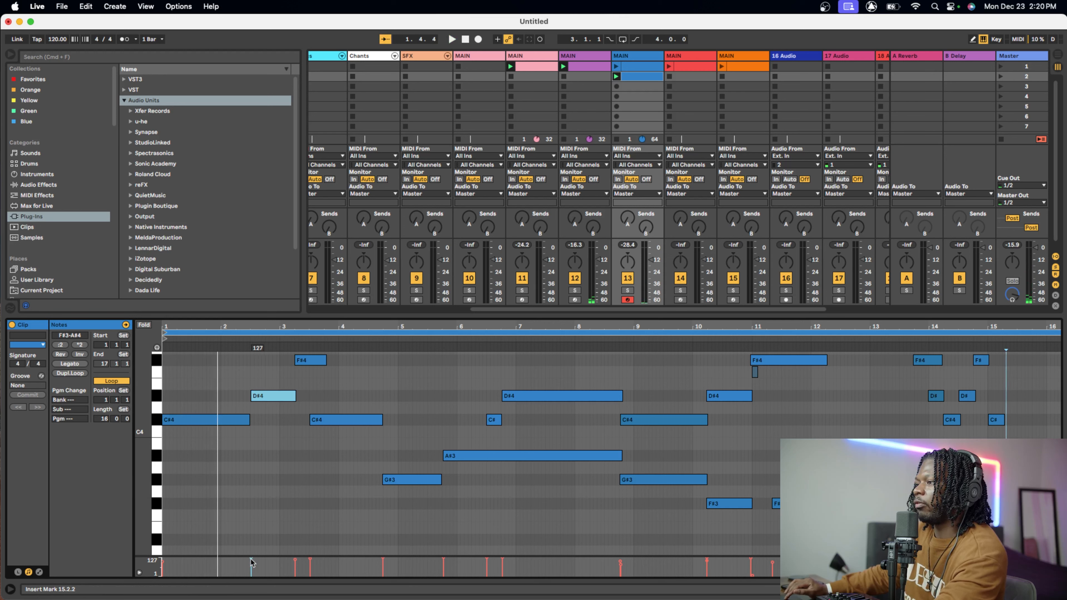
{"action": "left_click_drag", "start_coordinate": [270, 395], "coordinate": [270, 412]}
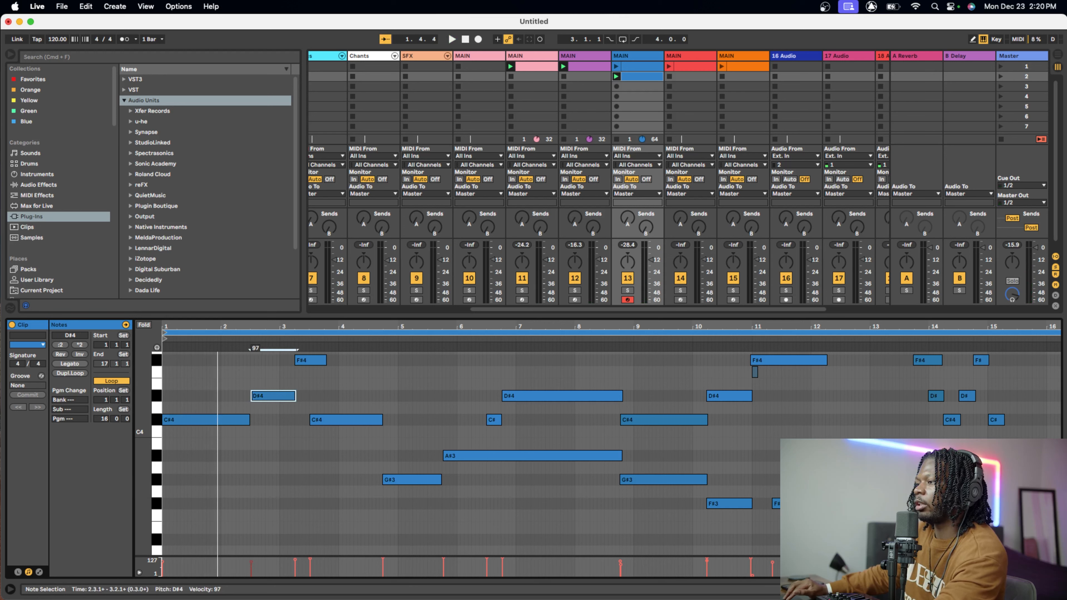
{"action": "left_click", "coordinate": [298, 564]}
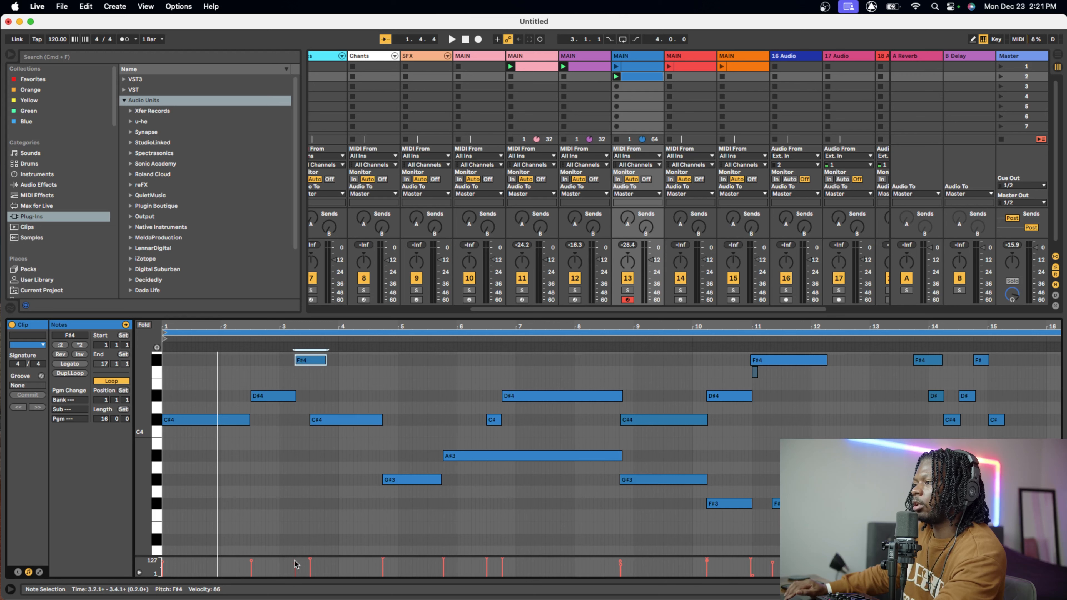
{"action": "left_click", "coordinate": [310, 561]}
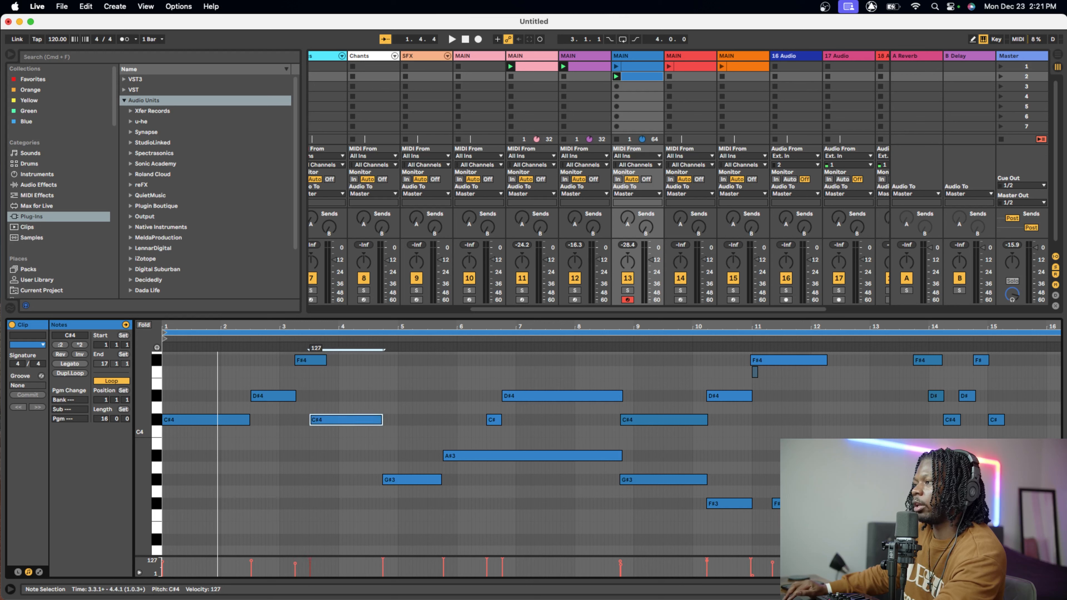
{"action": "left_click", "coordinate": [382, 563]}
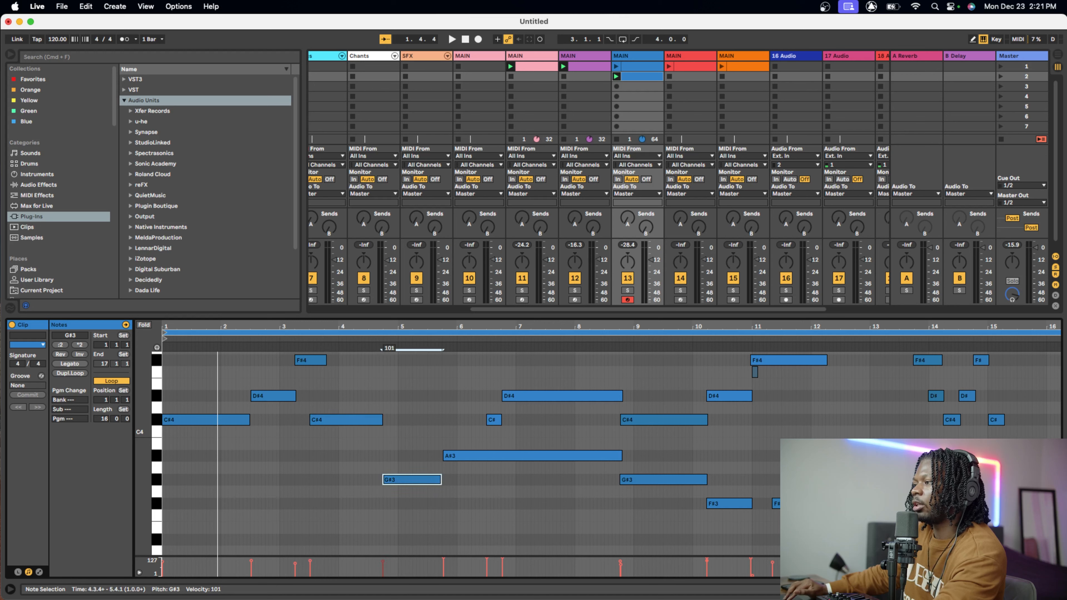
- Adjust the bar 5 A#3 velocity, and set the bar 6 C#4 to 97 and the bar 6 D#4 to 116
{"action": "left_click", "coordinate": [444, 562]}
{"action": "left_click_drag", "start_coordinate": [443, 564], "coordinate": [448, 563]}
{"action": "left_click", "coordinate": [488, 562]}
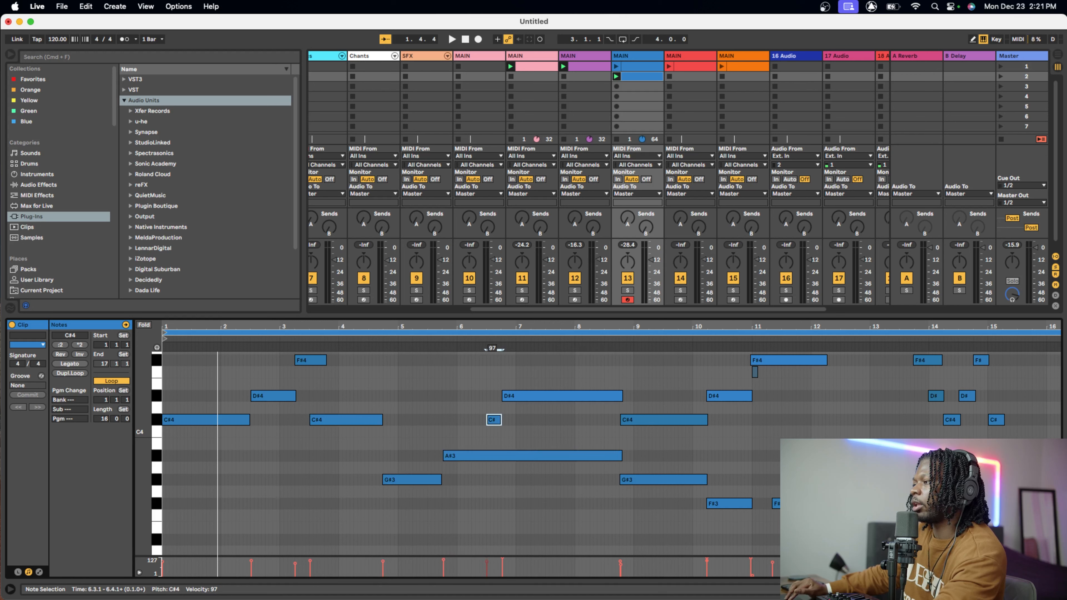
{"action": "left_click", "coordinate": [502, 561]}
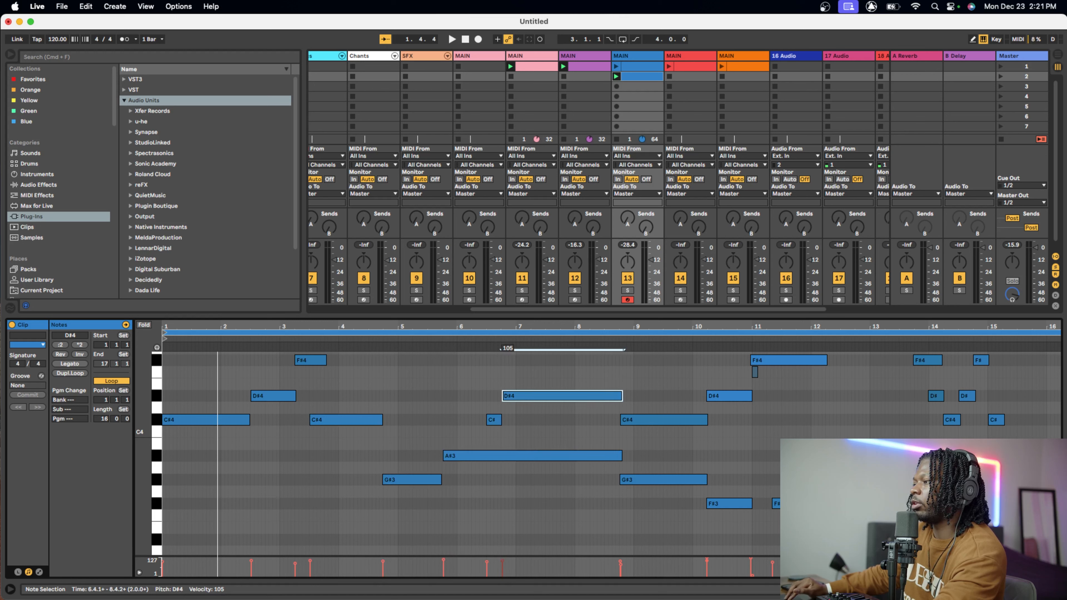
{"action": "left_click_drag", "start_coordinate": [501, 562], "coordinate": [502, 559]}
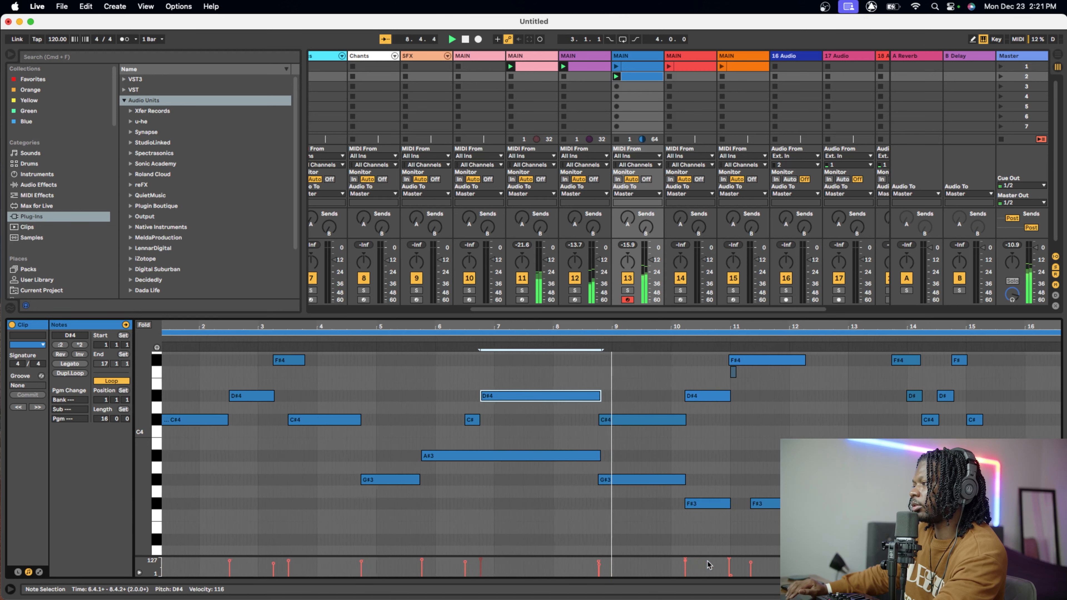
- Set the velocity of the bar 10 D#4 to 123 and the bar 13 G#4 to 108, and adjust the final A#3
{"action": "left_click", "coordinate": [672, 563]}
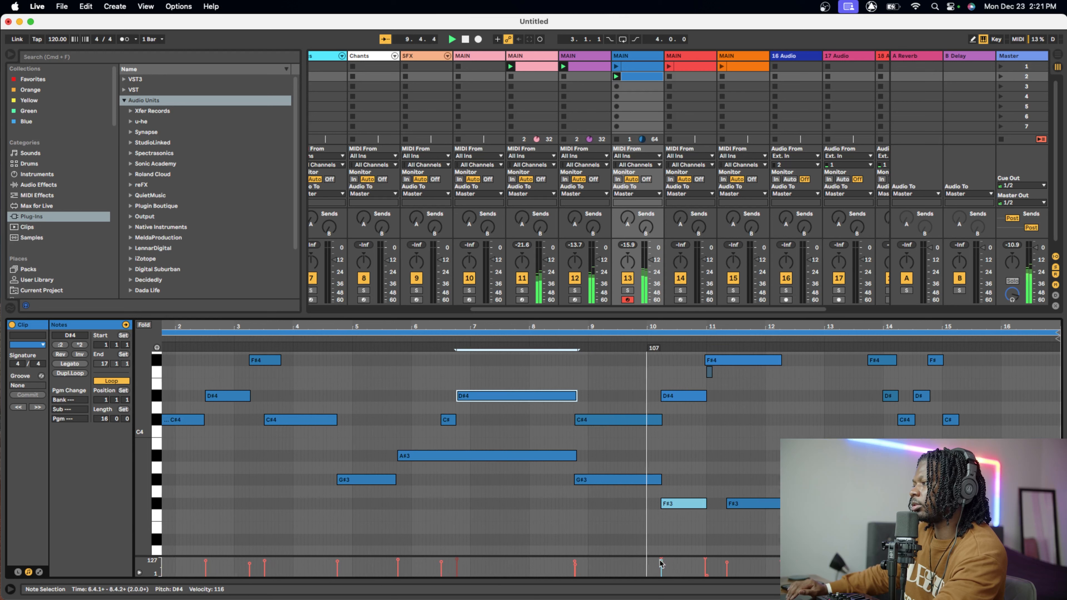
{"action": "left_click", "coordinate": [661, 560]}
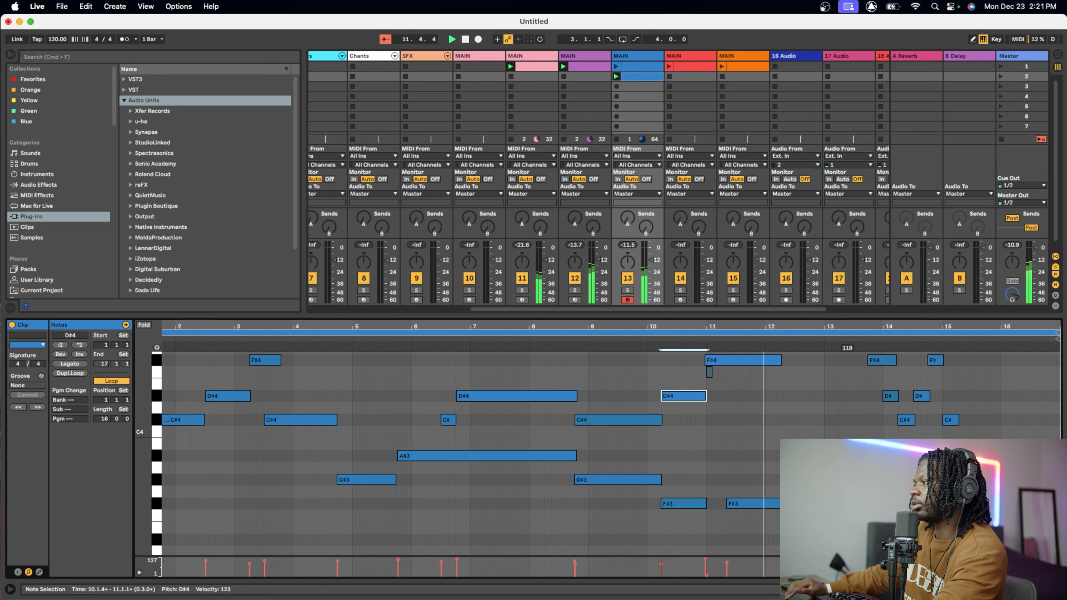
{"action": "left_click_drag", "start_coordinate": [852, 560], "coordinate": [851, 561]}
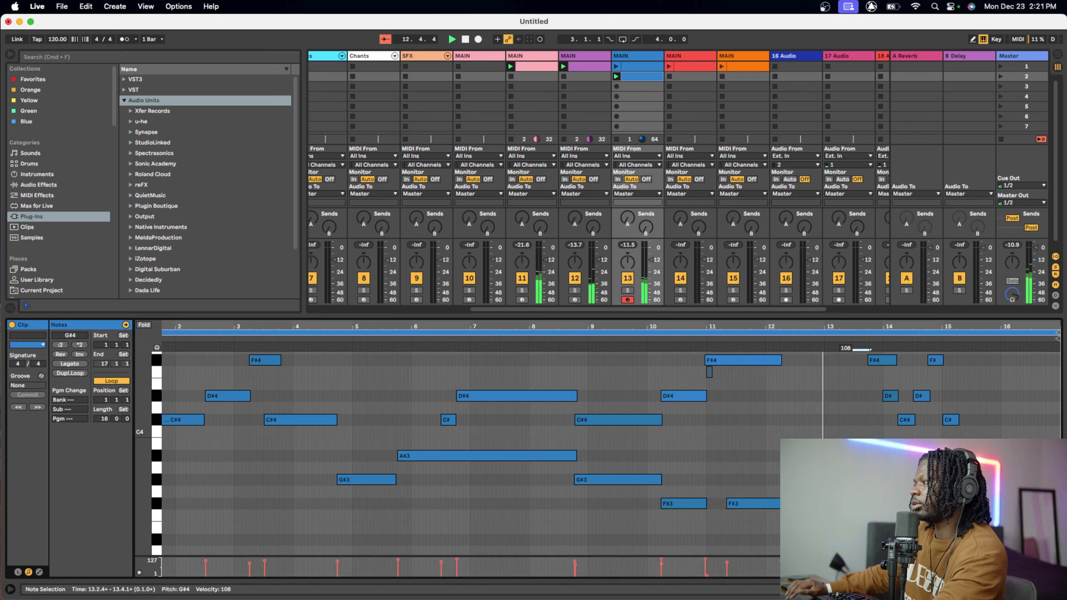
{"action": "left_click", "coordinate": [959, 561]}
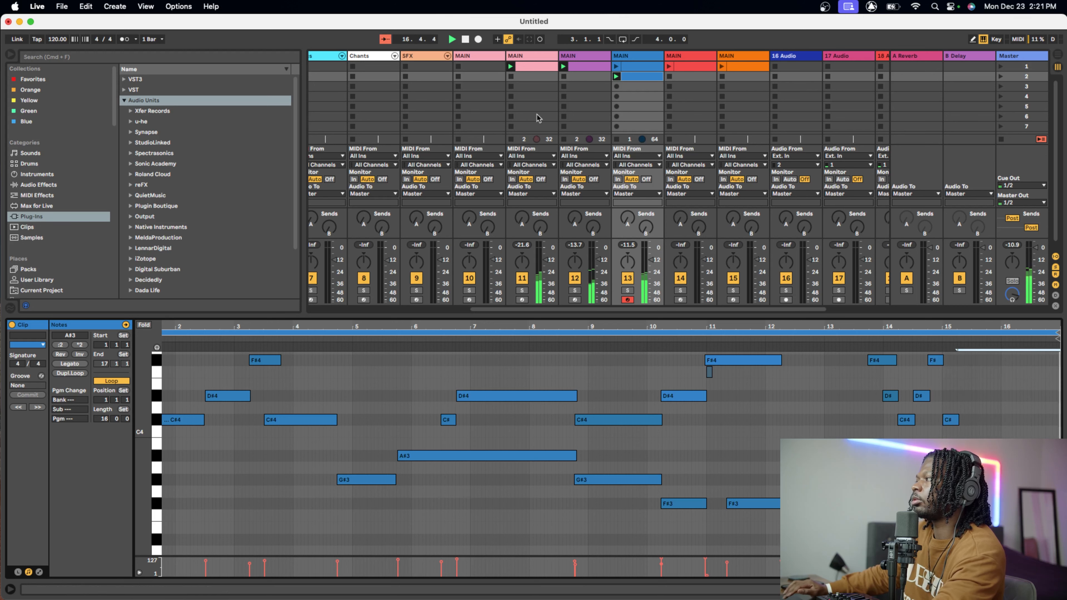
{"action": "scroll", "coordinate": [531, 74], "scroll_direction": "left", "scroll_amount": 3}
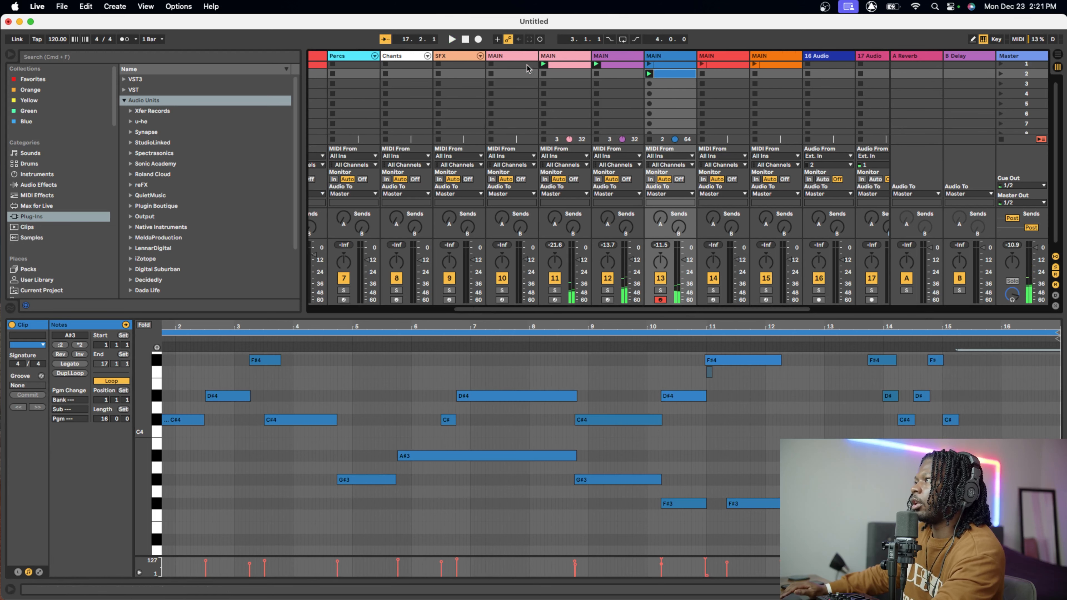
- Cut the 808s, Hi Hats, Clap and Snare tracks from the set
{"action": "scroll", "coordinate": [528, 68], "scroll_direction": "left", "scroll_amount": 2}
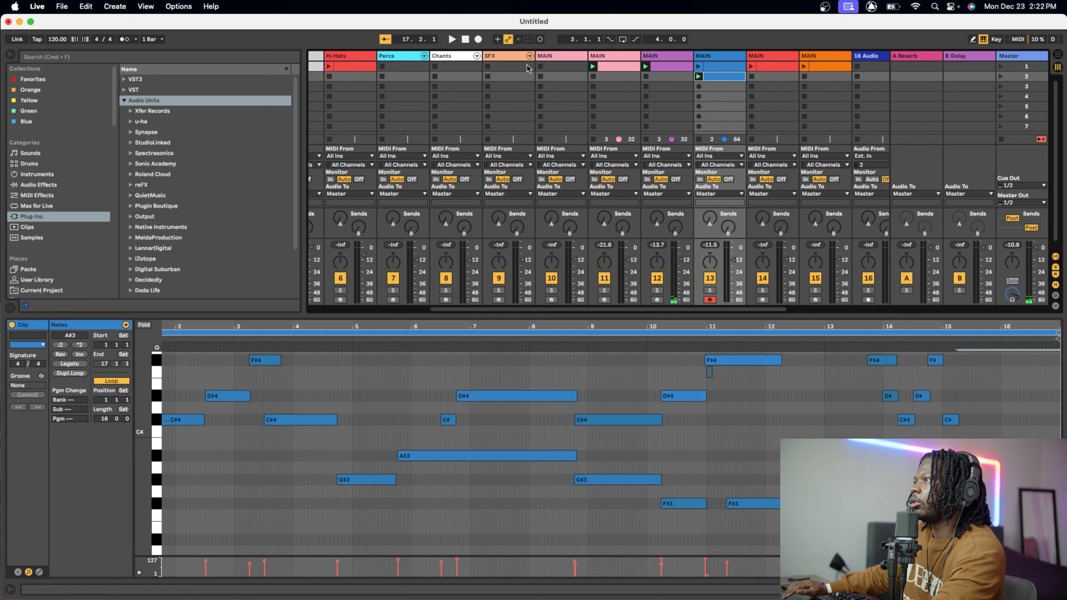
{"action": "scroll", "coordinate": [528, 68], "scroll_direction": "left", "scroll_amount": 10}
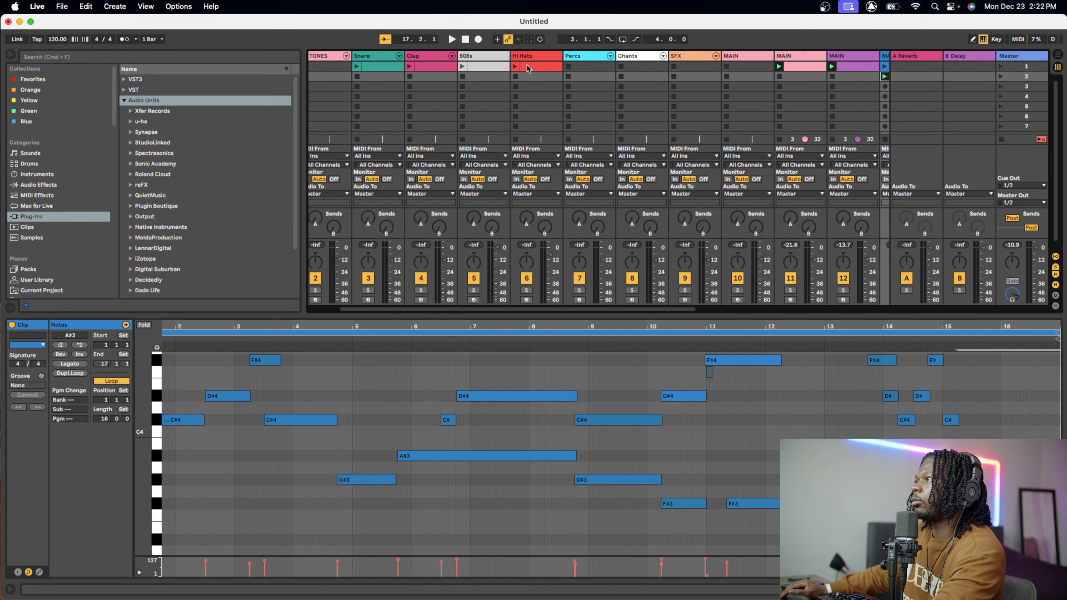
{"action": "scroll", "coordinate": [528, 68], "scroll_direction": "left", "scroll_amount": 3}
{"action": "right_click", "coordinate": [518, 59]}
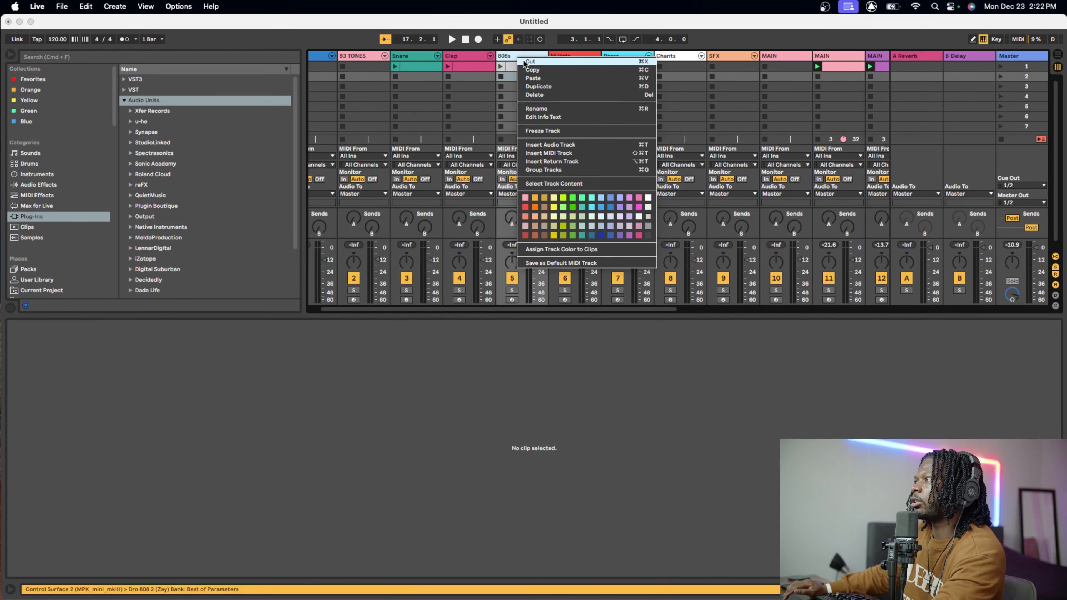
{"action": "left_click", "coordinate": [525, 64]}
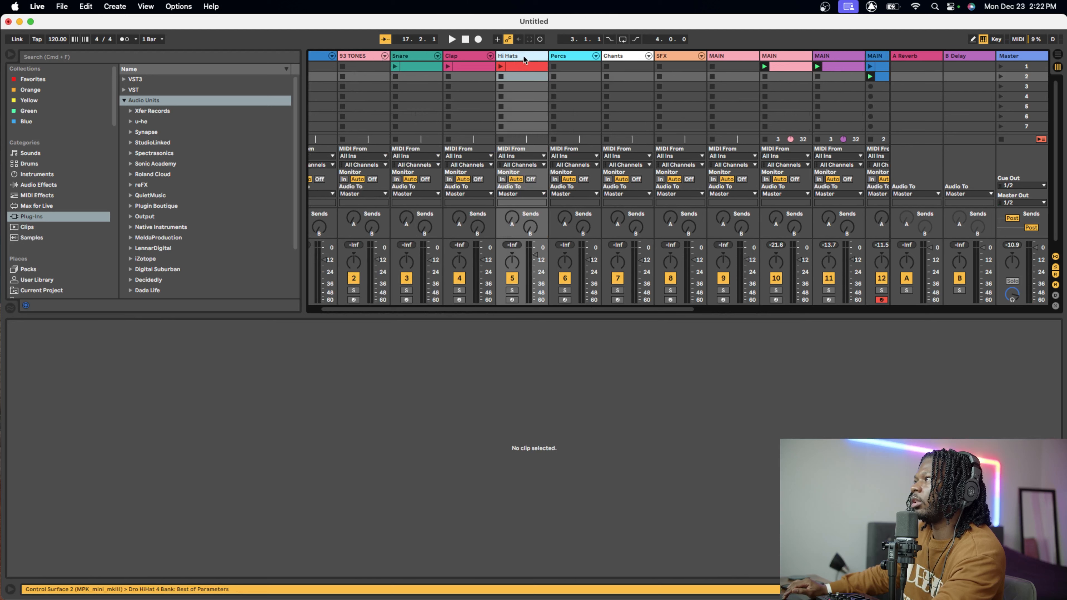
{"action": "right_click", "coordinate": [524, 59]}
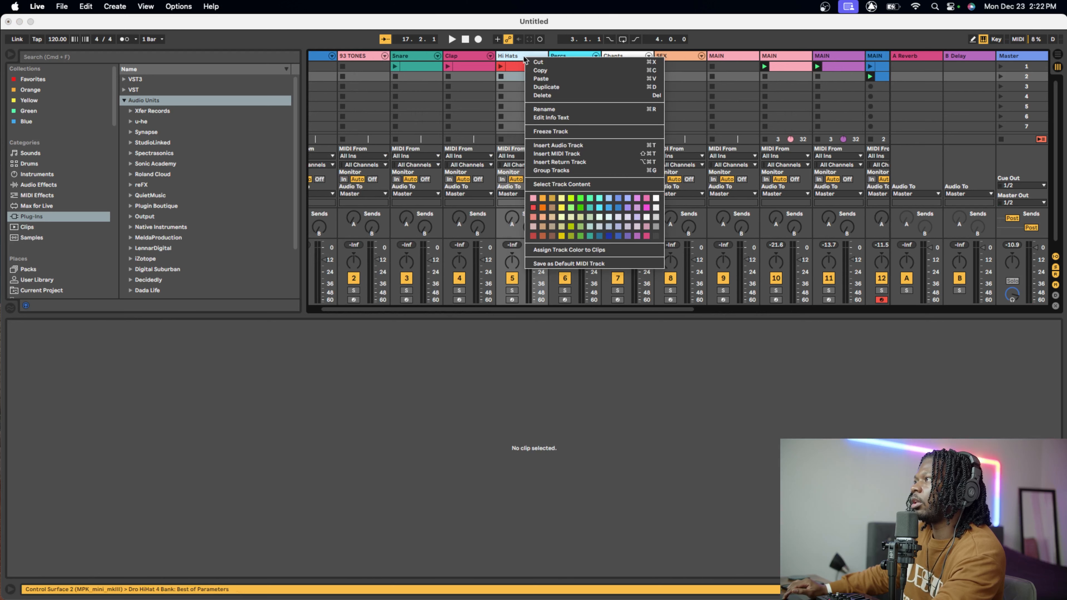
{"action": "left_click", "coordinate": [537, 62]}
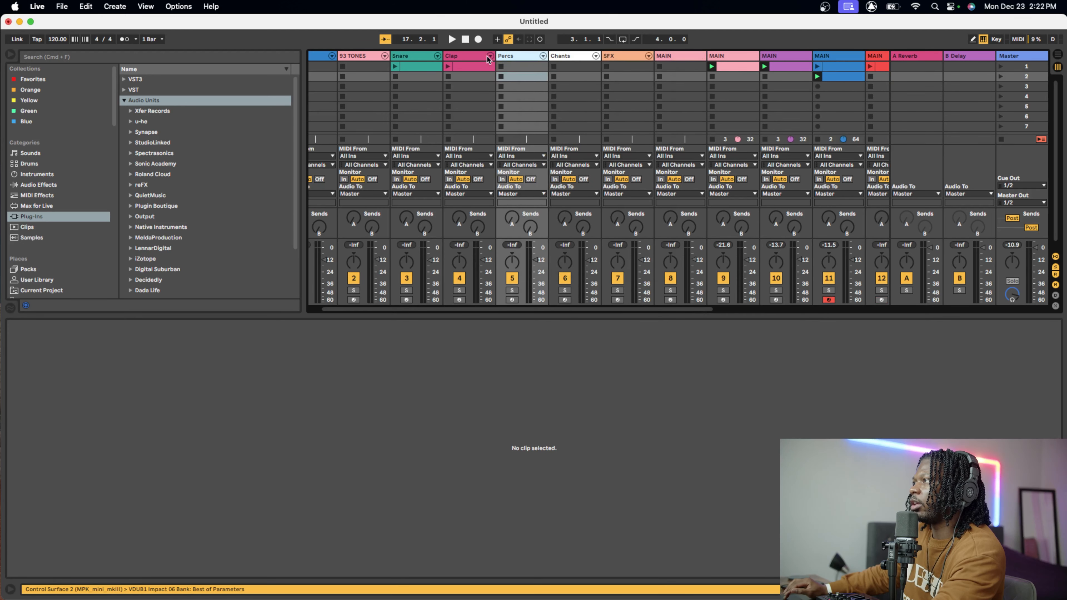
{"action": "right_click", "coordinate": [459, 58]}
{"action": "left_click", "coordinate": [469, 64]}
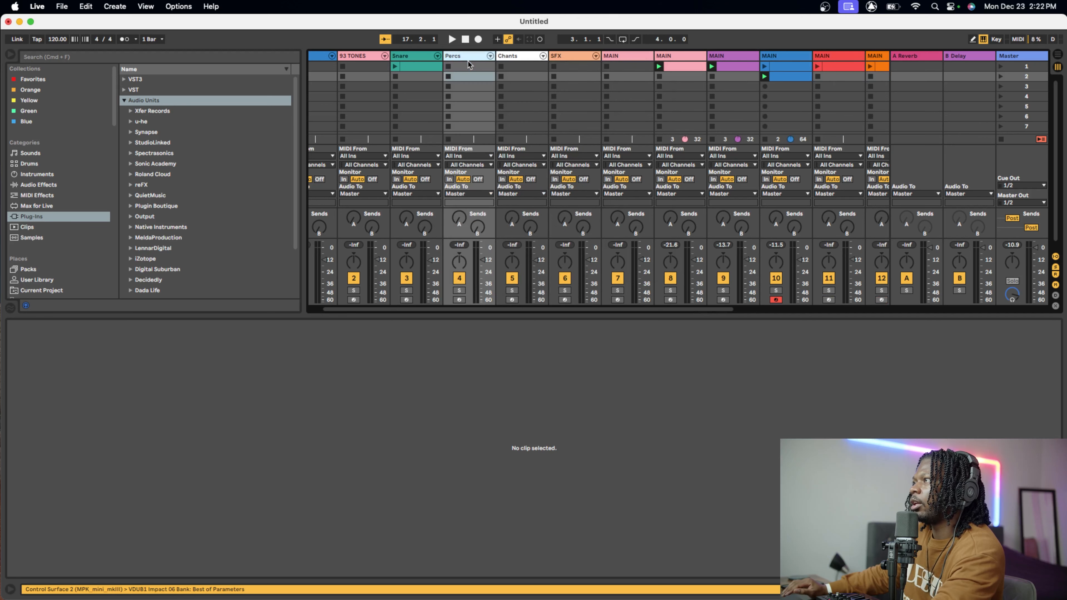
{"action": "right_click", "coordinate": [413, 59]}
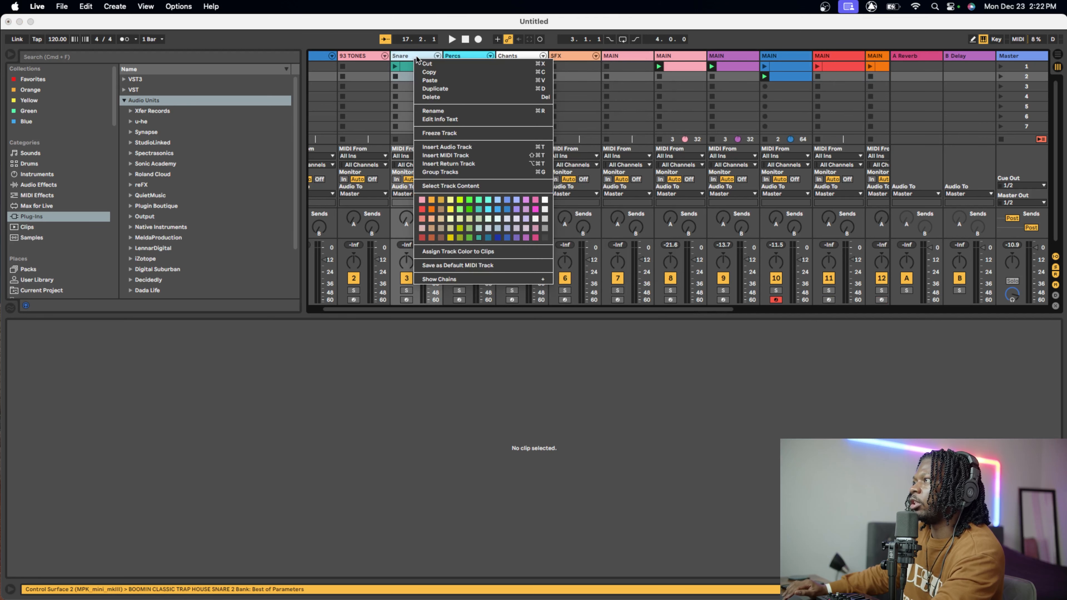
{"action": "left_click", "coordinate": [425, 64]}
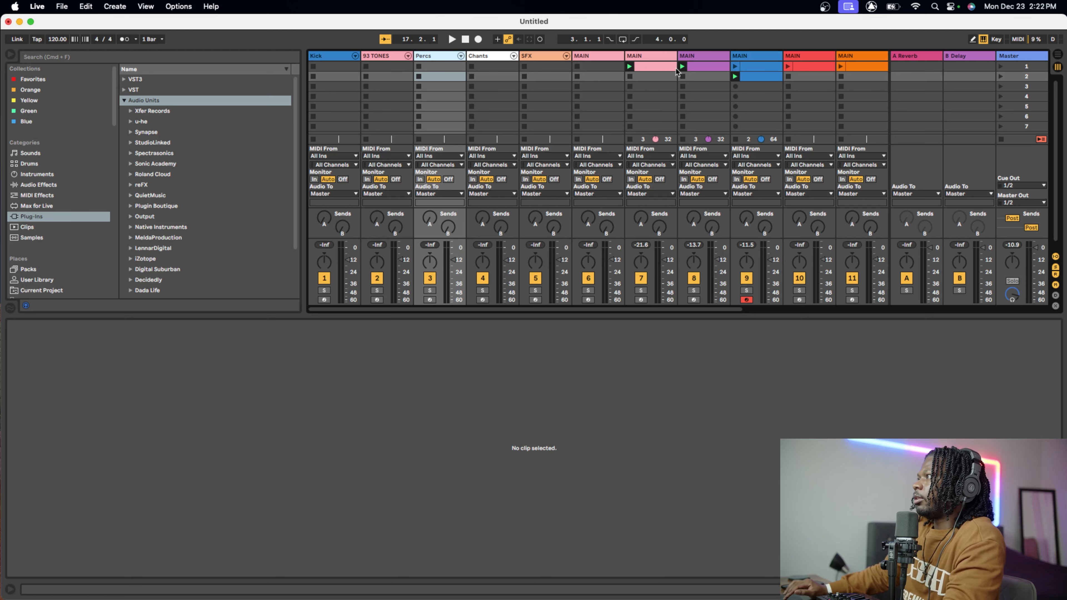
- Move track 8's purple clip to scene 2, delete track 9's scene 1 clip and launch scene 1
{"action": "left_click_drag", "start_coordinate": [693, 67], "coordinate": [699, 76]}
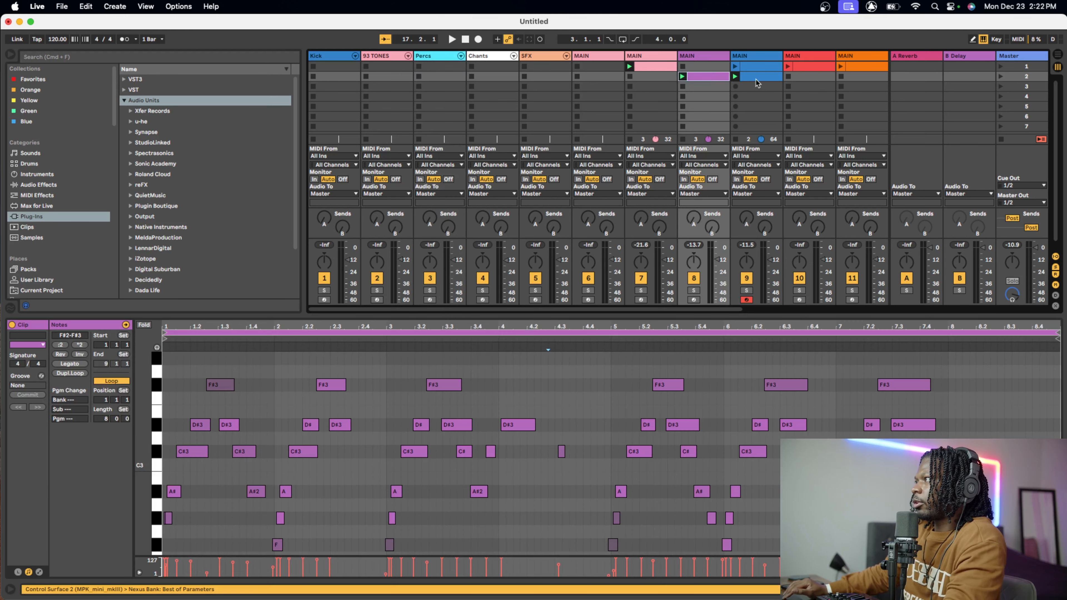
{"action": "right_click", "coordinate": [754, 65]}
{"action": "left_click", "coordinate": [756, 108]}
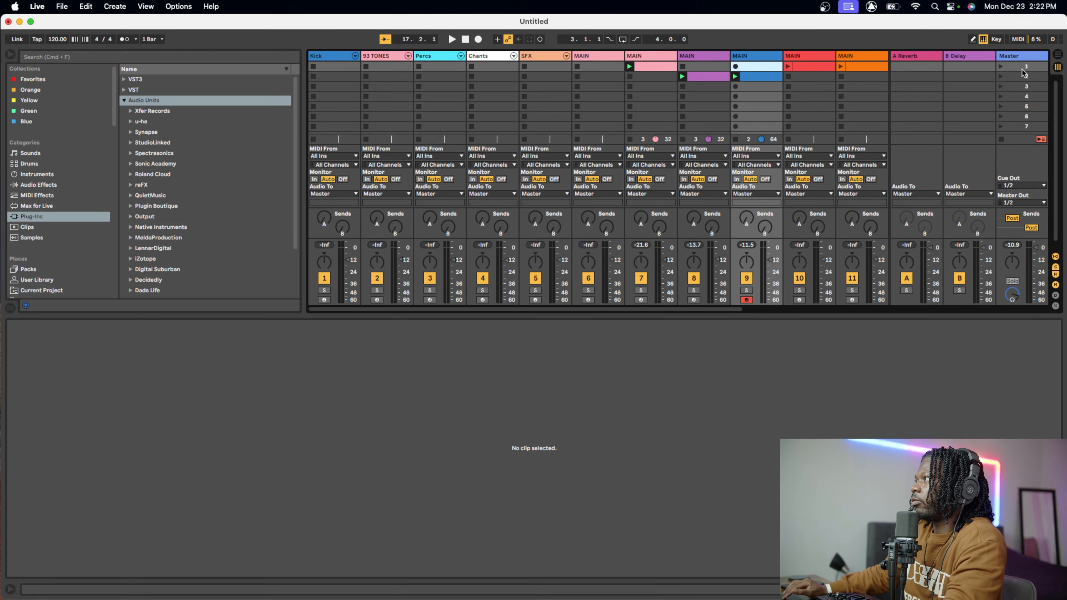
{"action": "left_click", "coordinate": [1001, 67]}
- Delete the scene 1 clips on the red track 10 and orange track 11
{"action": "right_click", "coordinate": [814, 67]}
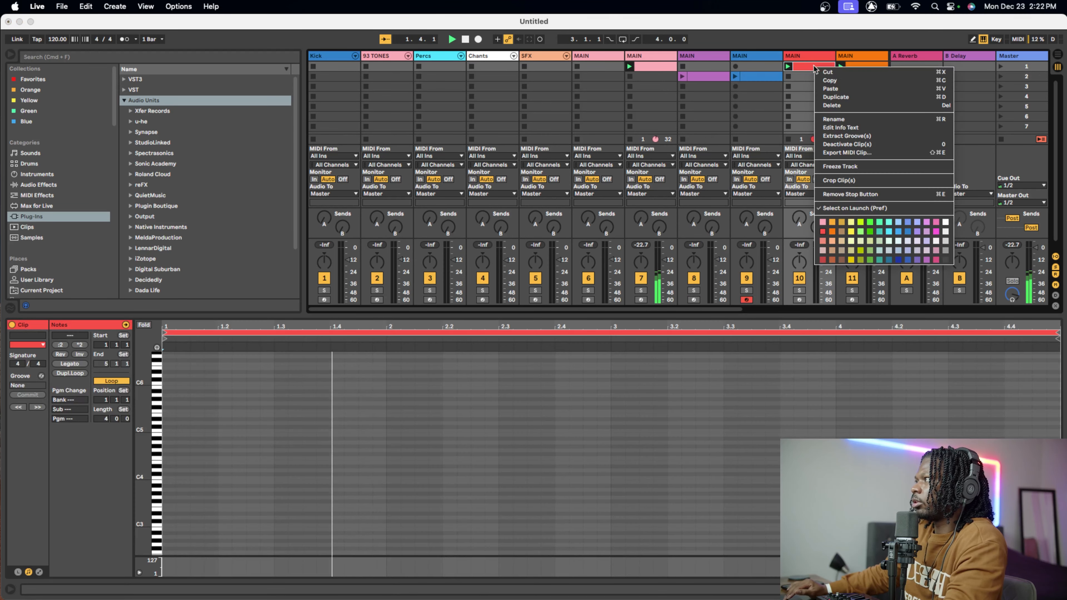
{"action": "left_click", "coordinate": [829, 106]}
{"action": "right_click", "coordinate": [856, 70]}
{"action": "left_click", "coordinate": [861, 73]}
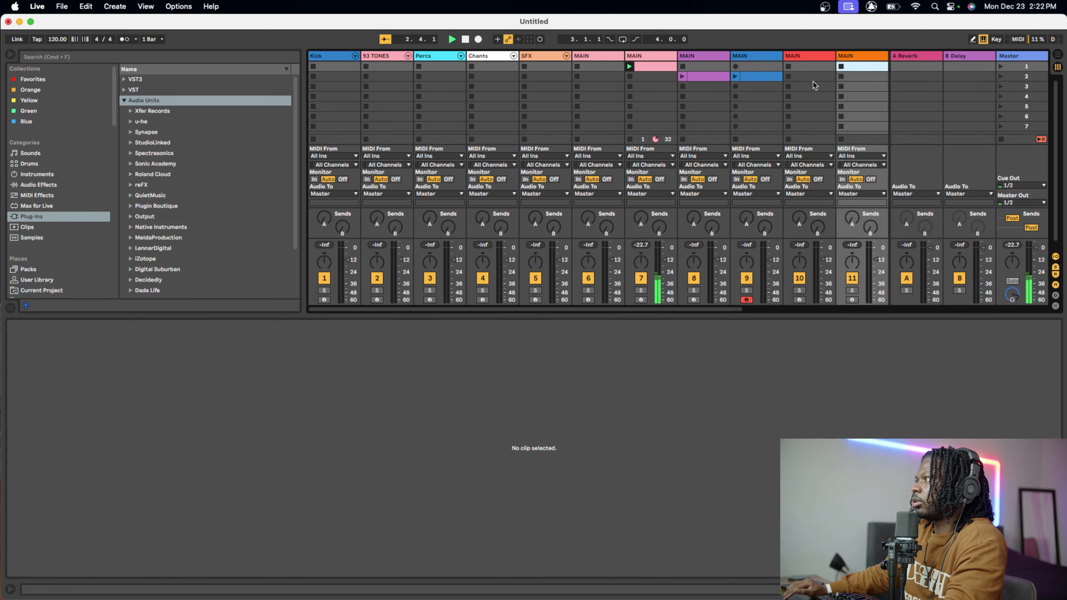
- Copy track 7's chord clip into scene 2, move track 9's blue clip to scene 3 and launch scene 2
{"action": "key", "text": "super+t"}
{"action": "key", "text": "super+t"}
{"action": "key", "text": "super+t"}
{"action": "key", "text": "super+t"}
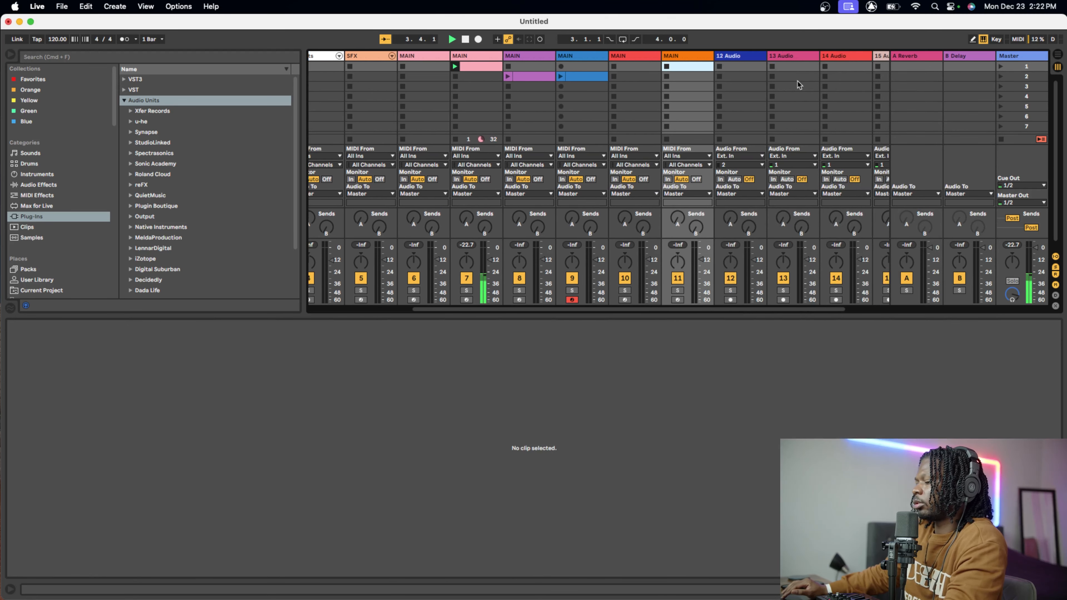
{"action": "left_click_drag", "start_coordinate": [469, 67], "coordinate": [477, 76]}
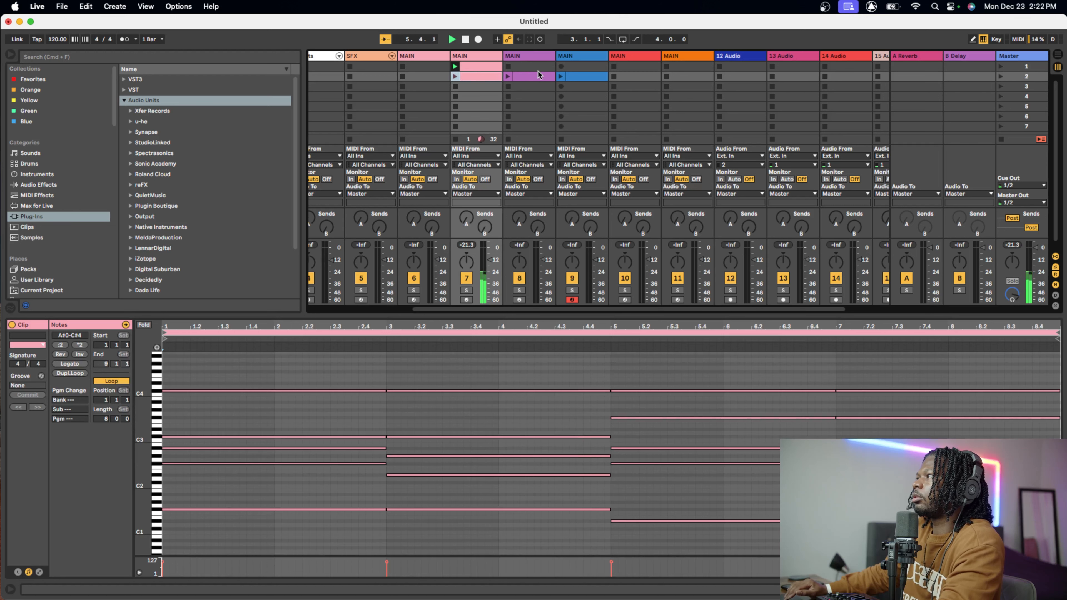
{"action": "left_click_drag", "start_coordinate": [577, 81], "coordinate": [577, 88]}
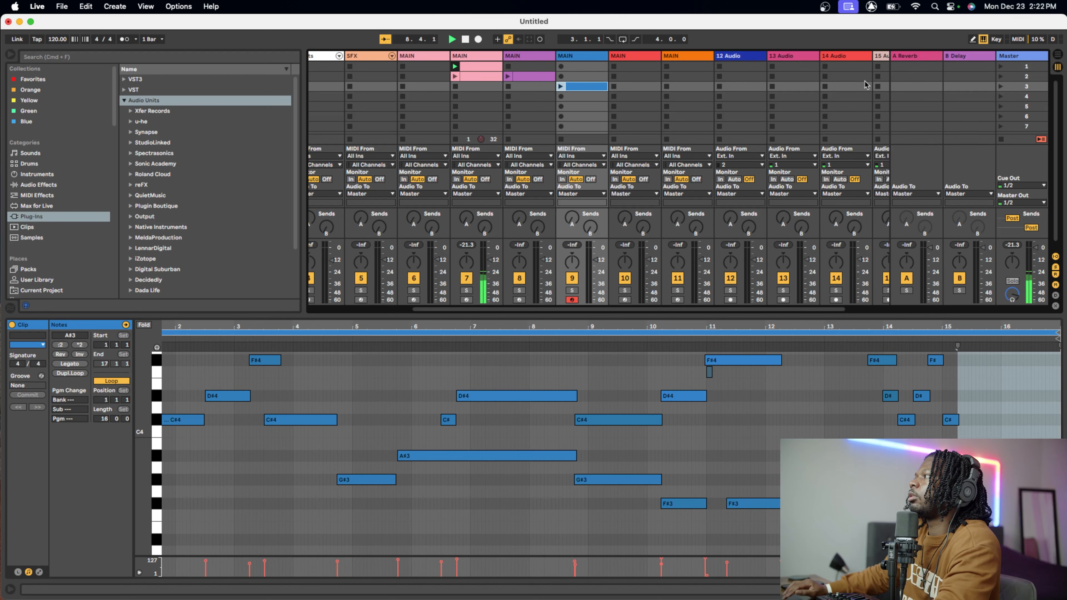
{"action": "left_click", "coordinate": [1000, 77]}
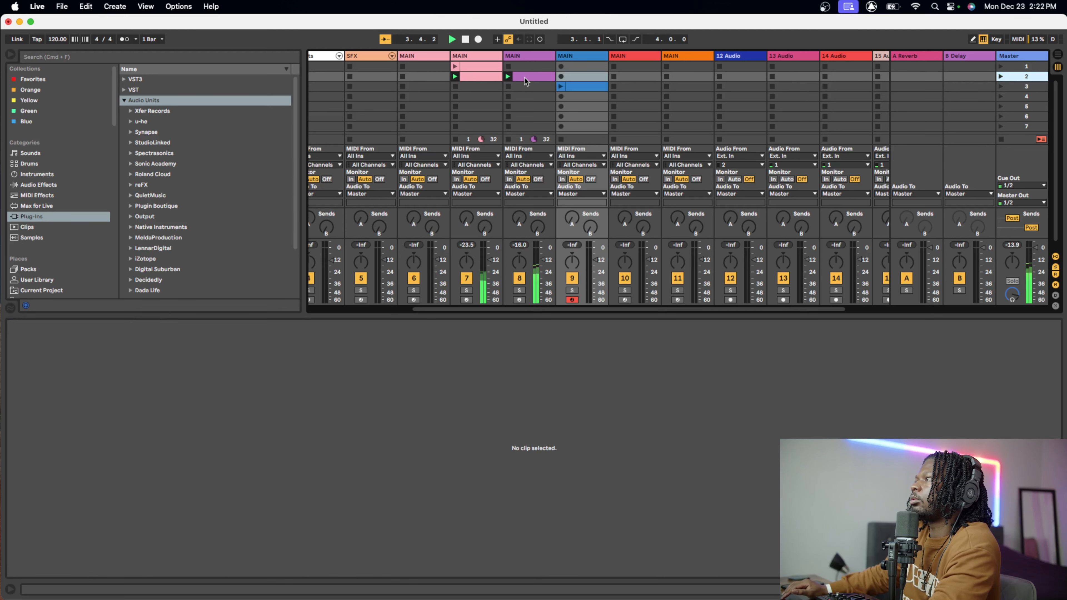
- Copy the track 7 and 8 clips into scene 3, duplicate the chord clip onto track 6 and launch scene 3
{"action": "left_click_drag", "start_coordinate": [525, 79], "coordinate": [487, 90]}
{"action": "scroll", "coordinate": [440, 87], "scroll_direction": "left", "scroll_amount": 3}
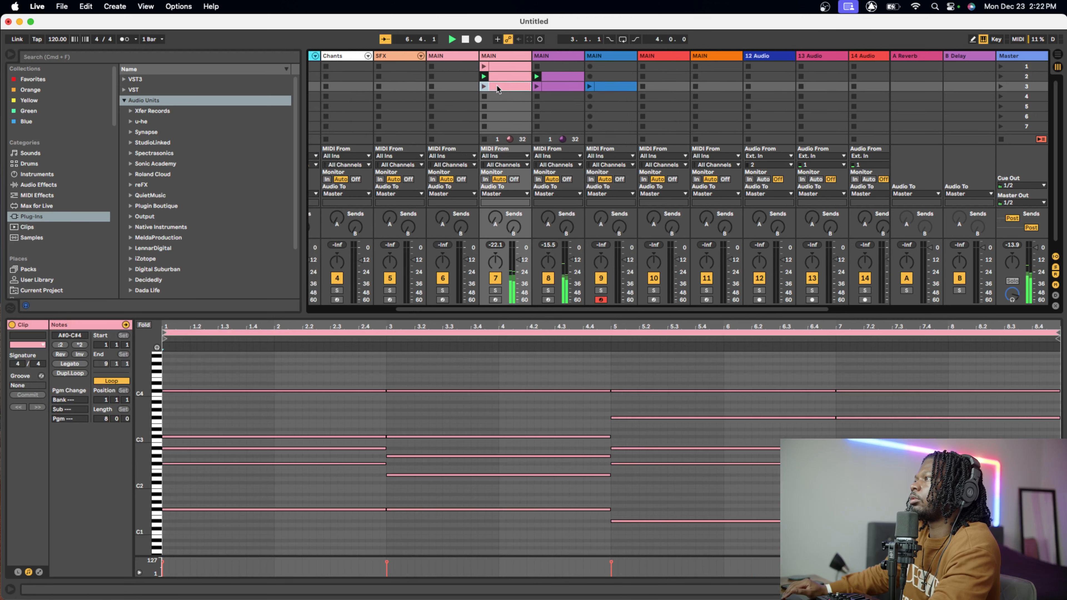
{"action": "left_click_drag", "start_coordinate": [499, 89], "coordinate": [460, 89]}
{"action": "left_click", "coordinate": [1000, 88]}
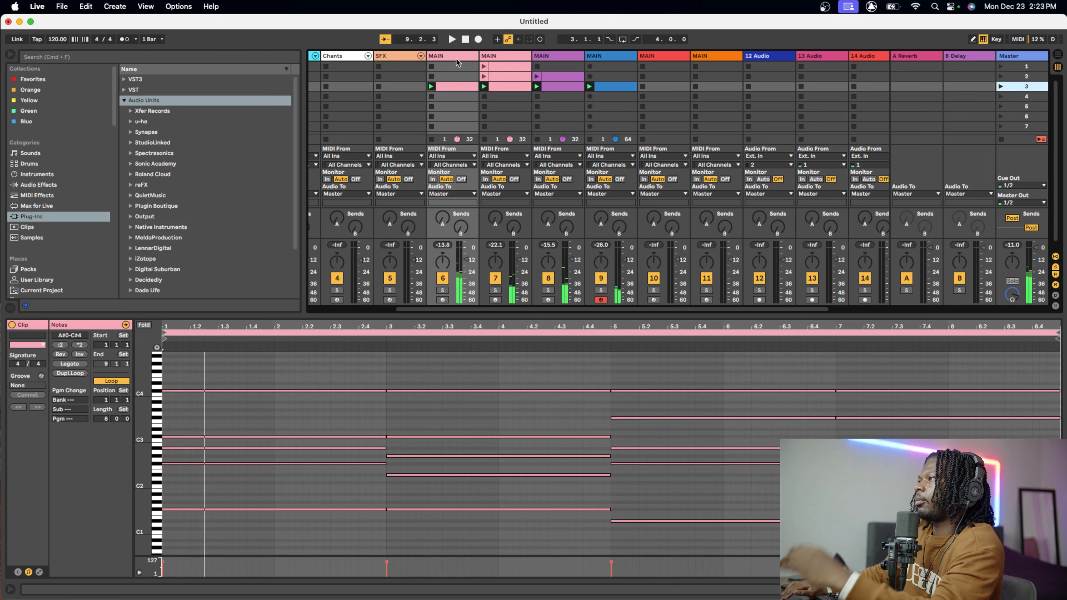
- Select track 6's copied chord clip and solo tracks 6 and 7 together
{"action": "left_click", "coordinate": [453, 74]}
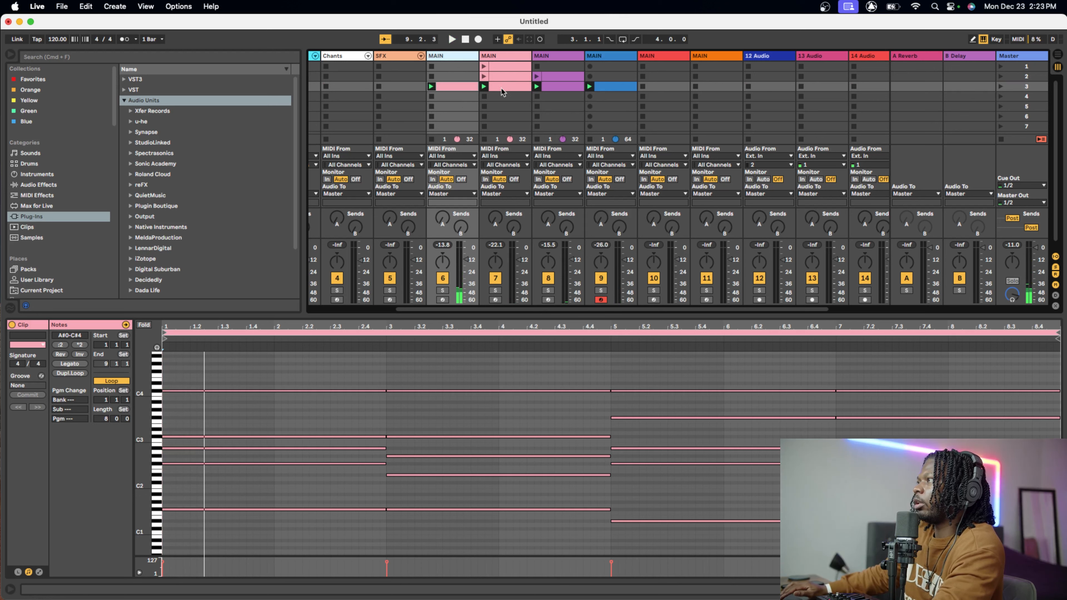
{"action": "left_click", "coordinate": [500, 59]}
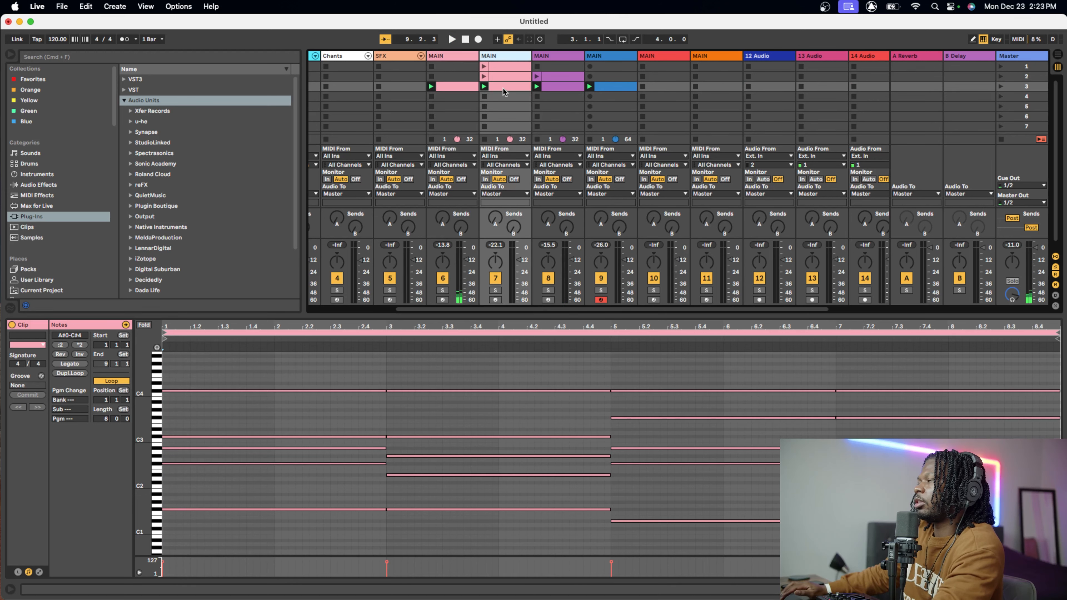
{"action": "left_click", "coordinate": [452, 87]}
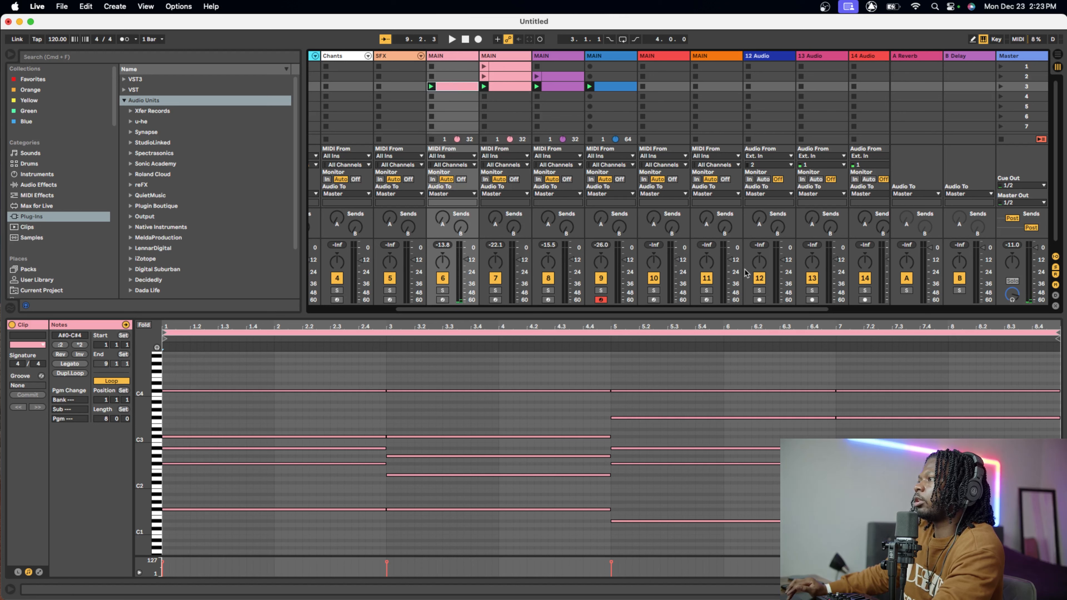
{"action": "left_click", "coordinate": [495, 291]}
{"action": "left_click", "coordinate": [442, 291], "text": "super"}
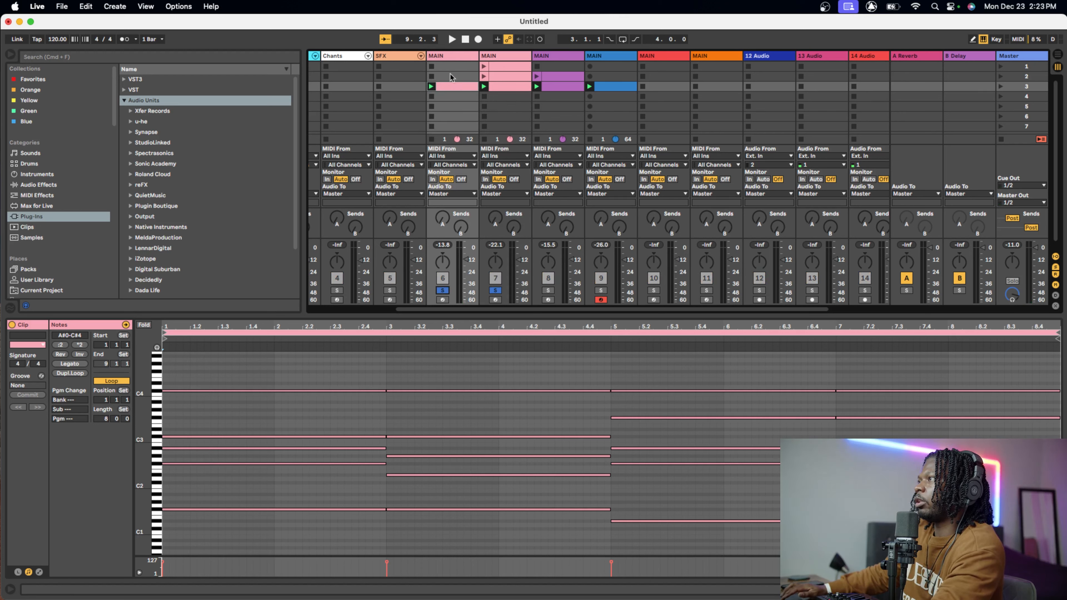
- Open track 6's ANA 2 synth in its preset browser and filter the presets to the Pads category
{"action": "key", "text": "shift+Tab"}
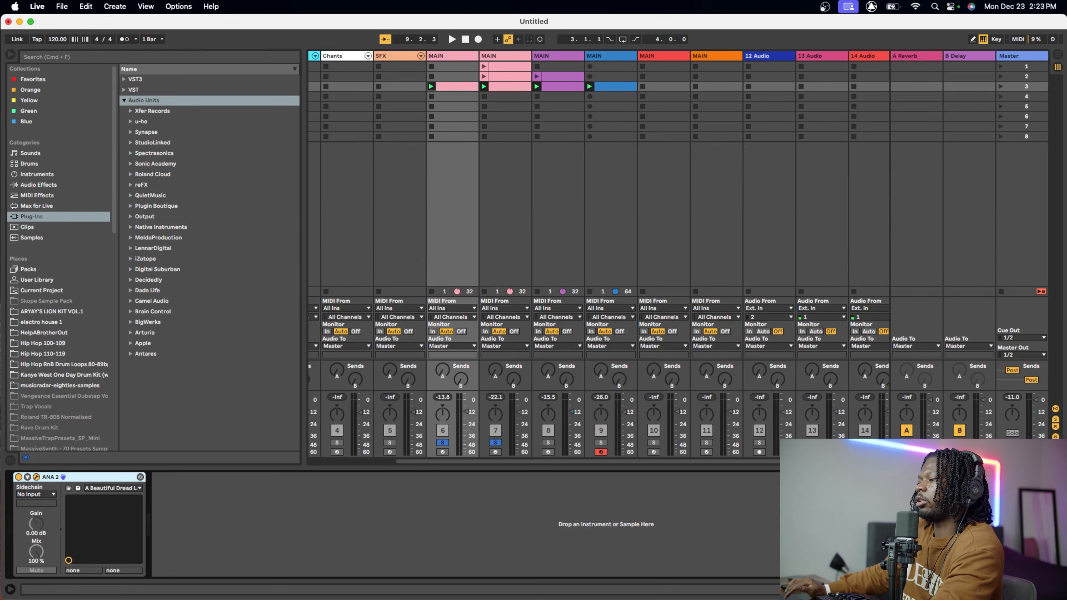
{"action": "left_click", "coordinate": [37, 477]}
{"action": "left_click_drag", "start_coordinate": [390, 306], "coordinate": [684, 108]}
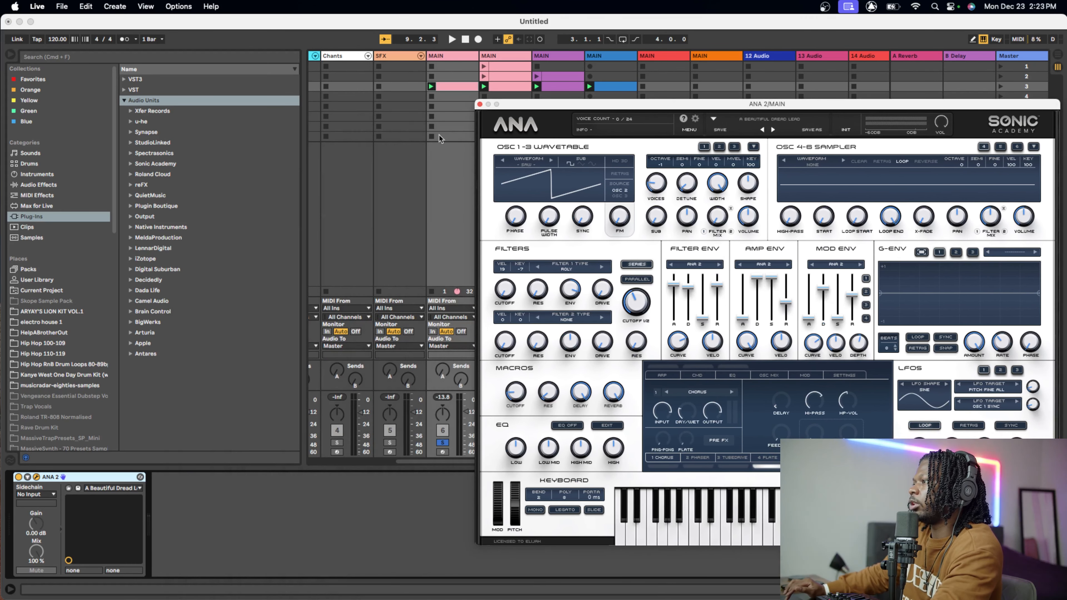
{"action": "left_click", "coordinate": [770, 120]}
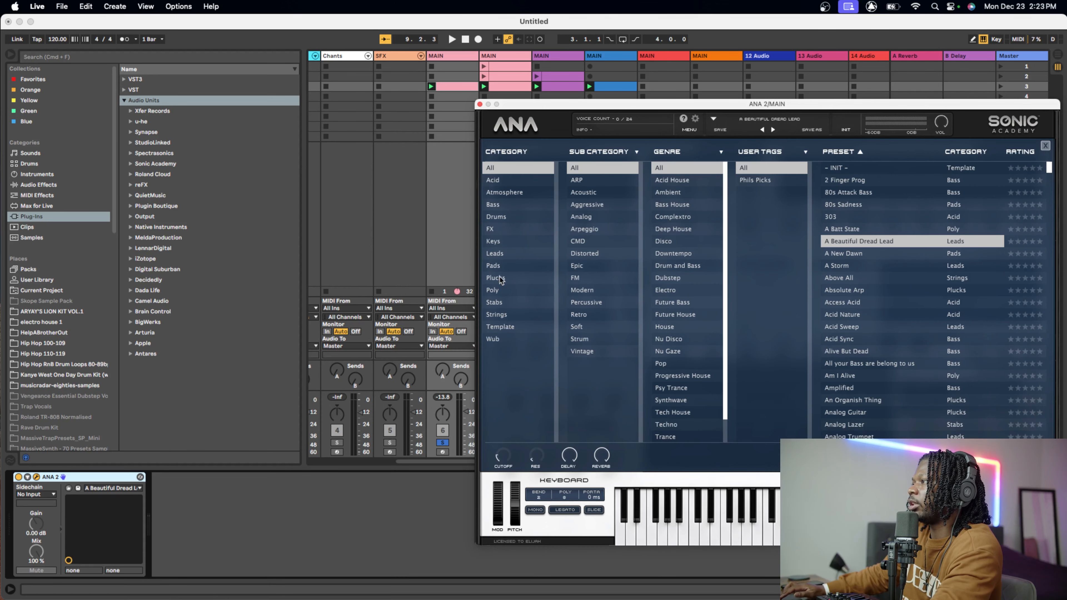
{"action": "left_click", "coordinate": [495, 266]}
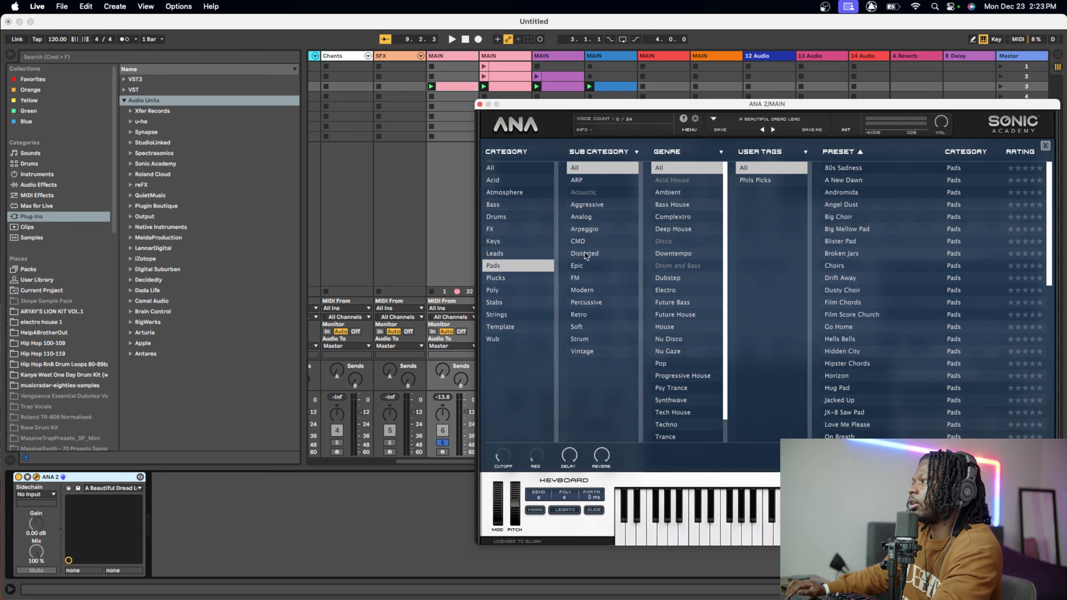
- Audition the Angel Dust, Andromida, Blister Pad, Broken Jars, Choirs and Drift Away pads with the chord clip
{"action": "left_click", "coordinate": [856, 205]}
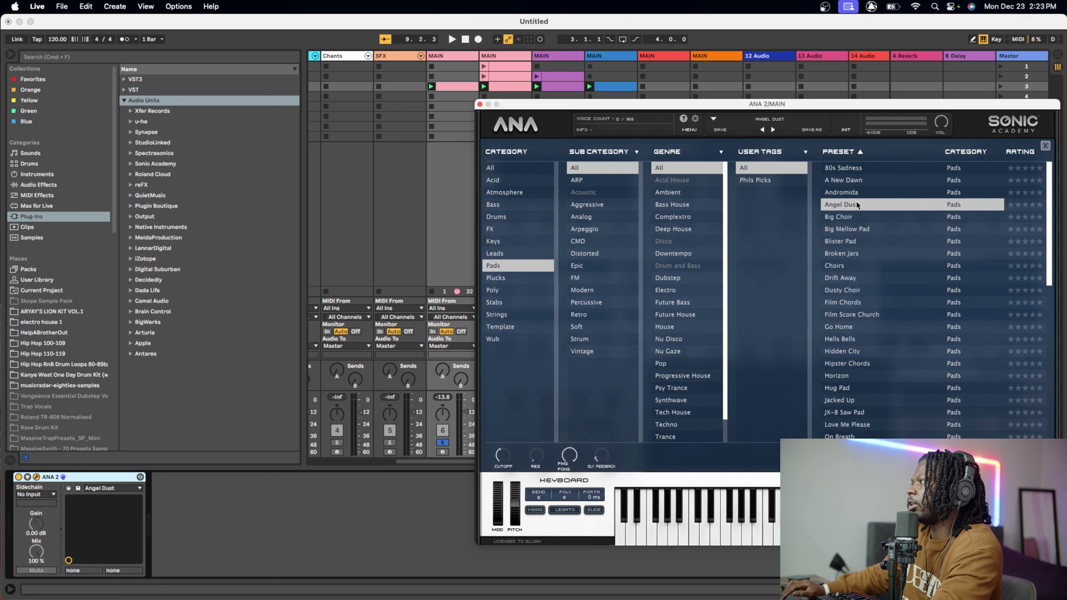
{"action": "left_click", "coordinate": [861, 192]}
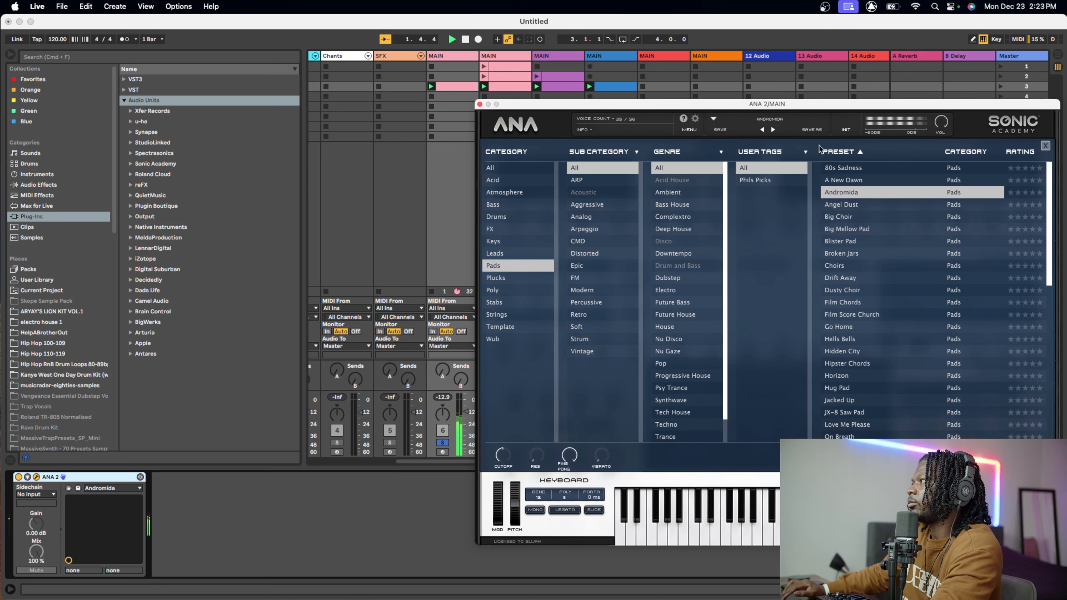
{"action": "left_click_drag", "start_coordinate": [827, 111], "coordinate": [740, 122]}
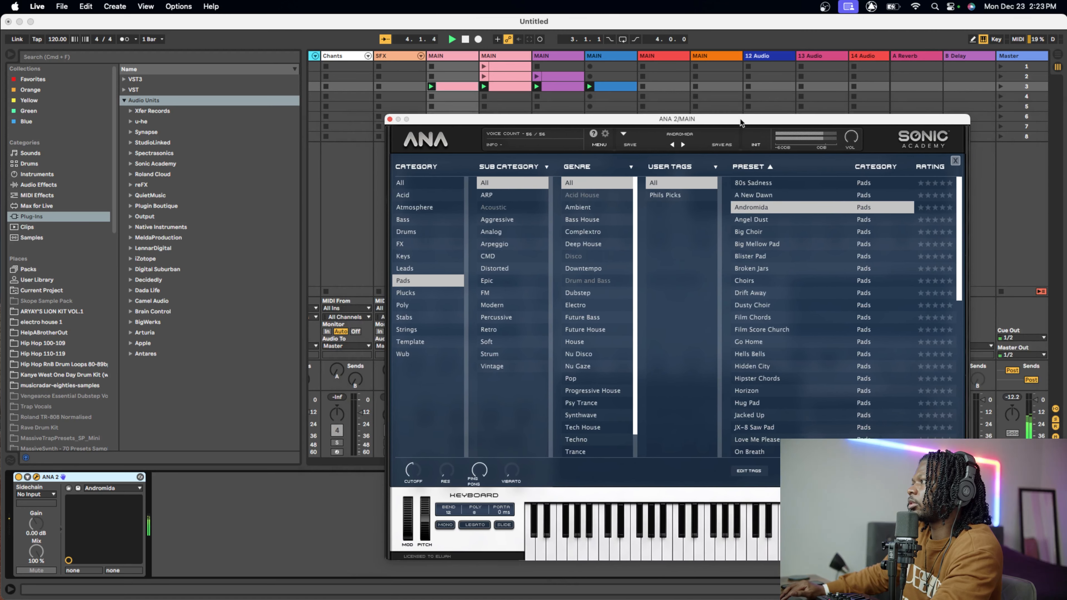
{"action": "left_click", "coordinate": [756, 257]}
{"action": "left_click", "coordinate": [753, 269]}
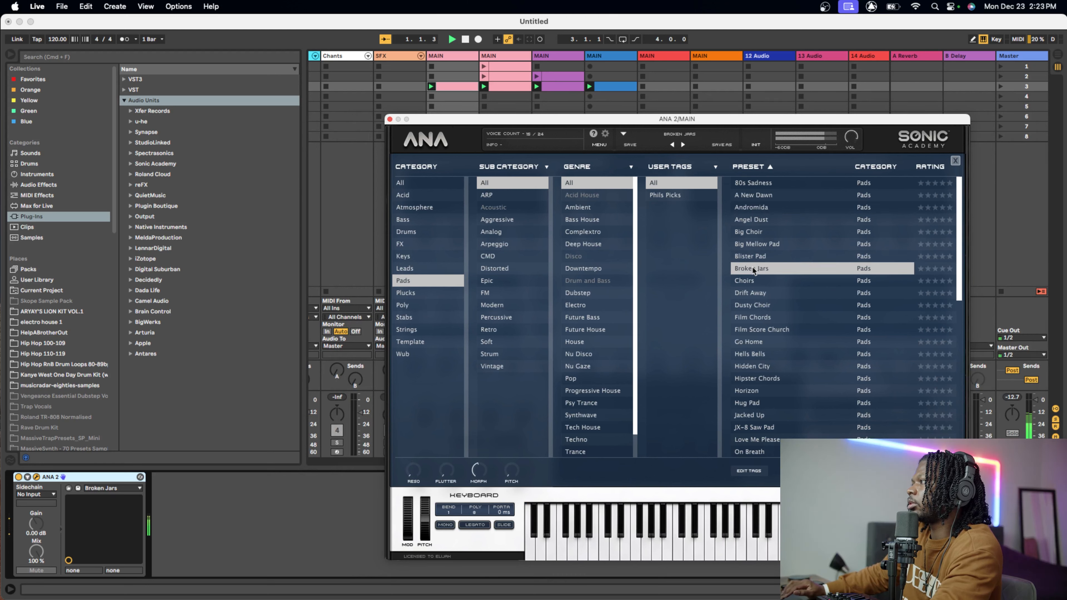
{"action": "left_click", "coordinate": [753, 281]}
{"action": "left_click", "coordinate": [757, 294]}
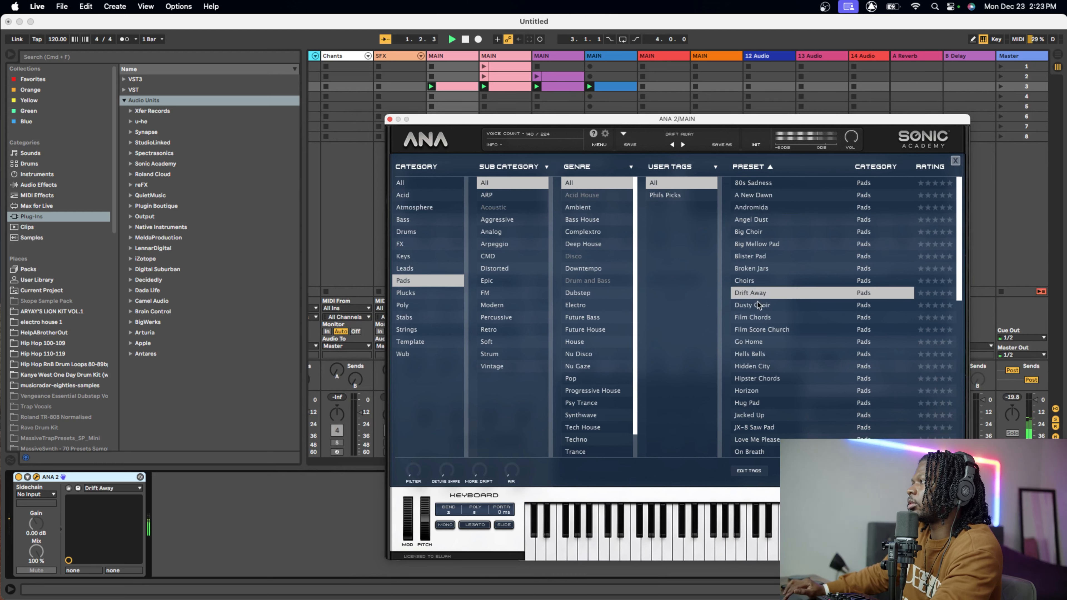
- Audition the Dusty Choir, Film Chords, Film Score Church, Go Home and Hells Bells pads with the chord clip
{"action": "left_click", "coordinate": [758, 306]}
{"action": "scroll", "coordinate": [759, 306], "scroll_direction": "down", "scroll_amount": 3}
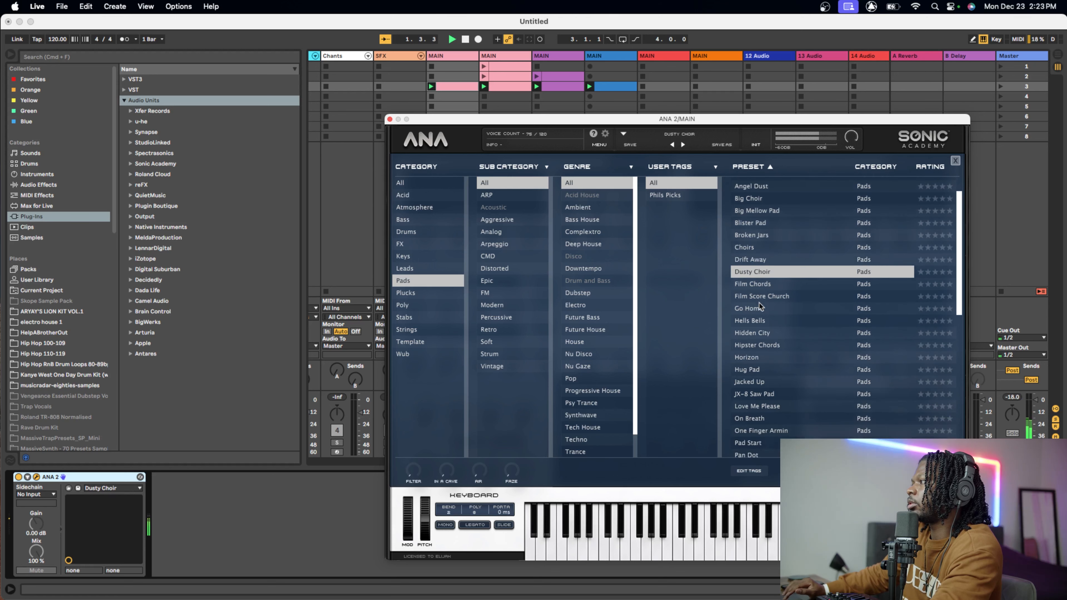
{"action": "left_click", "coordinate": [756, 284]}
{"action": "left_click", "coordinate": [759, 296]}
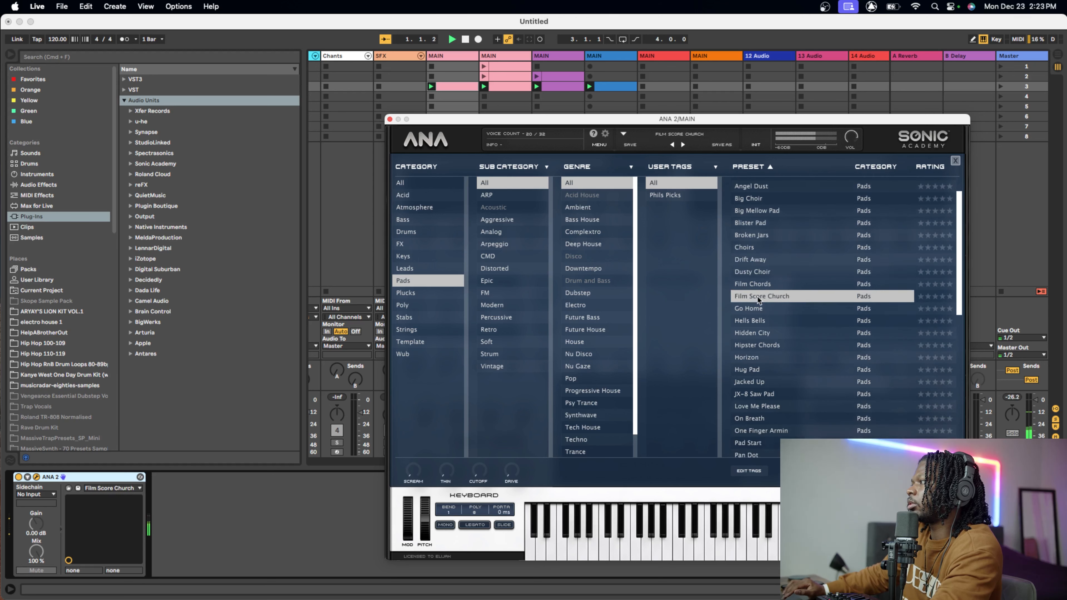
{"action": "left_click", "coordinate": [760, 309]}
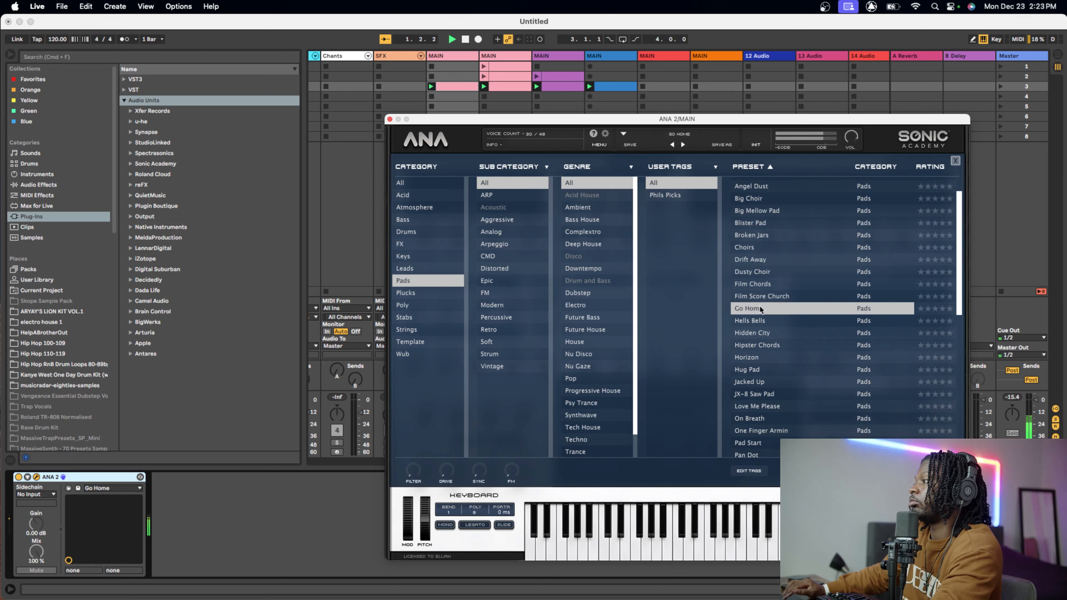
{"action": "left_click", "coordinate": [757, 321]}
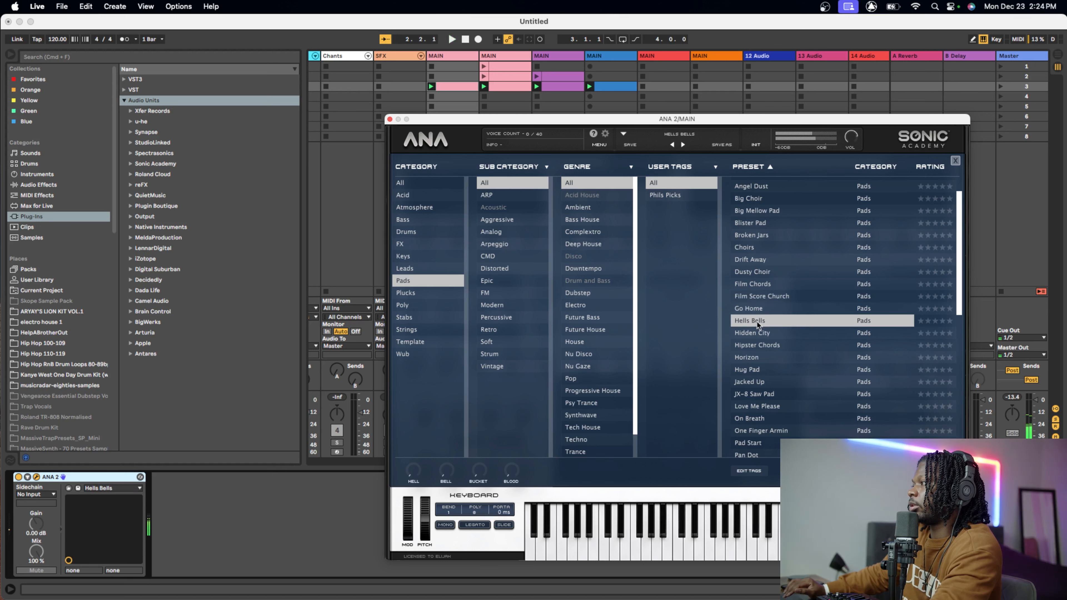
- Audition the Hidden City and Hipster Chords pads, load Horizon as track 6's sound and close the synth window
{"action": "left_click", "coordinate": [758, 333]}
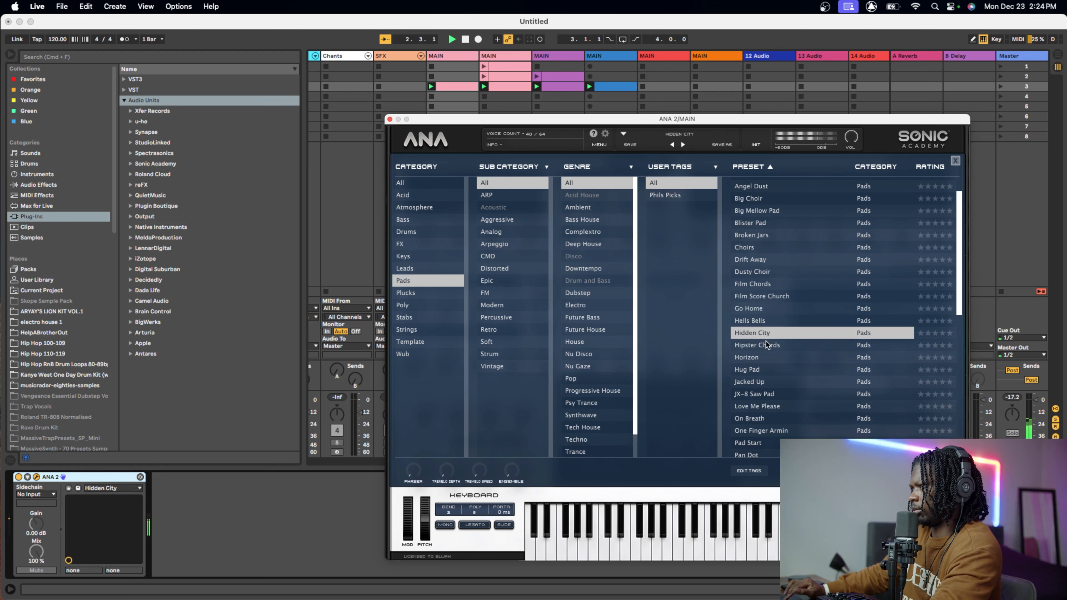
{"action": "left_click", "coordinate": [767, 345]}
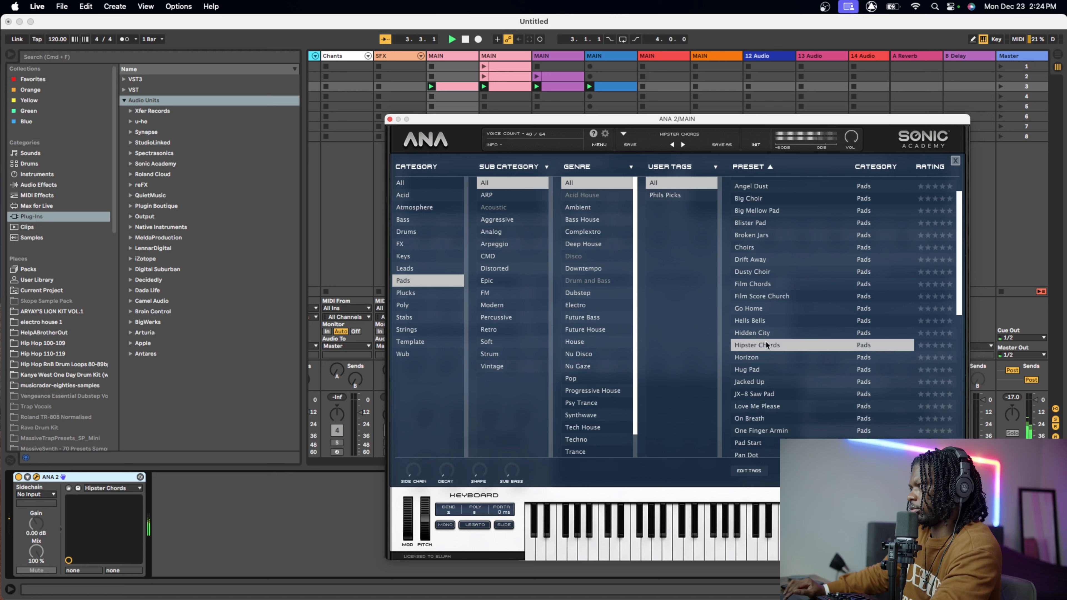
{"action": "left_click", "coordinate": [759, 357]}
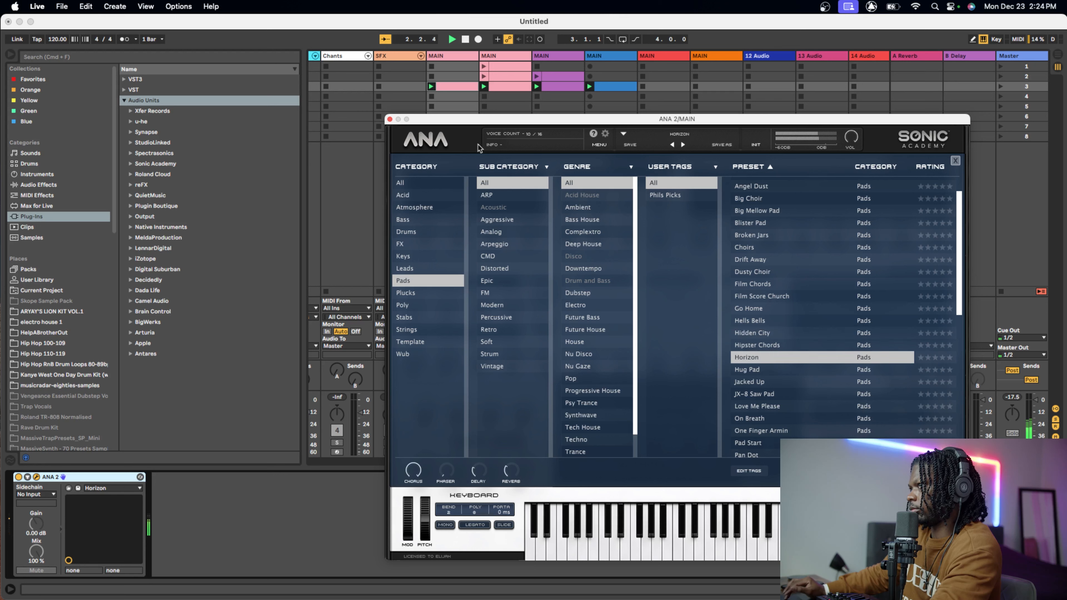
{"action": "left_click", "coordinate": [389, 119]}
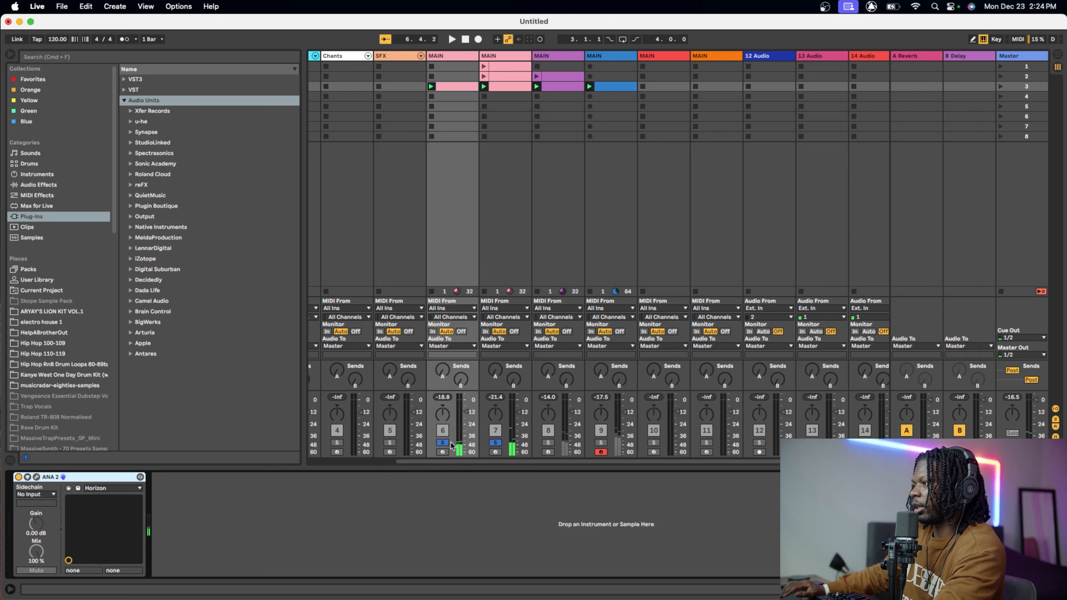
- Unsolo track 7 so only the pad plays, and add an EQ Eight found by searching "eq" to track 6
{"action": "left_click", "coordinate": [495, 442]}
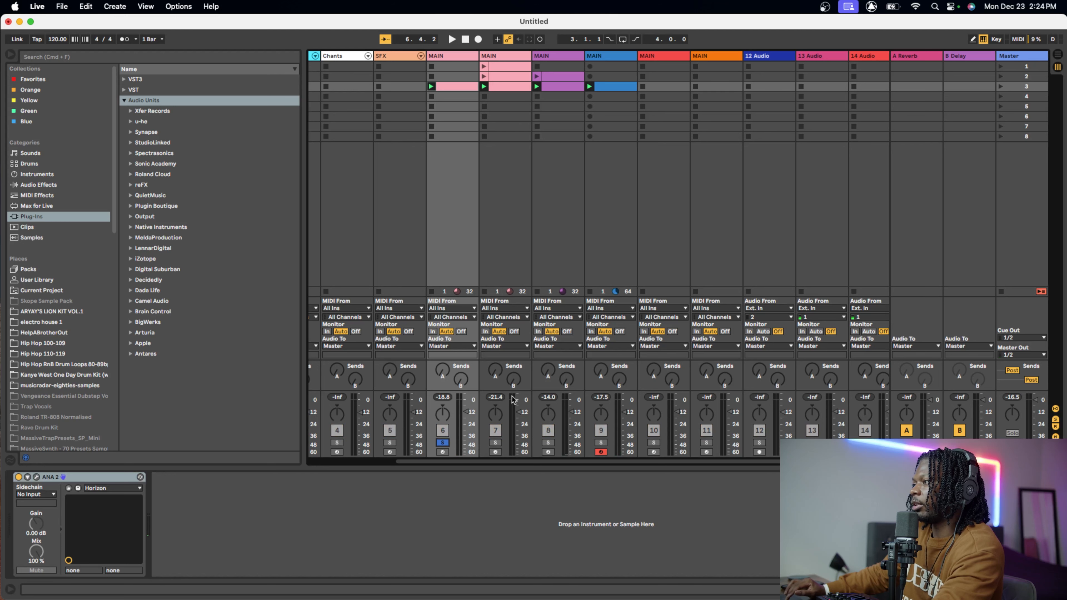
{"action": "key", "text": "space"}
{"action": "left_click", "coordinate": [84, 57]}
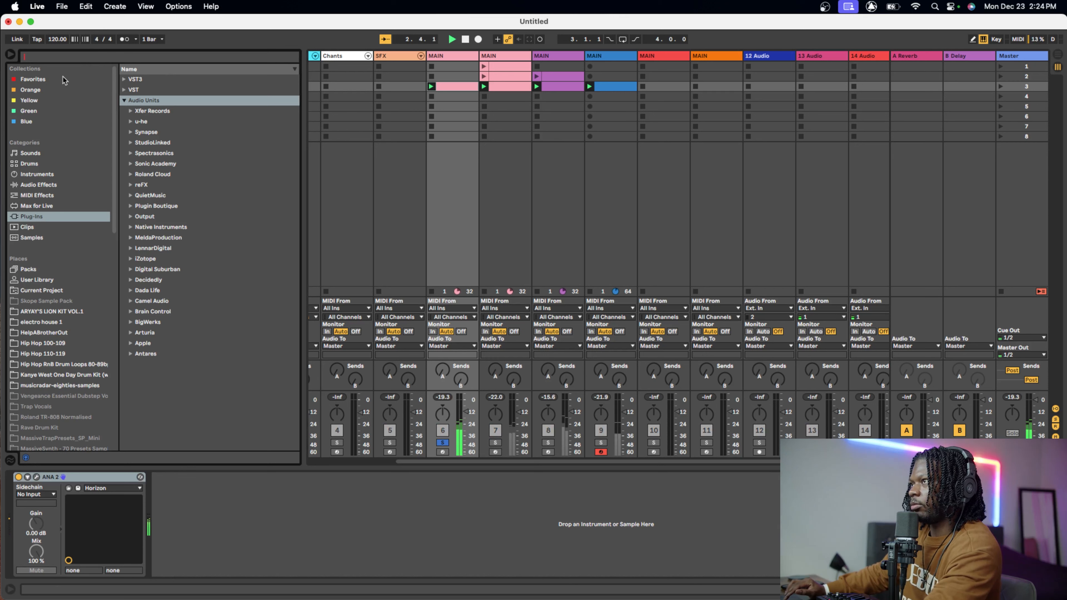
{"action": "type", "text": "eq"}
{"action": "left_click", "coordinate": [33, 248]}
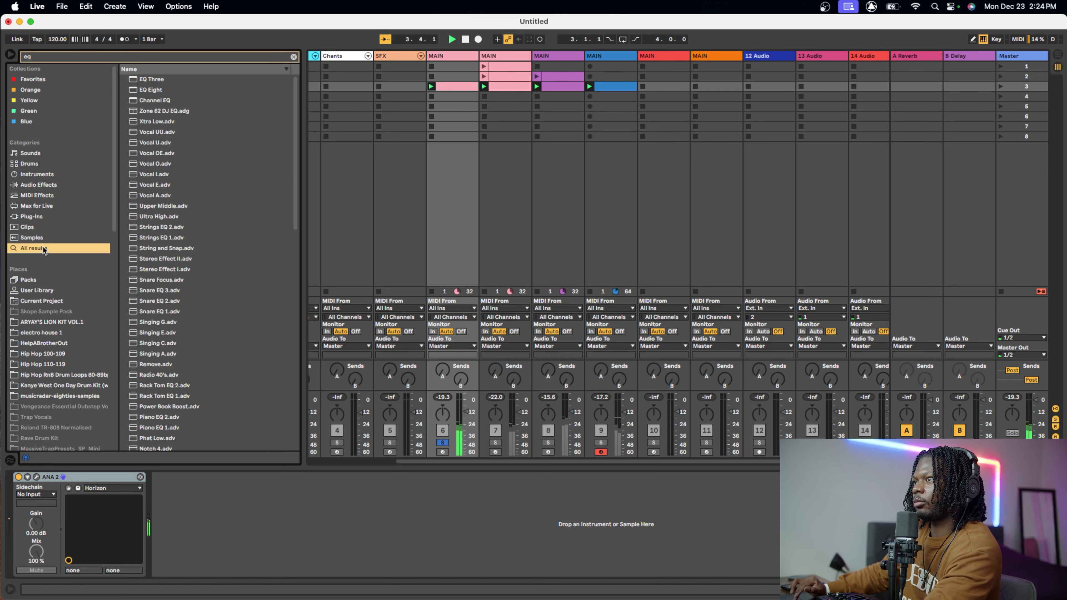
{"action": "double_click", "coordinate": [155, 90]}
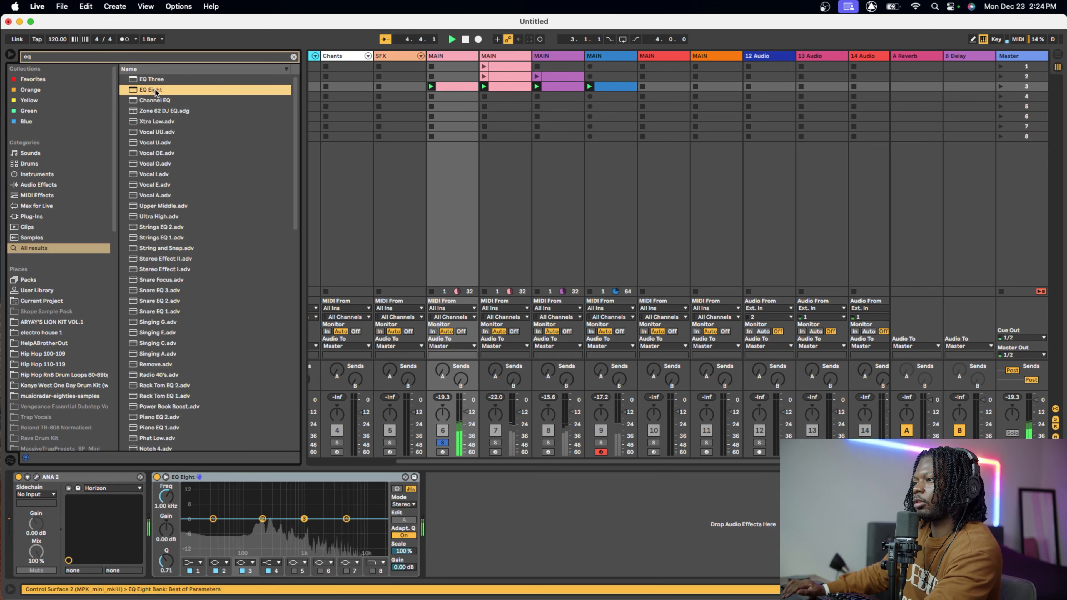
- Shape the pad's EQ Eight with a low cut at 19.8 Hz, Q 0.97, and a -10.0 dB high shelf at 3.91 kHz
{"action": "left_click", "coordinate": [194, 570]}
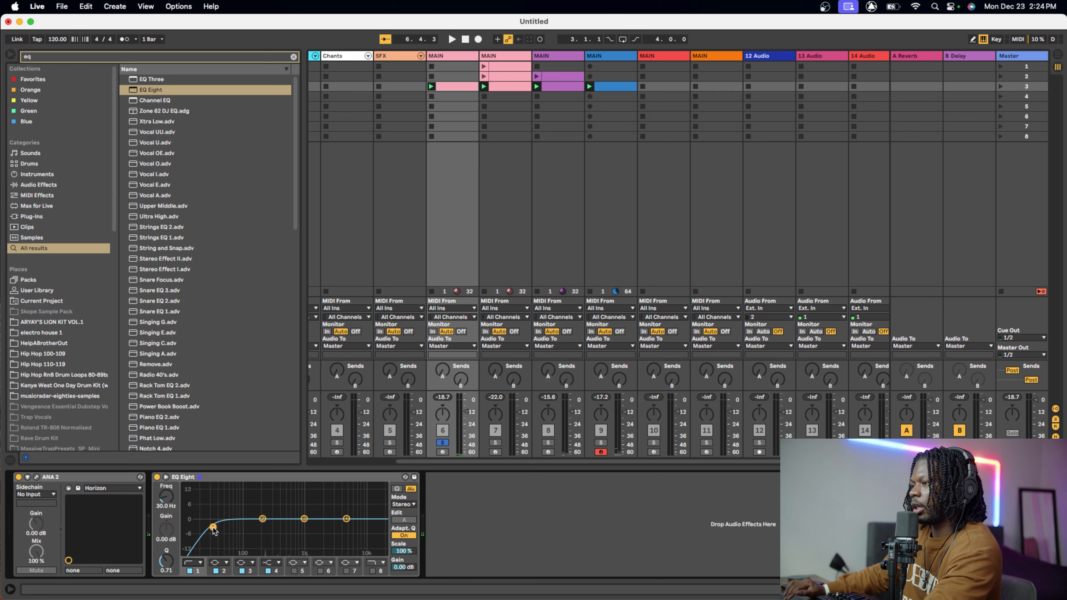
{"action": "left_click_drag", "start_coordinate": [207, 526], "coordinate": [201, 523]}
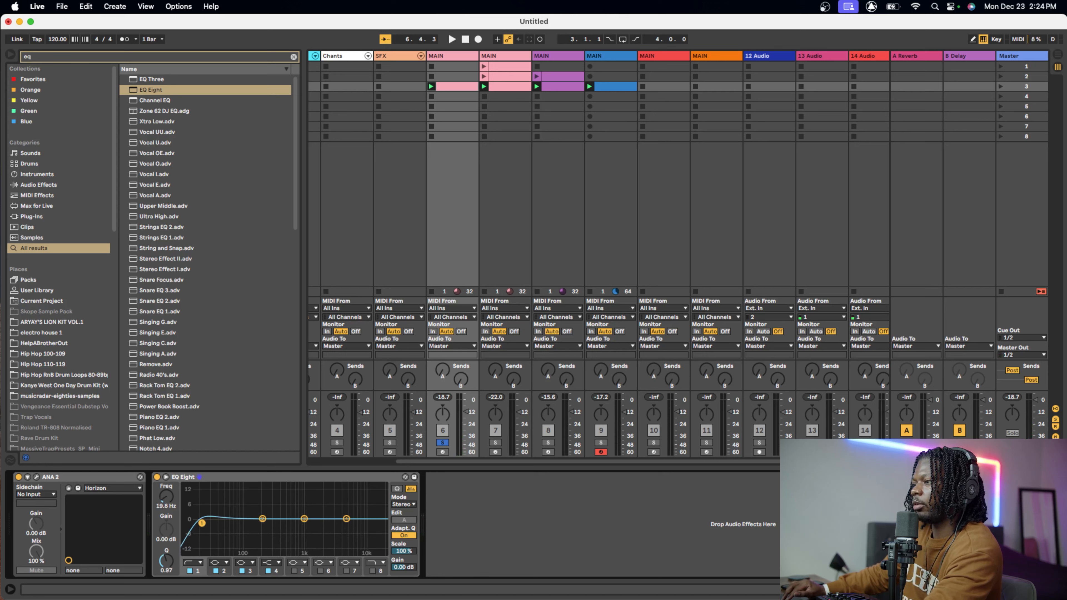
{"action": "key", "text": "space"}
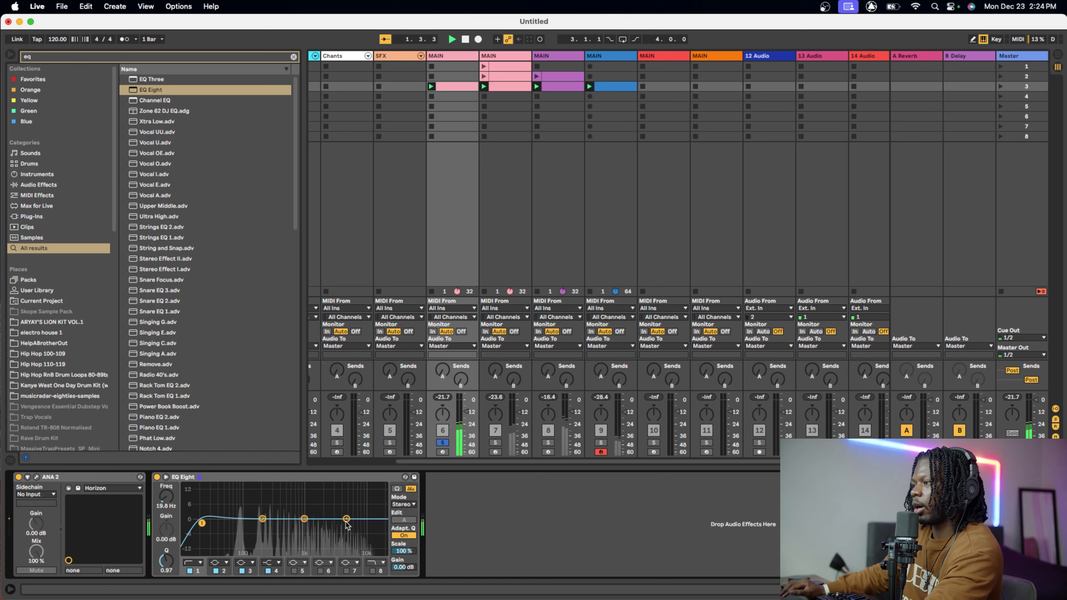
{"action": "left_click_drag", "start_coordinate": [345, 521], "coordinate": [339, 532]}
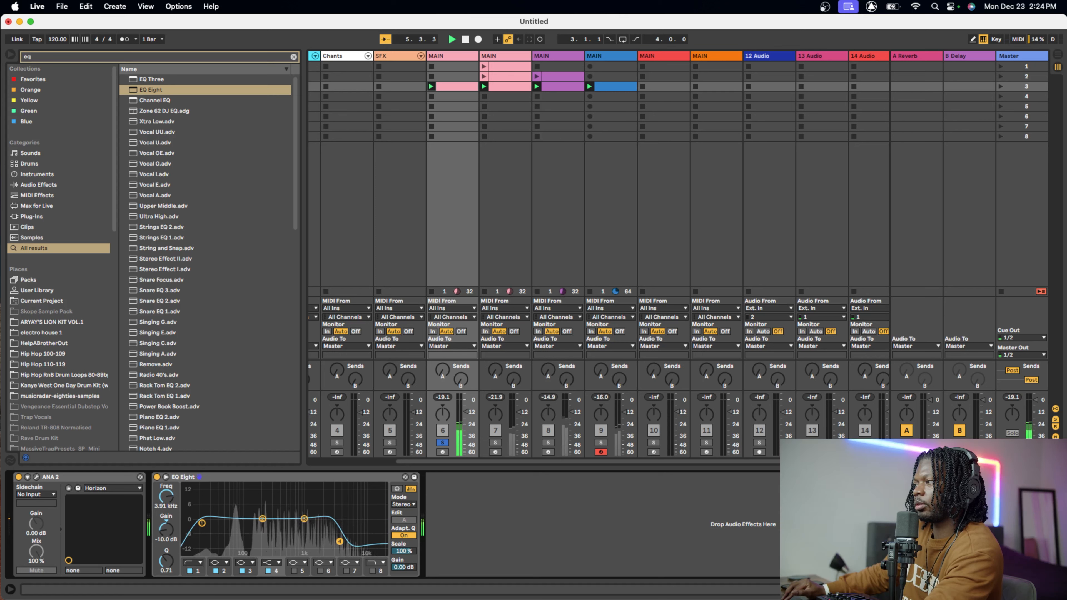
- Listen to the pad together with track 7, unsolo both tracks to hear all parts, and clear the browser search
{"action": "left_click", "coordinate": [495, 443]}
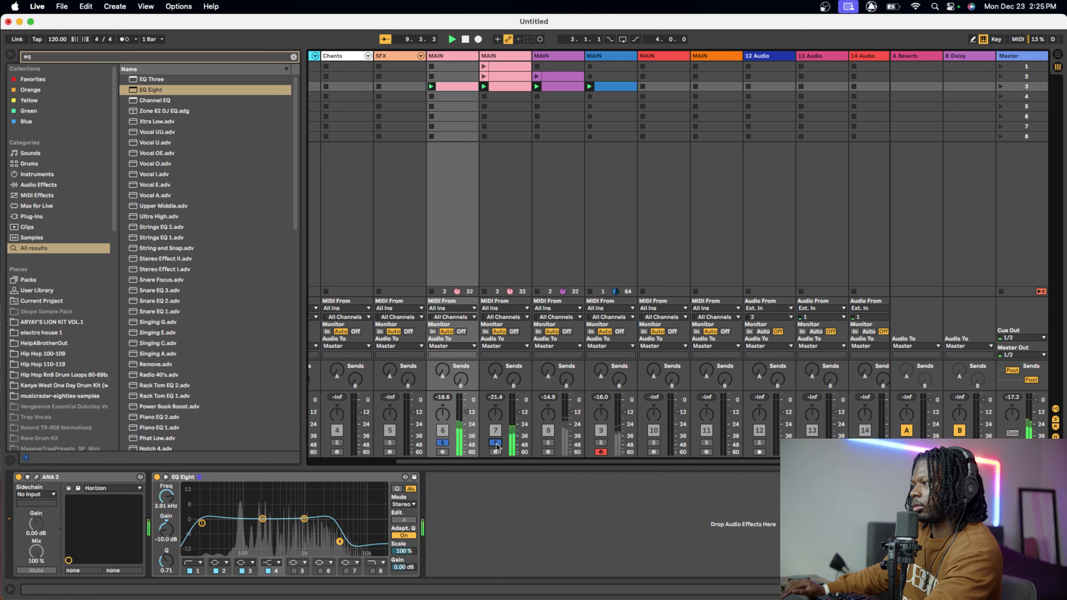
{"action": "left_click", "coordinate": [495, 442]}
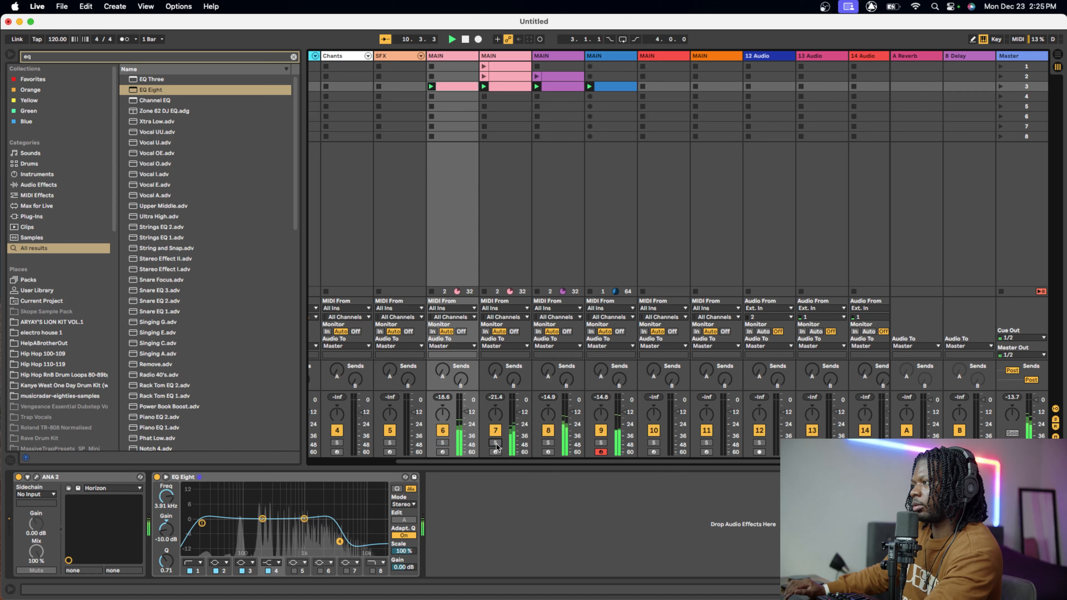
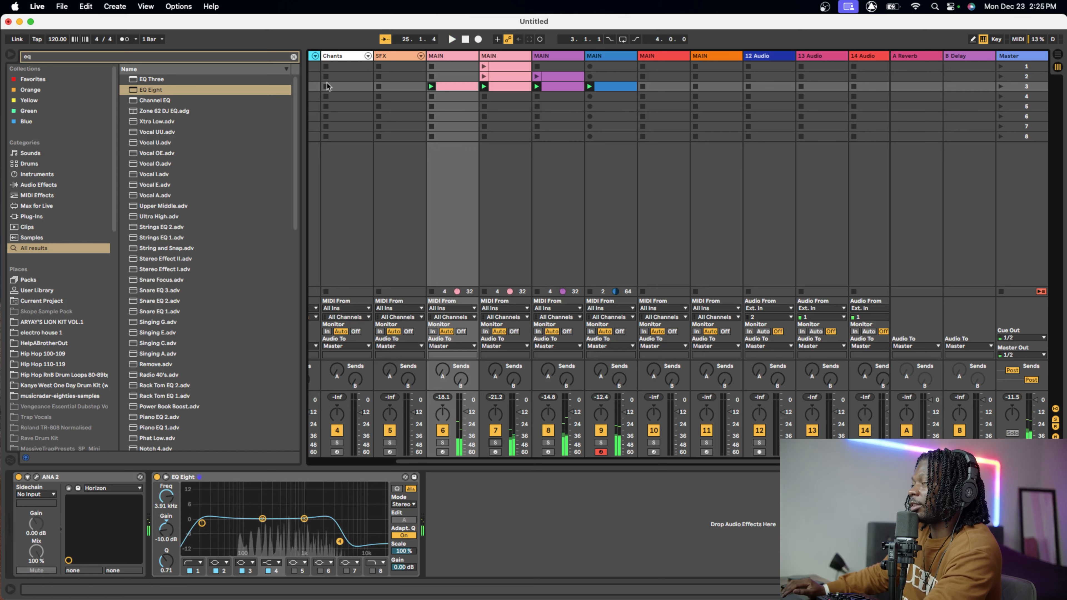
{"action": "left_click", "coordinate": [294, 58]}
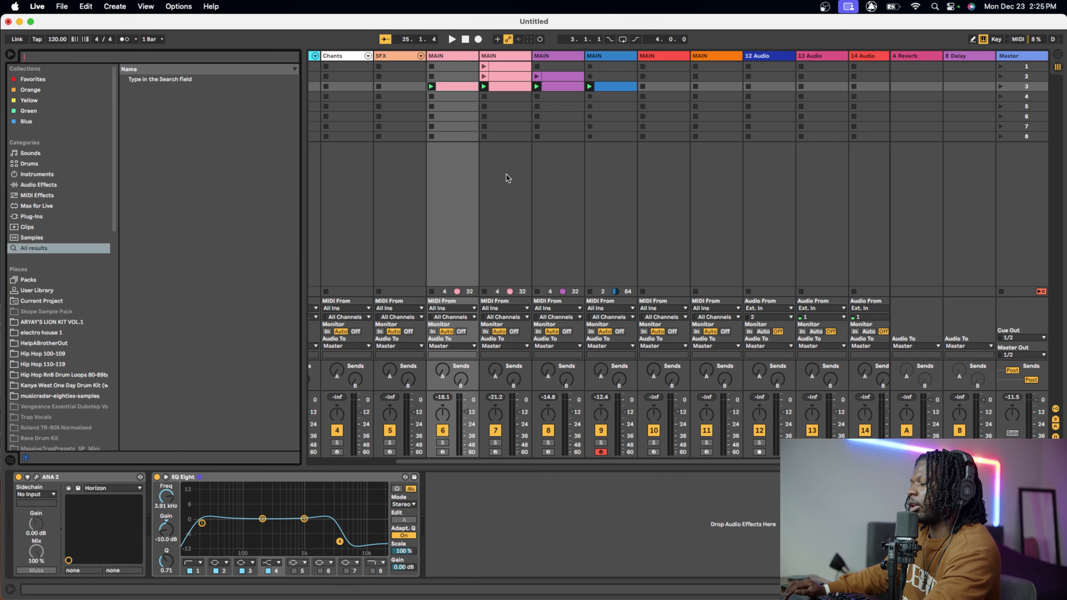
- Save the Live Set as "In The Clouds 120BPM" in the 2024 projects folder
{"action": "key", "text": "super+s"}
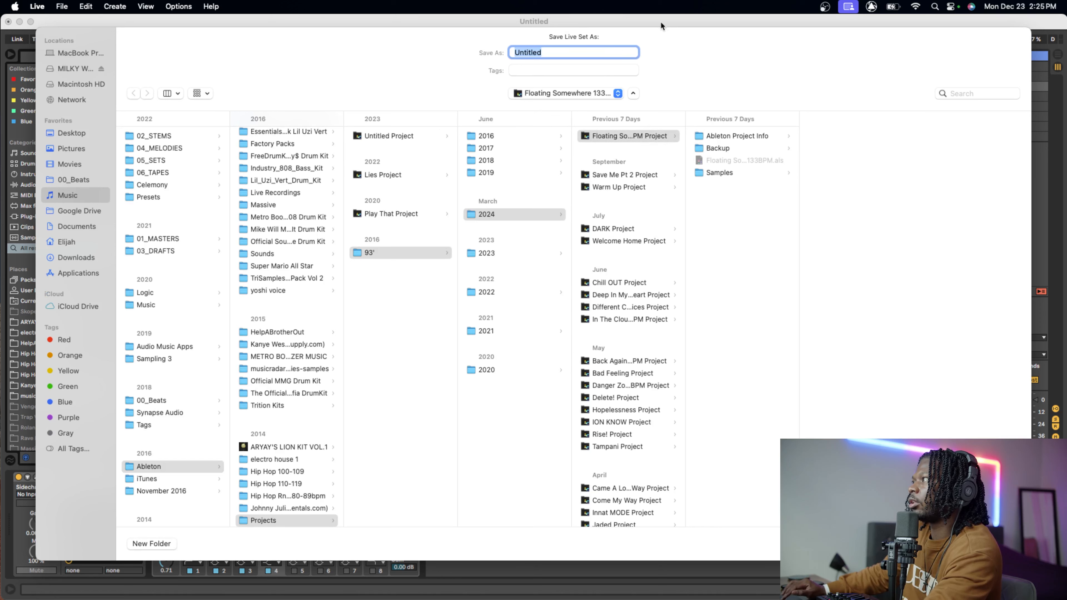
{"action": "mouse_move", "coordinate": [660, 21]}
{"action": "left_mouse_down"}
{"action": "mouse_move", "coordinate": [622, 48]}
{"action": "mouse_move", "coordinate": [656, 40]}
{"action": "left_mouse_up"}
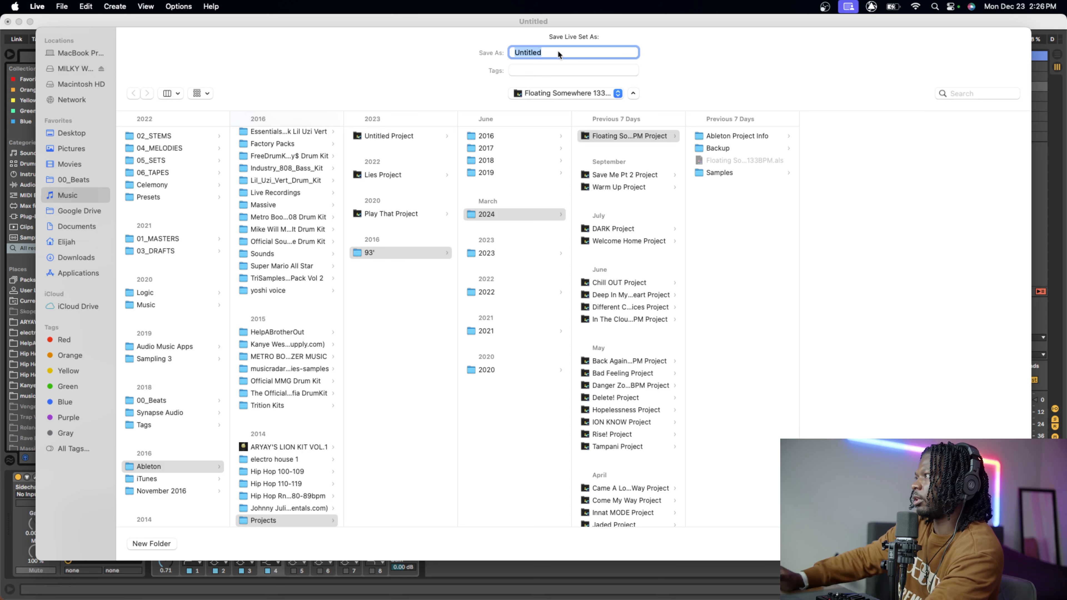
{"action": "left_click", "coordinate": [600, 93]}
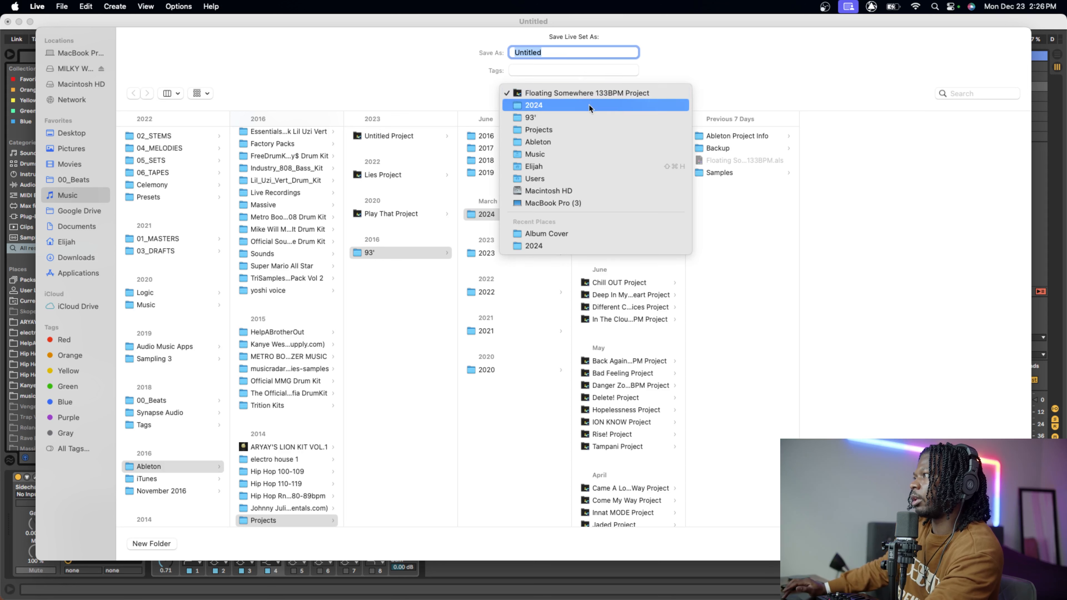
{"action": "left_click", "coordinate": [588, 105]}
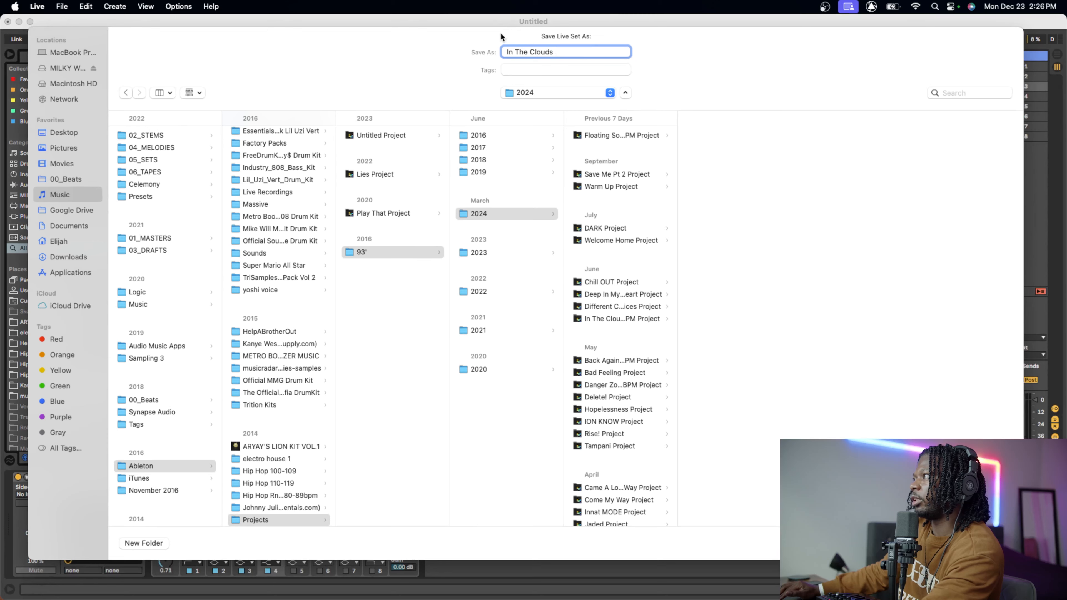
{"action": "type", "text": "12"}
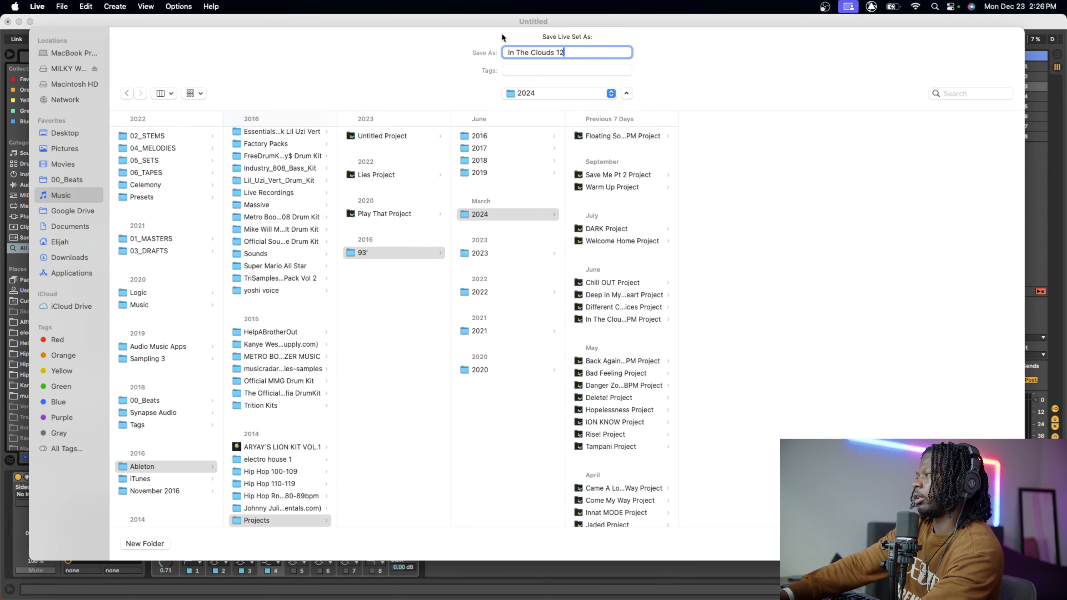
{"action": "type", "text": "0BPM"}
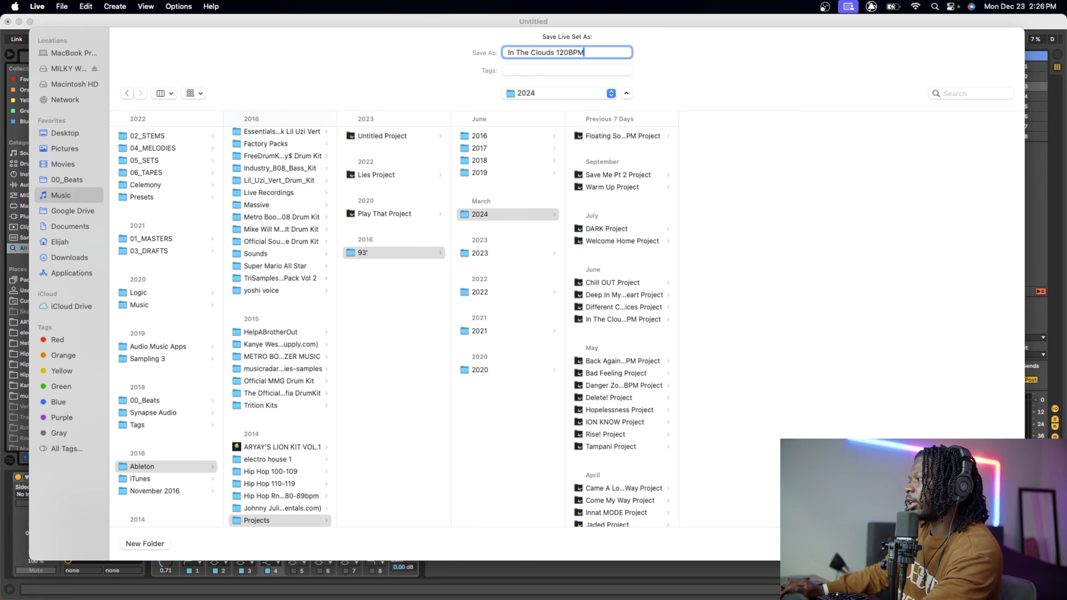
{"action": "key", "text": "Return"}
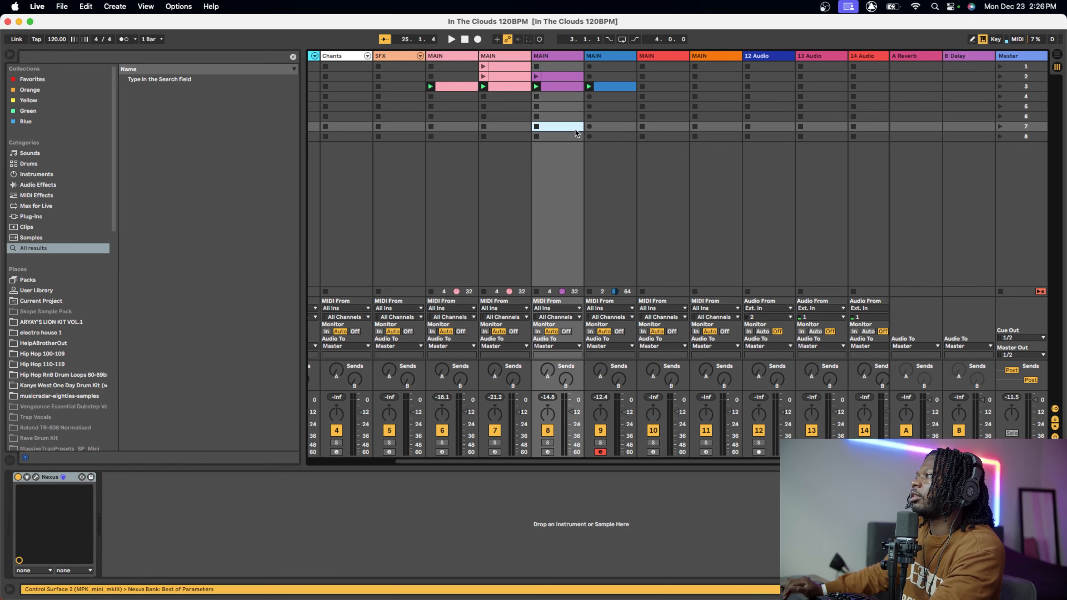
- Launch scene 3, arm the empty track 10 and open a new Omnisphere on it
{"action": "left_click", "coordinate": [591, 166]}
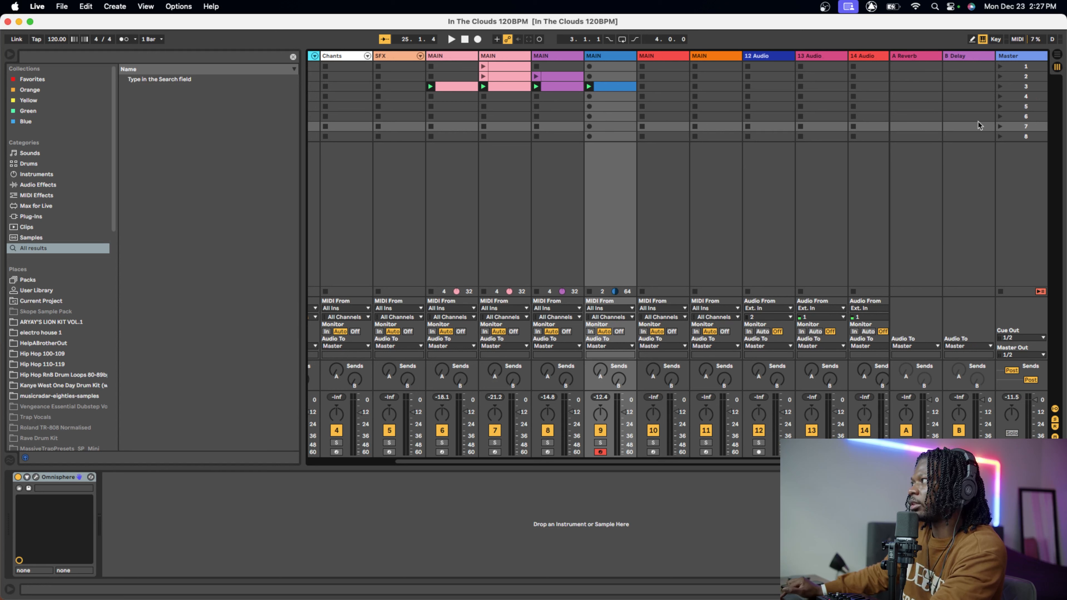
{"action": "left_click", "coordinate": [999, 87]}
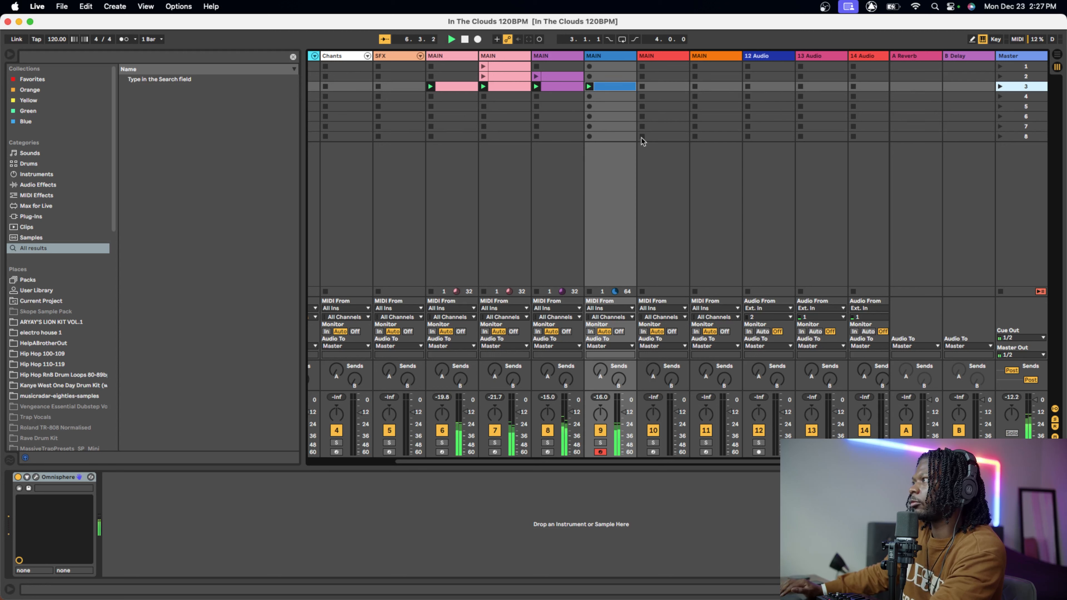
{"action": "left_click", "coordinate": [656, 55]}
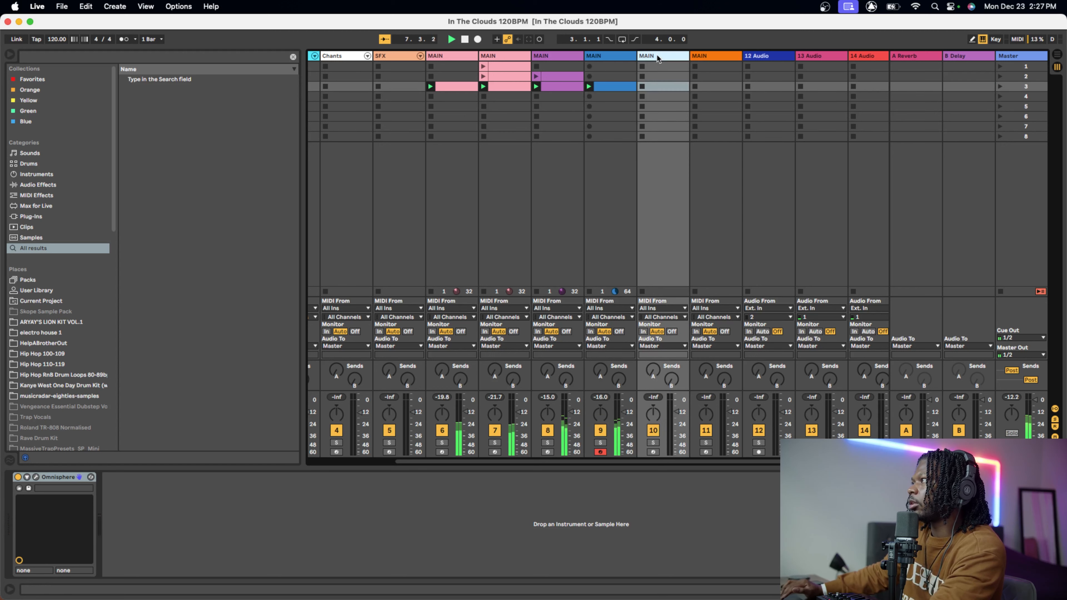
{"action": "left_click", "coordinate": [652, 452]}
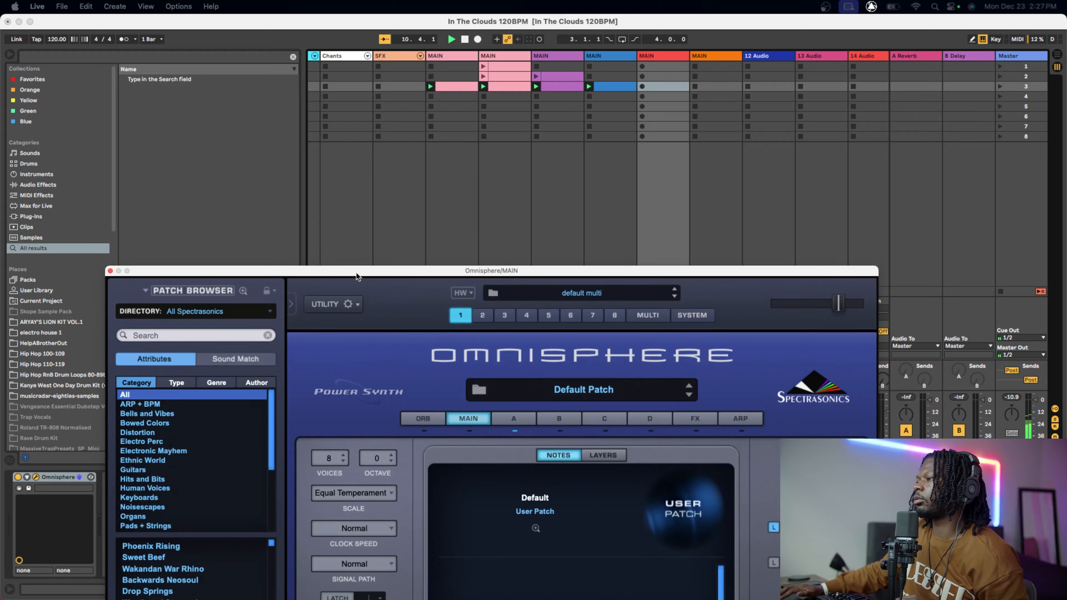
{"action": "left_click_drag", "start_coordinate": [357, 273], "coordinate": [321, 86]}
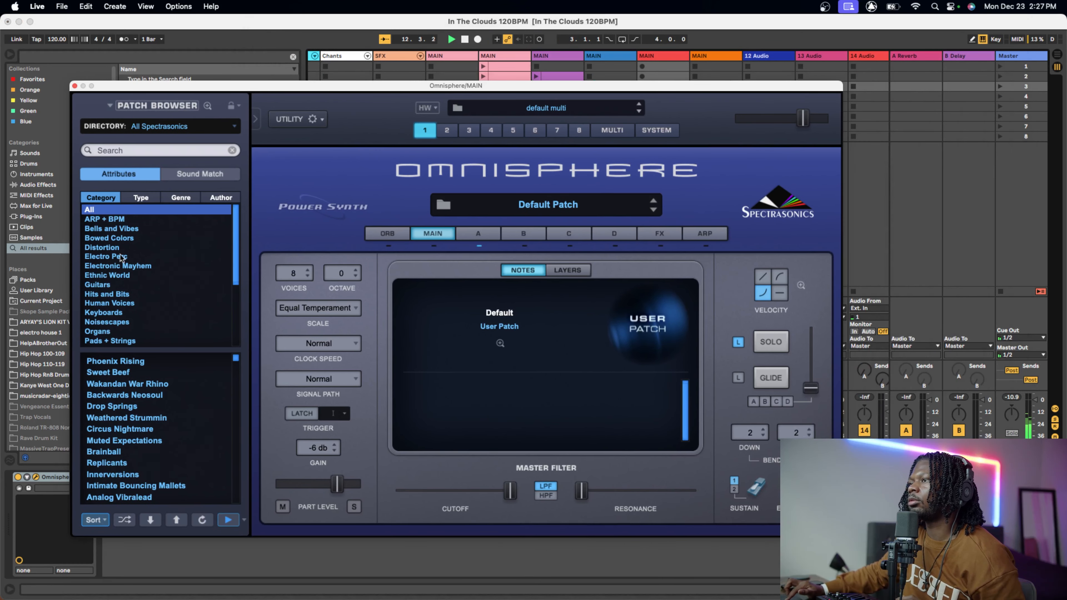
- Filter the Omnisphere patches to Human Voices and audition Boys Choir Ahs ^, Boys Choir Ahs - f and Boys Choir Ah-Eh-Ee-Oo
{"action": "left_click", "coordinate": [118, 304]}
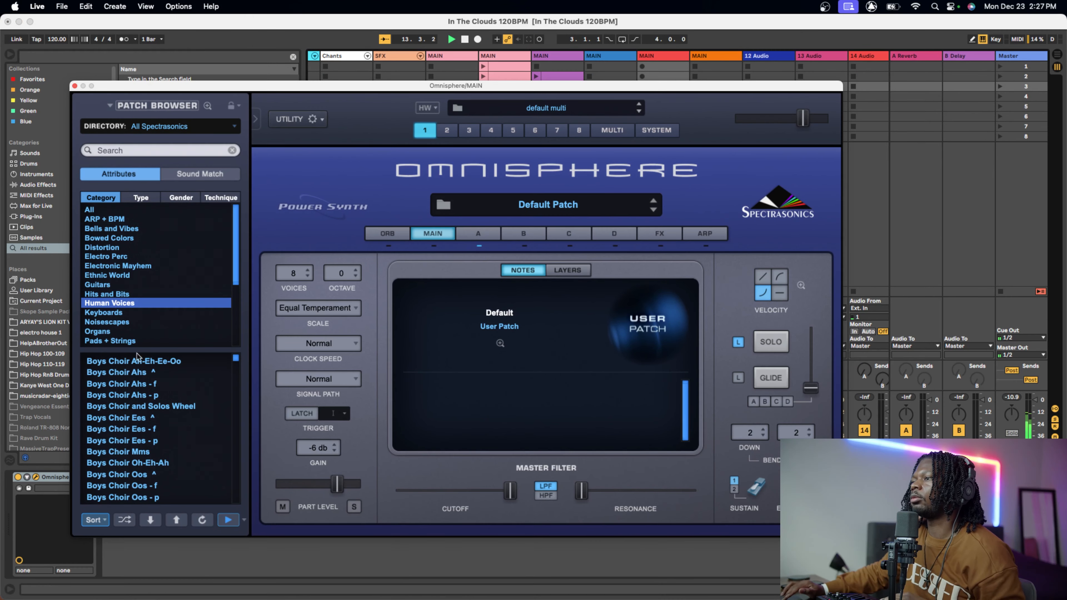
{"action": "left_click", "coordinate": [140, 373]}
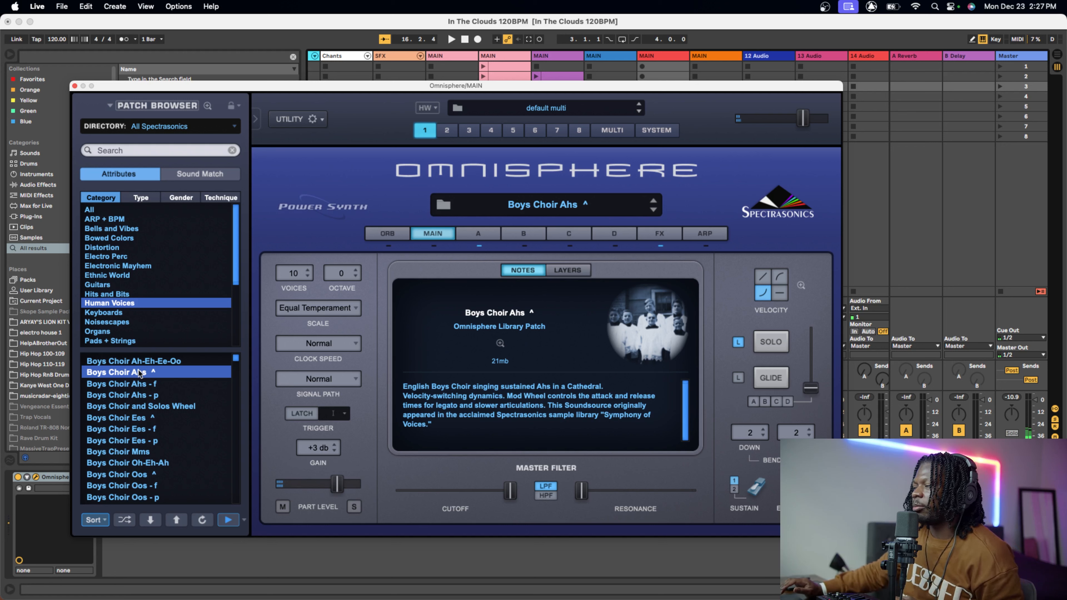
{"action": "left_click", "coordinate": [147, 383]}
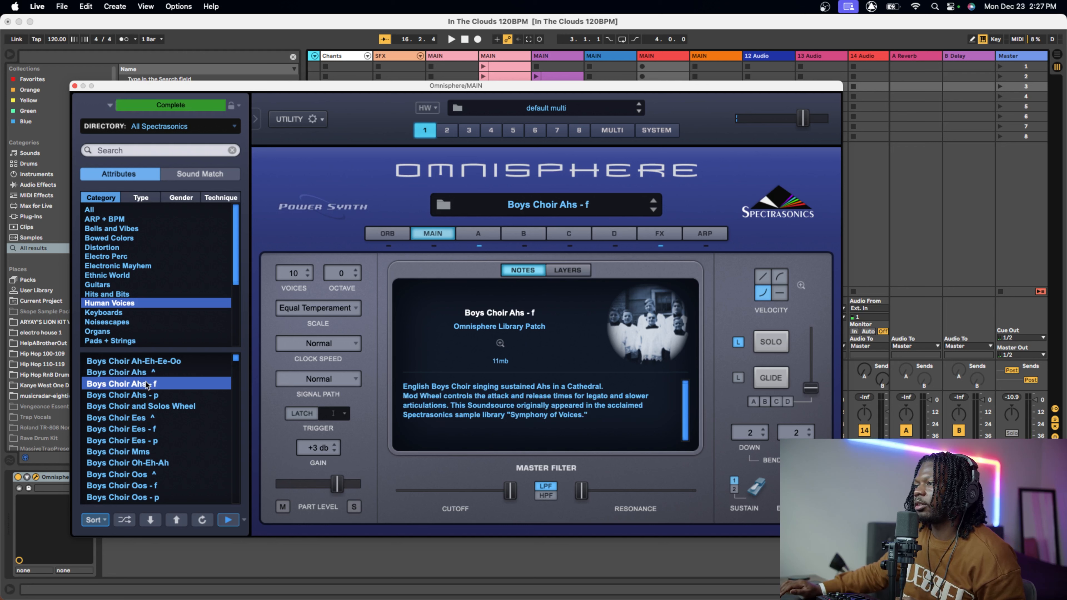
{"action": "left_click", "coordinate": [142, 373]}
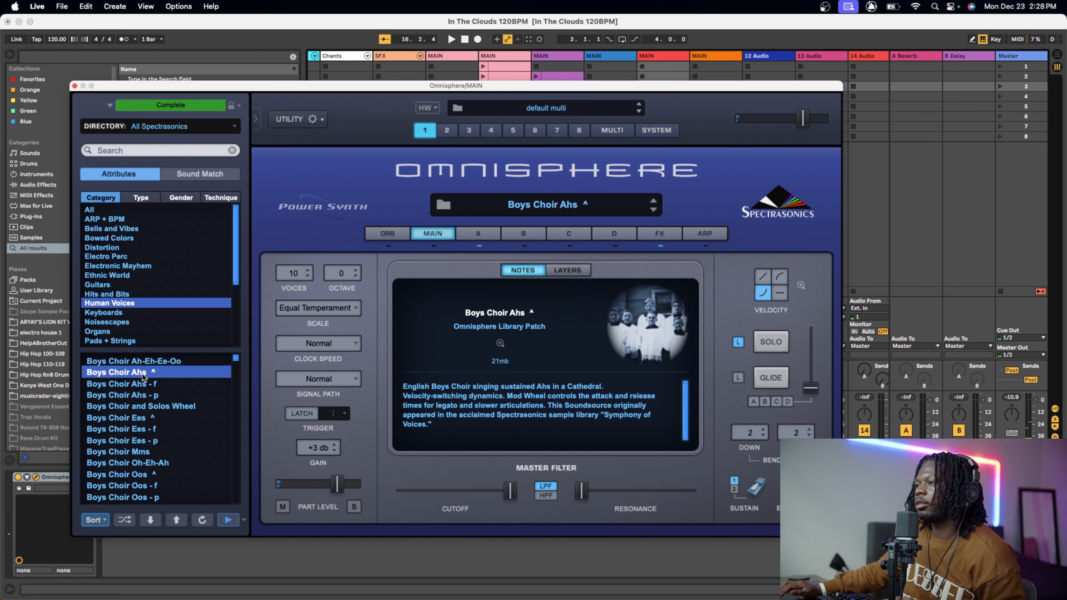
{"action": "left_click", "coordinate": [143, 362]}
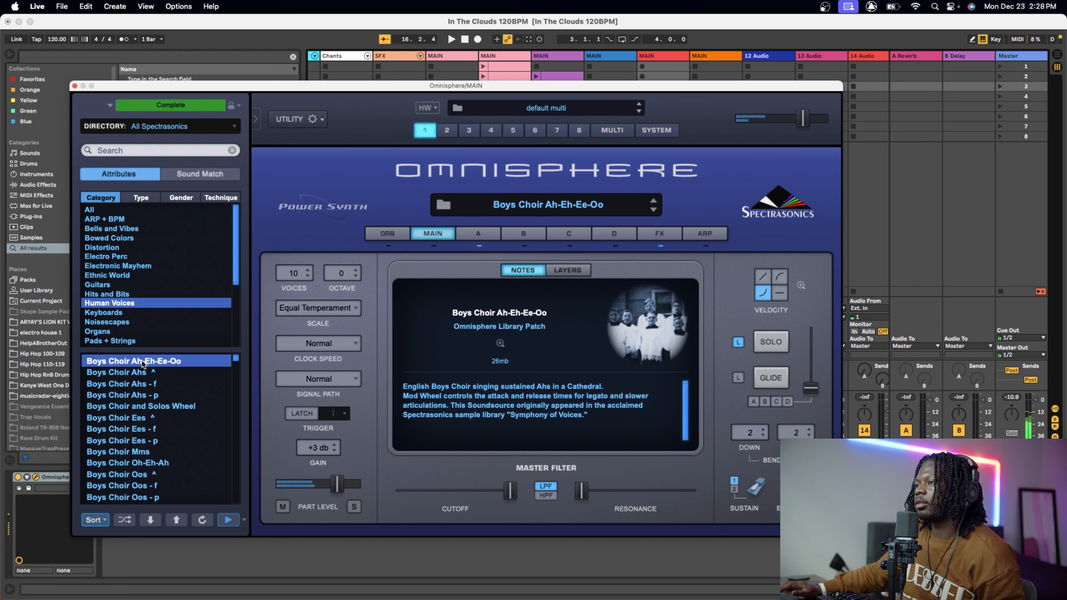
{"action": "left_click", "coordinate": [143, 372]}
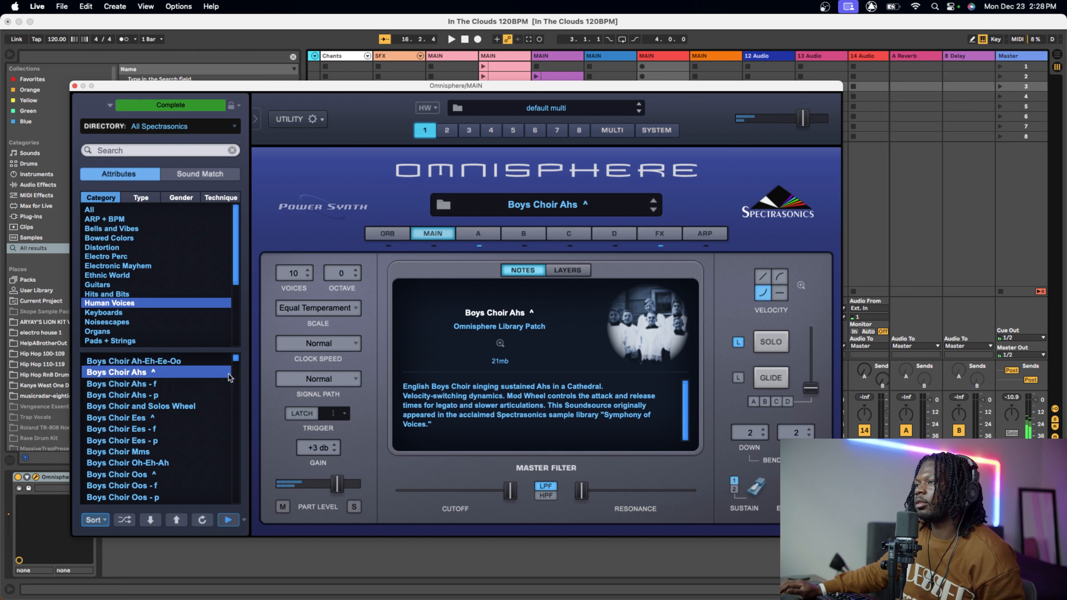
- Audition the full choir patches, including Choir Full Ahs ^, Choir Full Staccato ^ and Choir Full Swell Ahs
{"action": "scroll", "coordinate": [180, 432], "scroll_direction": "down", "scroll_amount": 5}
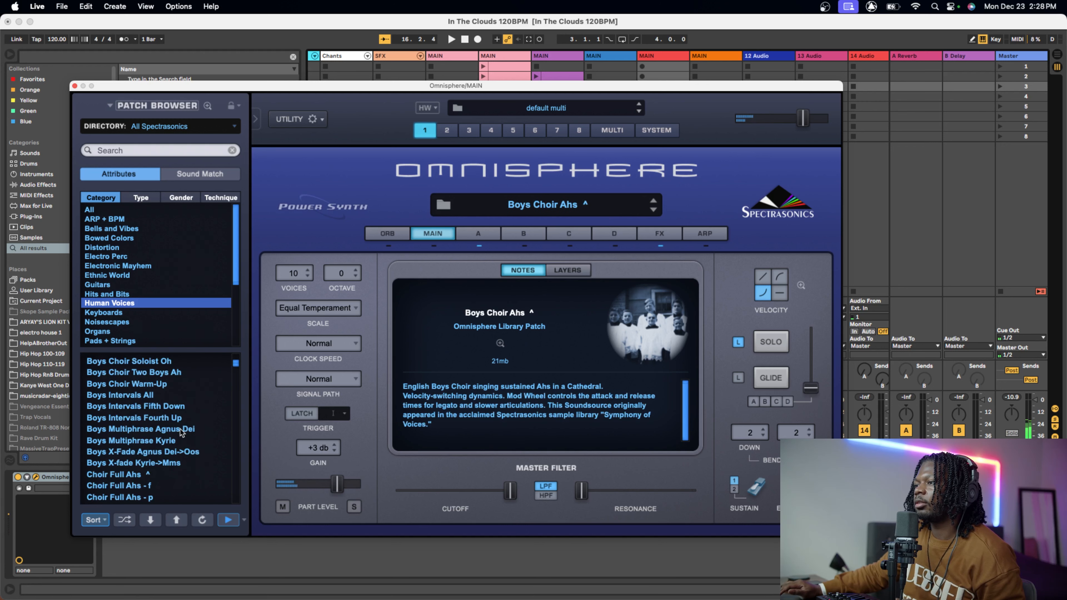
{"action": "left_click", "coordinate": [139, 486]}
{"action": "left_click", "coordinate": [139, 475]}
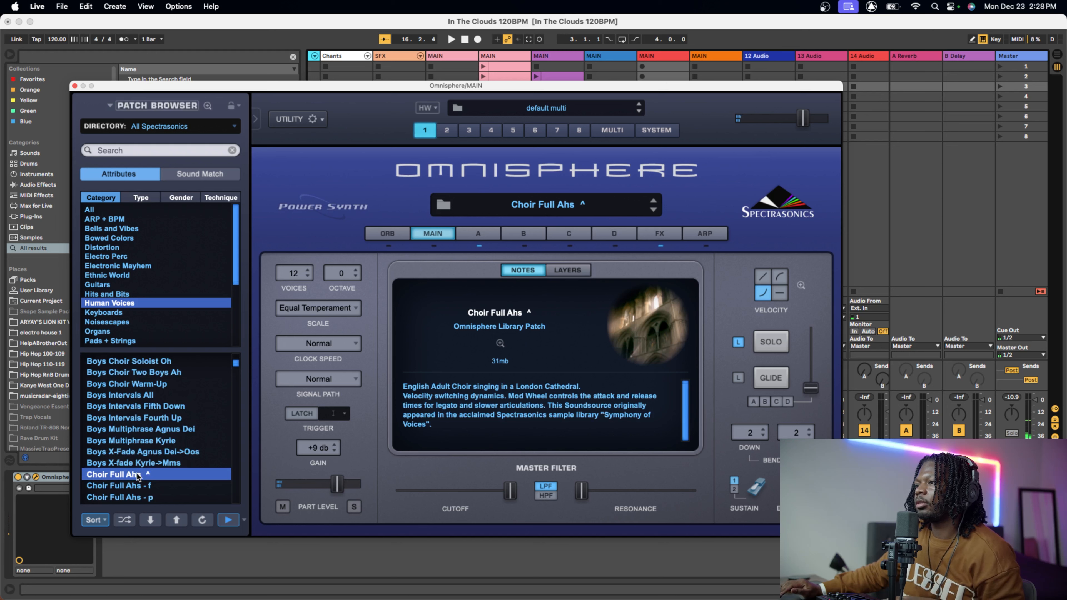
{"action": "scroll", "coordinate": [138, 475], "scroll_direction": "down", "scroll_amount": 4}
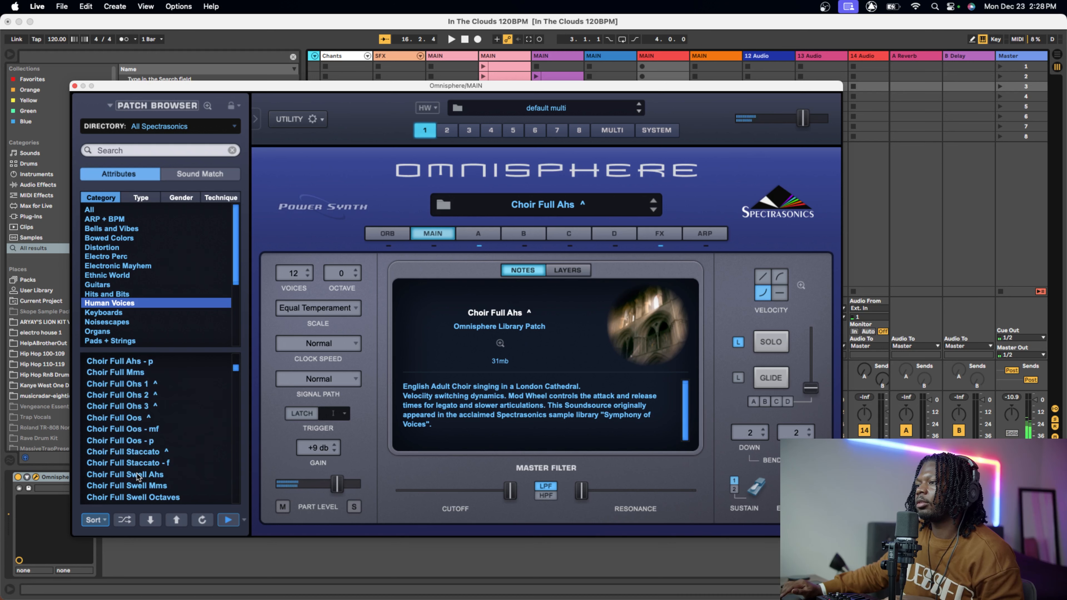
{"action": "scroll", "coordinate": [138, 475], "scroll_direction": "up", "scroll_amount": 1}
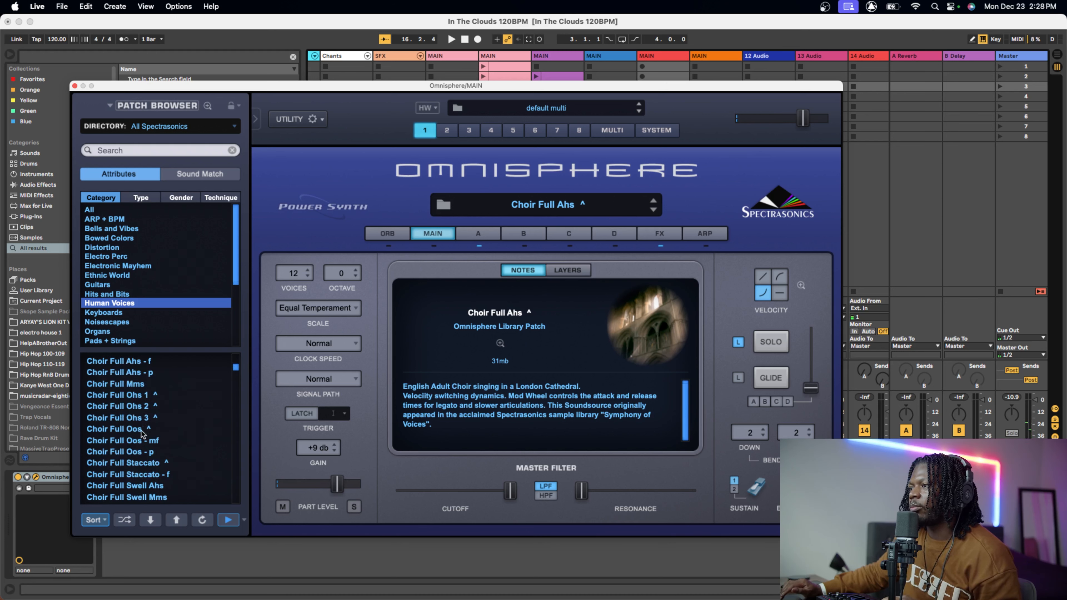
{"action": "left_click", "coordinate": [134, 464]}
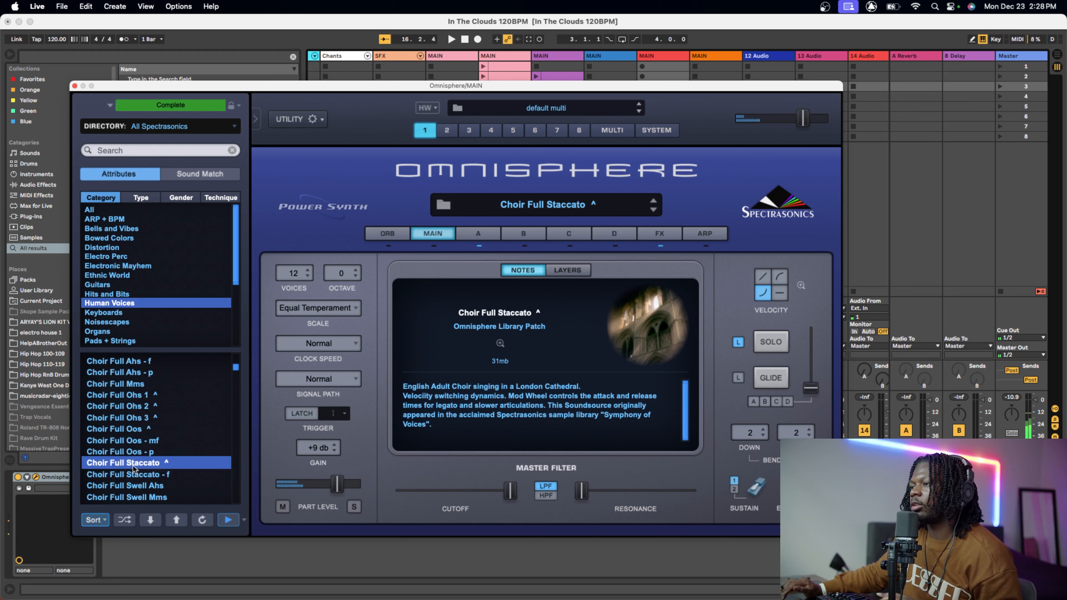
{"action": "left_click", "coordinate": [134, 485]}
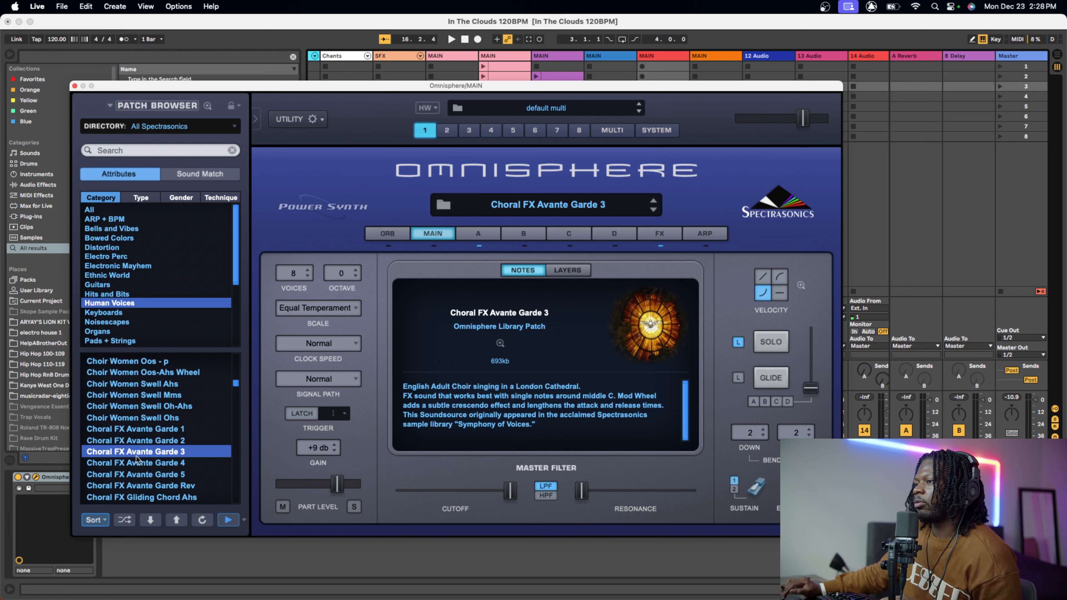
- Audition the Choral FX patches Avante Garde Rev, Men Warmup and Men Warmup Rev
{"action": "scroll", "coordinate": [141, 477], "scroll_direction": "down", "scroll_amount": 3}
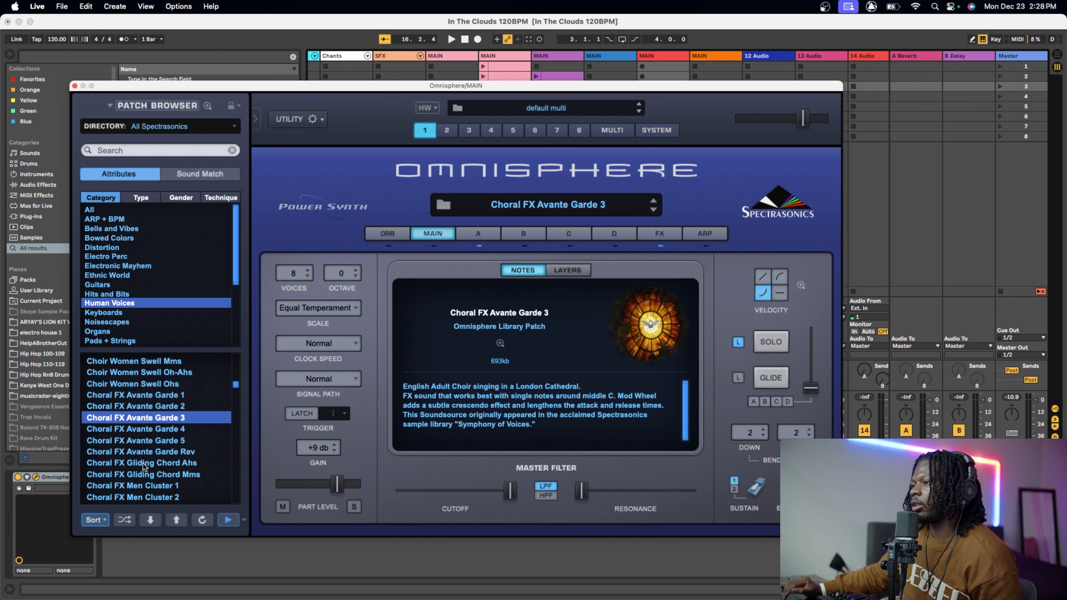
{"action": "left_click", "coordinate": [143, 464]}
{"action": "left_click", "coordinate": [144, 453]}
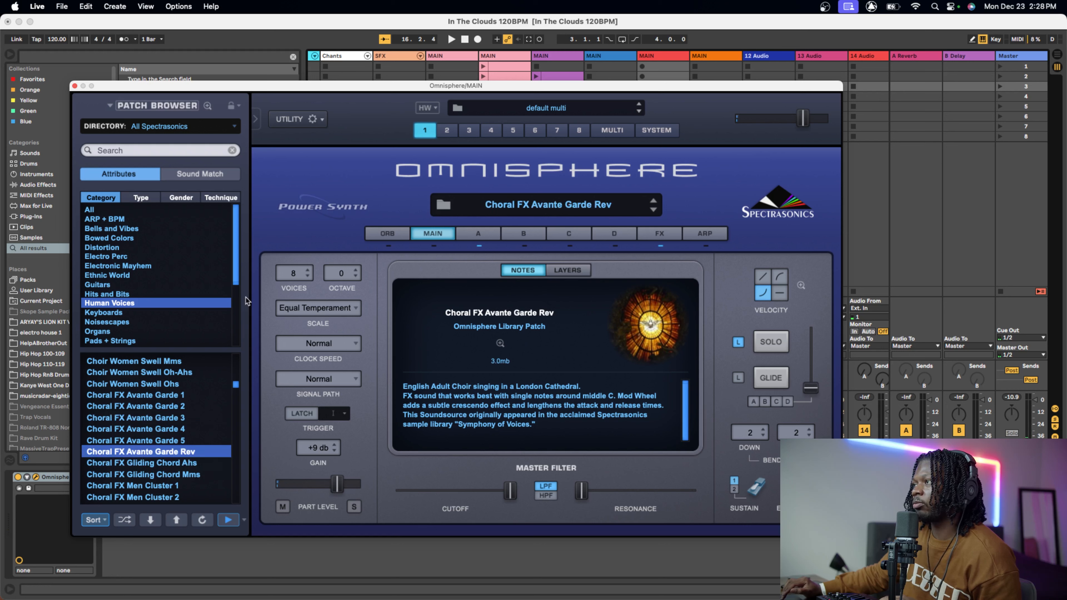
{"action": "scroll", "coordinate": [235, 390], "scroll_direction": "down", "scroll_amount": 3}
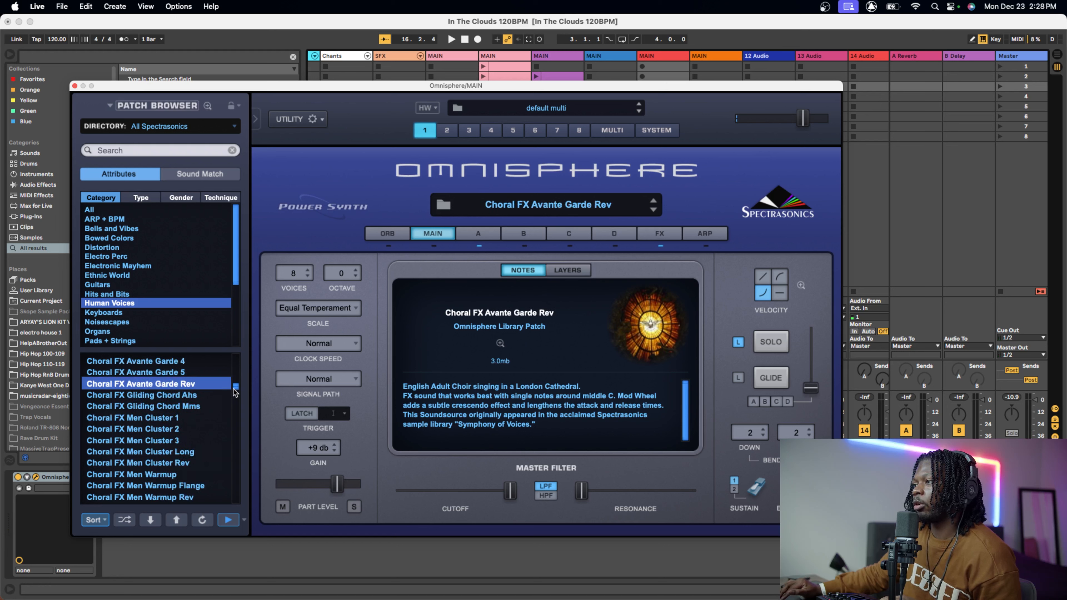
{"action": "left_click", "coordinate": [172, 453]}
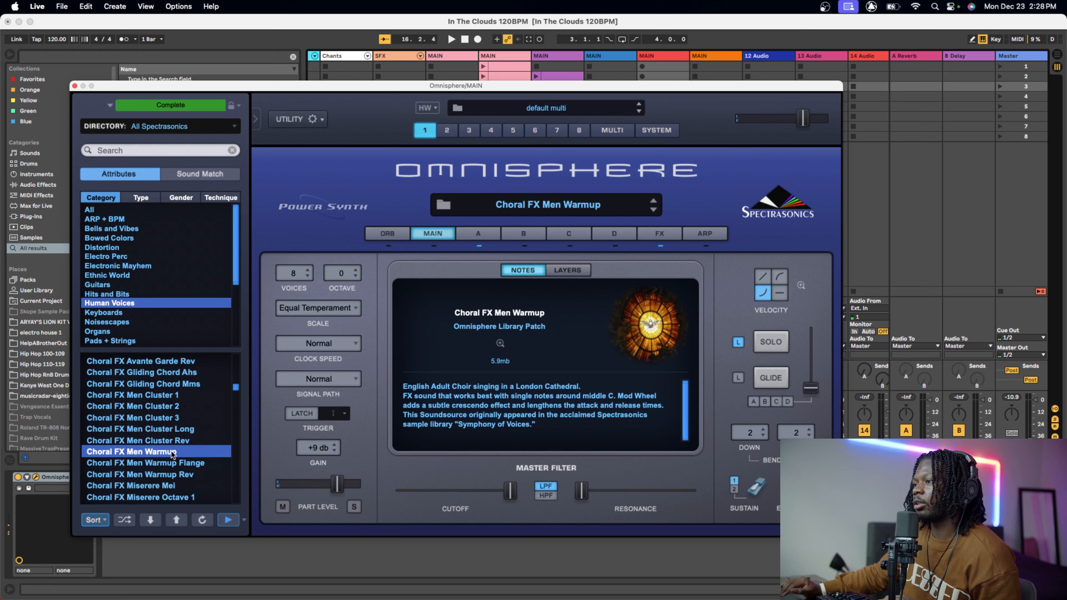
{"action": "left_click", "coordinate": [158, 474]}
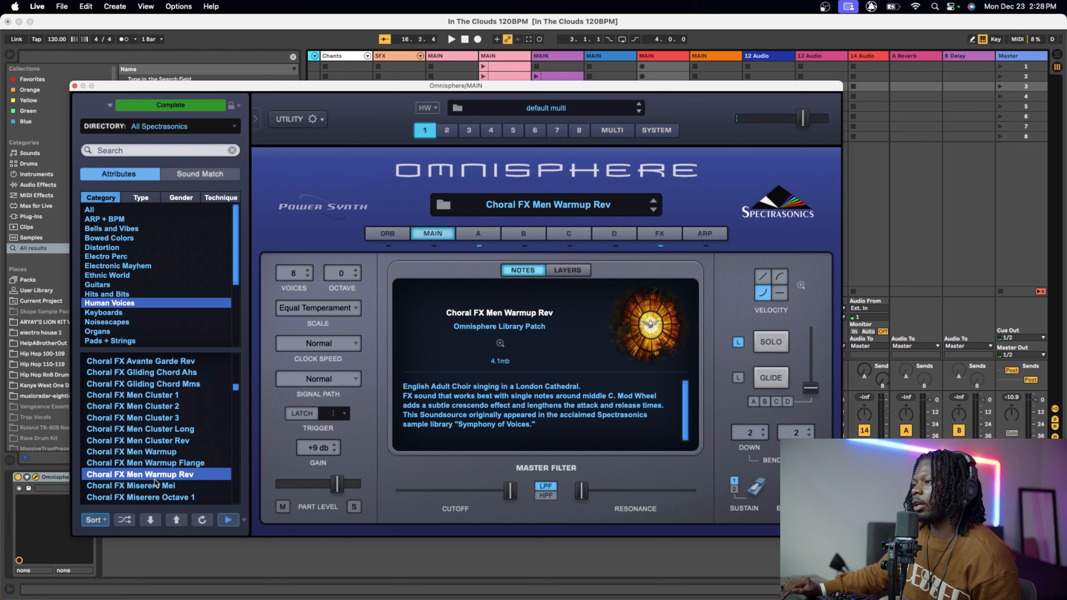
- Try Boys Intervals Fifth Down, load Boys Choir Ahs ^ as the choir patch and close the Omnisphere window
{"action": "scroll", "coordinate": [155, 486], "scroll_direction": "up", "scroll_amount": 6}
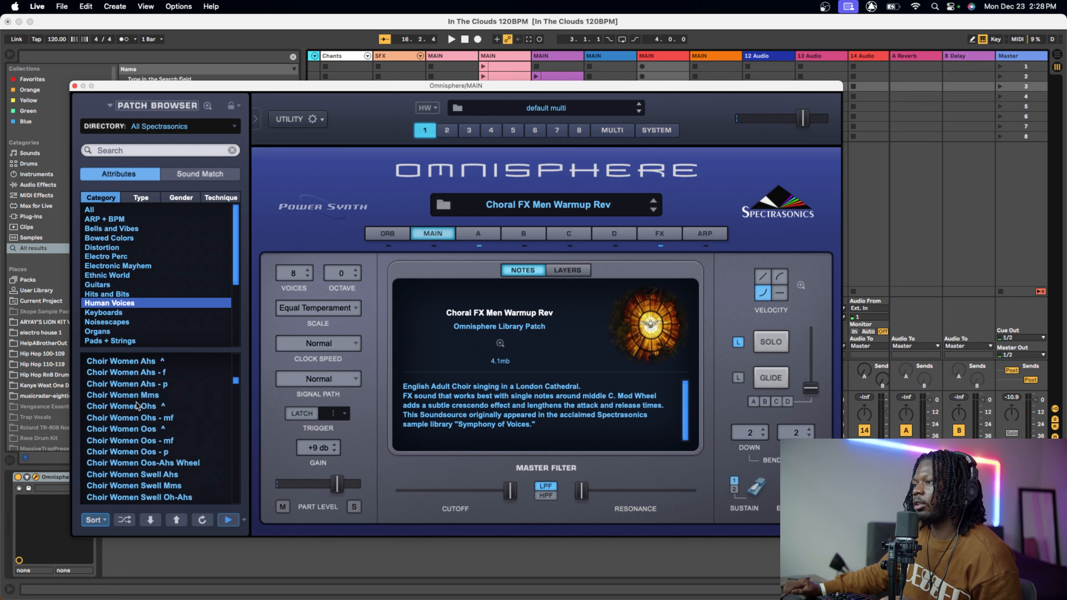
{"action": "scroll", "coordinate": [136, 406], "scroll_direction": "up", "scroll_amount": 5}
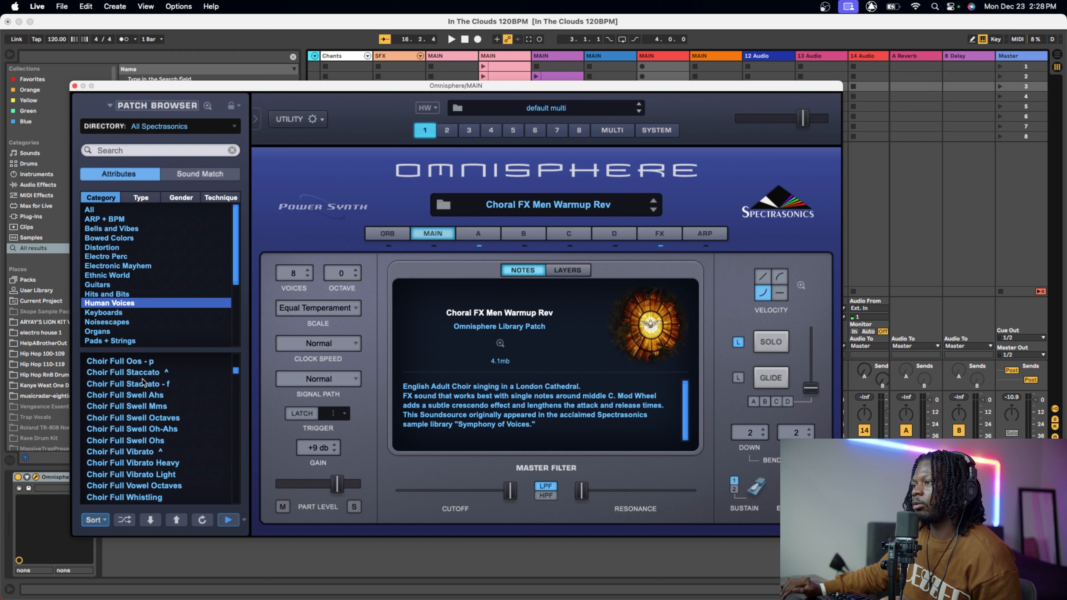
{"action": "scroll", "coordinate": [143, 383], "scroll_direction": "up", "scroll_amount": 5}
{"action": "scroll", "coordinate": [143, 383], "scroll_direction": "up", "scroll_amount": 1}
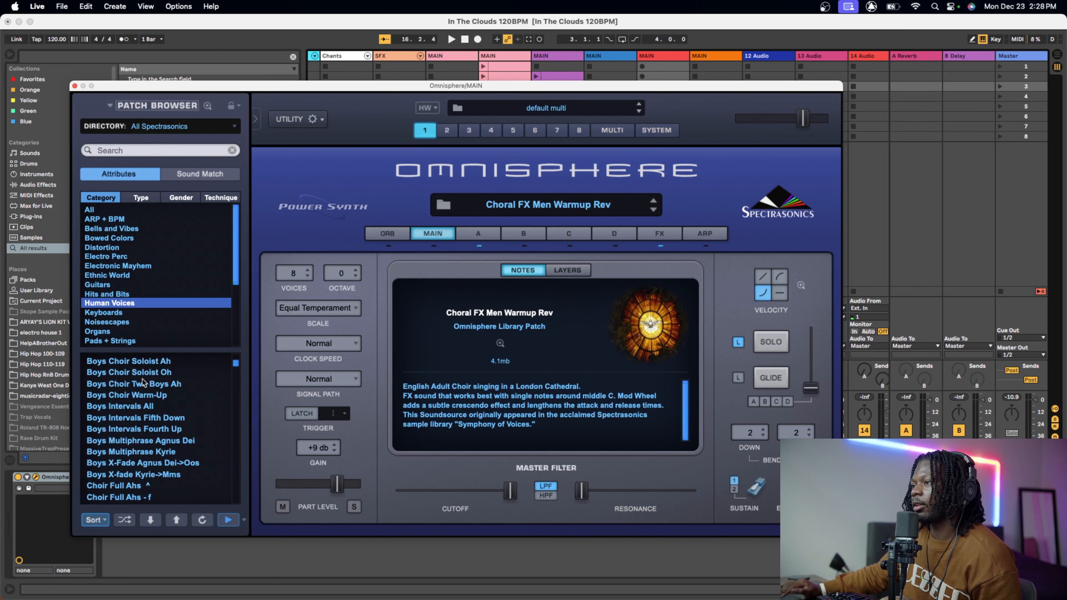
{"action": "left_click", "coordinate": [145, 417]}
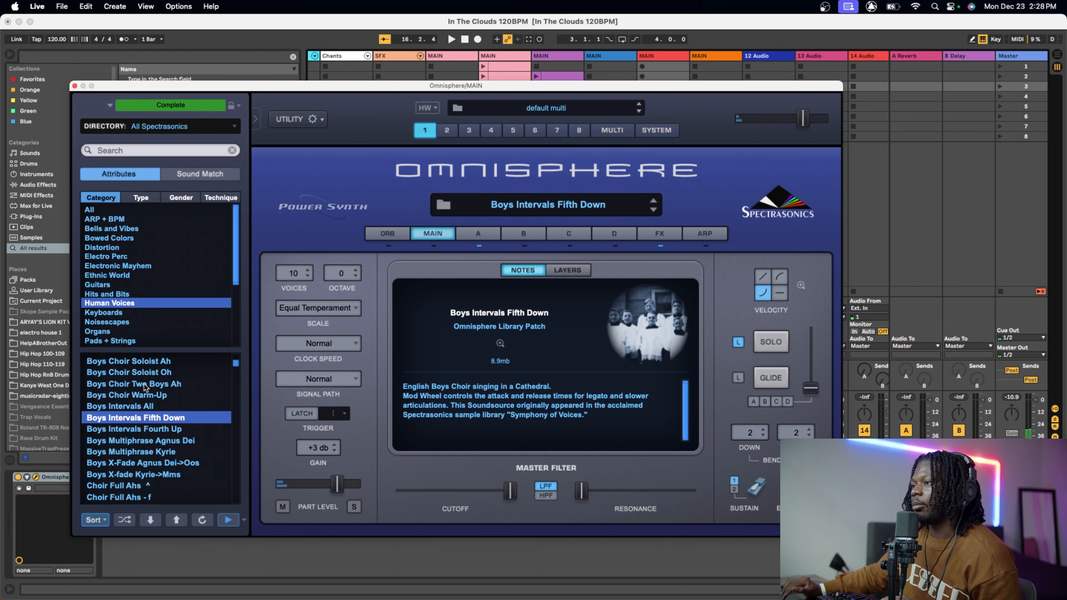
{"action": "scroll", "coordinate": [144, 381], "scroll_direction": "up", "scroll_amount": 5}
{"action": "left_click", "coordinate": [141, 372]}
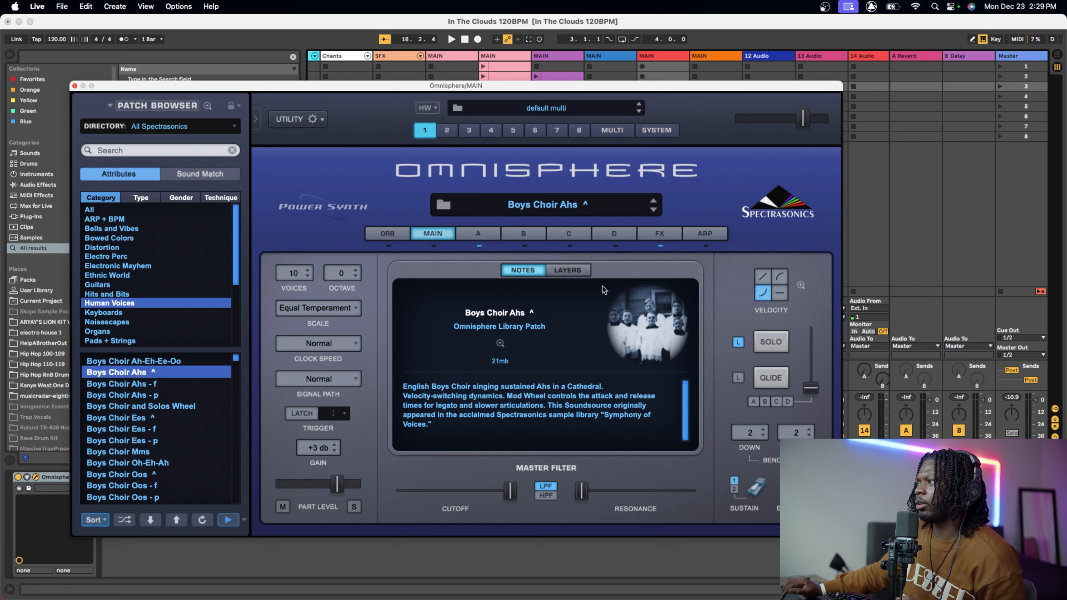
{"action": "left_click", "coordinate": [75, 86]}
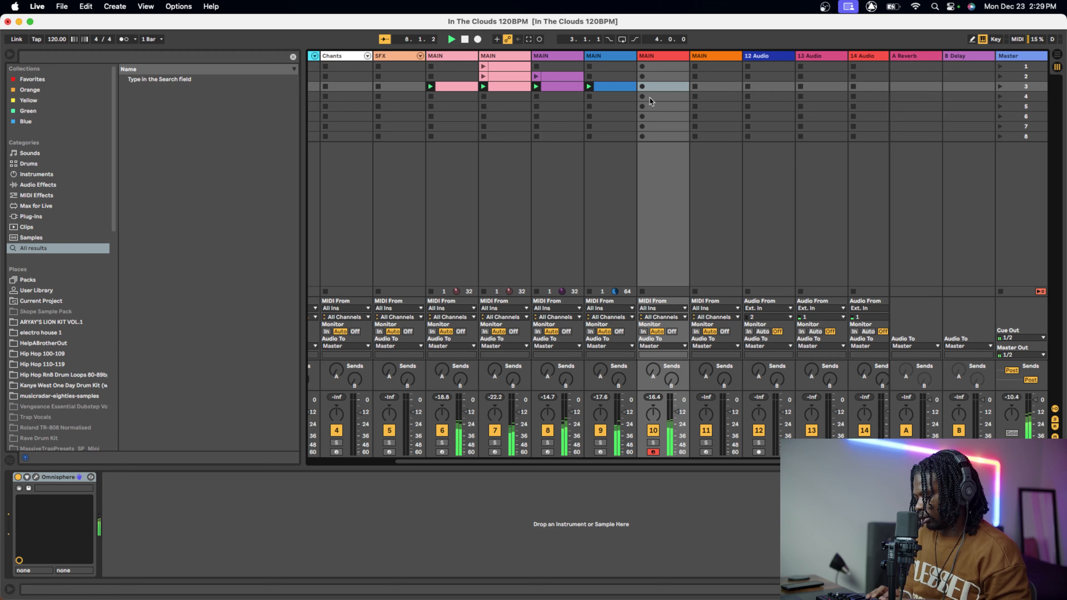
- Capture the played choir melody as a MIDI clip in track 10's scene 3 slot and stop playback
{"action": "left_click", "coordinate": [528, 40]}
{"action": "key", "text": "space"}
{"action": "key", "text": "space"}
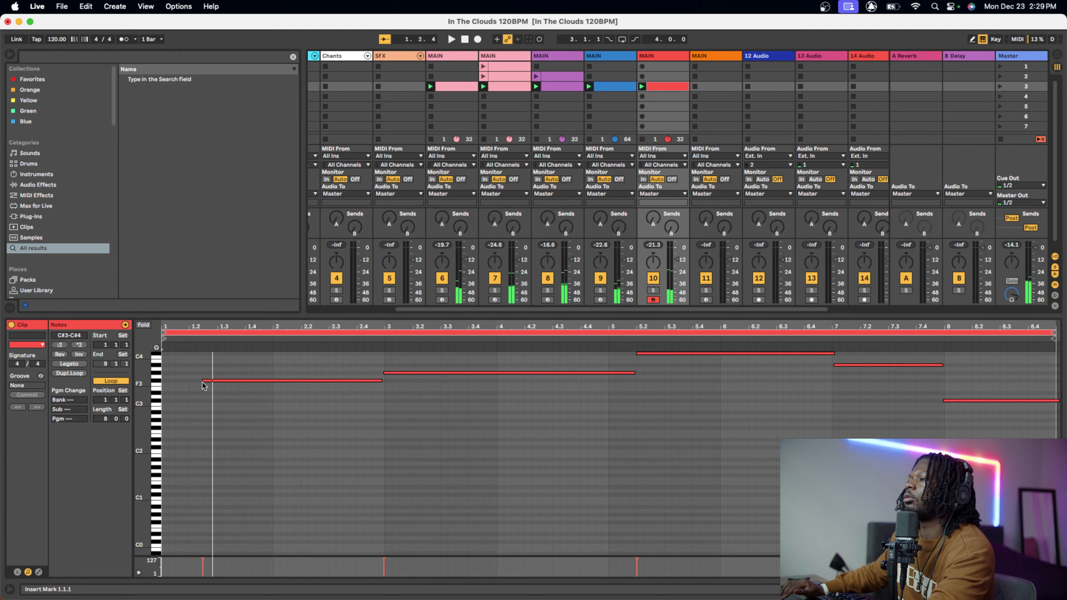
- Extend the choir clip's first F#3 note back to 1.1.1 and quantize all of the clip's notes
{"action": "left_click_drag", "start_coordinate": [203, 381], "coordinate": [161, 386]}
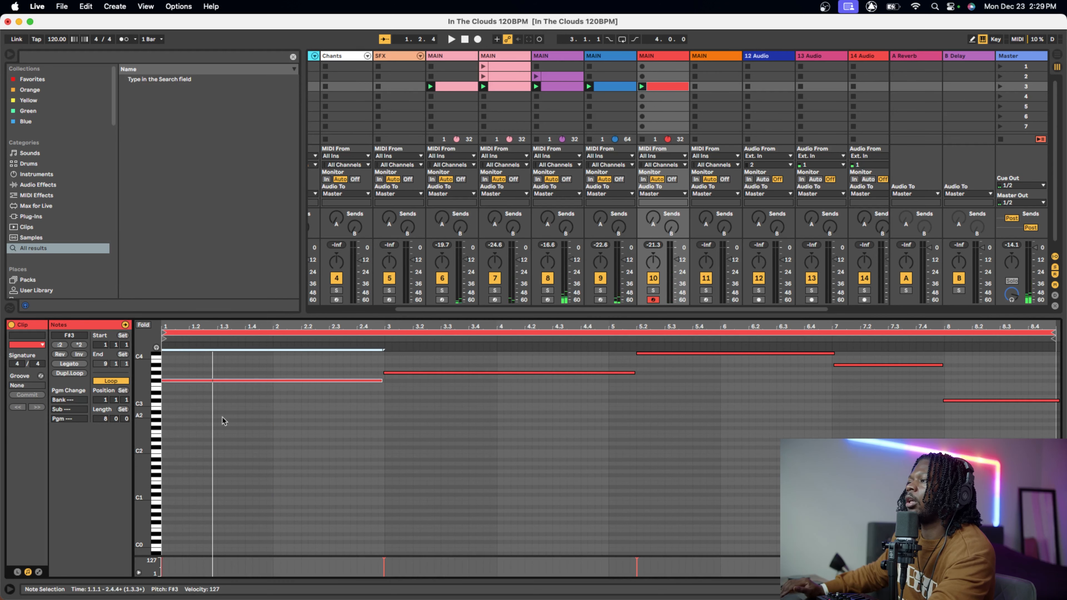
{"action": "left_click", "coordinate": [323, 430]}
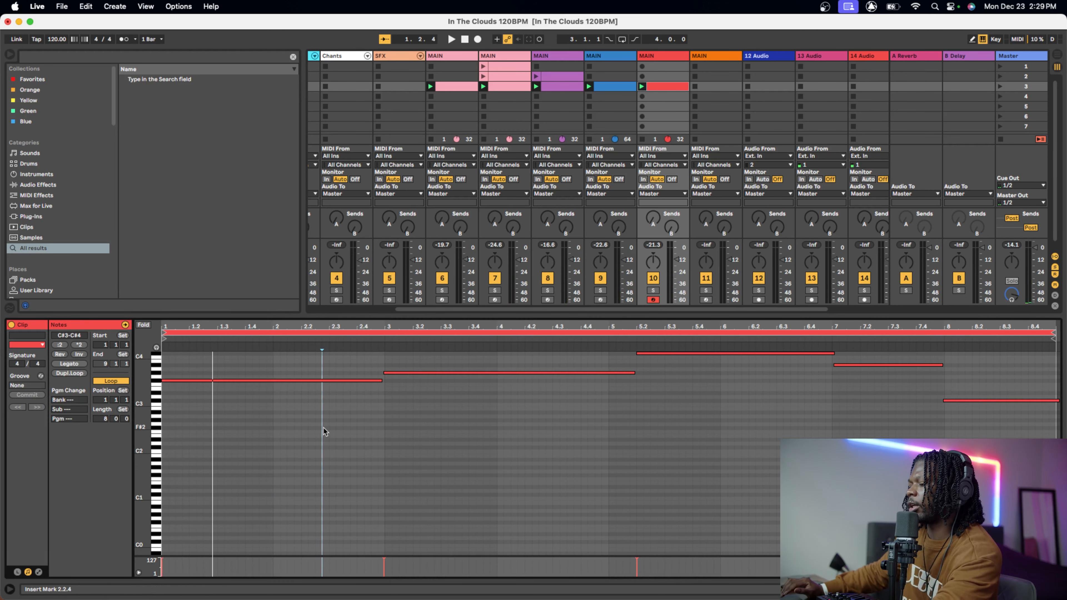
{"action": "key", "text": "super+a"}
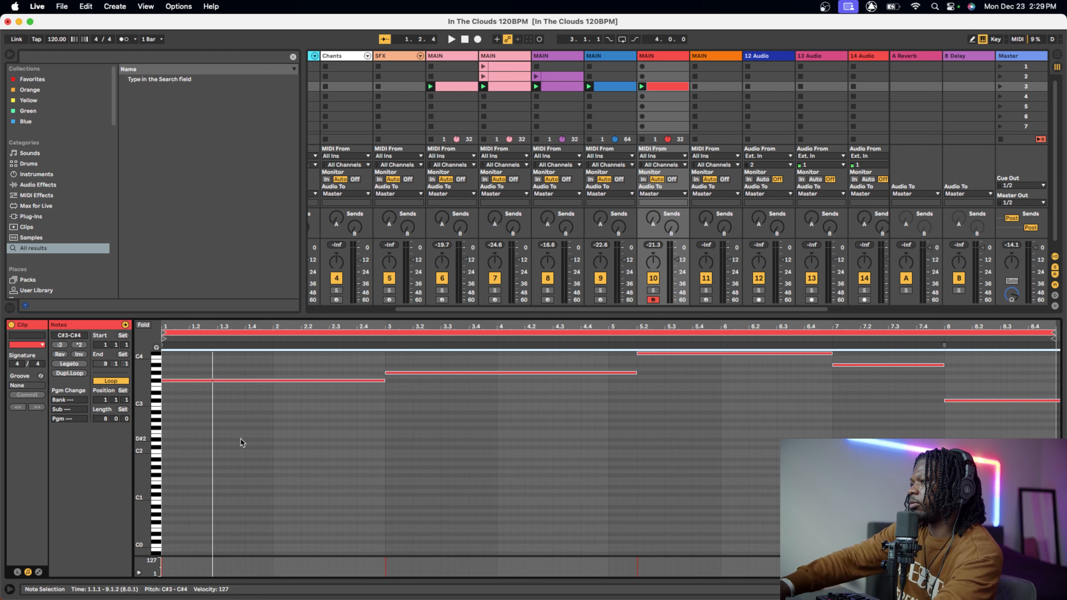
- Trim the choir clip's last C#3 note to end at 9.1.1
{"action": "left_click_drag", "start_coordinate": [144, 398], "coordinate": [197, 400]}
{"action": "scroll", "coordinate": [309, 397], "scroll_direction": "up", "scroll_amount": 5}
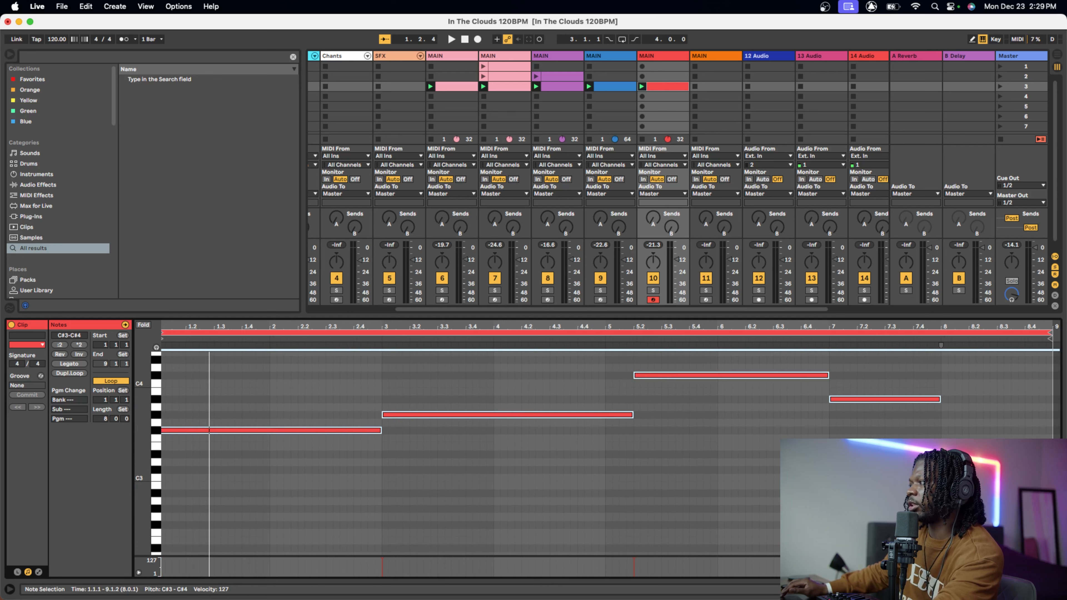
{"action": "left_click", "coordinate": [1038, 486]}
{"action": "left_click", "coordinate": [1041, 469]}
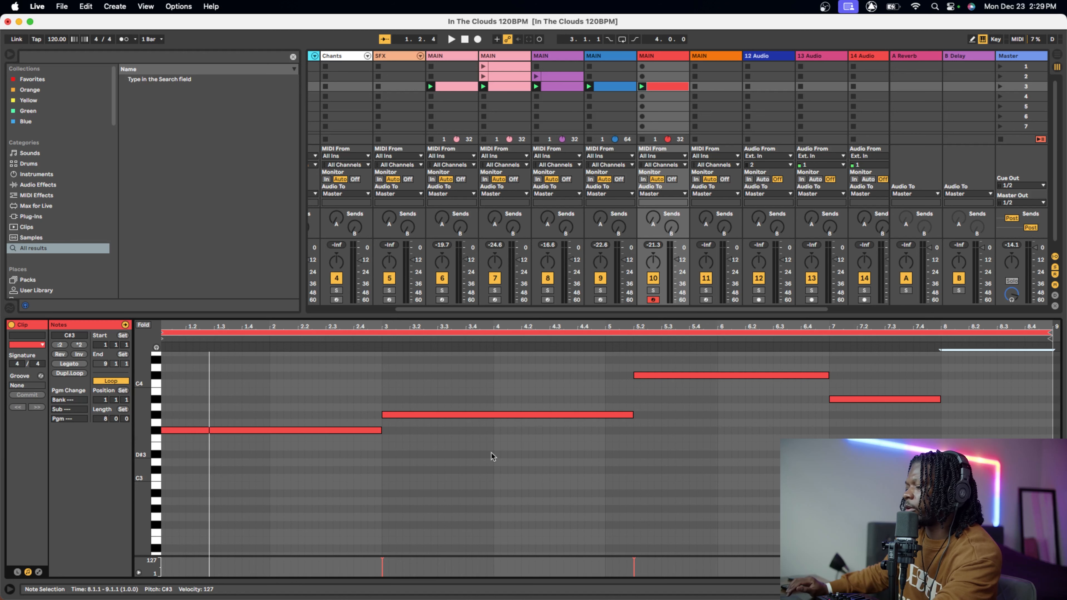
- Play scene 3 with the metronome on to check the choir notes' timing
{"action": "key", "text": "space"}
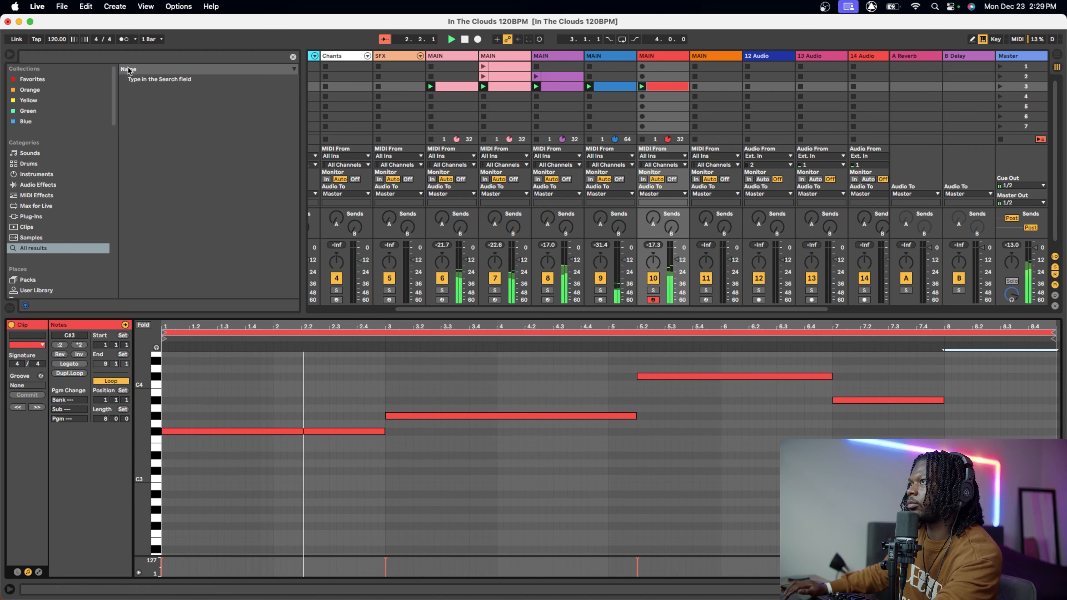
{"action": "left_click", "coordinate": [123, 39]}
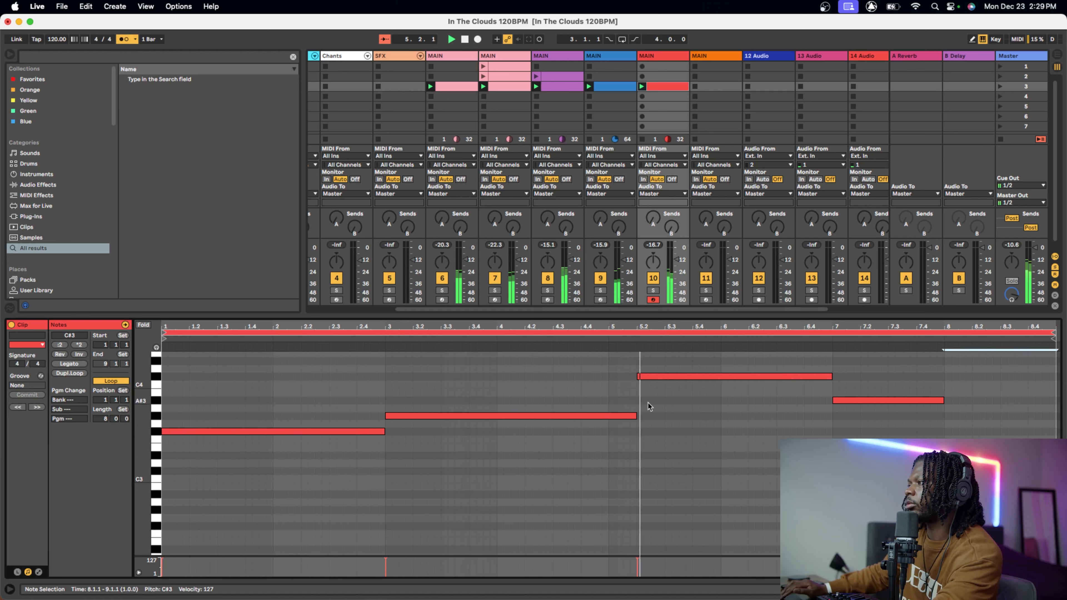
{"action": "left_click", "coordinate": [895, 487]}
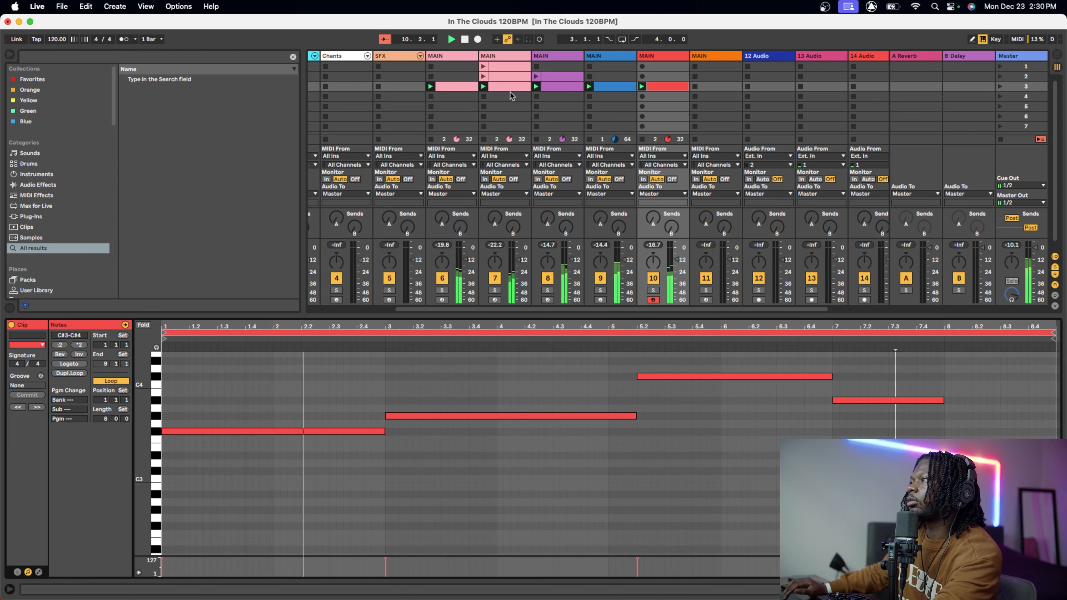
- Show the notes of track 7's scene 3 clip and launch scene 2 and scene 3 in turn to compare them
{"action": "left_click", "coordinate": [501, 86]}
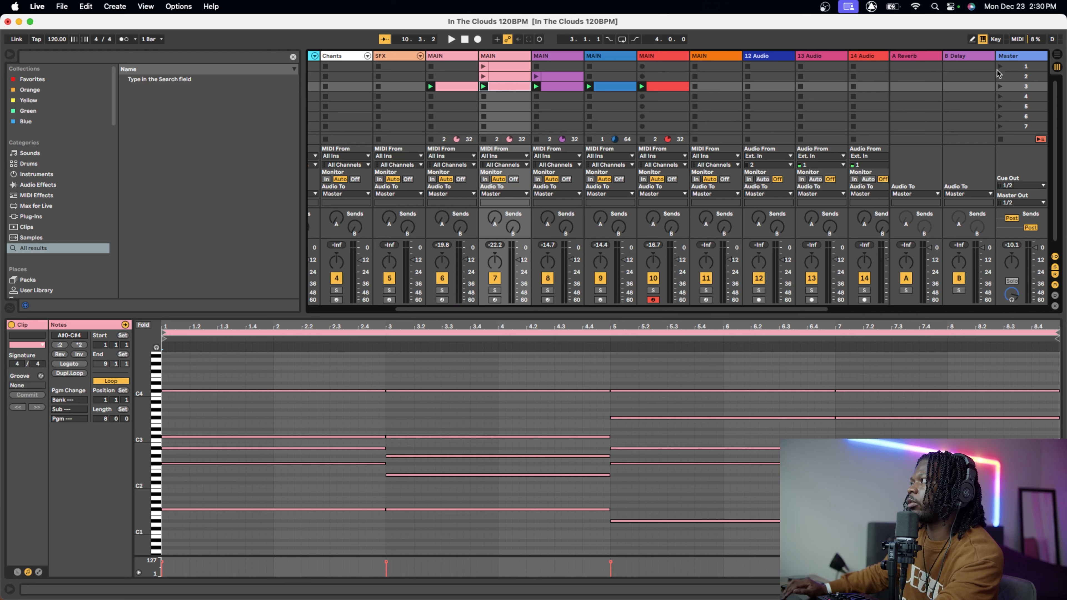
{"action": "left_click", "coordinate": [1000, 77]}
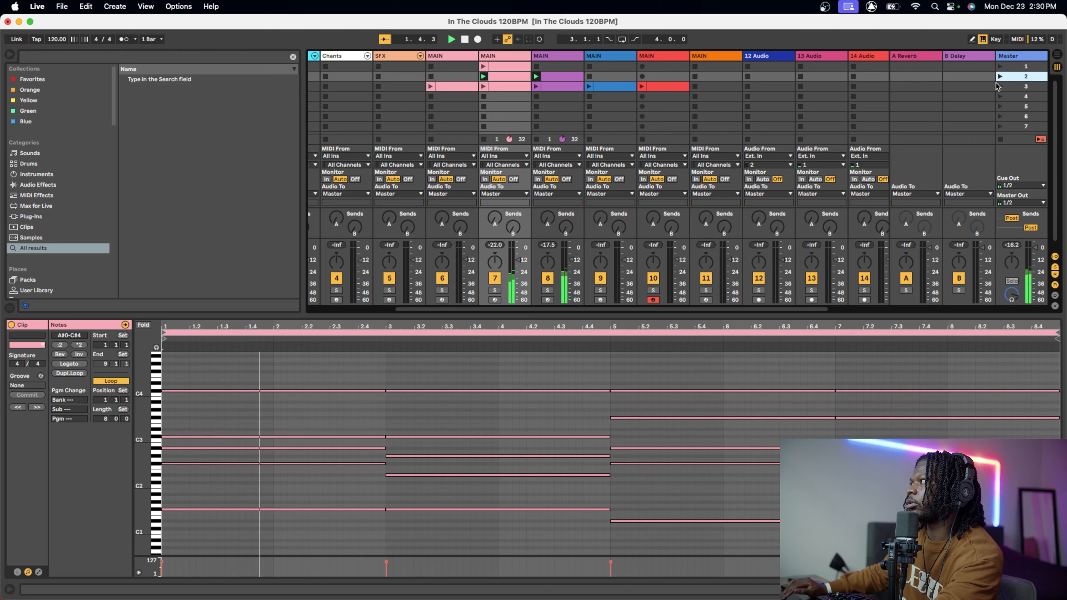
{"action": "left_click", "coordinate": [1000, 86]}
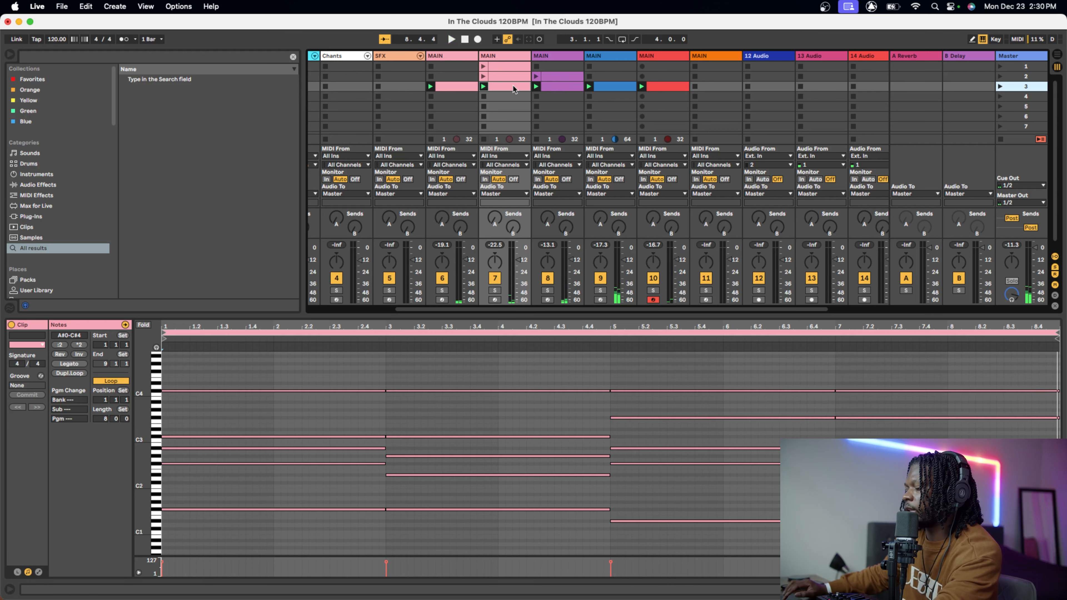
- Copy track 7's scene 3 clip into its scene 4 slot and launch scene 4
{"action": "left_click", "coordinate": [505, 92]}
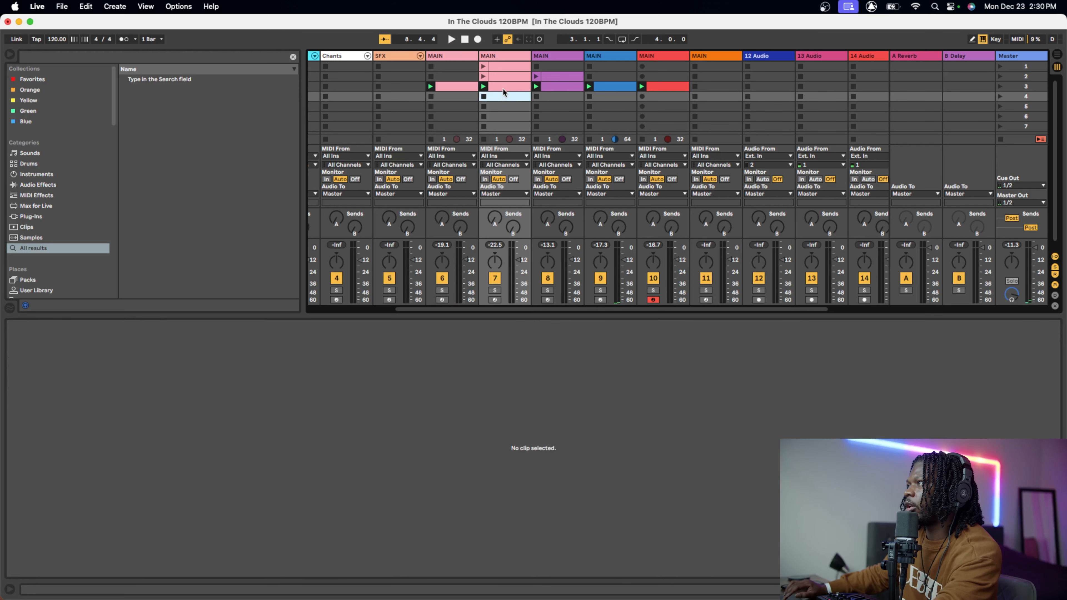
{"action": "left_click_drag", "start_coordinate": [504, 90], "coordinate": [503, 99]}
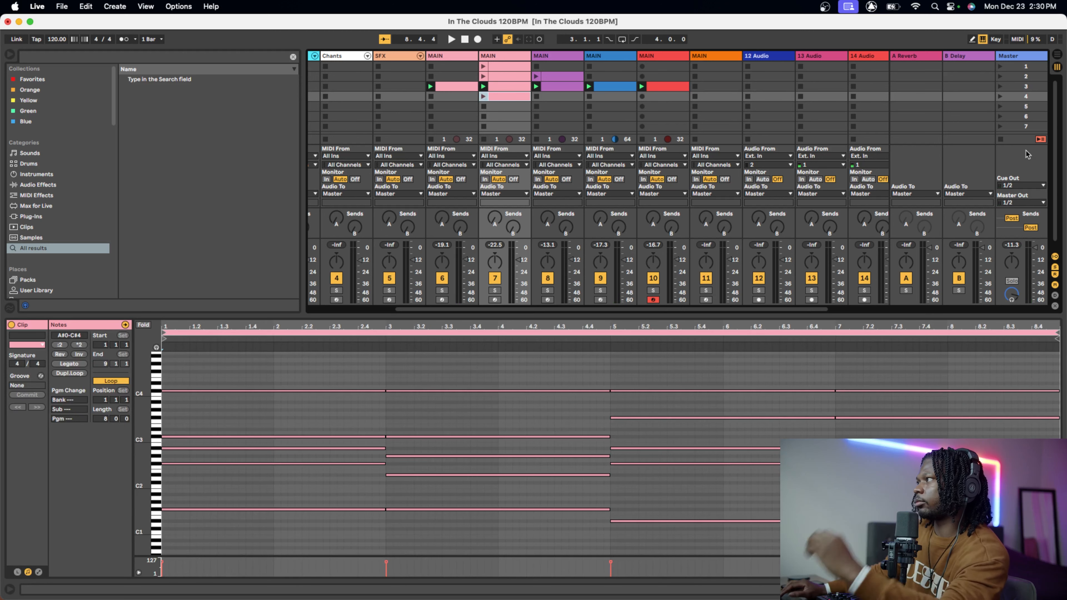
{"action": "left_click", "coordinate": [1000, 96]}
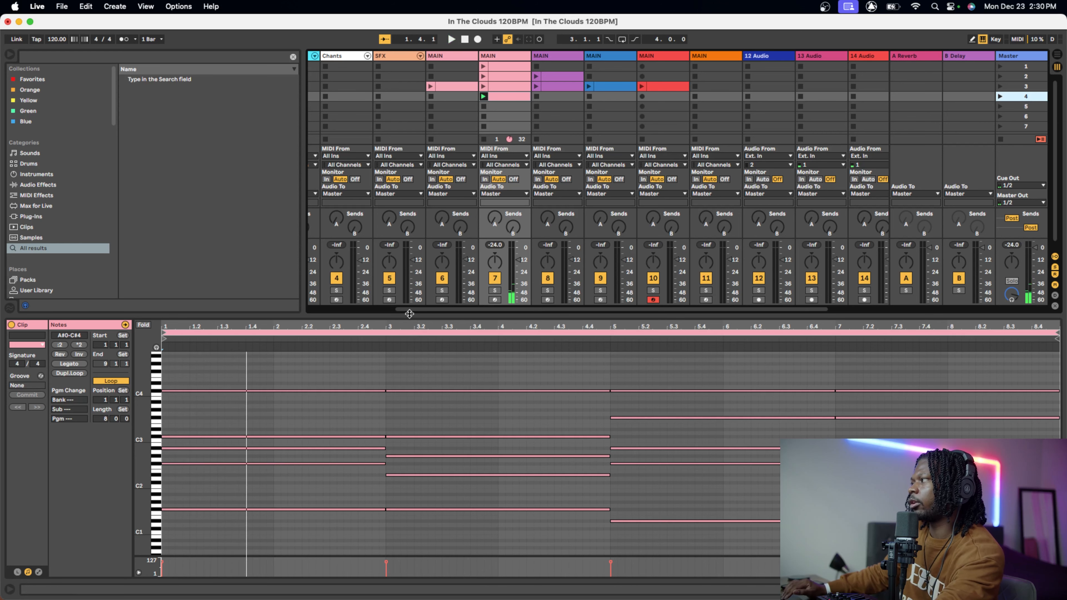
- Draw an F#4 melody note from 1.3.1 to 2.3.1 above the chords in track 7's scene 4 clip
{"action": "left_click_drag", "start_coordinate": [409, 314], "coordinate": [401, 209]}
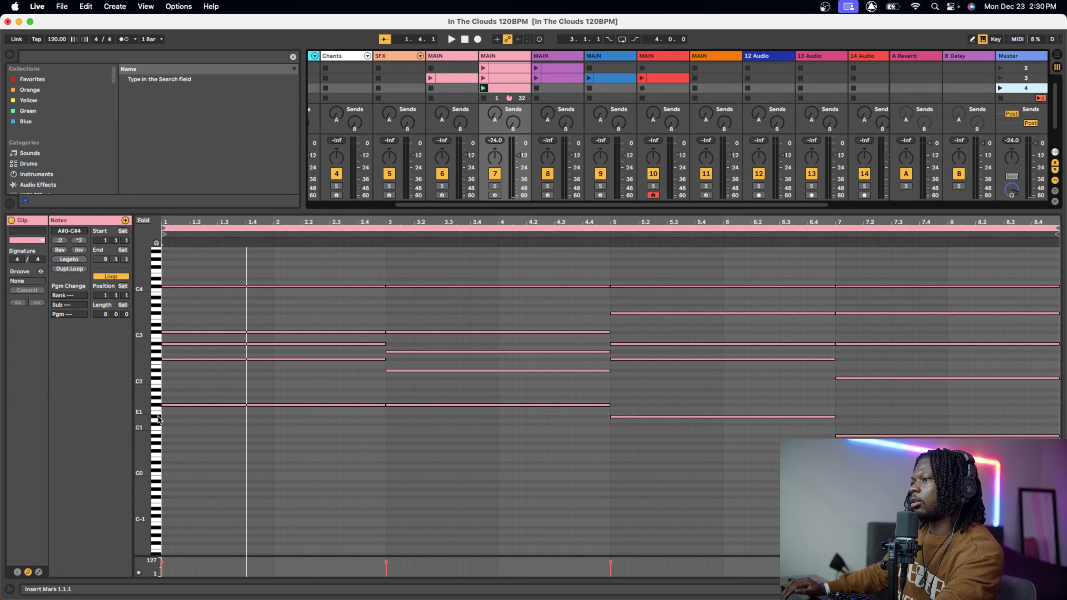
{"action": "left_click_drag", "start_coordinate": [139, 410], "coordinate": [157, 412]}
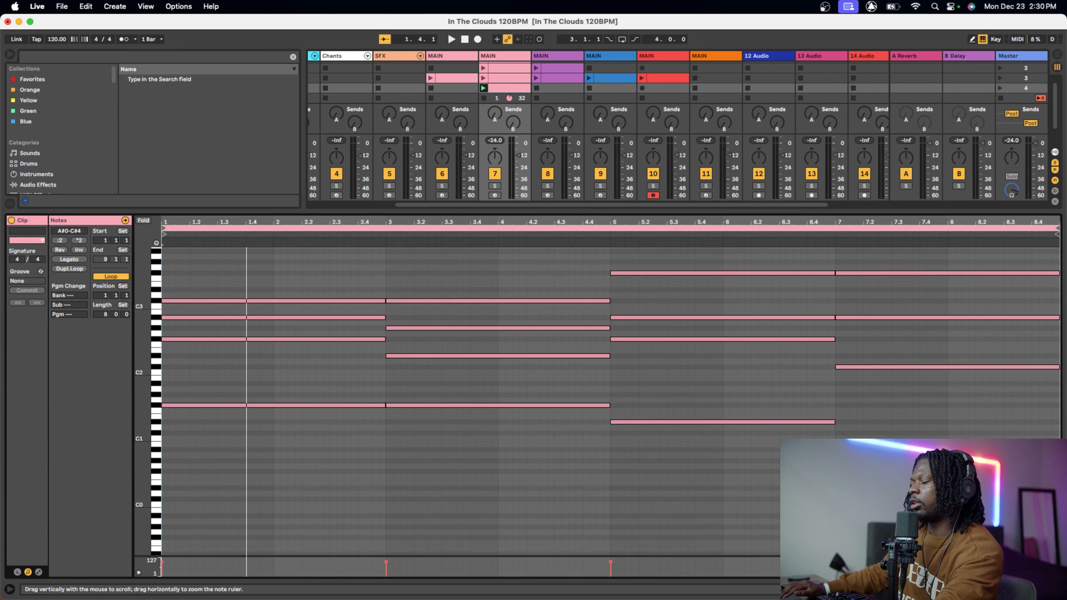
{"action": "scroll", "coordinate": [289, 427], "scroll_direction": "up", "scroll_amount": 1}
{"action": "scroll", "coordinate": [290, 427], "scroll_direction": "up", "scroll_amount": 10}
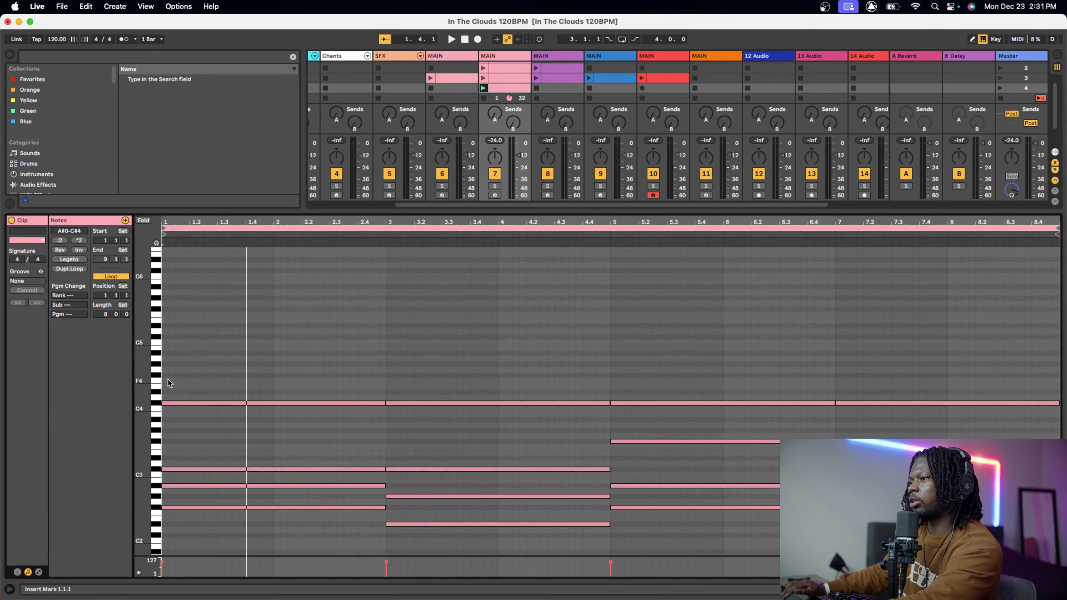
{"action": "key", "text": "space"}
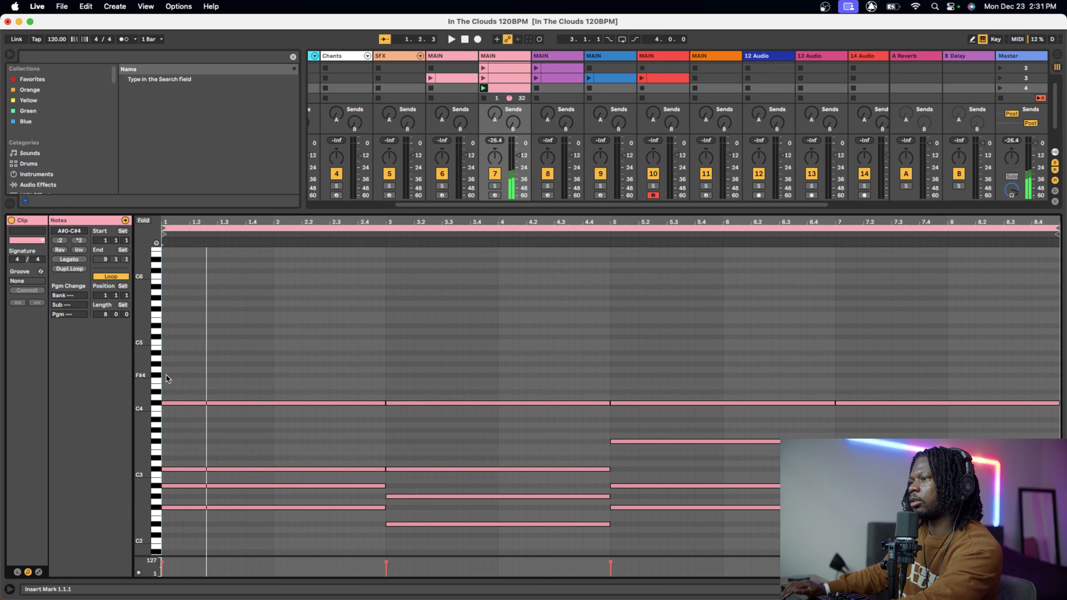
{"action": "key", "text": "space"}
{"action": "key", "text": "space"}
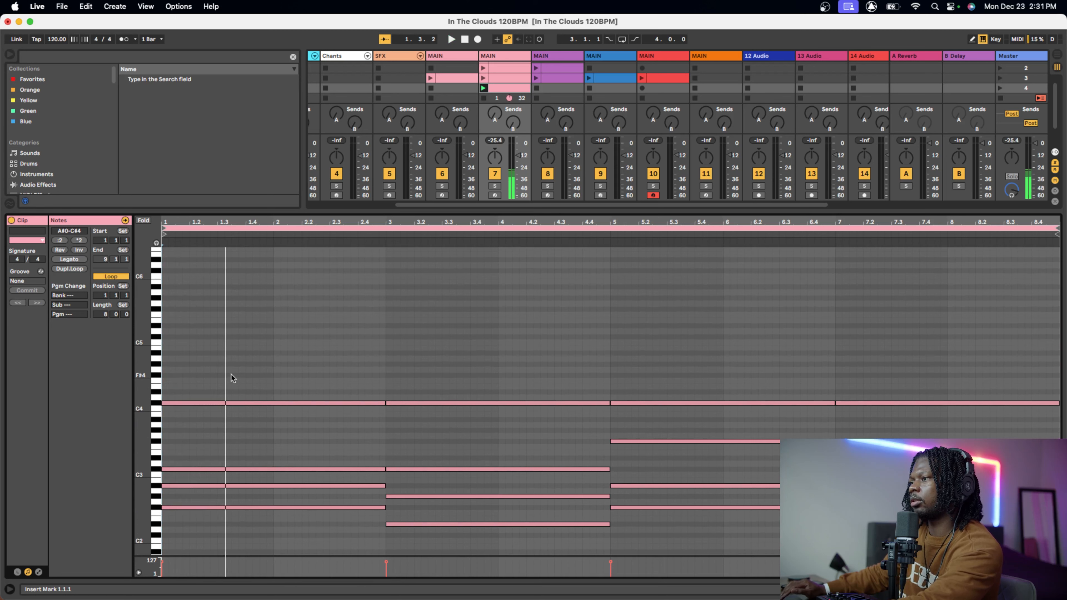
{"action": "key", "text": "space"}
{"action": "key", "text": "b"}
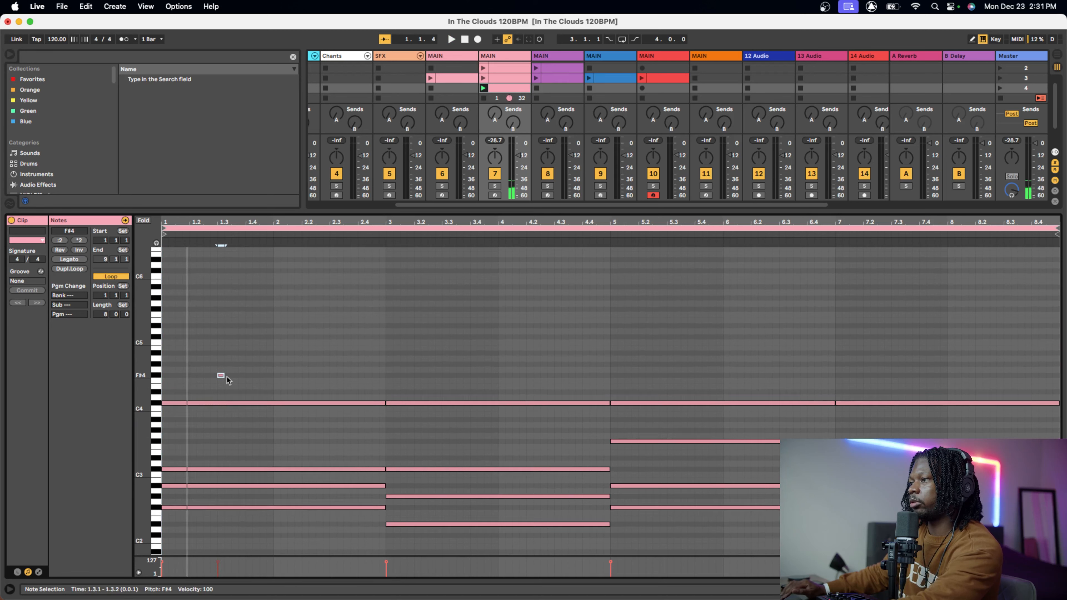
{"action": "left_click_drag", "start_coordinate": [223, 375], "coordinate": [325, 378]}
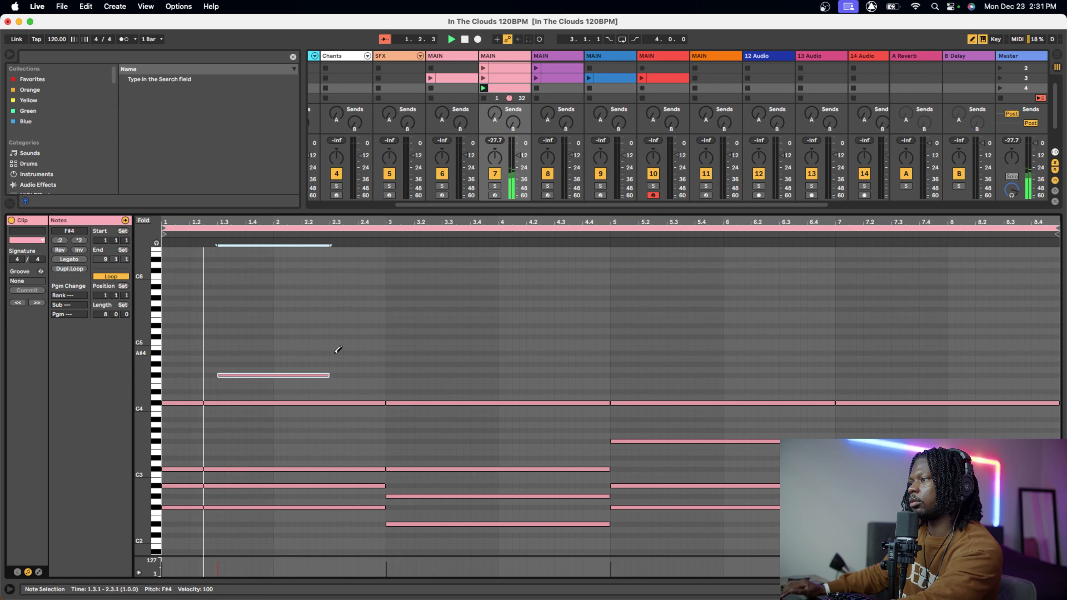
- Add an A#4 note from 2.3.3 to 3.2.2 and extend the F#4 note to meet it at 2.3.3
{"action": "key", "text": "b"}
{"action": "left_click", "coordinate": [334, 353]}
{"action": "mouse_move", "coordinate": [336, 353]}
{"action": "left_mouse_down"}
{"action": "mouse_move", "coordinate": [405, 357]}
{"action": "mouse_move", "coordinate": [358, 357]}
{"action": "mouse_move", "coordinate": [343, 373]}
{"action": "left_mouse_up"}
{"action": "key", "text": "space"}
{"action": "key", "text": "space"}
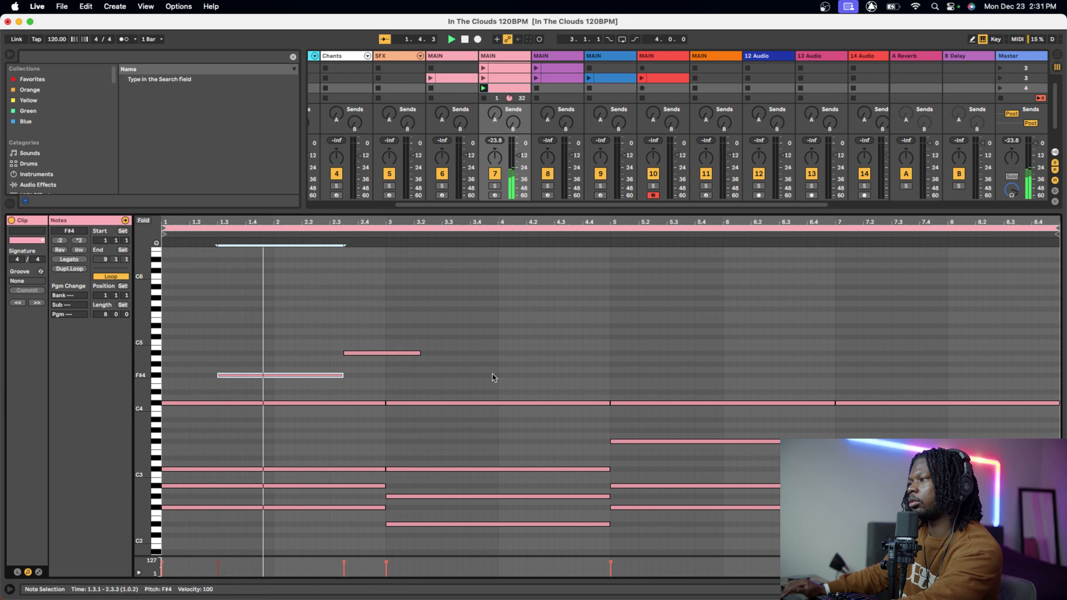
- Shorten the A#4 note to end at 3.1.1 and place a two-beat G#4 note starting at 3.1.1
{"action": "key", "text": "b"}
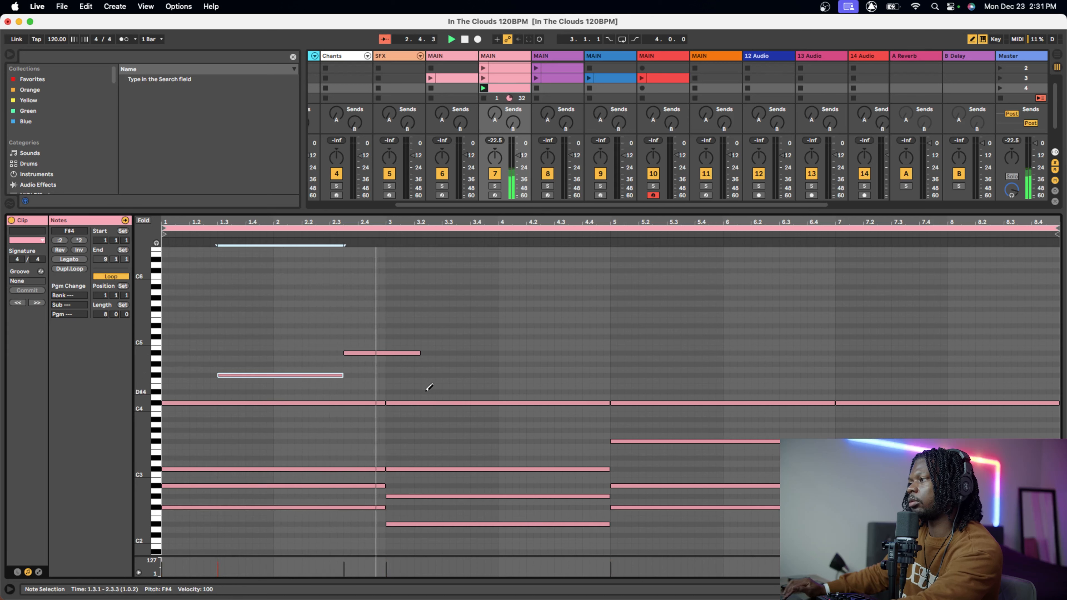
{"action": "left_click", "coordinate": [423, 392]}
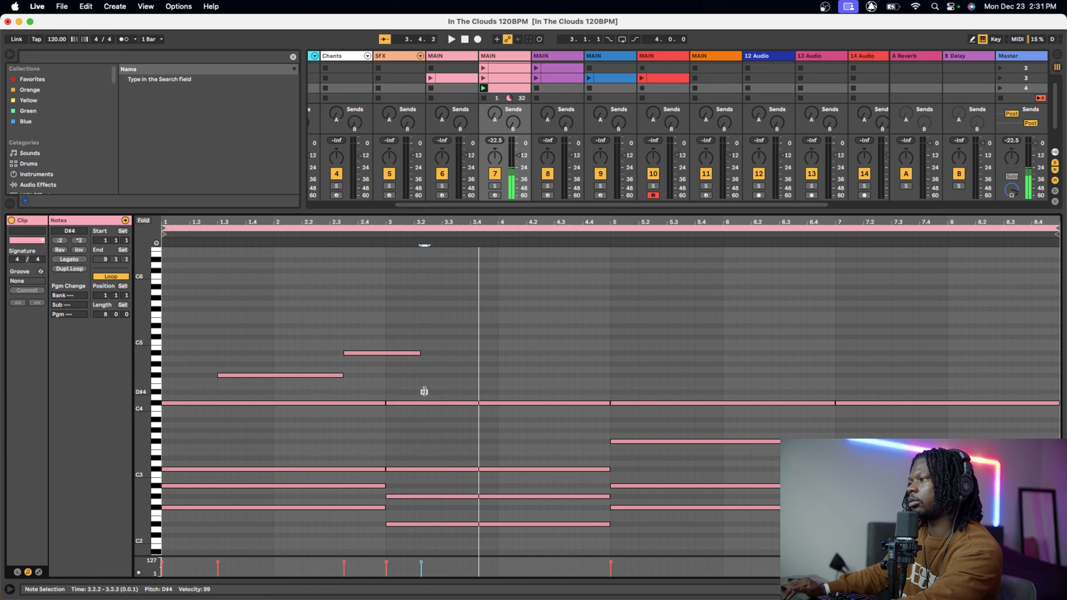
{"action": "mouse_move", "coordinate": [423, 393]}
{"action": "left_mouse_down"}
{"action": "mouse_move", "coordinate": [470, 392]}
{"action": "mouse_move", "coordinate": [414, 392]}
{"action": "left_mouse_up"}
{"action": "left_click_drag", "start_coordinate": [418, 353], "coordinate": [439, 367]}
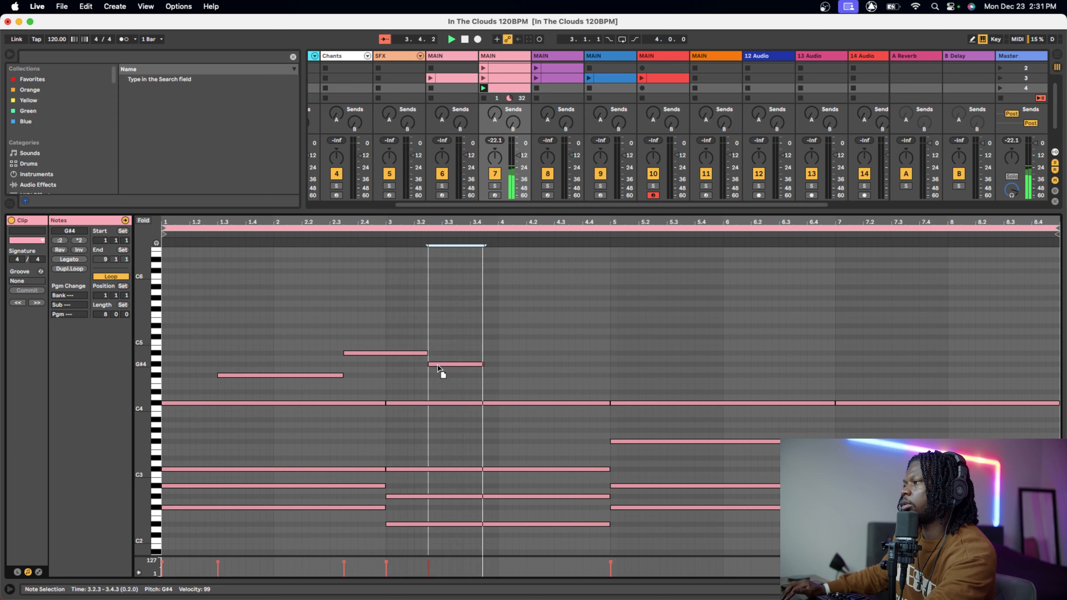
{"action": "left_click", "coordinate": [439, 369]}
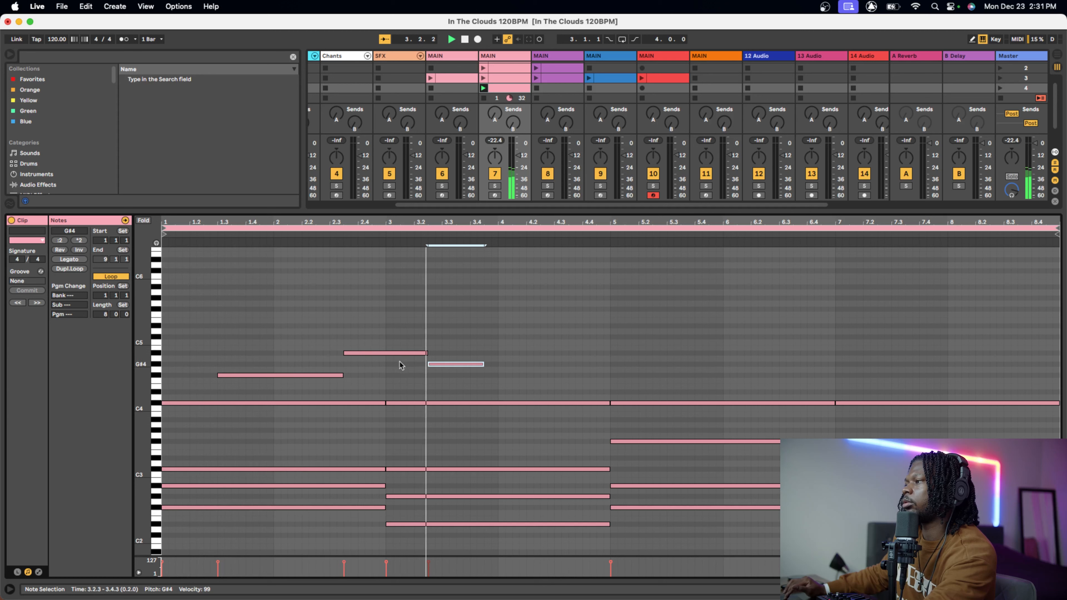
{"action": "left_click_drag", "start_coordinate": [427, 353], "coordinate": [399, 365]}
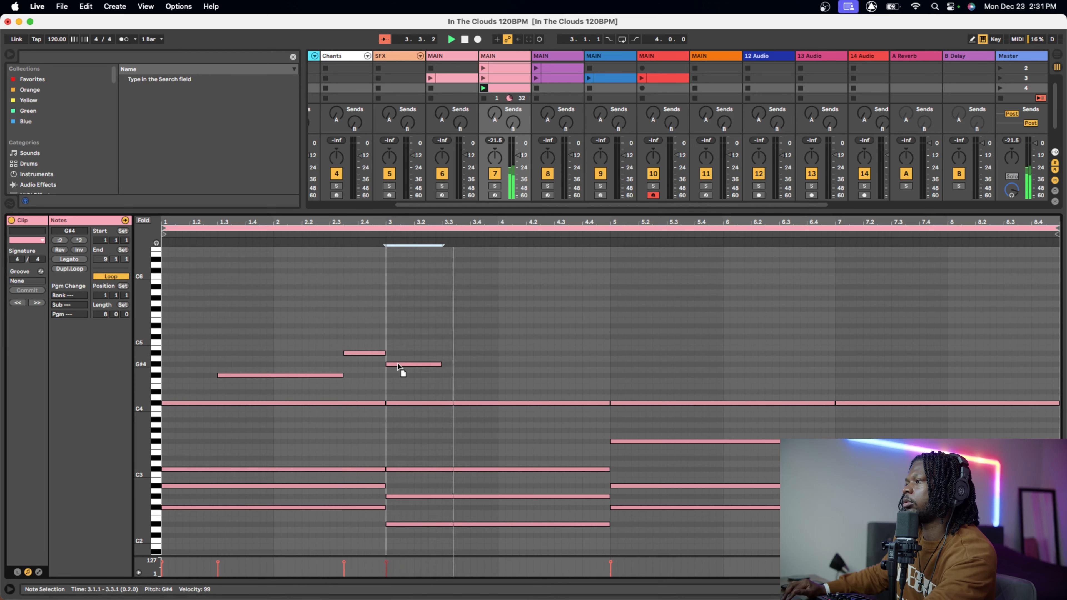
{"action": "key", "text": "space"}
{"action": "key", "text": "space"}
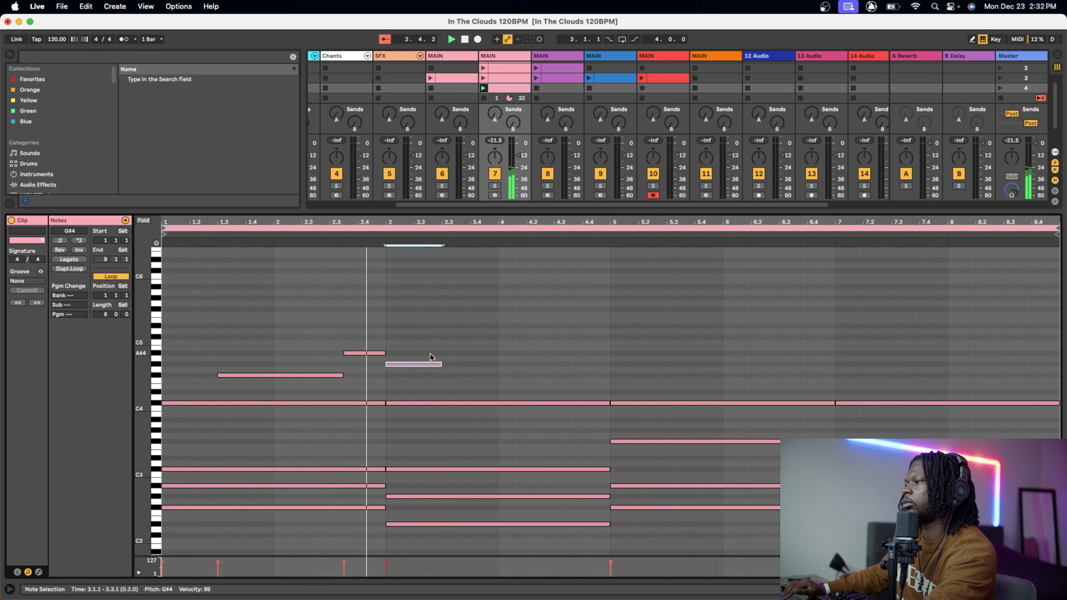
- Extend the G#4 note to 3.3.3, add a D#4 note from 3.3.3 to 5.1.1, and replay the clip
{"action": "left_click_drag", "start_coordinate": [440, 364], "coordinate": [455, 365]}
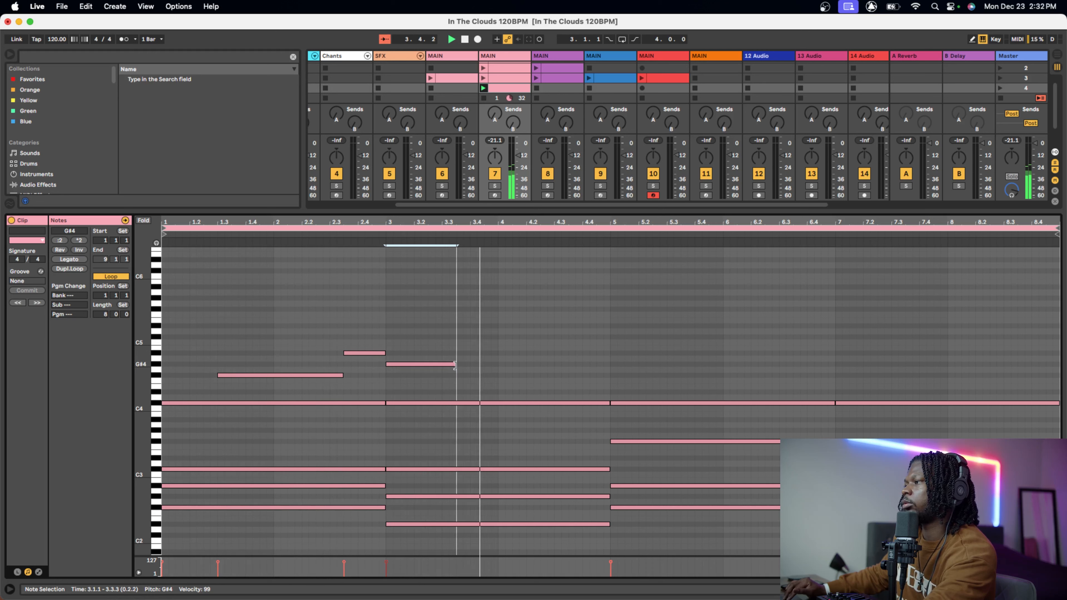
{"action": "key", "text": "space"}
{"action": "key", "text": "space"}
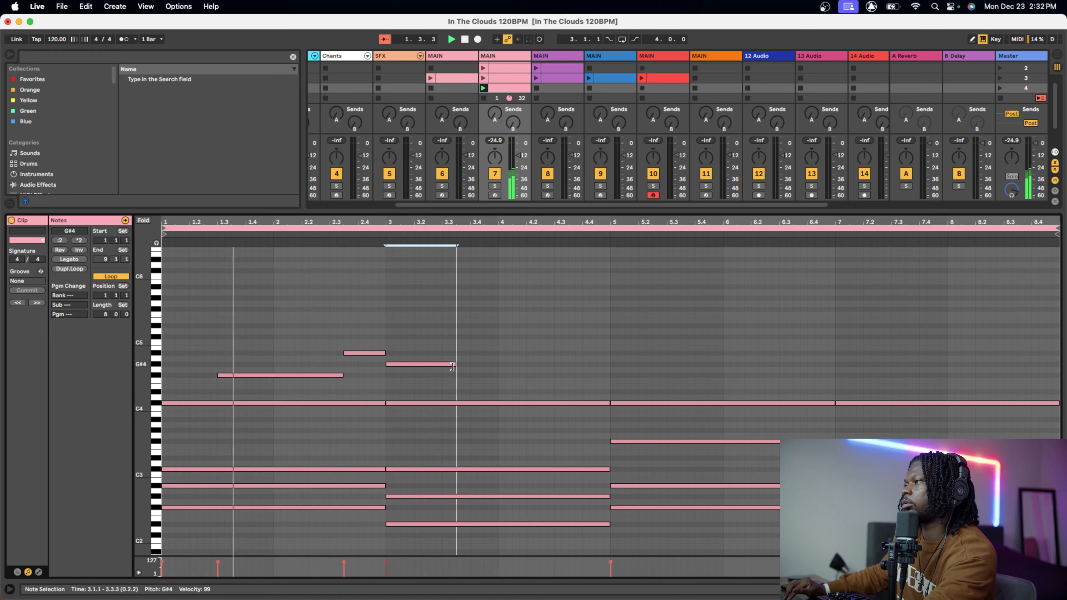
{"action": "double_click", "coordinate": [459, 392]}
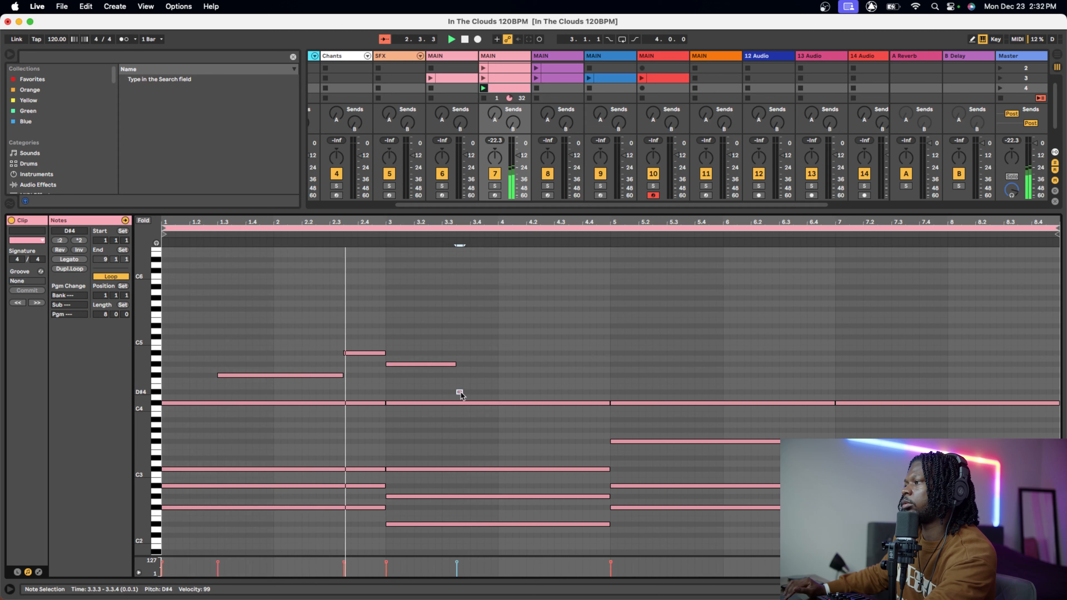
{"action": "left_click_drag", "start_coordinate": [461, 391], "coordinate": [610, 393]}
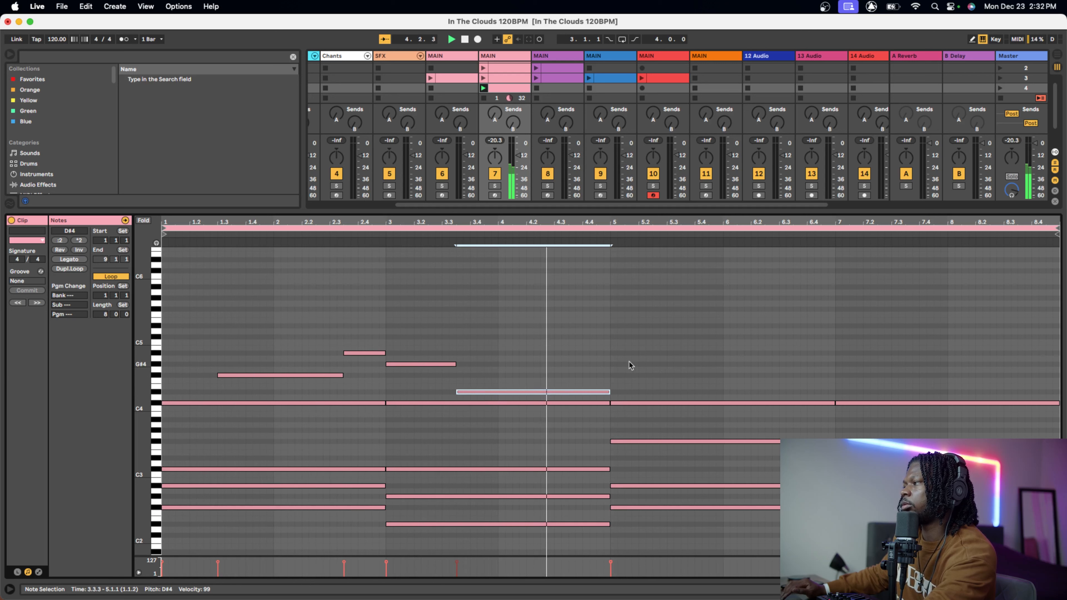
{"action": "key", "text": "space"}
{"action": "key", "text": "space"}
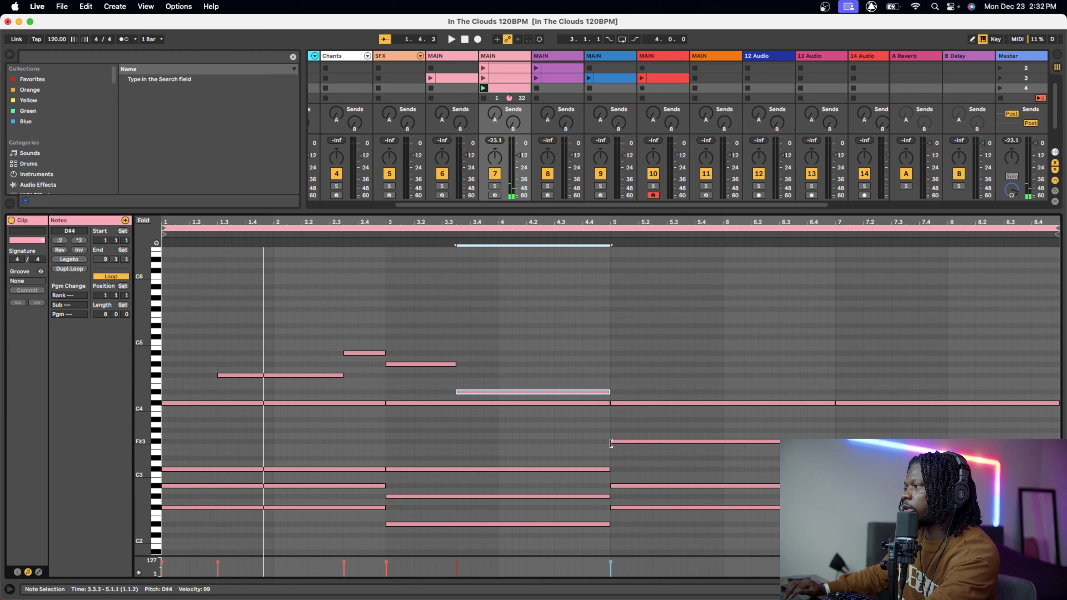
- Trim the F#3 chord note at bar 5 to start at 6.1.1 and add one-bar D#3 notes at 5.1.1 and 4.1.1
{"action": "left_click_drag", "start_coordinate": [611, 443], "coordinate": [660, 440]}
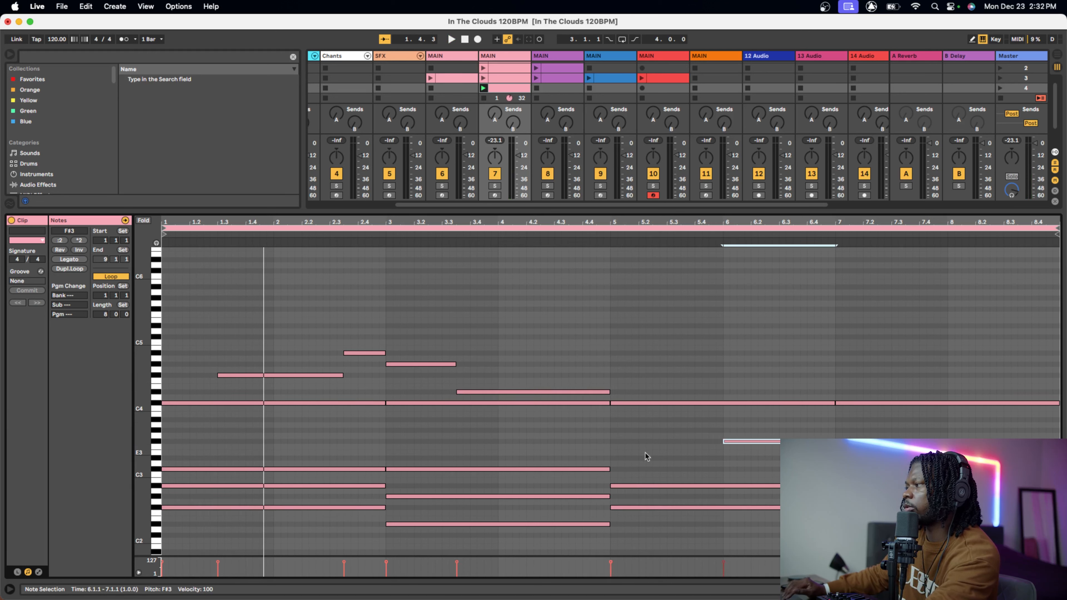
{"action": "left_click", "coordinate": [613, 457]}
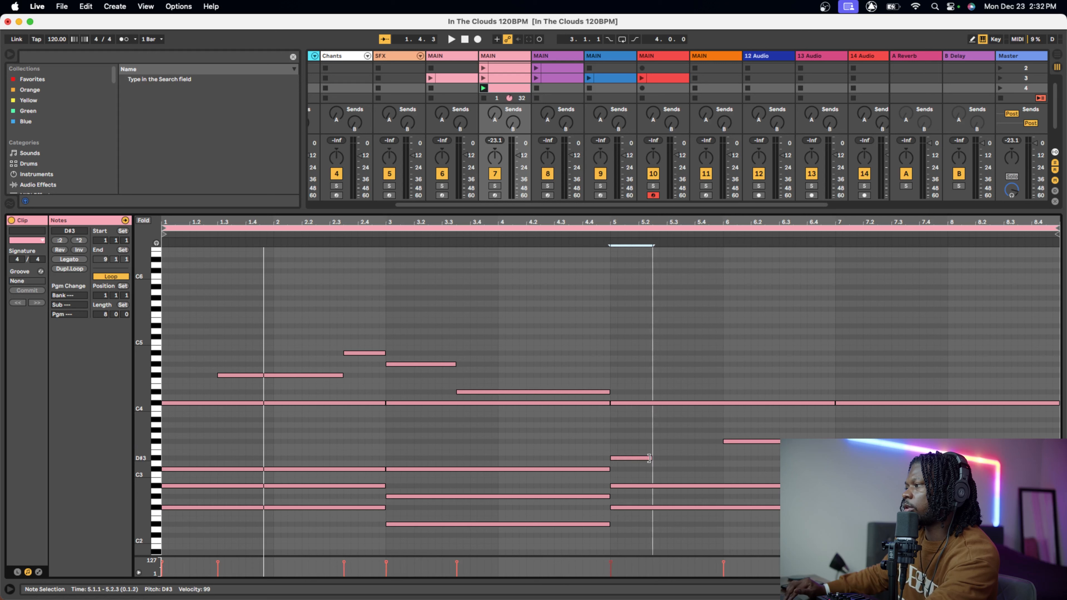
{"action": "left_click_drag", "start_coordinate": [649, 458], "coordinate": [720, 459]}
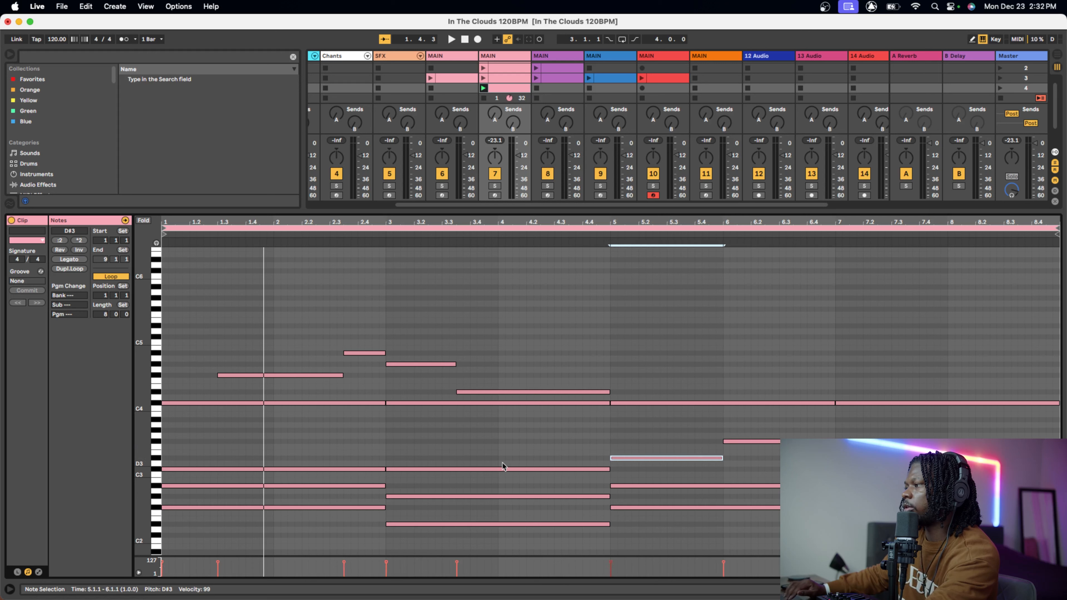
{"action": "key", "text": "space"}
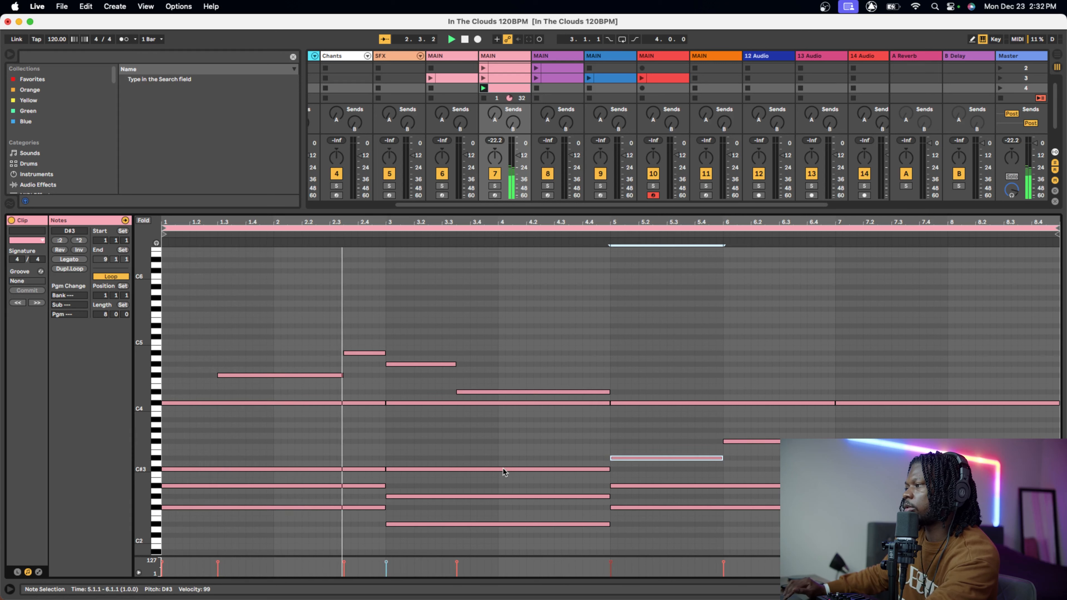
{"action": "double_click", "coordinate": [502, 457]}
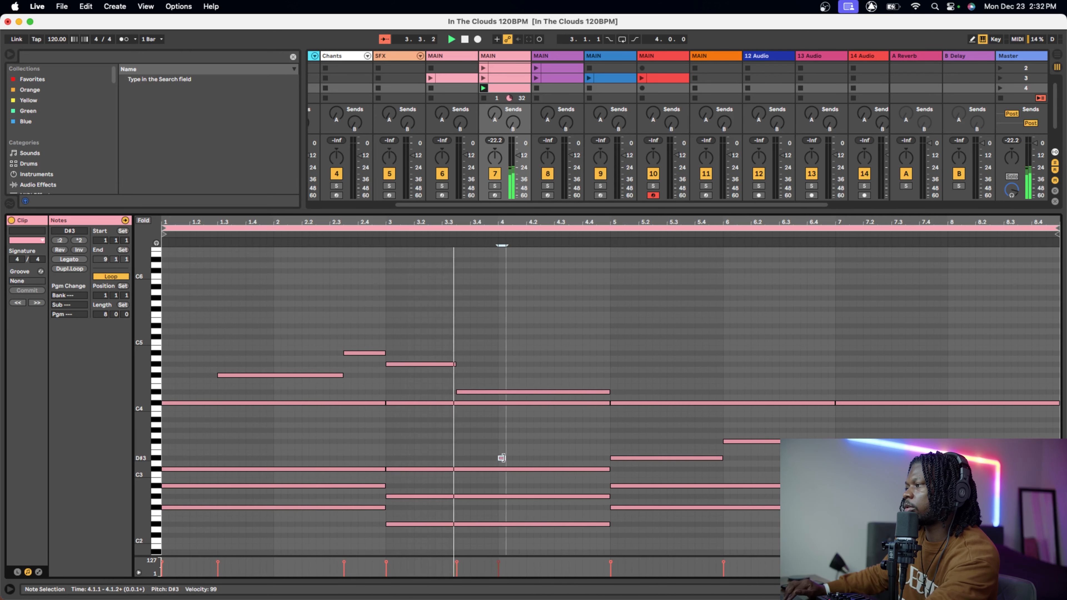
{"action": "left_click_drag", "start_coordinate": [501, 458], "coordinate": [609, 458]}
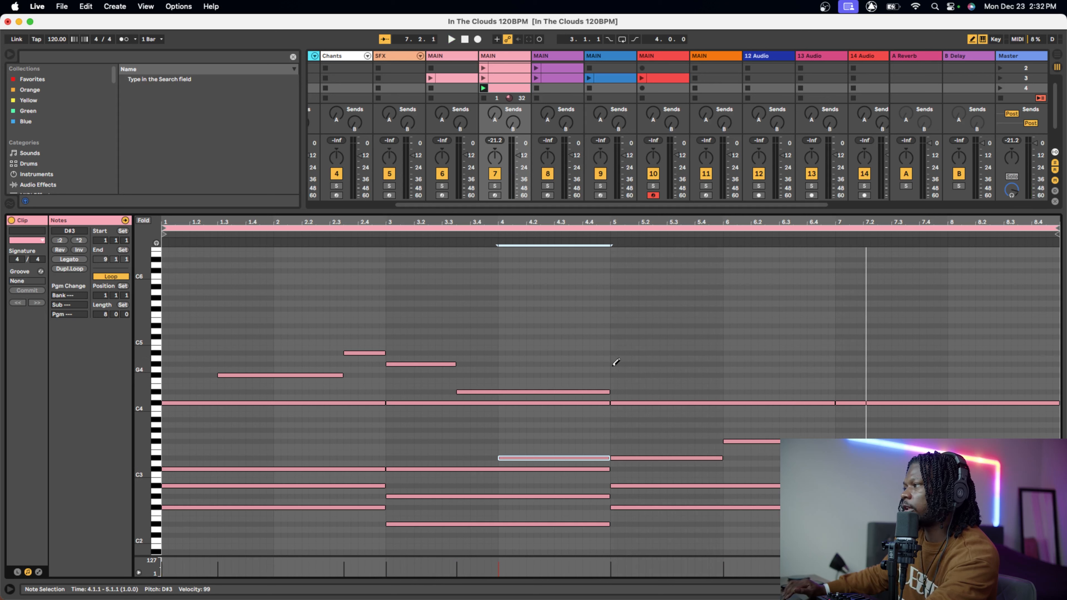
- Add an F#4 melody note from 5.1.1 to 7.1.1
{"action": "left_click", "coordinate": [613, 375]}
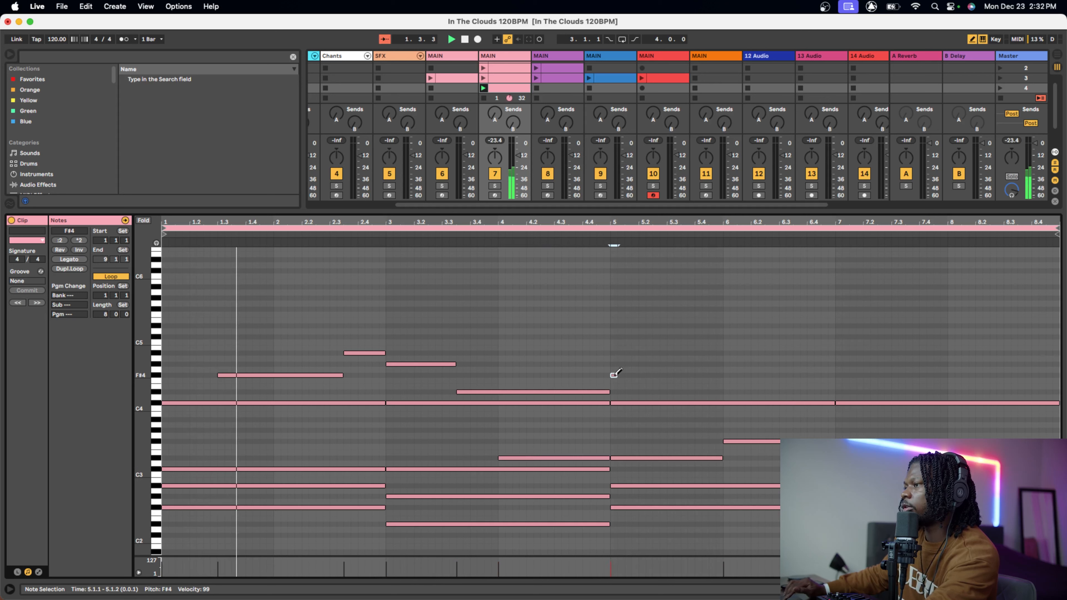
{"action": "left_click_drag", "start_coordinate": [614, 375], "coordinate": [665, 379]}
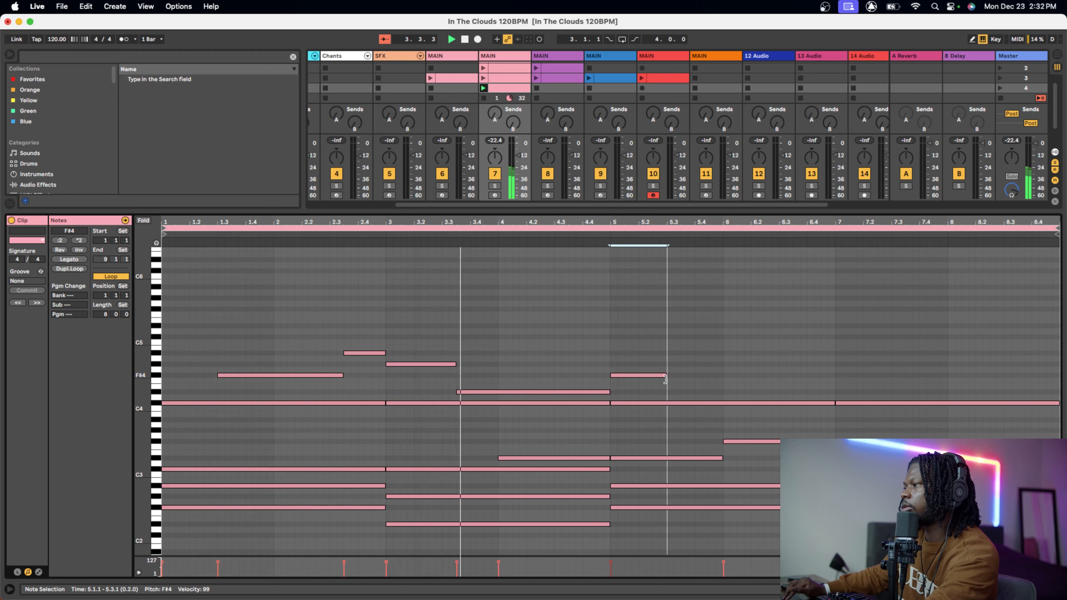
{"action": "left_click_drag", "start_coordinate": [665, 378], "coordinate": [836, 383]}
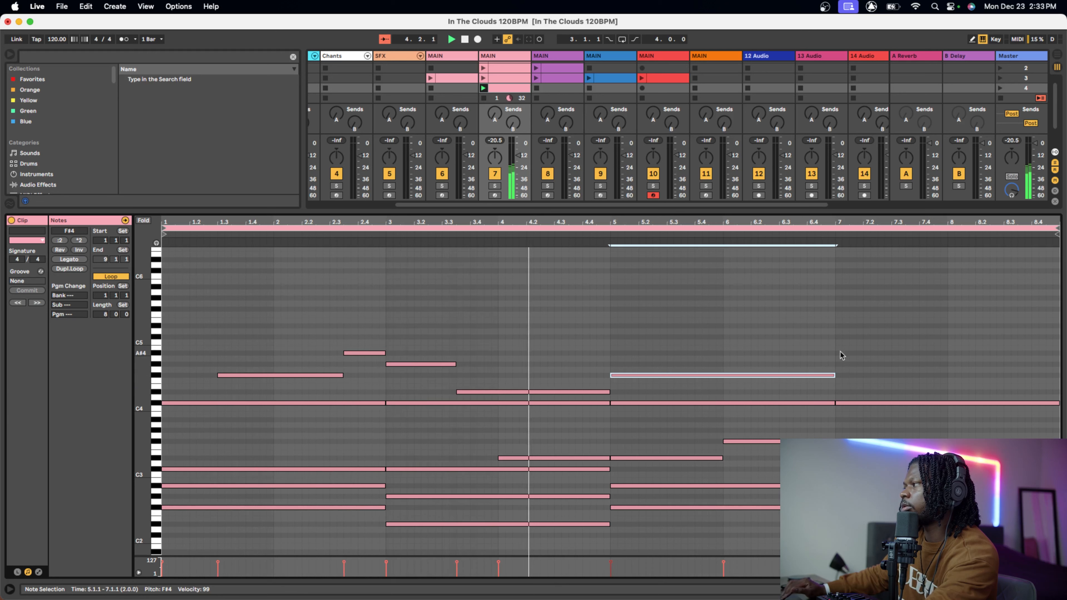
- Add an A#4 note from 7.1.1 to 8.1.1 and a D#4 note from 8.1.1 to 9.1.1
{"action": "key", "text": "b"}
{"action": "left_click_drag", "start_coordinate": [836, 353], "coordinate": [912, 358]}
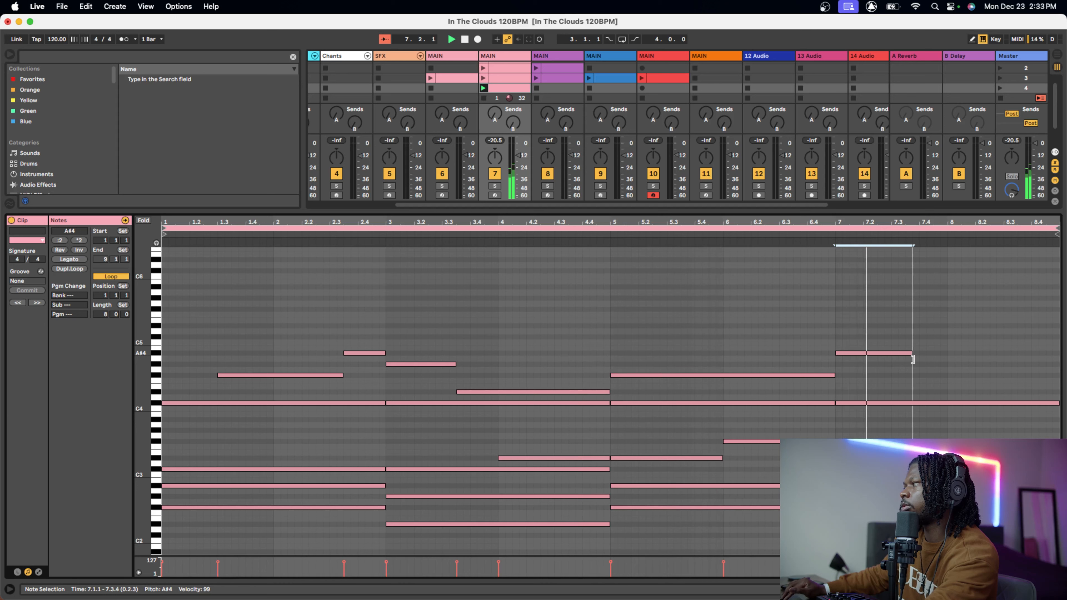
{"action": "left_click_drag", "start_coordinate": [912, 359], "coordinate": [948, 361]}
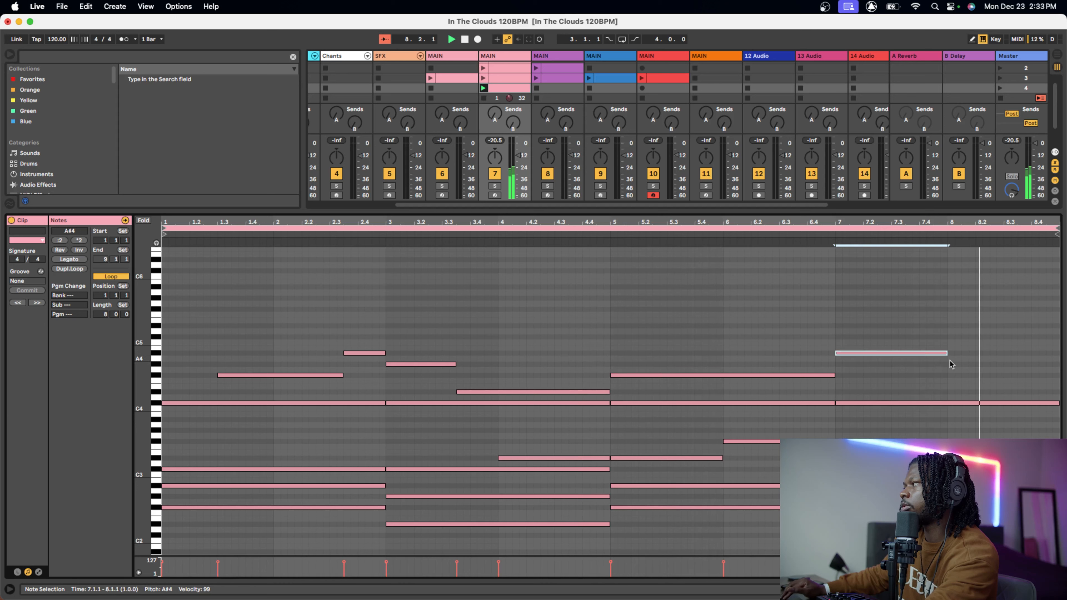
{"action": "key", "text": "b"}
{"action": "left_click", "coordinate": [951, 392]}
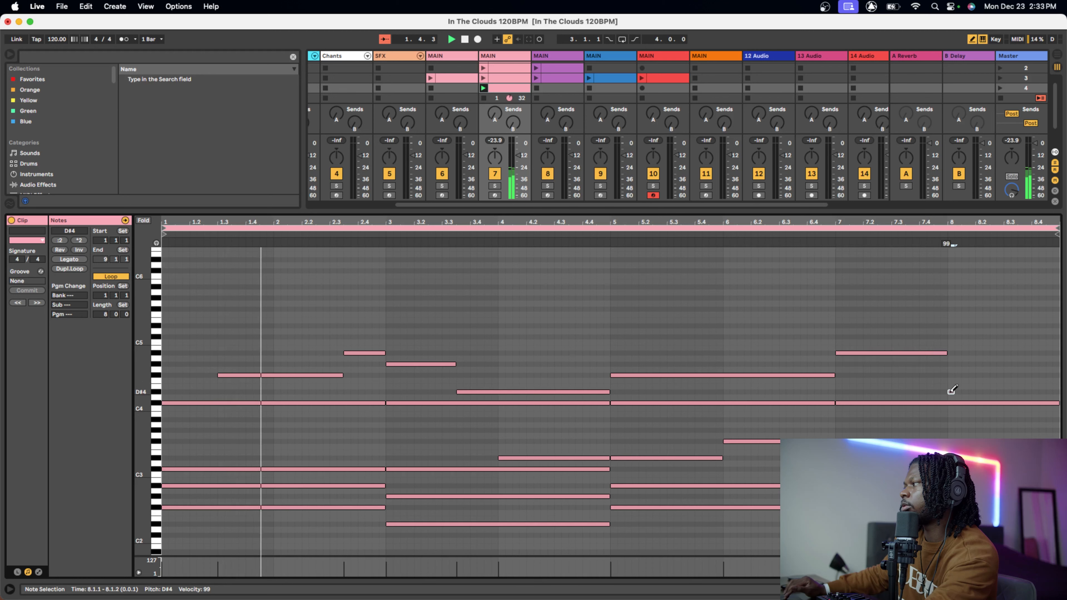
{"action": "left_click_drag", "start_coordinate": [951, 392], "coordinate": [1058, 398]}
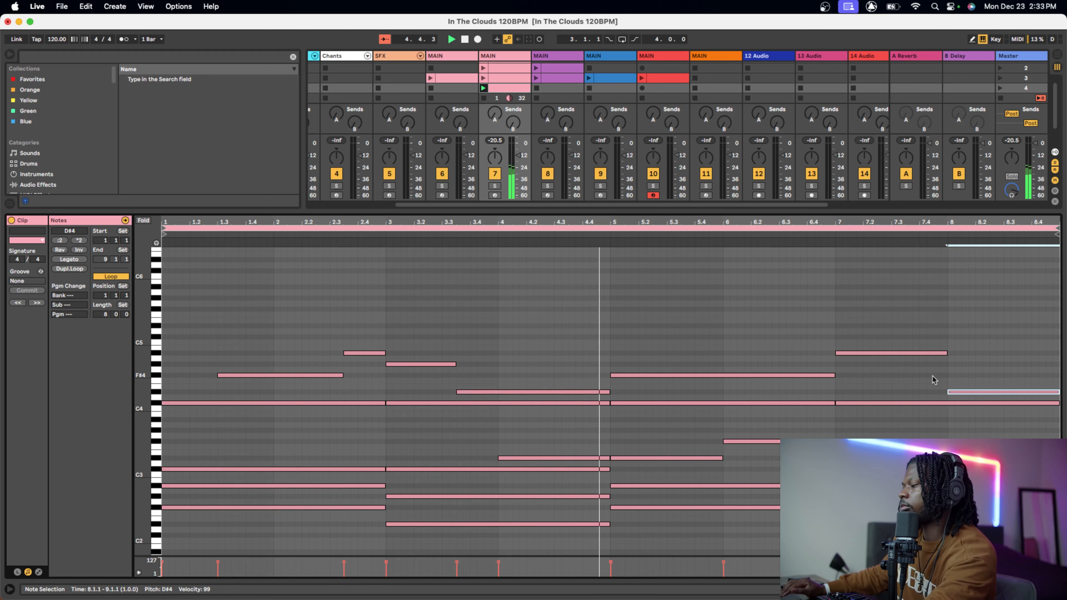
- Turn on the metronome for playback and trim the D#4 note at 3.3.3 to start at 4.1.1
{"action": "left_click", "coordinate": [122, 40]}
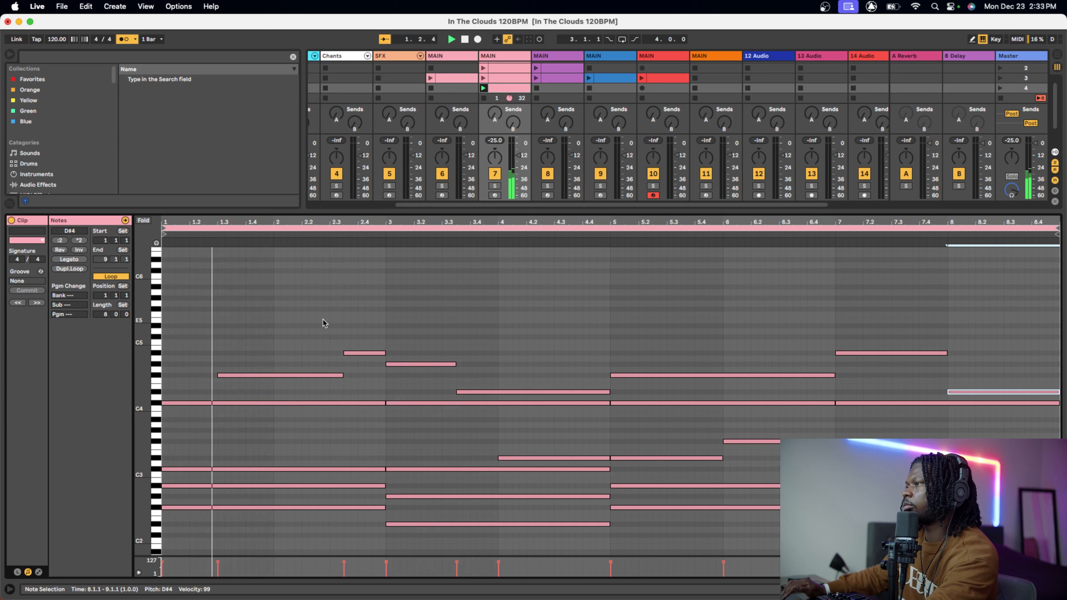
{"action": "left_click", "coordinate": [456, 350]}
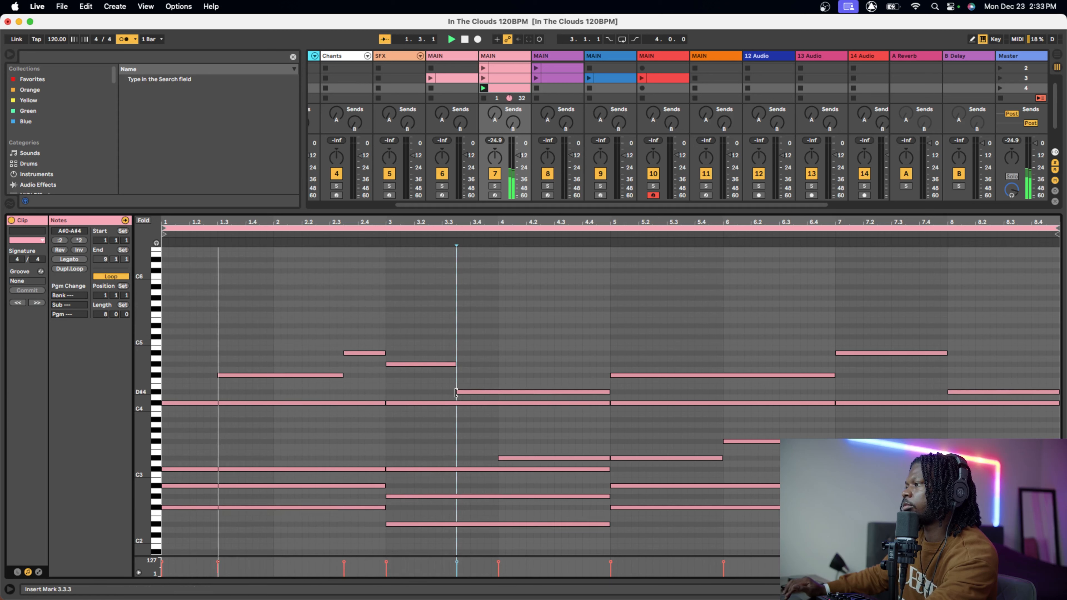
{"action": "left_click_drag", "start_coordinate": [456, 392], "coordinate": [498, 392]}
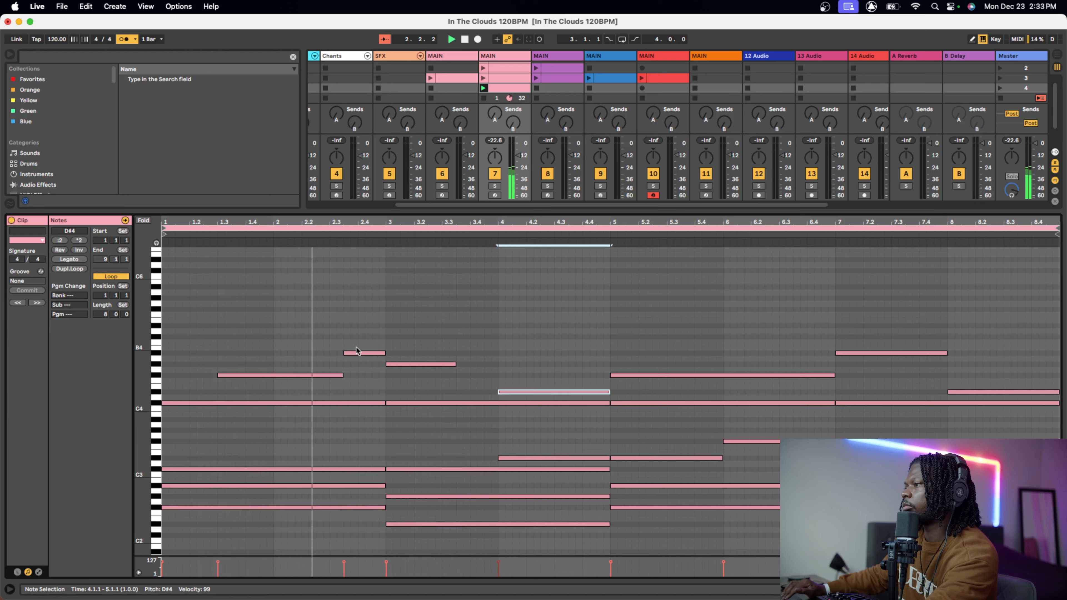
- Move the join between the F#4 and A#4 notes in bar 2 to 2.3.1, and extend the G#4 note to 4.1.1
{"action": "key", "text": "space"}
{"action": "key", "text": "space"}
{"action": "left_click_drag", "start_coordinate": [344, 355], "coordinate": [329, 377]}
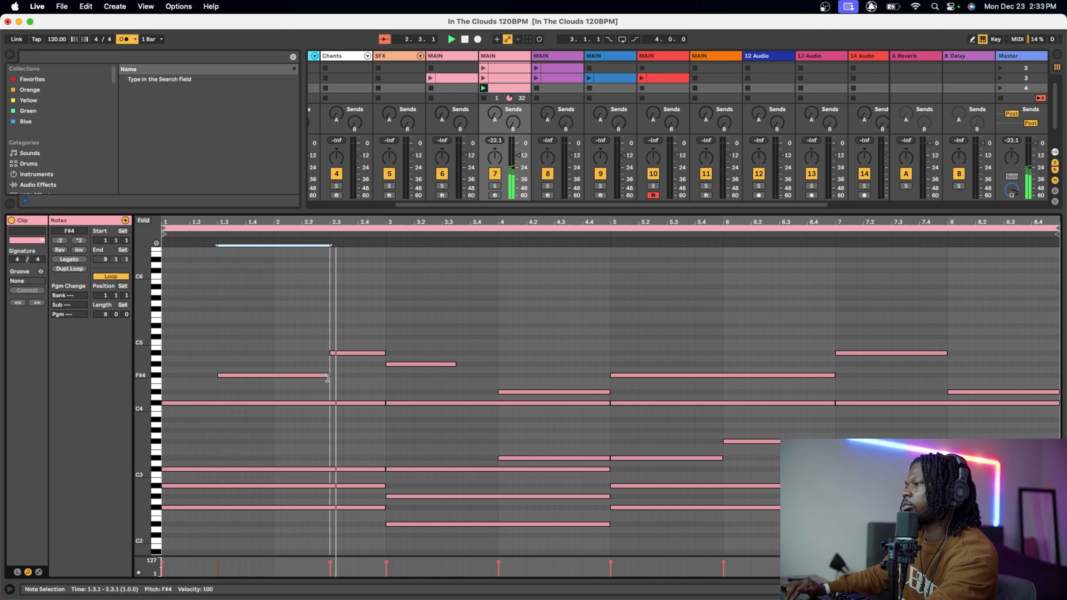
{"action": "left_click_drag", "start_coordinate": [455, 364], "coordinate": [496, 369]}
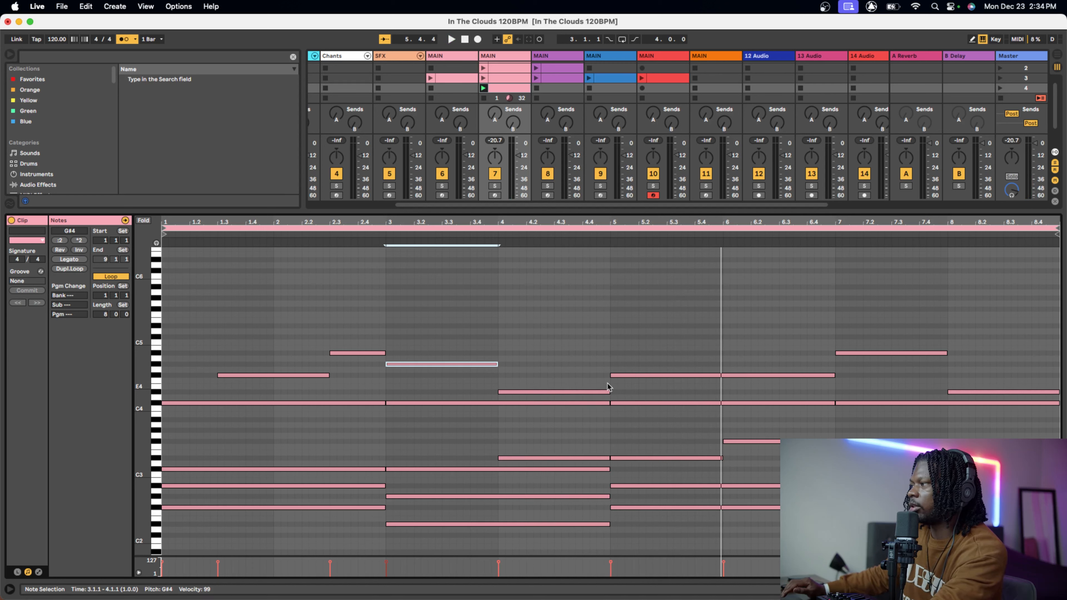
- Replay the edited melody clip from its beginning and turn off the metronome
{"action": "left_click", "coordinate": [612, 383]}
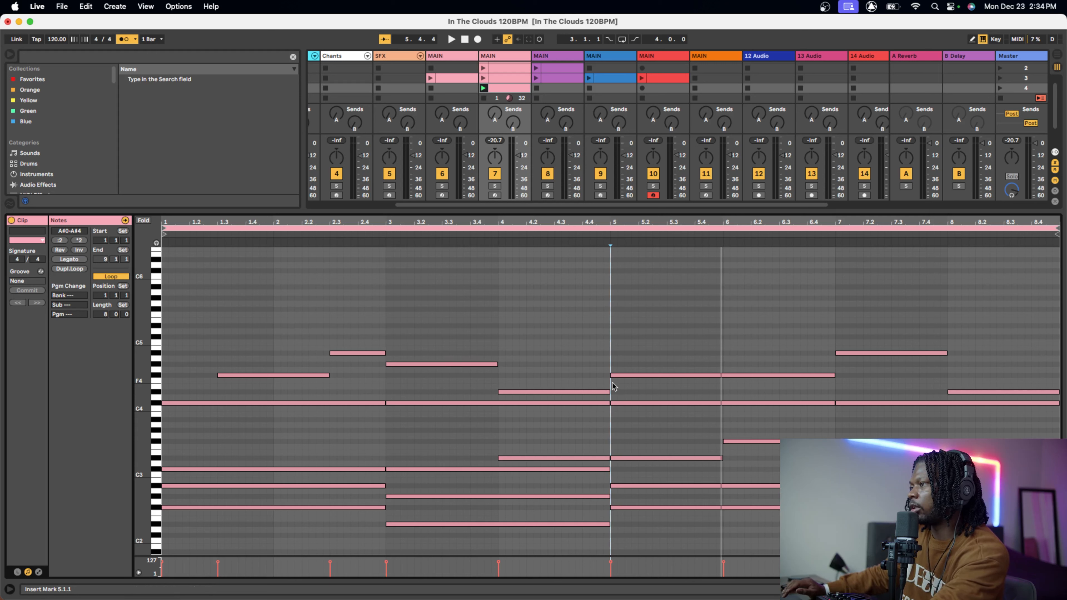
{"action": "key", "text": "space"}
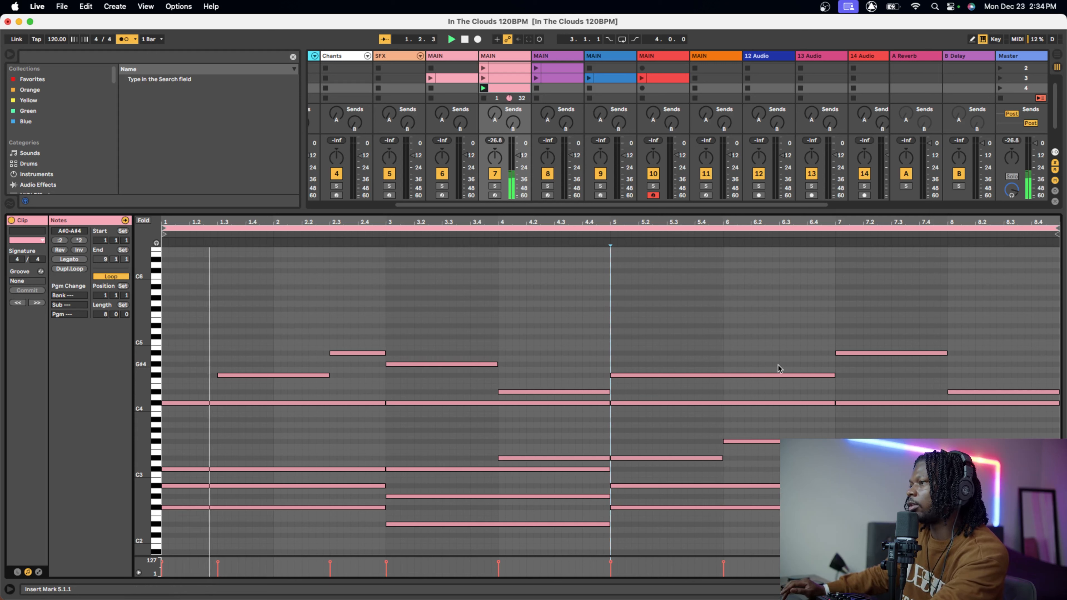
{"action": "left_click", "coordinate": [123, 40]}
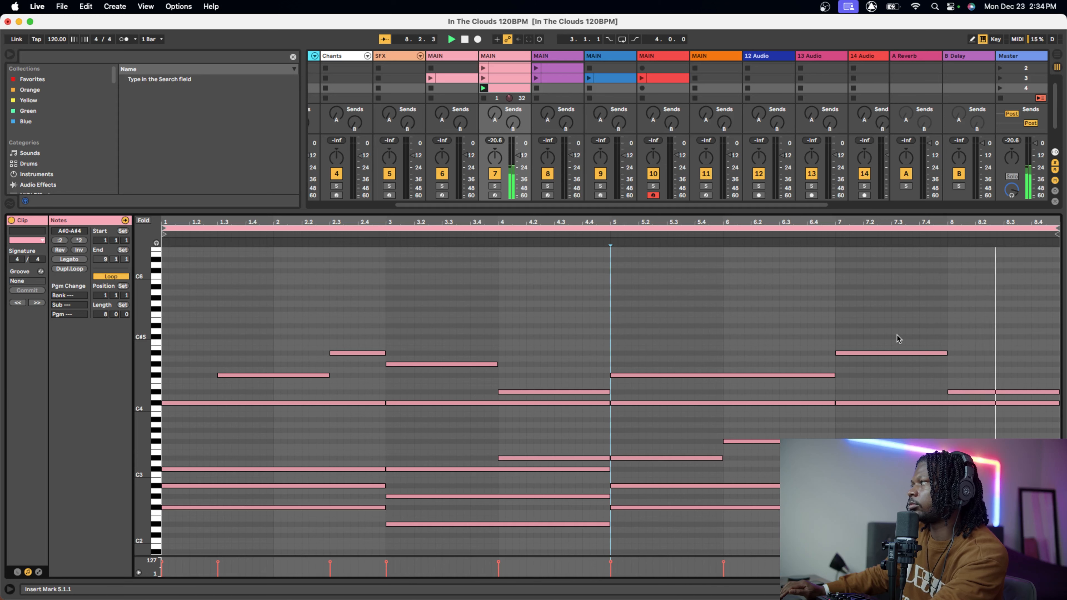
- Stop playback, enlarge the session area, then arm track 11 for recording and show its device chain
{"action": "scroll", "coordinate": [964, 339], "scroll_direction": "down", "scroll_amount": 1}
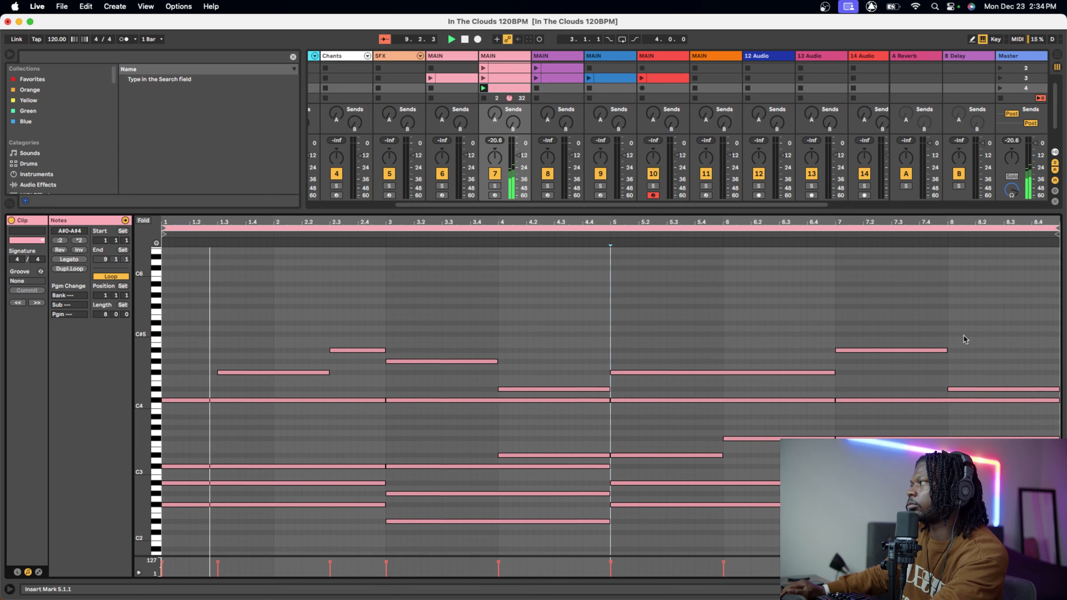
{"action": "left_click_drag", "start_coordinate": [474, 212], "coordinate": [473, 320]}
{"action": "key", "text": "space"}
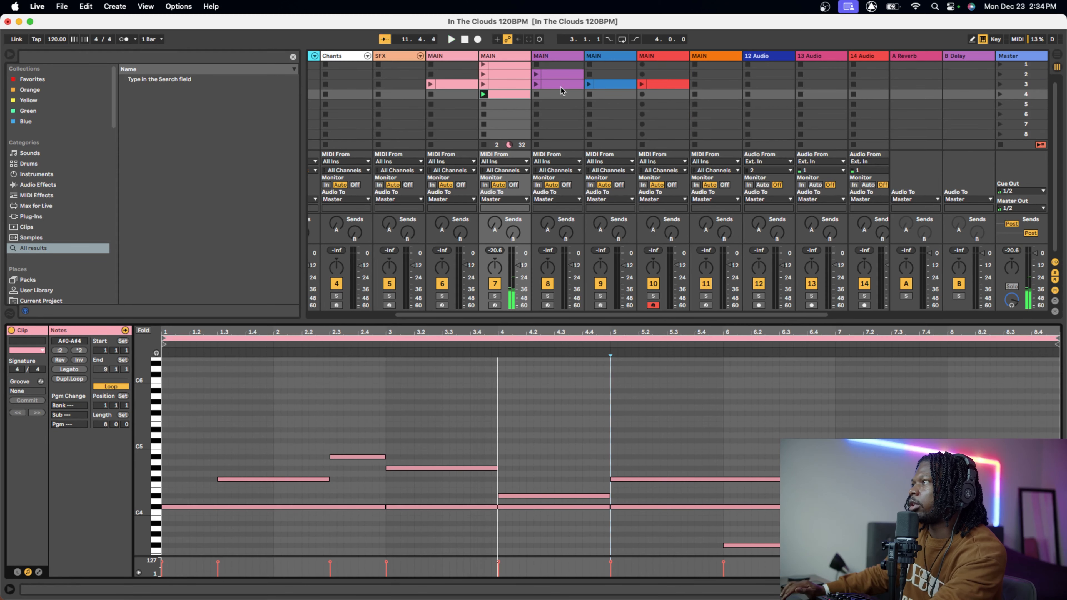
{"action": "left_click", "coordinate": [717, 59]}
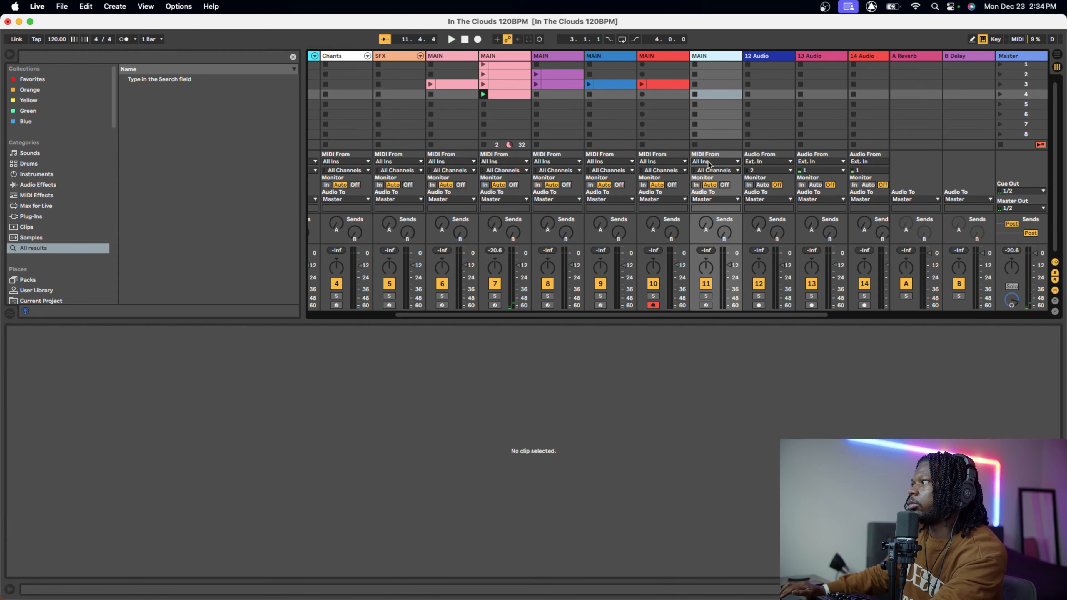
{"action": "left_click", "coordinate": [705, 305]}
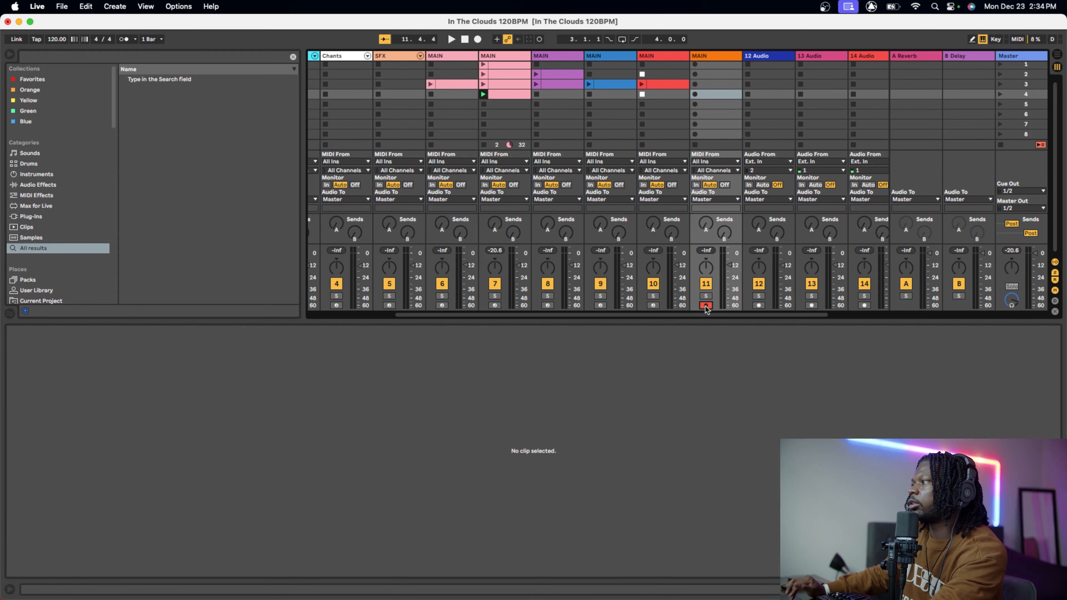
{"action": "left_click", "coordinate": [715, 58]}
{"action": "key", "text": "shift+Tab"}
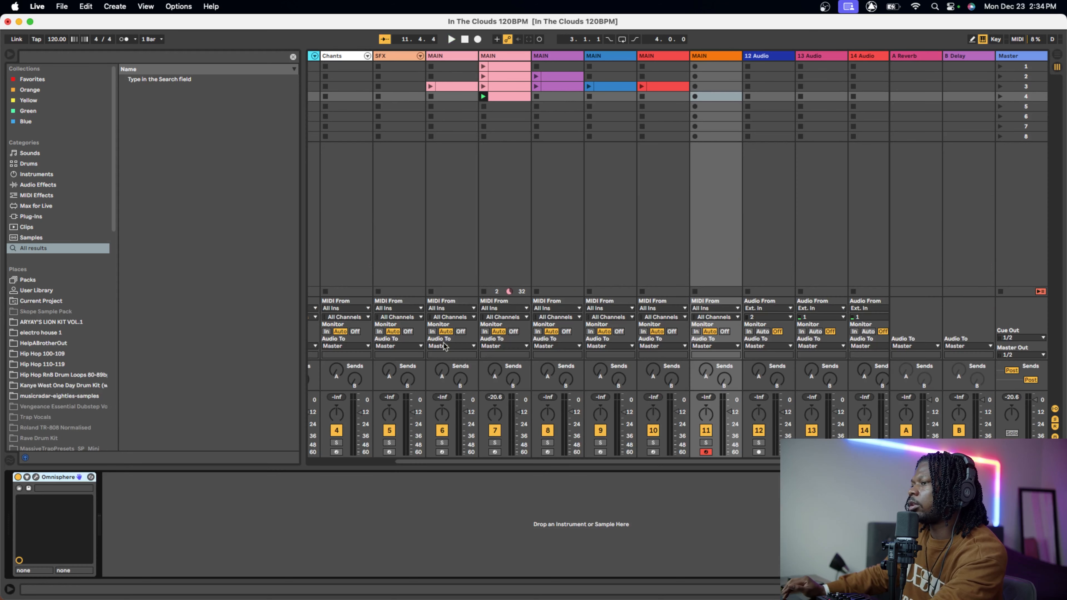
- Search the browser for "ovo" and load OVO 3.vst3 on track 11 in place of Omnisphere
{"action": "left_click", "coordinate": [136, 57]}
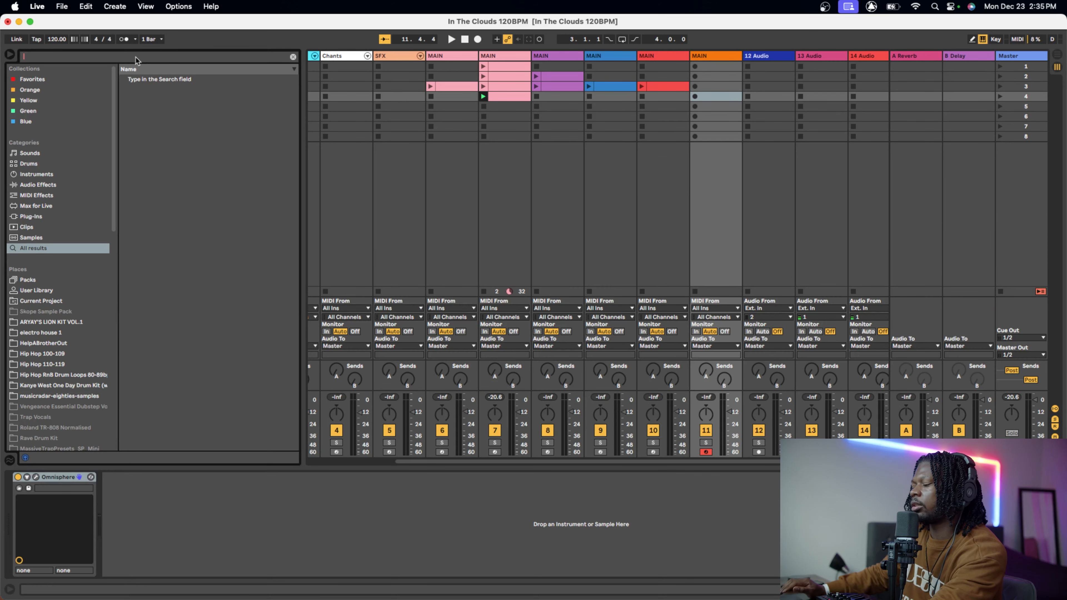
{"action": "type", "text": "ovo"}
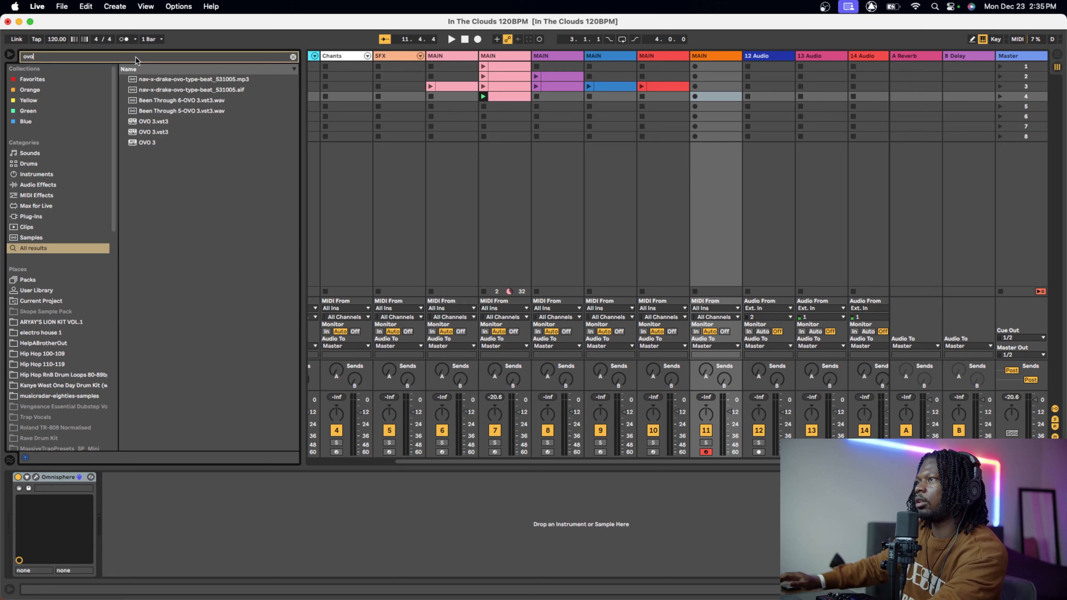
{"action": "double_click", "coordinate": [146, 132]}
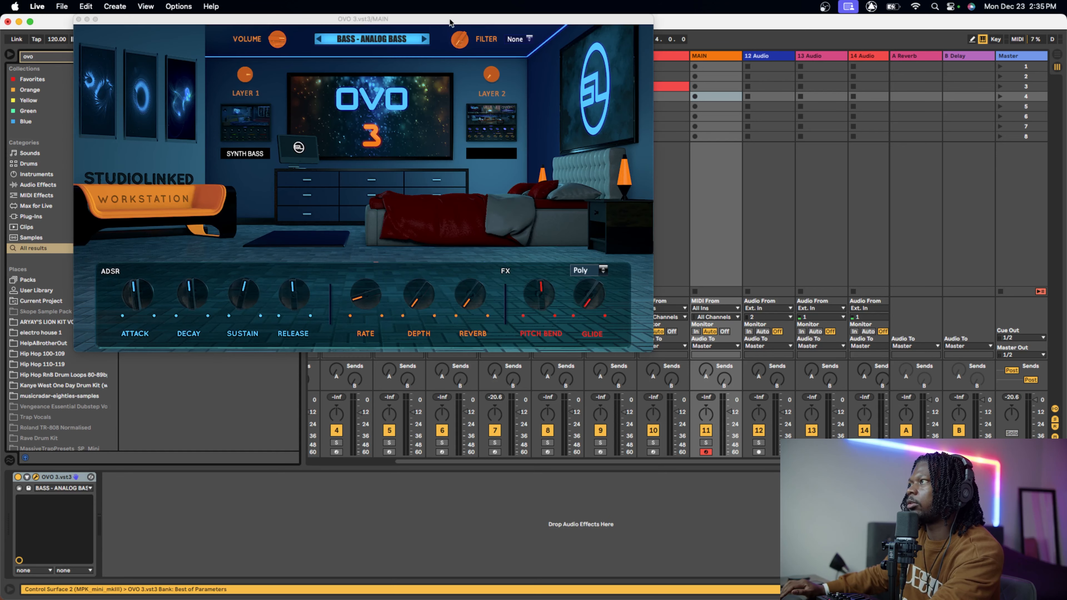
{"action": "left_click_drag", "start_coordinate": [449, 22], "coordinate": [495, 163]}
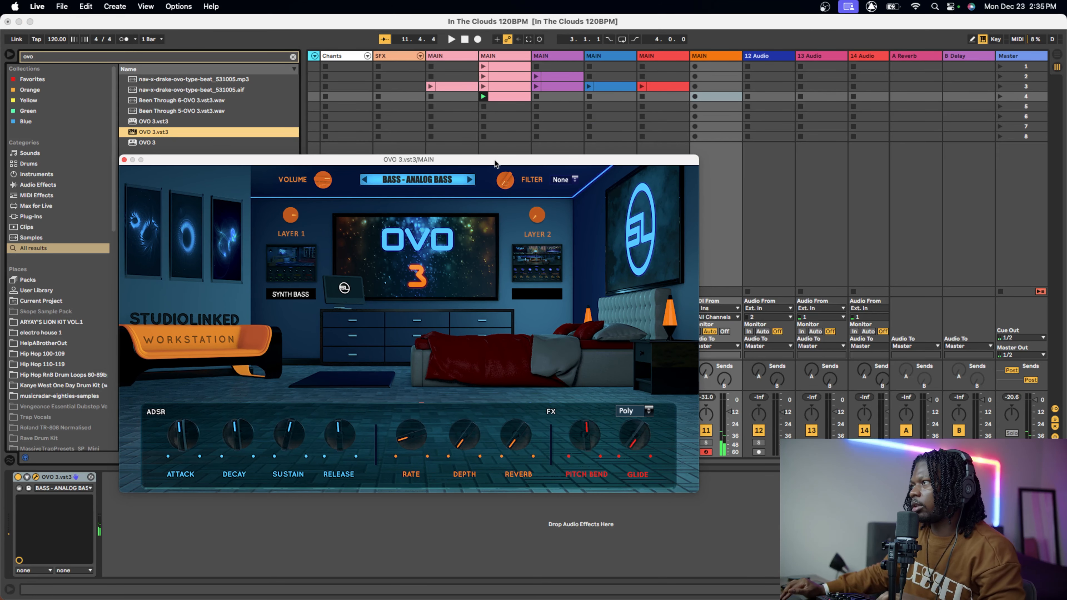
- Keep the BASS - ANALOG BASS preset, capture the played bass line as a scene 4 clip on track 11, and close the plug-in window
{"action": "left_click", "coordinate": [440, 186]}
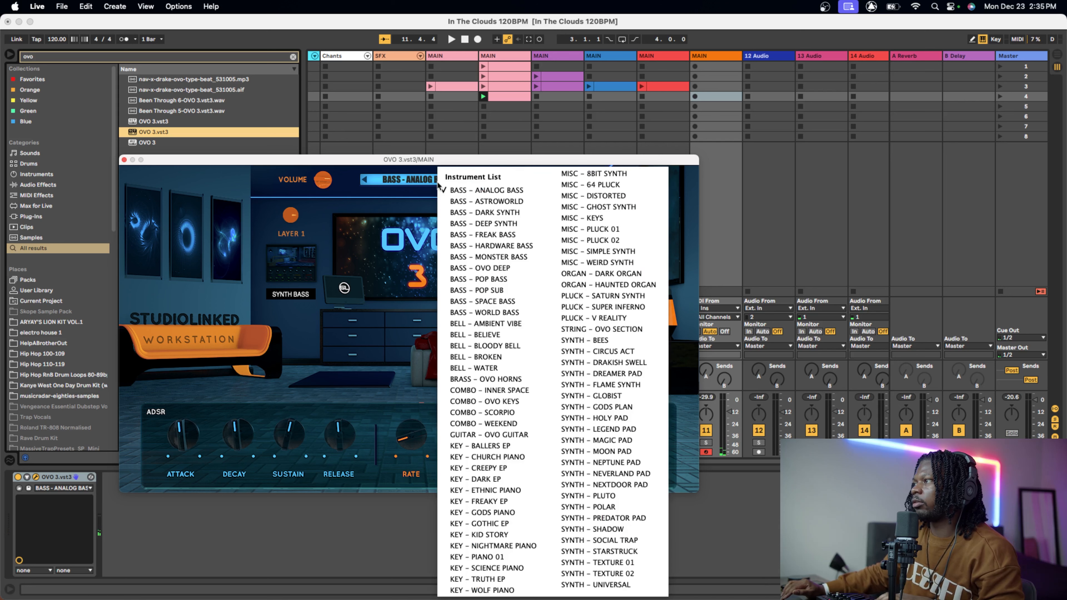
{"action": "left_click", "coordinate": [431, 193]}
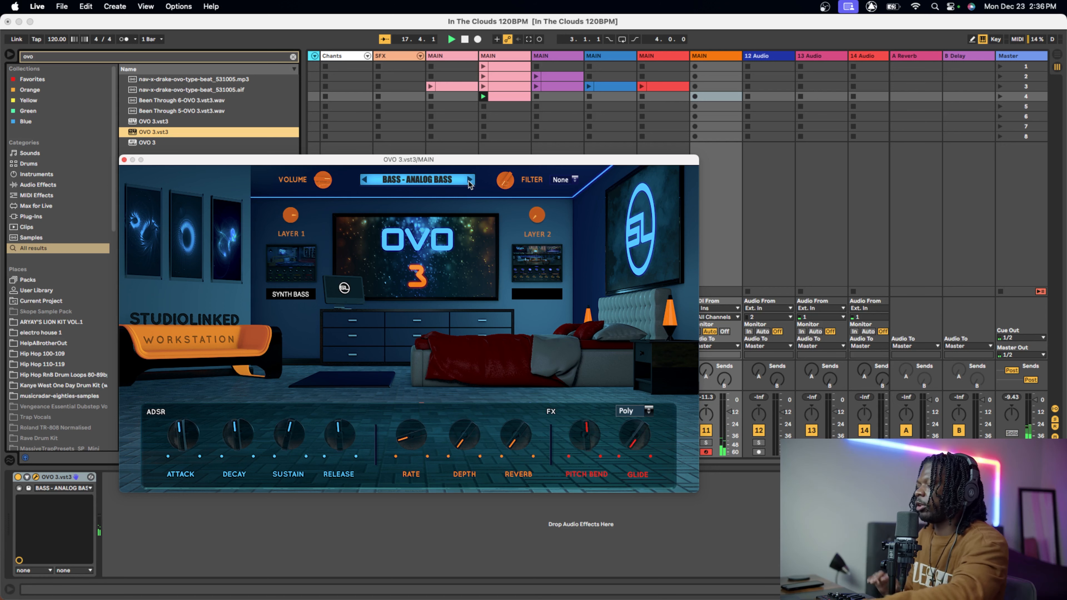
{"action": "left_click", "coordinate": [528, 39]}
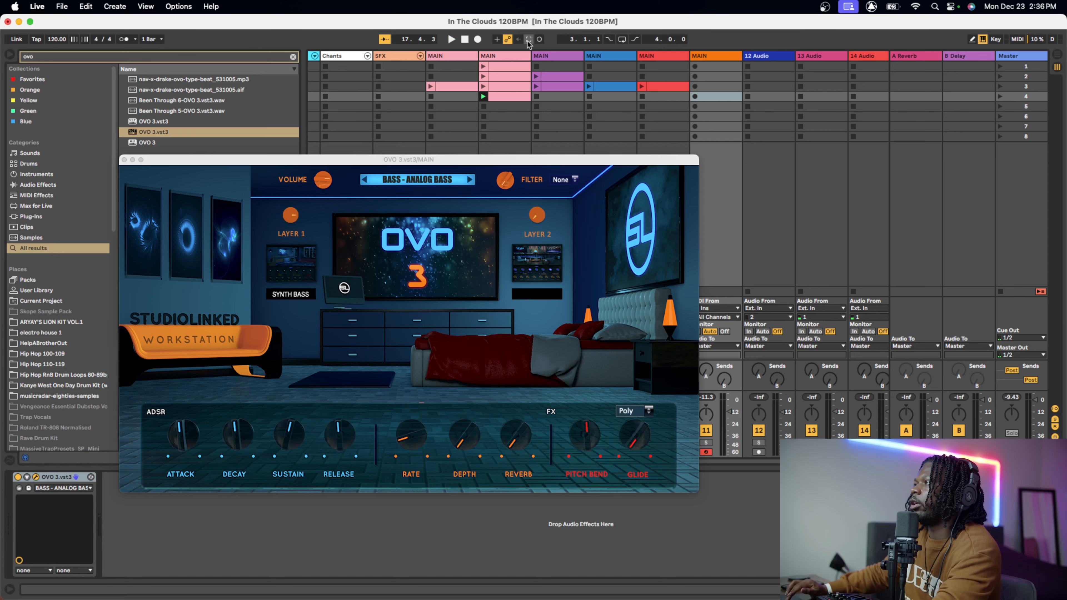
{"action": "left_click", "coordinate": [123, 160]}
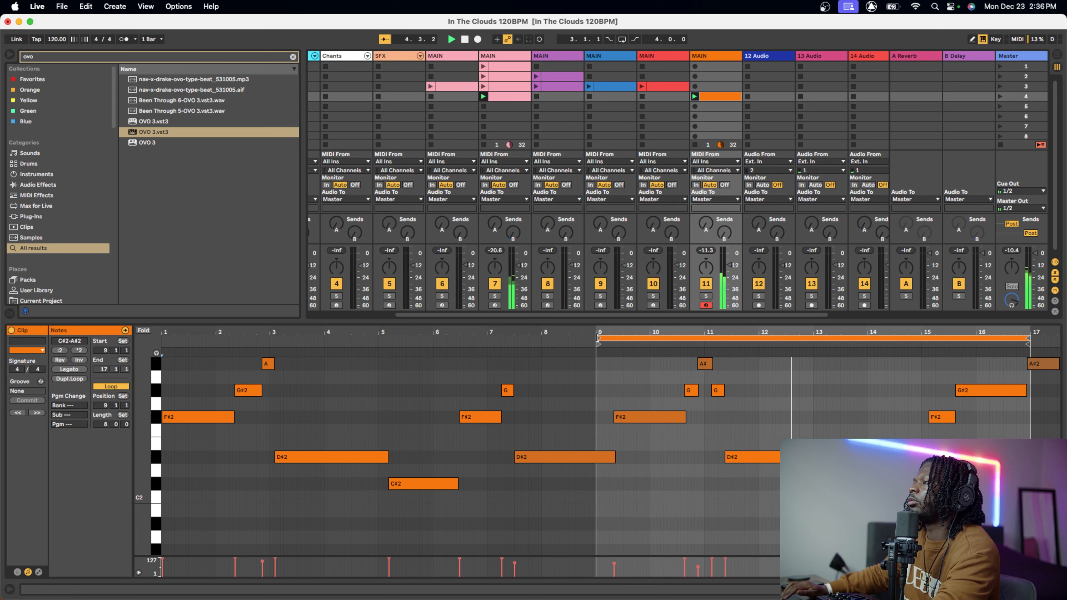
- Extend the captured bass clip's loop back to start at 1.1.1, giving it a length of 16 bars
{"action": "left_click_drag", "start_coordinate": [598, 339], "coordinate": [460, 338]}
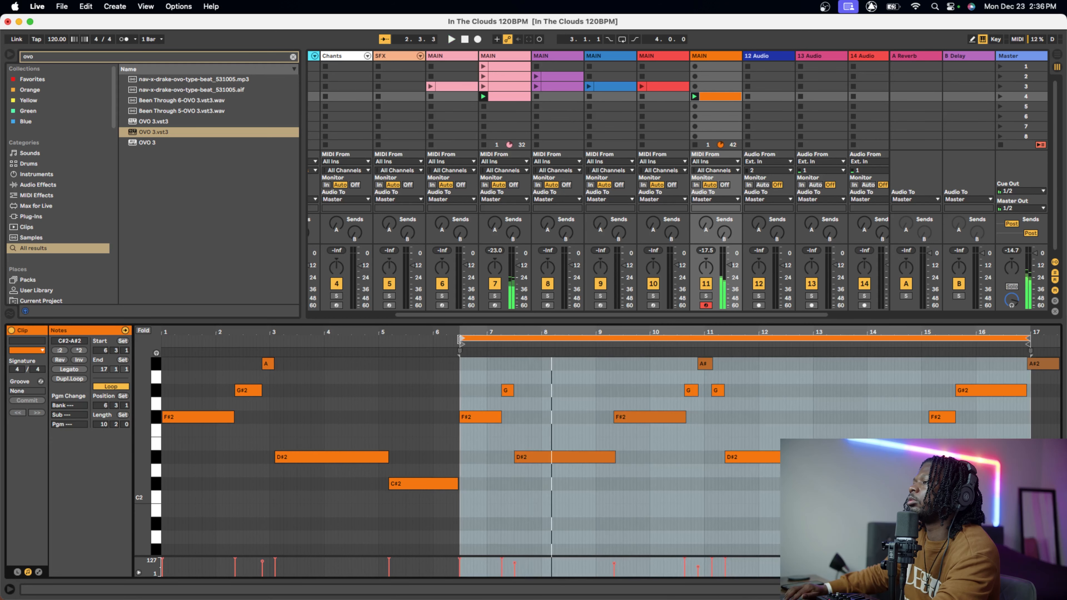
{"action": "left_click", "coordinate": [473, 421]}
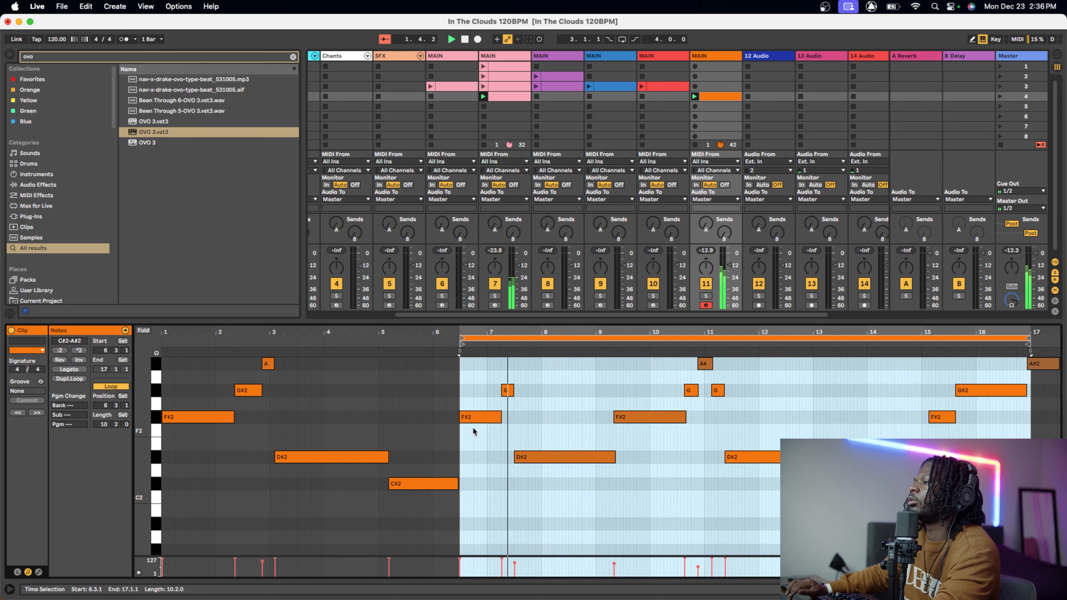
{"action": "left_click", "coordinate": [473, 418]}
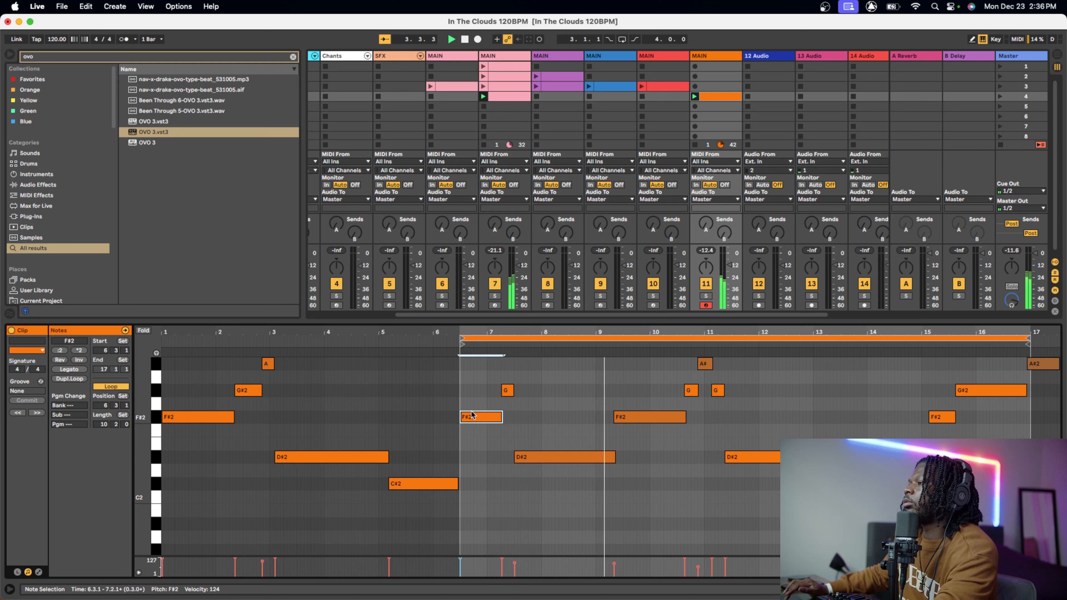
{"action": "left_click_drag", "start_coordinate": [461, 336], "coordinate": [149, 336]}
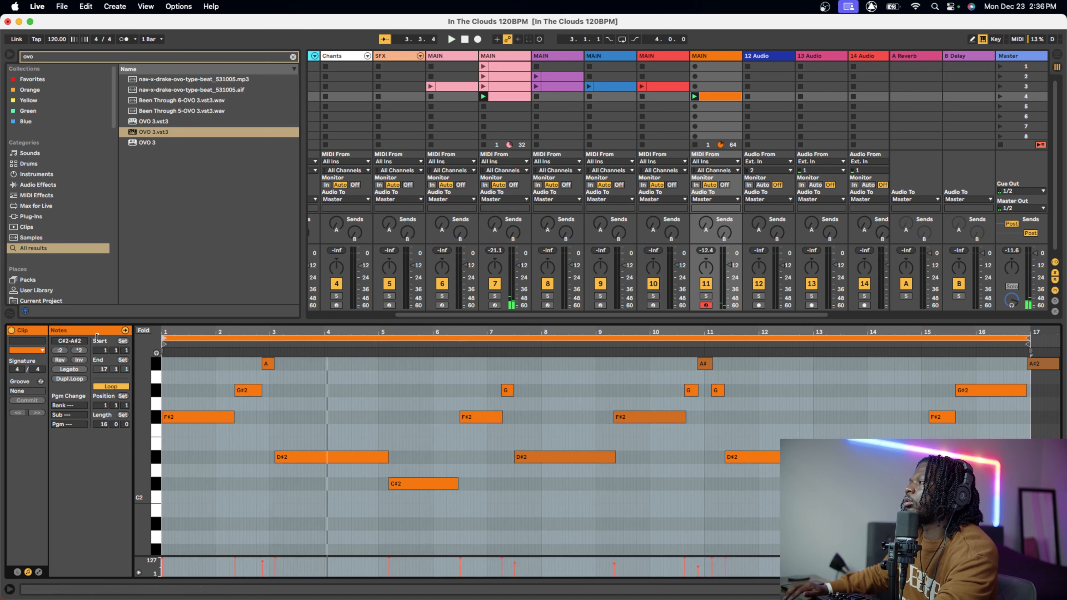
- Replay the bass clip from its beginning with the metronome turned on
{"action": "key", "text": "space"}
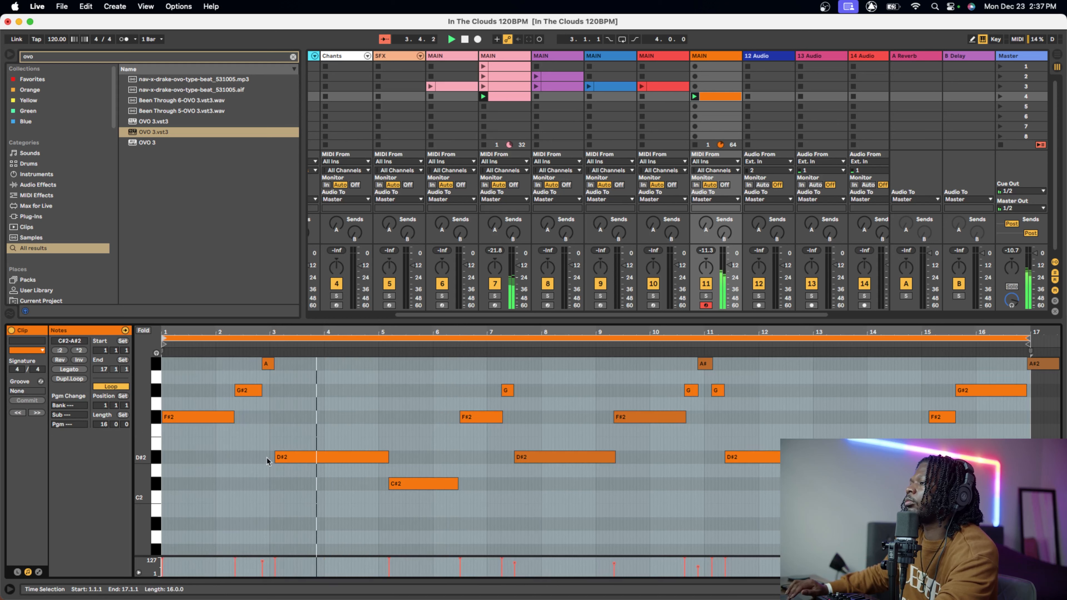
{"action": "left_click", "coordinate": [126, 39]}
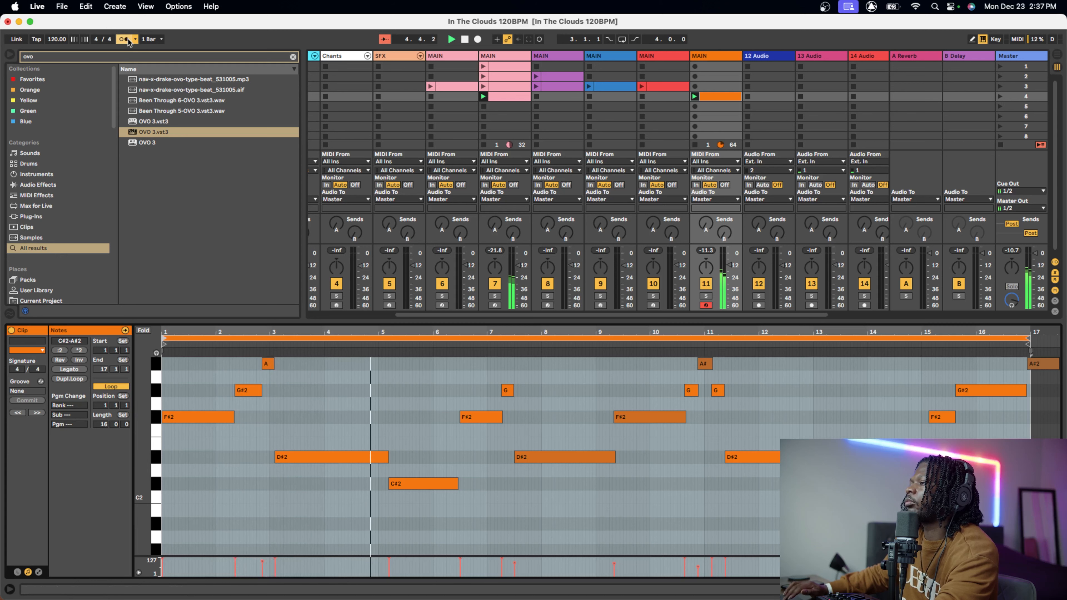
{"action": "key", "text": "space"}
{"action": "key", "text": "space"}
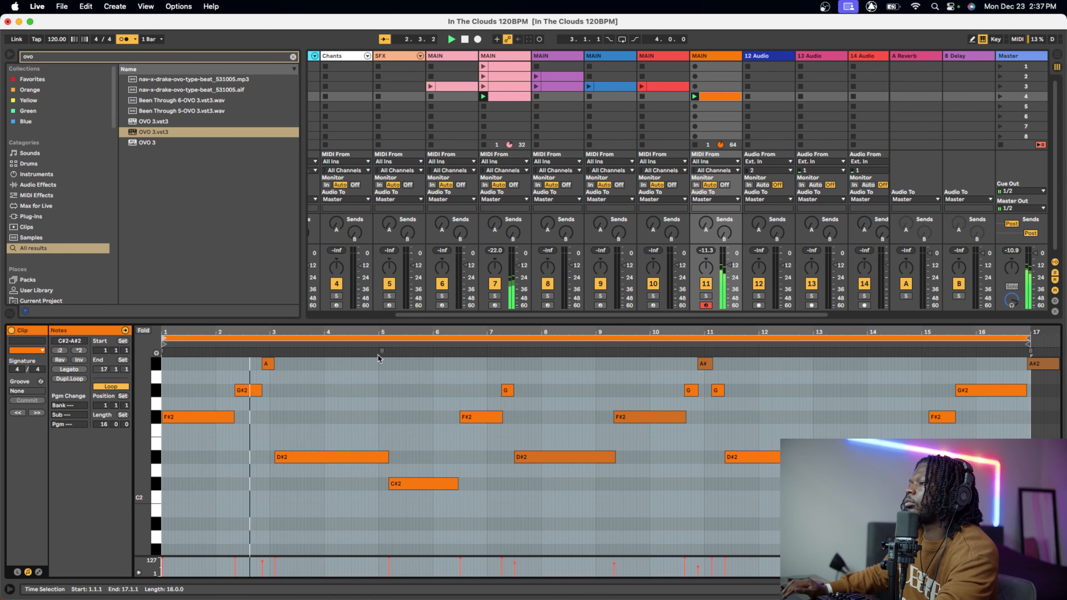
- Move the G#2 bass note in bar 2 earlier to start at 2.2.1 and replay the clip
{"action": "left_click", "coordinate": [246, 396]}
{"action": "key", "text": "space"}
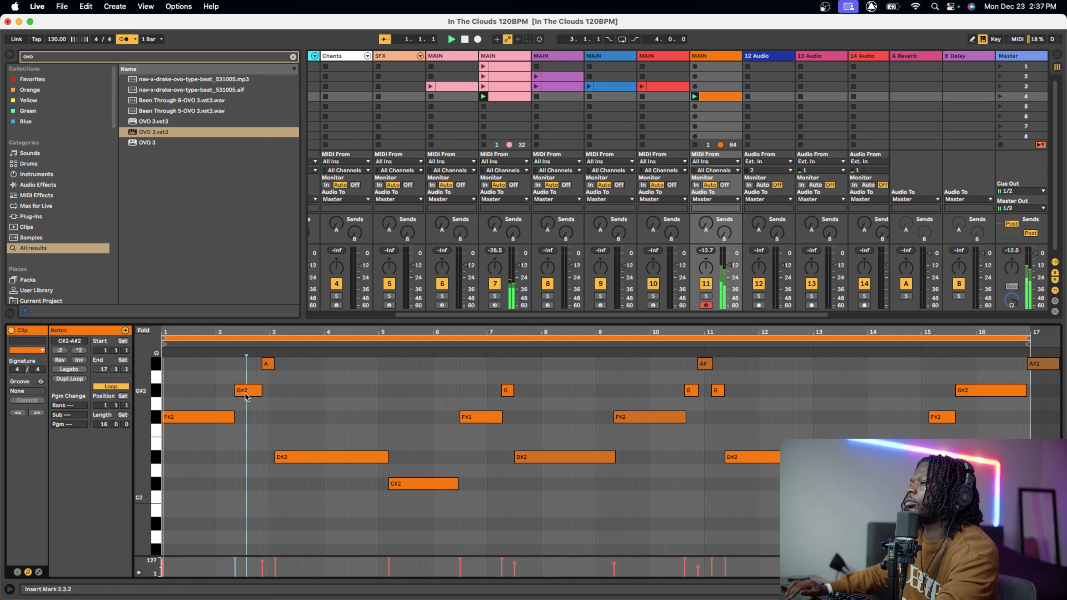
{"action": "left_click", "coordinate": [246, 396]}
{"action": "key", "text": "space"}
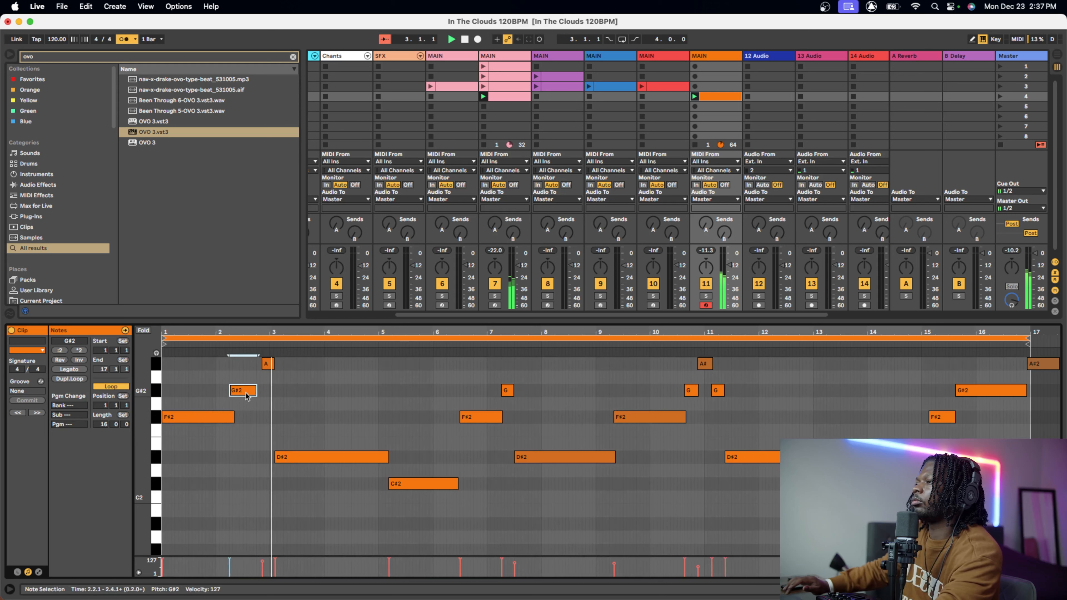
- Nudge the short A#2 note before bar 3 earlier to 2.4.1 and move the following D#2 note to start at bar 3
{"action": "left_click", "coordinate": [268, 364]}
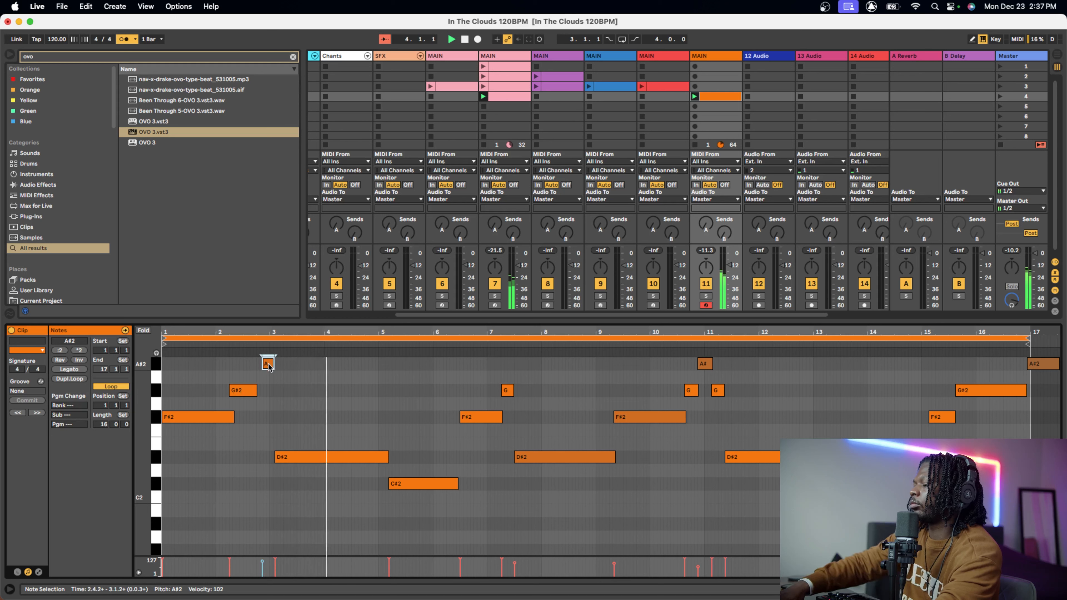
{"action": "key", "text": "Left"}
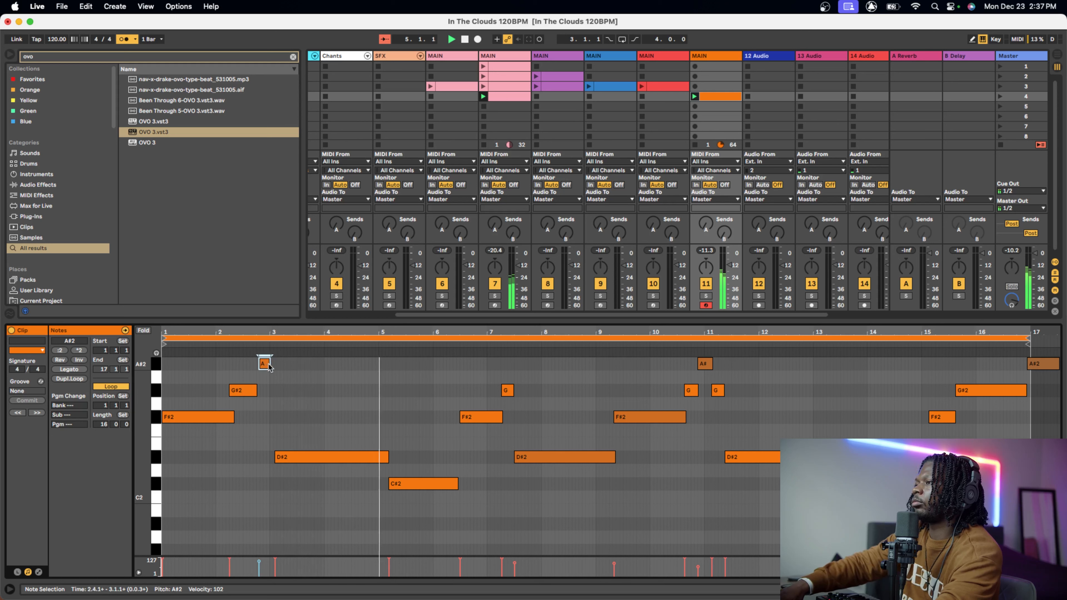
{"action": "key", "text": "Left"}
{"action": "key", "text": "space"}
{"action": "key", "text": "space"}
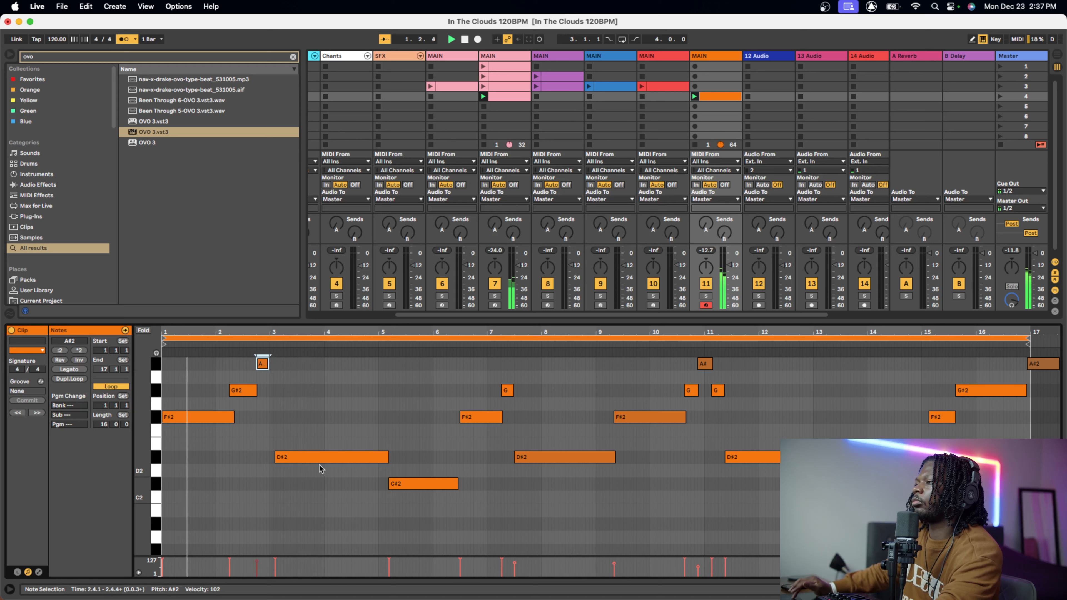
{"action": "left_click_drag", "start_coordinate": [320, 458], "coordinate": [317, 461]}
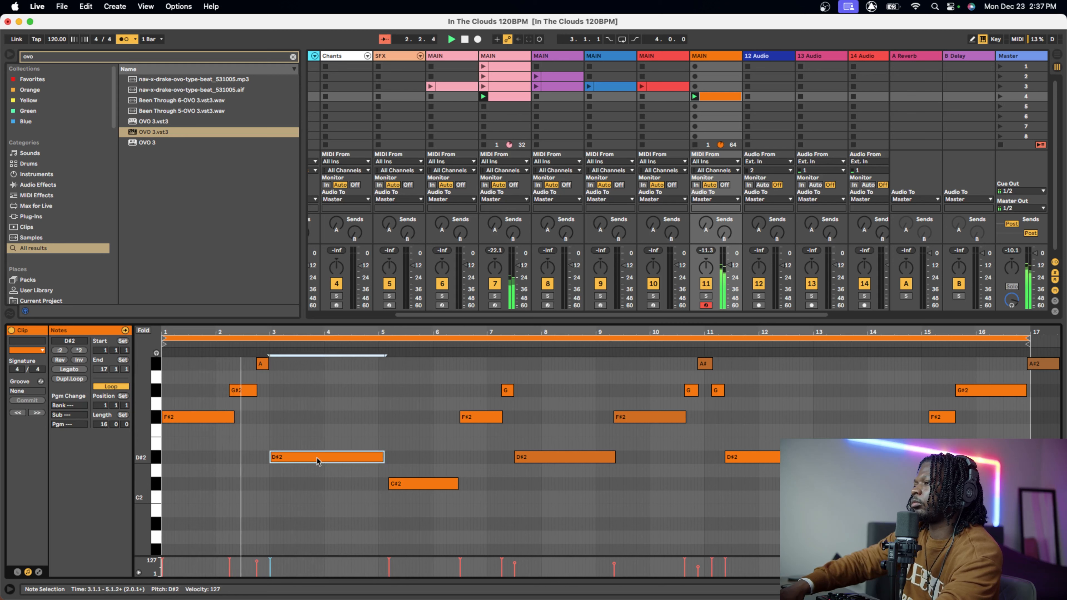
- Move the first C#2 note to start at bar 5 and extend its end to 6.3.1, where the F#2 note begins
{"action": "left_click", "coordinate": [423, 485]}
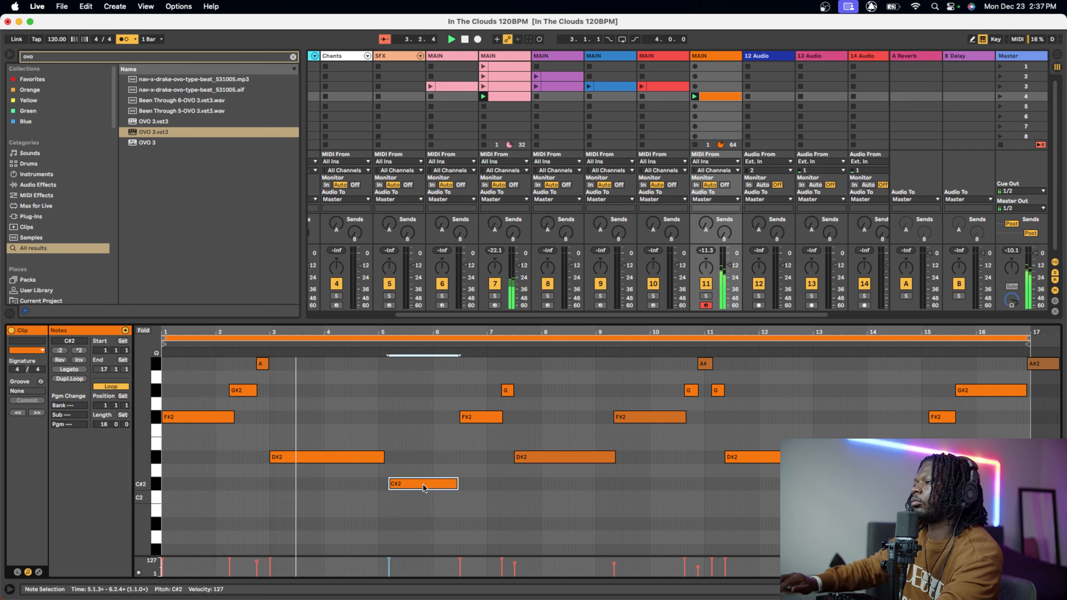
{"action": "left_click_drag", "start_coordinate": [423, 488], "coordinate": [413, 486]}
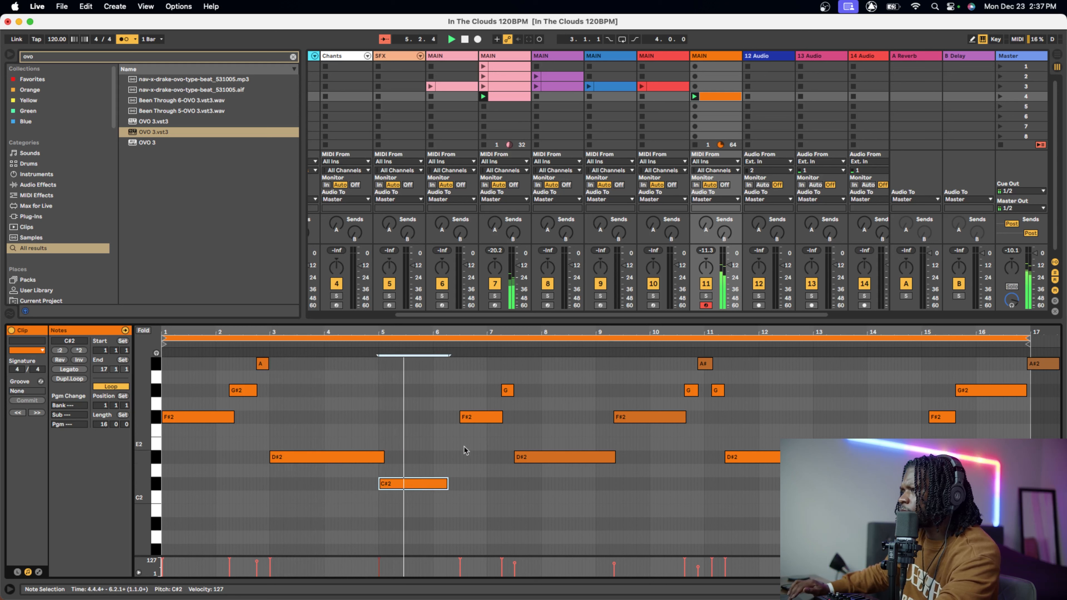
{"action": "left_click_drag", "start_coordinate": [448, 484], "coordinate": [459, 484]}
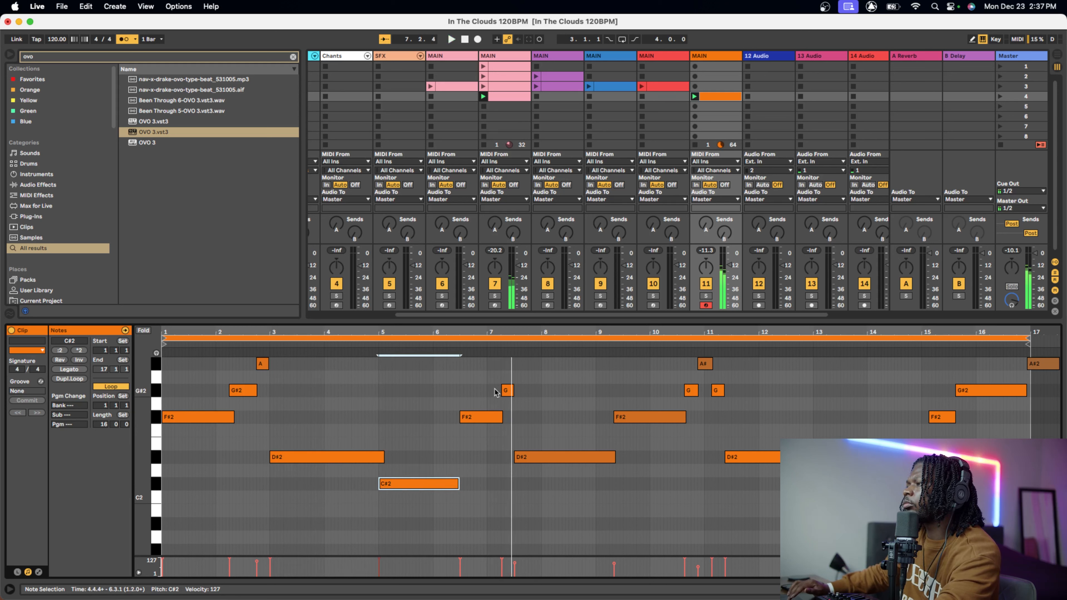
{"action": "key", "text": "space"}
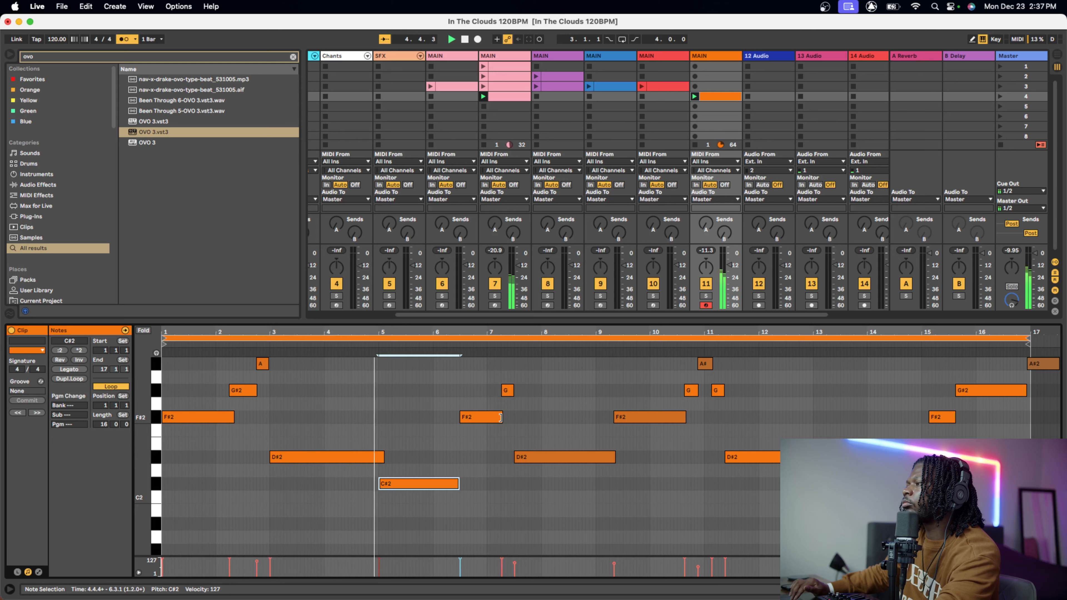
- Shorten the F#2 note at 6.3.1 so it ends just before bar 7
{"action": "left_click", "coordinate": [500, 417]}
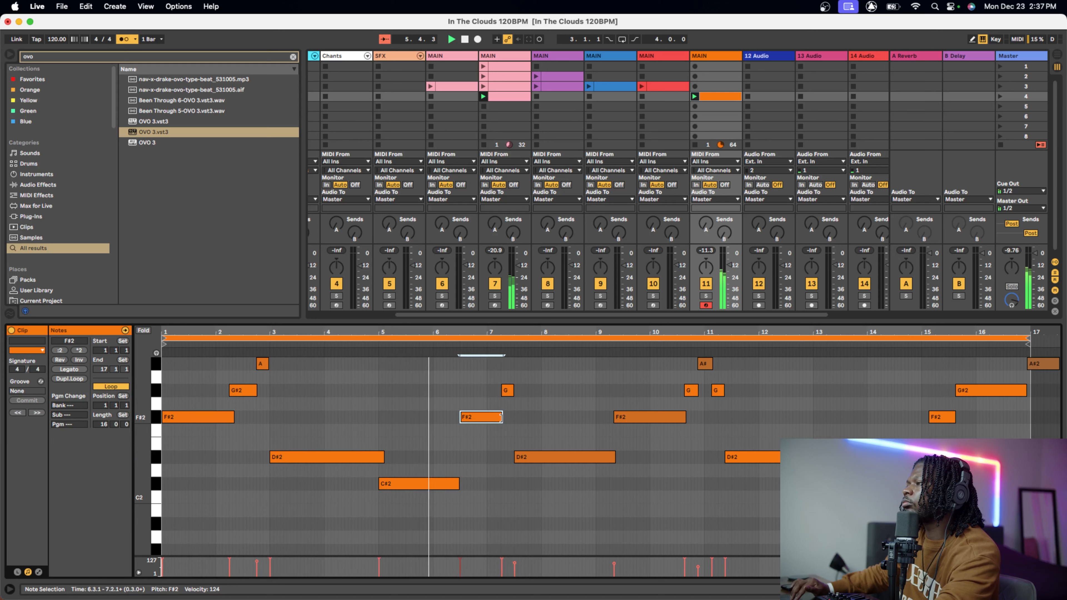
{"action": "left_click_drag", "start_coordinate": [500, 417], "coordinate": [489, 417]}
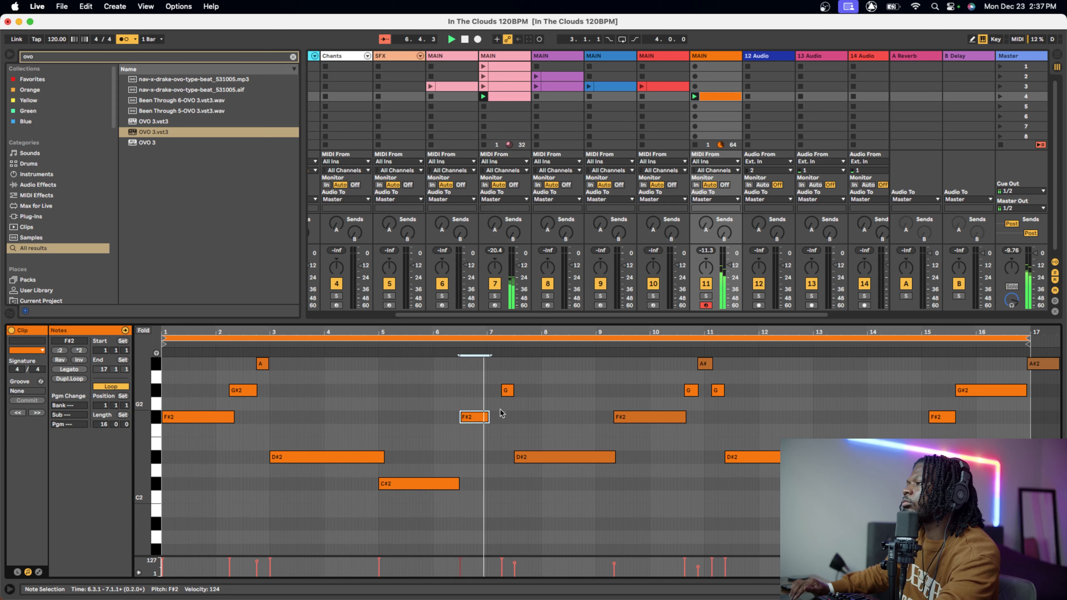
{"action": "key", "text": "space"}
{"action": "key", "text": "space"}
{"action": "left_click_drag", "start_coordinate": [488, 419], "coordinate": [485, 419]}
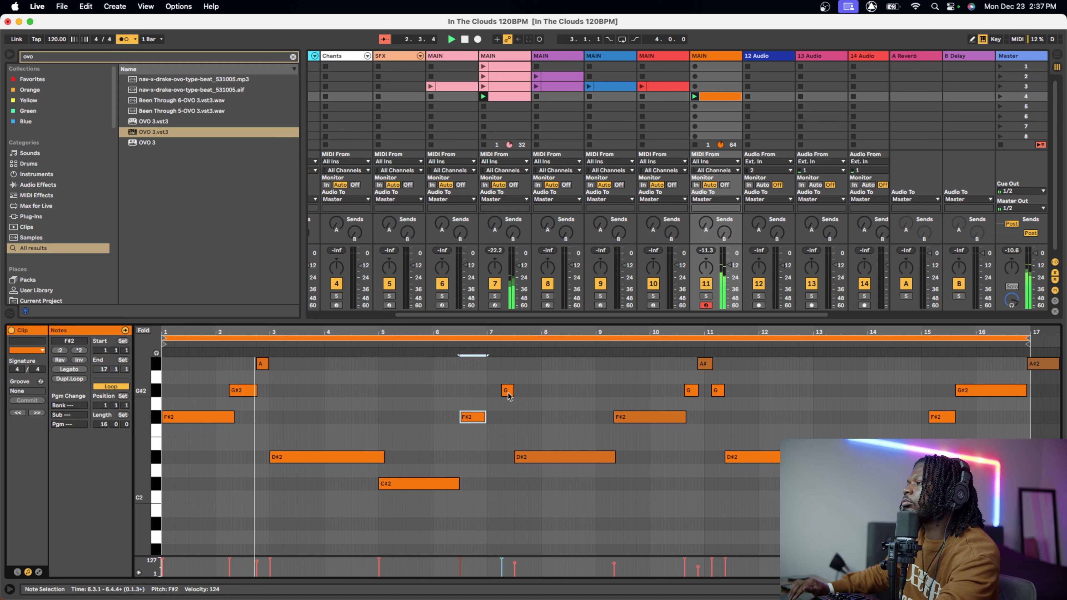
- Move the short G#2 note to the start of bar 7 and the D#2 note after it to 7.2.1
{"action": "left_click_drag", "start_coordinate": [507, 392], "coordinate": [498, 398]}
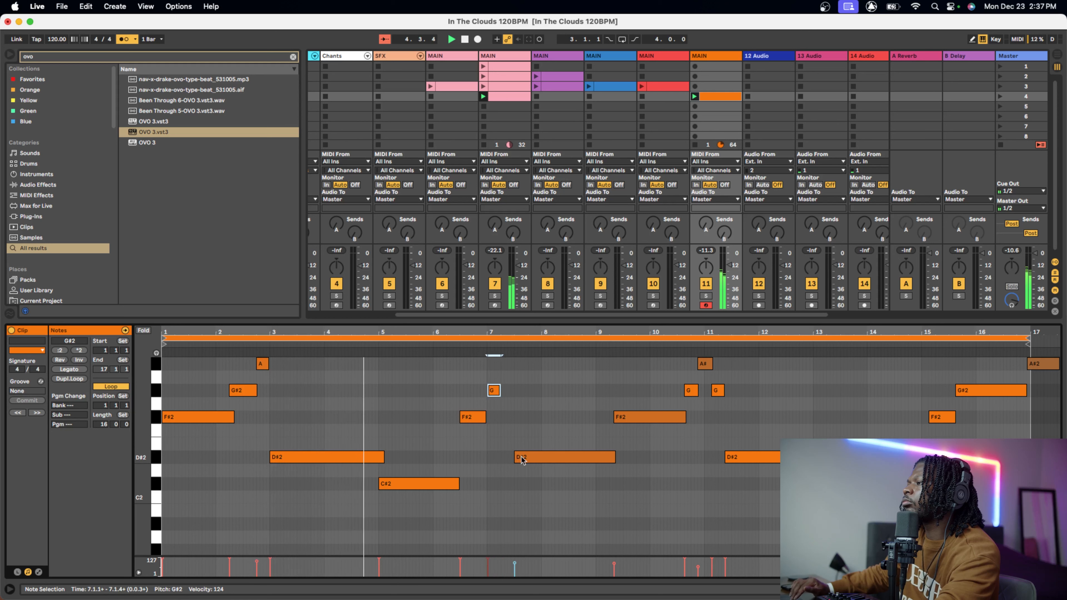
{"action": "left_click_drag", "start_coordinate": [523, 462], "coordinate": [509, 464]}
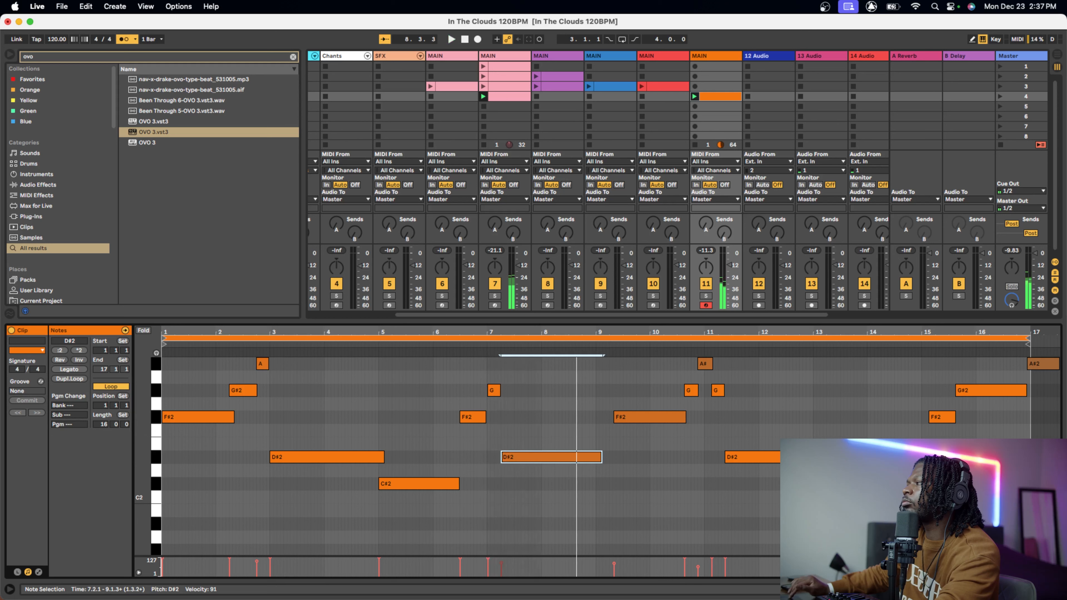
- Shift all notes of the second half earlier together so the F#2 note starts at bar 9, and play the clip
{"action": "left_click", "coordinate": [996, 495]}
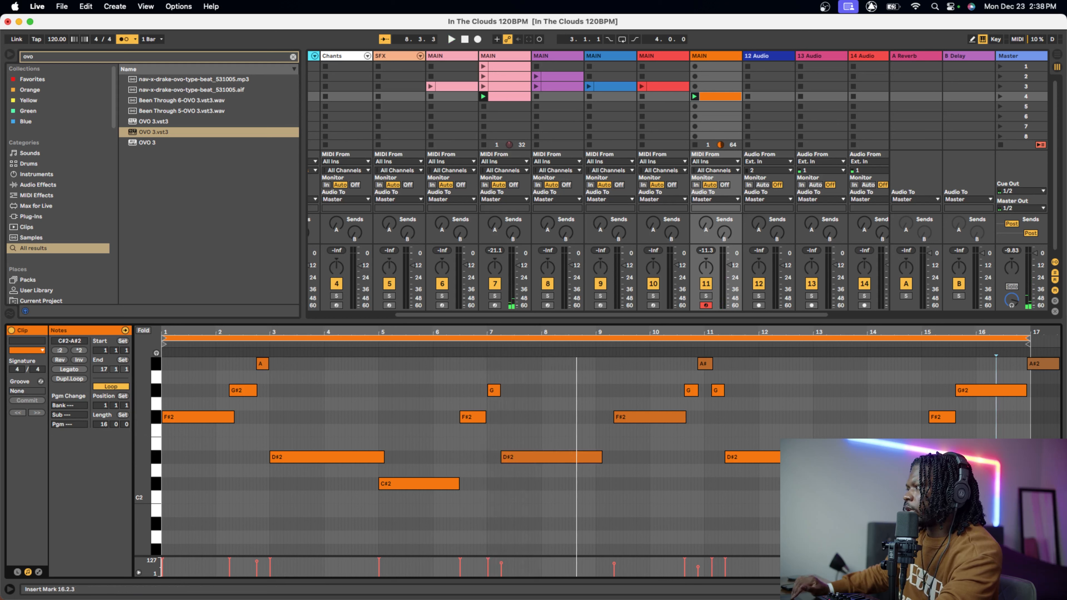
{"action": "left_click_drag", "start_coordinate": [995, 399], "coordinate": [620, 419]}
{"action": "key", "text": "space"}
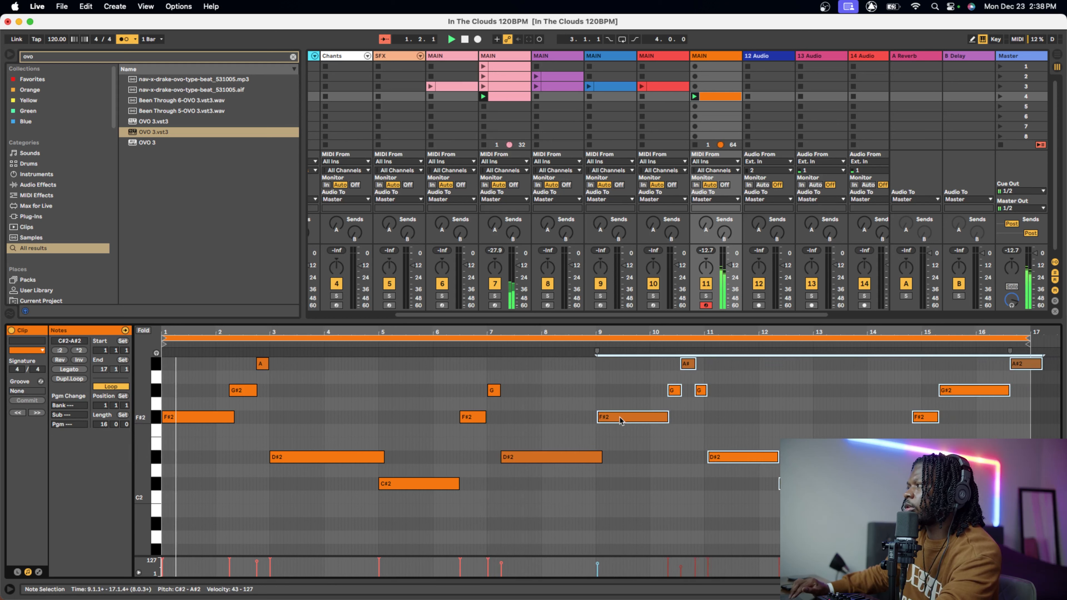
- Nudge the three short notes in bar 10 earlier to start at 10.2.1, and the remaining later notes to start at 11.1.1
{"action": "left_click", "coordinate": [637, 488]}
{"action": "left_click_drag", "start_coordinate": [712, 405], "coordinate": [671, 361]}
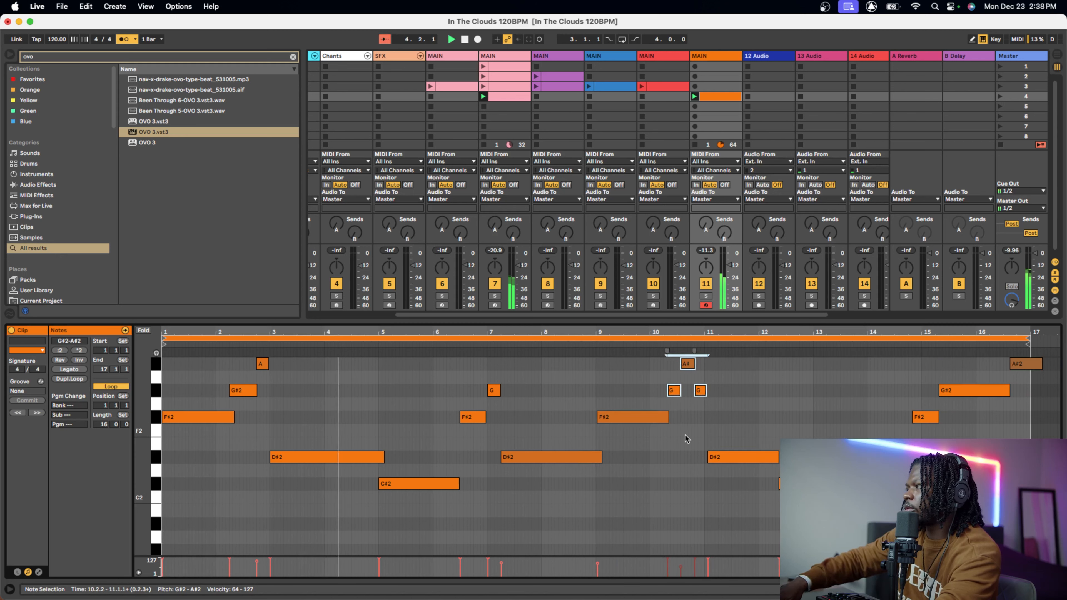
{"action": "key", "text": "Left"}
{"action": "key", "text": "Right"}
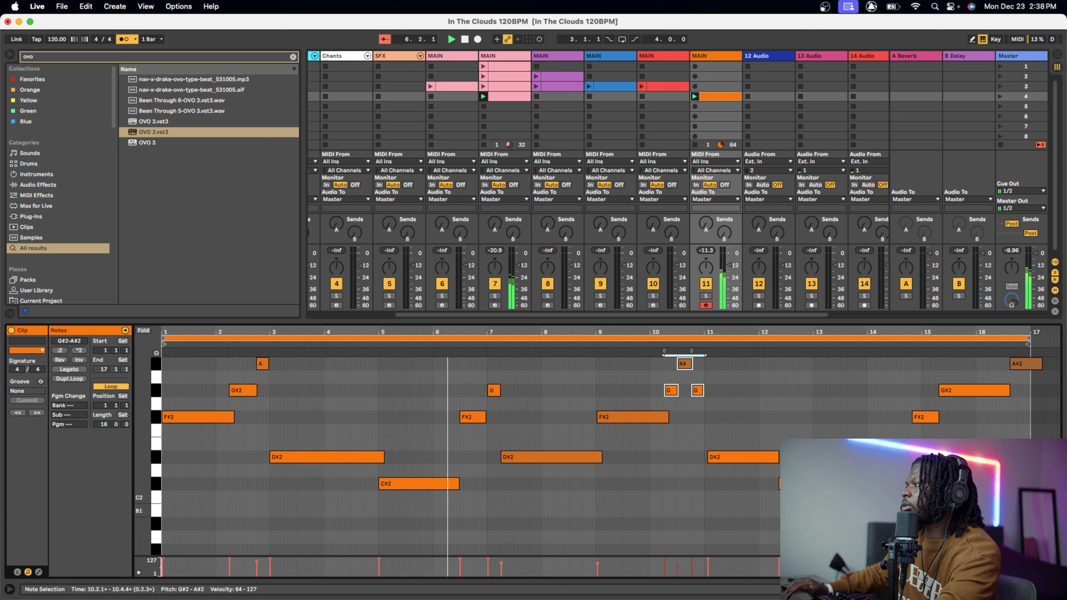
{"action": "left_click_drag", "start_coordinate": [1045, 354], "coordinate": [727, 530]}
{"action": "key", "text": "Left"}
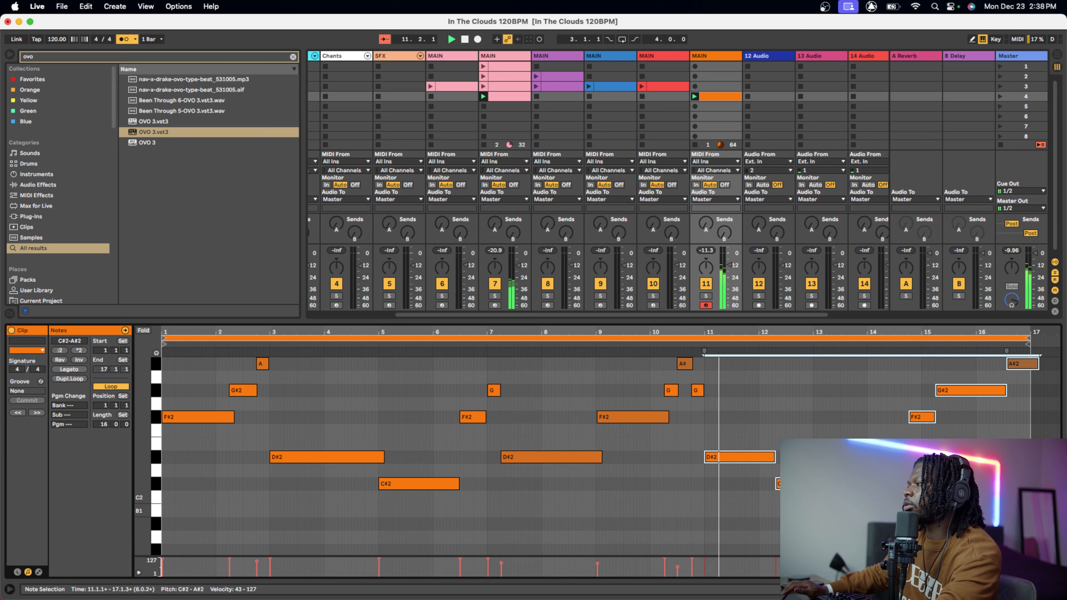
- Raise the velocity of all notes in the clip to 127 and restart playback
{"action": "key", "text": "super+a"}
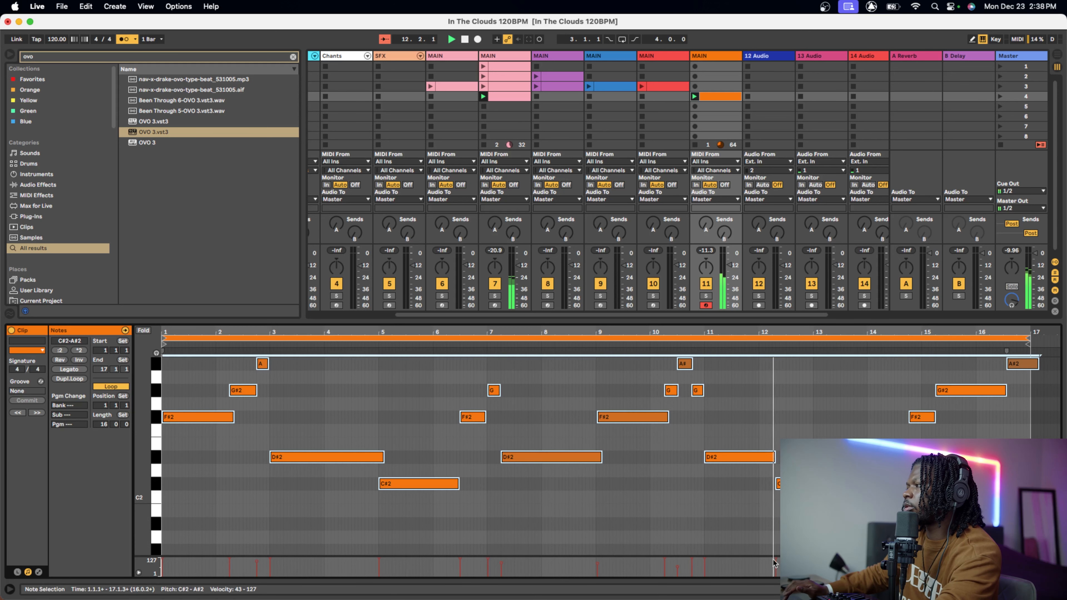
{"action": "left_click_drag", "start_coordinate": [676, 571], "coordinate": [677, 546]}
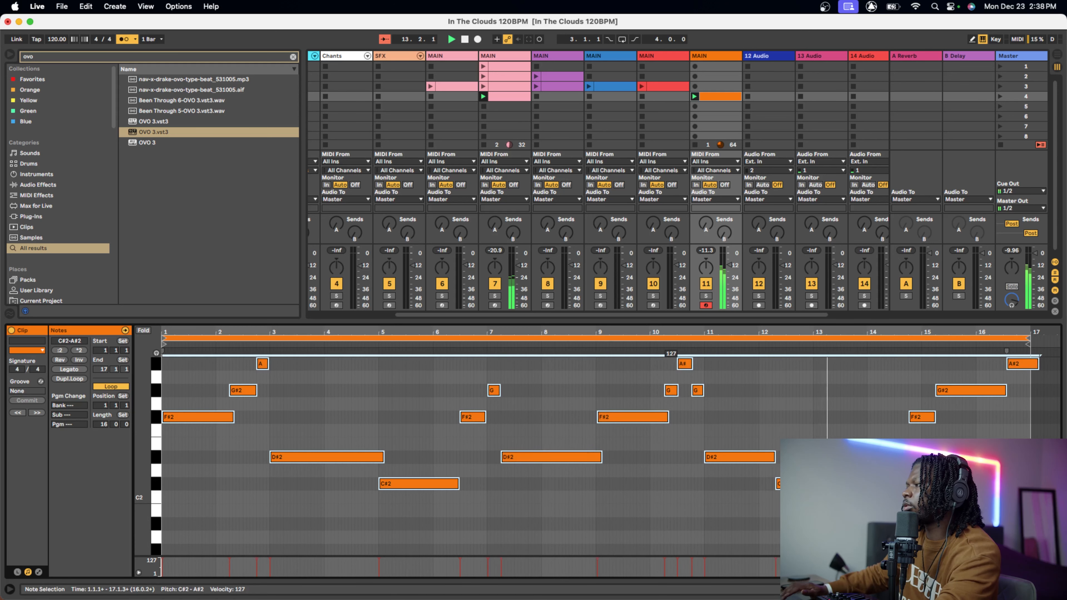
{"action": "key", "text": "space"}
- Nudge the second C#2 note earlier to 12.2.1 and the following D#2 note to 13.1.1
{"action": "left_click", "coordinate": [833, 484]}
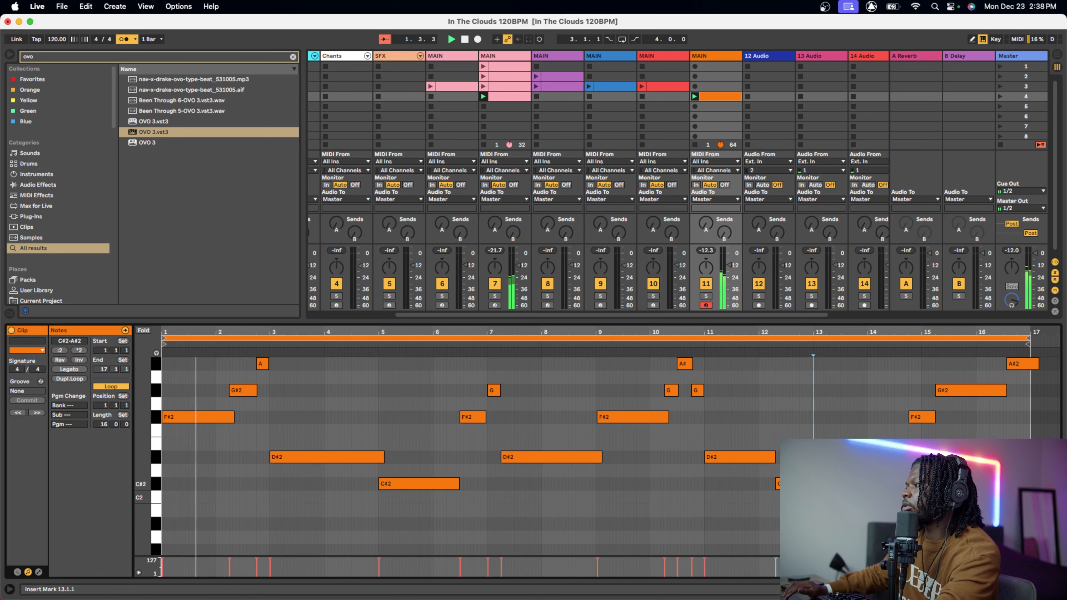
{"action": "left_click", "coordinate": [800, 484]}
{"action": "key", "text": "Left"}
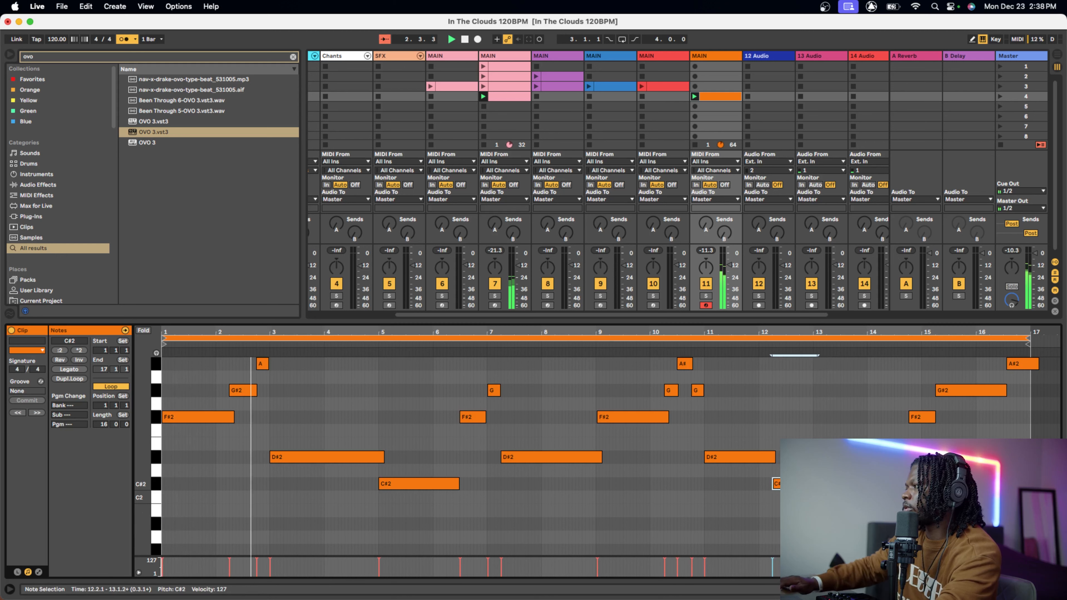
{"action": "left_click", "coordinate": [853, 457]}
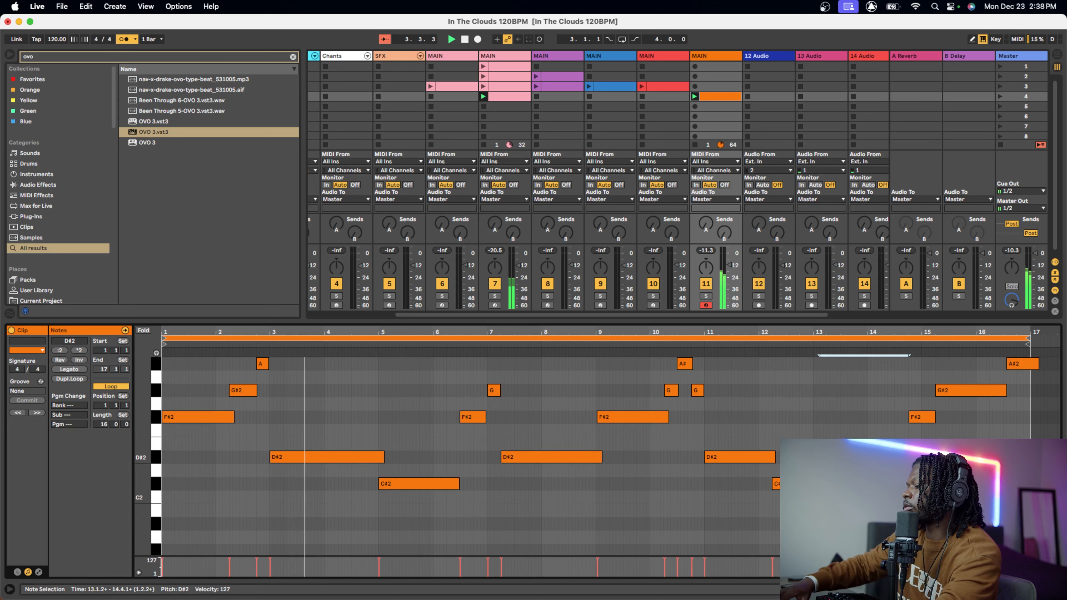
{"action": "key", "text": "Left"}
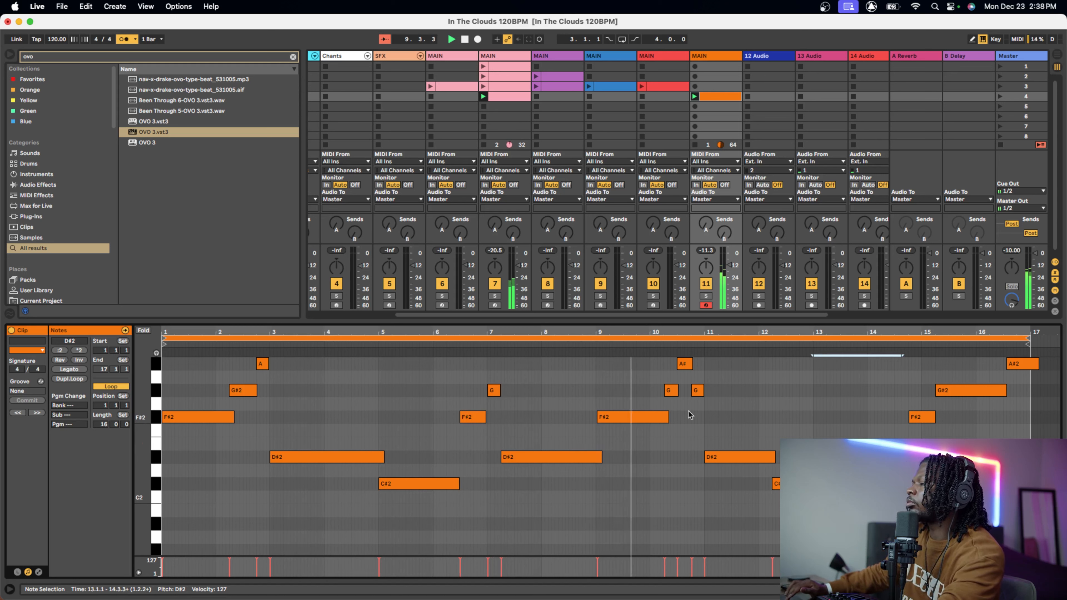
- Shorten the F#2 note at bar 9 so it ends at 10.2.1
{"action": "left_click", "coordinate": [673, 418]}
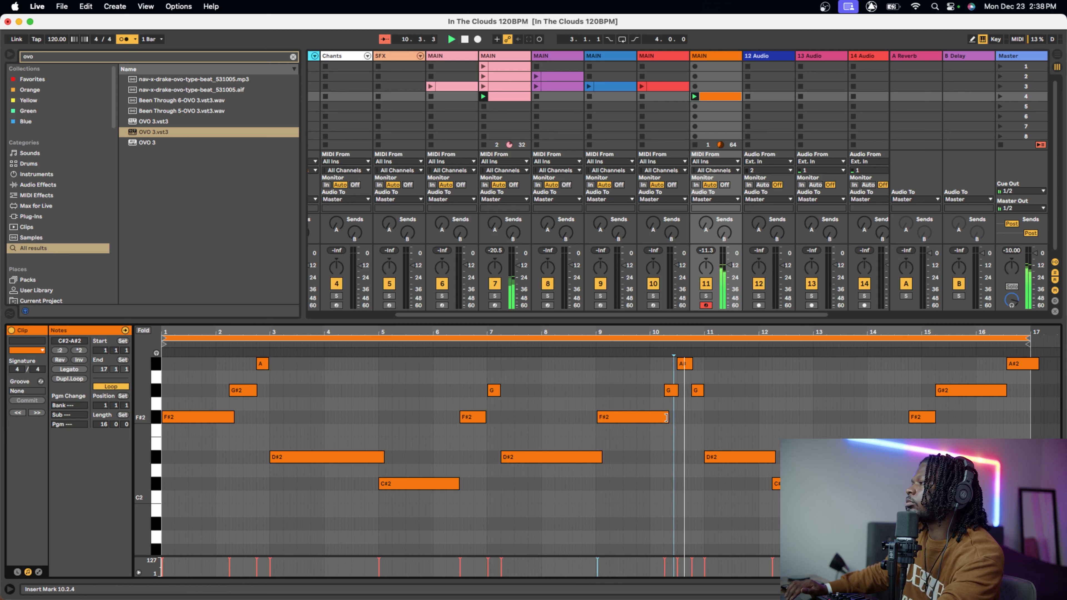
{"action": "left_click_drag", "start_coordinate": [665, 417], "coordinate": [662, 418]}
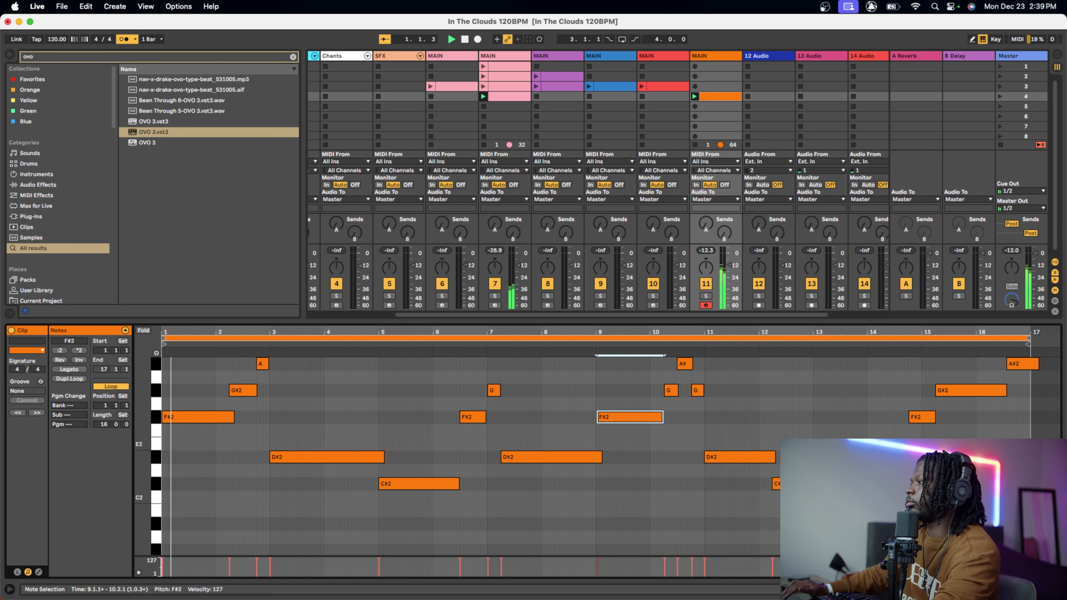
- Nudge the last three notes earlier so the F#2 starts at about 14.3.1, and trim the preceding D#2 note's end to match
{"action": "left_click_drag", "start_coordinate": [1058, 443], "coordinate": [923, 365]}
{"action": "key", "text": "Left"}
{"action": "key", "text": "Left"}
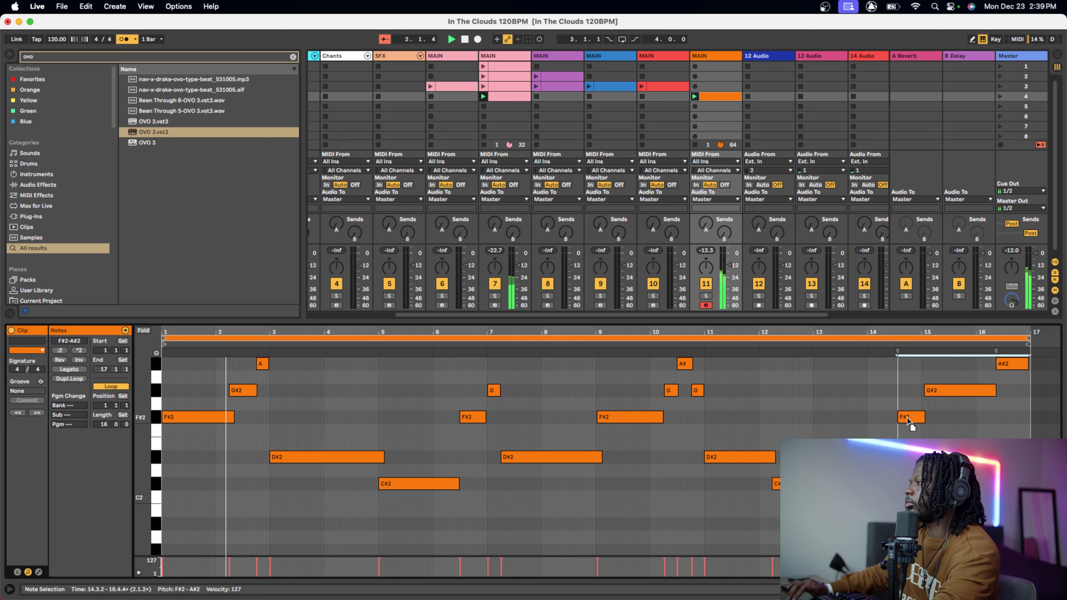
{"action": "left_click", "coordinate": [904, 457]}
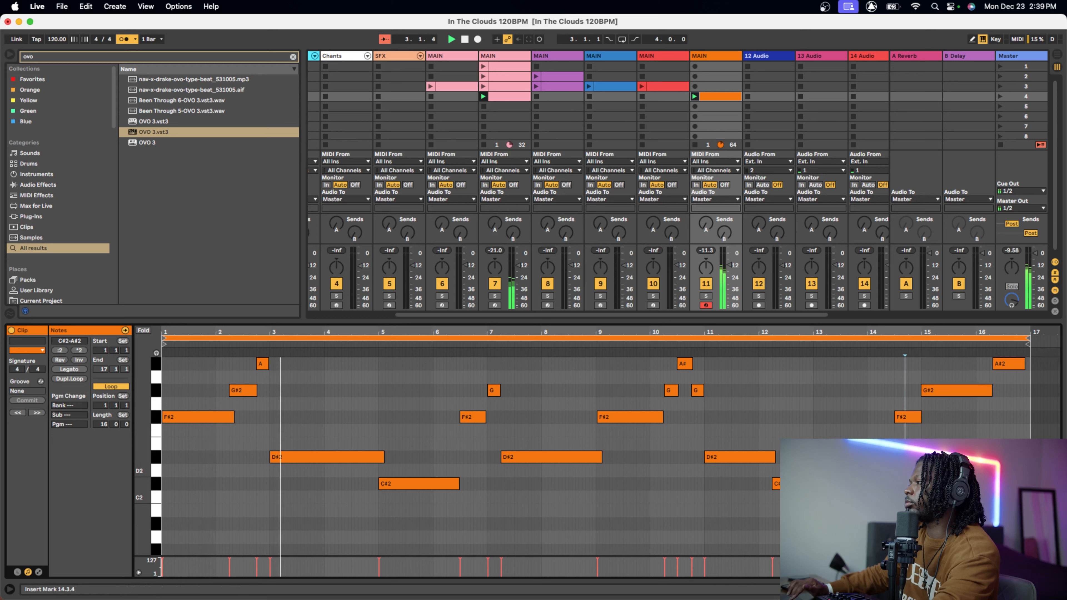
{"action": "left_click_drag", "start_coordinate": [903, 457], "coordinate": [896, 456]}
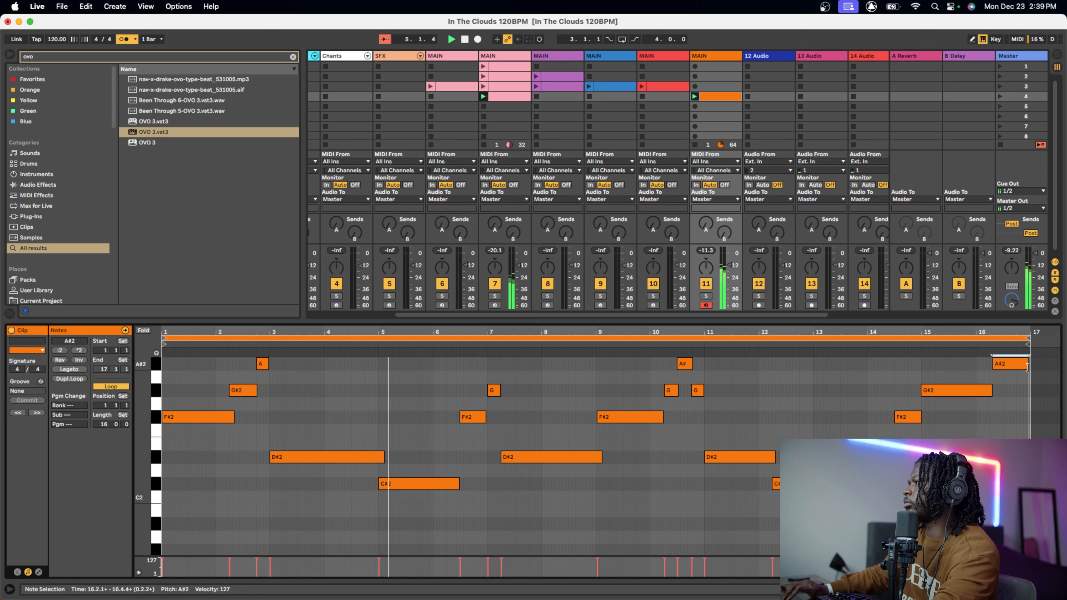
- Extend the final A#2 note to span all of bar 16, shorten the G#2 note before it to end at bar 16, and replay
{"action": "left_click_drag", "start_coordinate": [1024, 365], "coordinate": [1027, 368]}
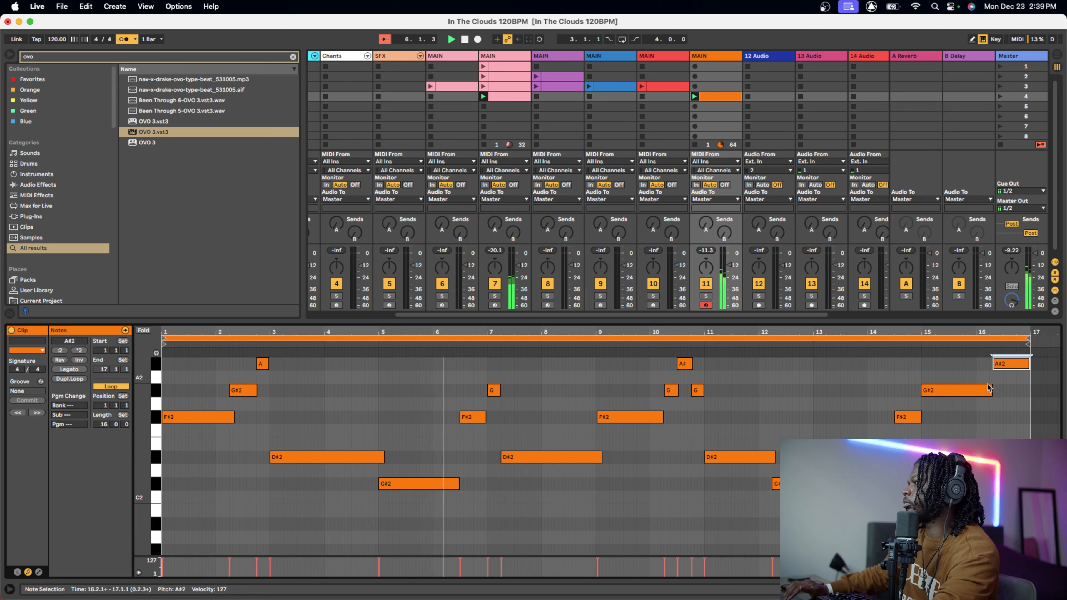
{"action": "left_click_drag", "start_coordinate": [989, 391], "coordinate": [1029, 364]}
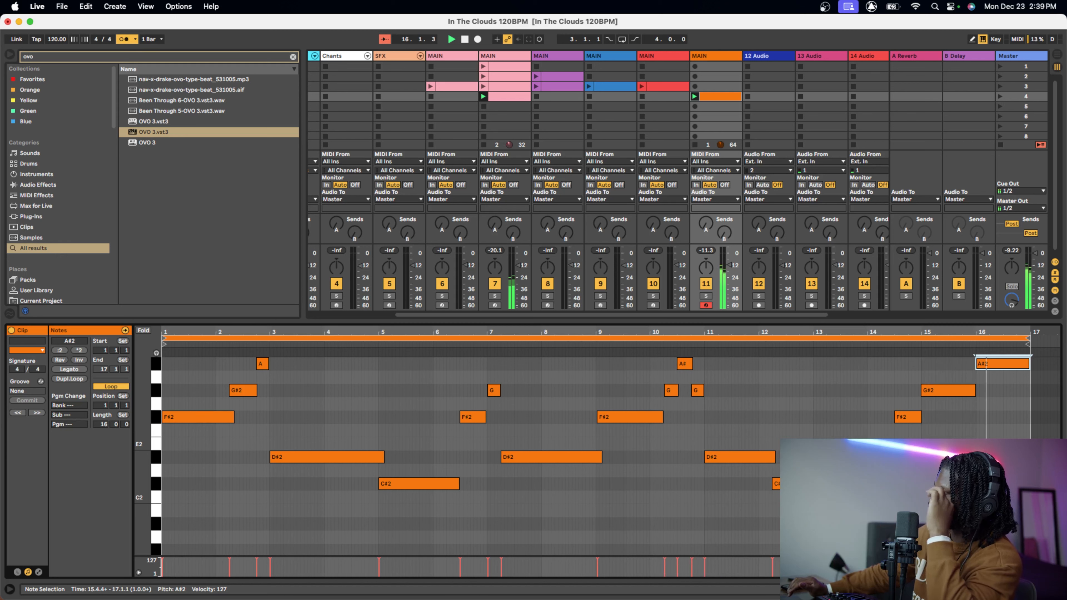
{"action": "key", "text": "space"}
{"action": "key", "text": "space"}
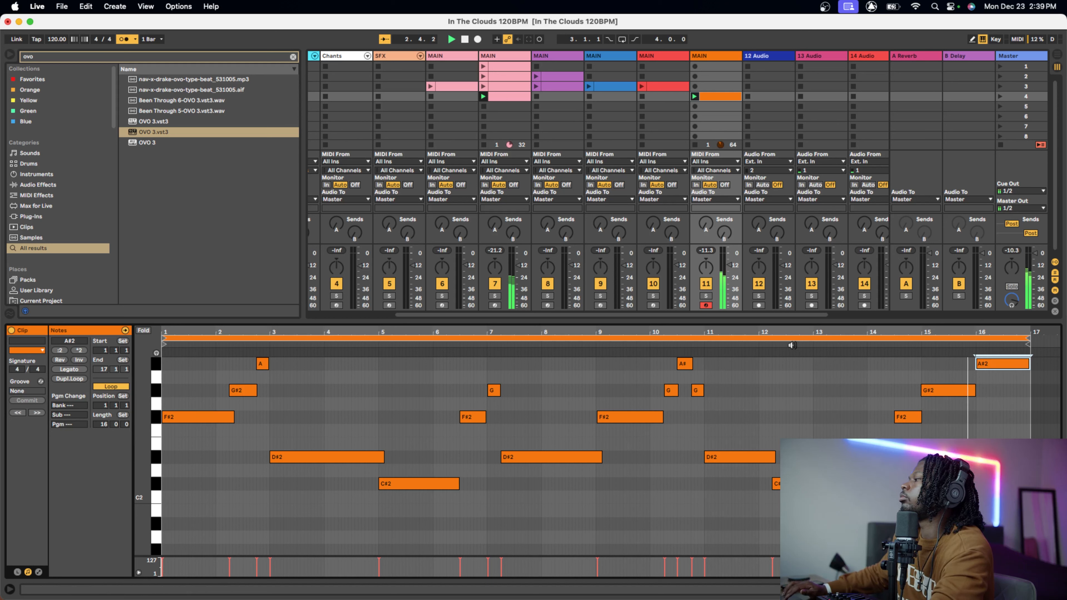
- Trim the C#2 note at 12.2.1 to end at 13.1.1, and shorten the G#2 note at bar 15 to end at about 15.4.1
{"action": "left_click", "coordinate": [823, 357]}
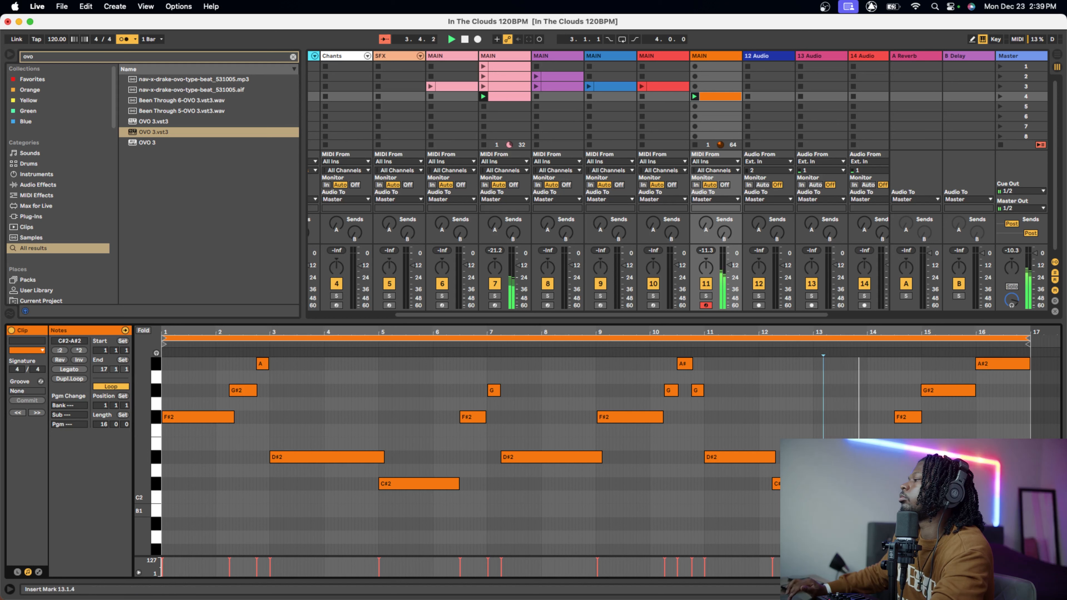
{"action": "left_click_drag", "start_coordinate": [814, 483], "coordinate": [813, 483]}
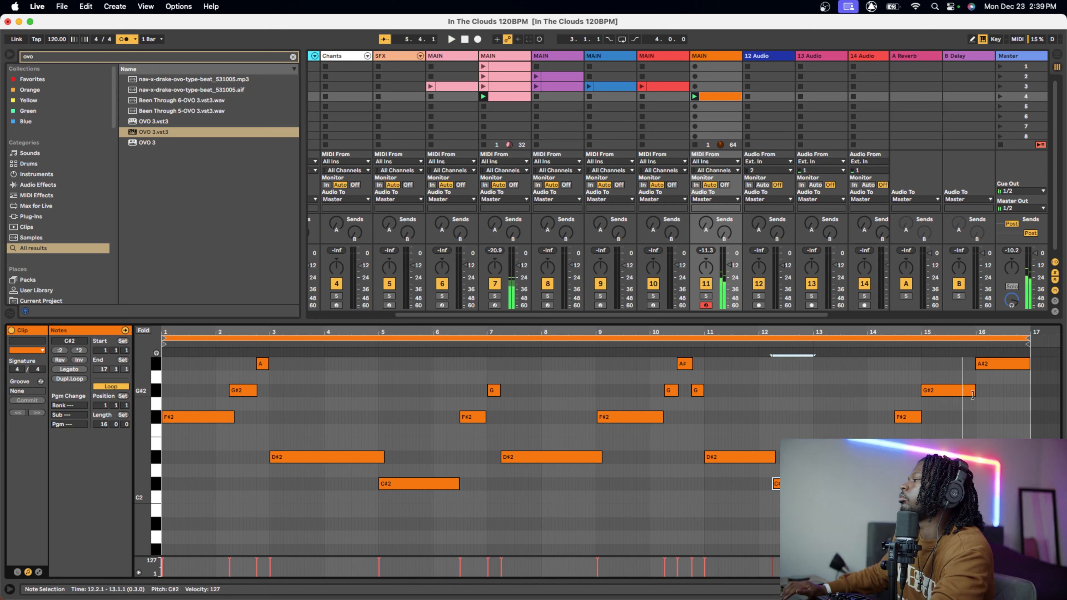
{"action": "left_click_drag", "start_coordinate": [972, 392], "coordinate": [972, 393]}
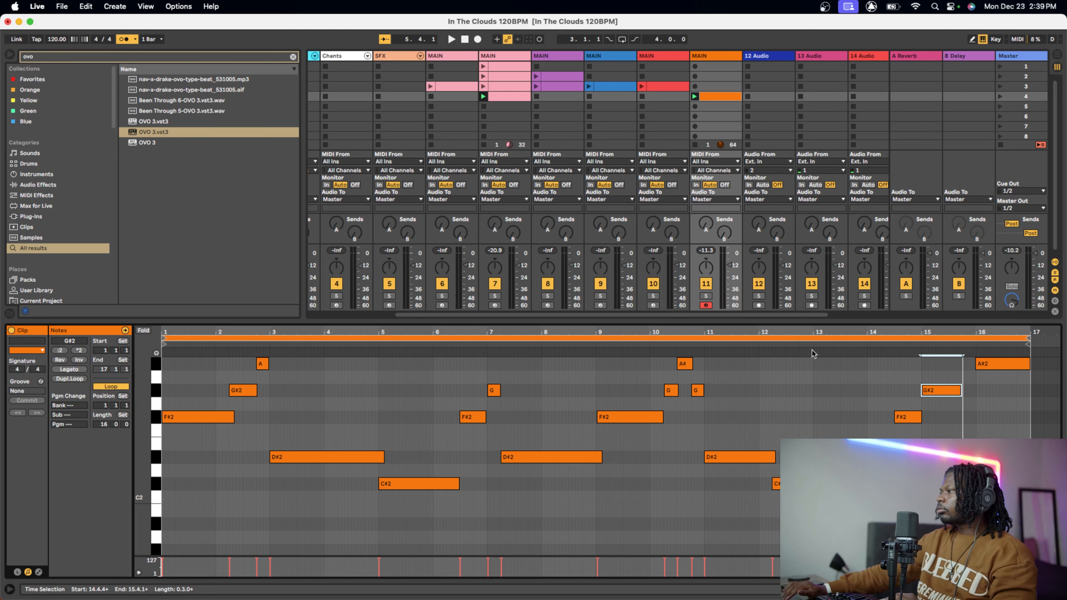
- Move the final A#2 note down to D#2, extend its start back to 15.4.1, and audition the clip
{"action": "key", "text": "space"}
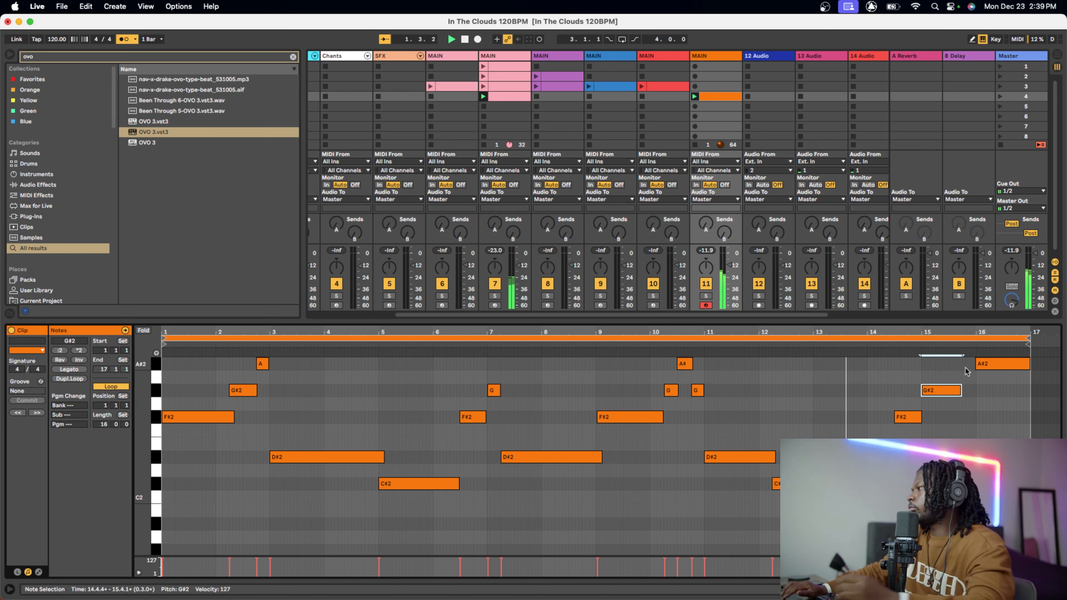
{"action": "left_click_drag", "start_coordinate": [988, 365], "coordinate": [989, 458]}
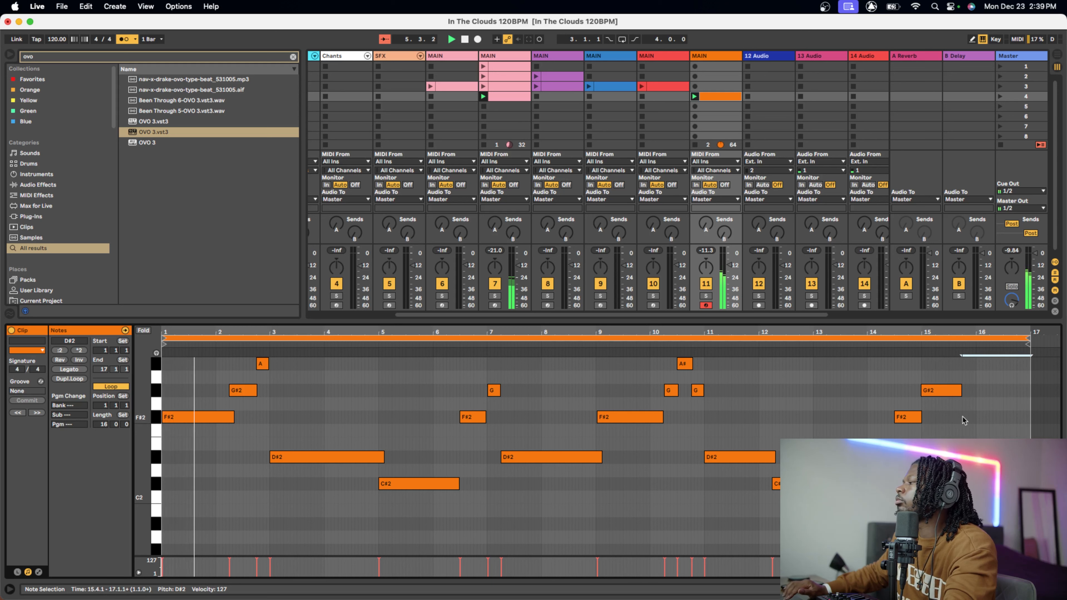
{"action": "left_click", "coordinate": [811, 341]}
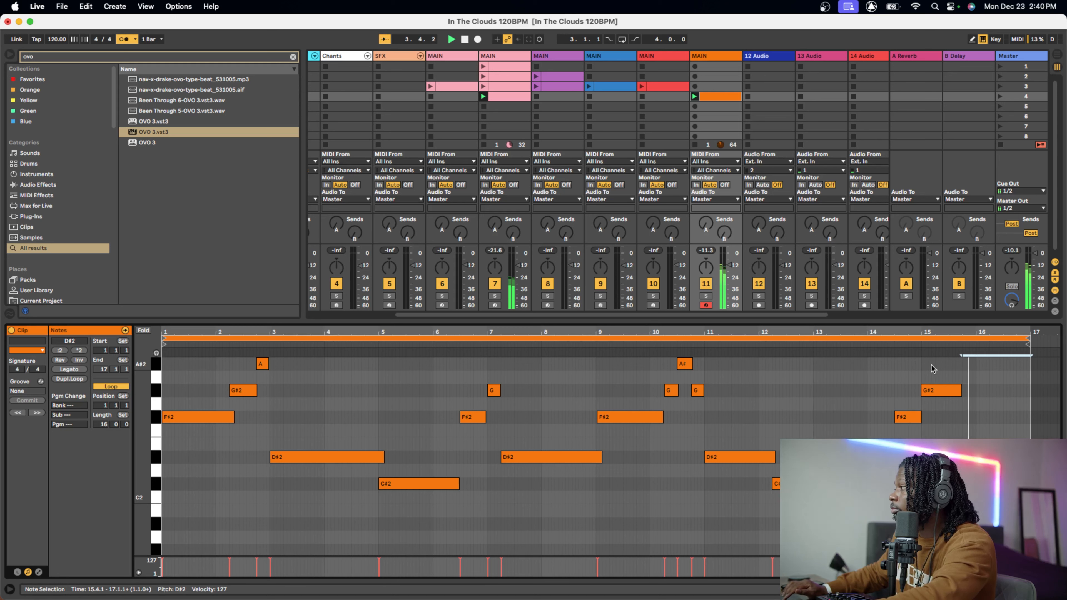
{"action": "left_click", "coordinate": [973, 419]}
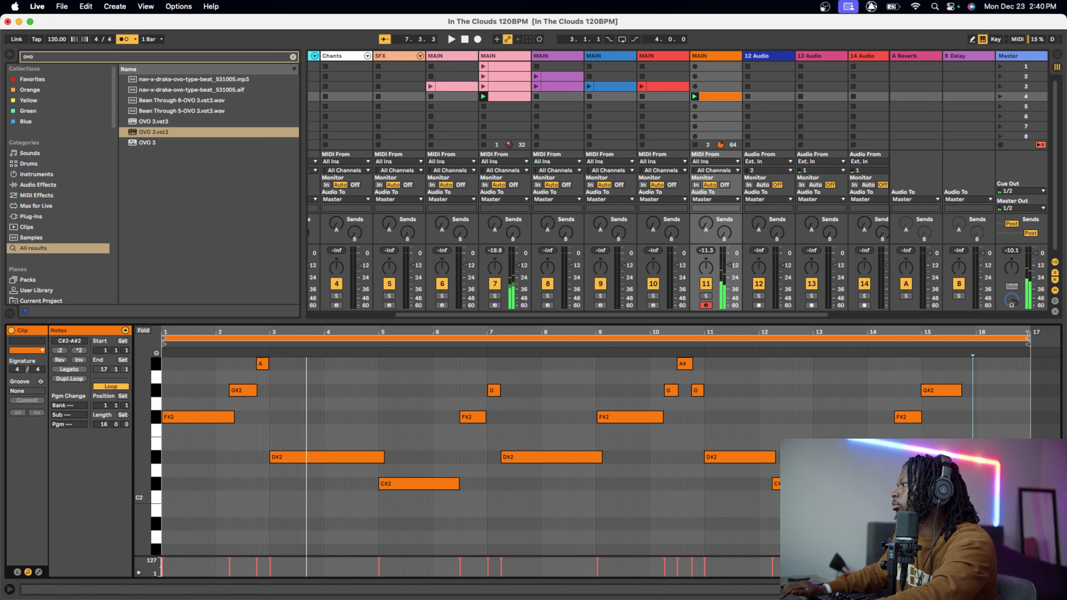
- Crop the 16-bar bass clip to its loop
{"action": "left_click_drag", "start_coordinate": [1026, 341], "coordinate": [902, 377]}
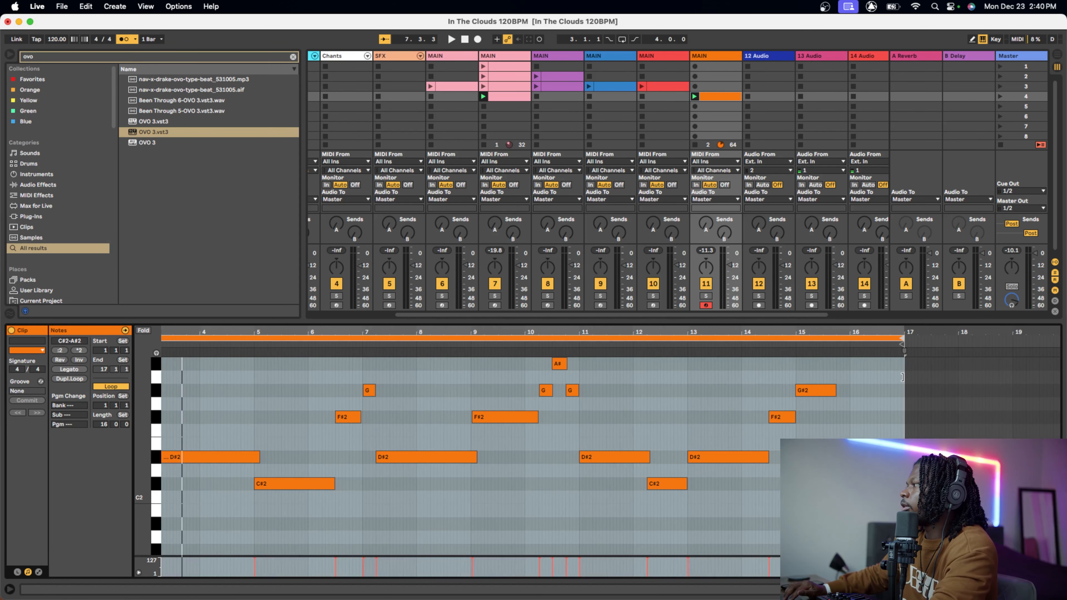
{"action": "left_click", "coordinate": [853, 458]}
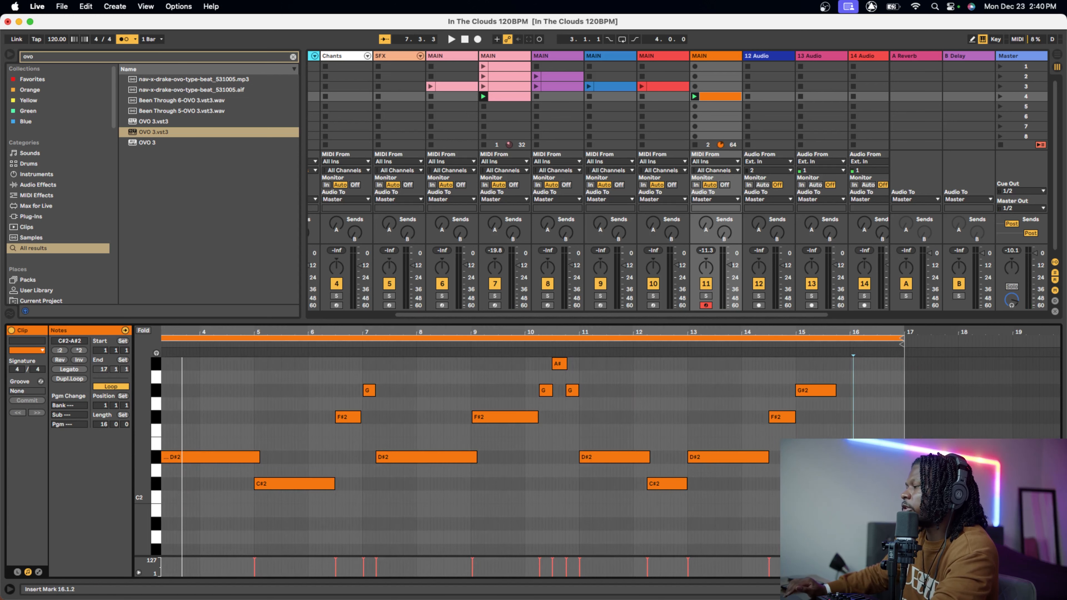
{"action": "right_click", "coordinate": [831, 458]}
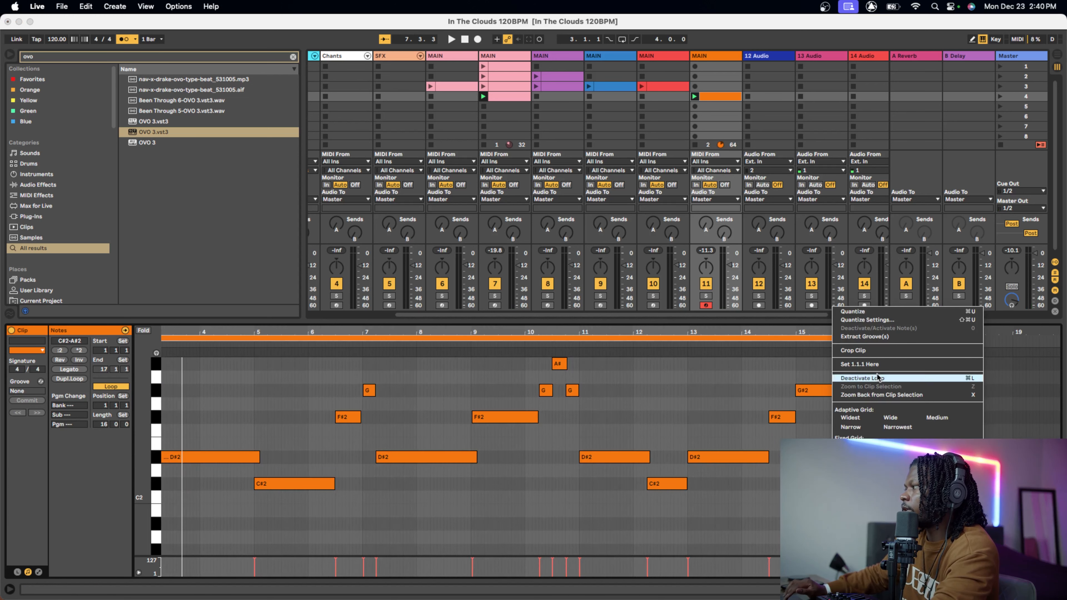
{"action": "left_click", "coordinate": [865, 352]}
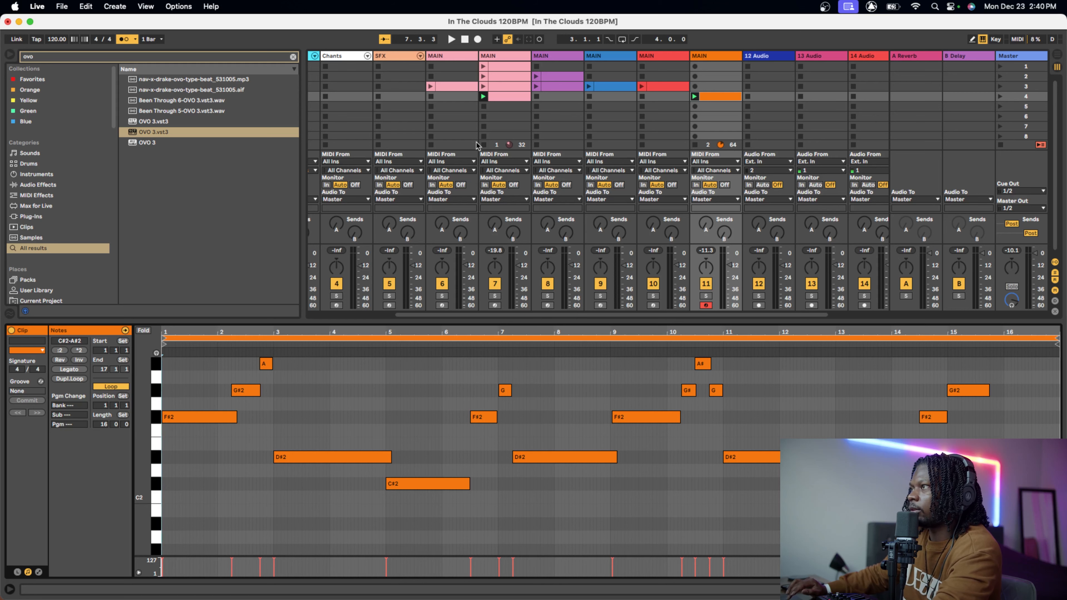
- Bring up the bass track's OVO 3 instrument, switch its preset to BASS - DARK SYNTH, and play it
{"action": "key", "text": "shift+Tab"}
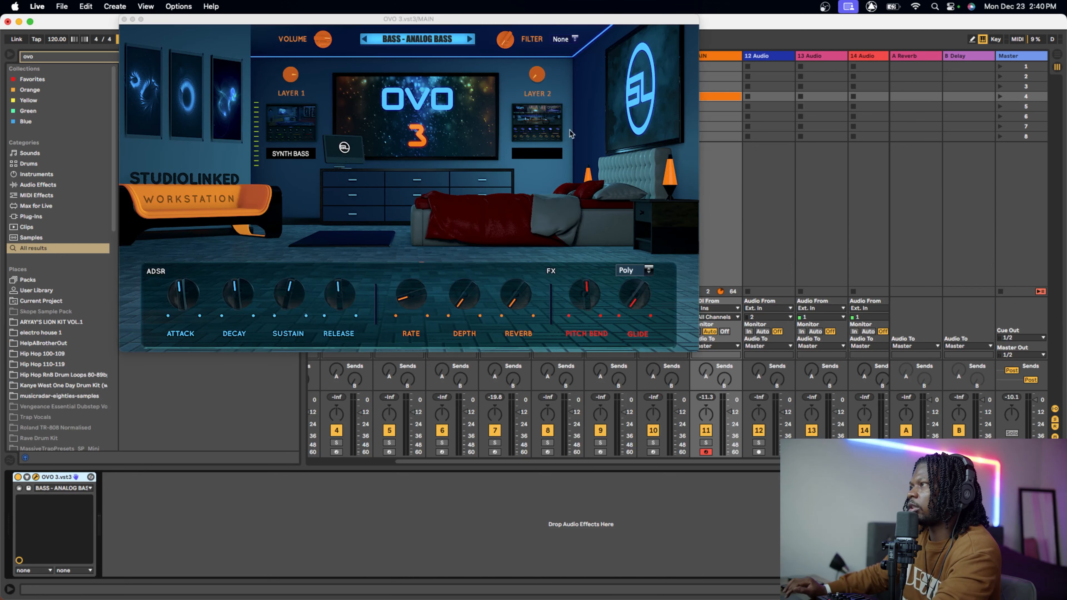
{"action": "left_click_drag", "start_coordinate": [482, 26], "coordinate": [671, 216]}
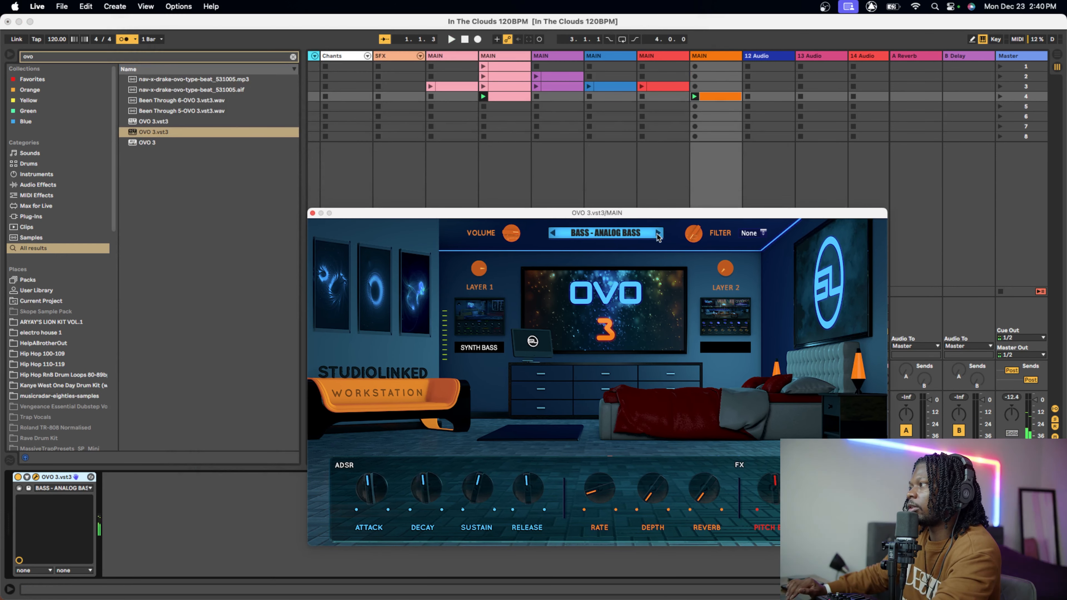
{"action": "key", "text": "space"}
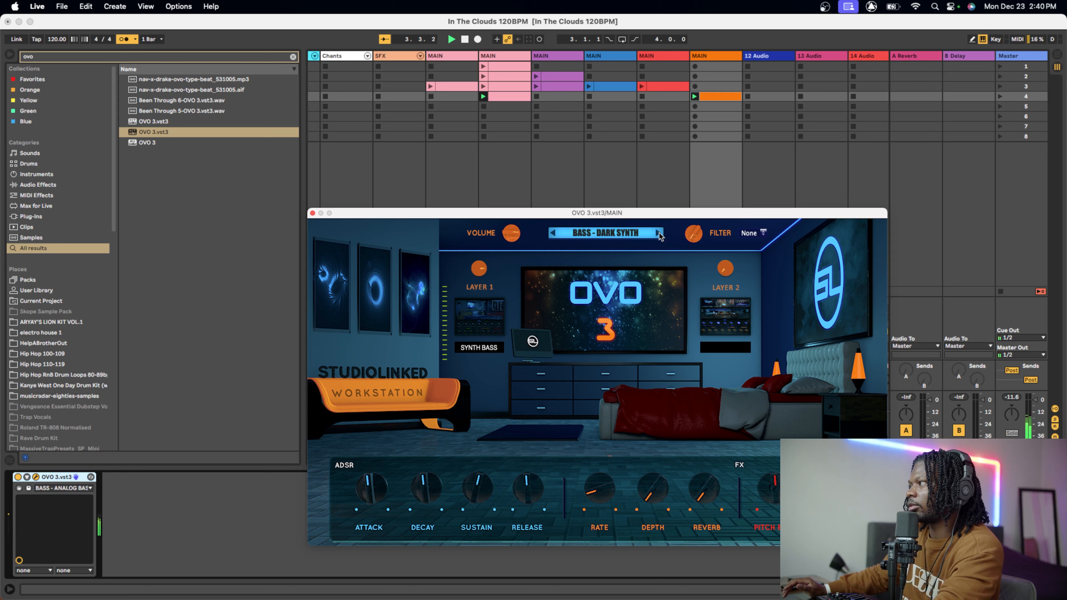
- Try the High Pass filter type on the OVO 3 bass preset during playback
{"action": "left_click", "coordinate": [762, 233]}
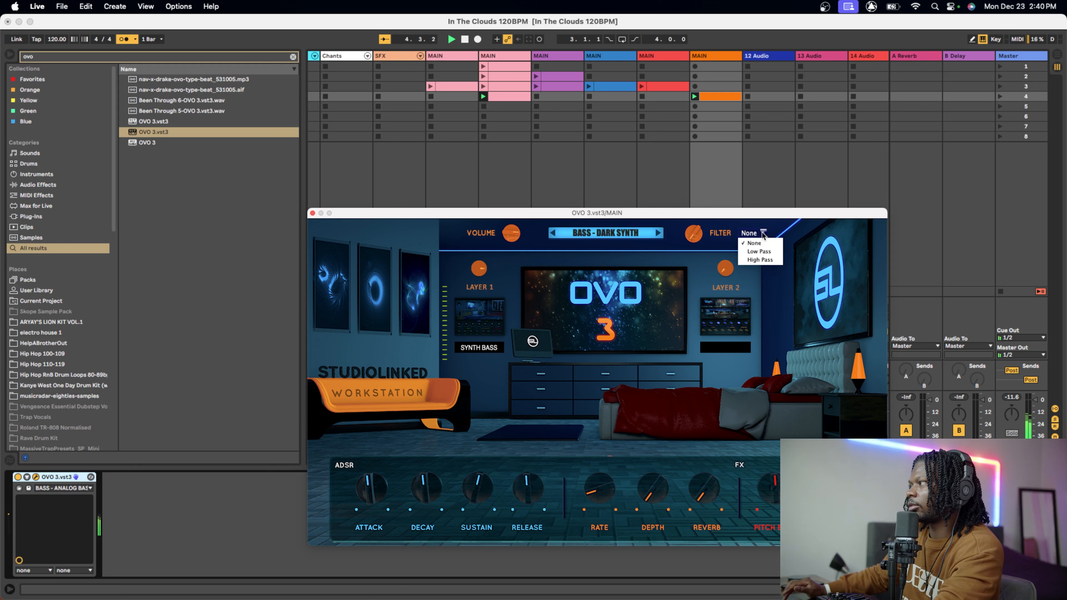
{"action": "left_click", "coordinate": [762, 260]}
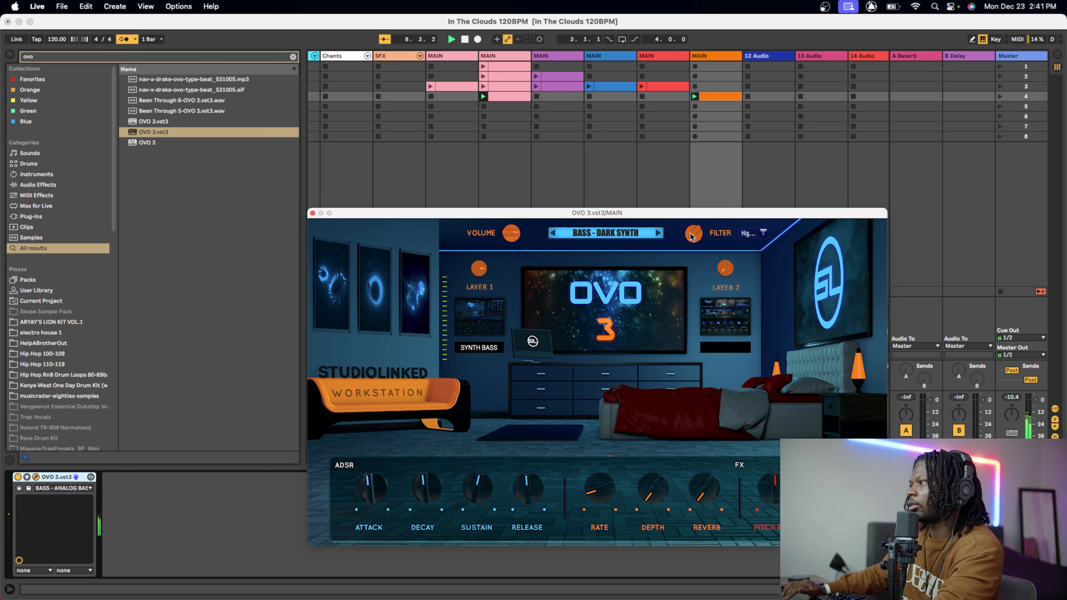
{"action": "key", "text": "space"}
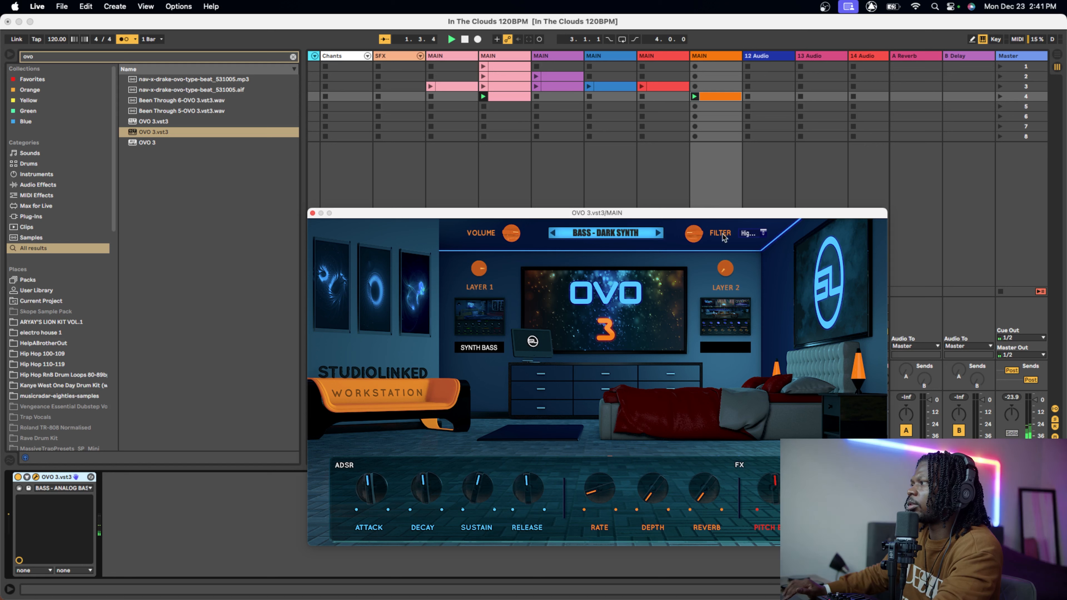
- Set the OVO 3 filter to Low Pass, fine-tune its filter amount, and close the instrument window
{"action": "left_click", "coordinate": [763, 233]}
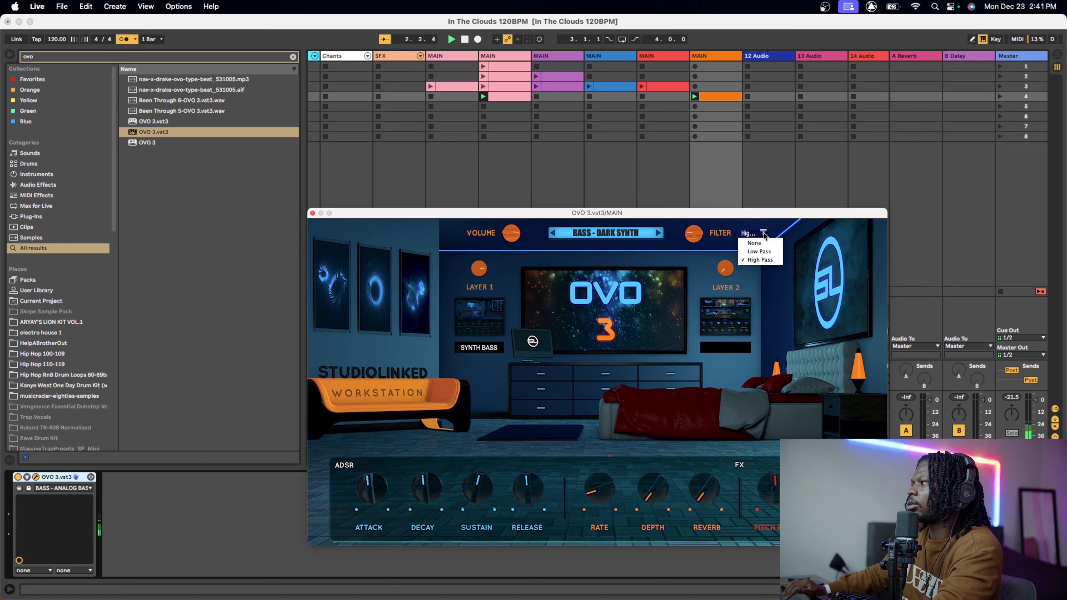
{"action": "left_click", "coordinate": [758, 253]}
{"action": "left_click_drag", "start_coordinate": [690, 237], "coordinate": [692, 232]}
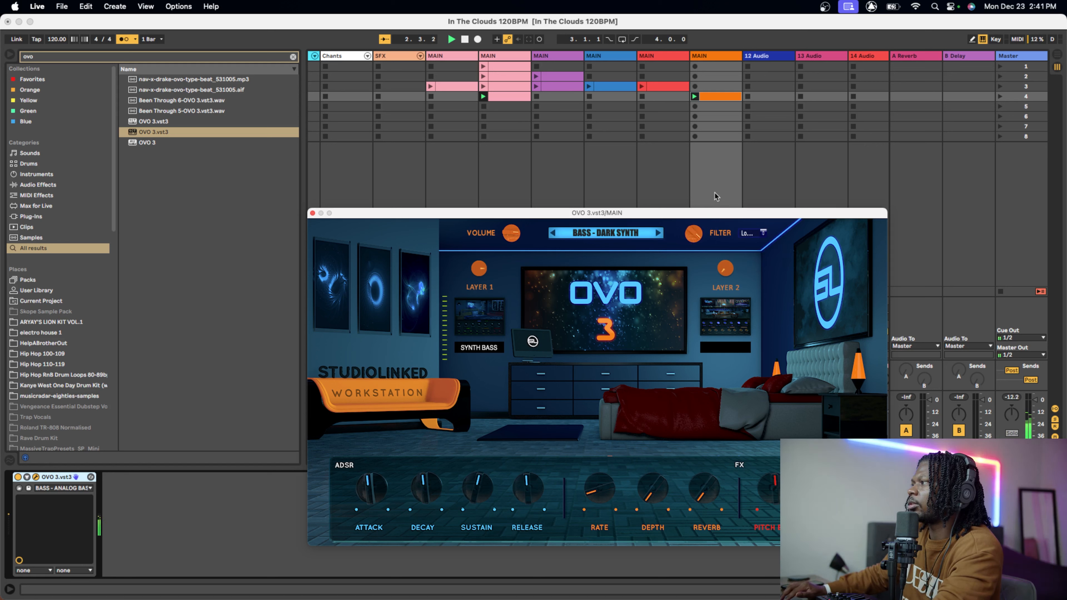
{"action": "left_click_drag", "start_coordinate": [697, 231], "coordinate": [700, 237]}
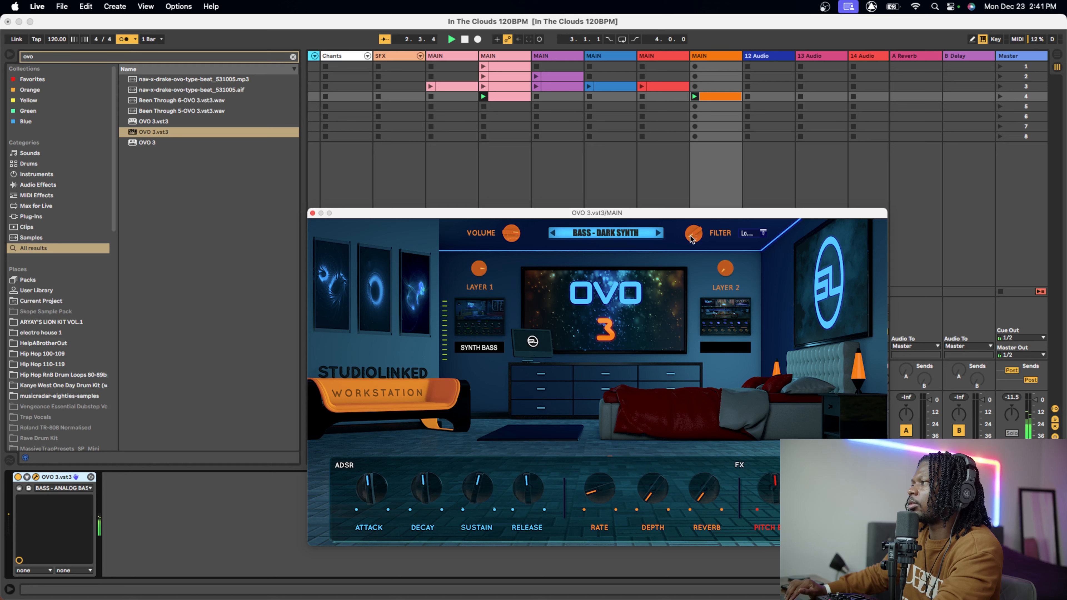
{"action": "left_click", "coordinate": [313, 213]}
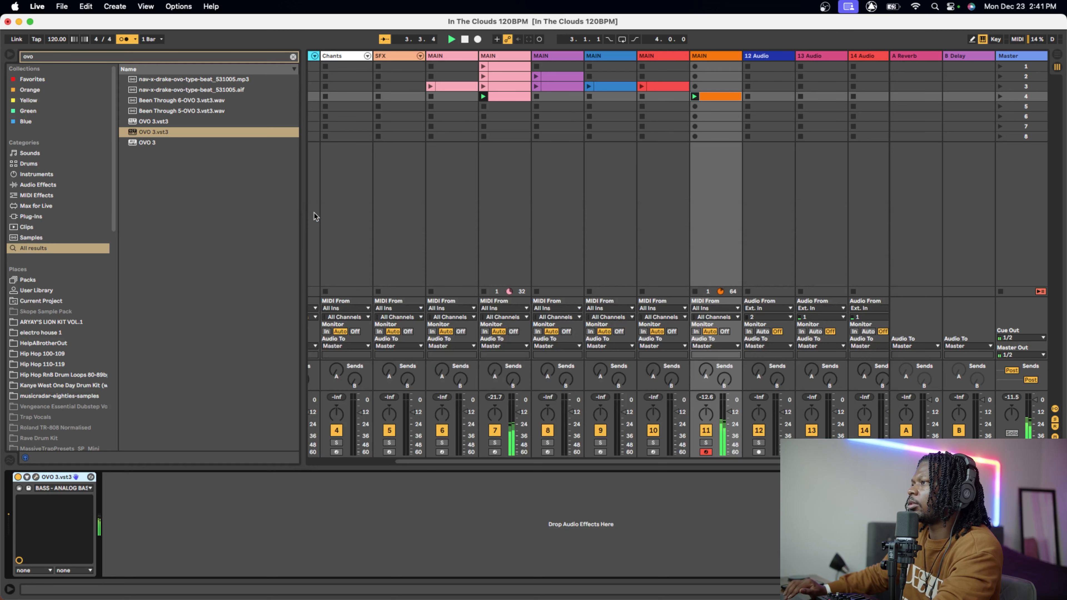
- Search the browser for "eq" and add EQ Eight after OVO 3 on the bass track
{"action": "left_click", "coordinate": [292, 56]}
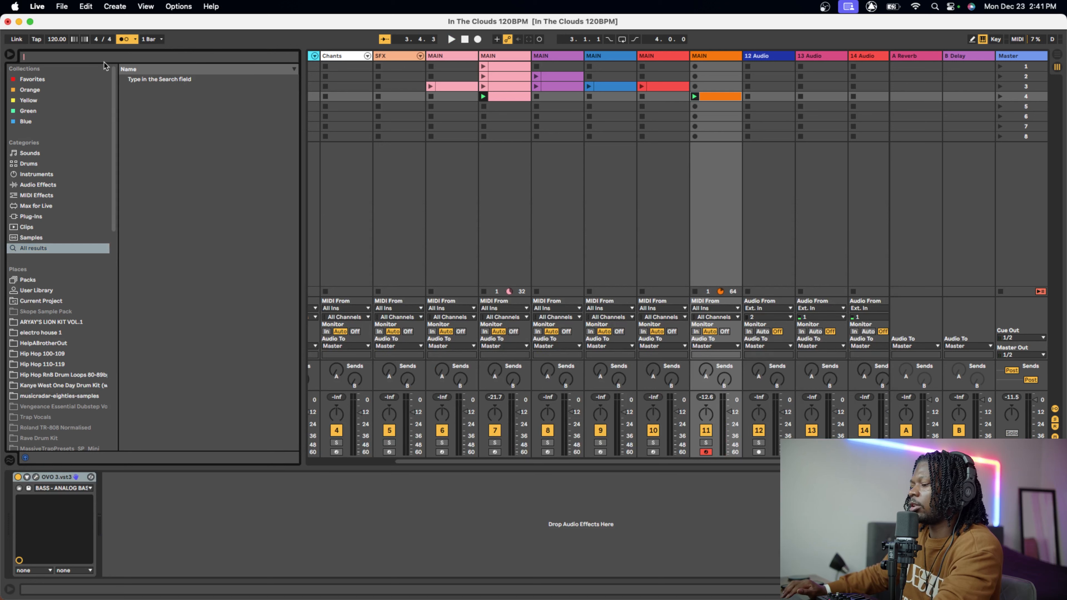
{"action": "key", "text": "super+f"}
{"action": "type", "text": "eq"}
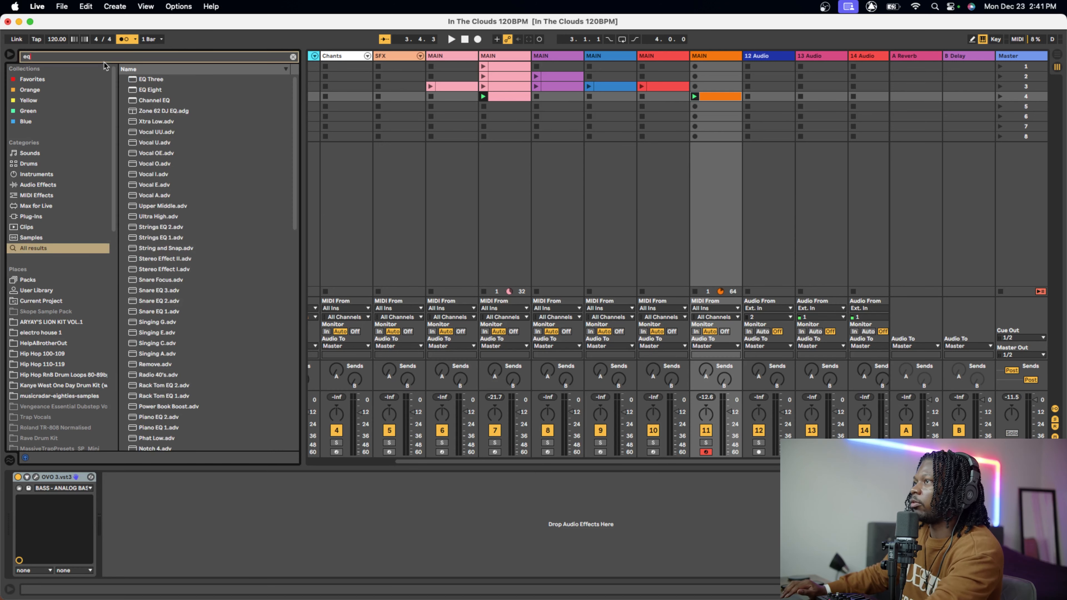
{"action": "double_click", "coordinate": [145, 90]}
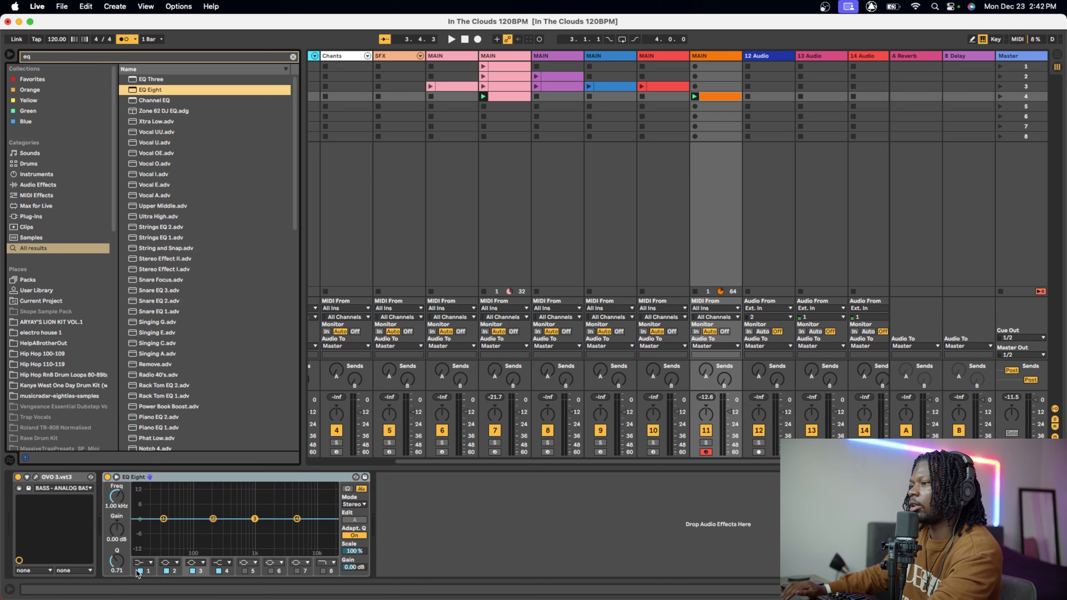
- Make EQ Eight's band 1 a bell boosting about 5.08 dB at 56.2 Hz, and turn off the metronome during playback
{"action": "left_click", "coordinate": [148, 563]}
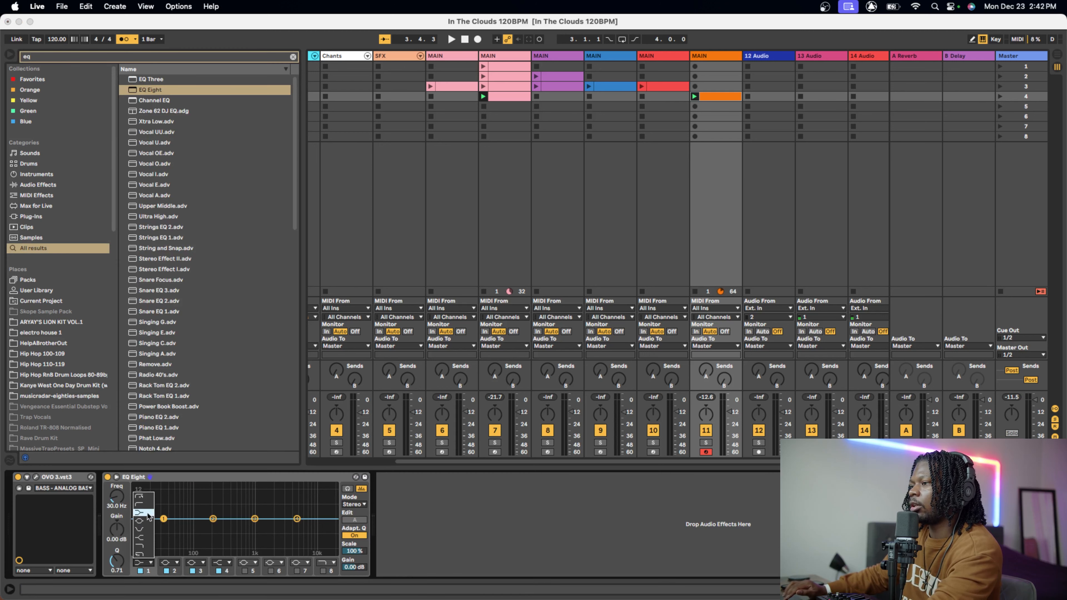
{"action": "left_click", "coordinate": [154, 523]}
{"action": "left_click_drag", "start_coordinate": [164, 519], "coordinate": [165, 512]}
{"action": "key", "text": "space"}
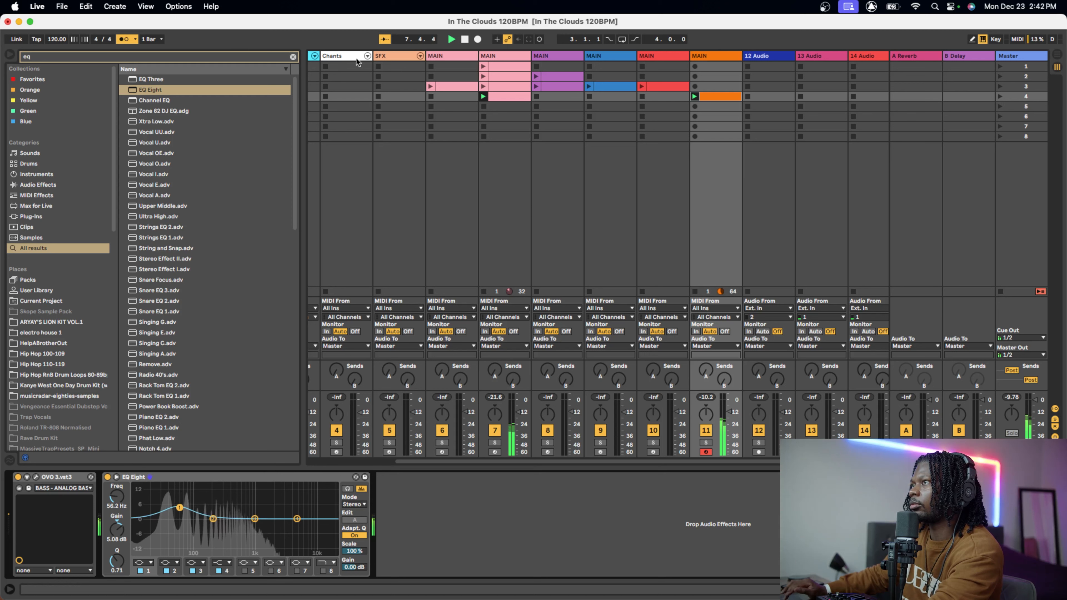
{"action": "left_click", "coordinate": [125, 39]}
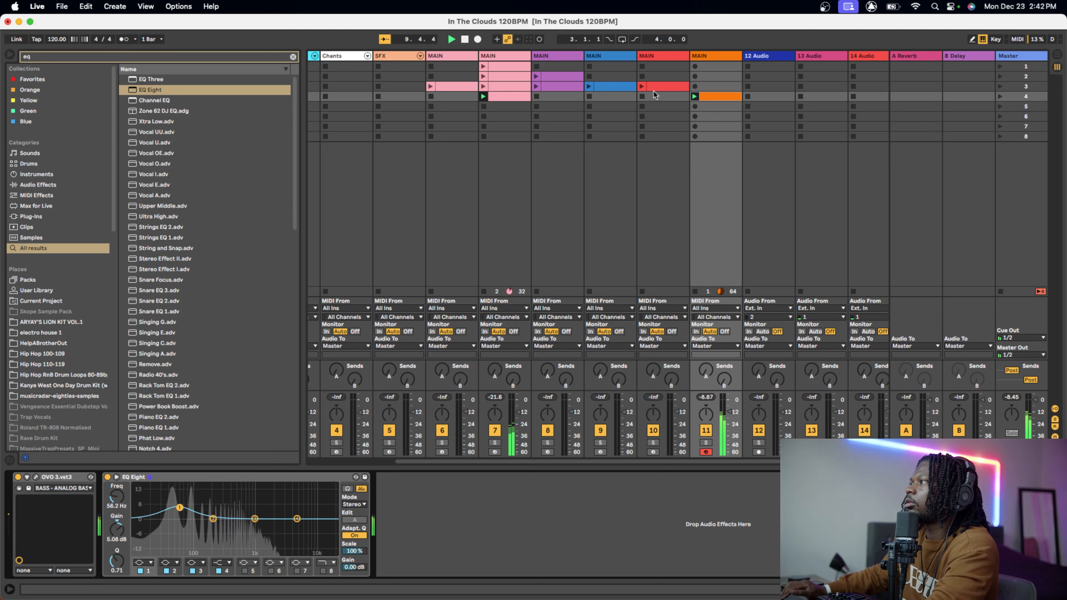
- Audition scene 3, copy the blue MAIN track's clip from it into scene 4, and launch scene 4
{"action": "left_click", "coordinate": [1000, 87]}
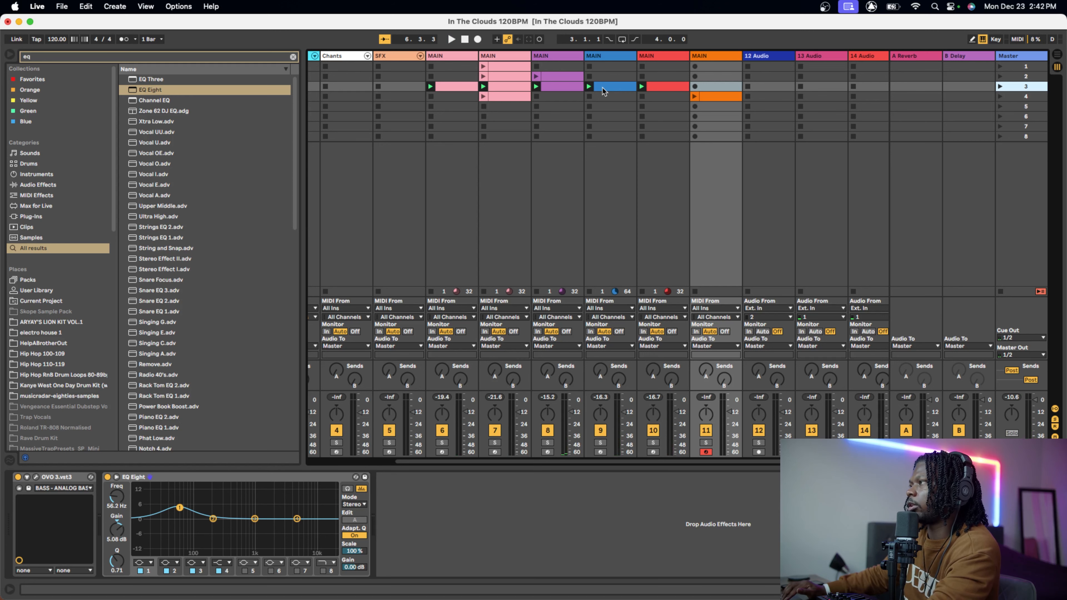
{"action": "left_click_drag", "start_coordinate": [603, 92], "coordinate": [603, 99]}
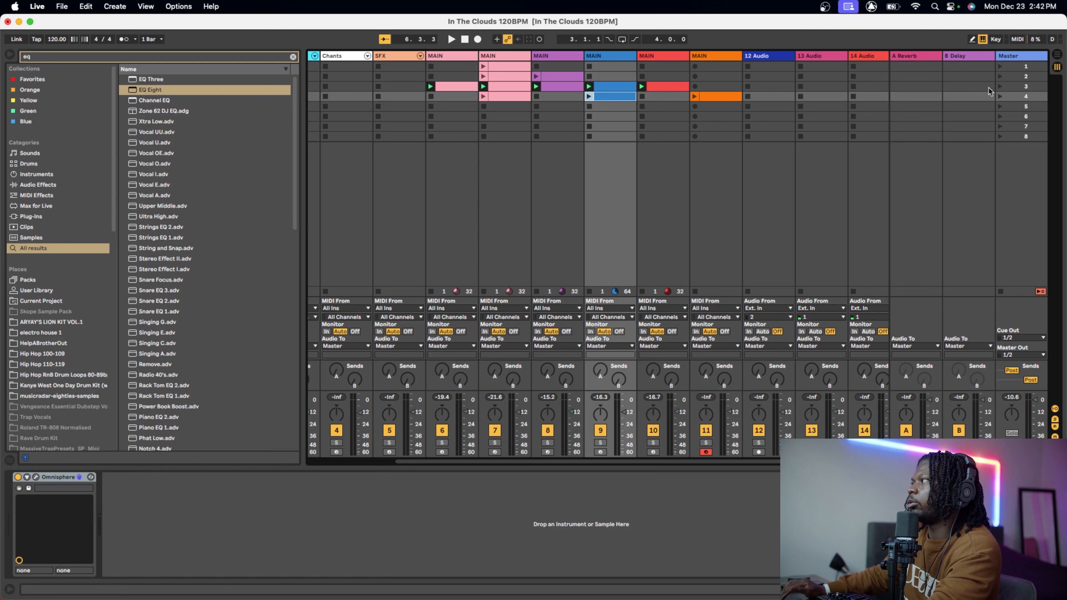
{"action": "left_click", "coordinate": [1000, 97]}
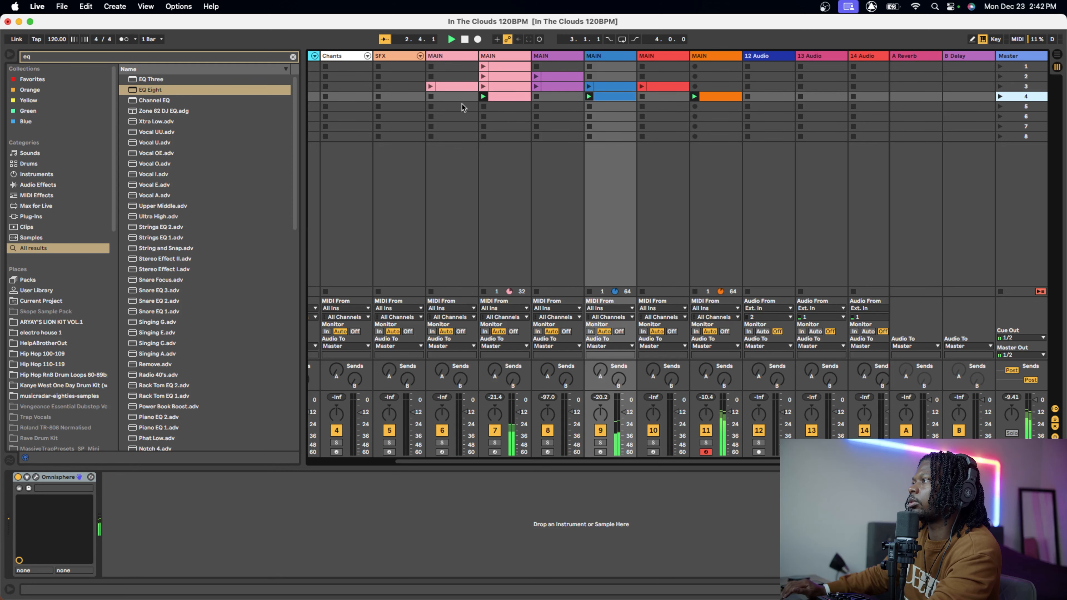
- Insert a new MIDI track and move it directly after the orange MAIN bass track, before the audio tracks
{"action": "scroll", "coordinate": [461, 105], "scroll_direction": "left", "scroll_amount": 5}
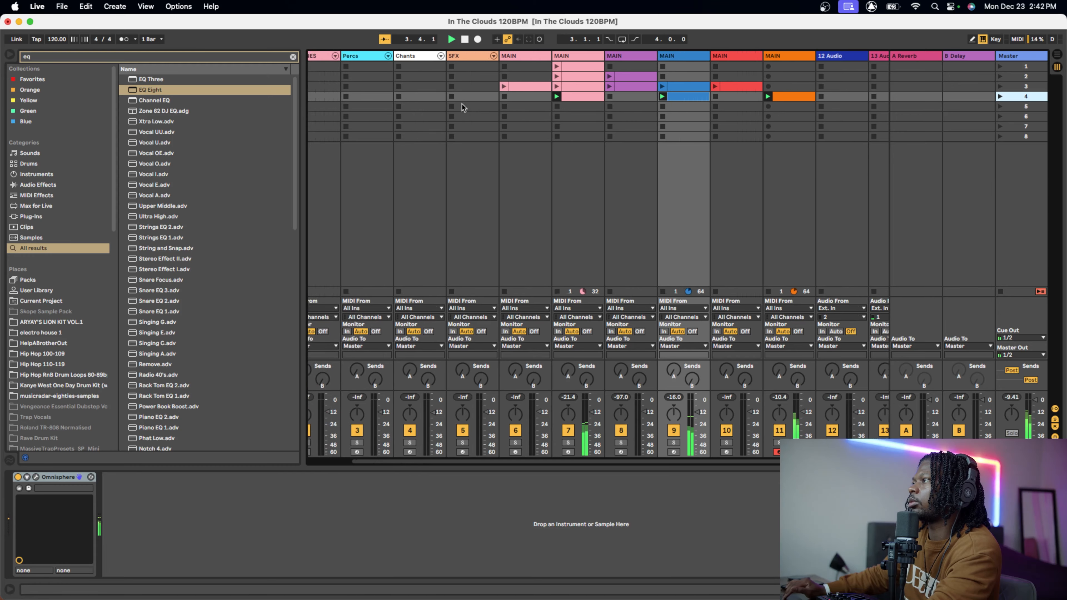
{"action": "scroll", "coordinate": [462, 105], "scroll_direction": "right", "scroll_amount": 5}
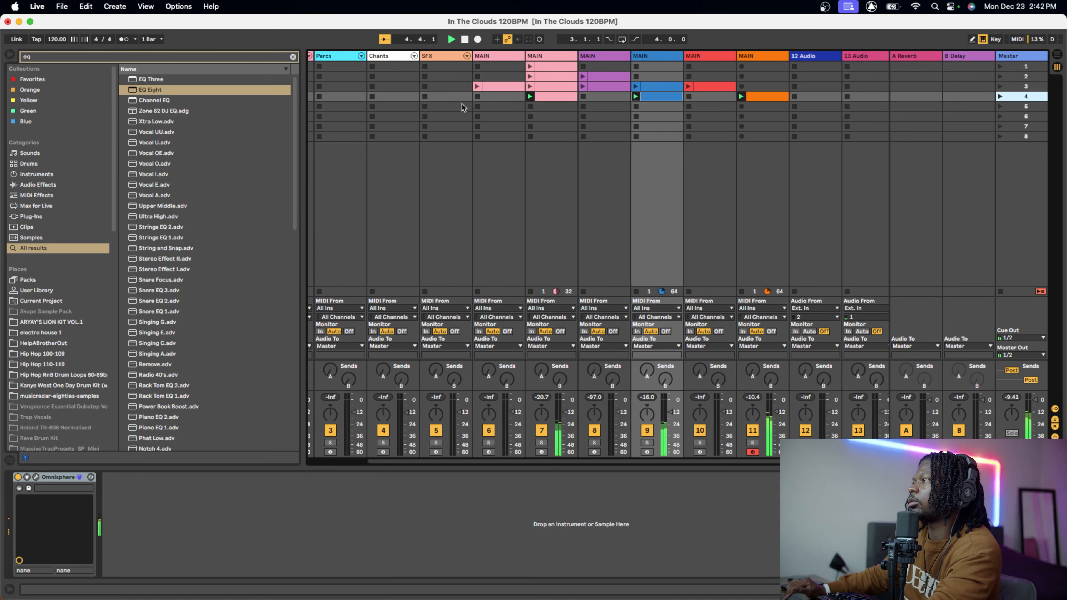
{"action": "scroll", "coordinate": [462, 107], "scroll_direction": "right", "scroll_amount": 1}
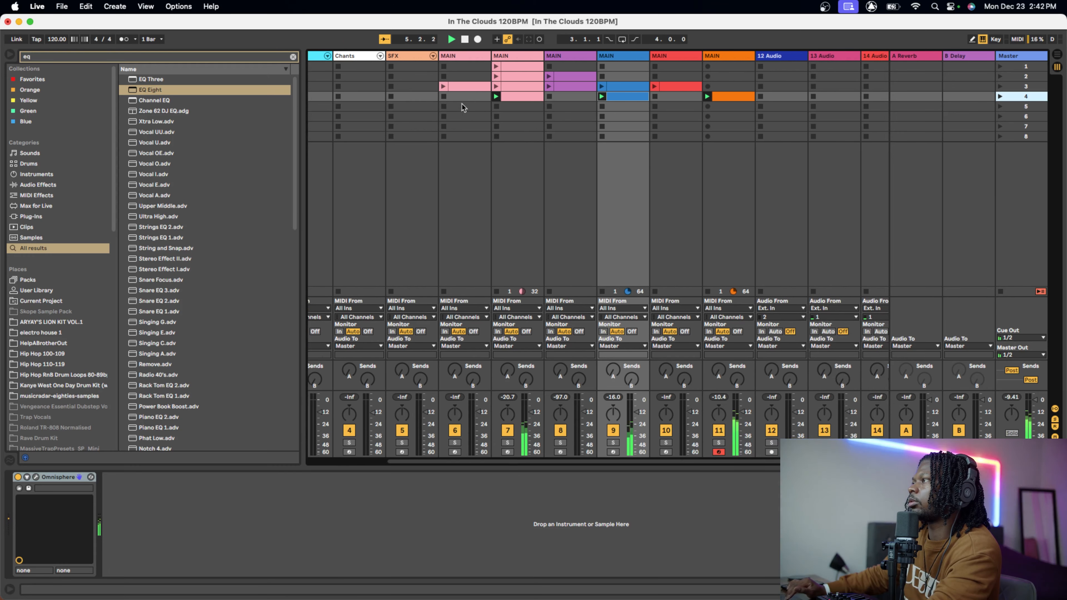
{"action": "left_click", "coordinate": [460, 86]}
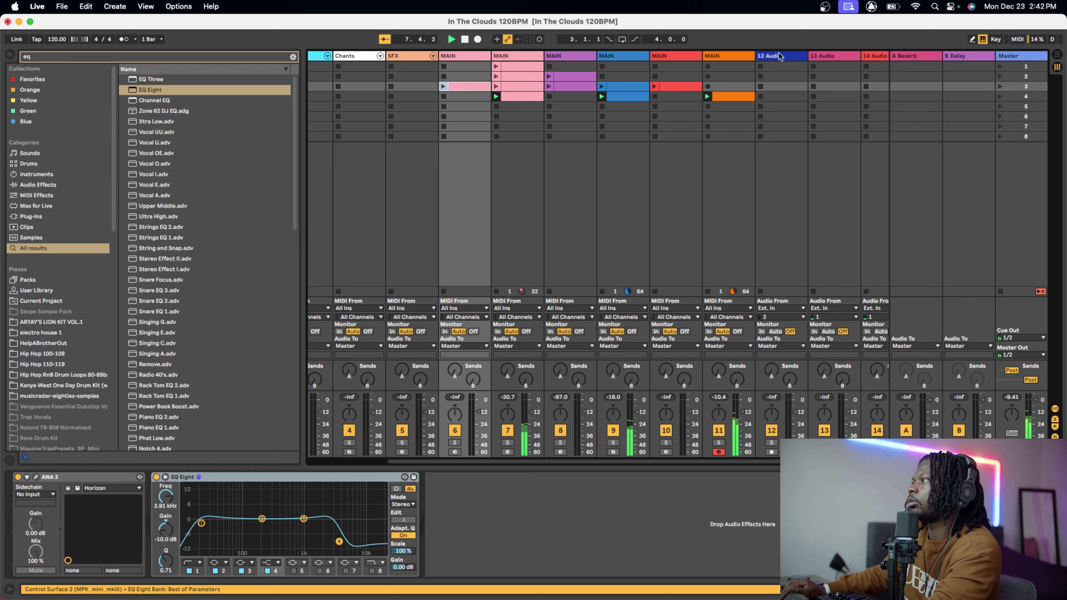
{"action": "scroll", "coordinate": [757, 72], "scroll_direction": "left", "scroll_amount": 3}
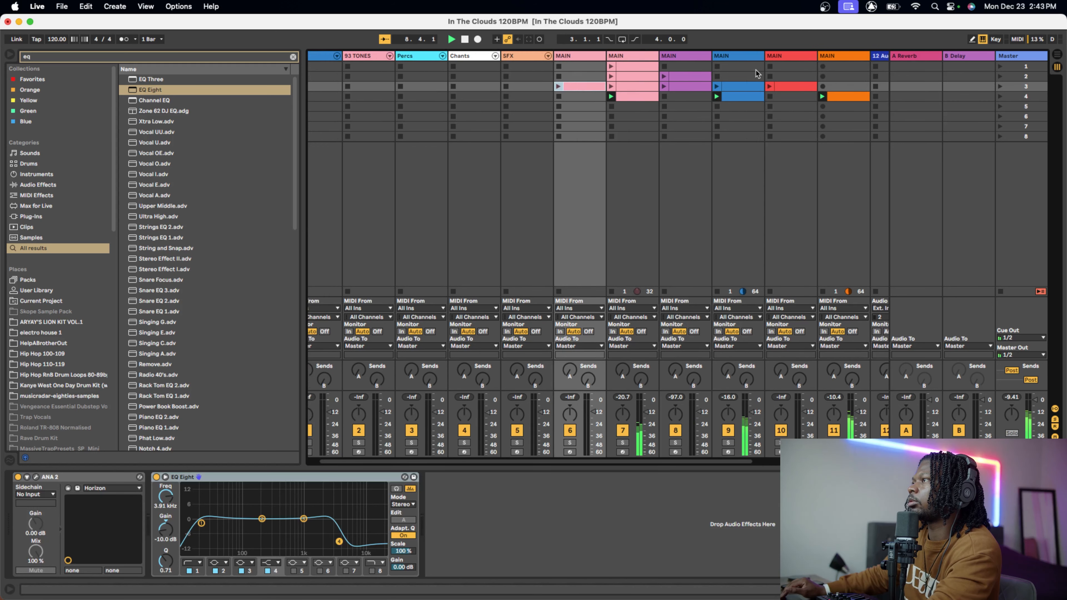
{"action": "scroll", "coordinate": [756, 74], "scroll_direction": "right", "scroll_amount": 4}
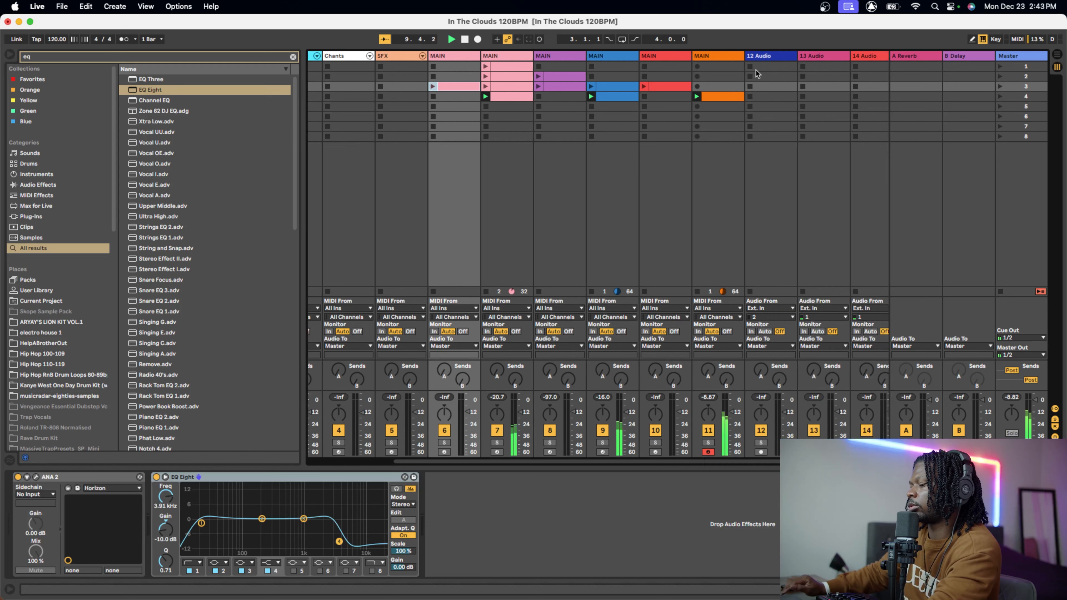
{"action": "key", "text": "super+shift+t"}
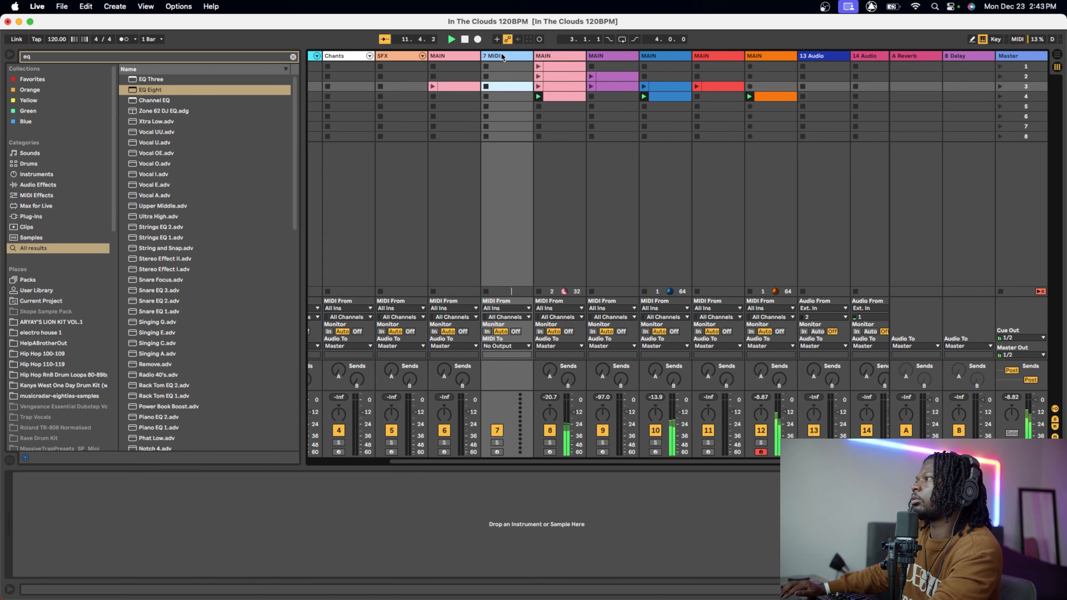
{"action": "left_click_drag", "start_coordinate": [510, 57], "coordinate": [801, 62]}
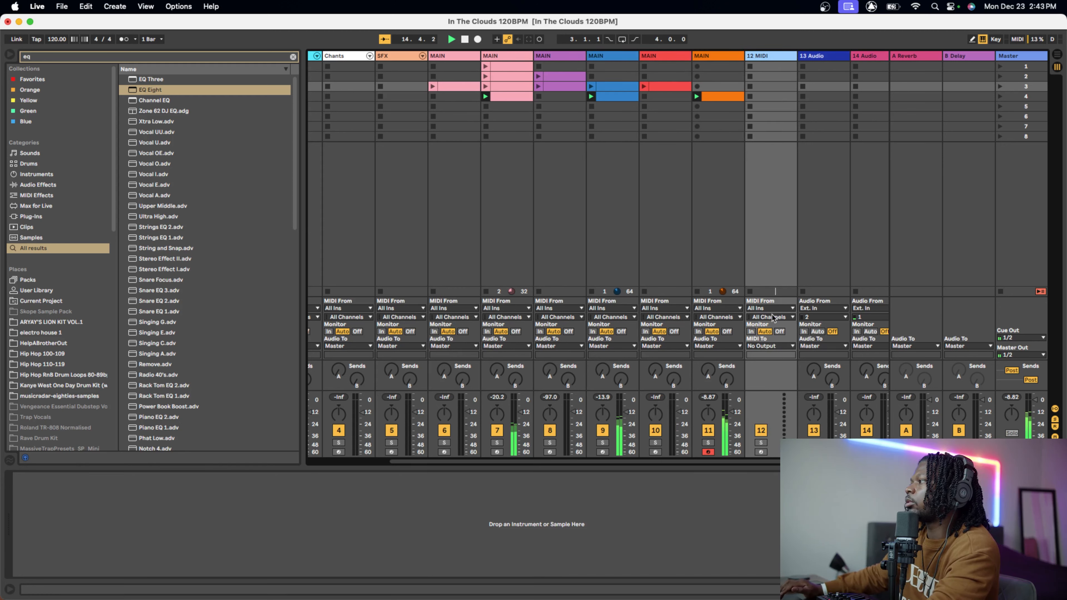
- Arm the new MIDI track 12 for recording, search the browser for "omni", and load Omnisphere onto the track
{"action": "left_click", "coordinate": [761, 451]}
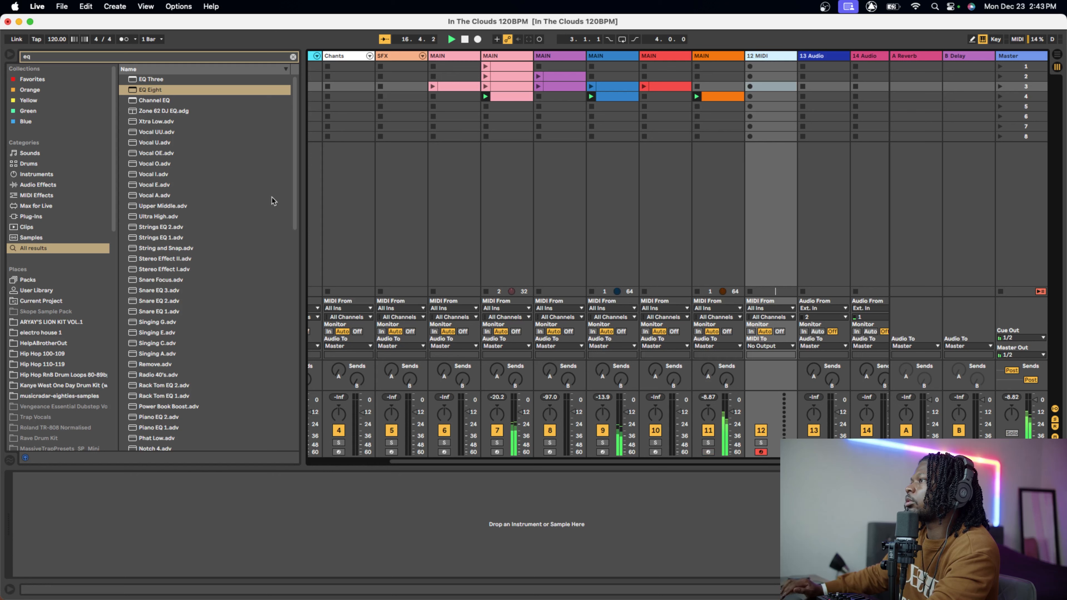
{"action": "left_click", "coordinate": [293, 58]}
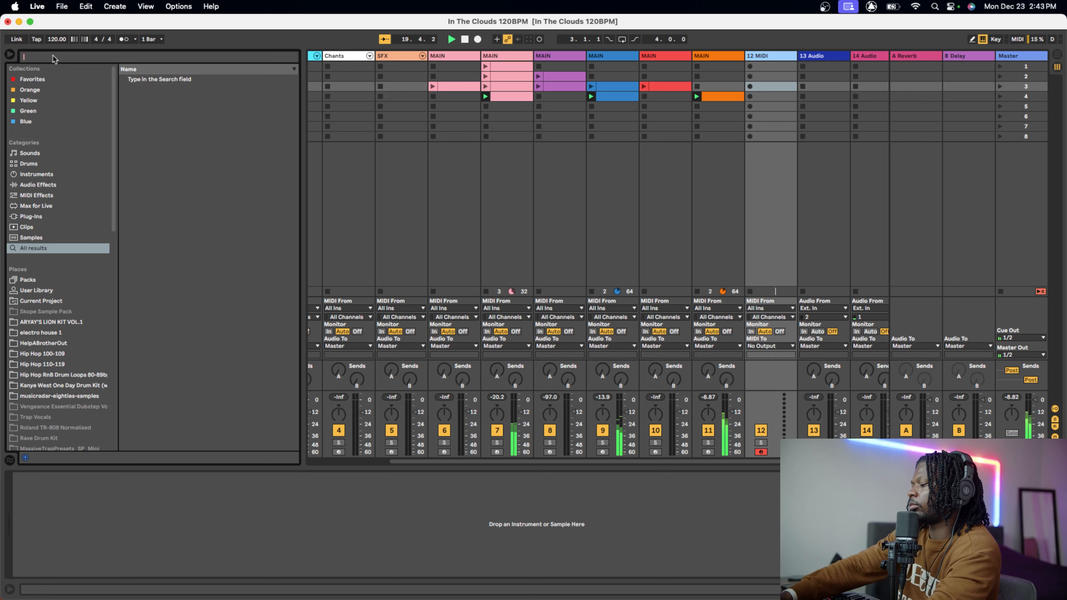
{"action": "type", "text": "om"}
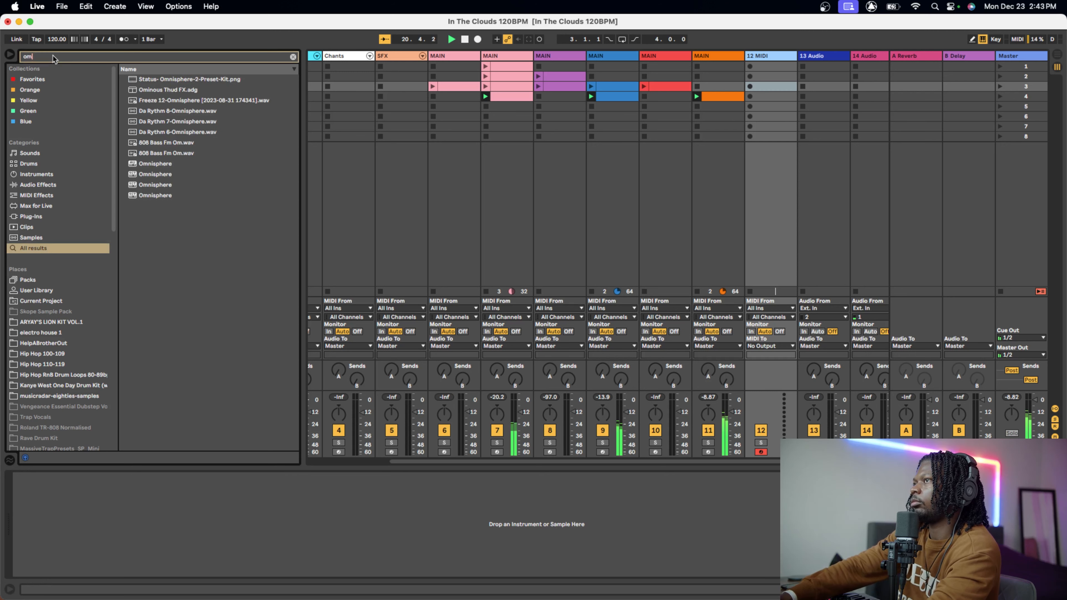
{"action": "key", "text": "BackSpace"}
{"action": "type", "text": "mni"}
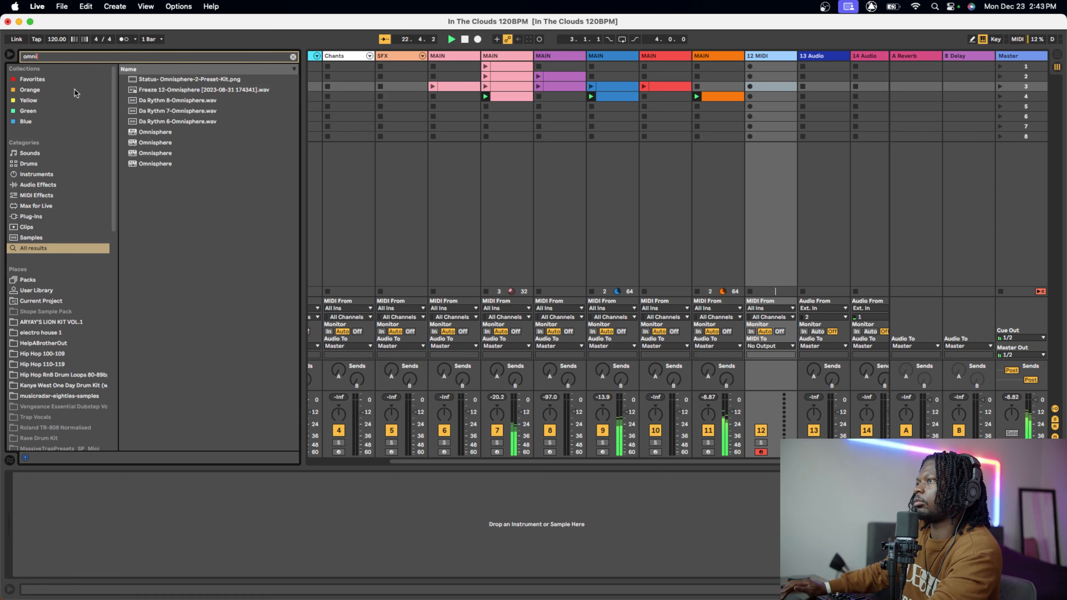
{"action": "left_click", "coordinate": [146, 150]}
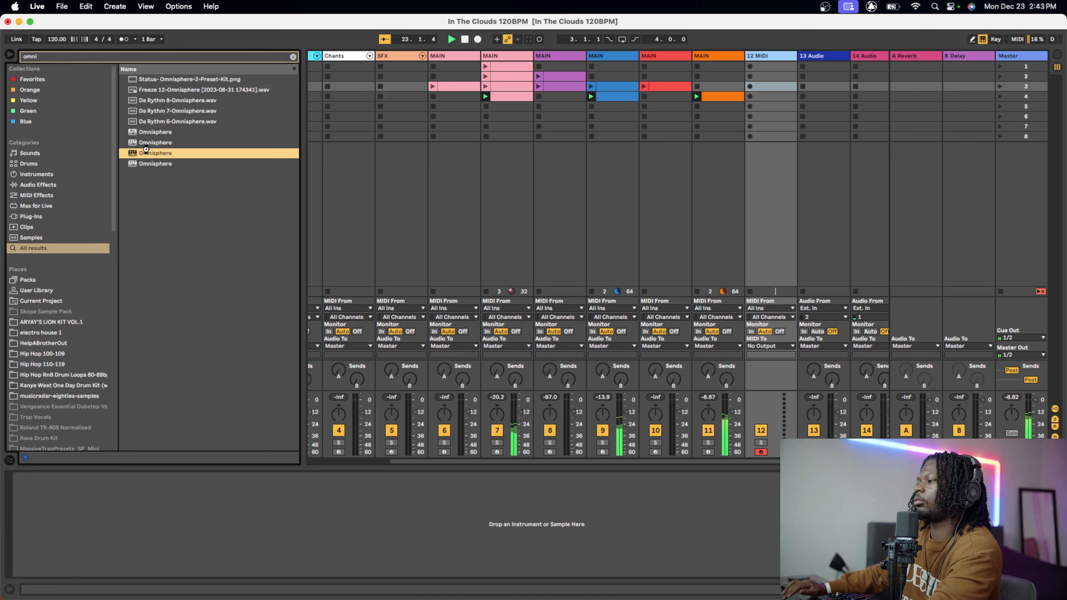
{"action": "double_click", "coordinate": [146, 149]}
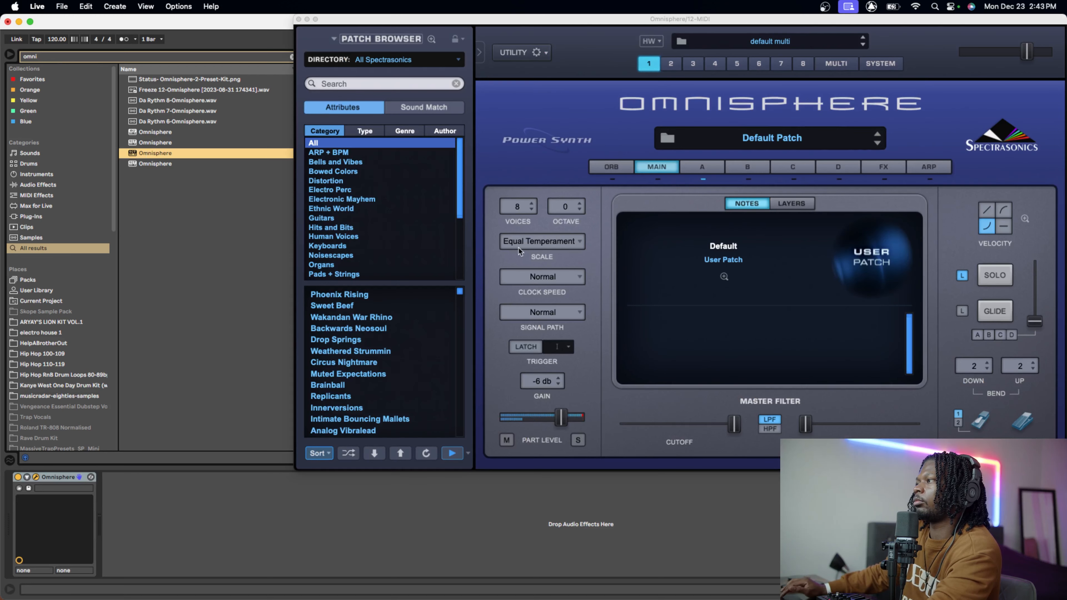
- Filter Omnisphere's patches by type Lead Synths and mood Light, and load the Analog Vibralead patch
{"action": "left_click", "coordinate": [359, 134]}
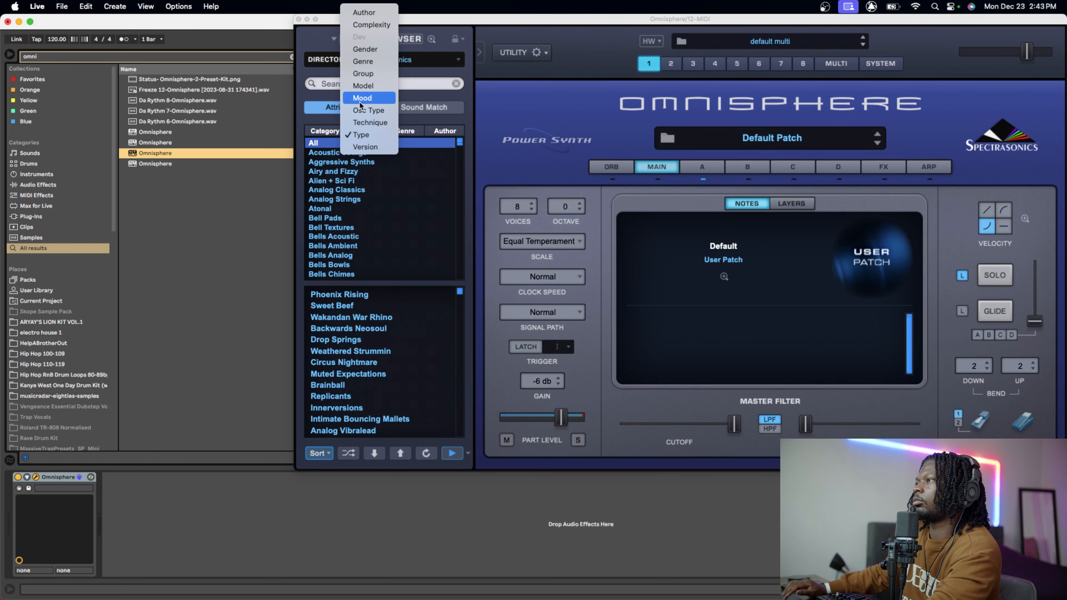
{"action": "left_click", "coordinate": [326, 131]}
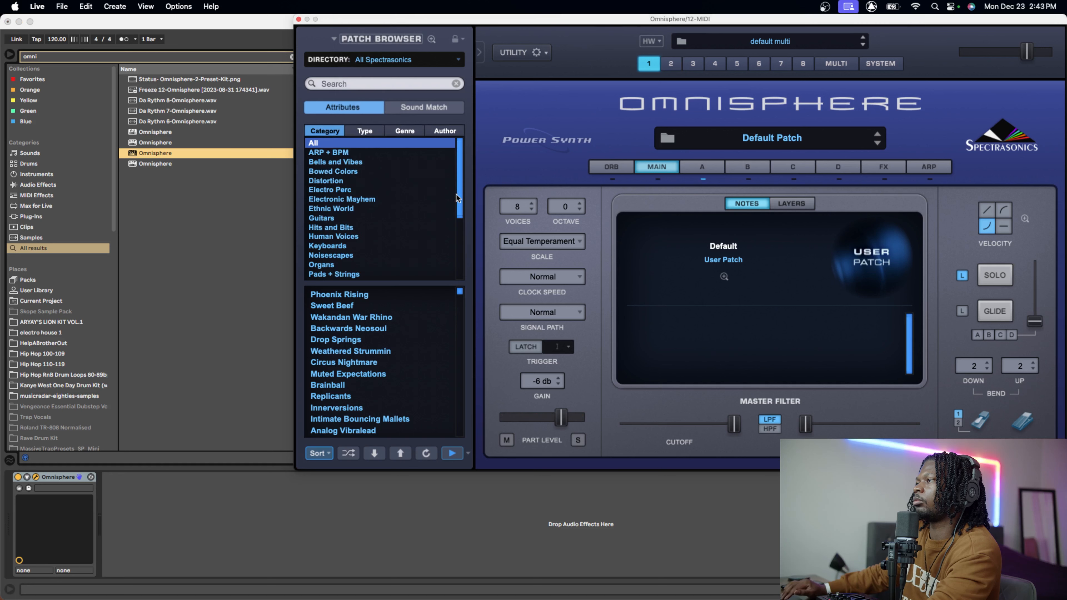
{"action": "left_click_drag", "start_coordinate": [457, 196], "coordinate": [457, 199]}
{"action": "left_click", "coordinate": [364, 131]}
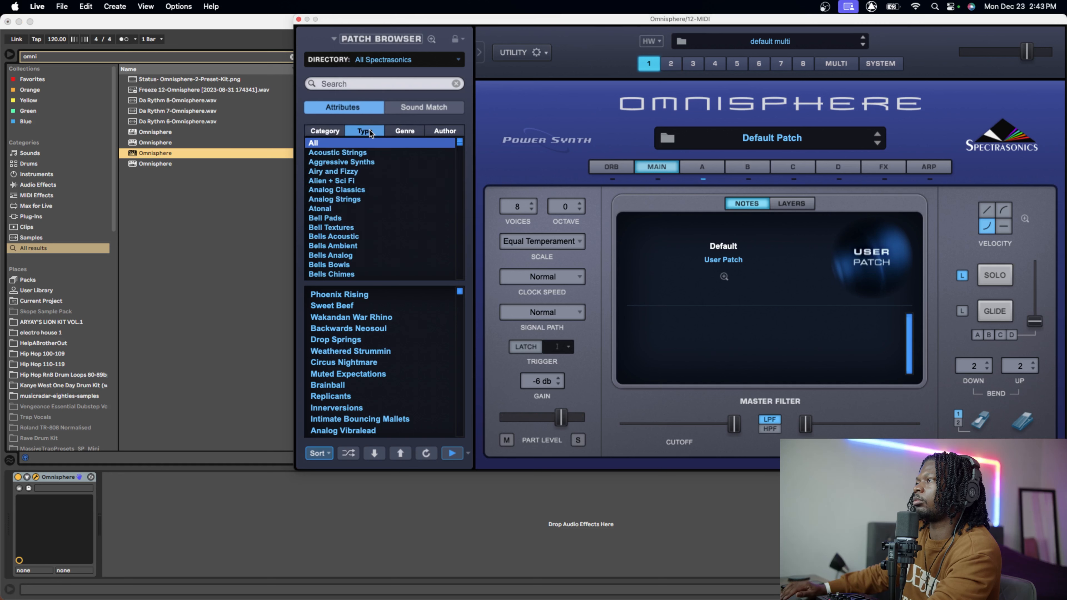
{"action": "left_click_drag", "start_coordinate": [460, 147], "coordinate": [460, 237]}
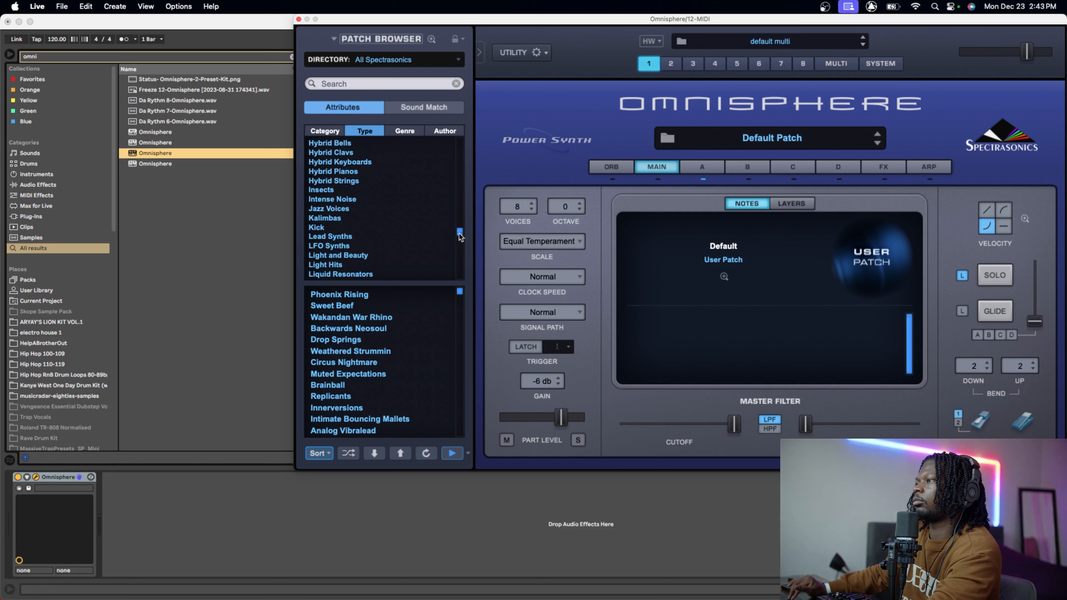
{"action": "left_click", "coordinate": [360, 238]}
{"action": "left_click", "coordinate": [398, 133]}
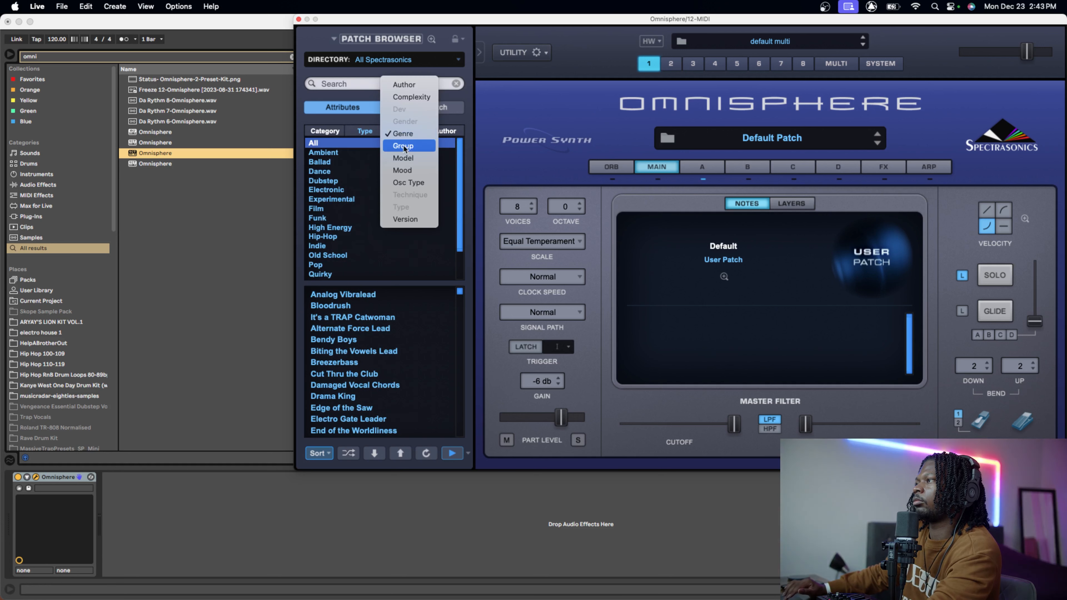
{"action": "left_click", "coordinate": [390, 167]}
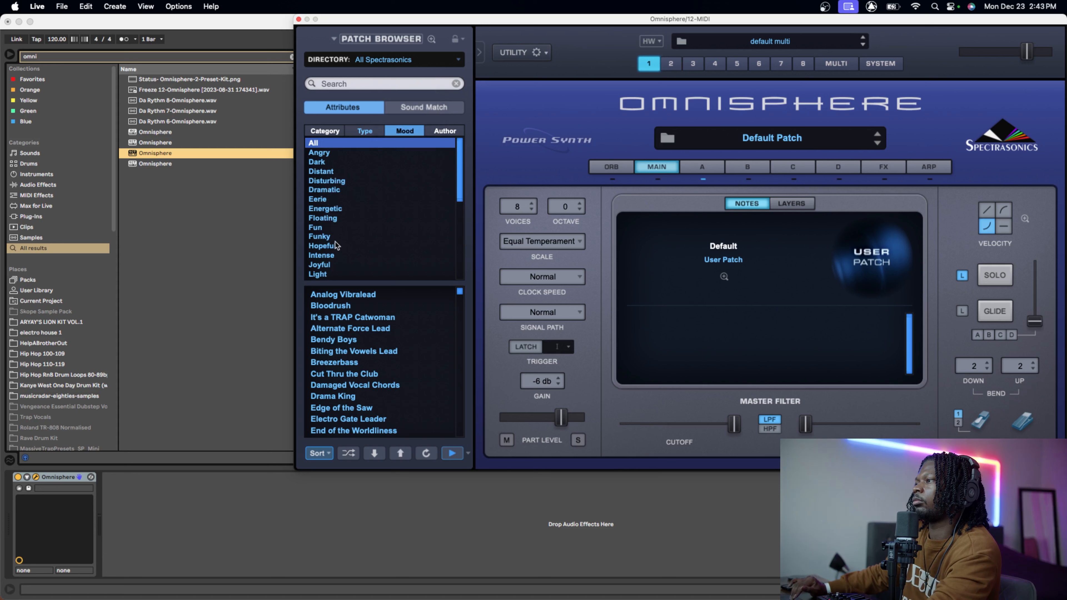
{"action": "left_click", "coordinate": [331, 274]}
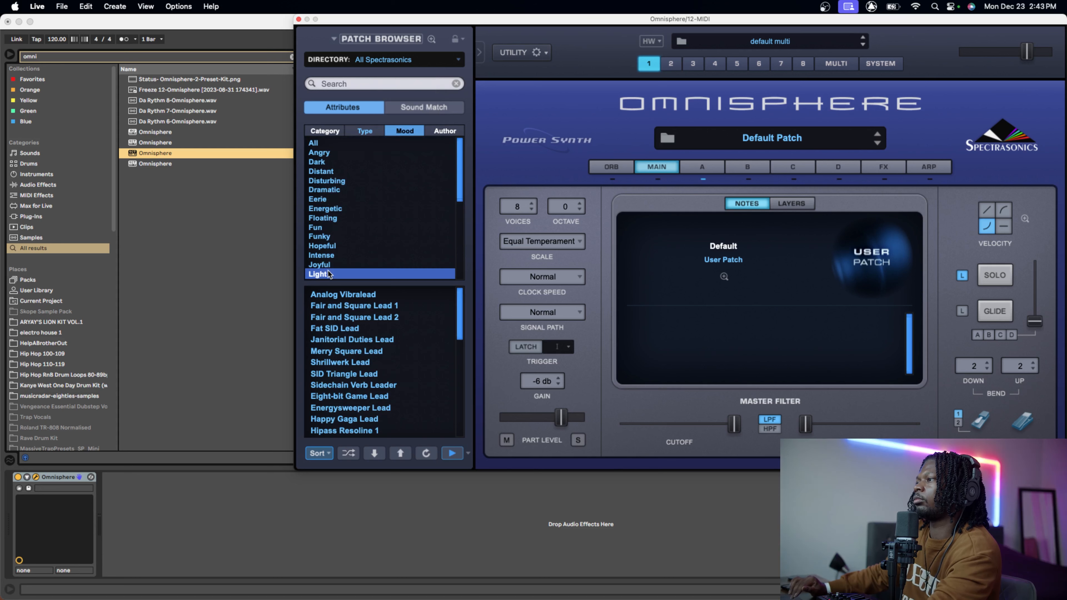
{"action": "left_click", "coordinate": [341, 295]}
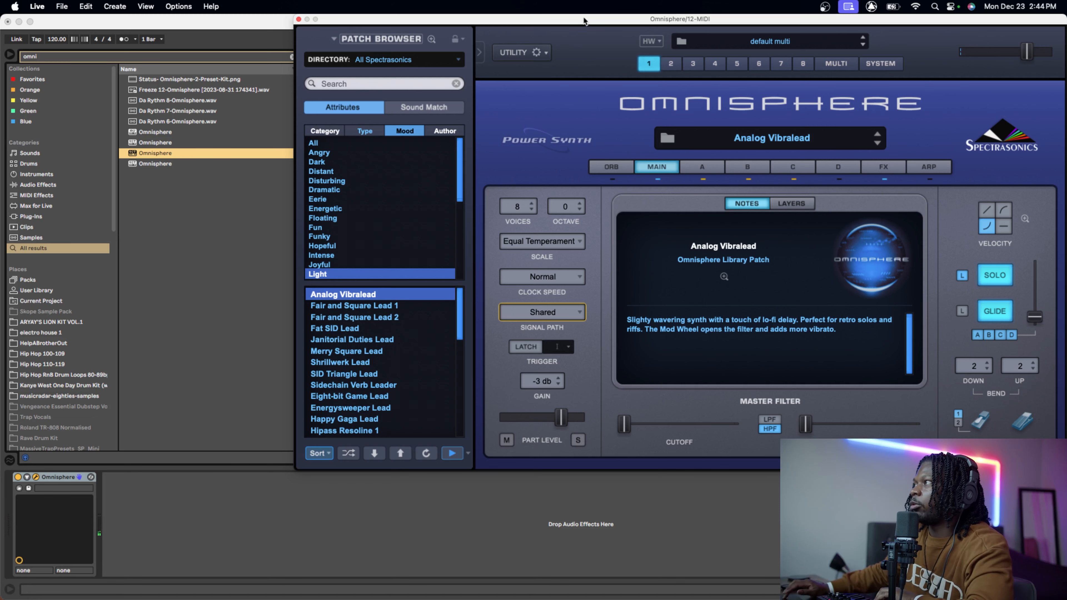
- Move the Omnisphere window around and close it, and lower the Omnisphere track's volume to about -8 dB
{"action": "left_click_drag", "start_coordinate": [655, 18], "coordinate": [441, 98]}
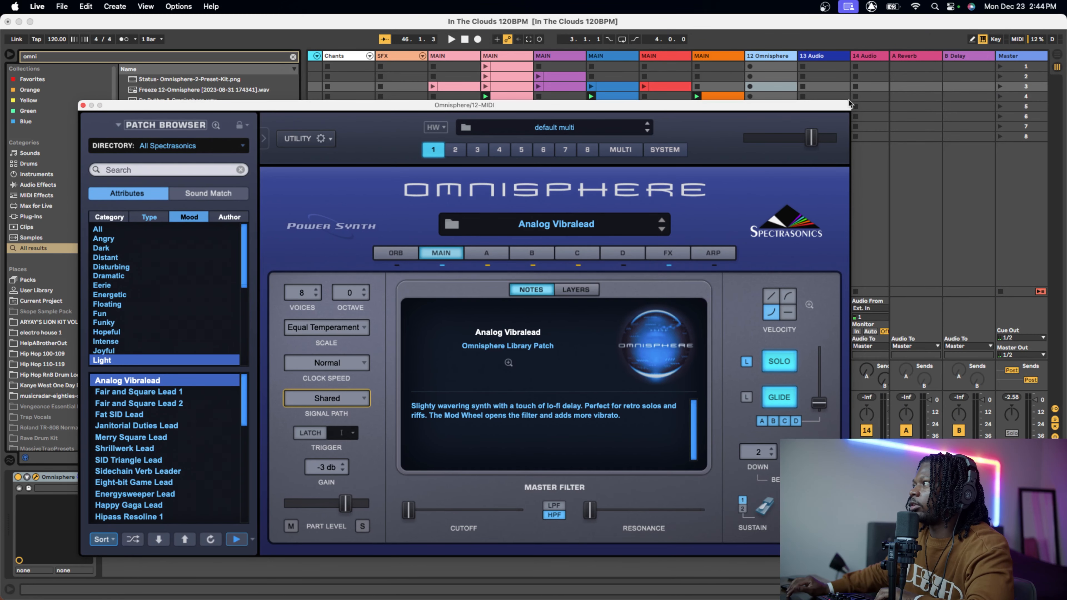
{"action": "left_click_drag", "start_coordinate": [848, 105], "coordinate": [760, 158]}
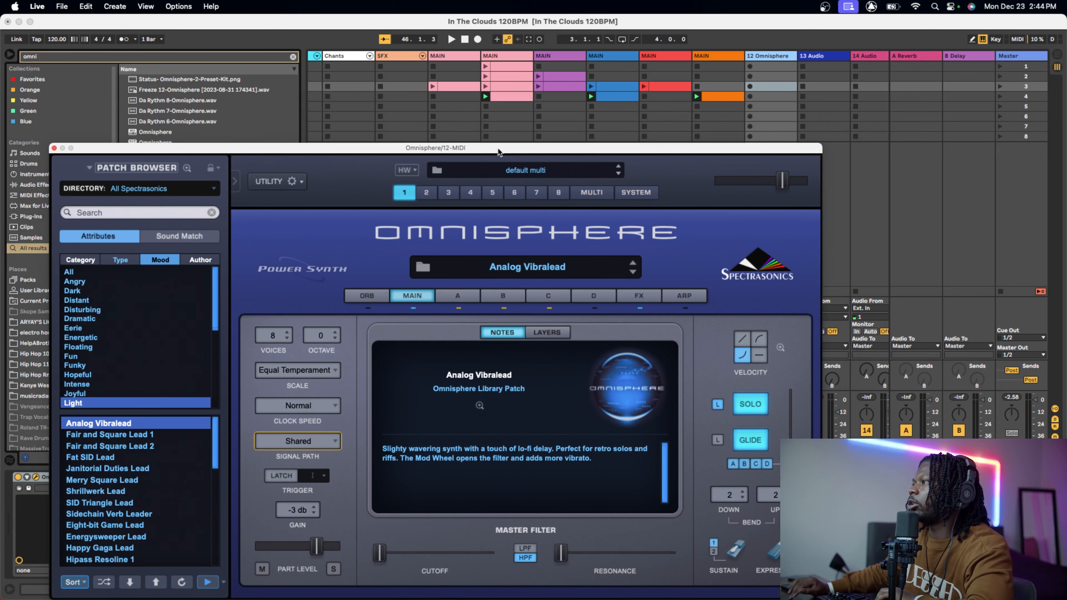
{"action": "left_click_drag", "start_coordinate": [499, 148], "coordinate": [551, 380]}
{"action": "left_click_drag", "start_coordinate": [543, 557], "coordinate": [494, 119]}
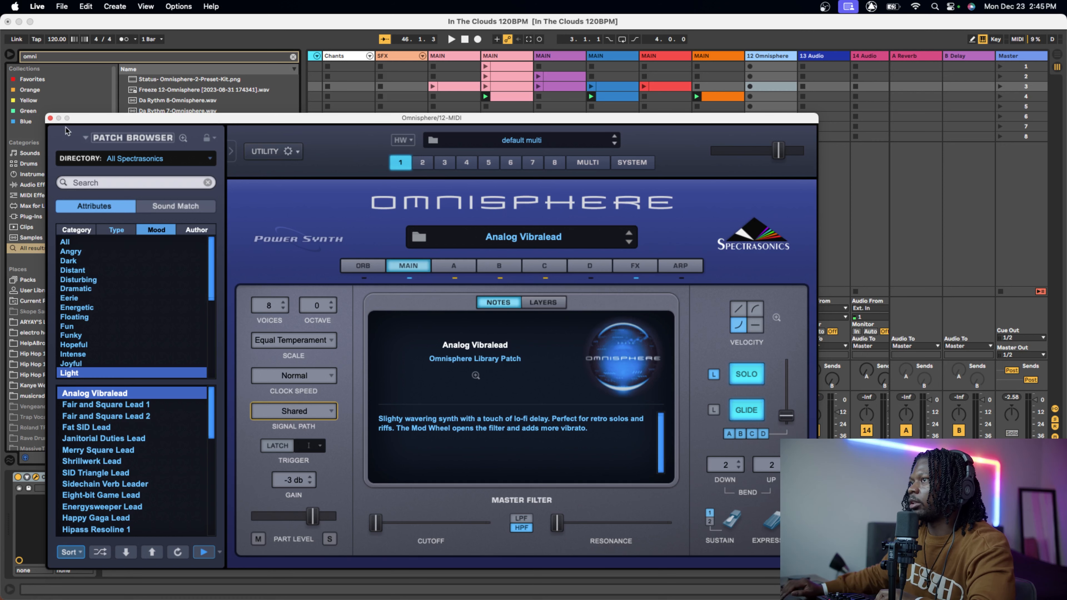
{"action": "left_click", "coordinate": [50, 118]}
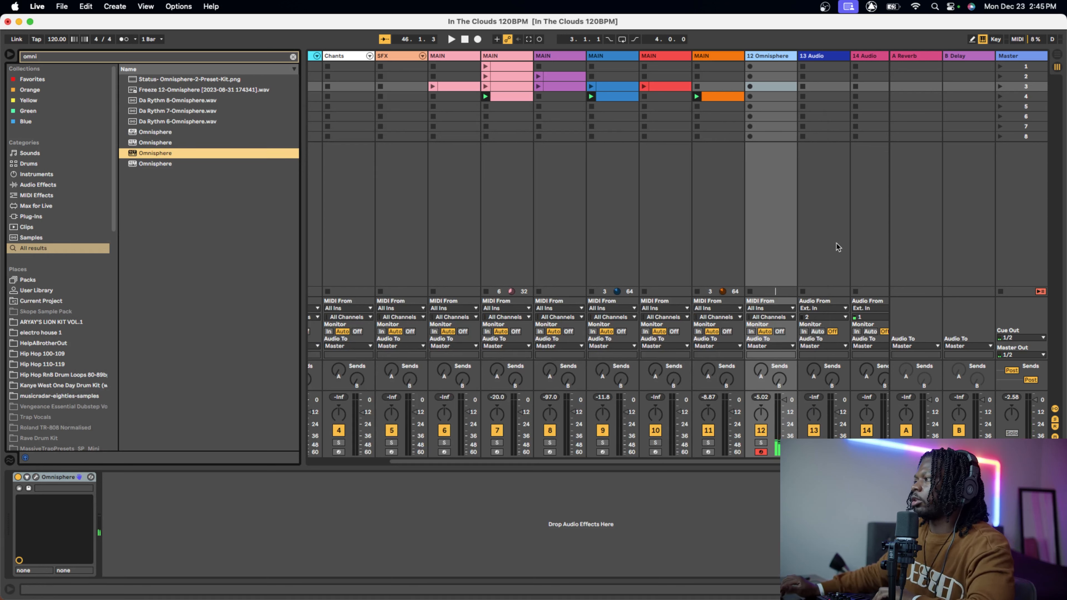
{"action": "left_click", "coordinate": [786, 398]}
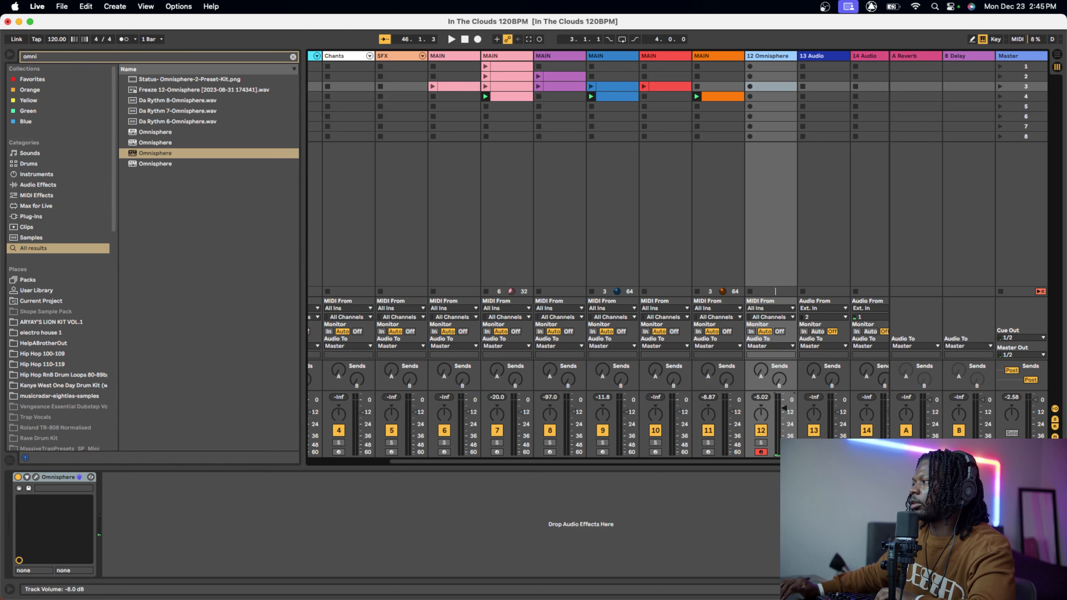
{"action": "left_click_drag", "start_coordinate": [785, 408], "coordinate": [784, 409]}
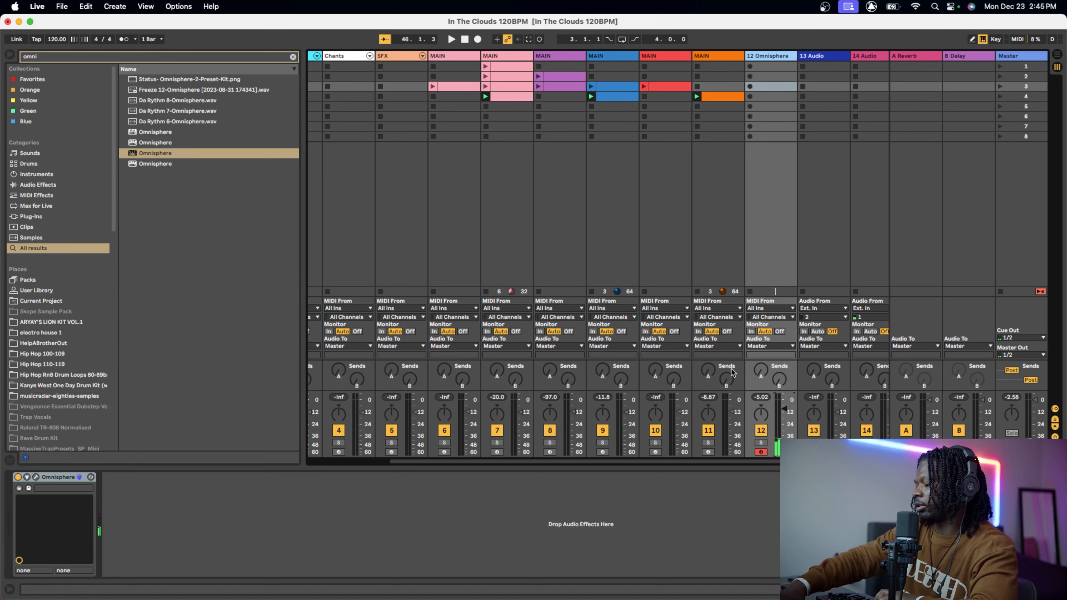
- Play the beat to try out the lead, turn on the metronome, and select the Omnisphere track's scene 4 slot
{"action": "key", "text": "space"}
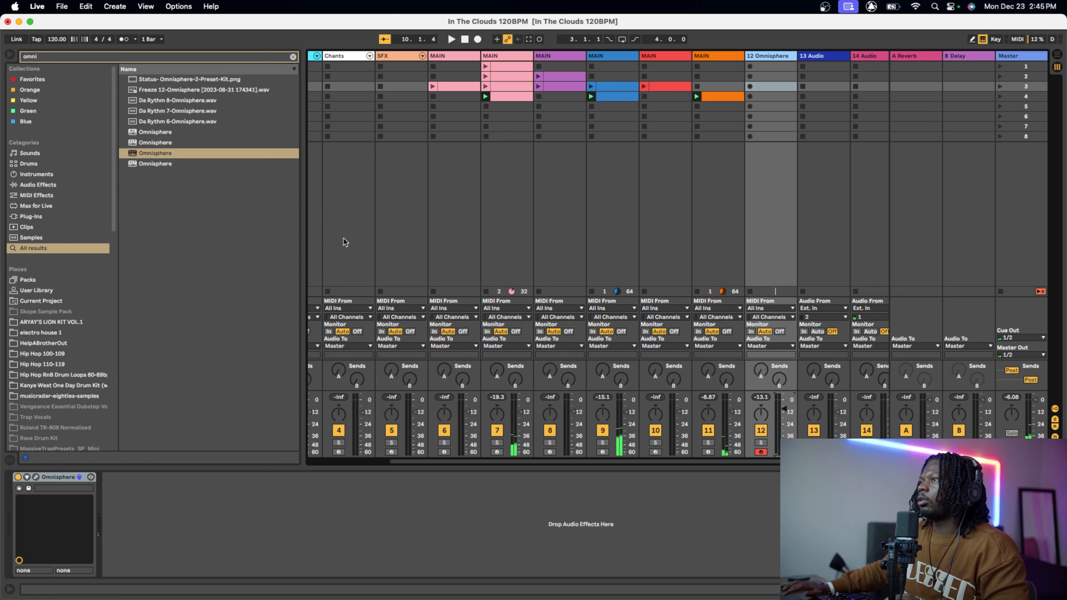
{"action": "left_click", "coordinate": [123, 40]}
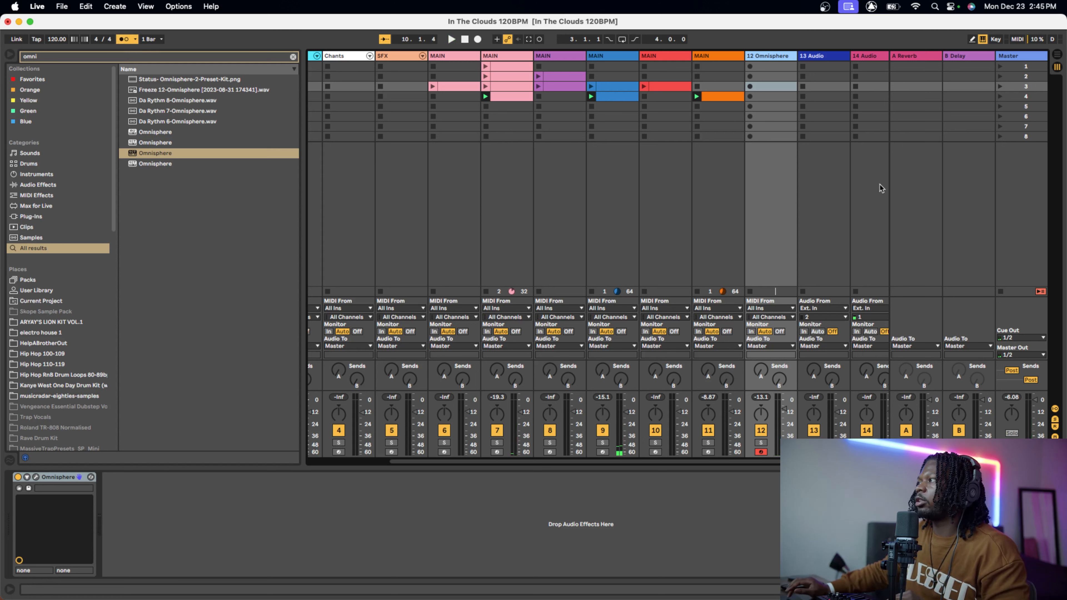
{"action": "left_click", "coordinate": [772, 100]}
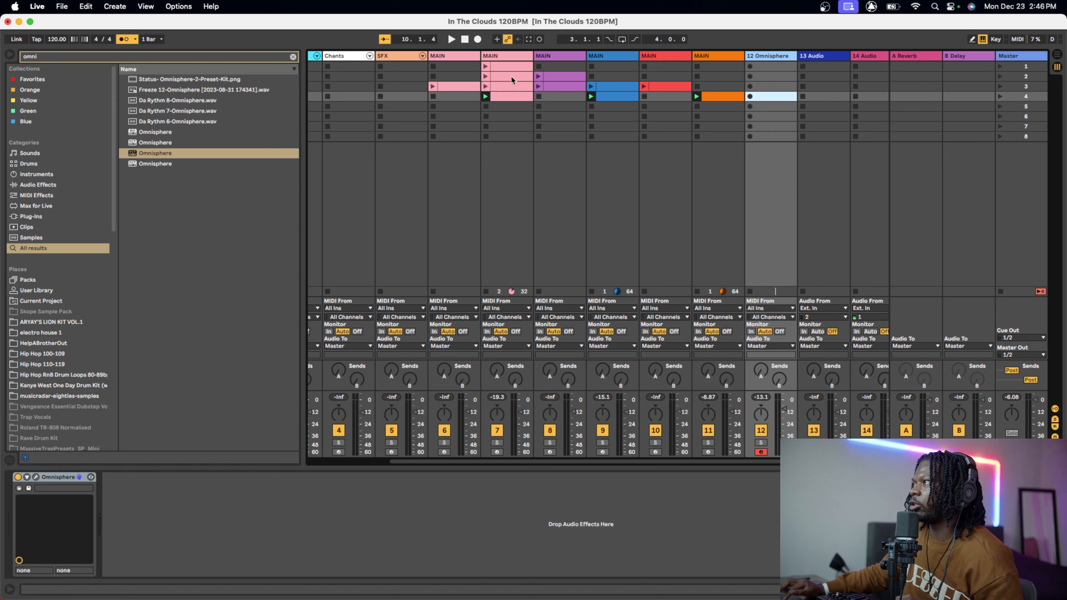
- Capture the played lead as a MIDI clip in scene 4 of the Omnisphere track, inspect its notes, and cut the clip
{"action": "left_click", "coordinate": [529, 40]}
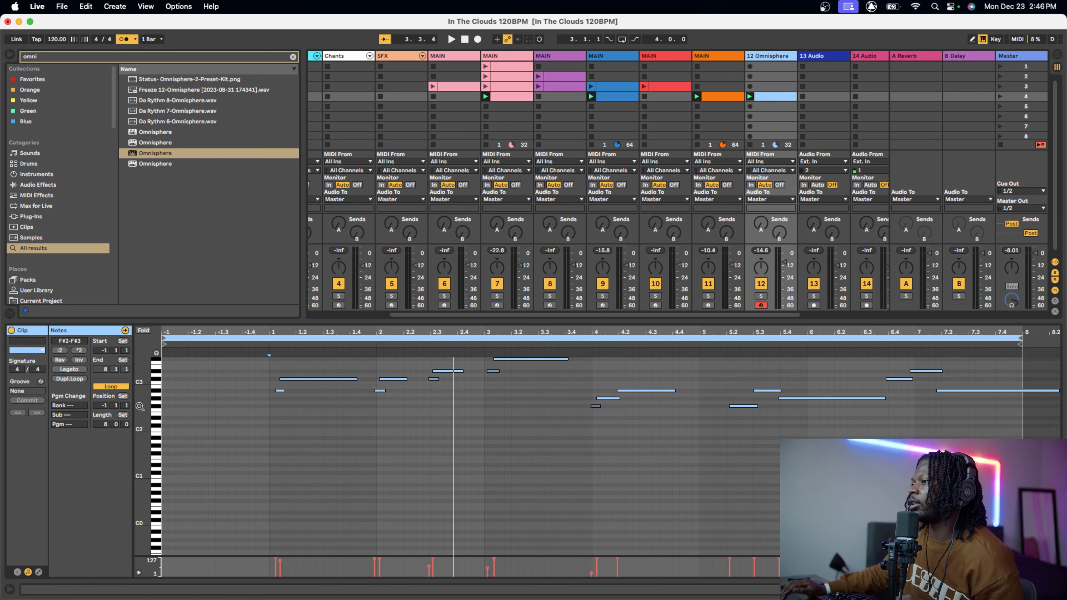
{"action": "left_click_drag", "start_coordinate": [139, 407], "coordinate": [183, 406]}
{"action": "scroll", "coordinate": [243, 399], "scroll_direction": "up", "scroll_amount": 4}
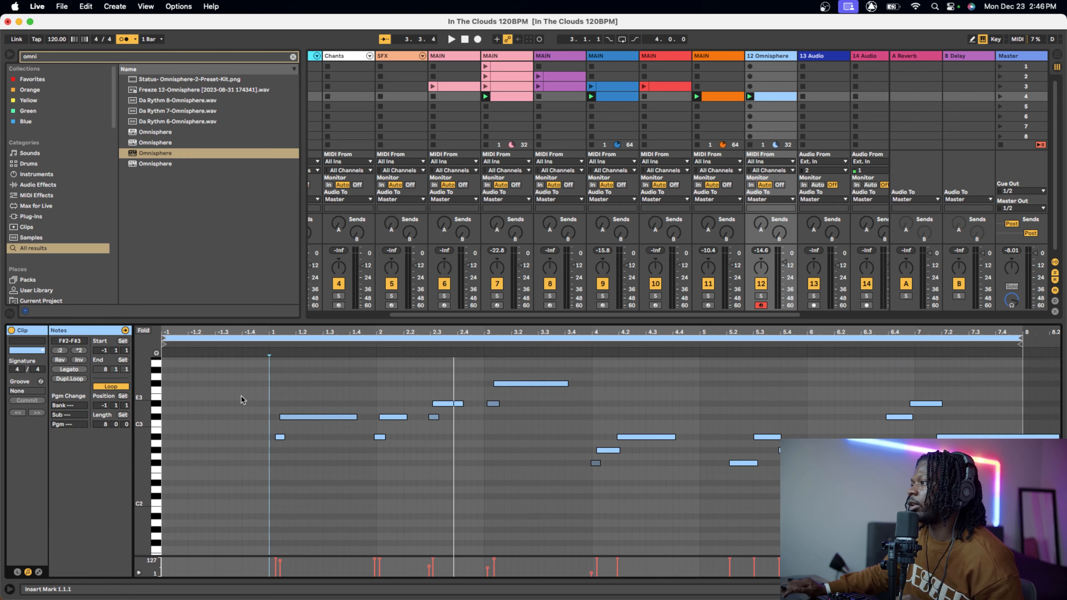
{"action": "scroll", "coordinate": [243, 399], "scroll_direction": "up", "scroll_amount": 1}
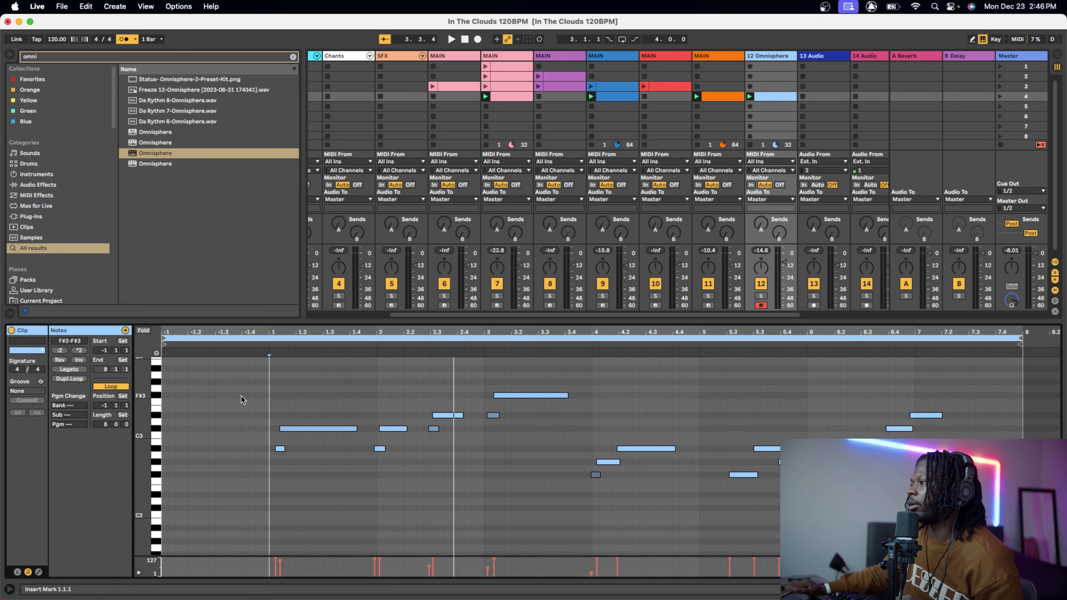
{"action": "right_click", "coordinate": [774, 98]}
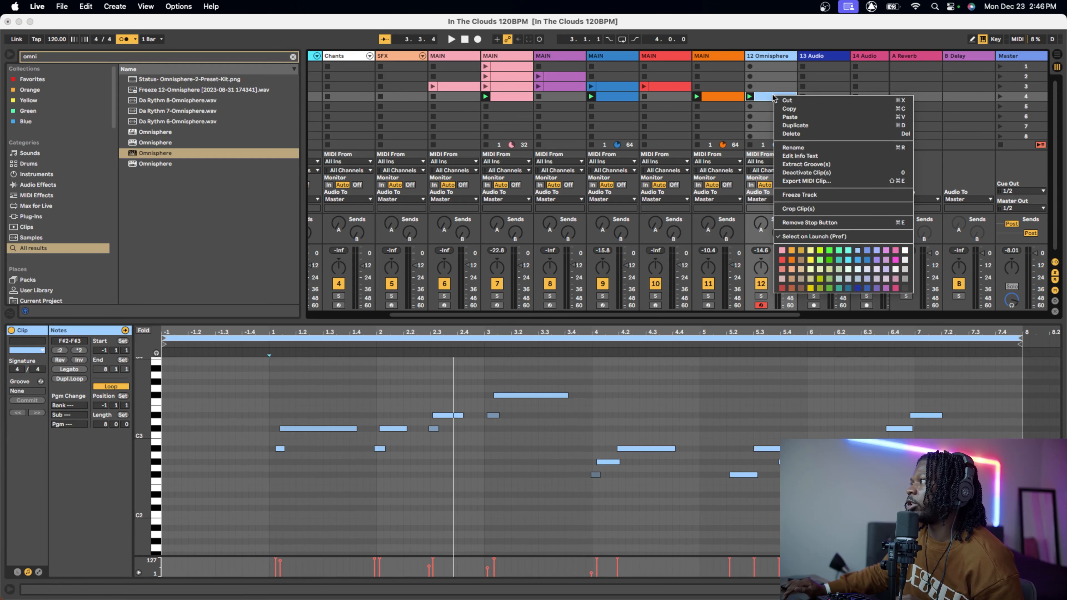
{"action": "left_click", "coordinate": [781, 103]}
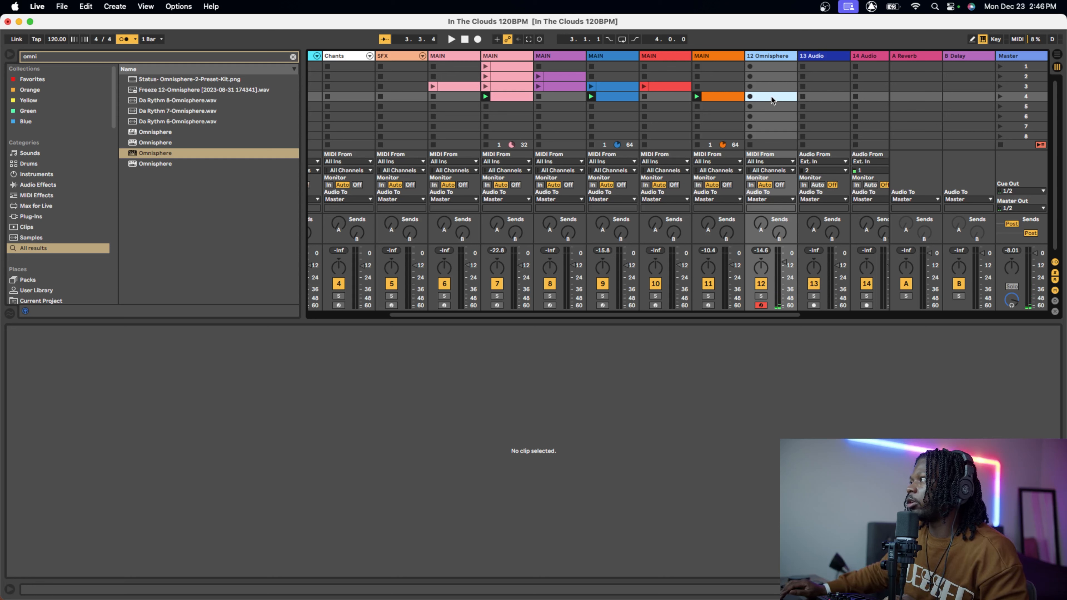
- Record a lead clip in scene 4 of the Omnisphere track and shorten its loop to 8 bars, ending at bar 9
{"action": "left_click", "coordinate": [750, 97]}
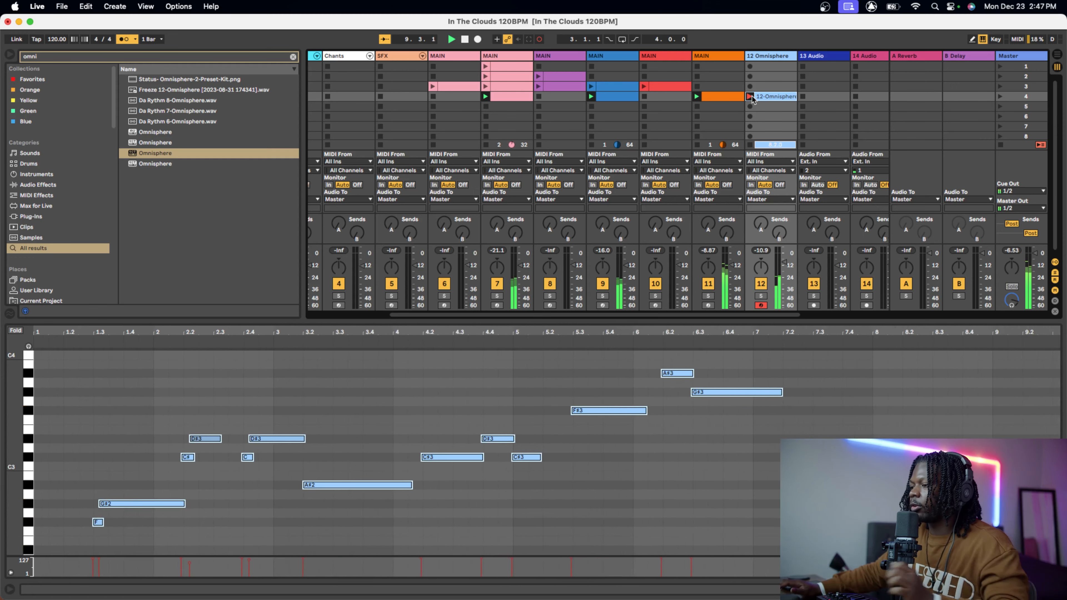
{"action": "left_click", "coordinate": [750, 97]}
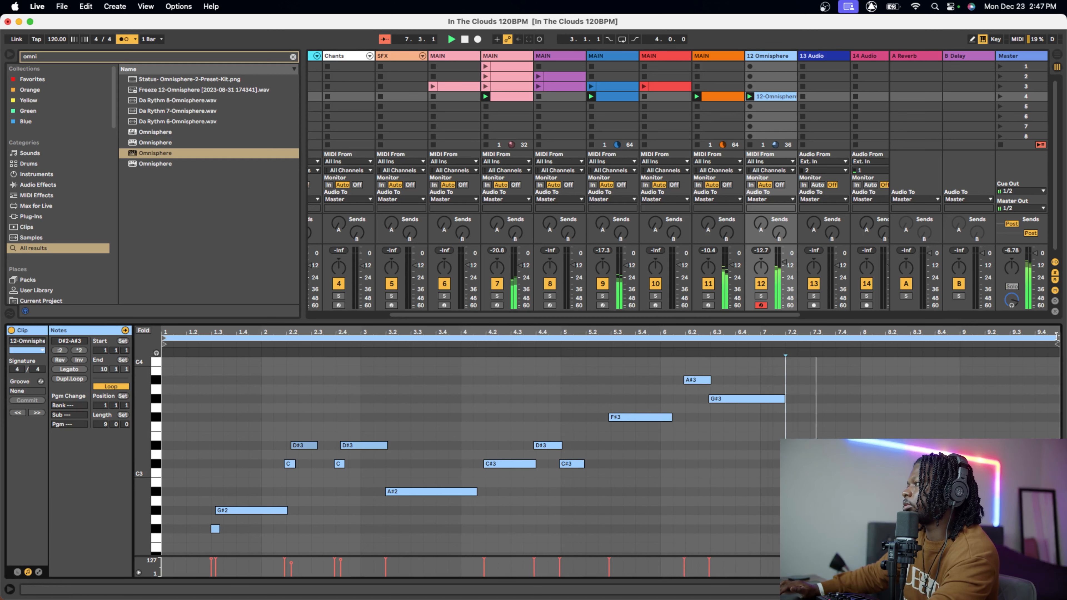
{"action": "left_click_drag", "start_coordinate": [1056, 338], "coordinate": [959, 349]}
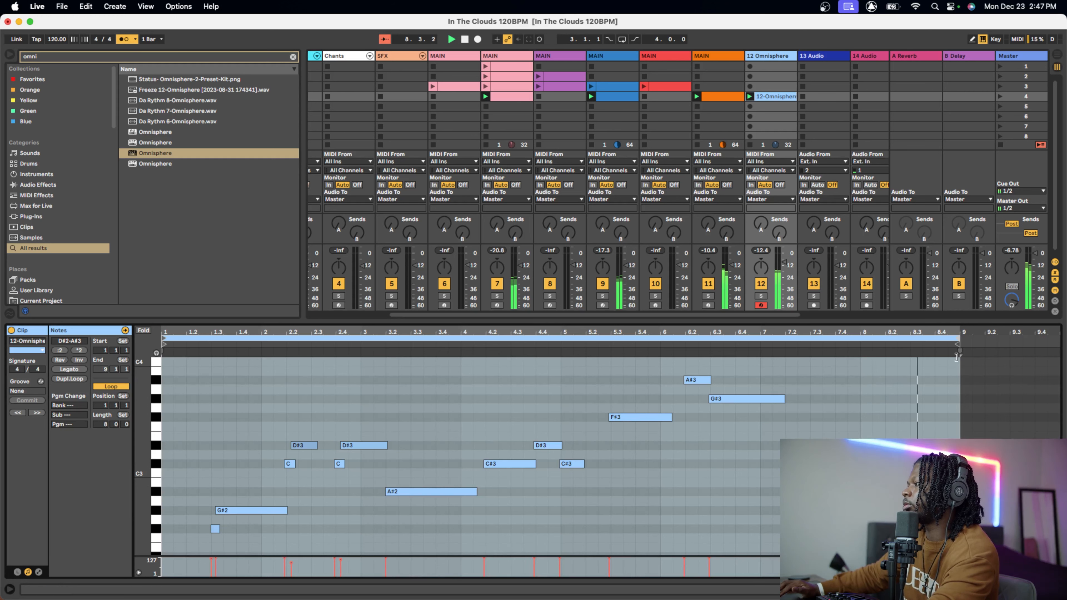
{"action": "left_click", "coordinate": [897, 399]}
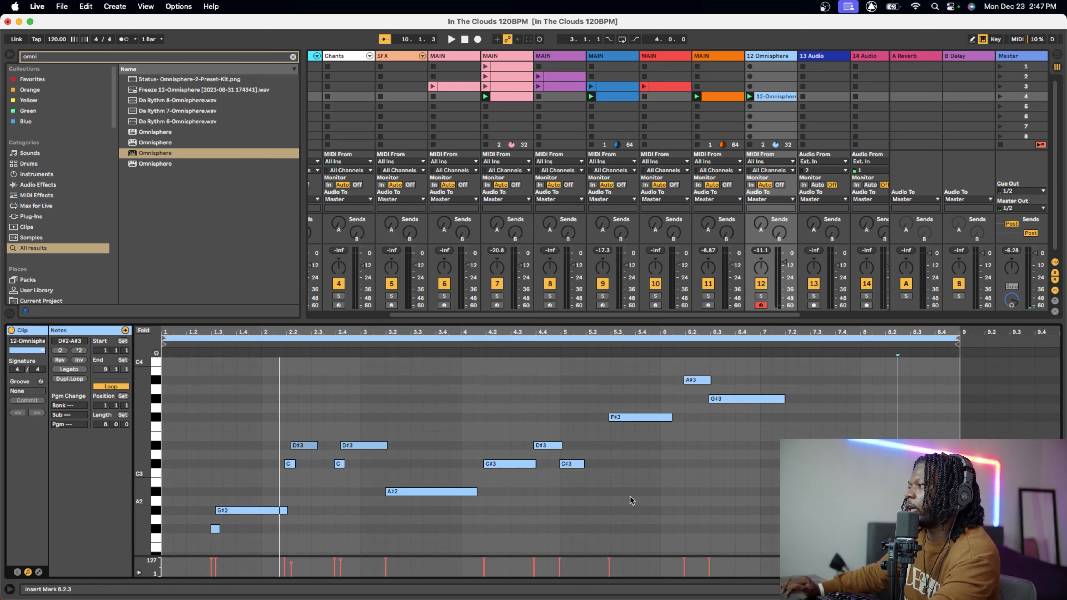
{"action": "left_click", "coordinate": [400, 523]}
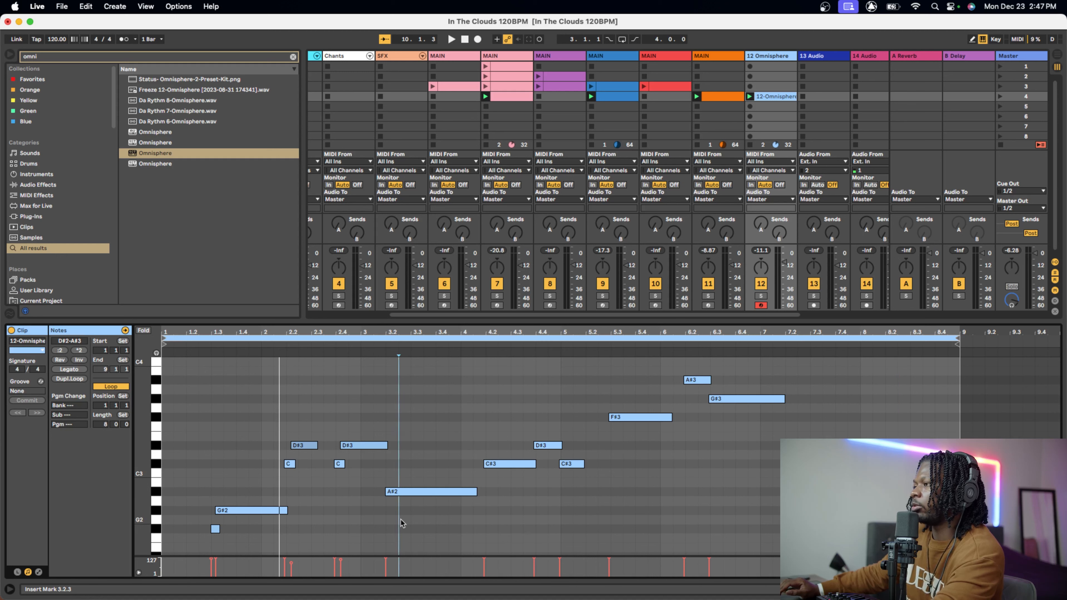
{"action": "left_click", "coordinate": [461, 435]}
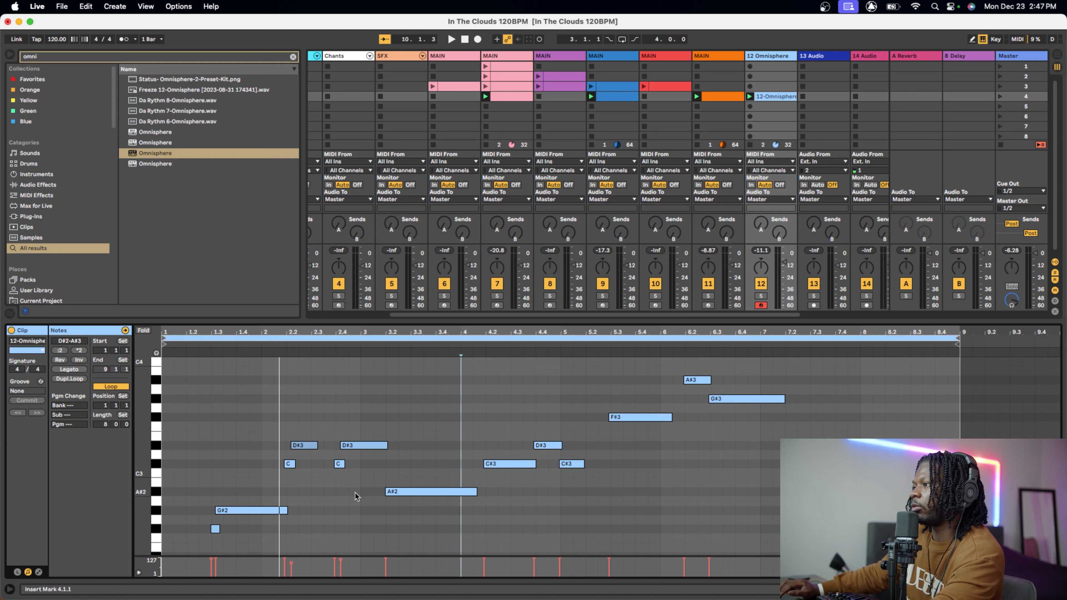
{"action": "left_click", "coordinate": [355, 510]}
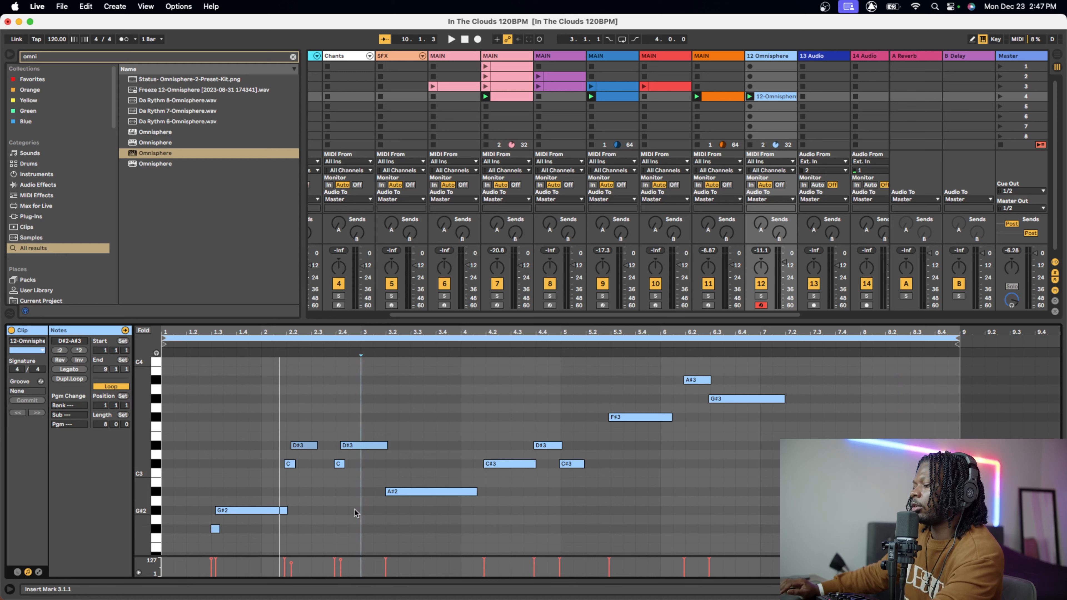
- Try quantizing all notes of the Omnisphere lead clip, listen to the result, and undo the quantization
{"action": "key", "text": "super+a"}
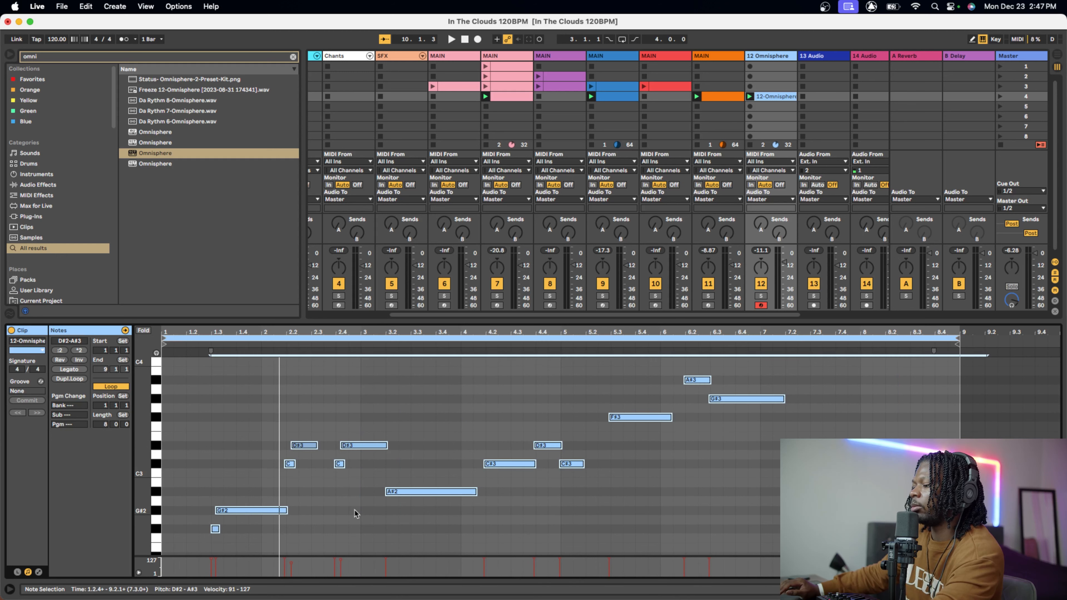
{"action": "scroll", "coordinate": [365, 518], "scroll_direction": "down", "scroll_amount": 1}
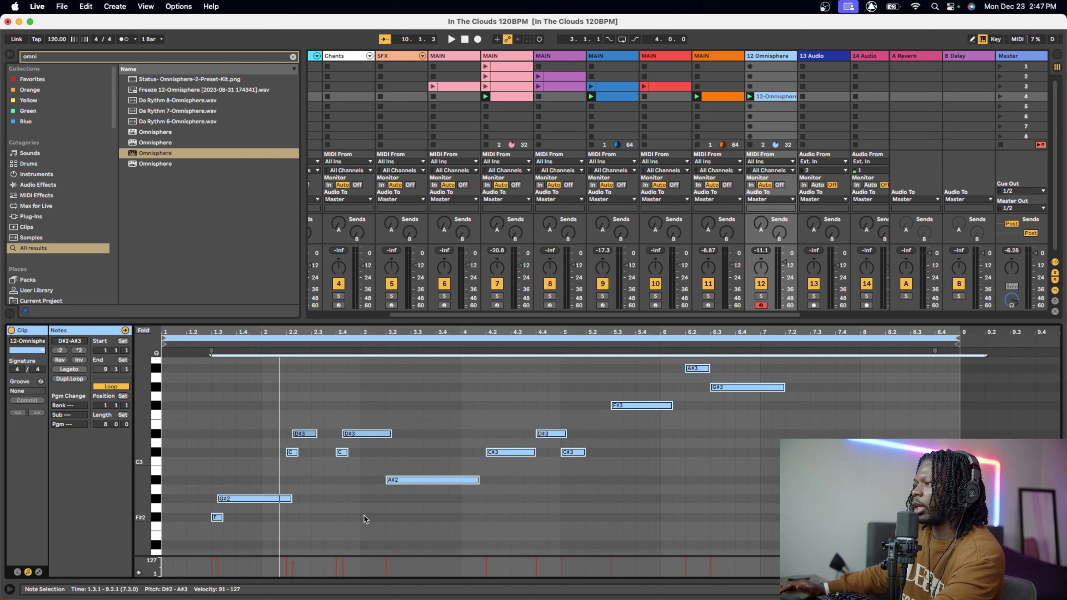
{"action": "key", "text": "space"}
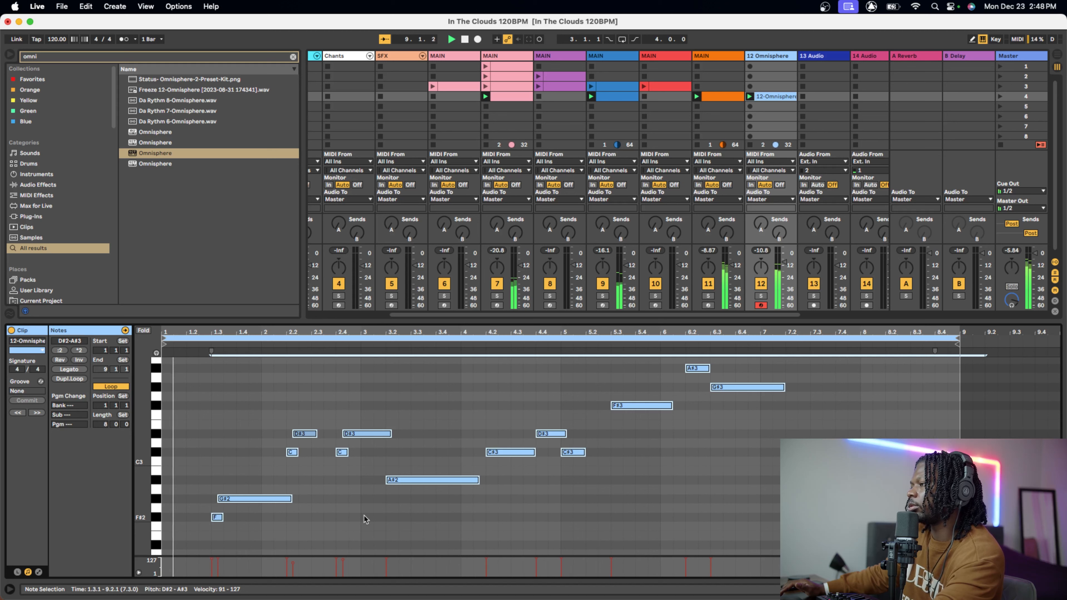
{"action": "key", "text": "space"}
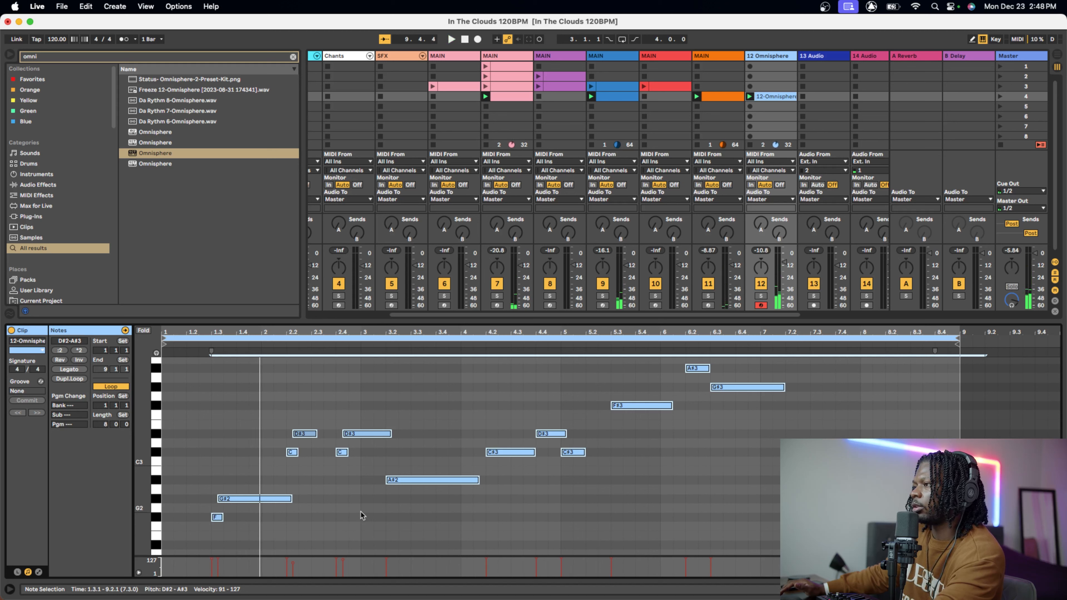
{"action": "key", "text": "super+Left"}
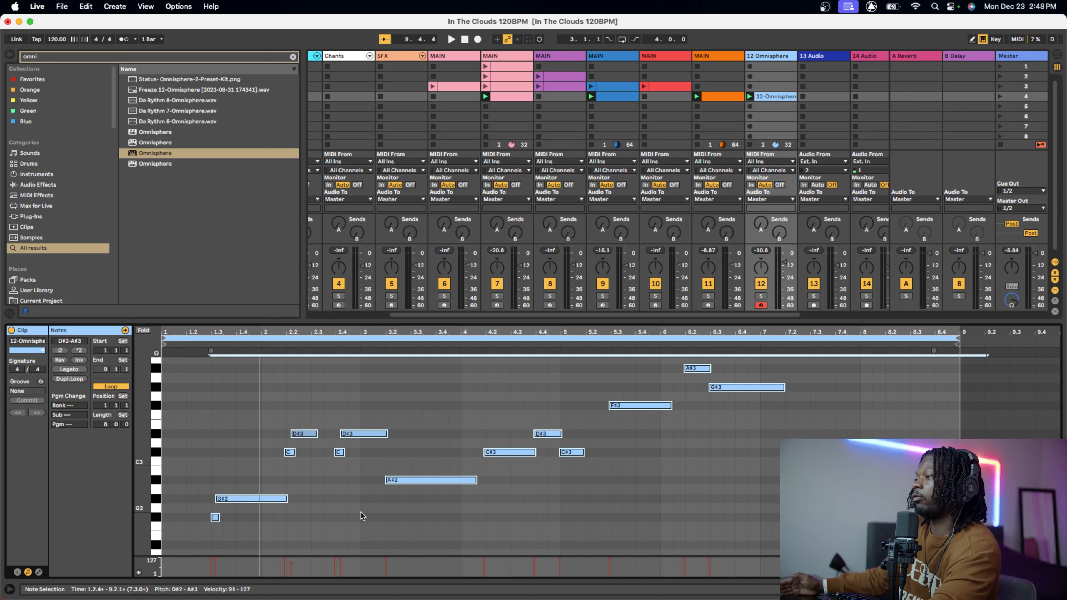
- Try different quantize amounts between 16% and 100% at 1/16 for all the lead notes, and cancel the quantize settings
{"action": "left_click", "coordinate": [323, 523]}
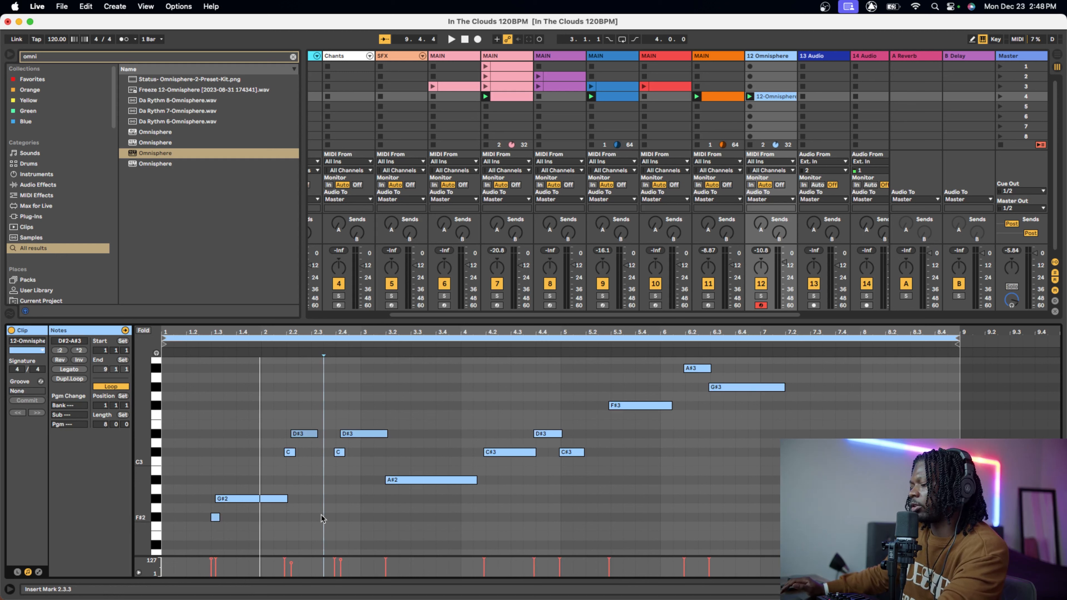
{"action": "key", "text": "super+a"}
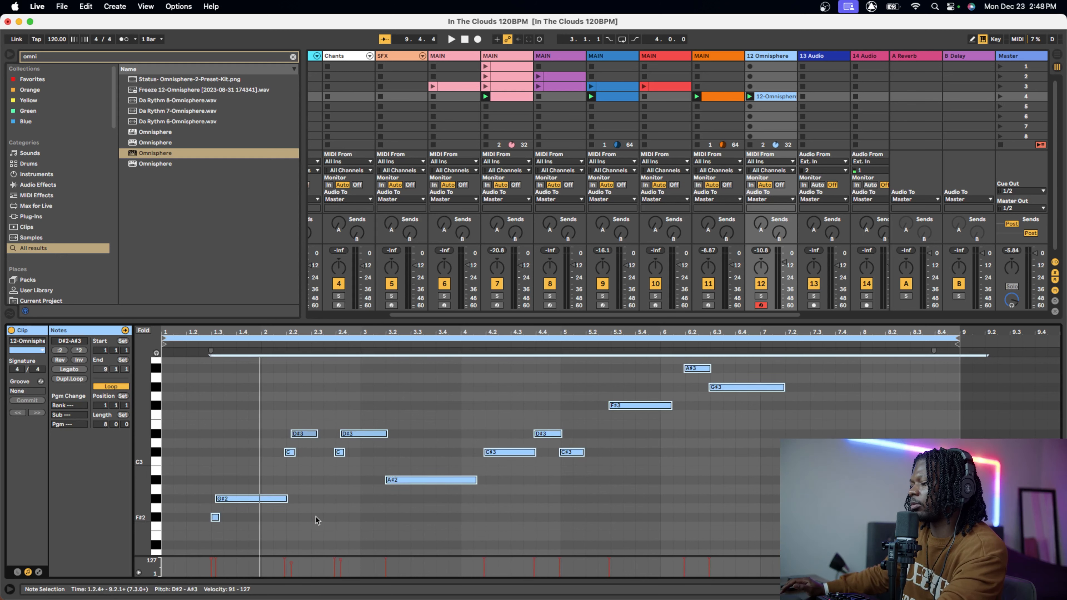
{"action": "key", "text": "super+shift+u"}
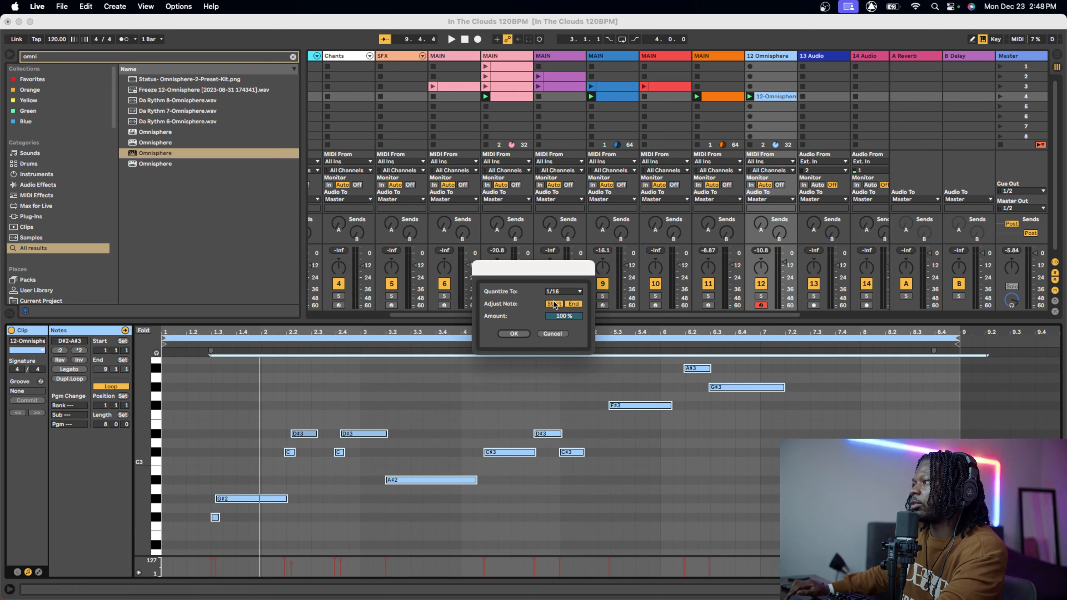
{"action": "left_click", "coordinate": [566, 292]}
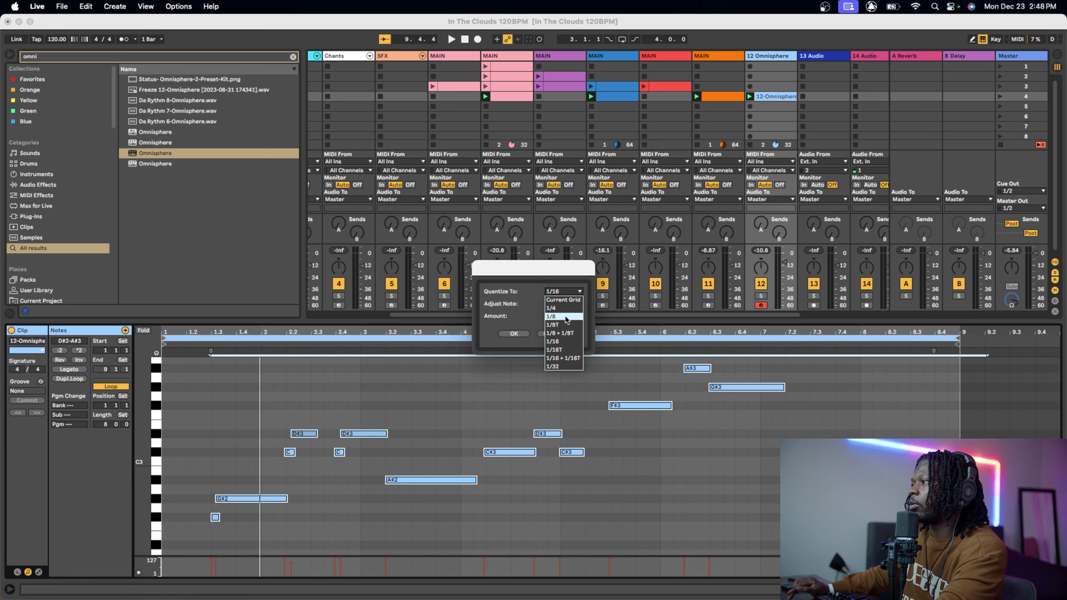
{"action": "left_click", "coordinate": [527, 299]}
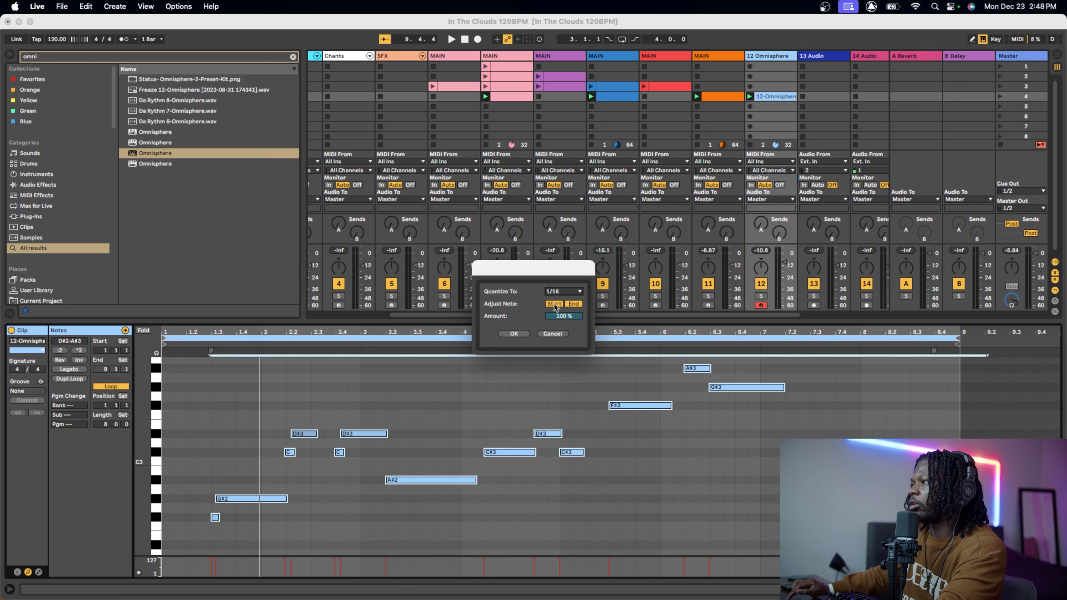
{"action": "left_click_drag", "start_coordinate": [559, 321], "coordinate": [558, 323]}
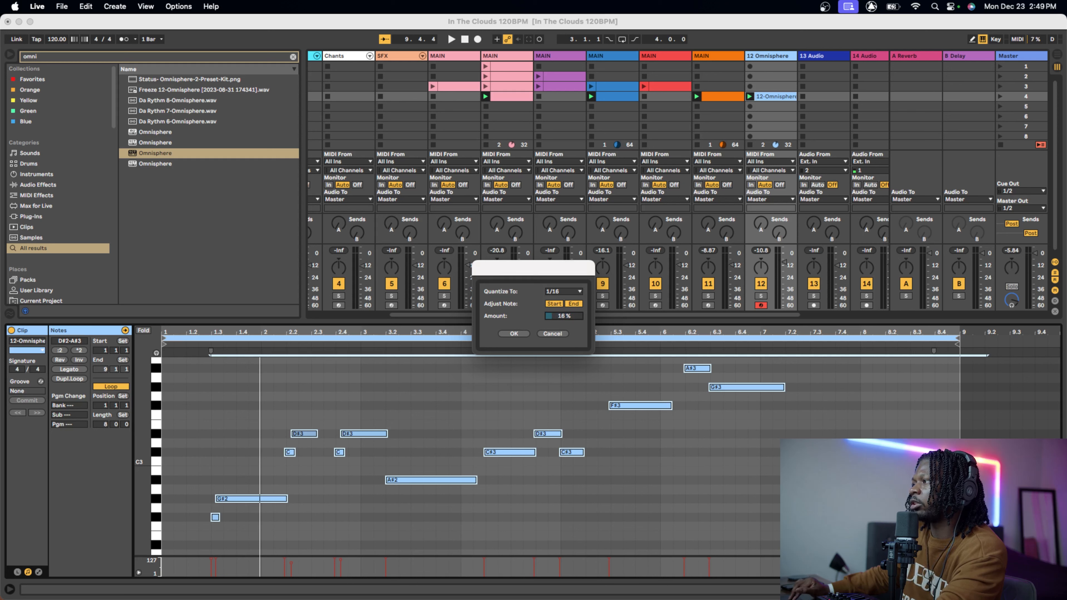
{"action": "left_click_drag", "start_coordinate": [563, 315], "coordinate": [563, 307]}
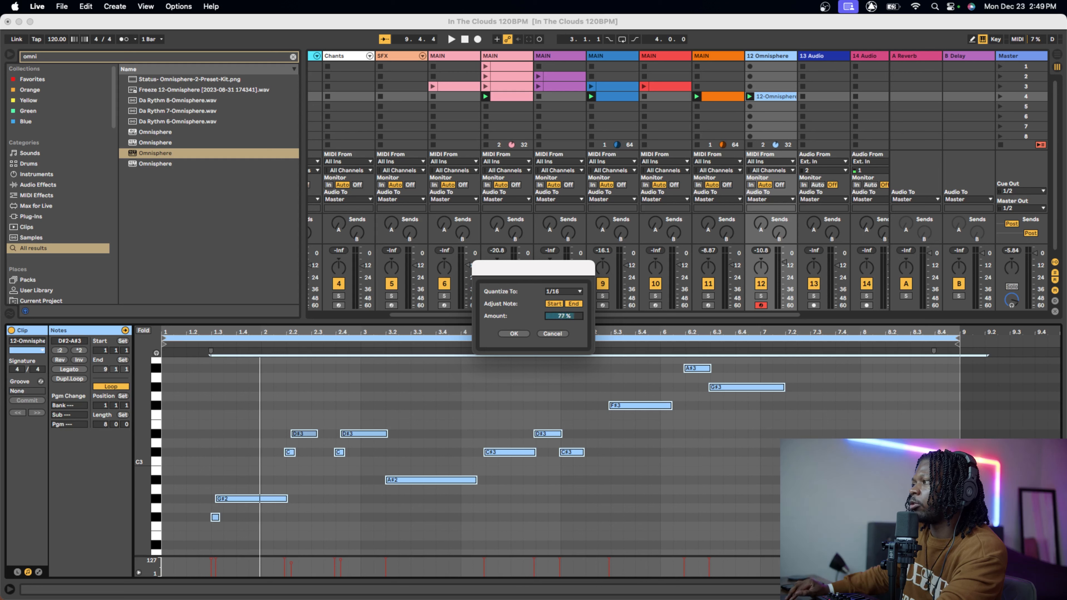
{"action": "mouse_move", "coordinate": [563, 316]}
{"action": "left_mouse_down"}
{"action": "mouse_move", "coordinate": [563, 349]}
{"action": "mouse_move", "coordinate": [562, 305]}
{"action": "left_mouse_up"}
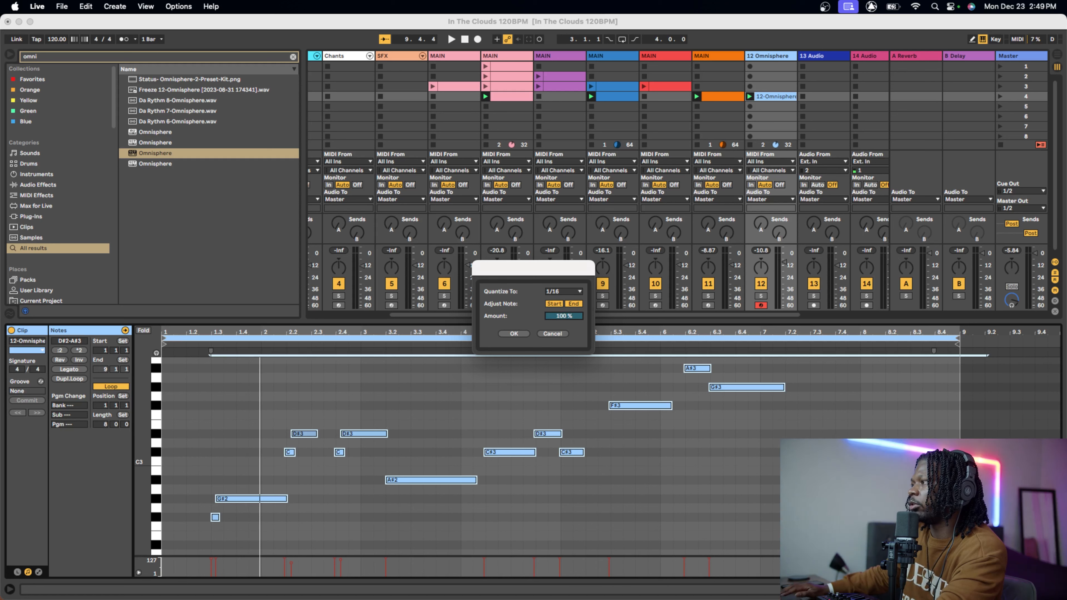
{"action": "left_click", "coordinate": [553, 333]}
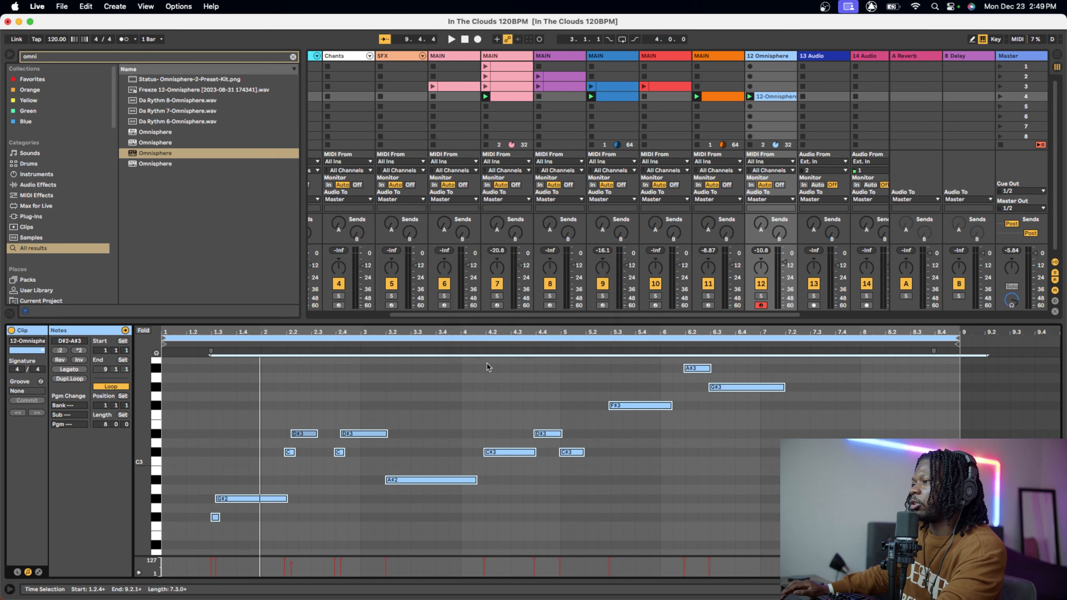
{"action": "left_click", "coordinate": [348, 388]}
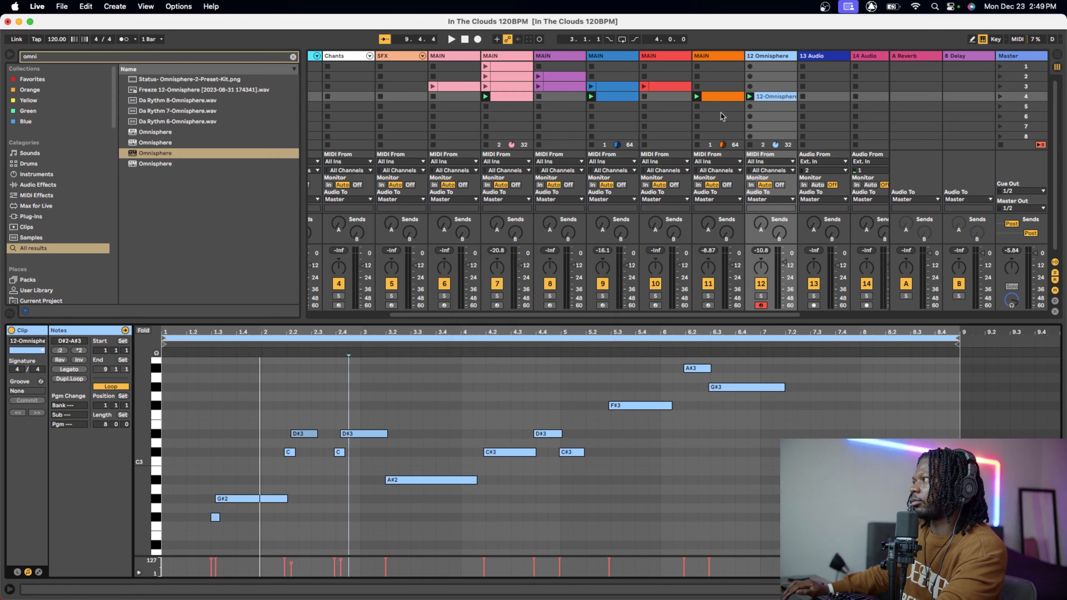
- Play scene 4 with the lead clip and look across the session's tracks
{"action": "key", "text": "space"}
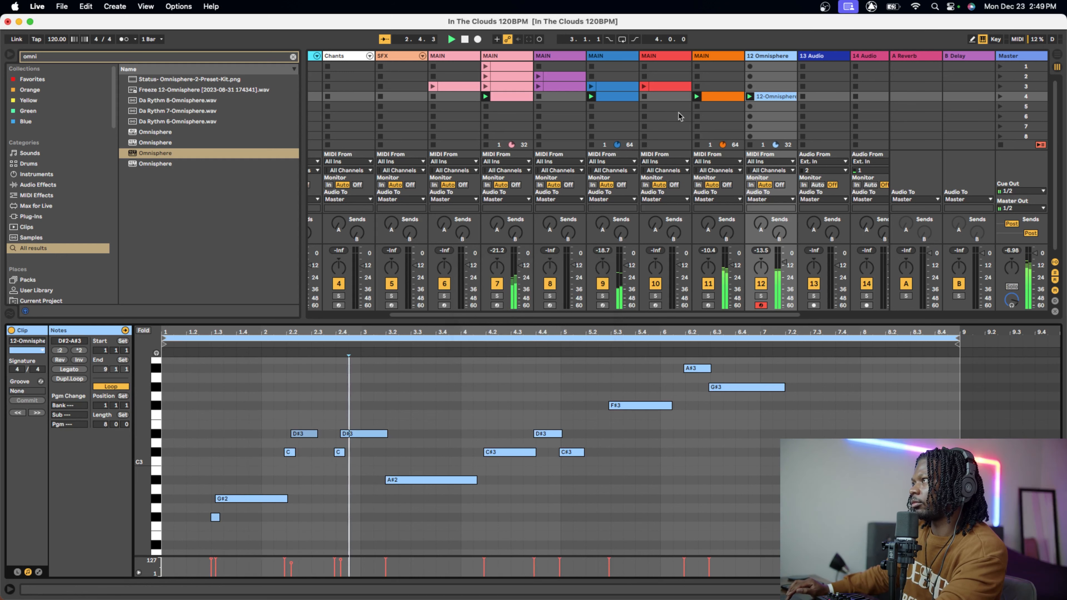
{"action": "scroll", "coordinate": [679, 117], "scroll_direction": "left", "scroll_amount": 5}
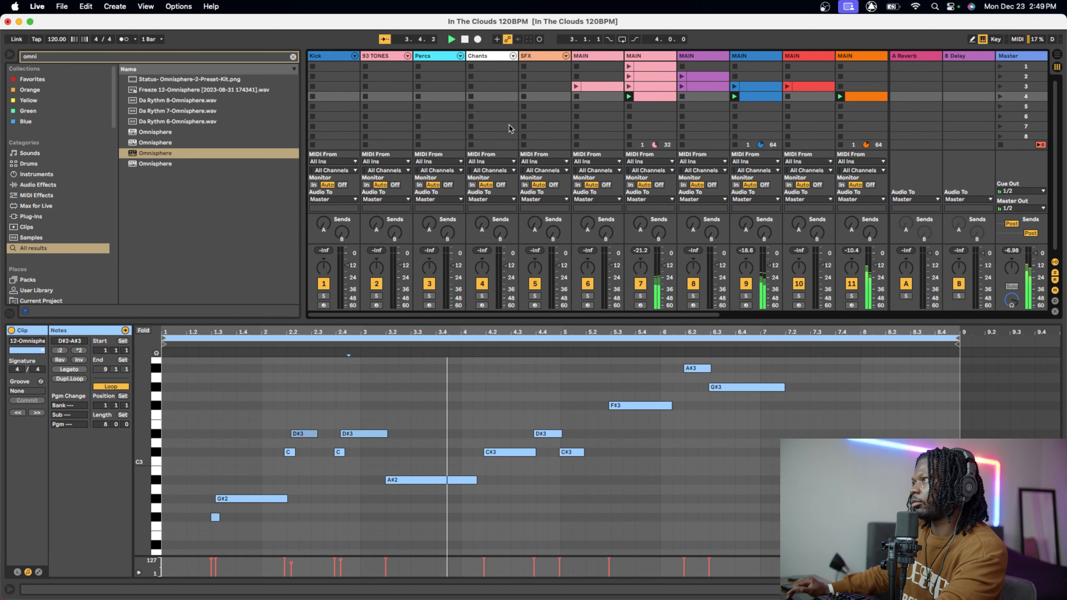
{"action": "scroll", "coordinate": [510, 128], "scroll_direction": "right", "scroll_amount": 3}
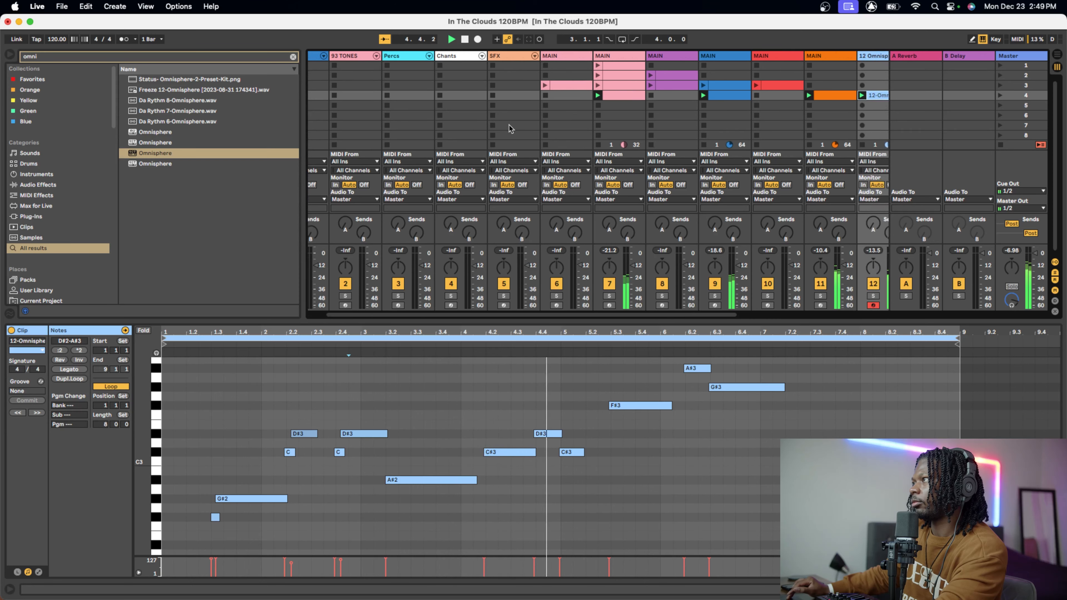
{"action": "scroll", "coordinate": [510, 128], "scroll_direction": "right", "scroll_amount": 5}
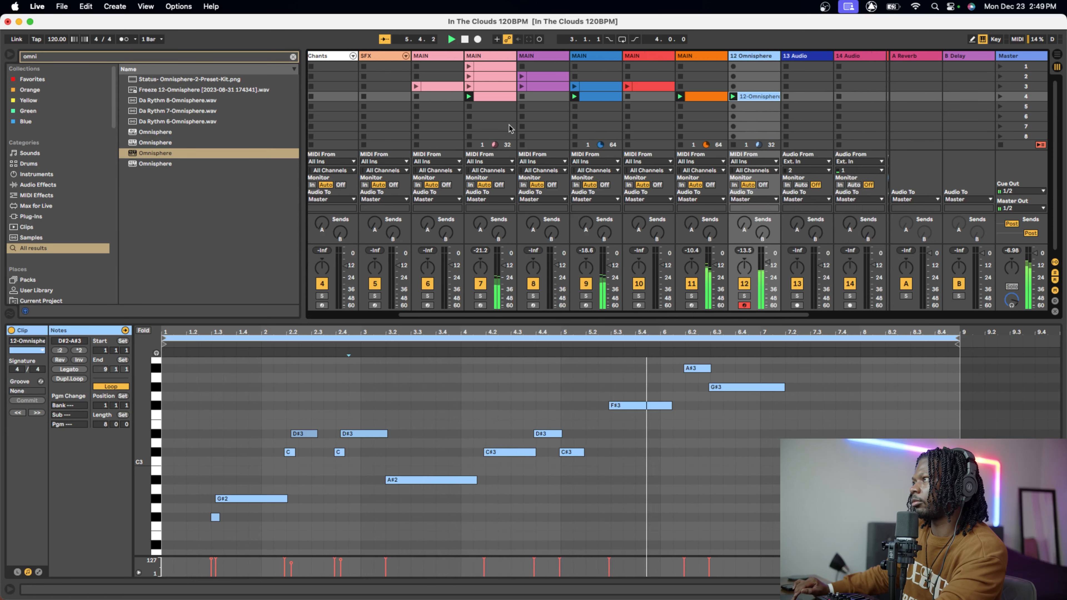
{"action": "scroll", "coordinate": [509, 128], "scroll_direction": "right", "scroll_amount": 5}
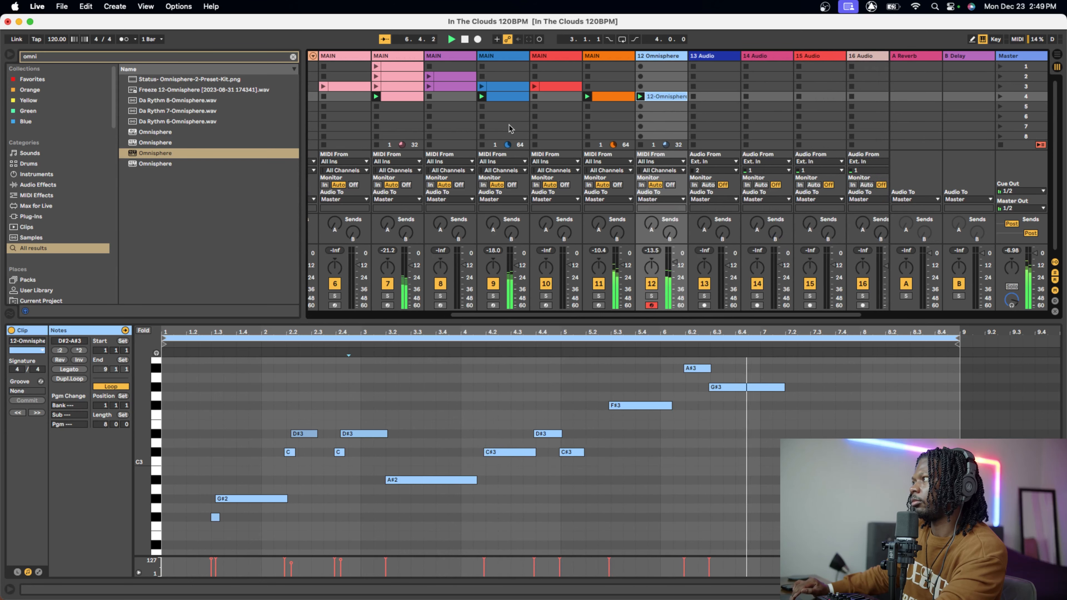
{"action": "scroll", "coordinate": [509, 128], "scroll_direction": "right", "scroll_amount": 1}
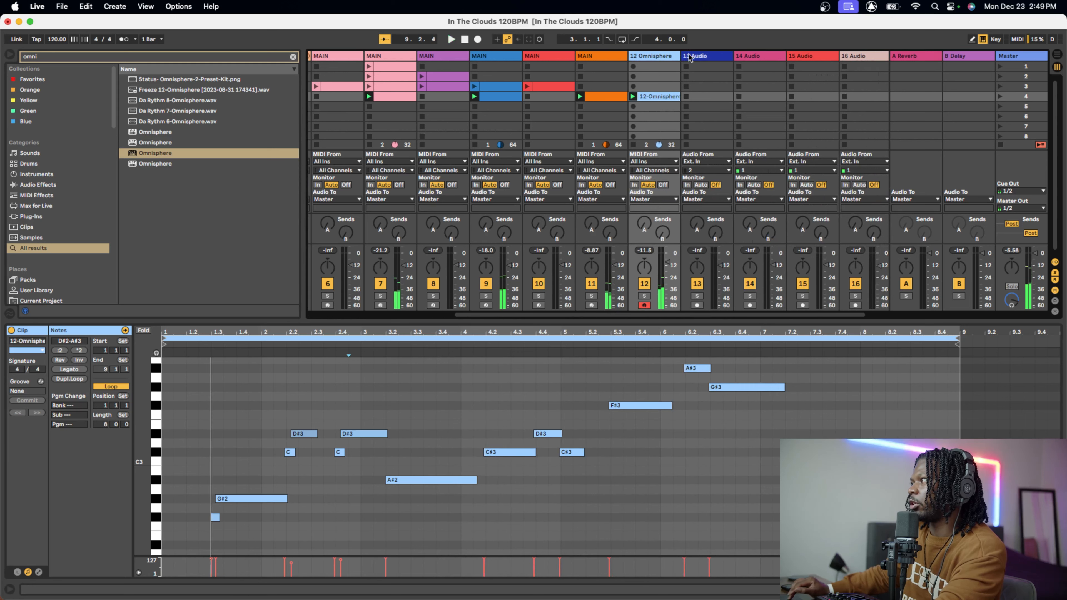
- Duplicate the 12 Omnisphere track, color the copy yellow, and assign that color to its scene 4 clip
{"action": "right_click", "coordinate": [658, 57]}
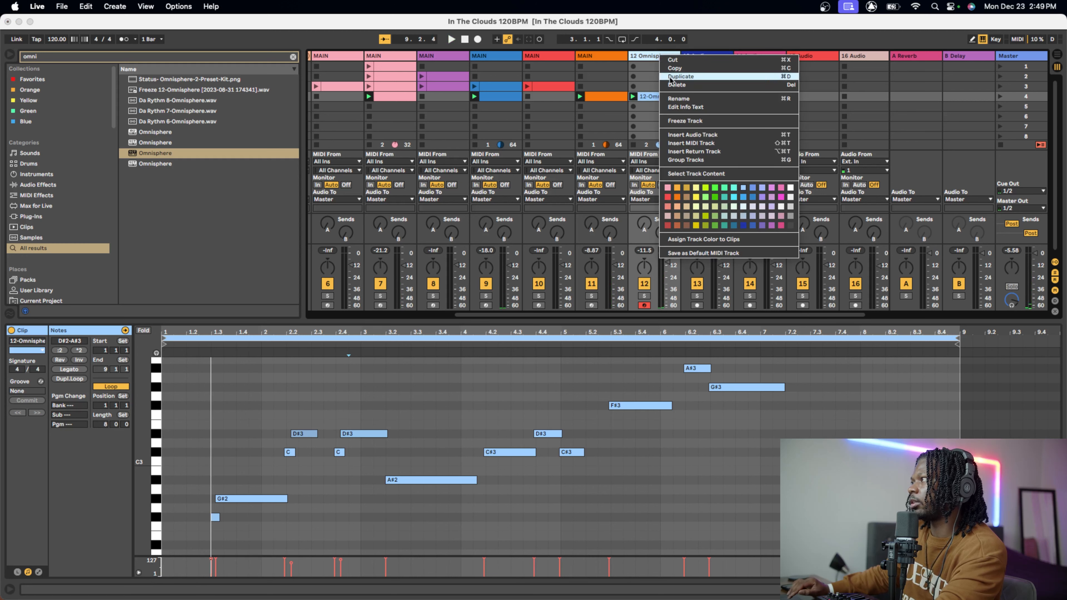
{"action": "left_click", "coordinate": [680, 76]}
{"action": "right_click", "coordinate": [706, 57]}
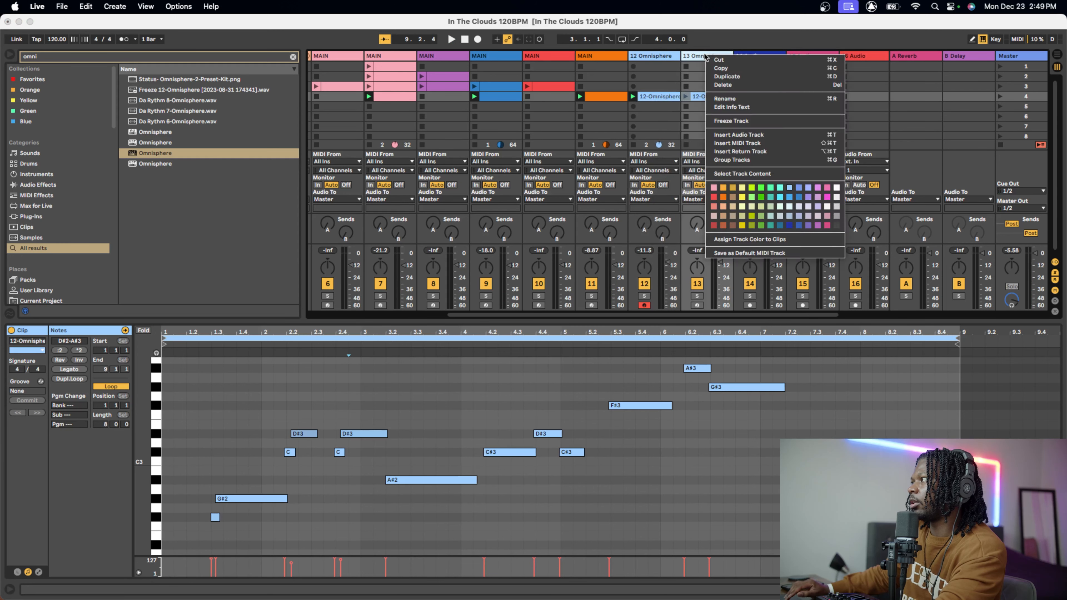
{"action": "left_click", "coordinate": [742, 198]}
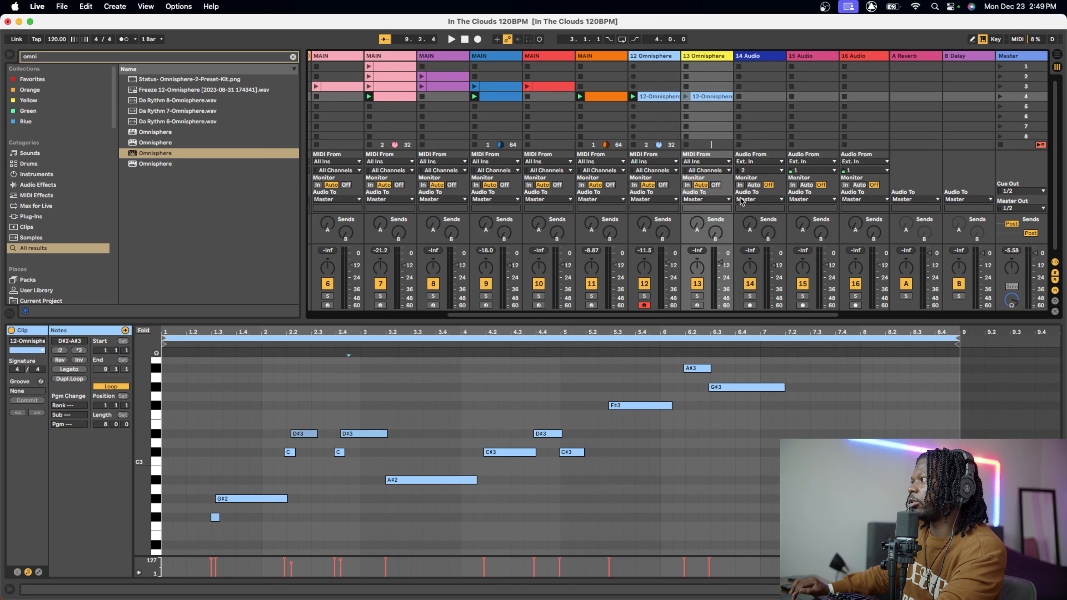
{"action": "right_click", "coordinate": [701, 97]}
{"action": "left_click", "coordinate": [737, 263]}
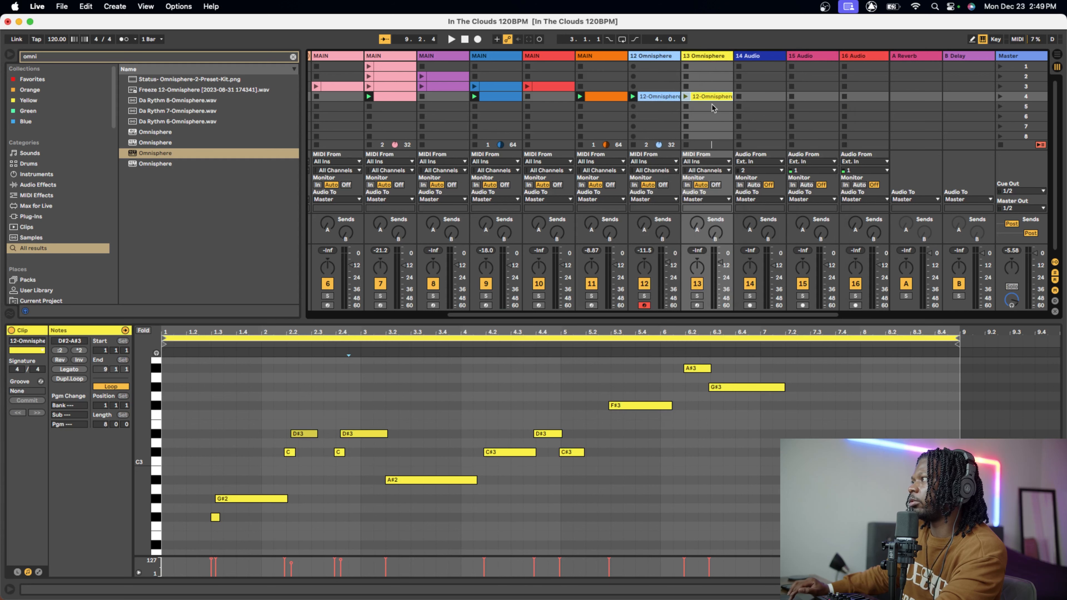
- Arm the duplicated Omnisphere track for recording and open its Omnisphere instrument window
{"action": "left_click", "coordinate": [696, 306]}
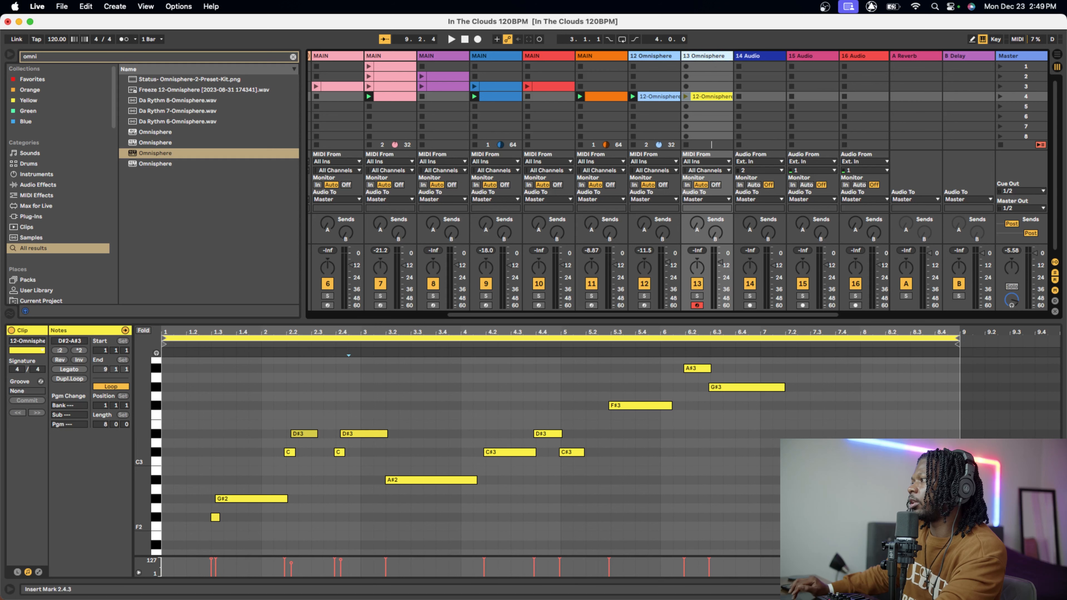
{"action": "key", "text": "shift+Tab"}
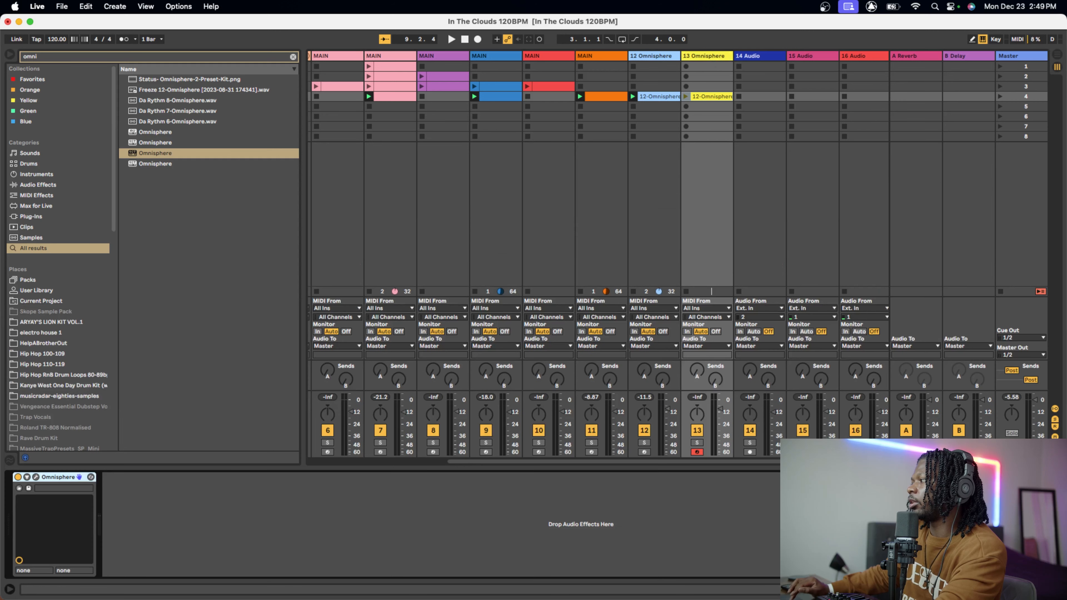
{"action": "left_click", "coordinate": [36, 478]}
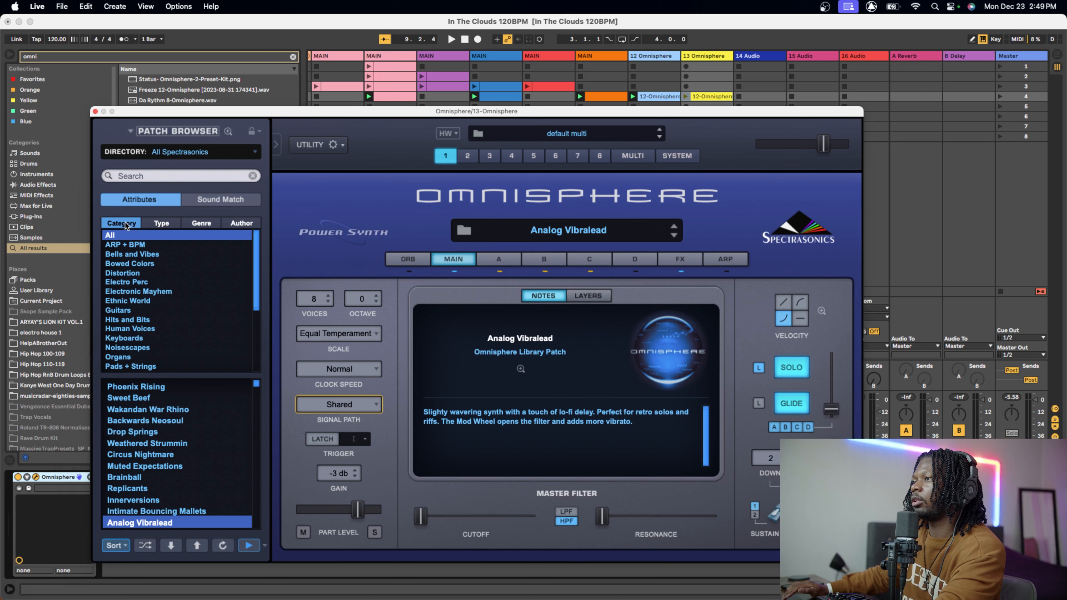
- Filter the Omnisphere patch browser by the type Lead Synths
{"action": "left_click", "coordinate": [155, 224]}
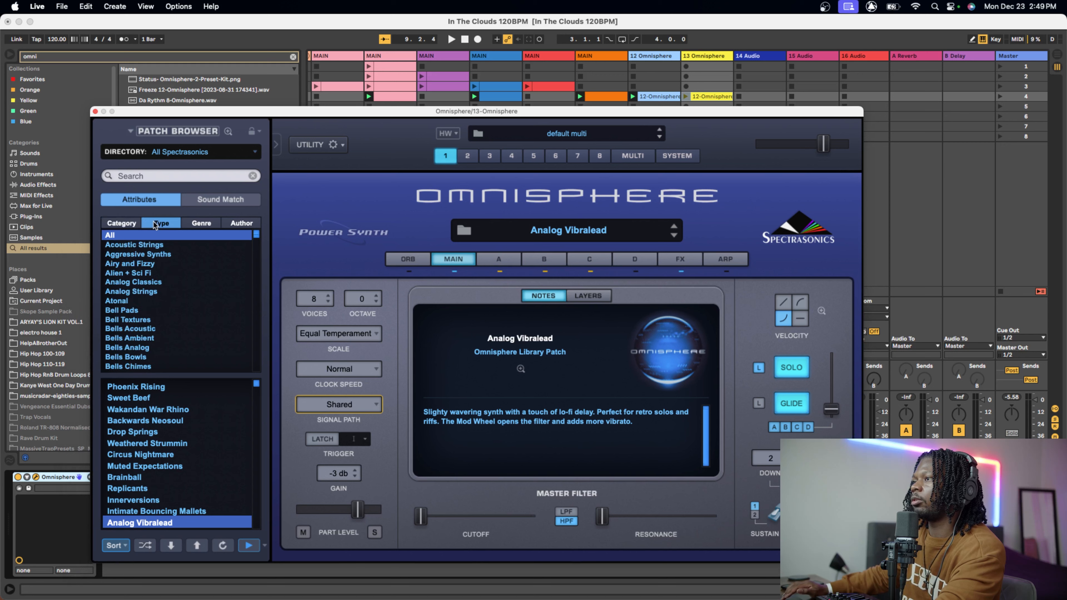
{"action": "scroll", "coordinate": [172, 311], "scroll_direction": "down", "scroll_amount": 10}
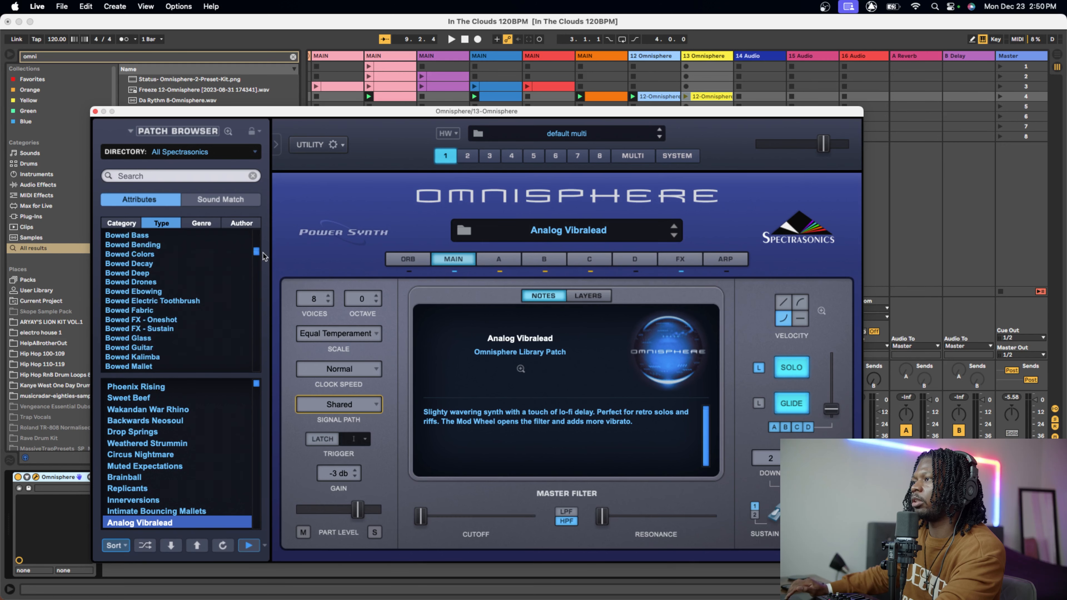
{"action": "left_click_drag", "start_coordinate": [259, 256], "coordinate": [251, 326]}
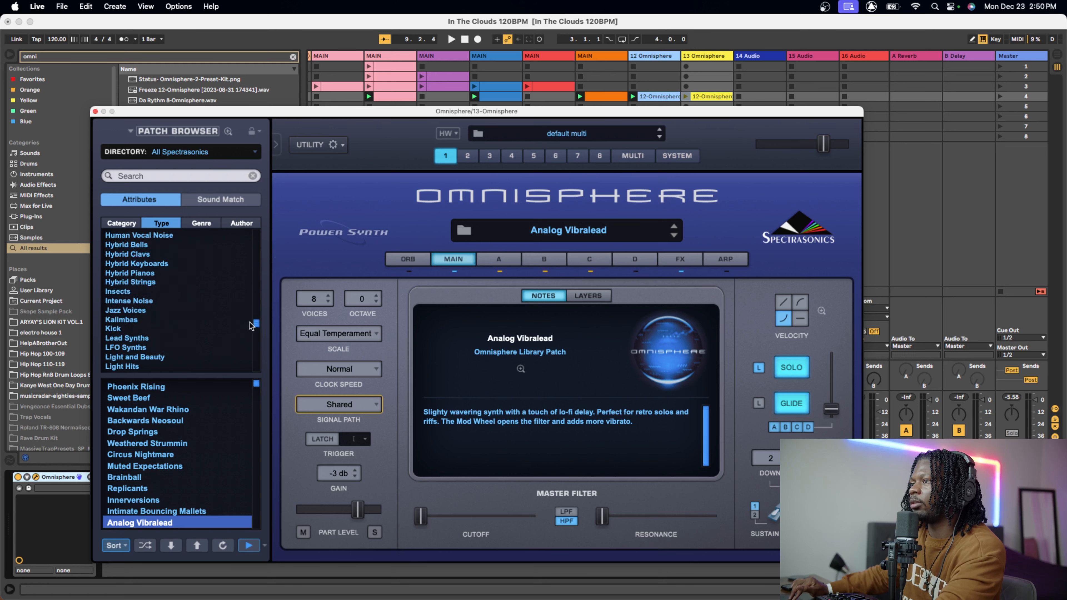
{"action": "left_click", "coordinate": [139, 340]}
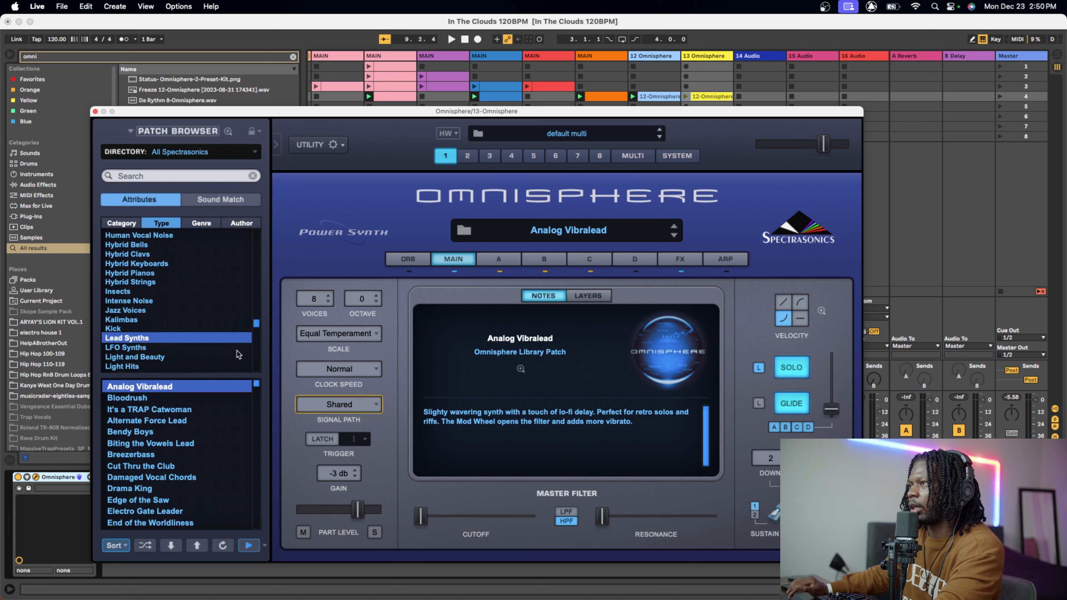
- Narrow the lead patches to the Floating mood and load the NCMS - Softsnaps patch
{"action": "left_click", "coordinate": [194, 228]}
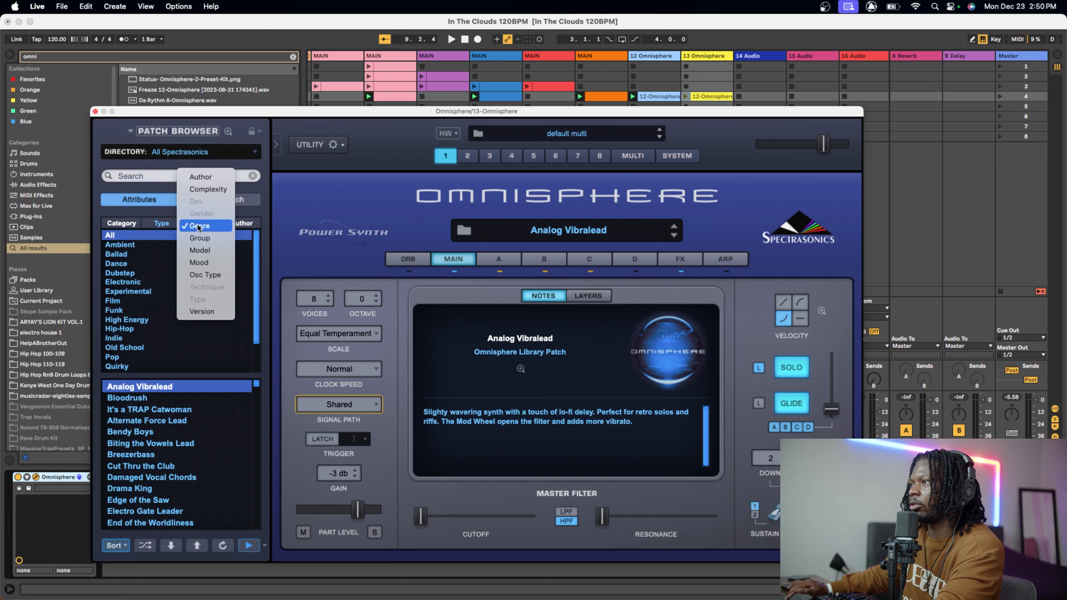
{"action": "left_click", "coordinate": [197, 262]}
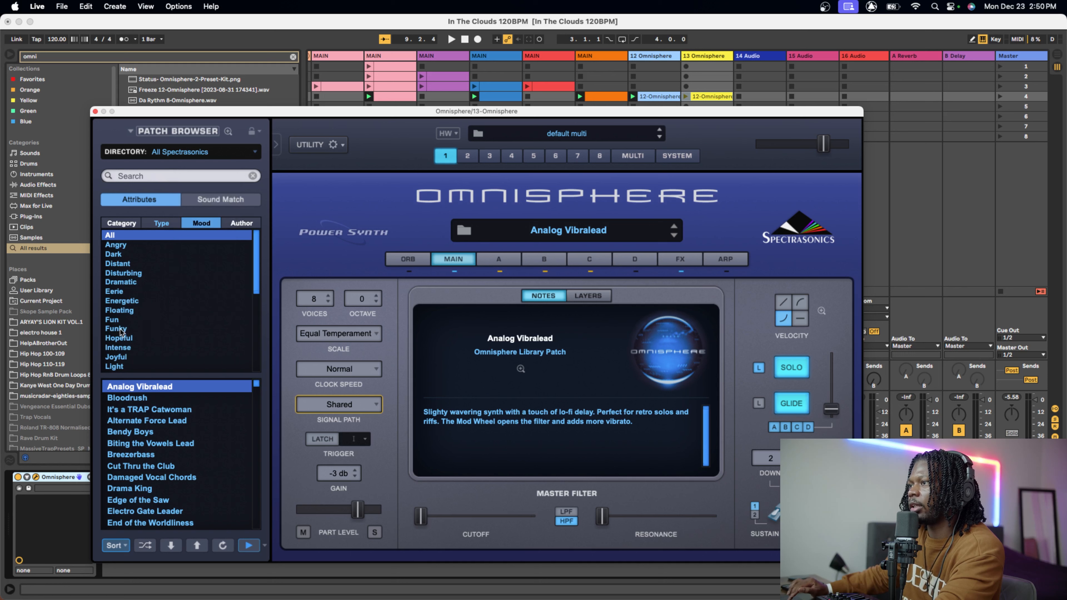
{"action": "left_click", "coordinate": [113, 320]}
{"action": "left_click", "coordinate": [120, 311]}
{"action": "left_click", "coordinate": [148, 419]}
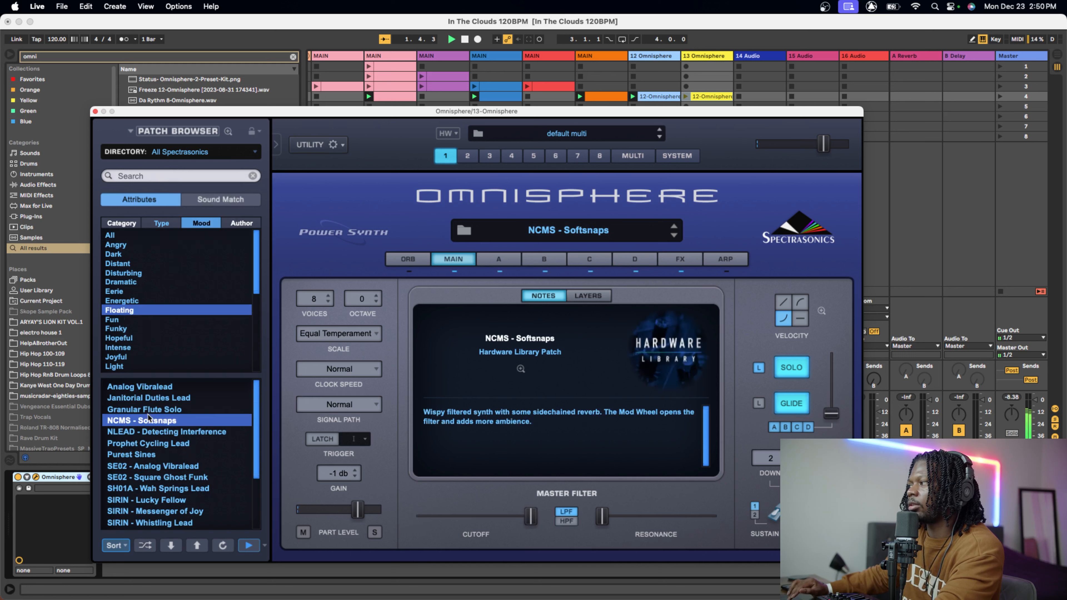
- Launch the 13 Omnisphere clip in scene 4, audition the Granular Flute Solo patch, and close the instrument window with it loaded
{"action": "left_click", "coordinate": [685, 97]}
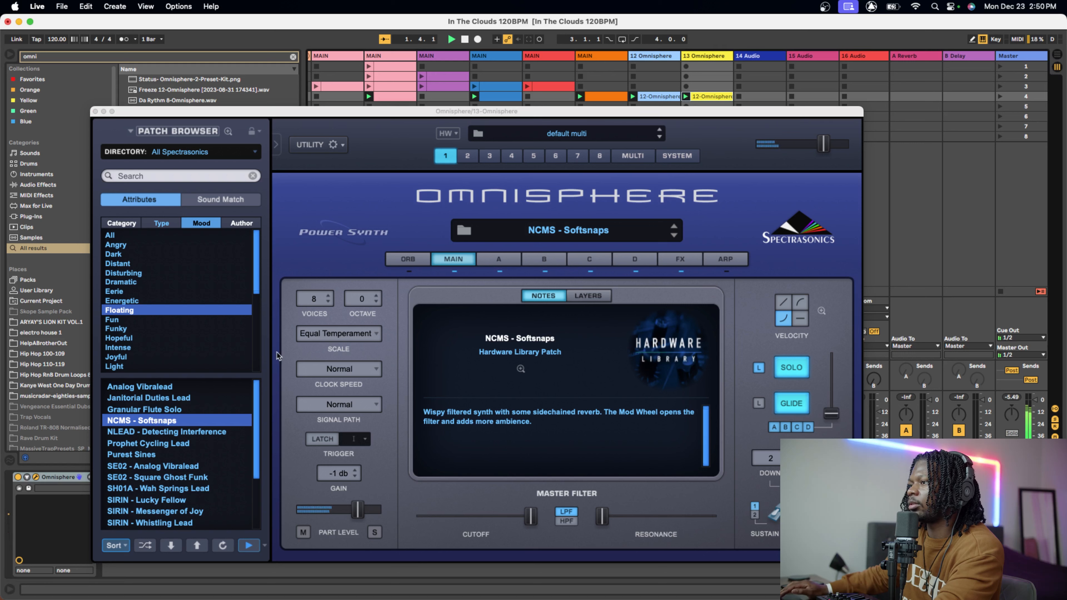
{"action": "left_click", "coordinate": [153, 408]}
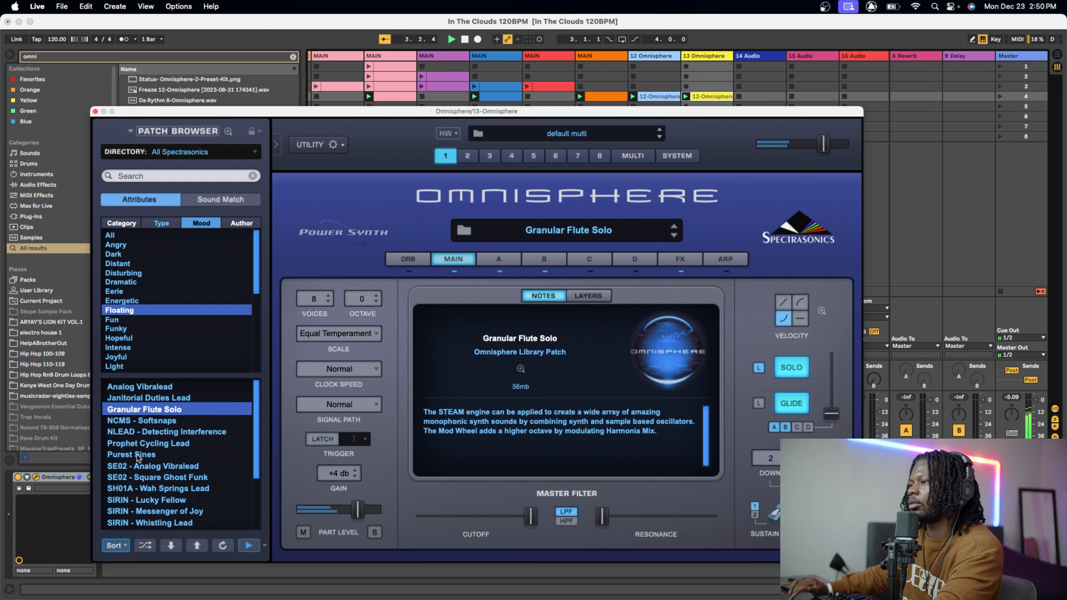
{"action": "key", "text": "space"}
{"action": "key", "text": "space"}
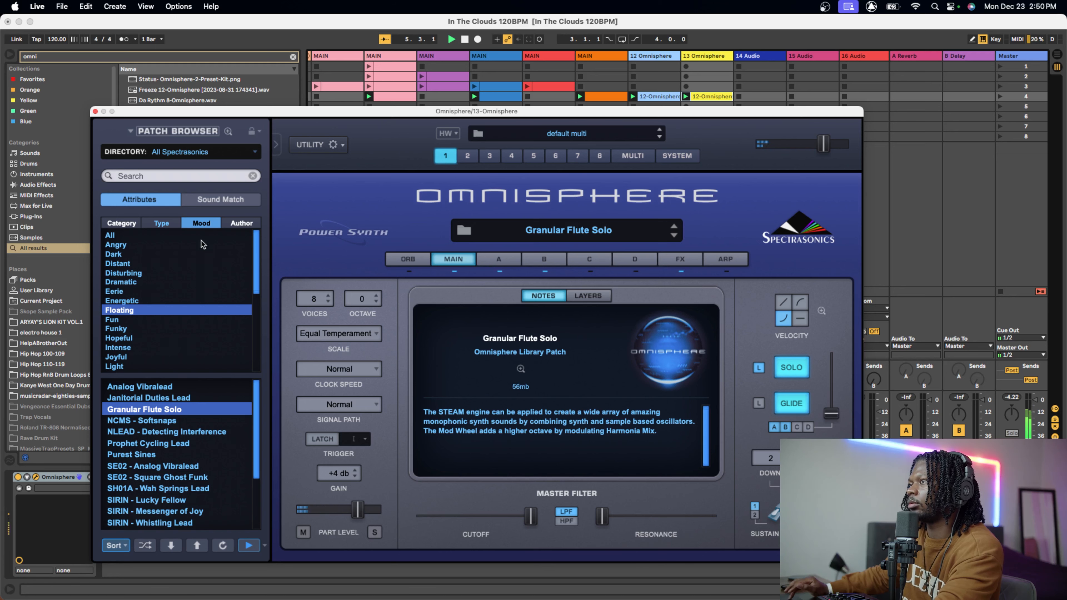
{"action": "left_click", "coordinate": [95, 111]}
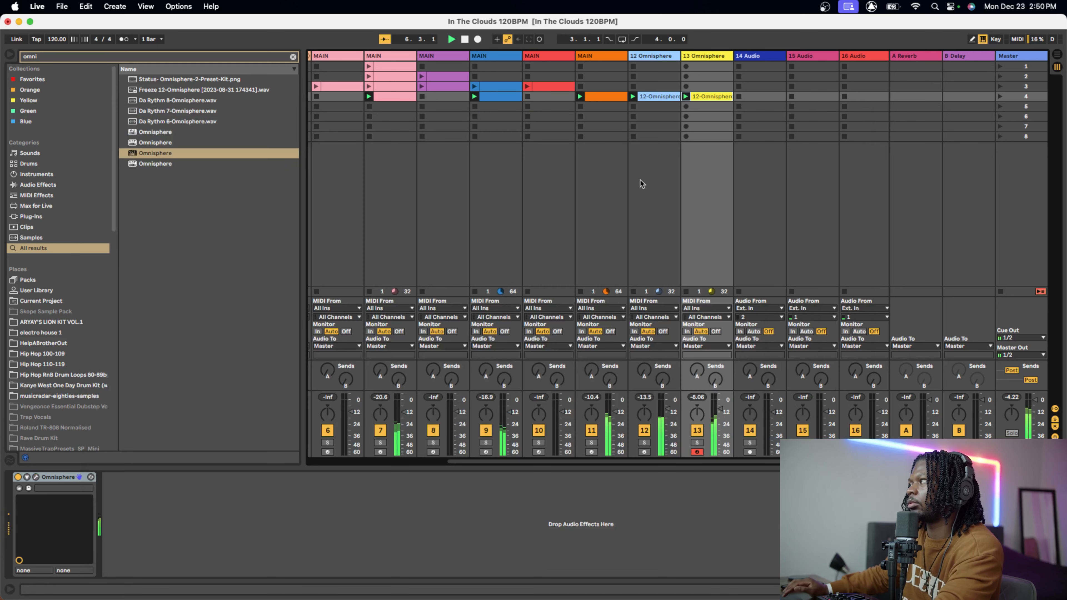
- Search the browser for "eq" and add EQ Eight after Omnisphere on the 13 Omnisphere track
{"action": "key", "text": "shift+Tab"}
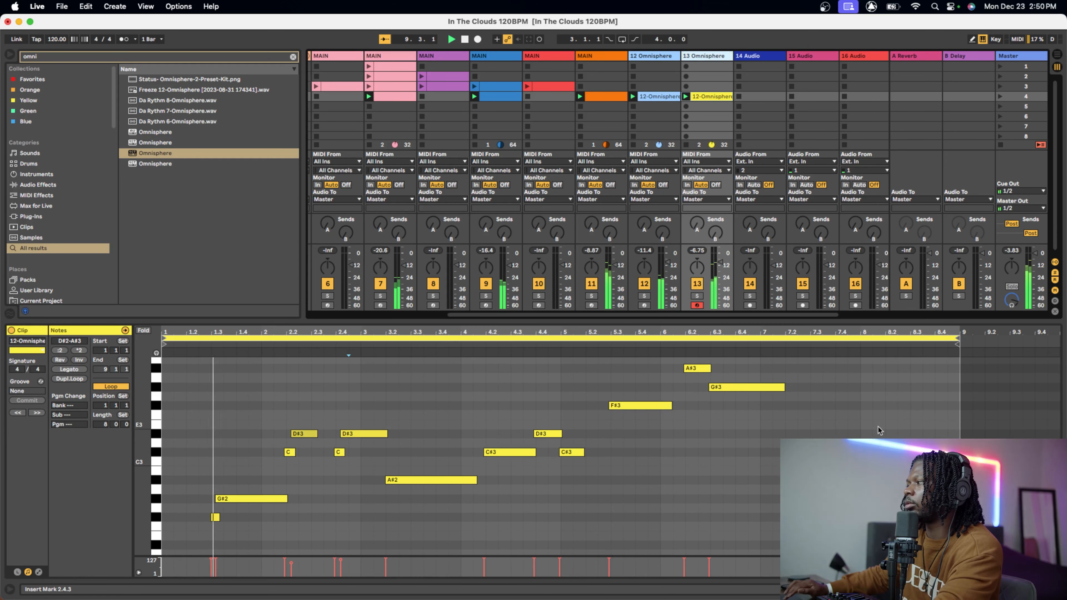
{"action": "key", "text": "shift+Tab"}
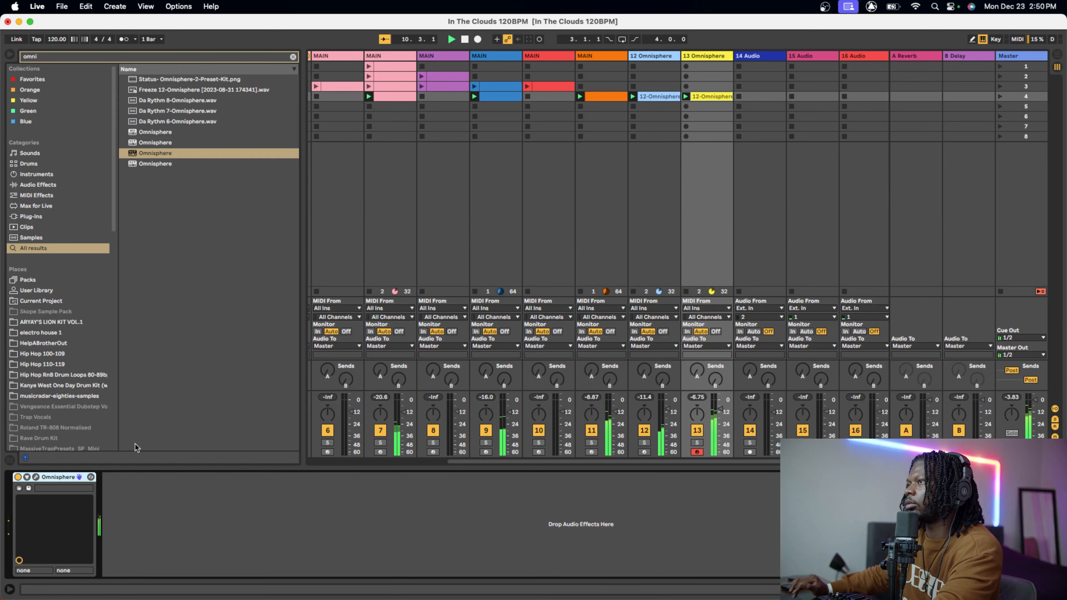
{"action": "left_click", "coordinate": [60, 57]}
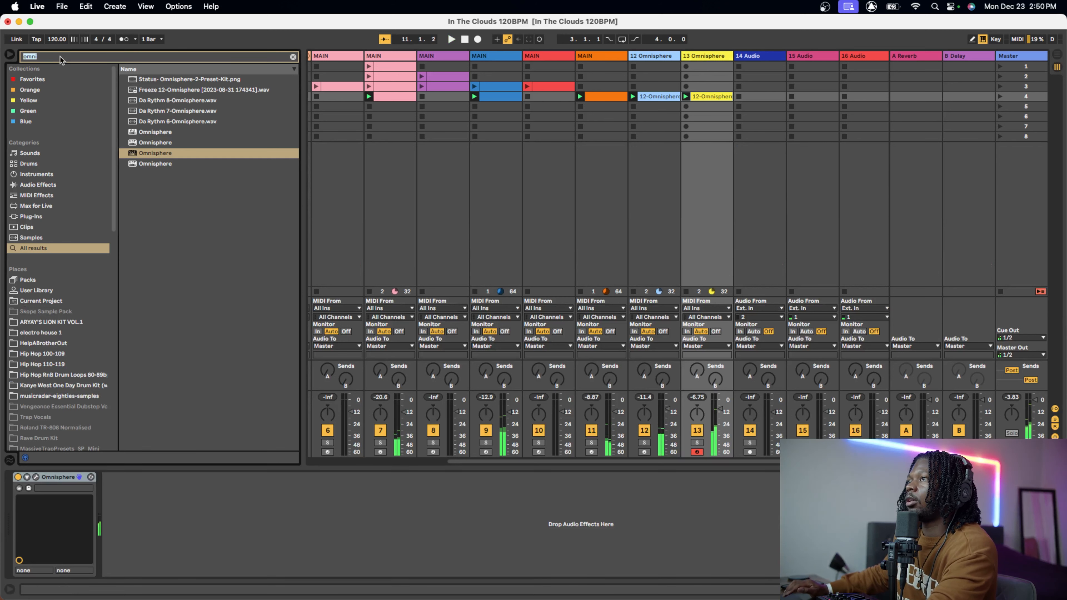
{"action": "type", "text": "eq"}
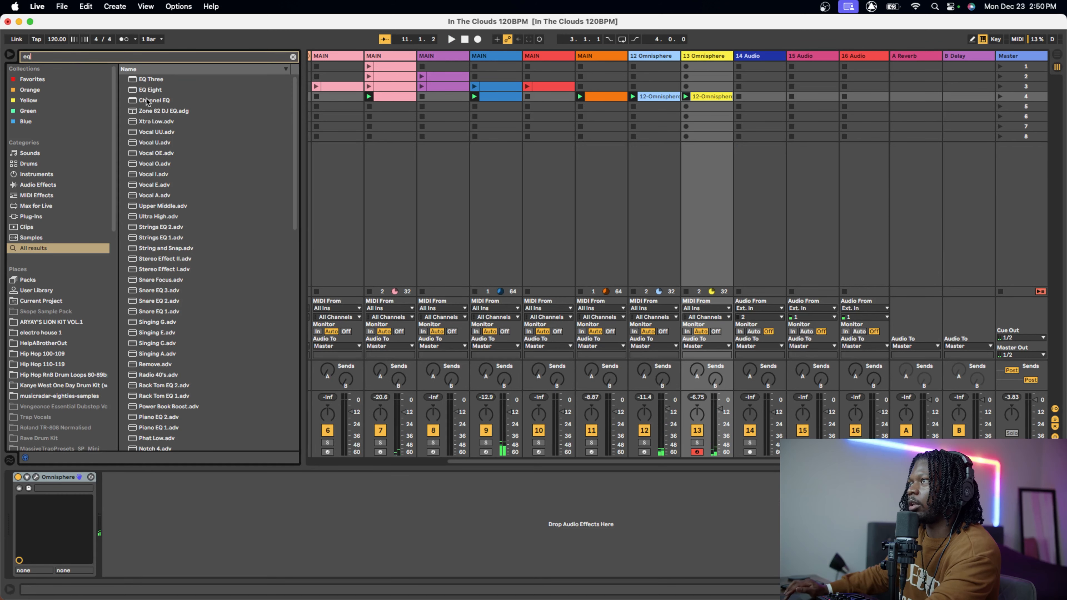
{"action": "double_click", "coordinate": [150, 90]}
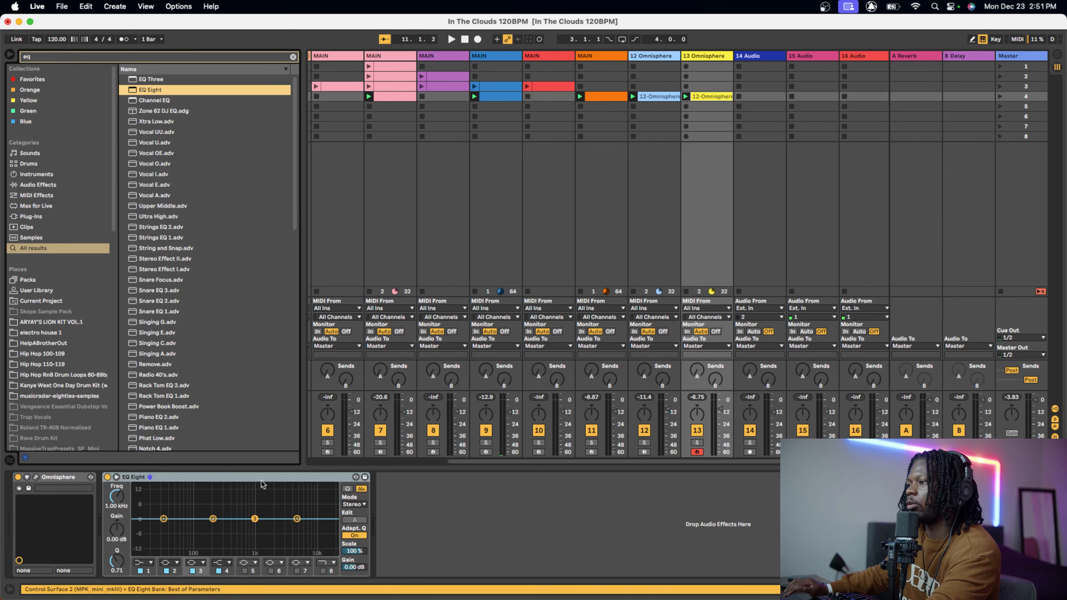
- Set EQ Eight's band 1 low cut to about 36.7 Hz and dip band 3 about 7.6 dB near 696 Hz
{"action": "left_click_drag", "start_coordinate": [164, 521], "coordinate": [168, 550]}
{"action": "key", "text": "space"}
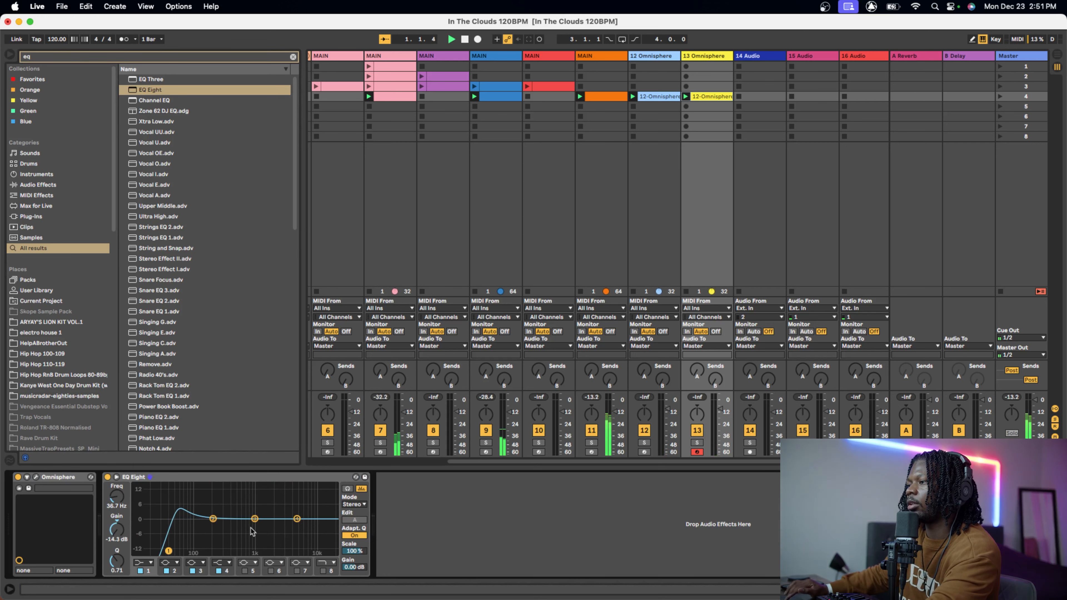
{"action": "left_click_drag", "start_coordinate": [255, 520], "coordinate": [252, 523]}
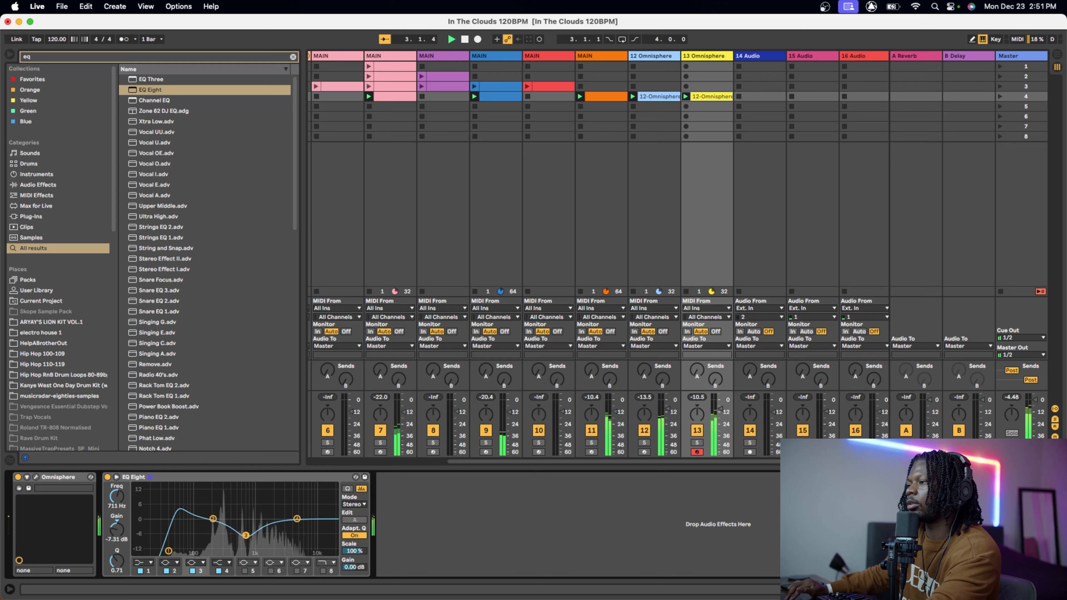
- Solo the 13 Omnisphere track and compare its sound with EQ Eight bypassed and active
{"action": "left_click", "coordinate": [696, 442]}
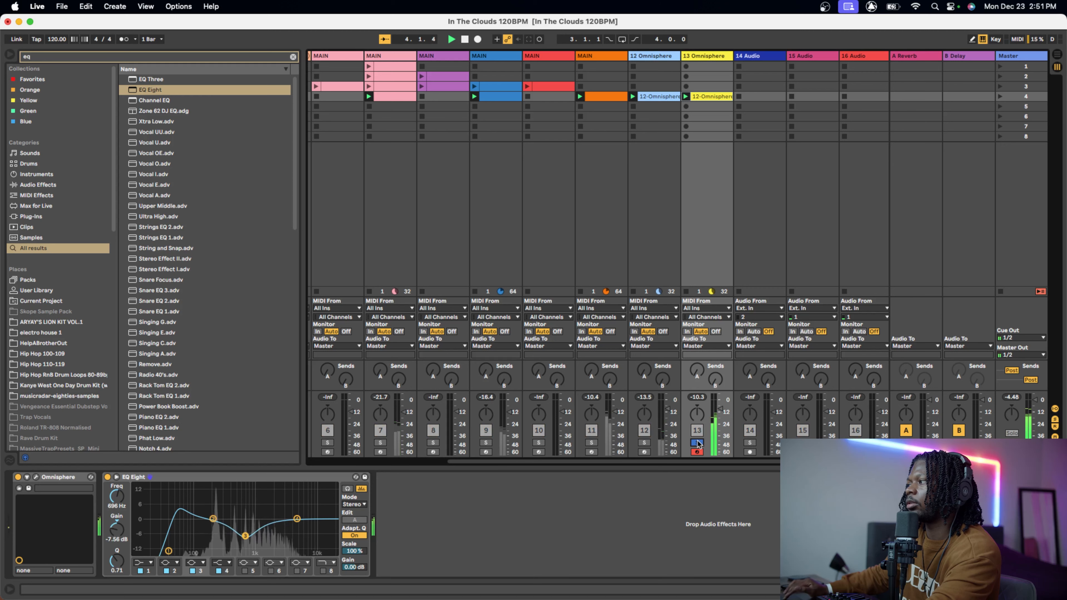
{"action": "left_click", "coordinate": [107, 478]}
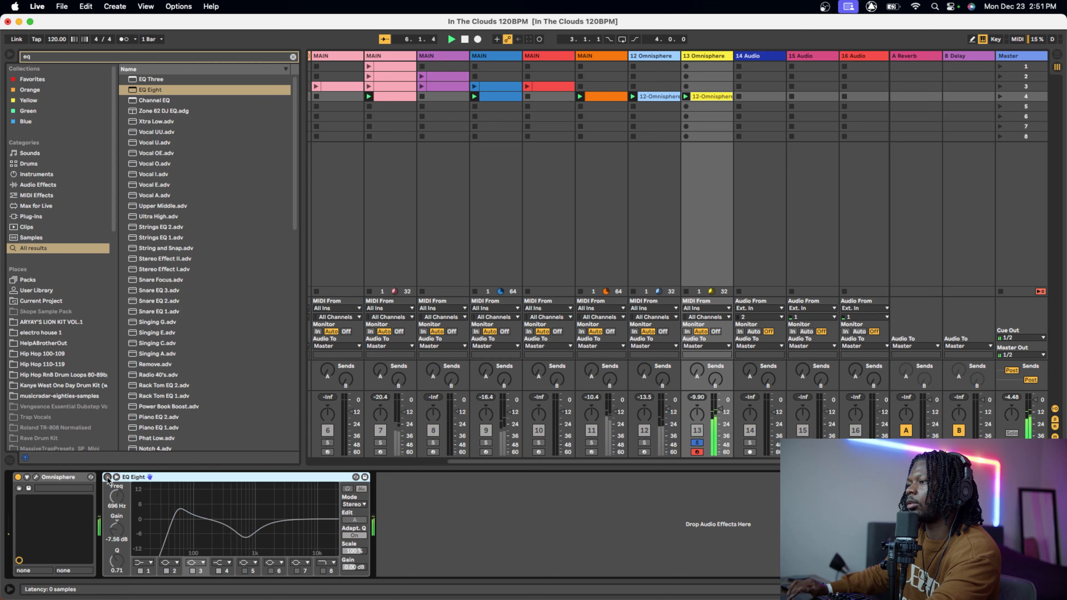
{"action": "left_click", "coordinate": [108, 478]}
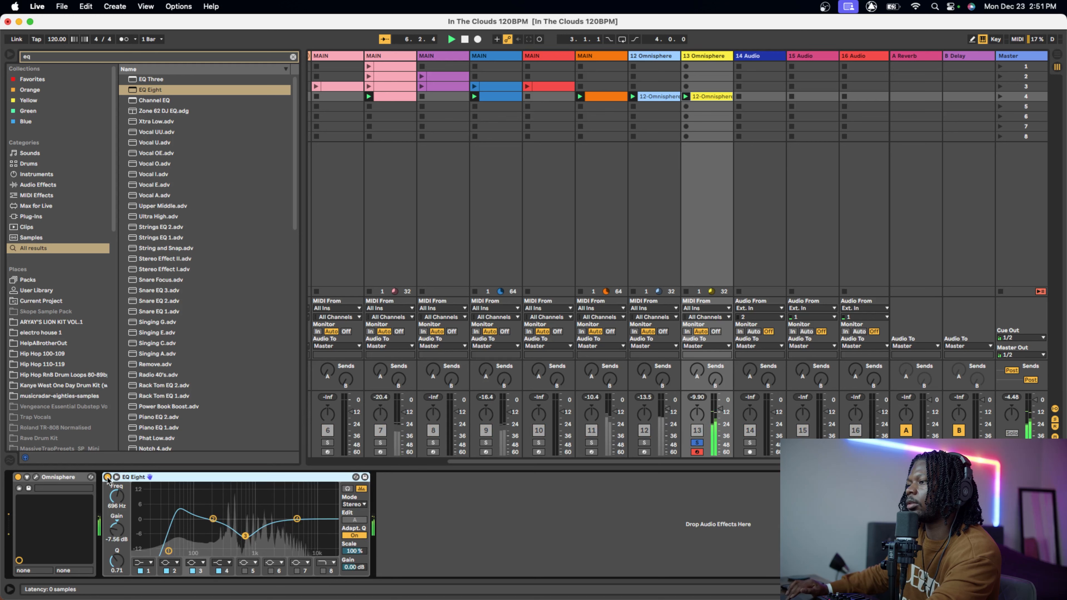
- Enable EQ Eight's band 8 high cut at about 8.25 kHz and lower the band 1 low cut to about 30.3 Hz
{"action": "left_click", "coordinate": [322, 570]}
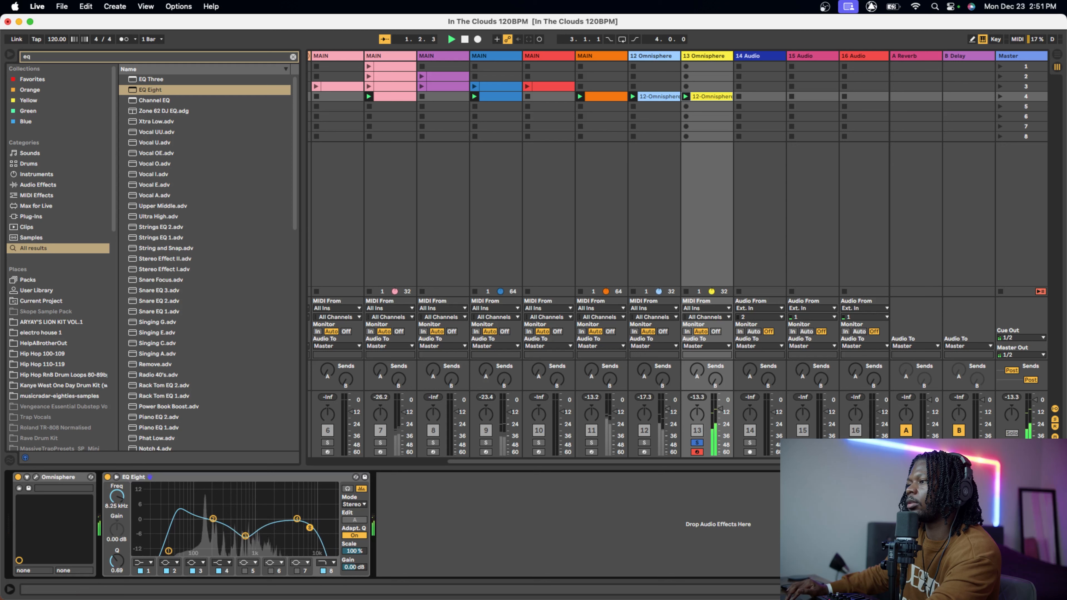
{"action": "left_click", "coordinate": [431, 516]}
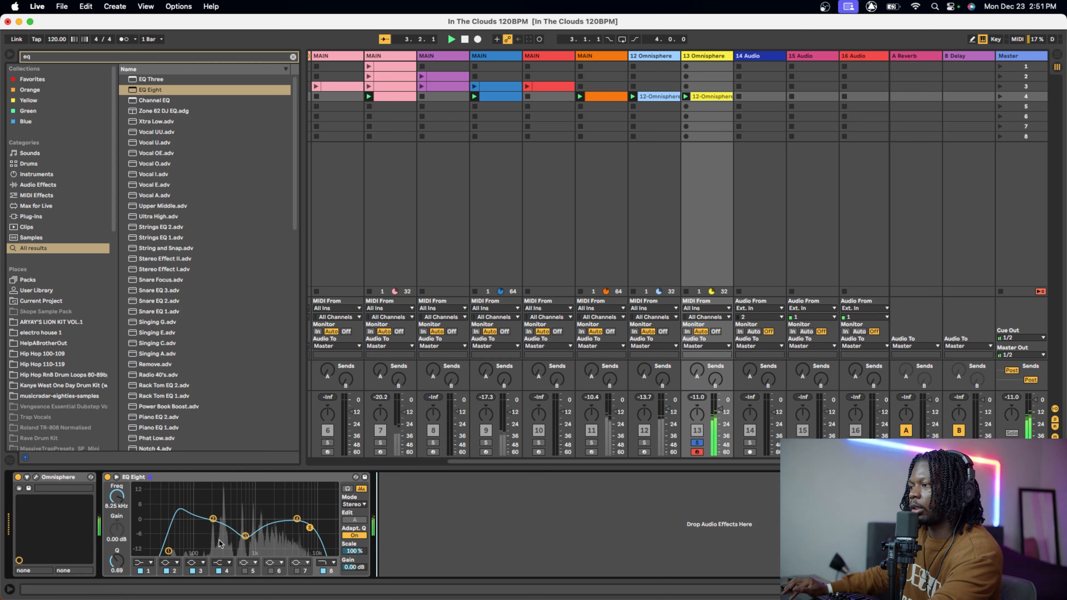
{"action": "key", "text": "space"}
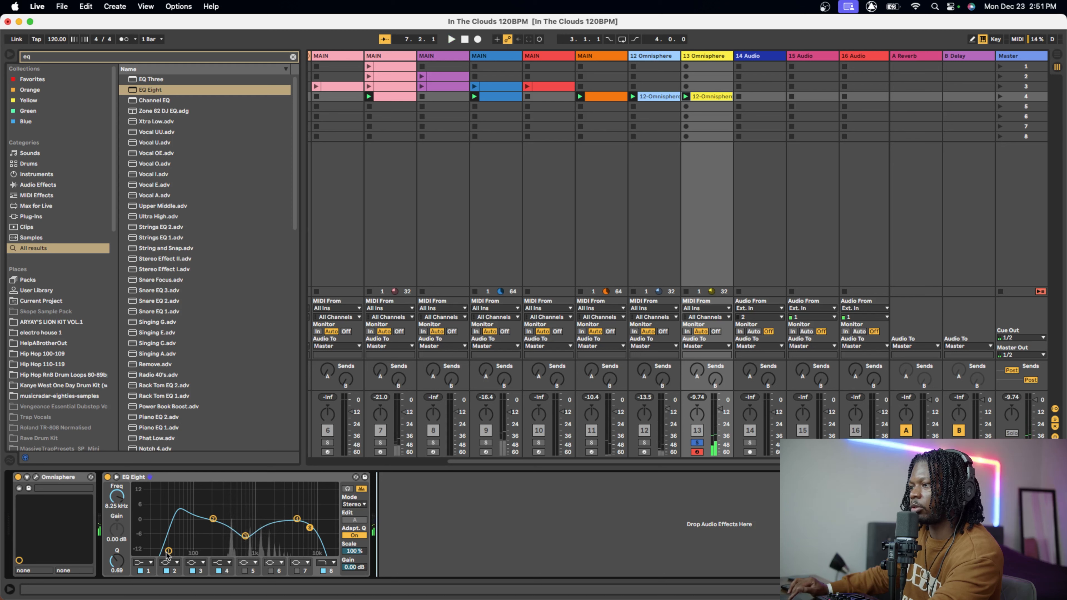
{"action": "key", "text": "space"}
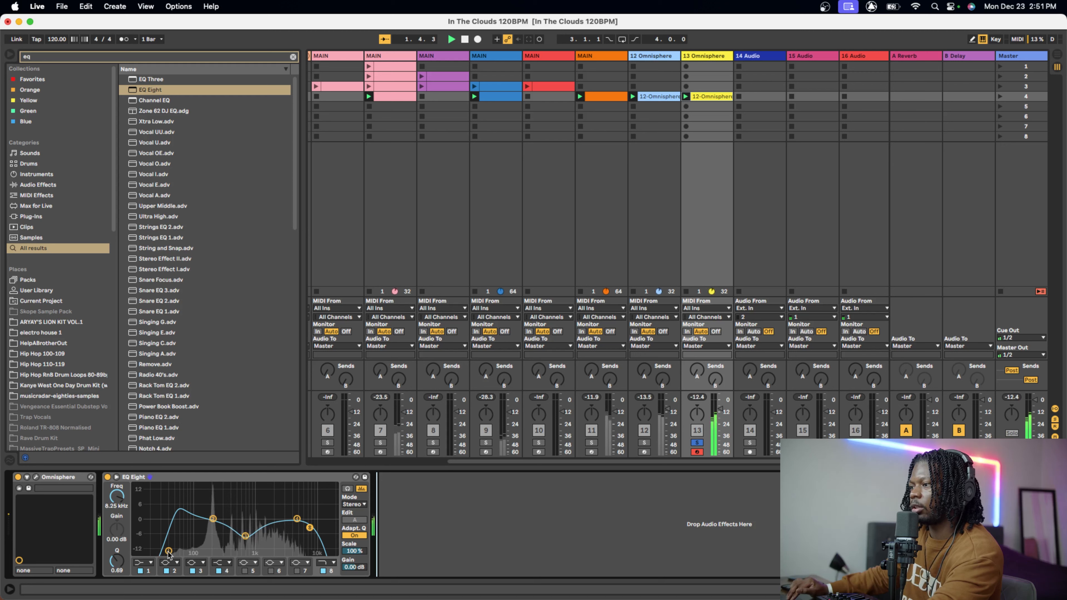
{"action": "left_click_drag", "start_coordinate": [169, 551], "coordinate": [146, 546]}
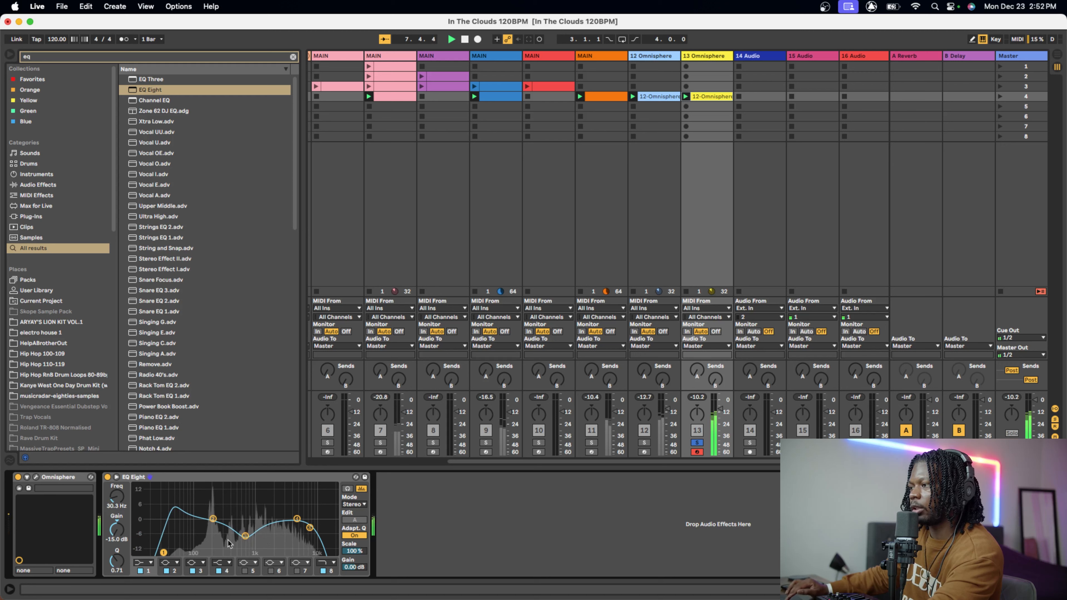
- Sweep the band 8 high cut during playback and settle it at about 8.8 kHz with a Q of about 1.15
{"action": "left_click", "coordinate": [309, 528]}
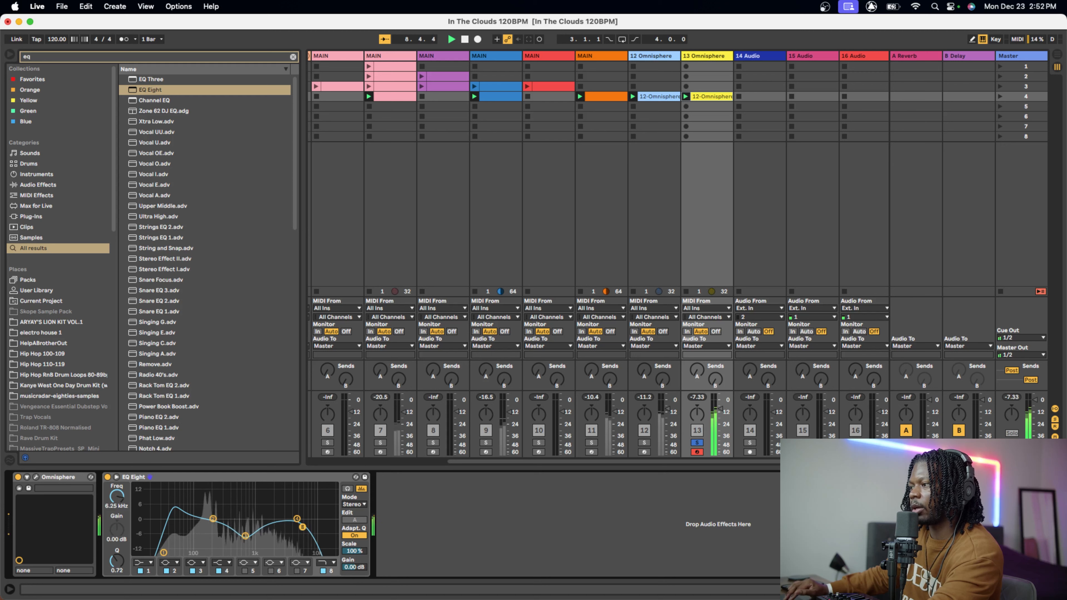
{"action": "left_click_drag", "start_coordinate": [313, 527], "coordinate": [258, 527]}
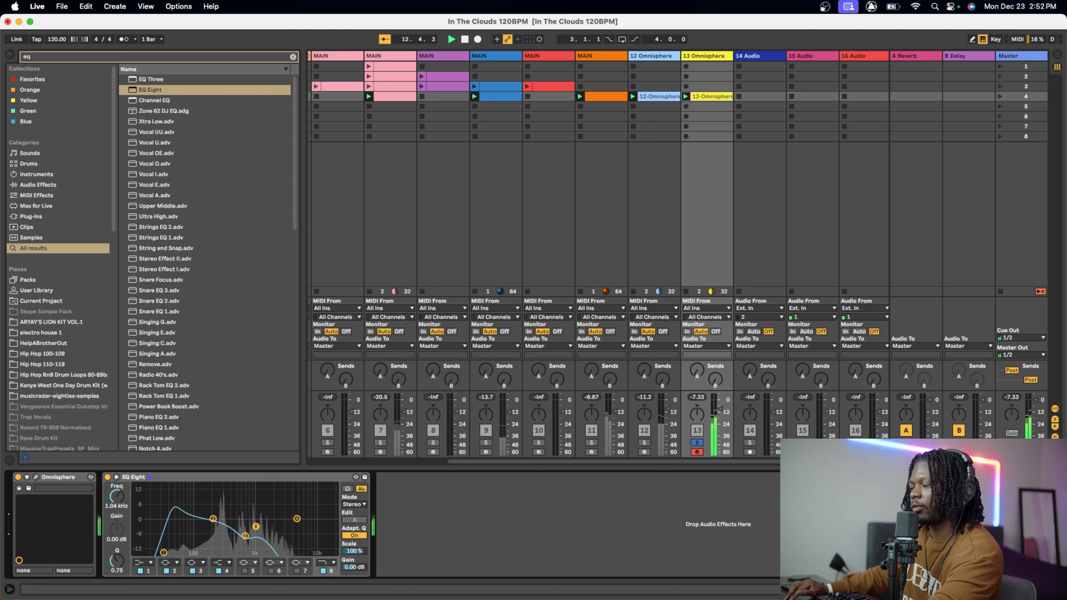
{"action": "left_click_drag", "start_coordinate": [255, 526], "coordinate": [273, 526]}
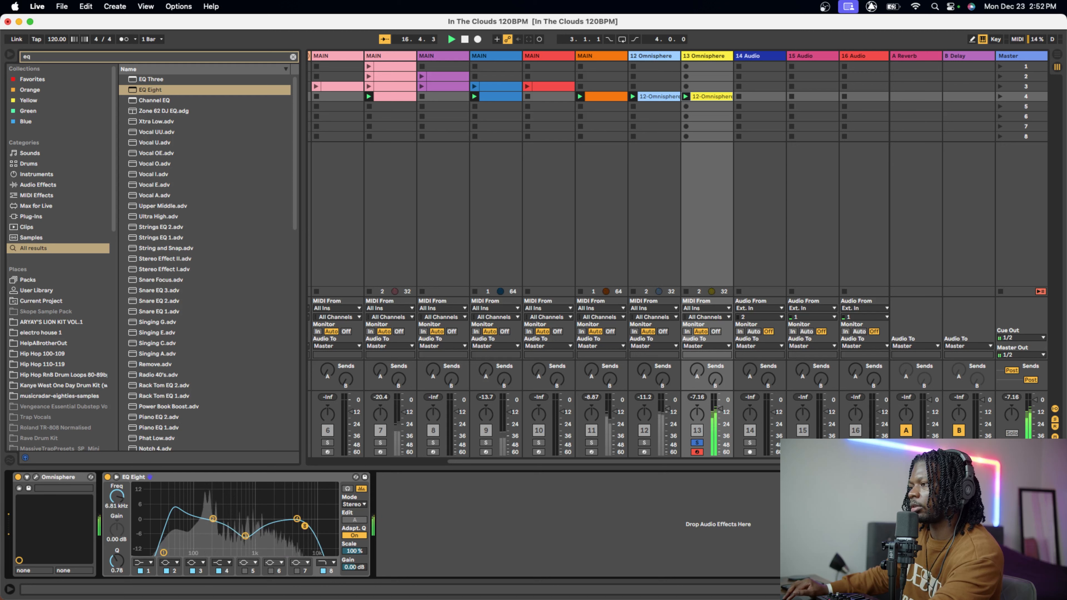
{"action": "left_click_drag", "start_coordinate": [304, 525], "coordinate": [302, 525]}
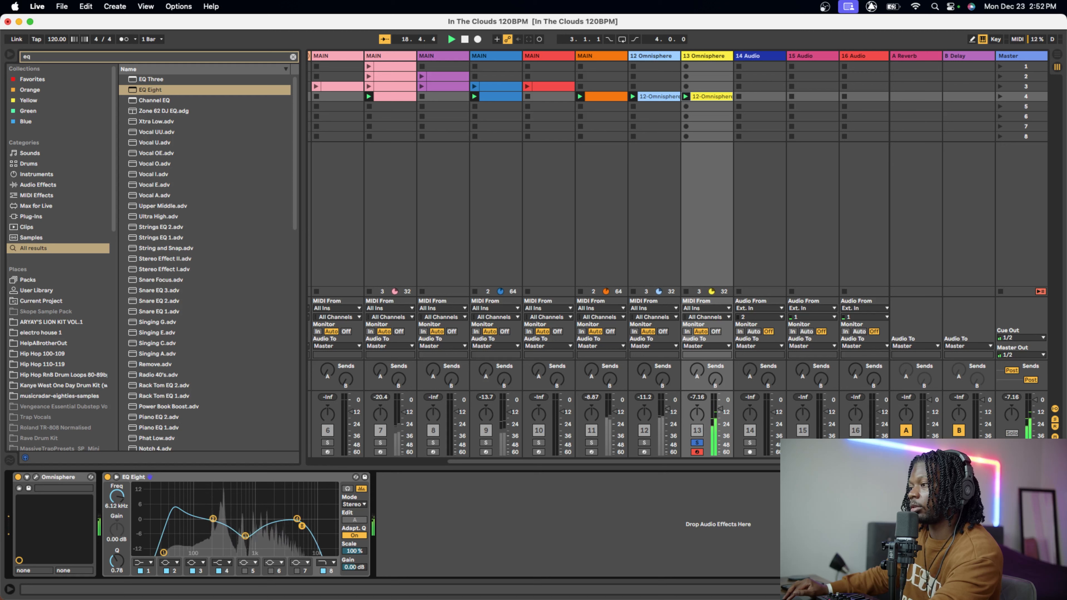
{"action": "key", "text": "space"}
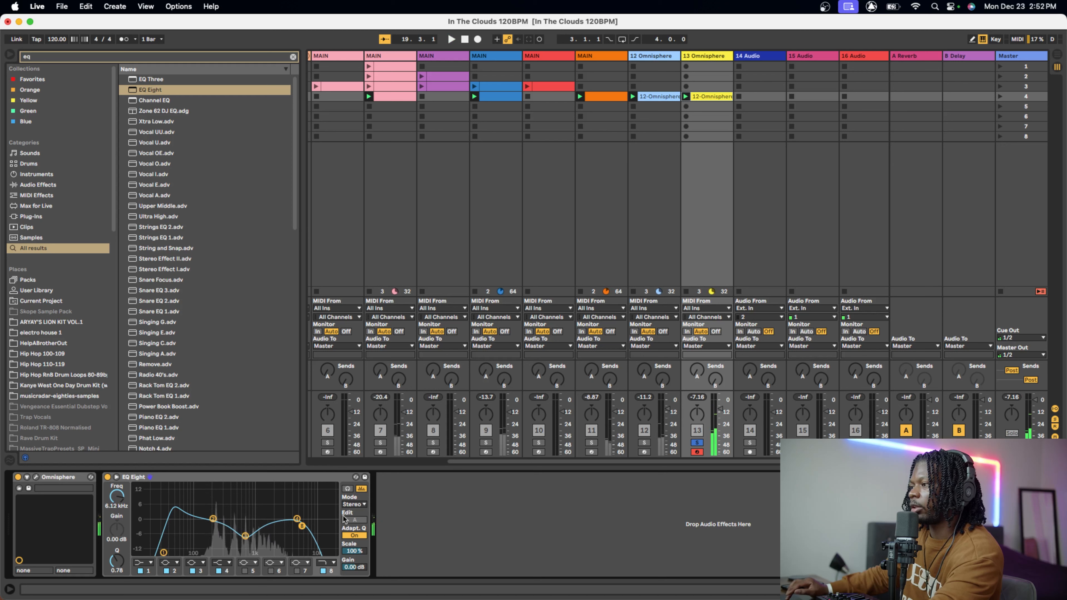
{"action": "left_click_drag", "start_coordinate": [302, 525], "coordinate": [311, 520]}
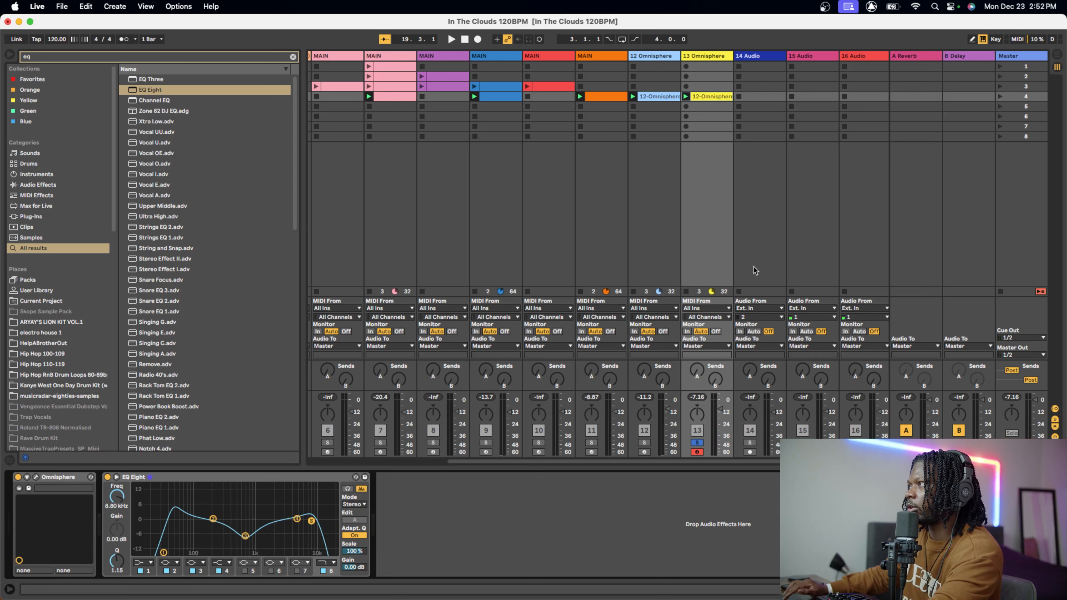
- Restart playback, select the 12 Omnisphere track, and turn off the solo on 13 Omnisphere to hear the full scene
{"action": "key", "text": "space"}
{"action": "left_click", "coordinate": [666, 186]}
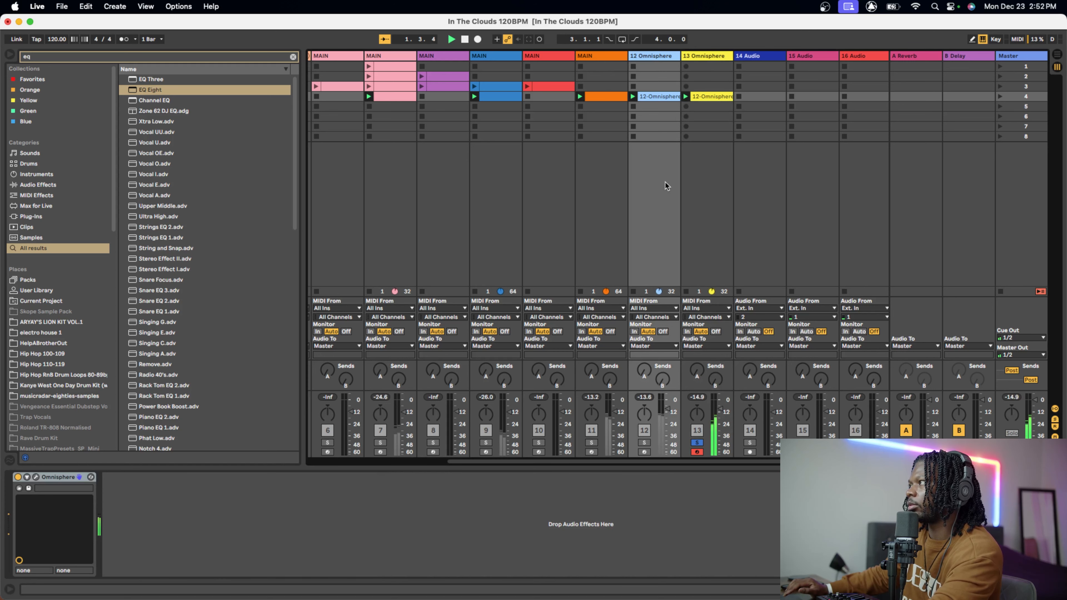
{"action": "left_click", "coordinate": [697, 443]}
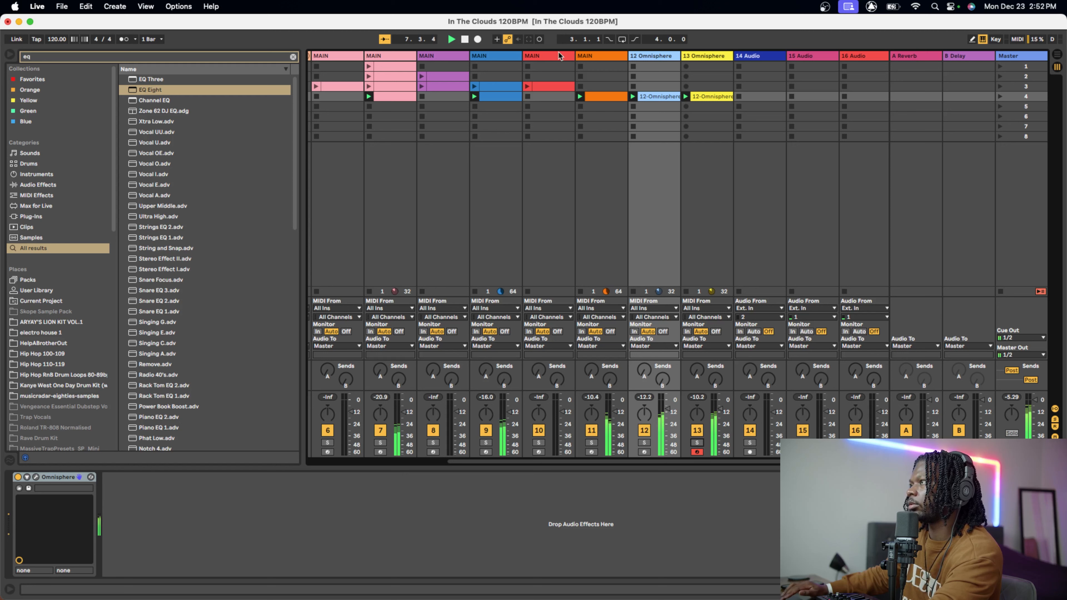
- Listen to scene 4 and review its clip slots across all tracks, from Kick to 13 Omnisphere
{"action": "scroll", "coordinate": [398, 152], "scroll_direction": "left", "scroll_amount": 3}
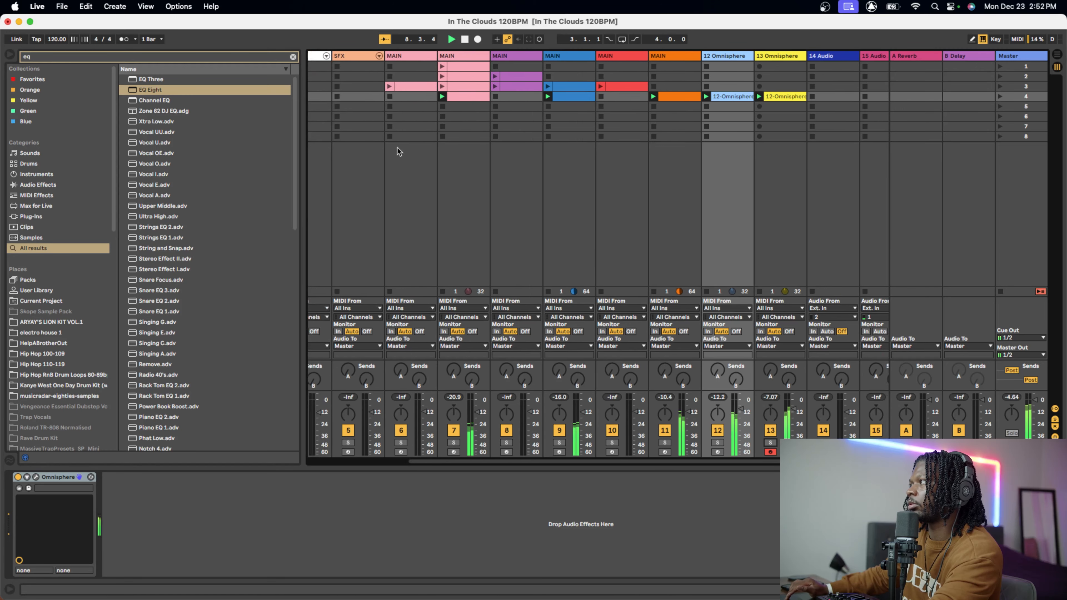
{"action": "scroll", "coordinate": [398, 151], "scroll_direction": "left", "scroll_amount": 2}
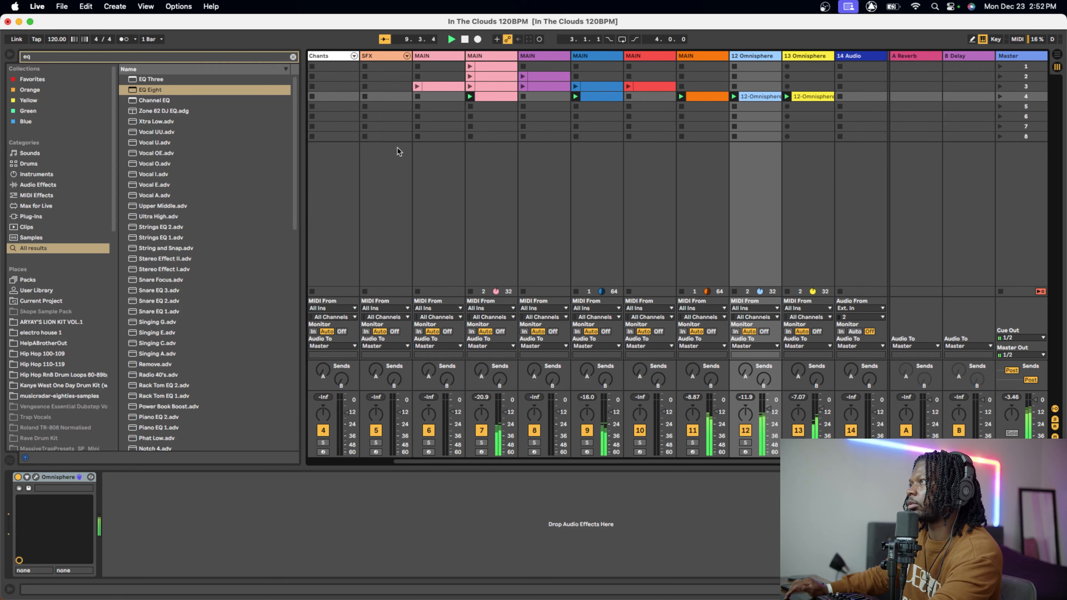
{"action": "scroll", "coordinate": [397, 152], "scroll_direction": "left", "scroll_amount": 5}
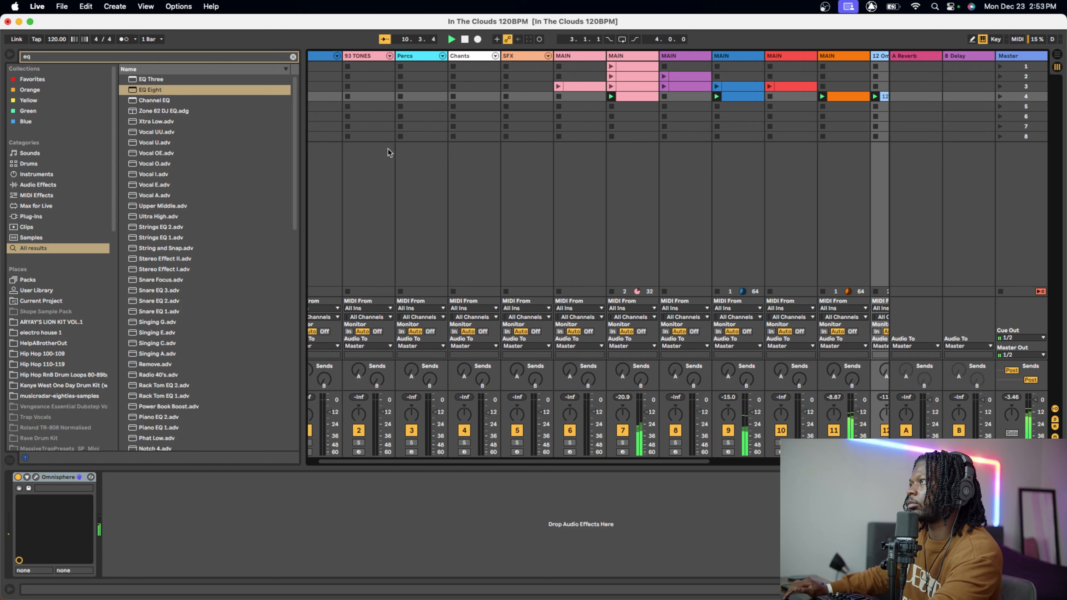
{"action": "scroll", "coordinate": [387, 149], "scroll_direction": "left", "scroll_amount": 1}
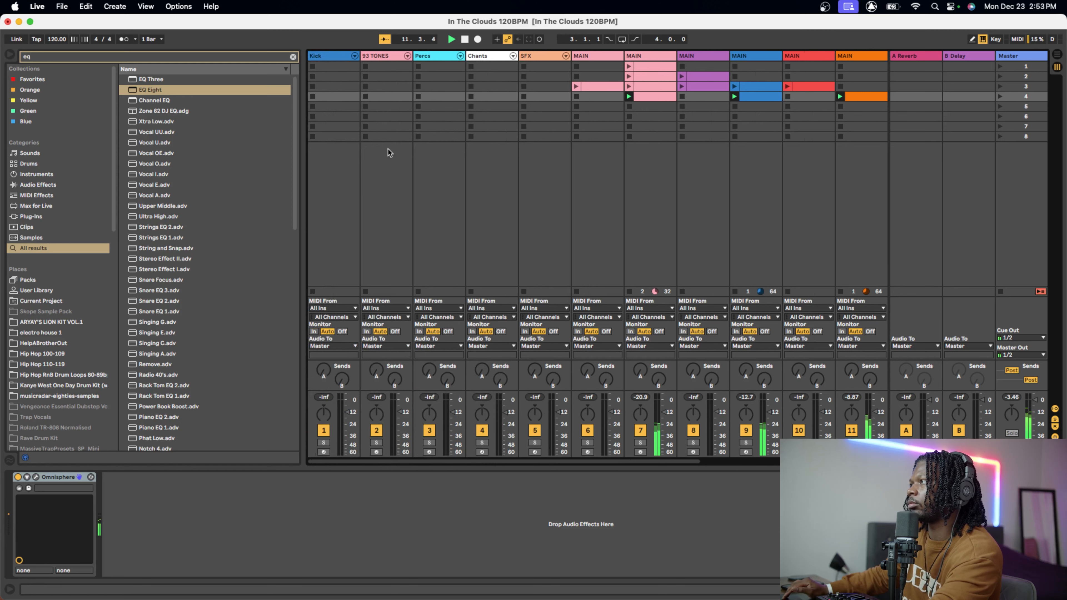
{"action": "scroll", "coordinate": [388, 149], "scroll_direction": "right", "scroll_amount": 3}
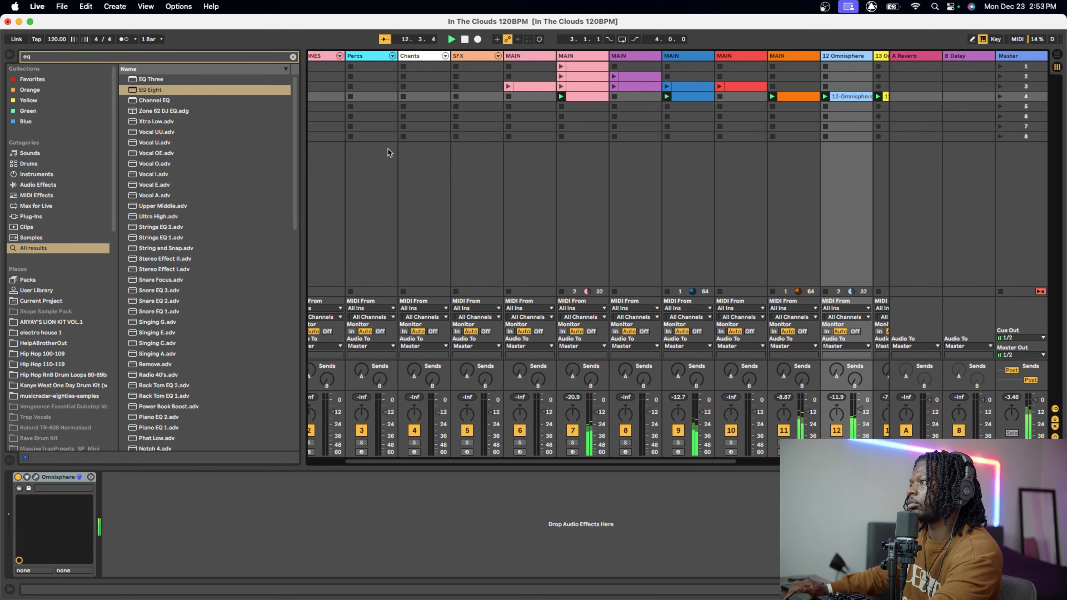
{"action": "scroll", "coordinate": [387, 149], "scroll_direction": "right", "scroll_amount": 1}
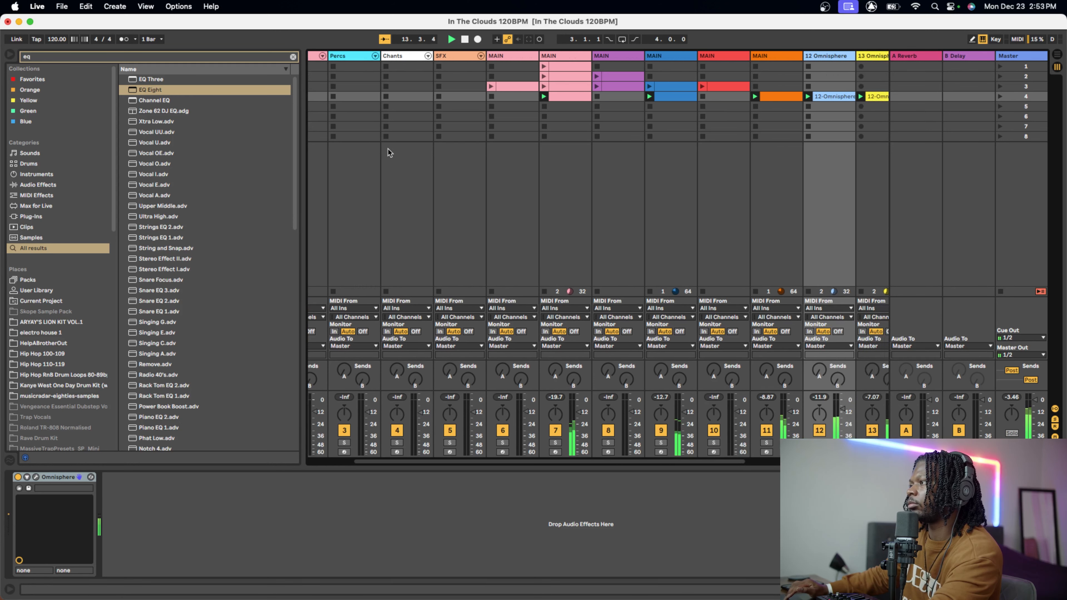
{"action": "scroll", "coordinate": [387, 149], "scroll_direction": "left", "scroll_amount": 4}
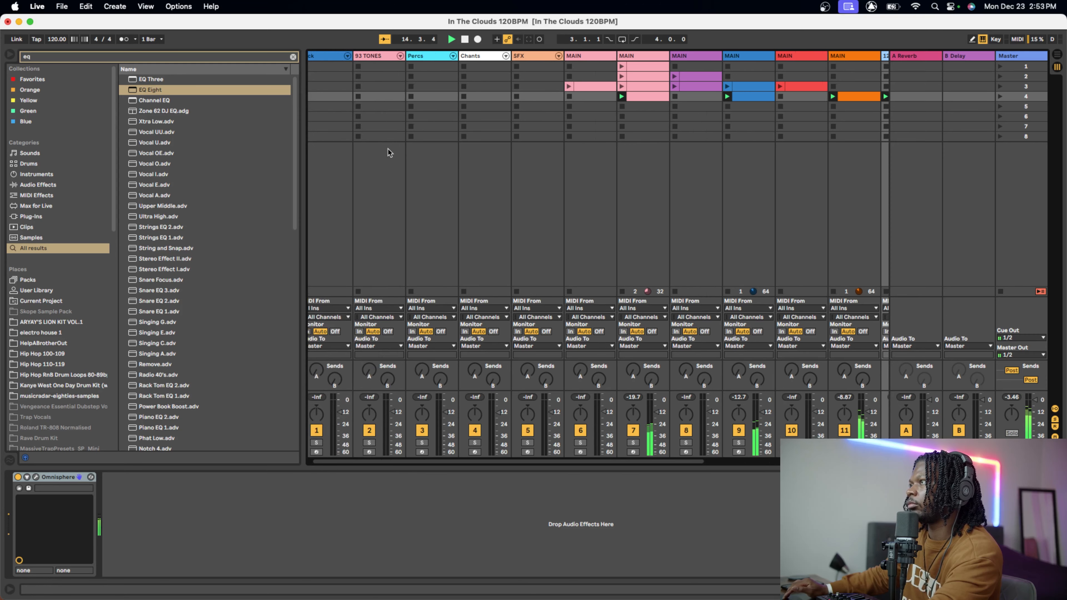
{"action": "scroll", "coordinate": [387, 152], "scroll_direction": "left", "scroll_amount": 1}
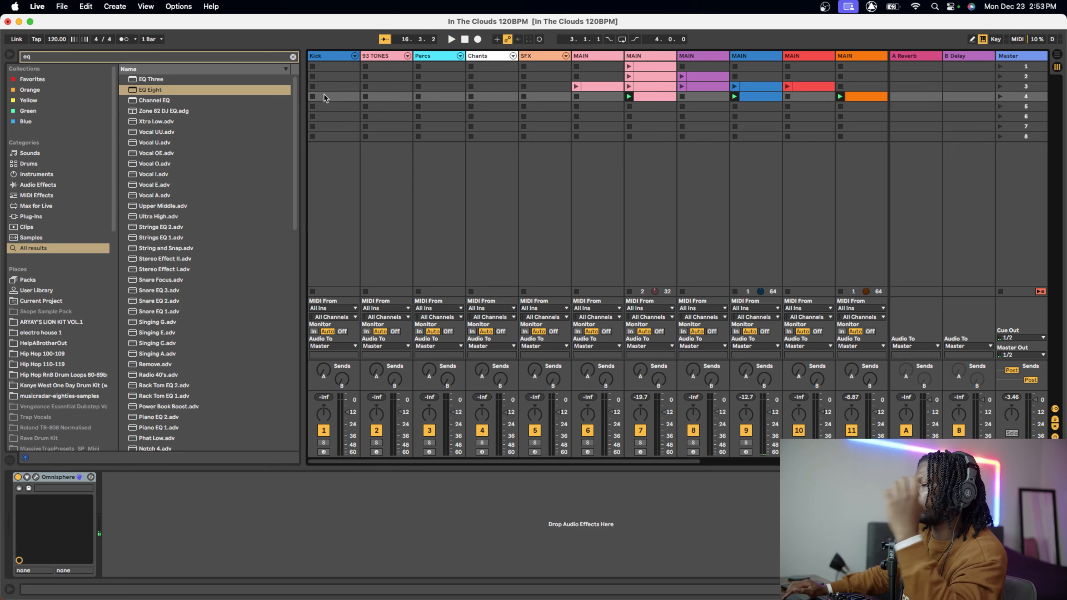
- Create an empty clip in the Kick track's scene 4 slot and capture the kick performance played over the loop as a new clip
{"action": "double_click", "coordinate": [340, 96]}
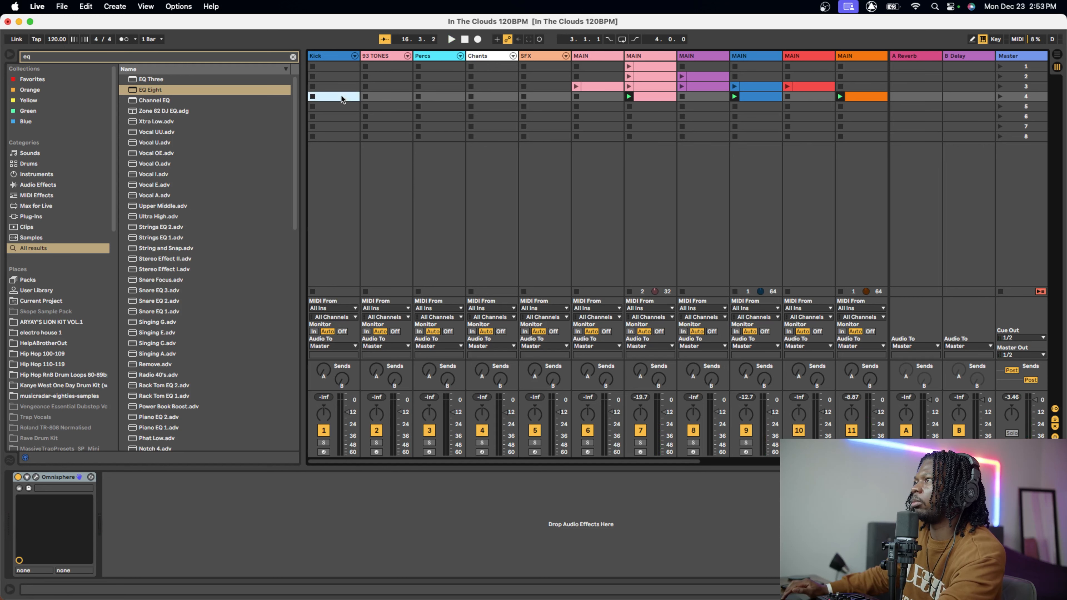
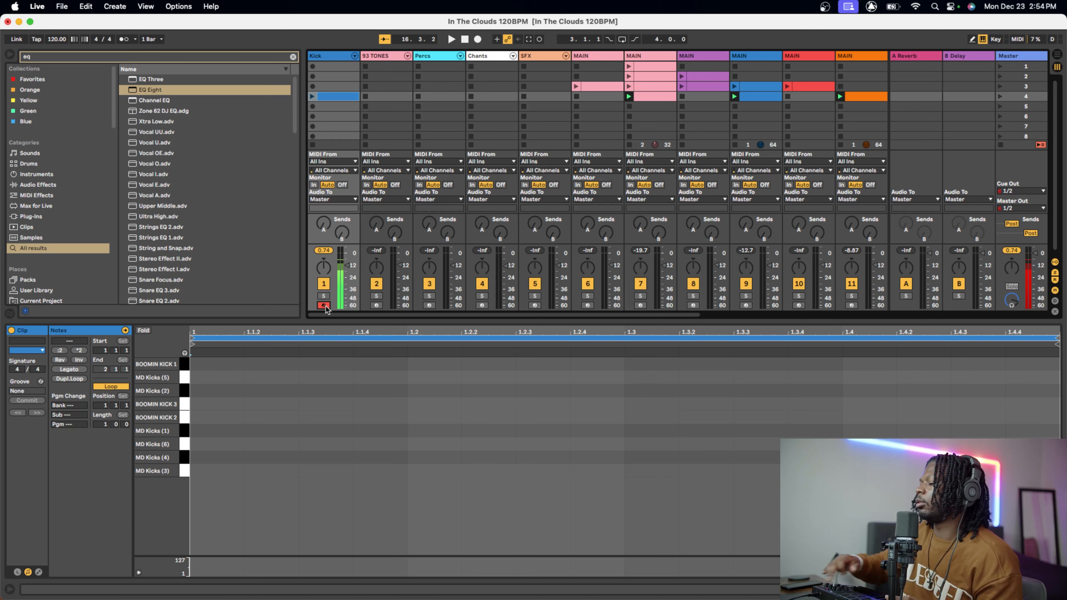
{"action": "key", "text": "space"}
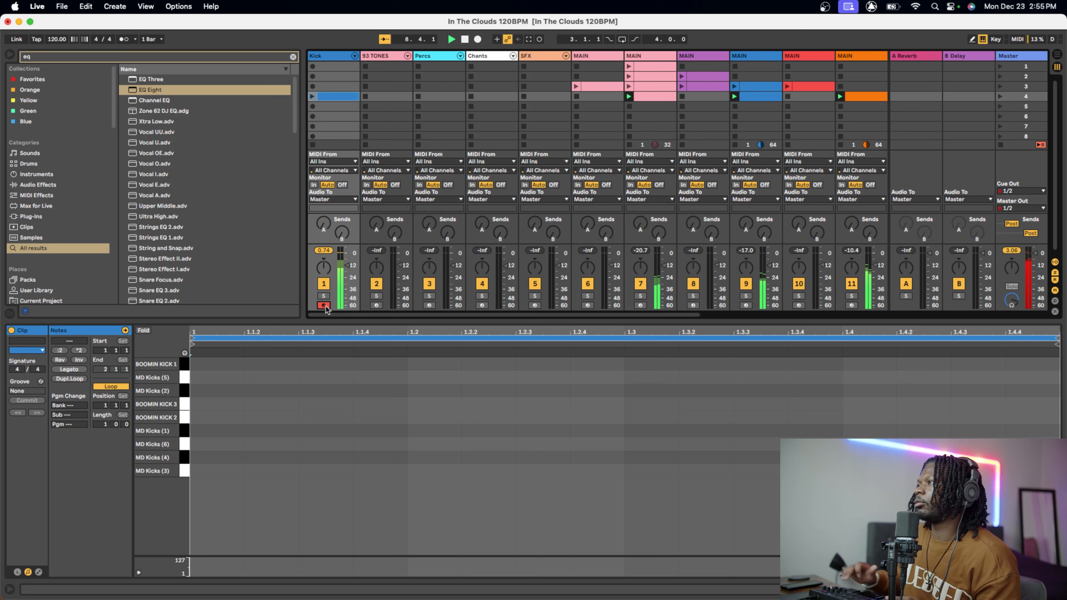
{"action": "left_click", "coordinate": [528, 41]}
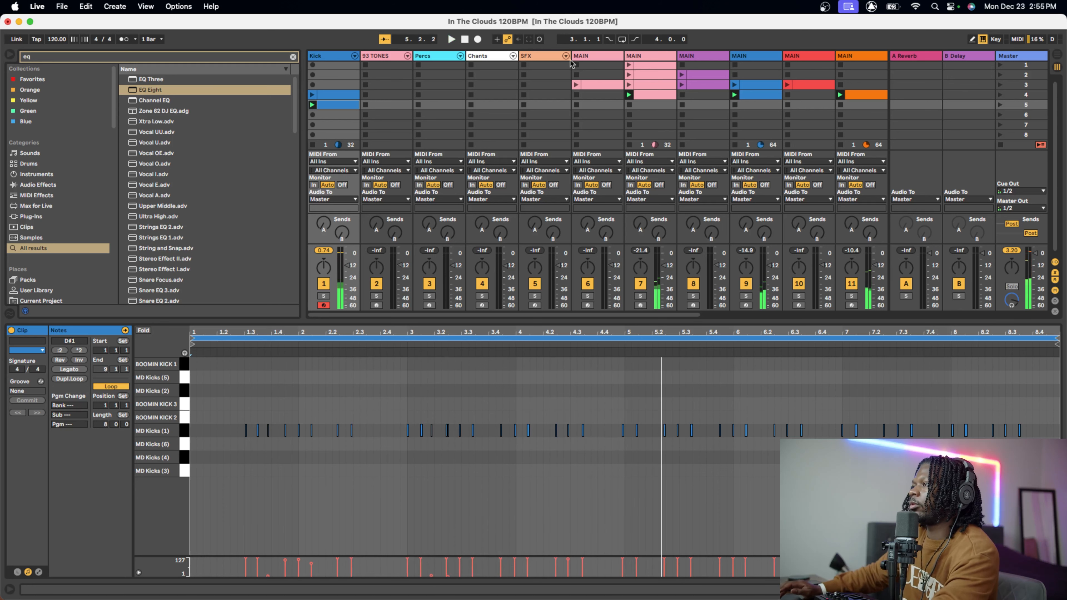
{"action": "key", "text": "space"}
{"action": "key", "text": "space"}
{"action": "key", "text": "space"}
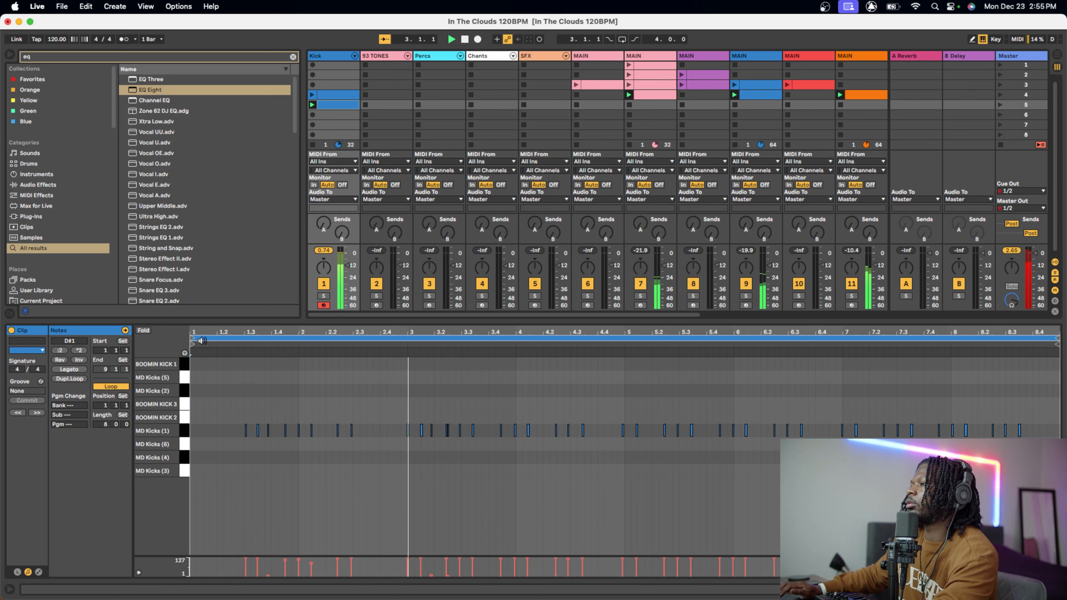
- Add three kick notes on the MD Kicks (1) row in bar 1, at 1.1.1, 1.1.3 and 1.2.3
{"action": "left_click", "coordinate": [199, 433]}
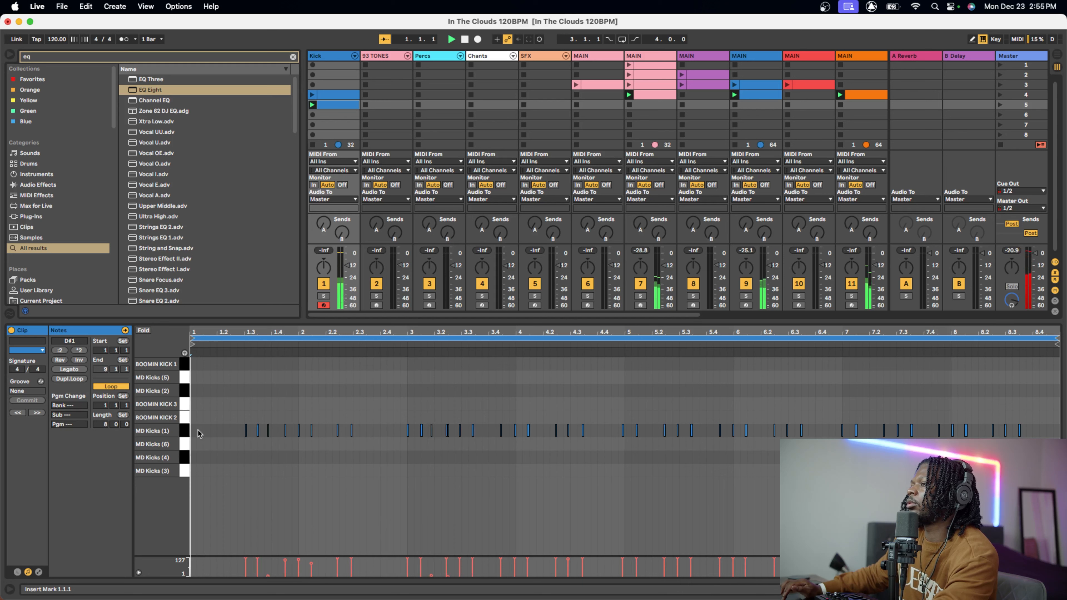
{"action": "double_click", "coordinate": [196, 431]}
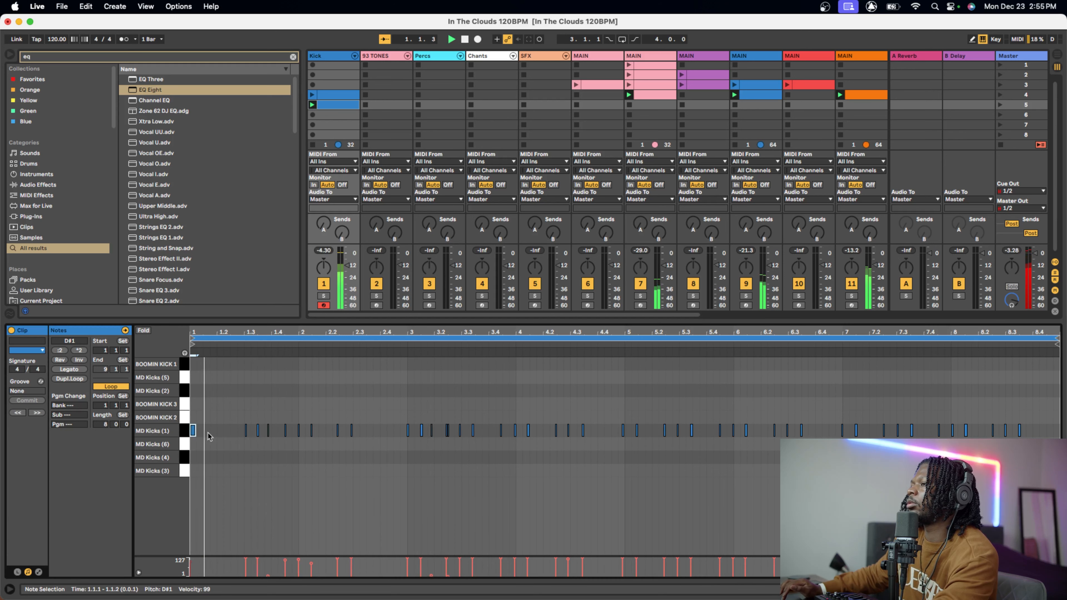
{"action": "double_click", "coordinate": [207, 431]}
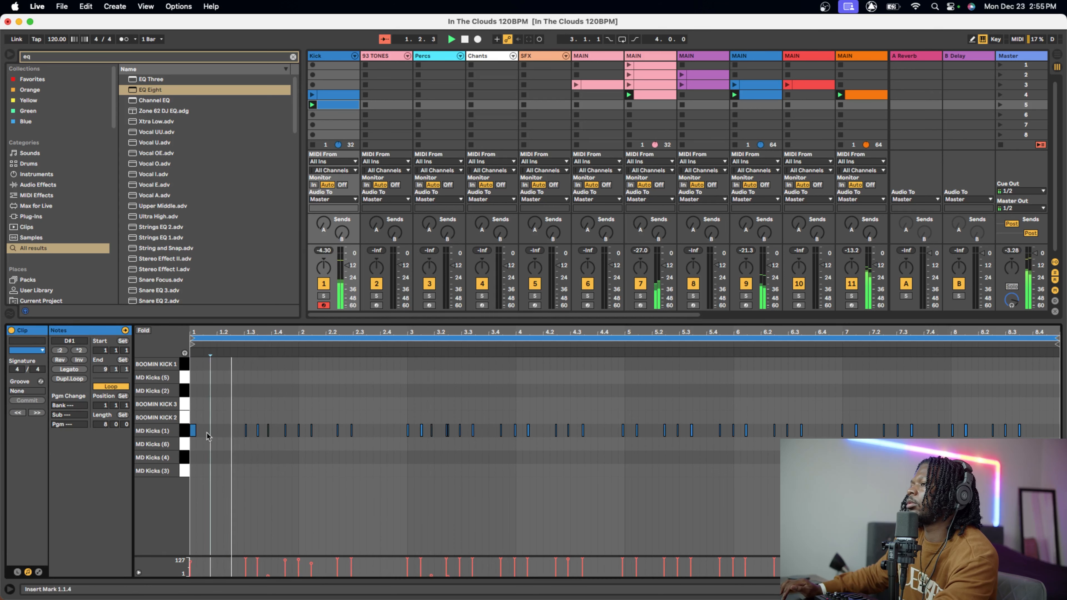
{"action": "double_click", "coordinate": [226, 431]}
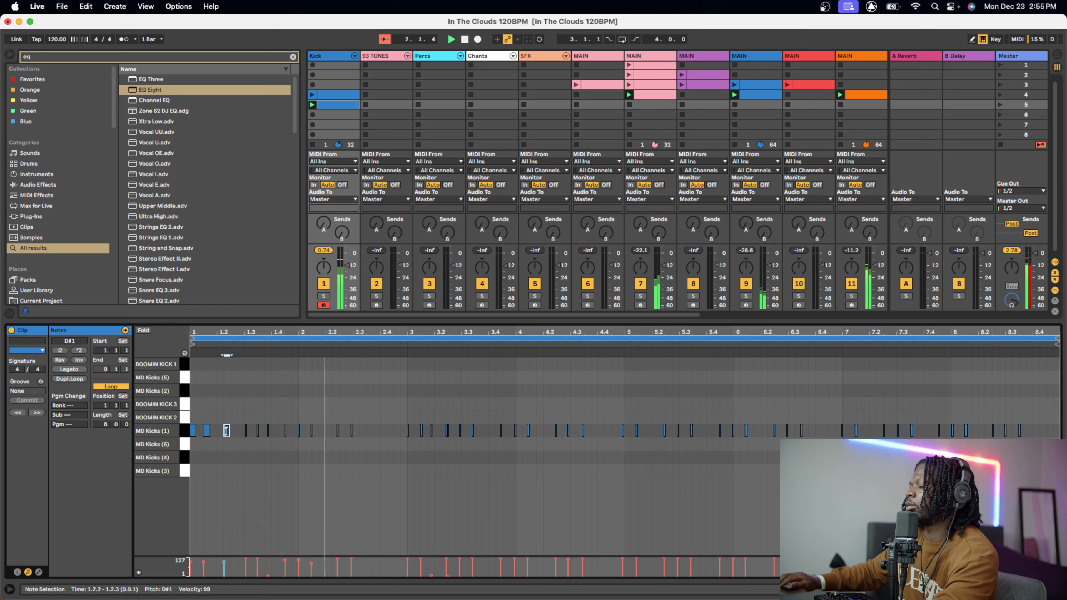
{"action": "key", "text": "Right"}
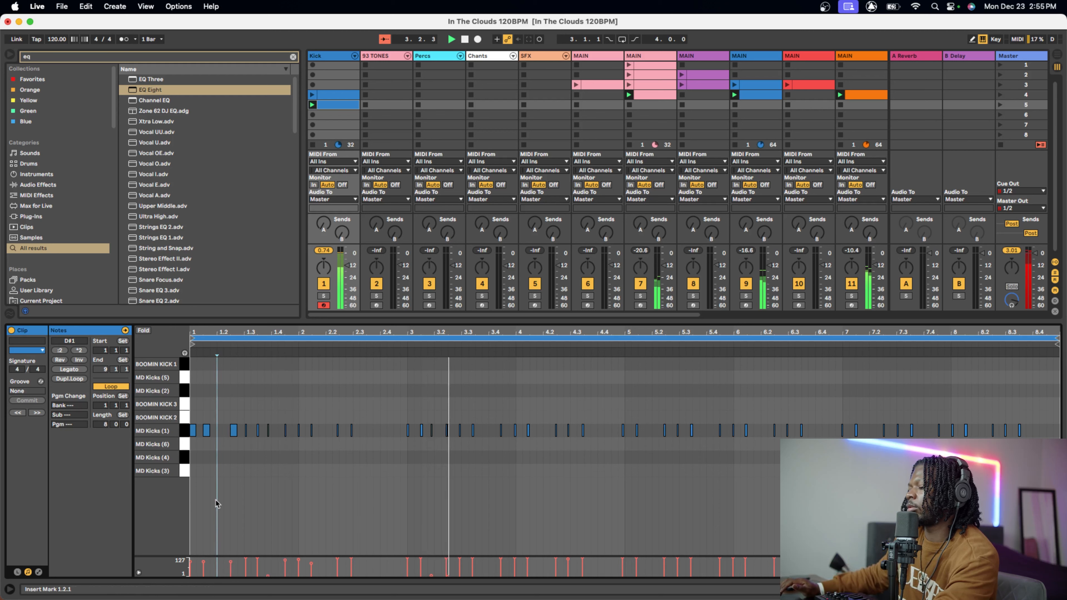
- Raise the velocity of all kick notes in the clip to 127
{"action": "key", "text": "super+a"}
{"action": "left_click_drag", "start_coordinate": [230, 562], "coordinate": [233, 530]}
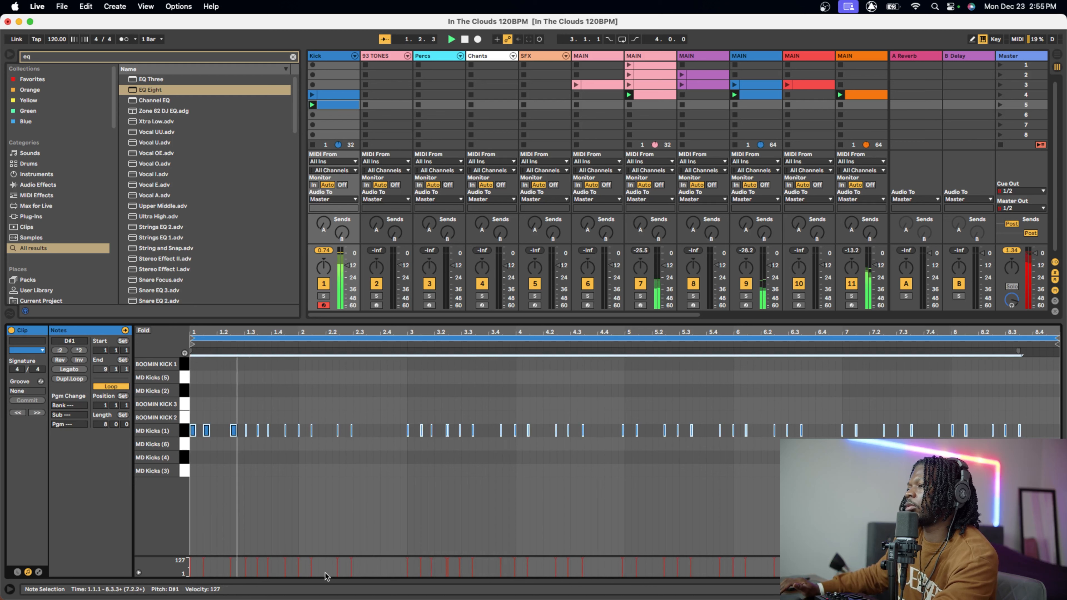
{"action": "left_click", "coordinate": [264, 513]}
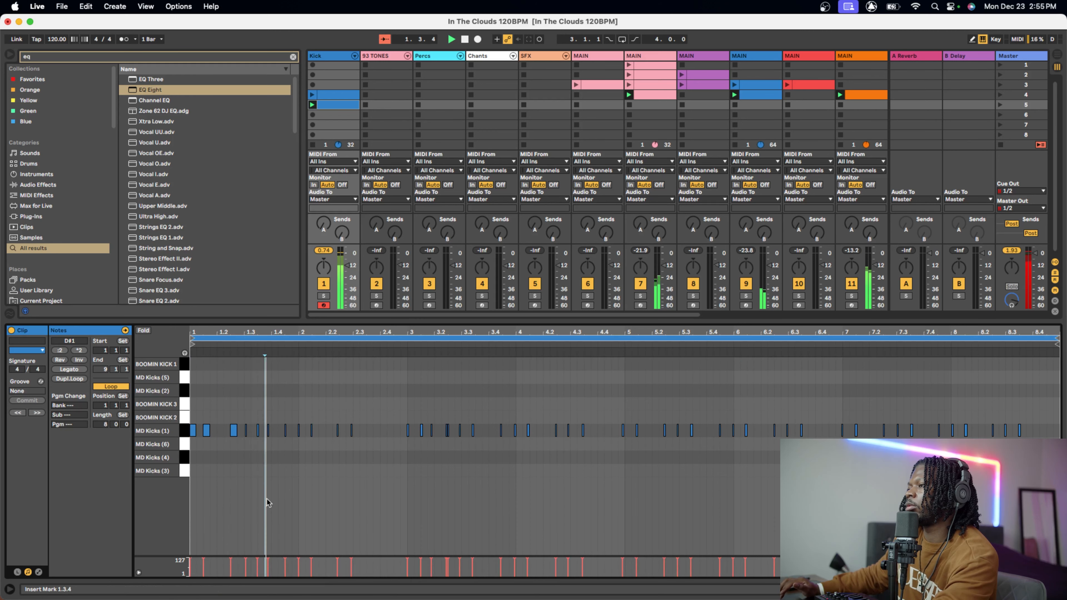
- Delete the kick note near 1.3.4 and all kick notes from 2.4.1 to the end of the clip
{"action": "left_click", "coordinate": [268, 430]}
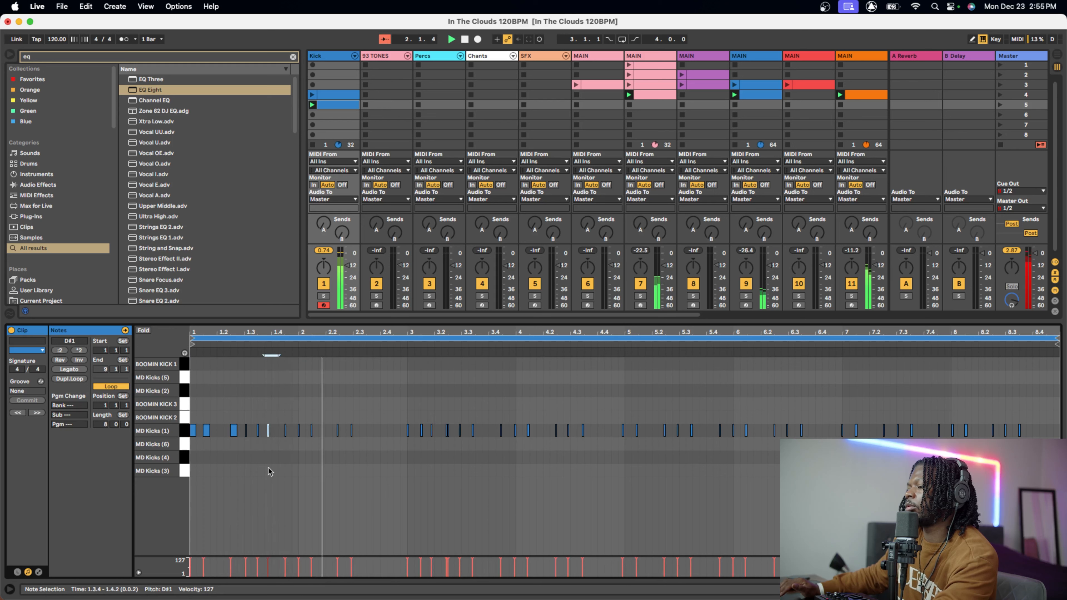
{"action": "key", "text": "Delete"}
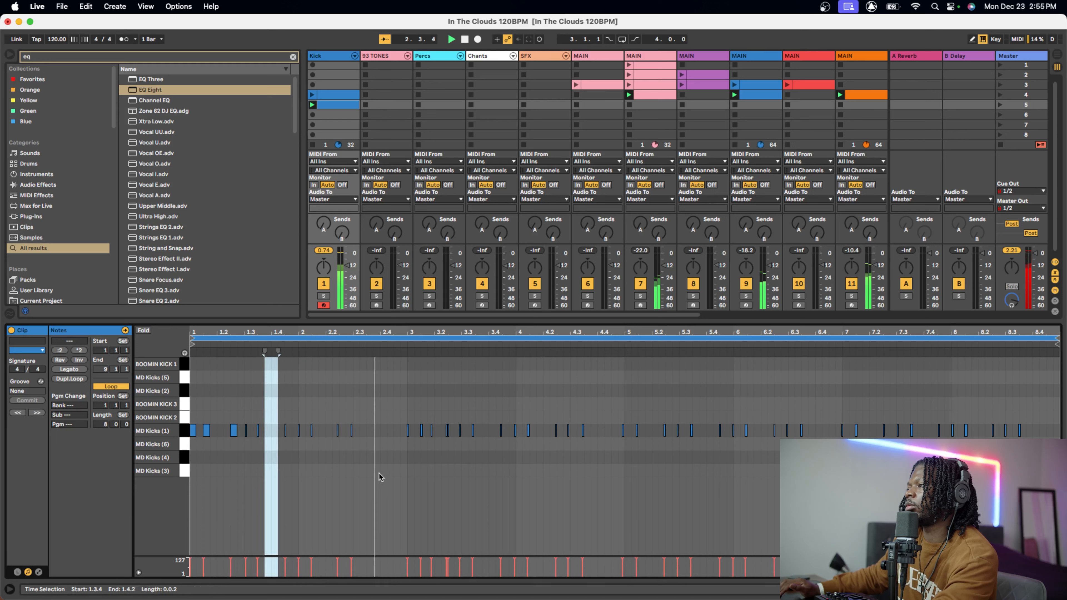
{"action": "left_click", "coordinate": [414, 466]}
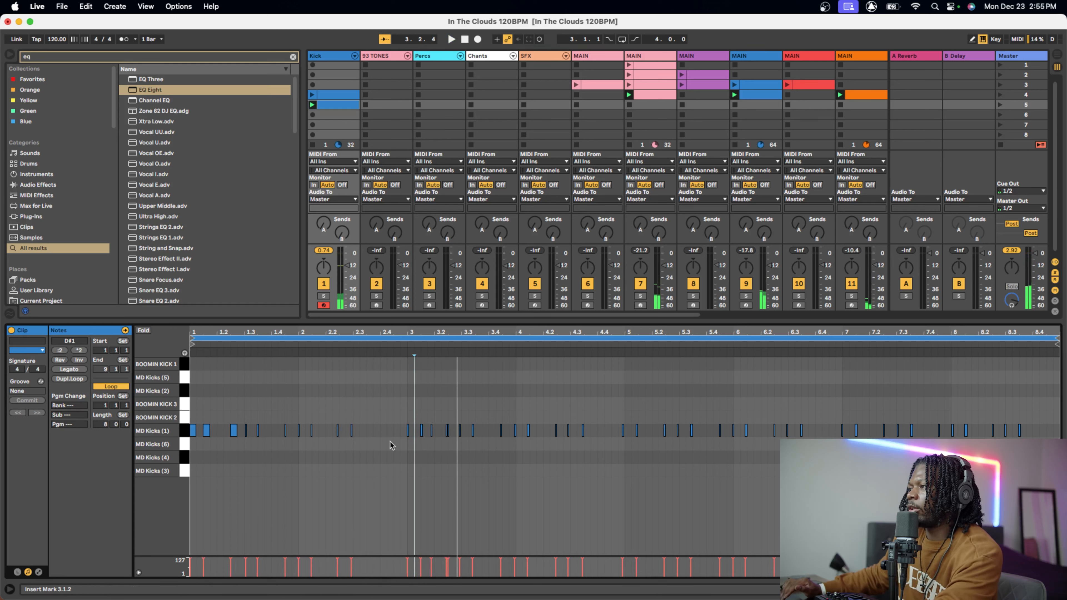
{"action": "left_click_drag", "start_coordinate": [382, 467], "coordinate": [1064, 396]}
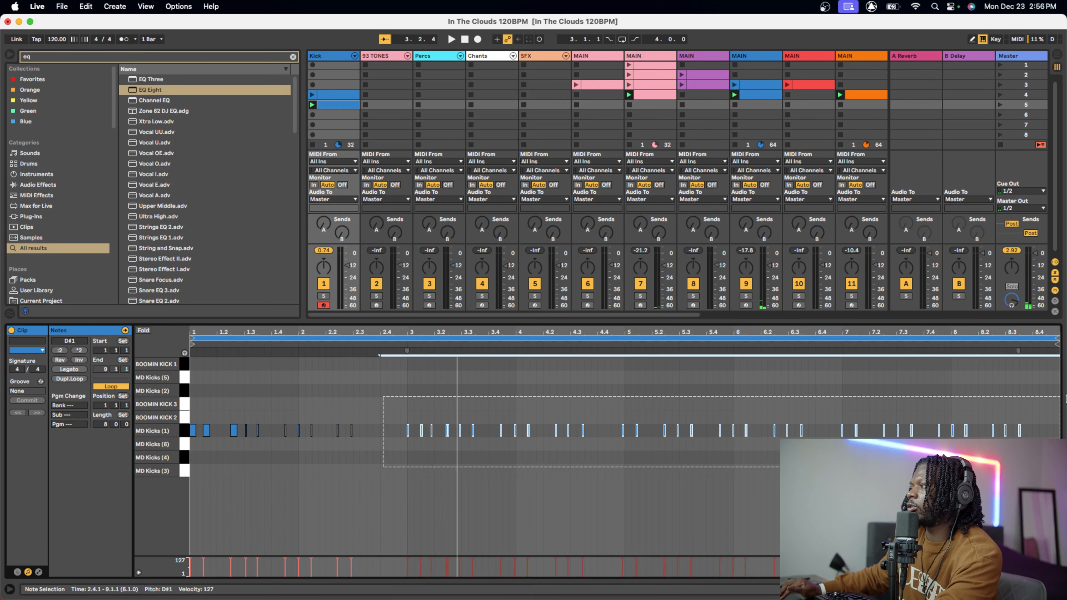
{"action": "key", "text": "Delete"}
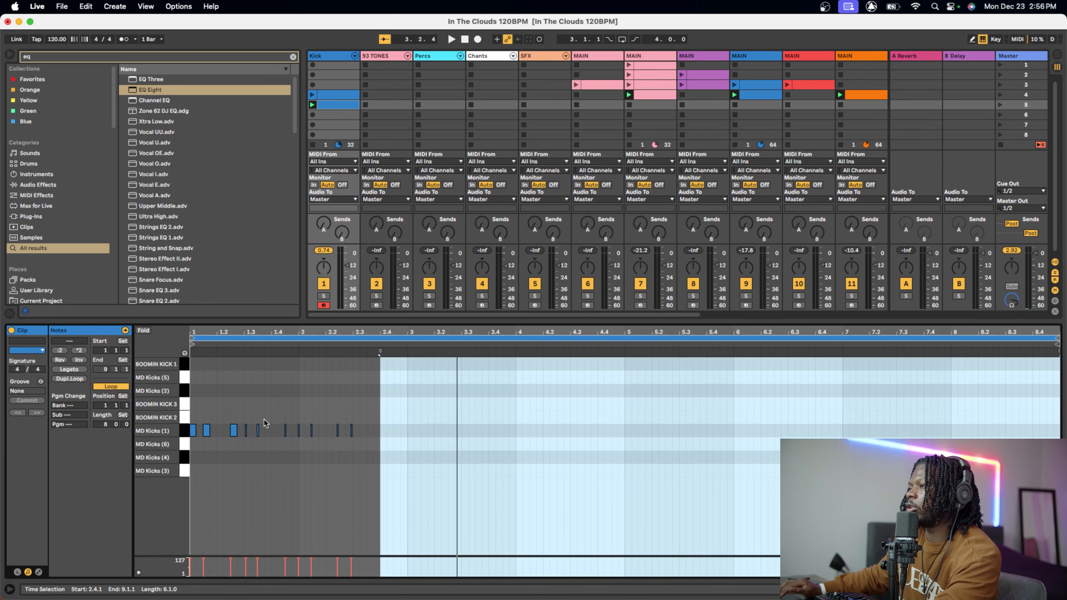
- Duplicate the opening two-bar kick pattern and align the copy to start at 3.1.1
{"action": "left_click_drag", "start_coordinate": [383, 463], "coordinate": [168, 381]}
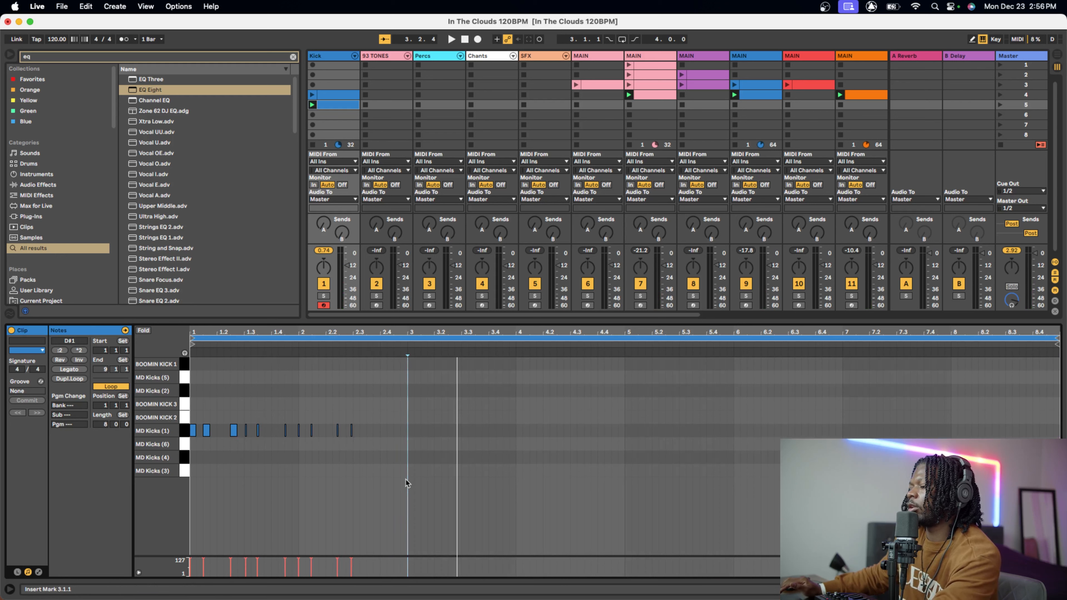
{"action": "key", "text": "super+d"}
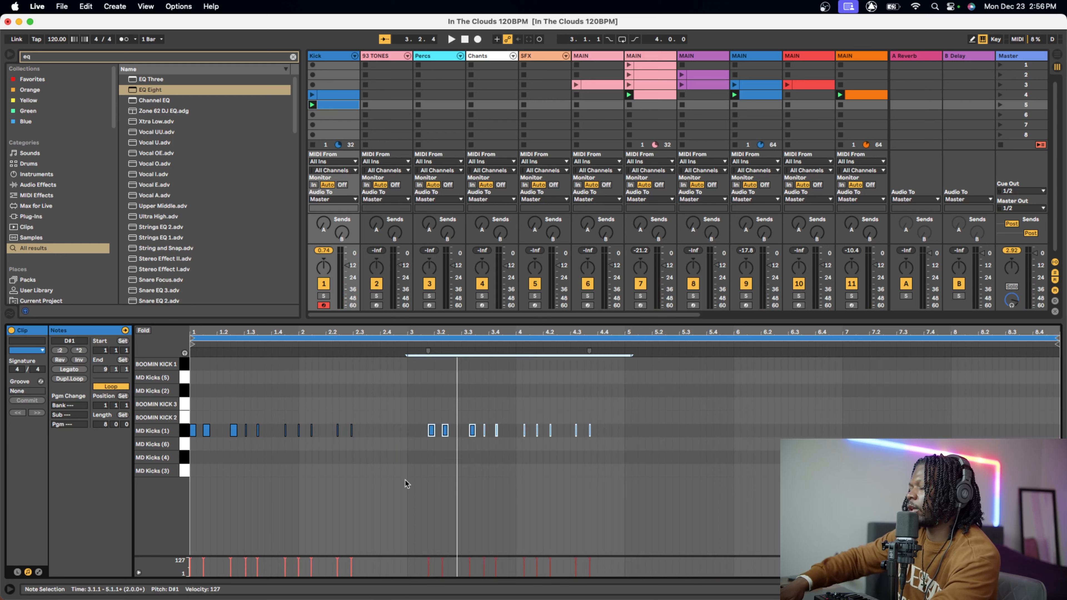
{"action": "key", "text": "Left"}
{"action": "key", "text": "Left"}
{"action": "key", "text": "Left"}
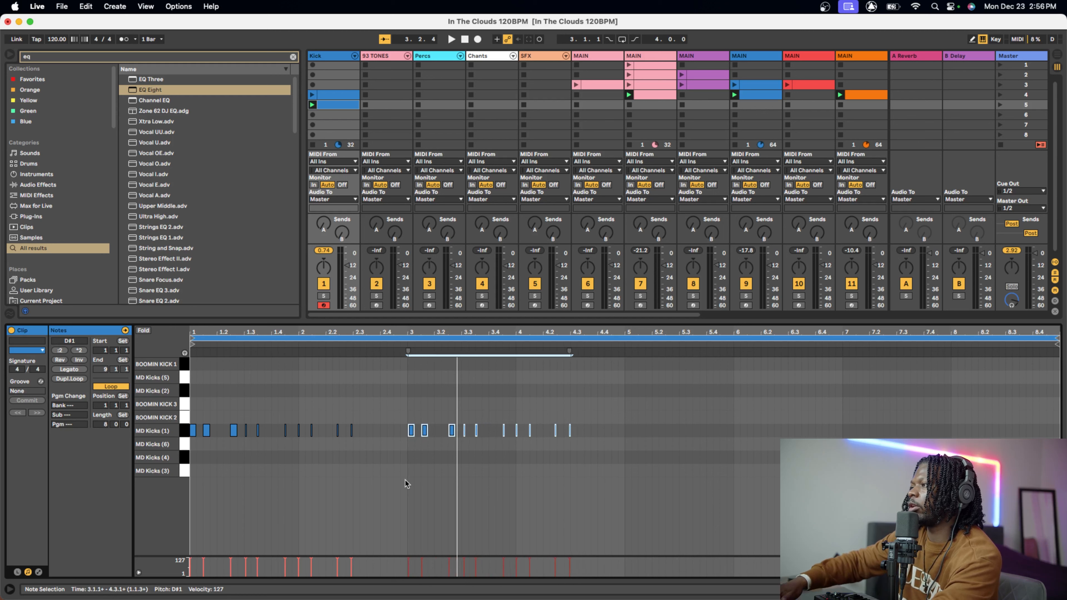
- Repeat the two-bar kick pattern at 5.1.1 and 7.1.1 to fill the clip while the beat plays
{"action": "key", "text": "space"}
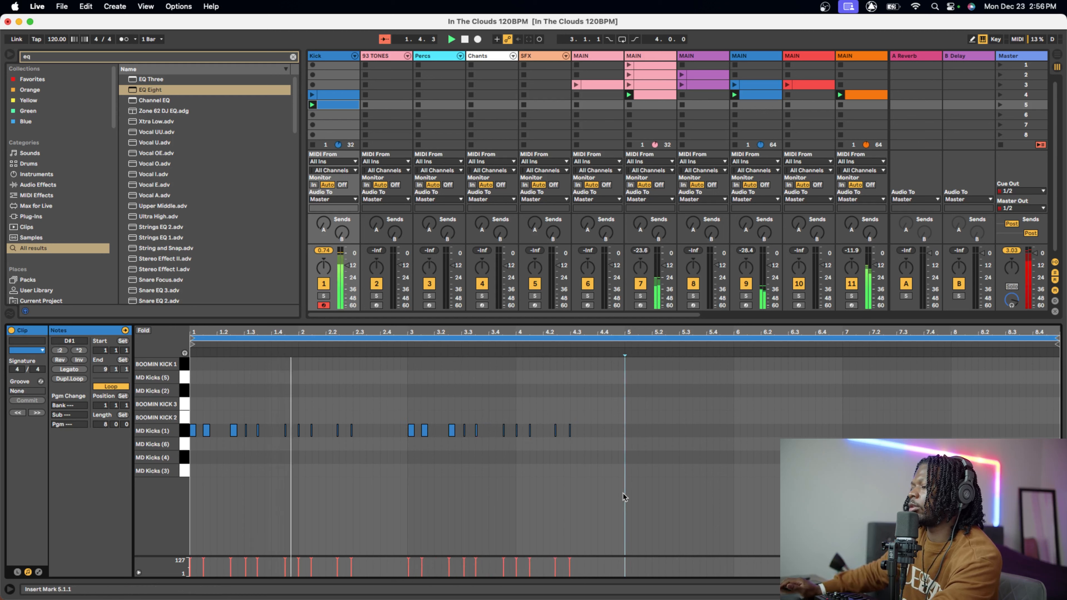
{"action": "key", "text": "super+d"}
{"action": "key", "text": "Left"}
{"action": "key", "text": "Left"}
{"action": "key", "text": "Left"}
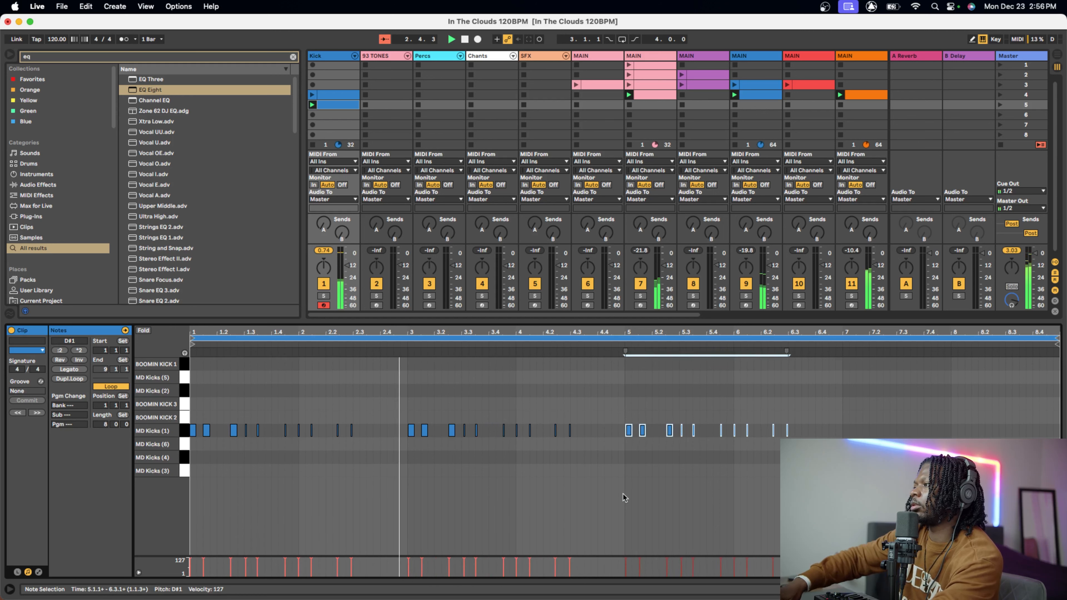
{"action": "left_click", "coordinate": [843, 496]}
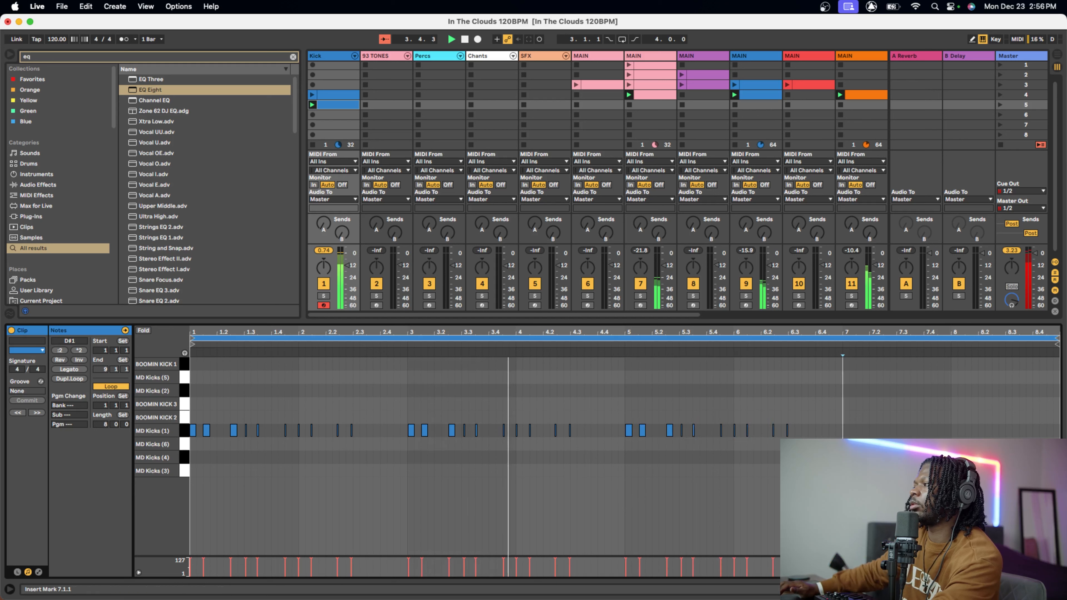
{"action": "key", "text": "super+v"}
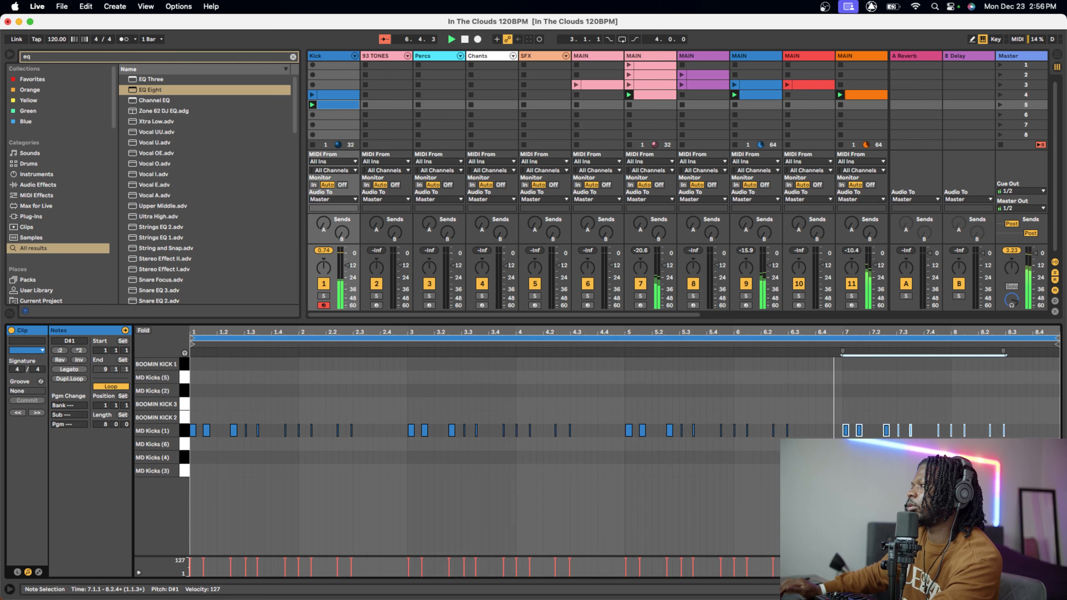
{"action": "left_click", "coordinate": [769, 458]}
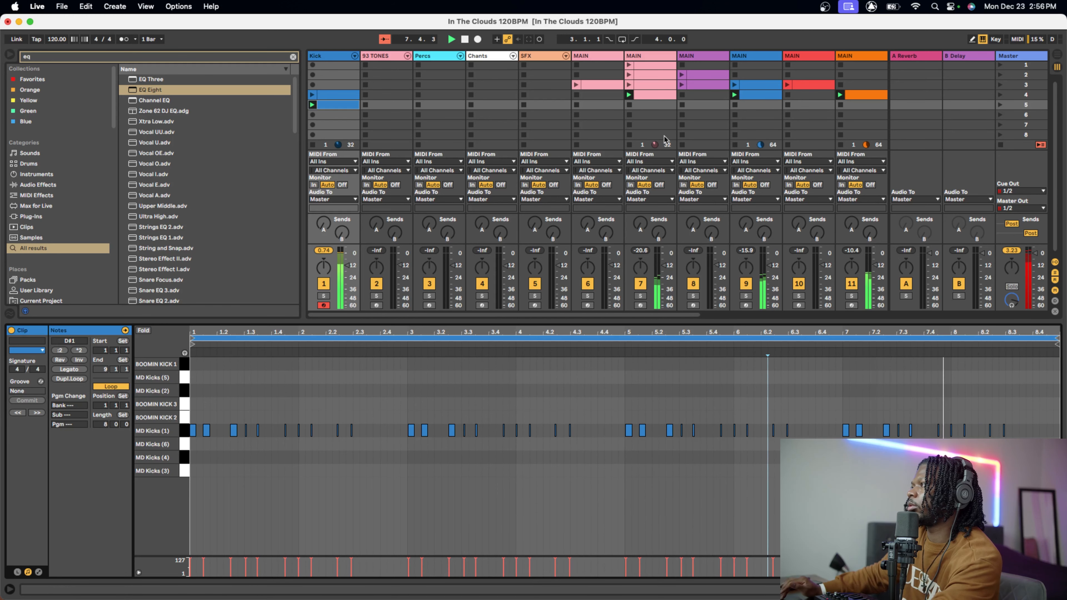
- Move the edited Kick clip from scene 5 into the scene 4 slot and replay the beat with the other tracks
{"action": "scroll", "coordinate": [664, 139], "scroll_direction": "right", "scroll_amount": 3}
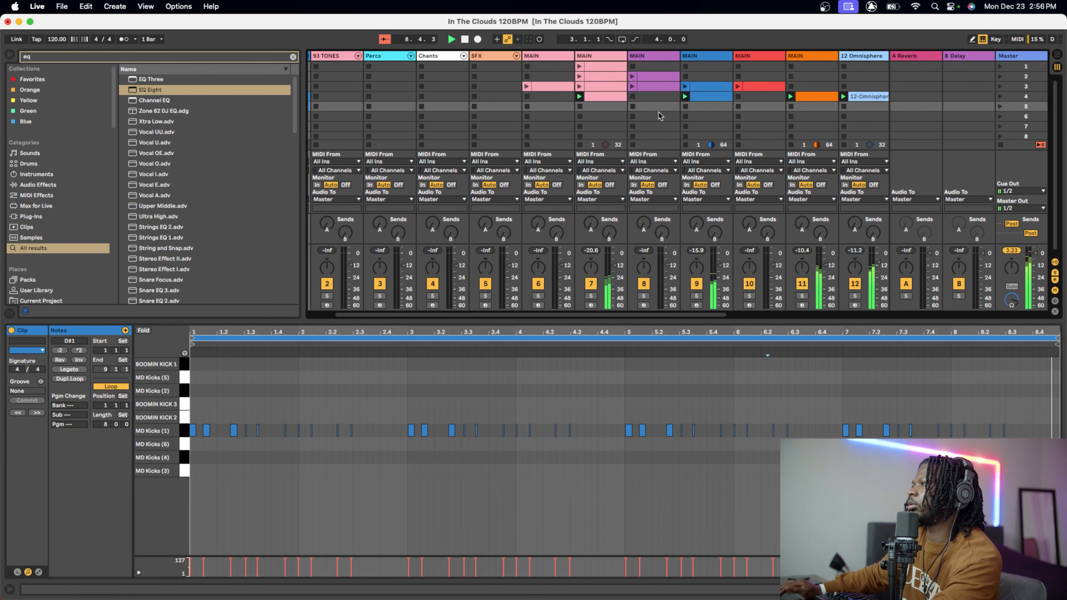
{"action": "scroll", "coordinate": [660, 116], "scroll_direction": "left", "scroll_amount": 3}
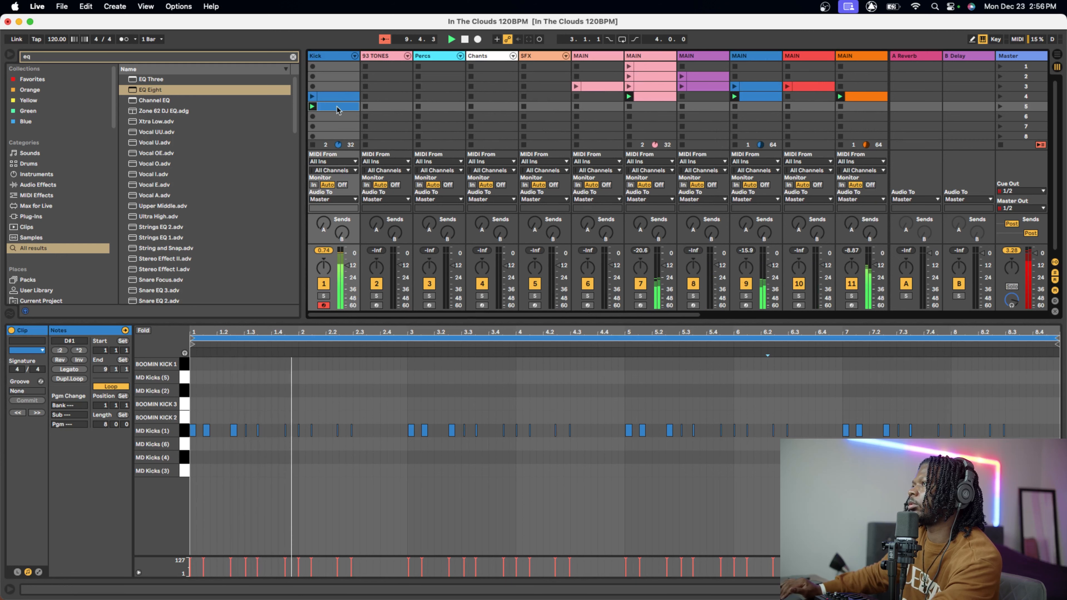
{"action": "scroll", "coordinate": [596, 115], "scroll_direction": "right", "scroll_amount": 3}
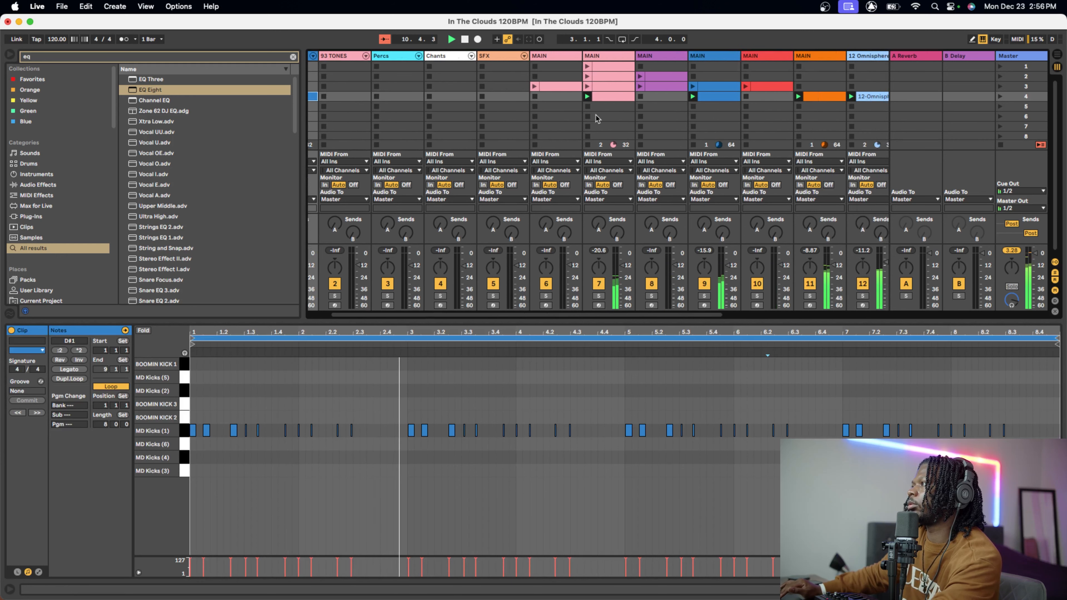
{"action": "scroll", "coordinate": [595, 115], "scroll_direction": "right", "scroll_amount": 2}
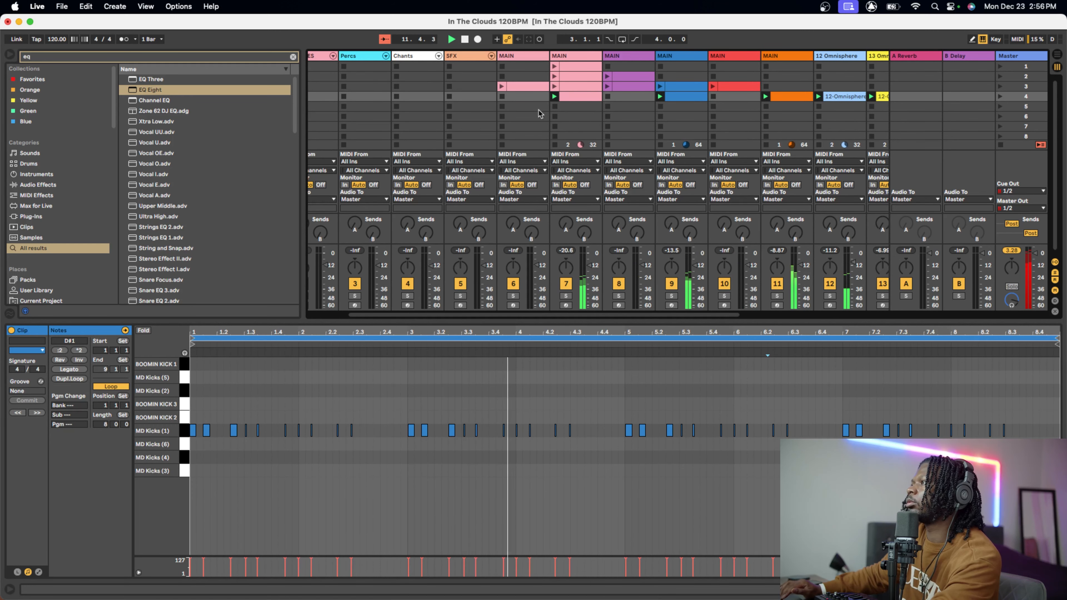
{"action": "key", "text": "space"}
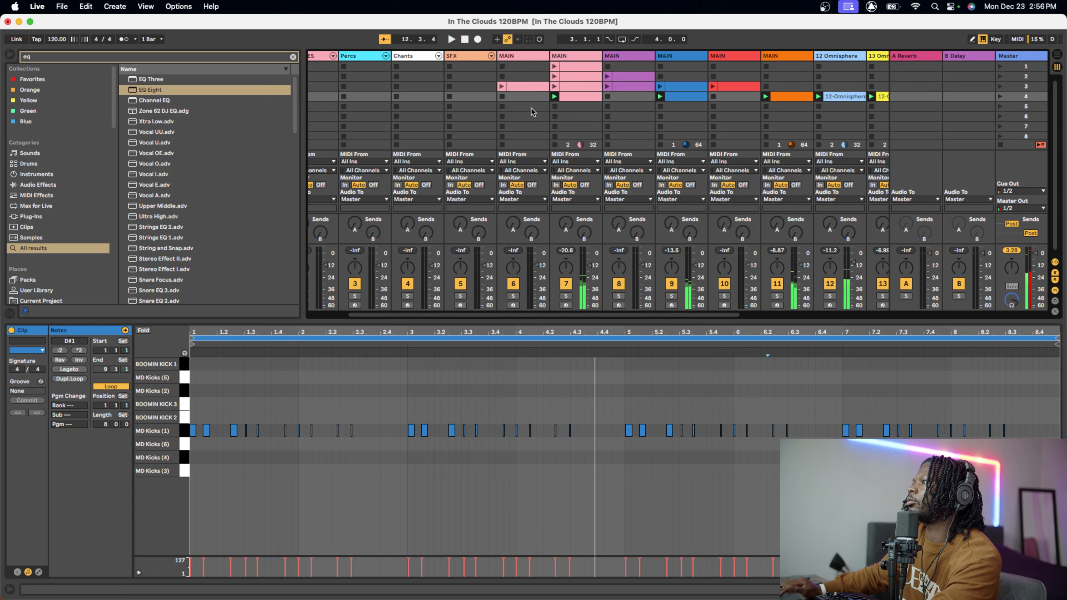
{"action": "key", "text": "space"}
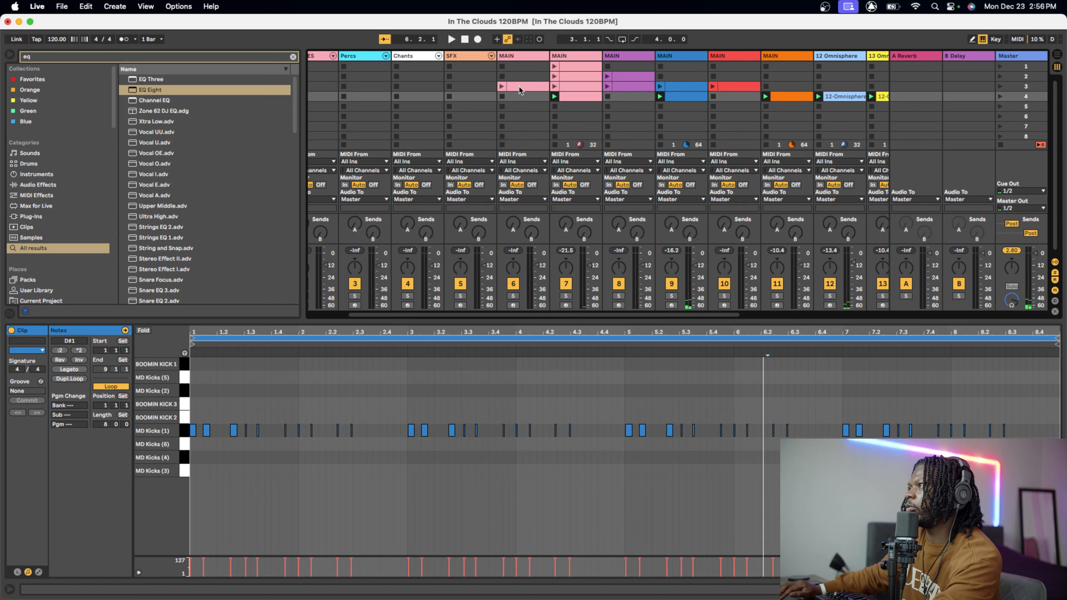
- Copy track 6's MAIN clip from scene 3 into scene 4, then launch scene 4 to hear all its layers together
{"action": "left_click_drag", "start_coordinate": [519, 86], "coordinate": [524, 96]}
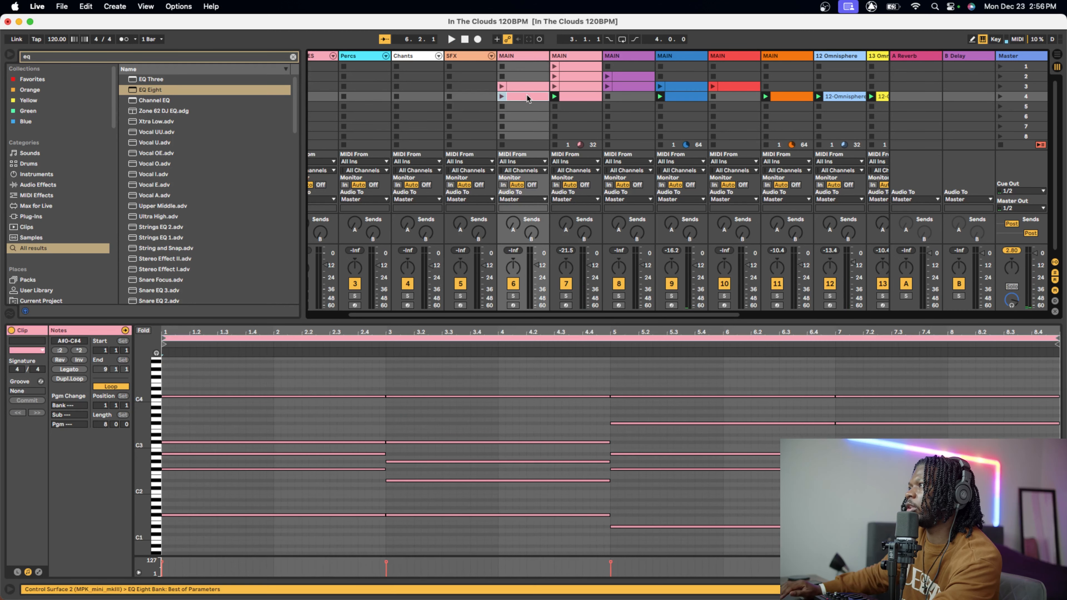
{"action": "left_click", "coordinate": [1000, 96]}
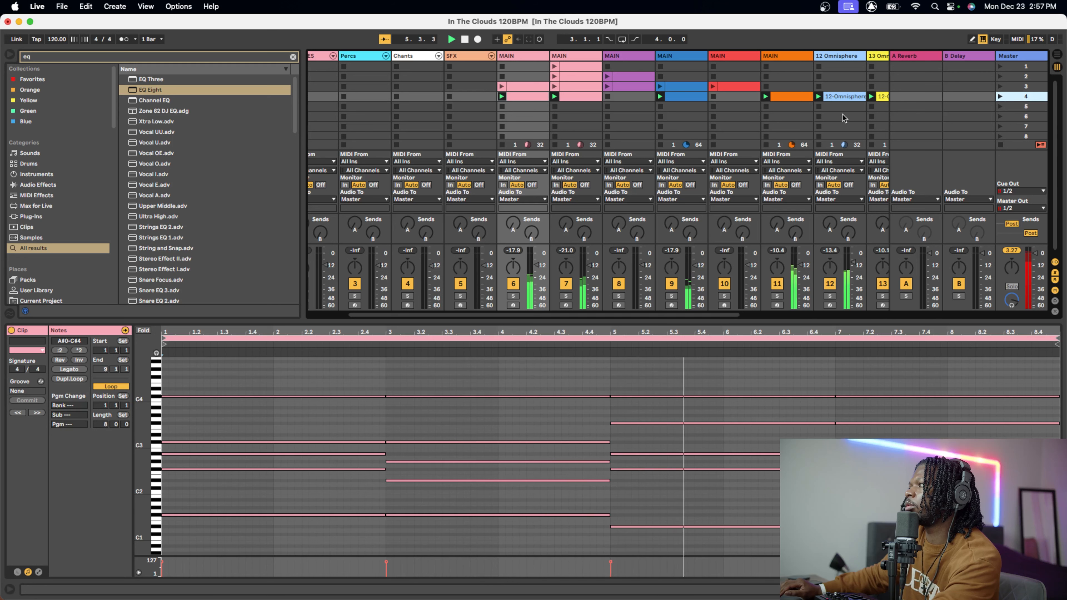
{"action": "scroll", "coordinate": [449, 97], "scroll_direction": "left", "scroll_amount": 3}
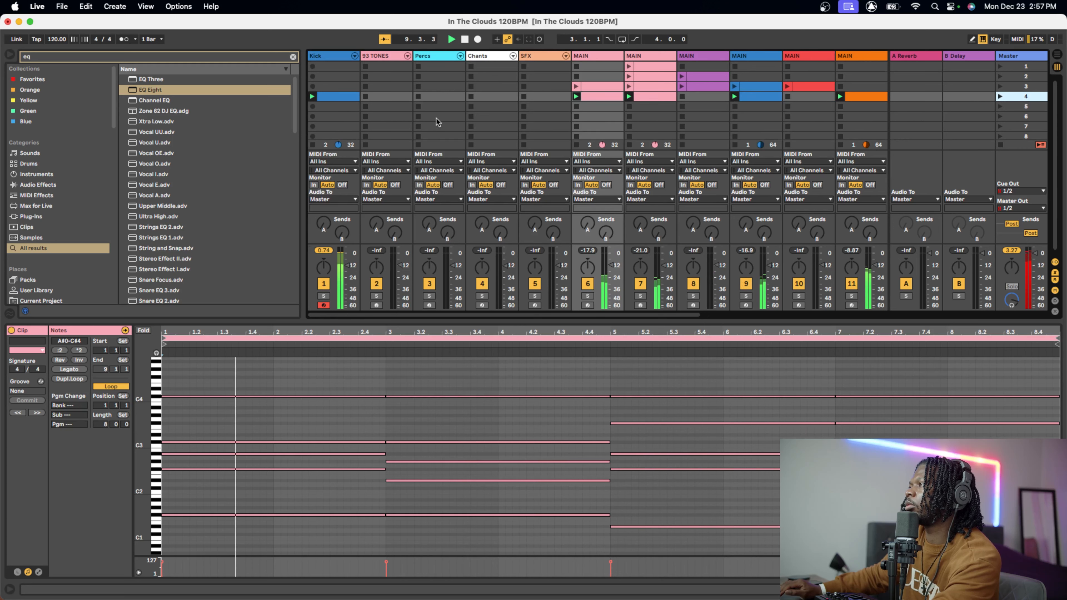
{"action": "left_click", "coordinate": [599, 108]}
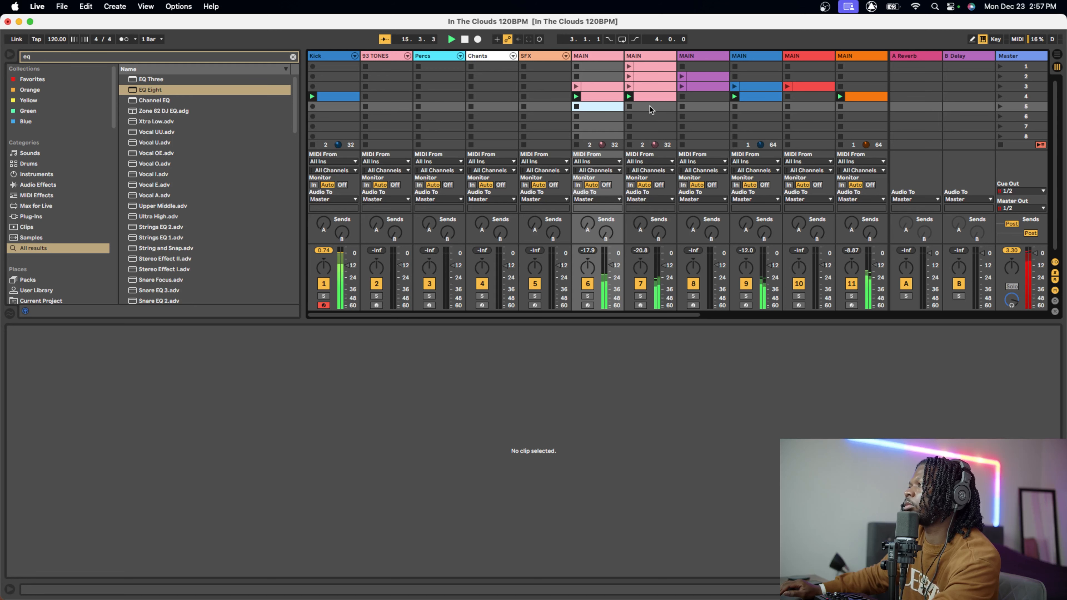
- Reset the song position to 1.1.1 and start recording scene 1 into the arrangement
{"action": "scroll", "coordinate": [649, 109], "scroll_direction": "right", "scroll_amount": 5}
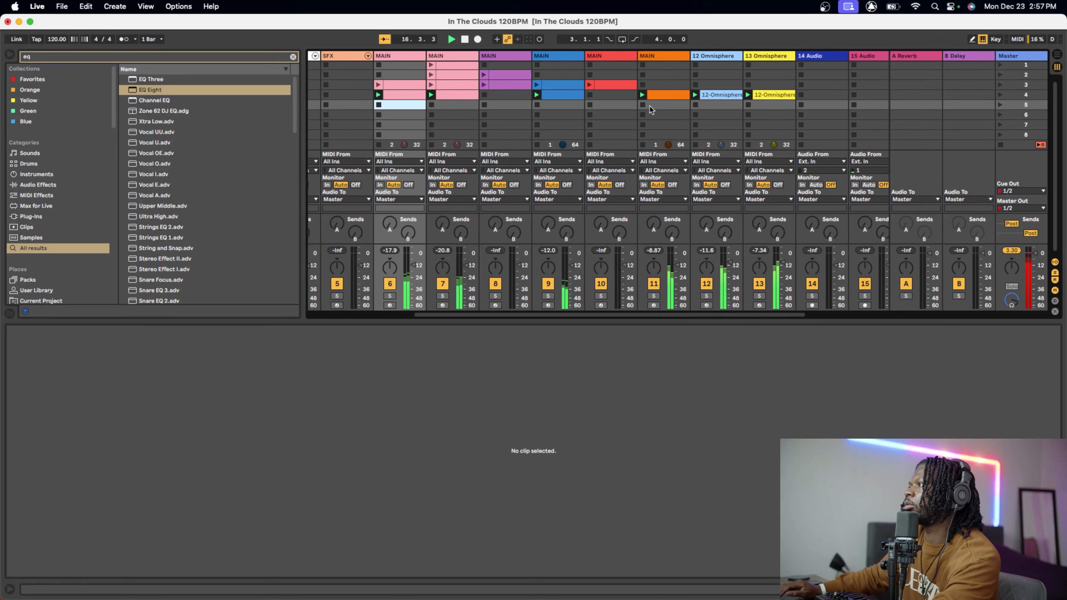
{"action": "scroll", "coordinate": [649, 109], "scroll_direction": "right", "scroll_amount": 2}
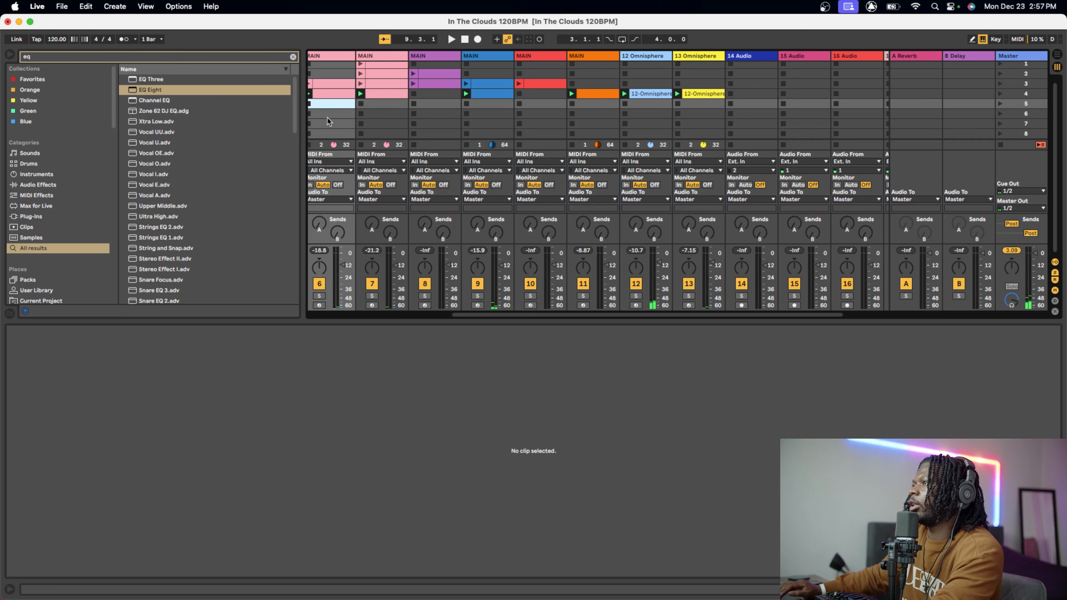
{"action": "scroll", "coordinate": [327, 119], "scroll_direction": "left", "scroll_amount": 5}
{"action": "scroll", "coordinate": [327, 121], "scroll_direction": "left", "scroll_amount": 4}
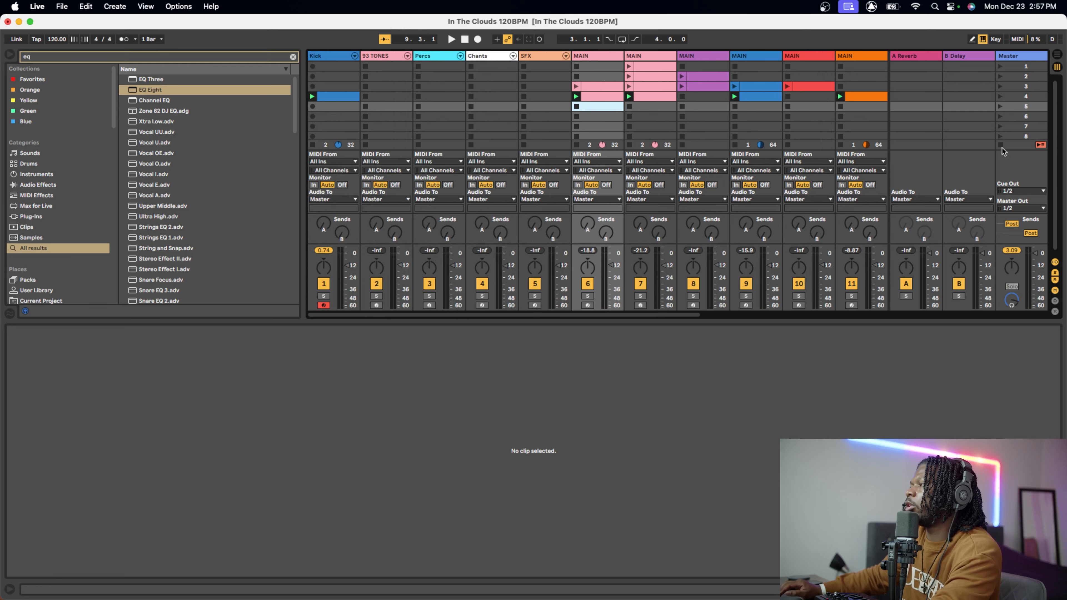
{"action": "key", "text": "Tab"}
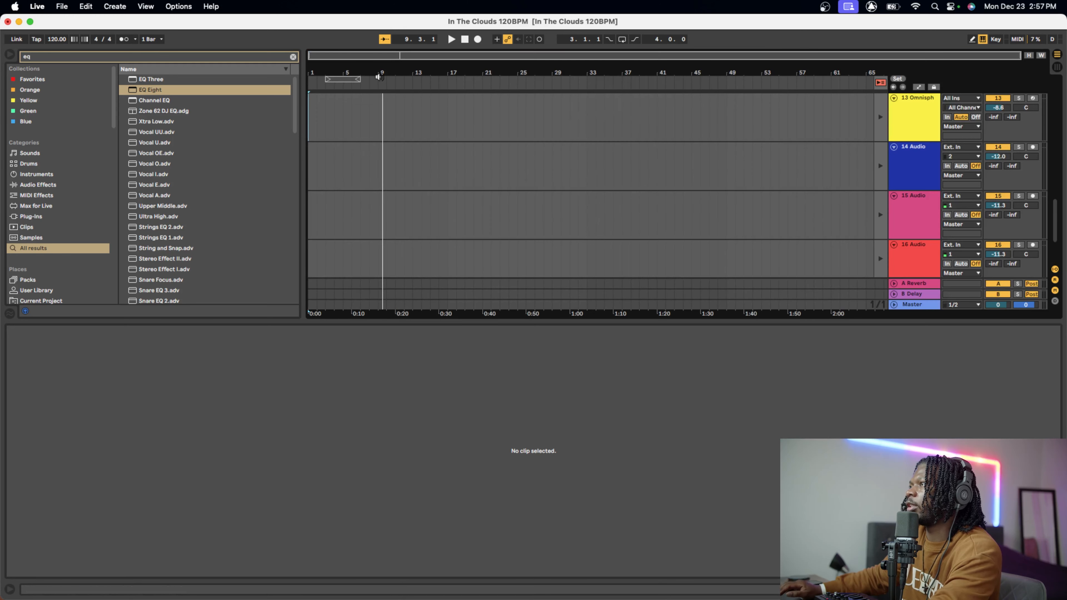
{"action": "left_click", "coordinate": [465, 39]}
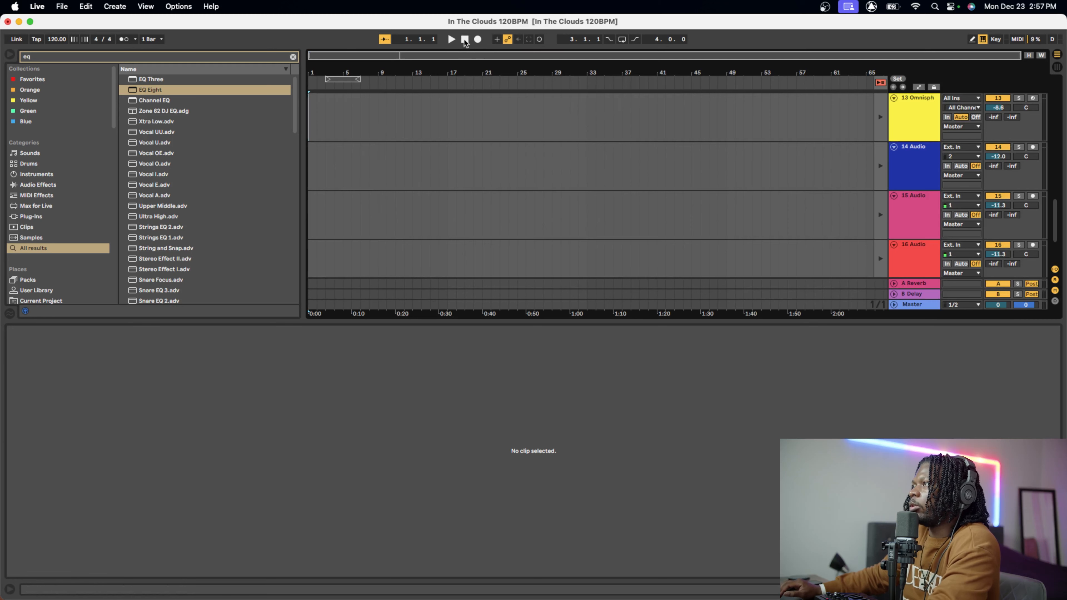
{"action": "key", "text": "Tab"}
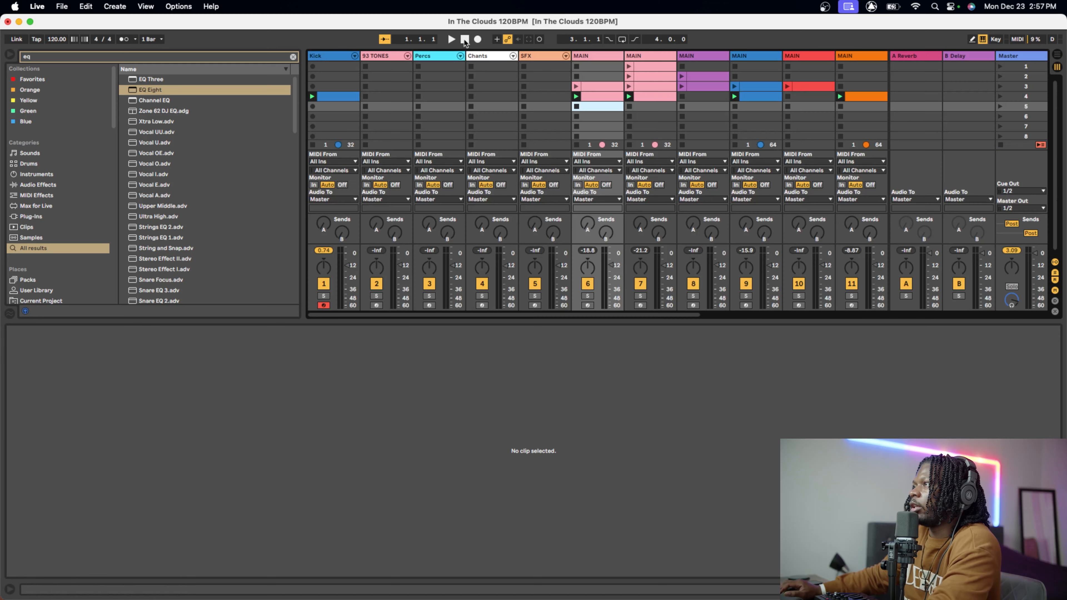
{"action": "left_click", "coordinate": [999, 66]}
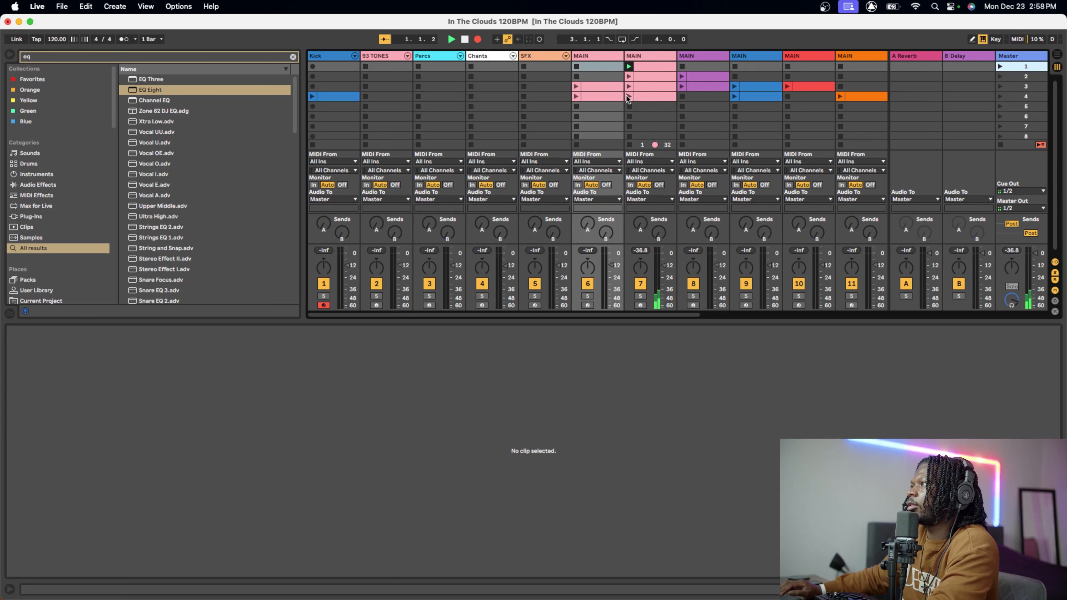
- Show the arrangement at full height with the clip detail area hidden, and check the tracks while scene 1 records
{"action": "key", "text": "Tab"}
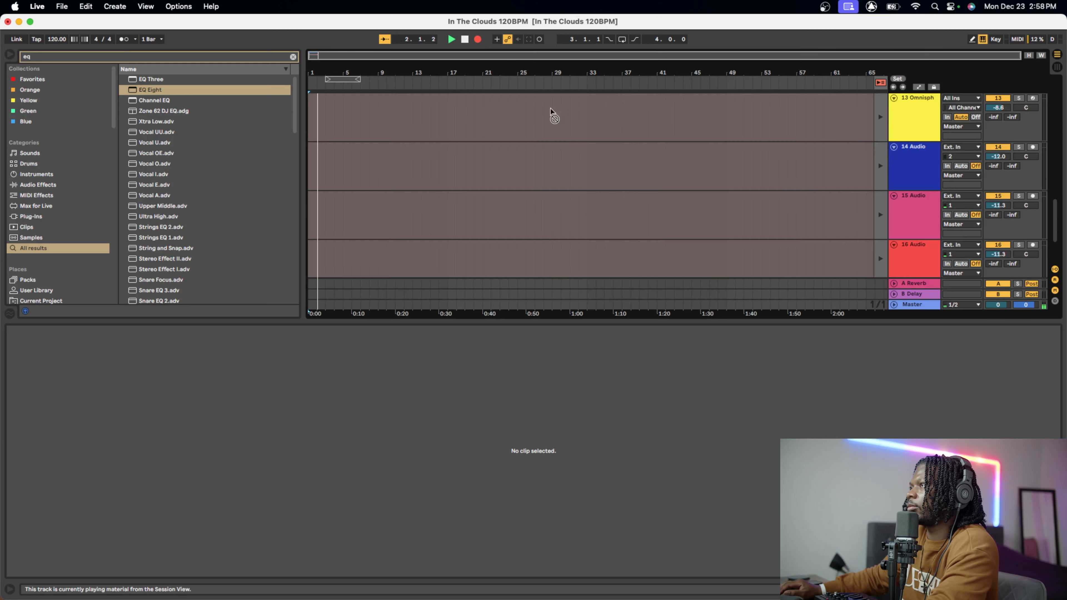
{"action": "scroll", "coordinate": [416, 124], "scroll_direction": "up", "scroll_amount": 1}
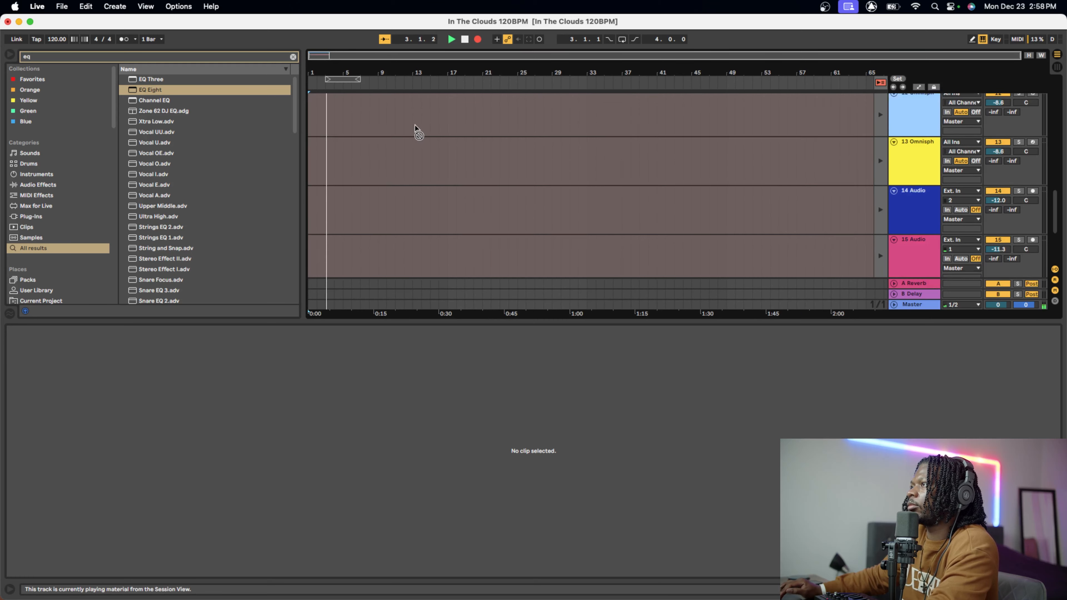
{"action": "scroll", "coordinate": [416, 130], "scroll_direction": "up", "scroll_amount": 8}
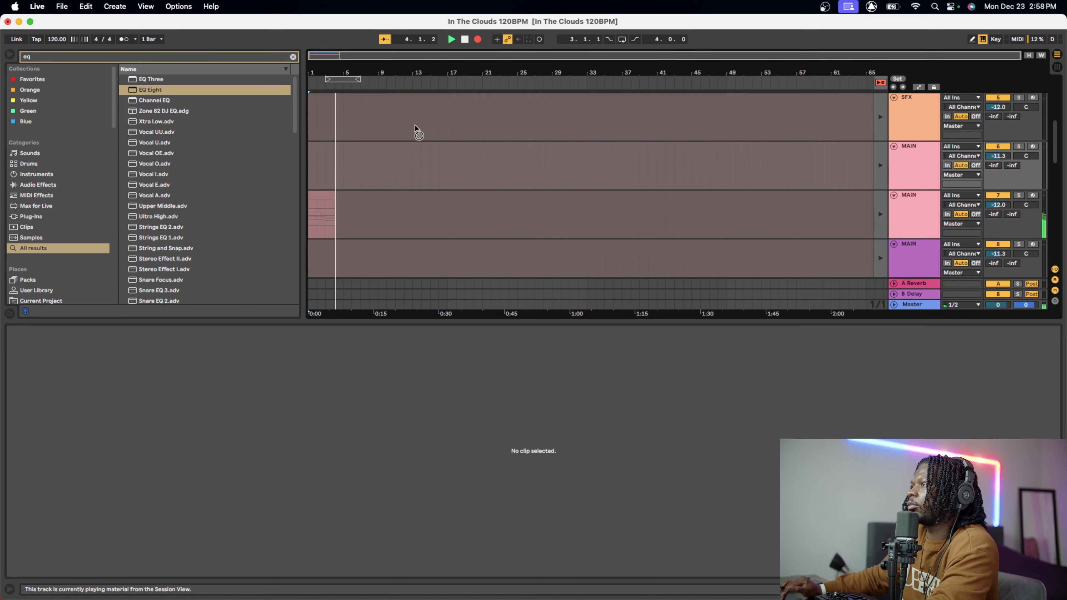
{"action": "scroll", "coordinate": [415, 131], "scroll_direction": "down", "scroll_amount": 1}
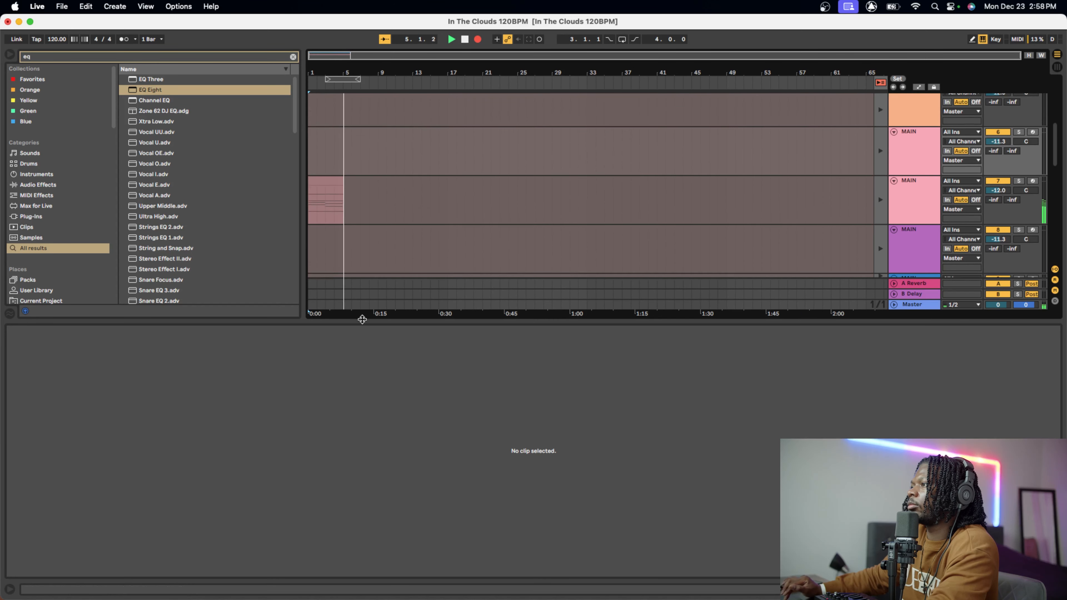
{"action": "double_click", "coordinate": [362, 320]}
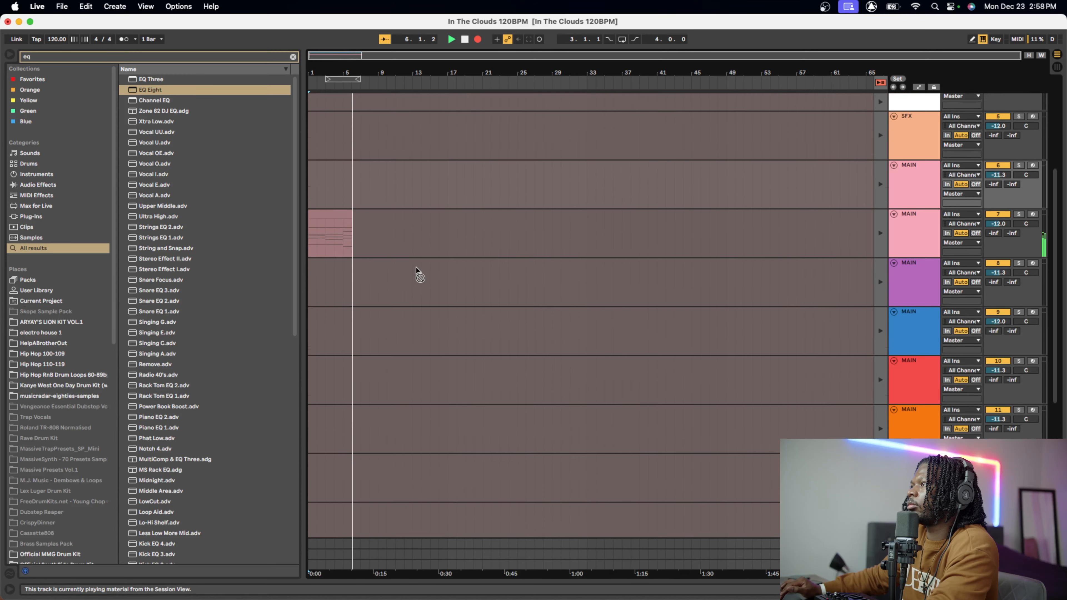
{"action": "scroll", "coordinate": [416, 267], "scroll_direction": "up", "scroll_amount": 1}
{"action": "scroll", "coordinate": [416, 267], "scroll_direction": "down", "scroll_amount": 1}
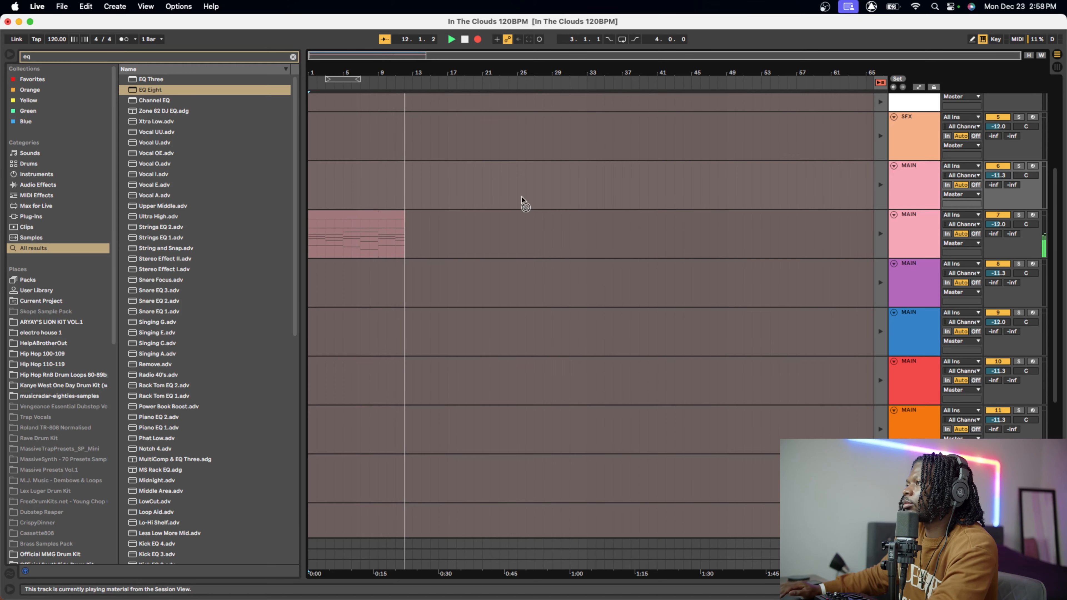
{"action": "scroll", "coordinate": [522, 201], "scroll_direction": "up", "scroll_amount": 8}
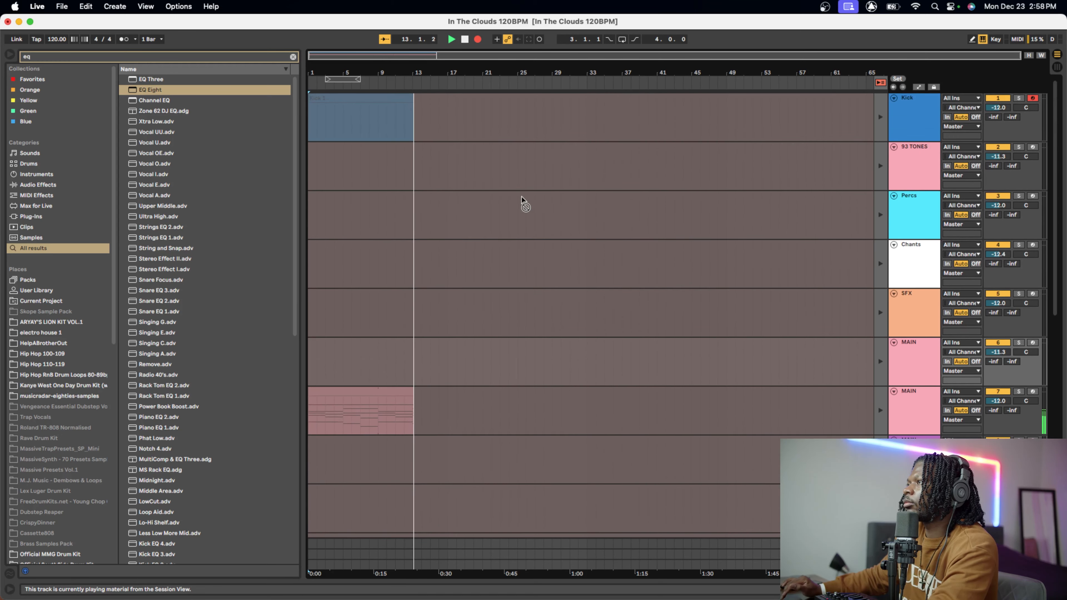
{"action": "scroll", "coordinate": [522, 201], "scroll_direction": "down", "scroll_amount": 5}
- Record scene 2 into the arrangement from bar 17 and scene 3 from bar 25
{"action": "key", "text": "Tab"}
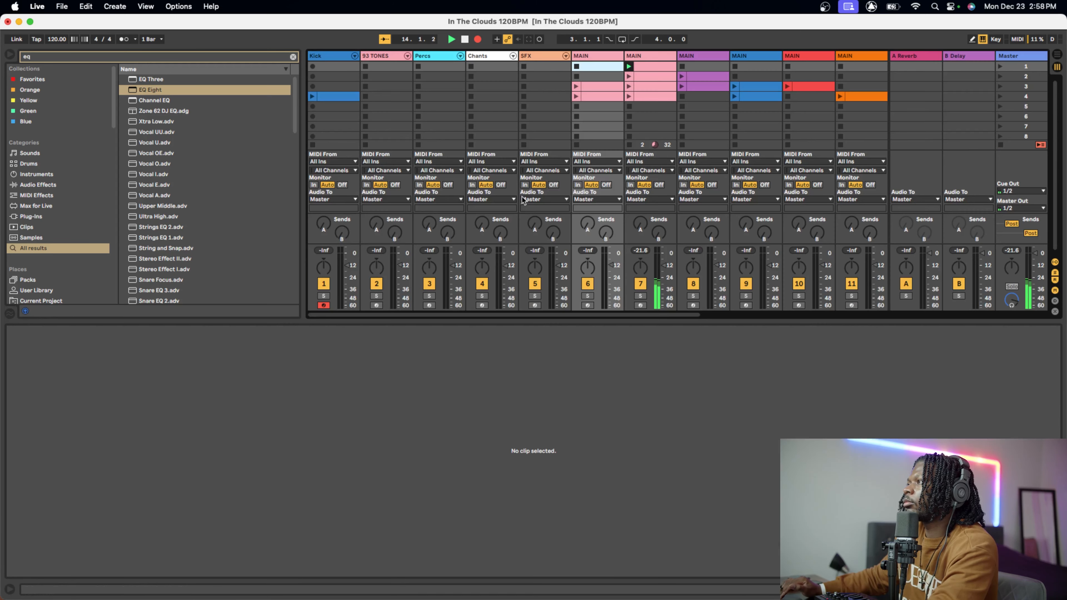
{"action": "left_click", "coordinate": [1001, 77]}
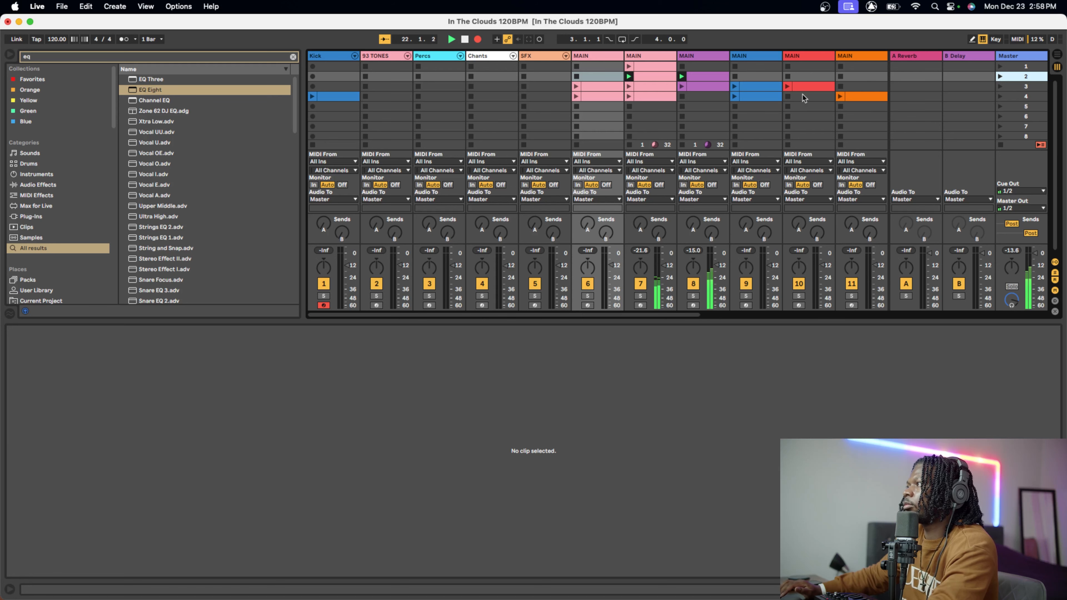
{"action": "key", "text": "Tab"}
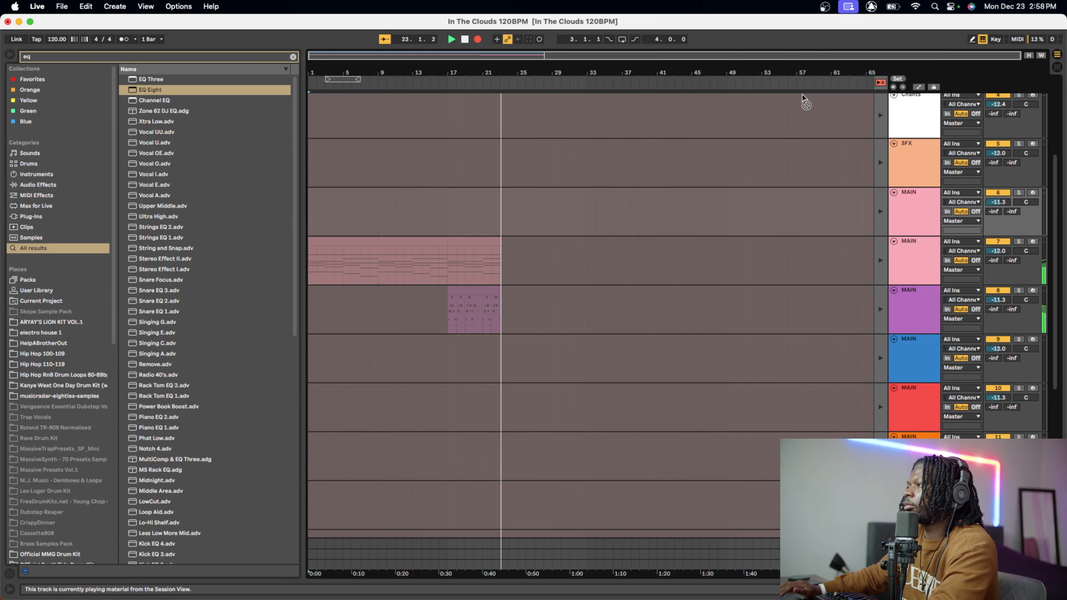
{"action": "key", "text": "Tab"}
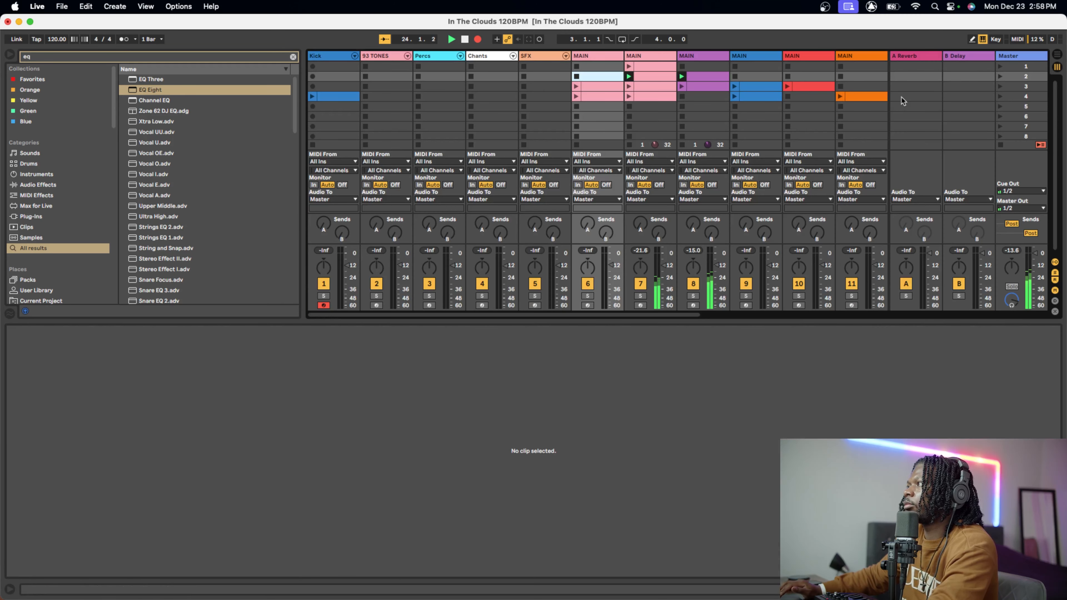
{"action": "left_click", "coordinate": [999, 87]}
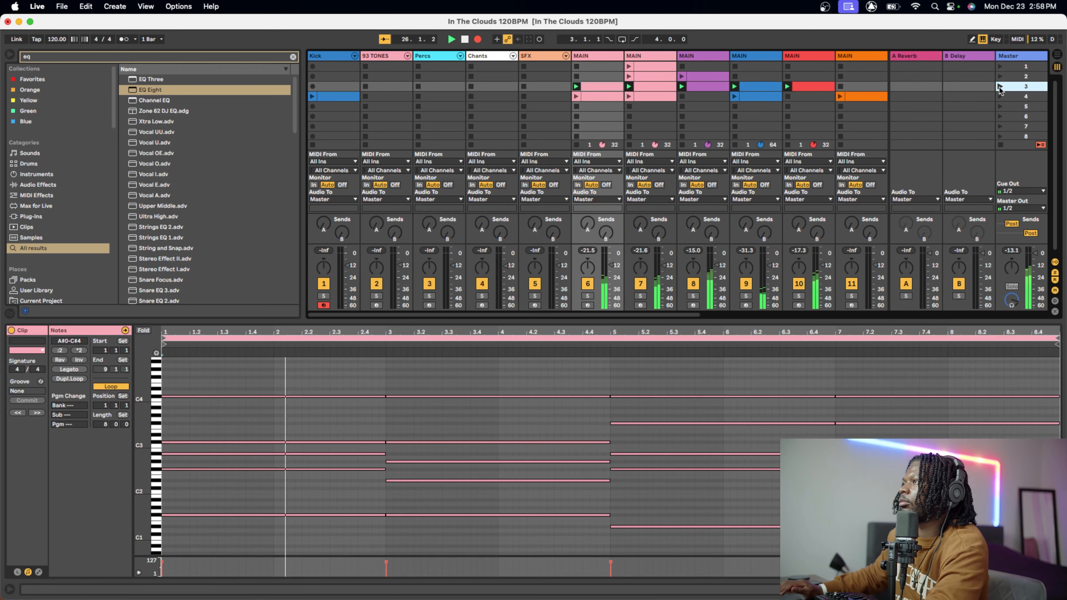
- Move the Kick clip from scene 4 to scene 5, copy the MAIN clips of tracks 6, 7 and 9 there, and launch scene 4 at bar 33
{"action": "left_click_drag", "start_coordinate": [332, 96], "coordinate": [340, 108]}
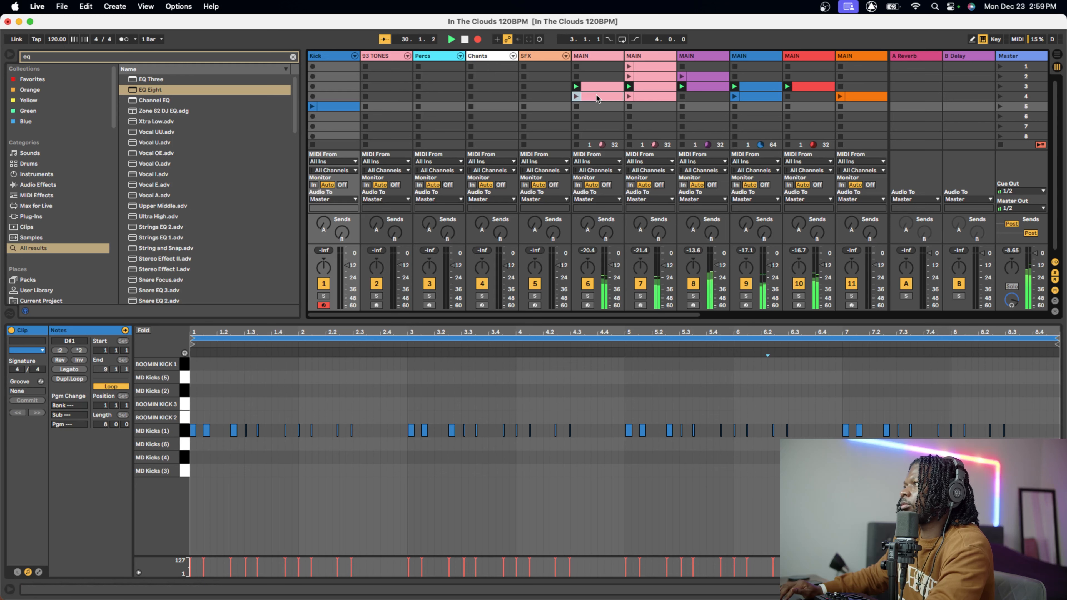
{"action": "left_click_drag", "start_coordinate": [595, 98], "coordinate": [648, 110]}
{"action": "left_click_drag", "start_coordinate": [740, 102], "coordinate": [750, 109]}
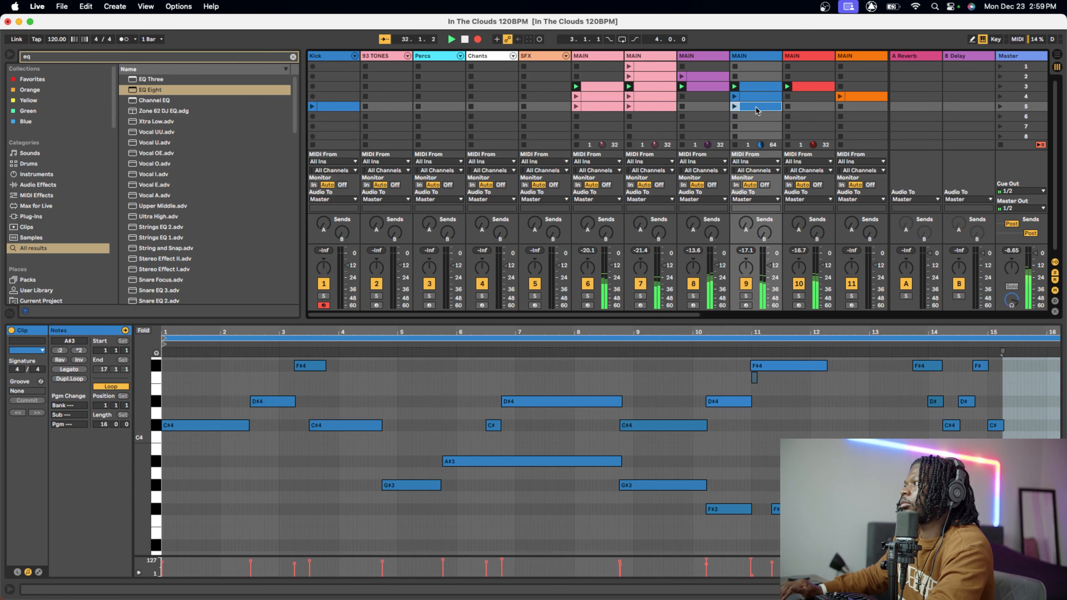
{"action": "left_click", "coordinate": [1000, 96]}
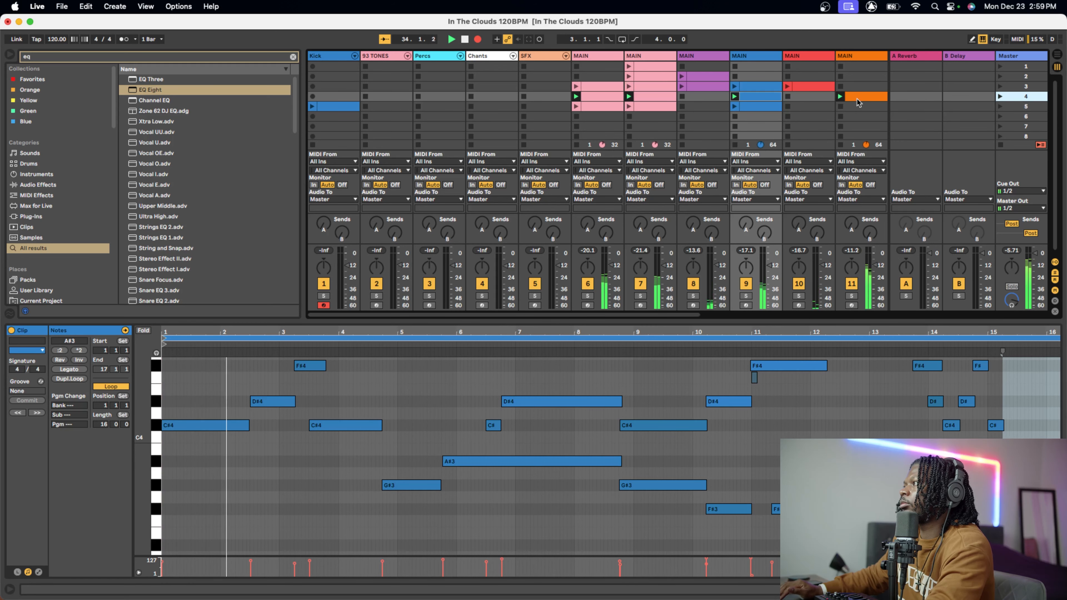
- Copy track 11's MAIN clip and both Omnisphere clips from scene 4 into scene 5 while scene 4 records
{"action": "left_click_drag", "start_coordinate": [858, 102], "coordinate": [863, 108]}
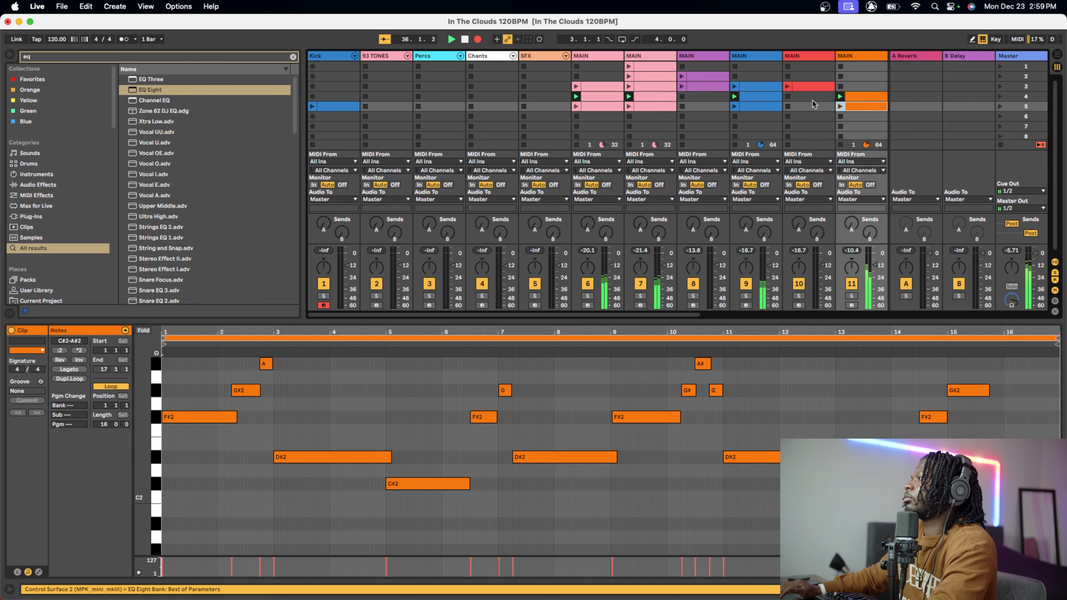
{"action": "scroll", "coordinate": [813, 104], "scroll_direction": "right", "scroll_amount": 5}
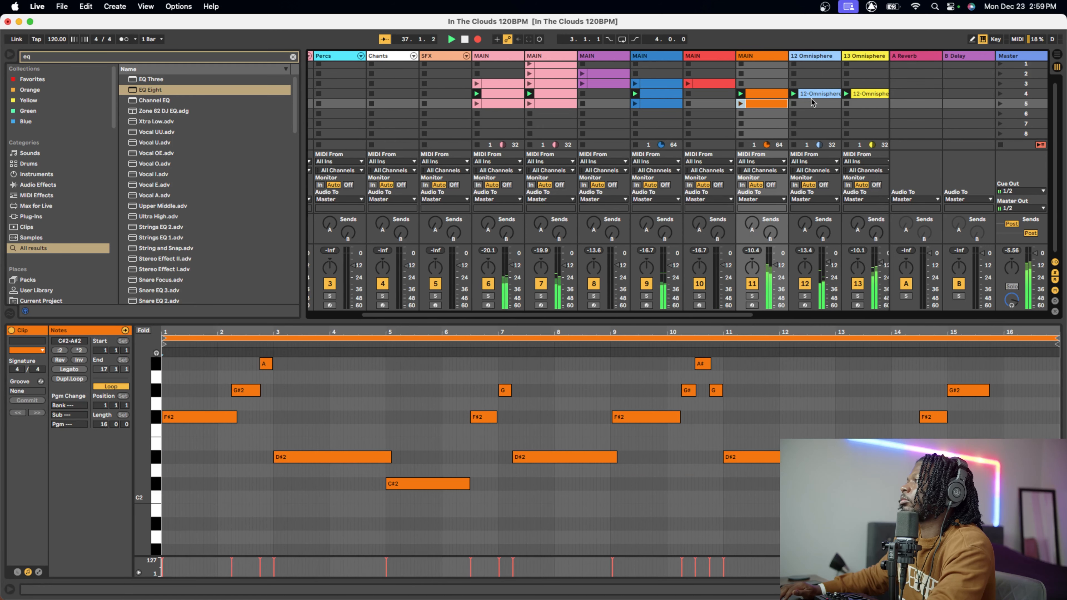
{"action": "scroll", "coordinate": [812, 103], "scroll_direction": "right", "scroll_amount": 3}
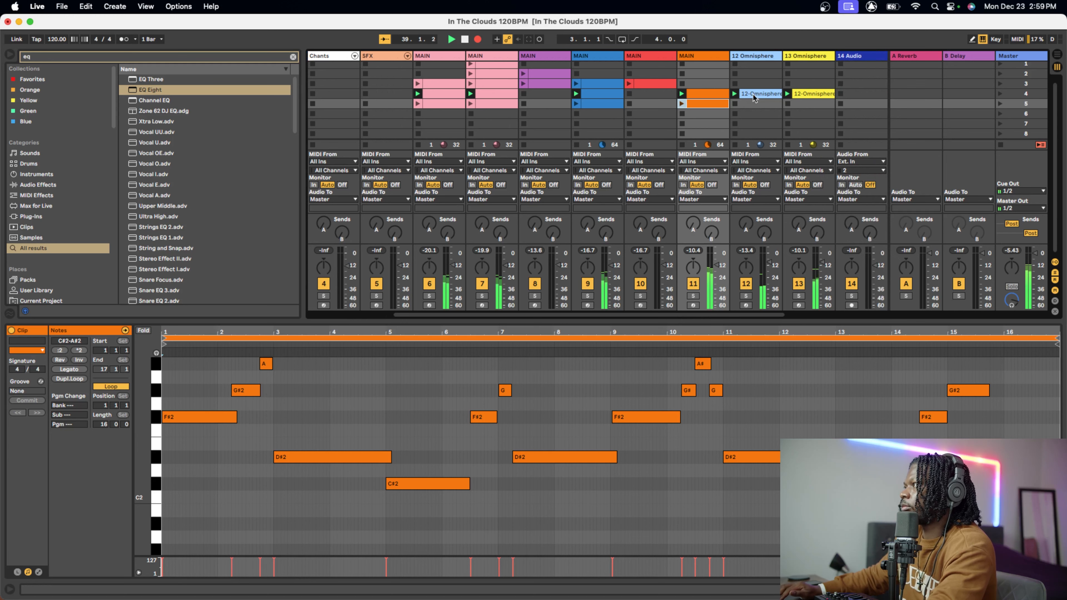
{"action": "left_click_drag", "start_coordinate": [754, 94], "coordinate": [810, 103]}
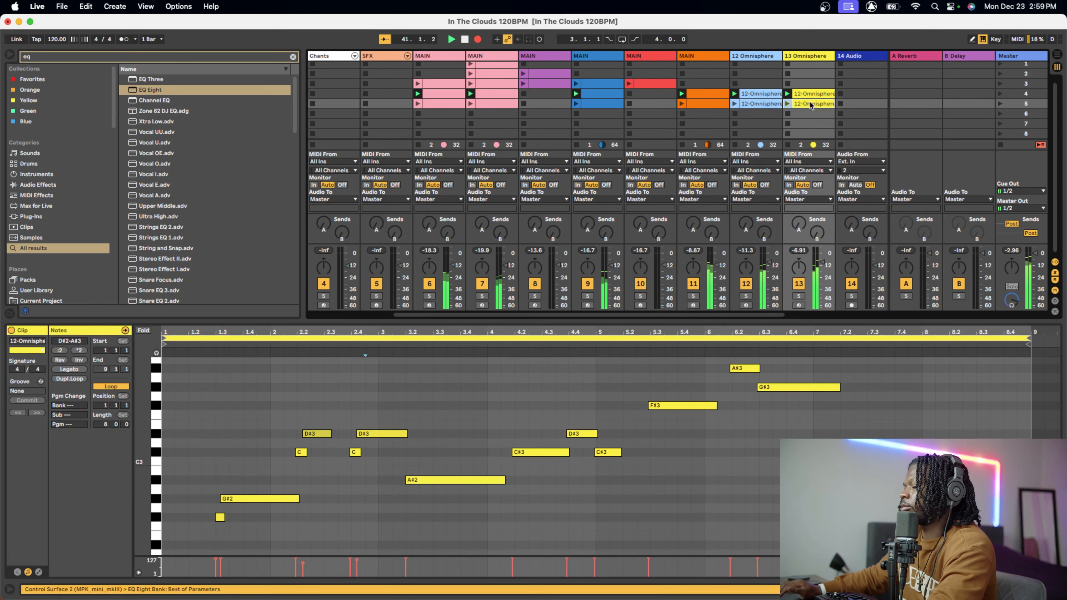
- Check the recorded clips in the arrangement, and launch scene 5 to record it from bar 49
{"action": "key", "text": "Tab"}
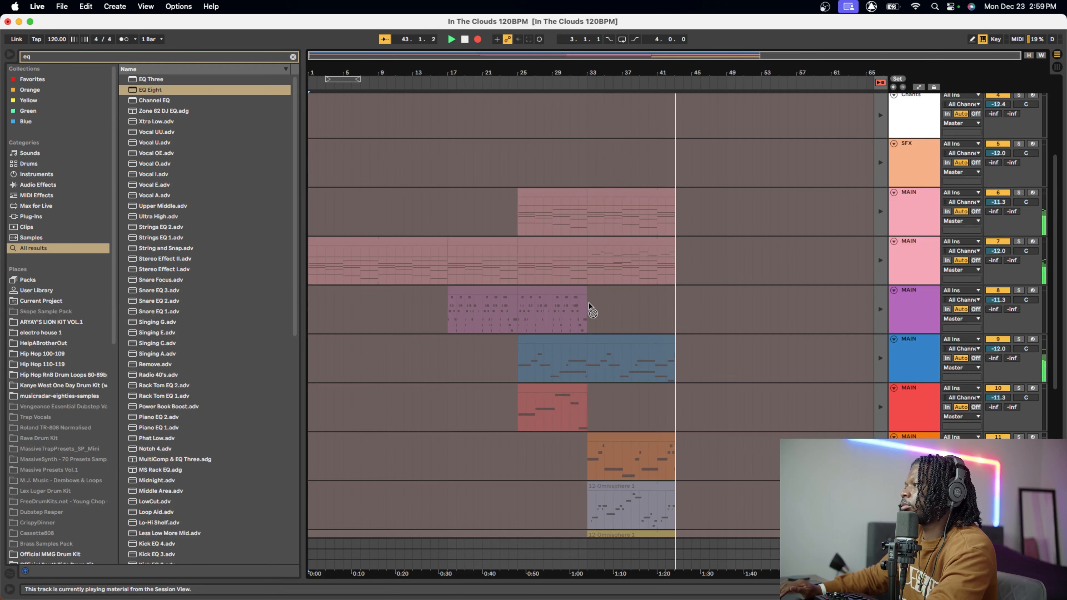
{"action": "scroll", "coordinate": [572, 335], "scroll_direction": "down", "scroll_amount": 6}
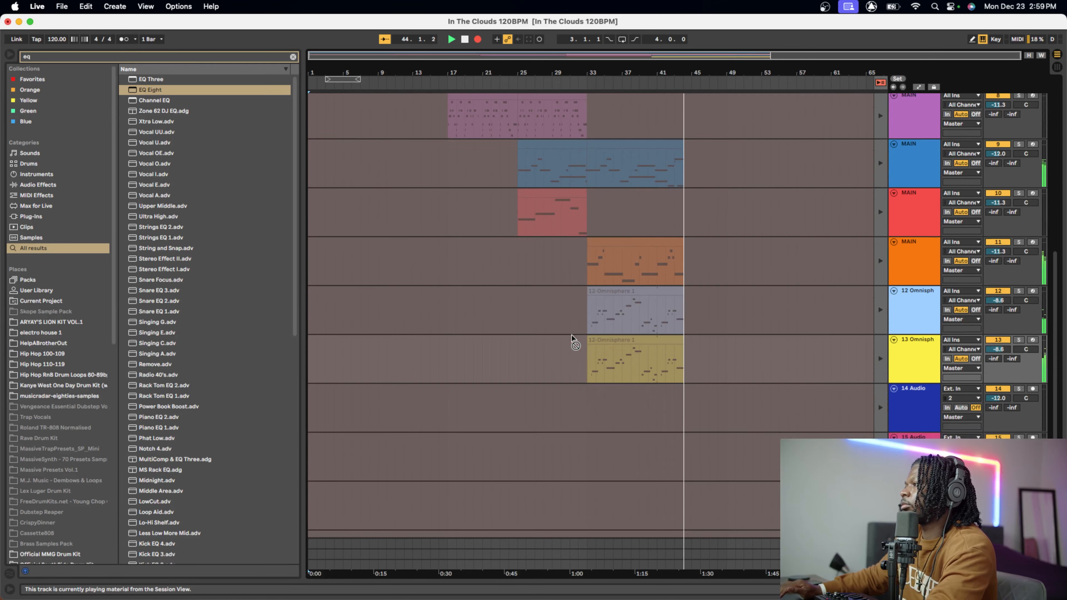
{"action": "scroll", "coordinate": [572, 335], "scroll_direction": "up", "scroll_amount": 3}
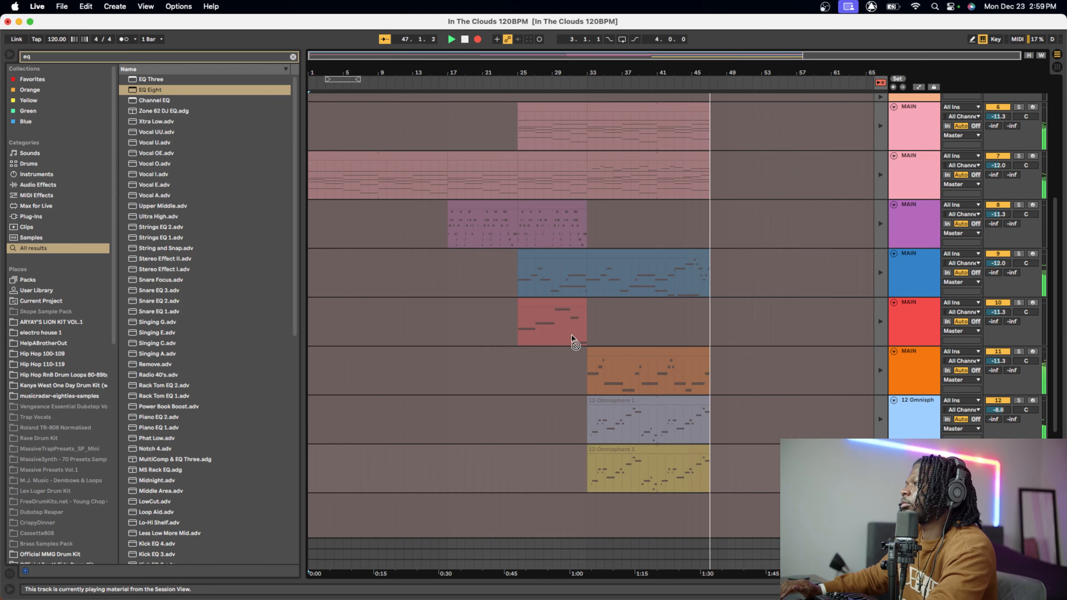
{"action": "key", "text": "Tab"}
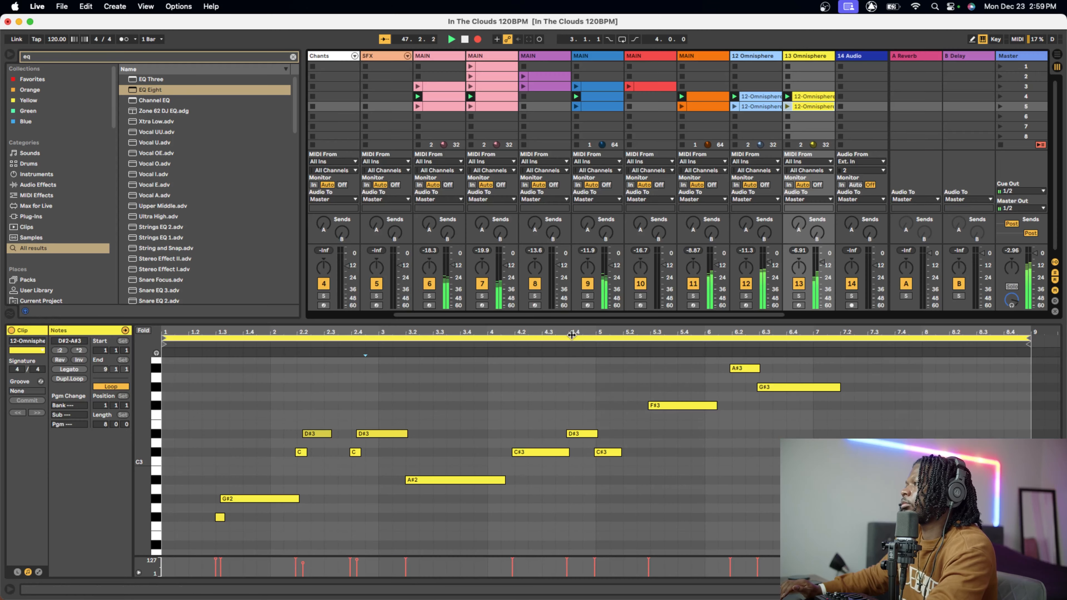
{"action": "left_click", "coordinate": [1000, 107]}
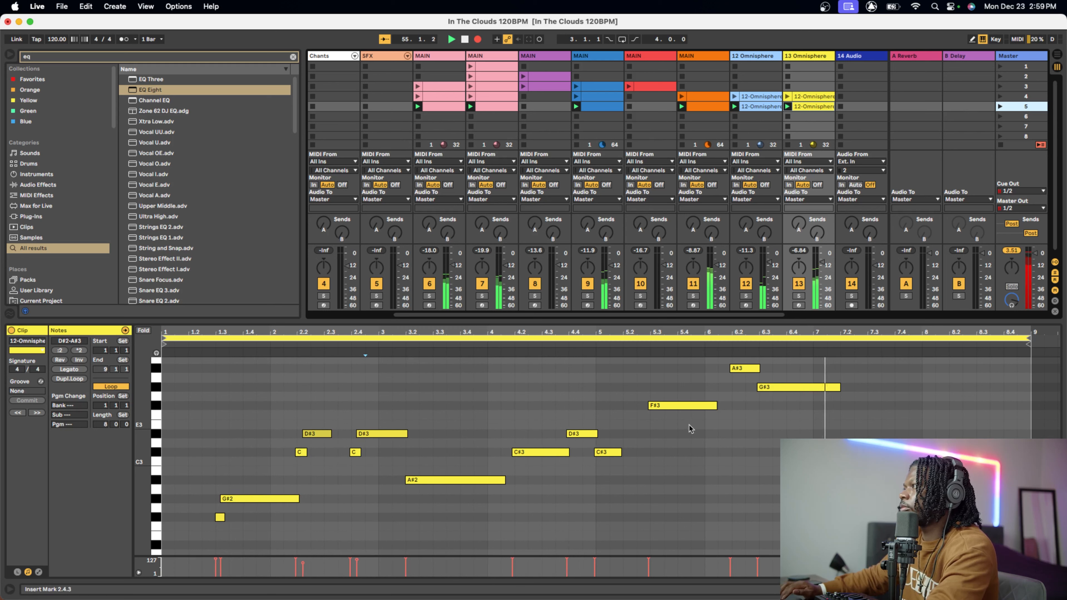
- Stop the recording in the arrangement at bar 65 and switch all tracks back to arrangement playback
{"action": "key", "text": "Tab"}
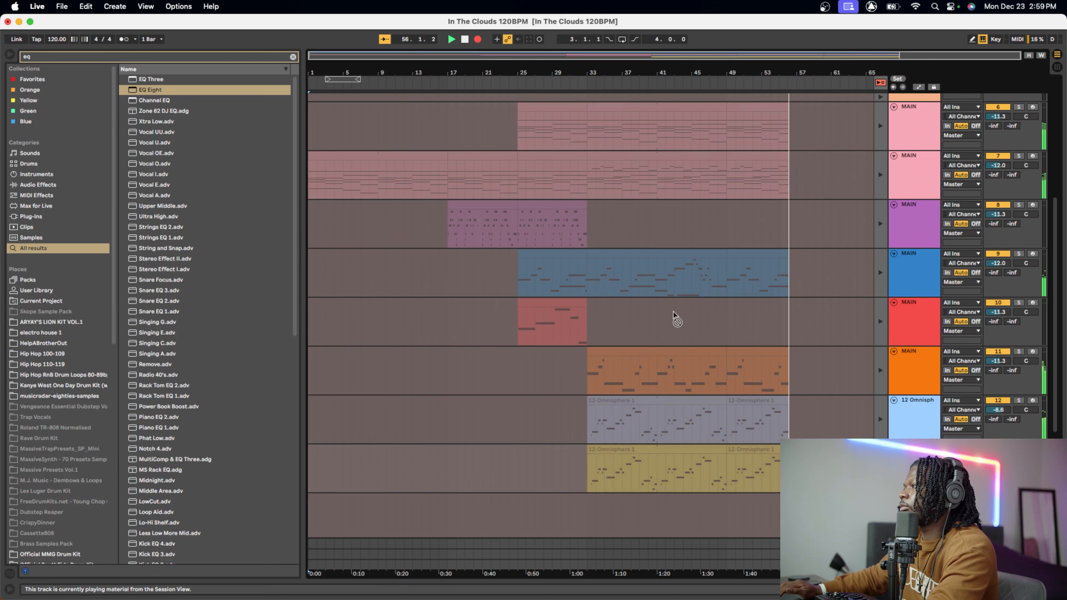
{"action": "scroll", "coordinate": [673, 316], "scroll_direction": "down", "scroll_amount": 2}
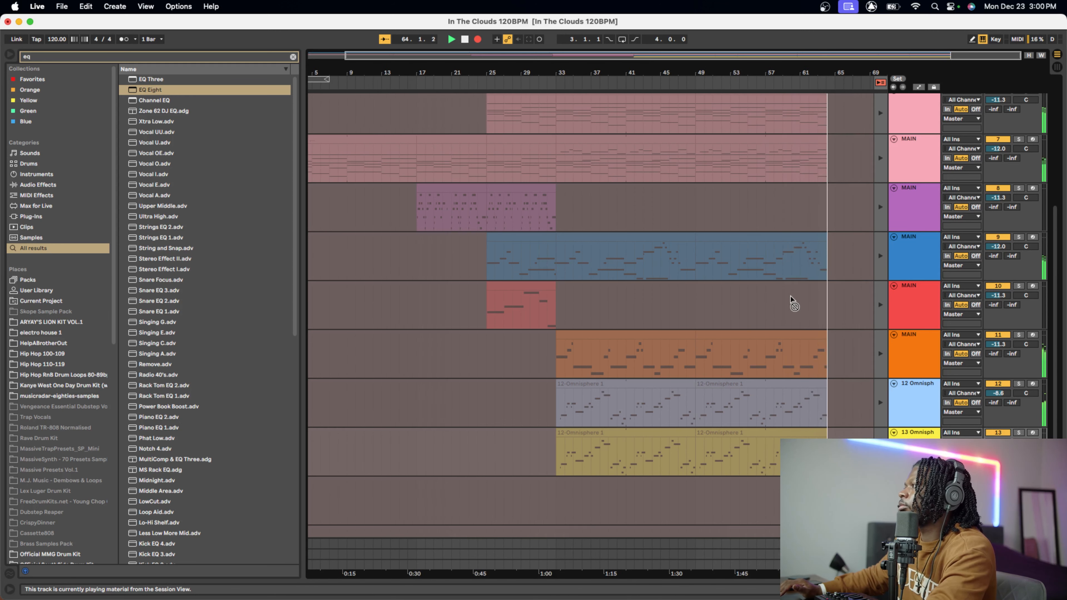
{"action": "key", "text": "space"}
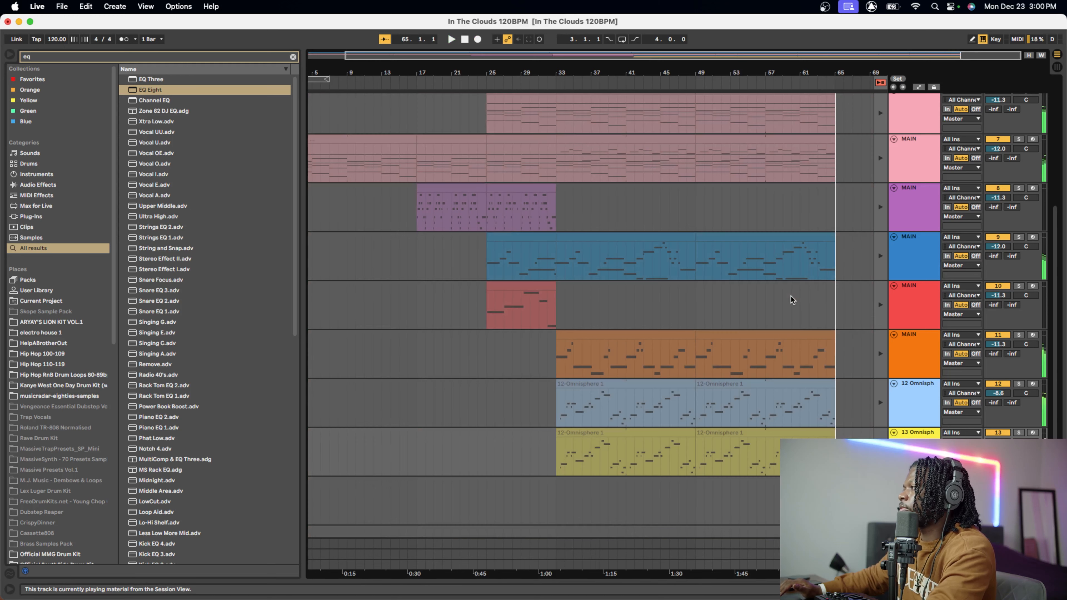
{"action": "left_click", "coordinate": [879, 83]}
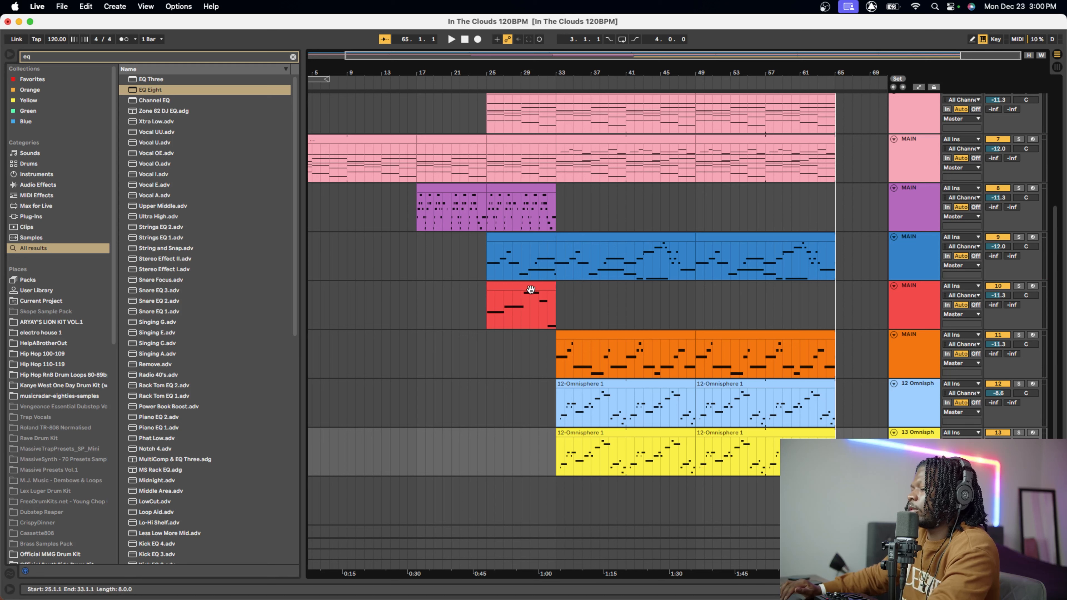
- Copy track 10's MAIN clip to fill bars 49 to 65, and start arrangement playback from bar 48
{"action": "left_click_drag", "start_coordinate": [523, 290], "coordinate": [835, 290]}
{"action": "left_click", "coordinate": [689, 310]}
{"action": "key", "text": "space"}
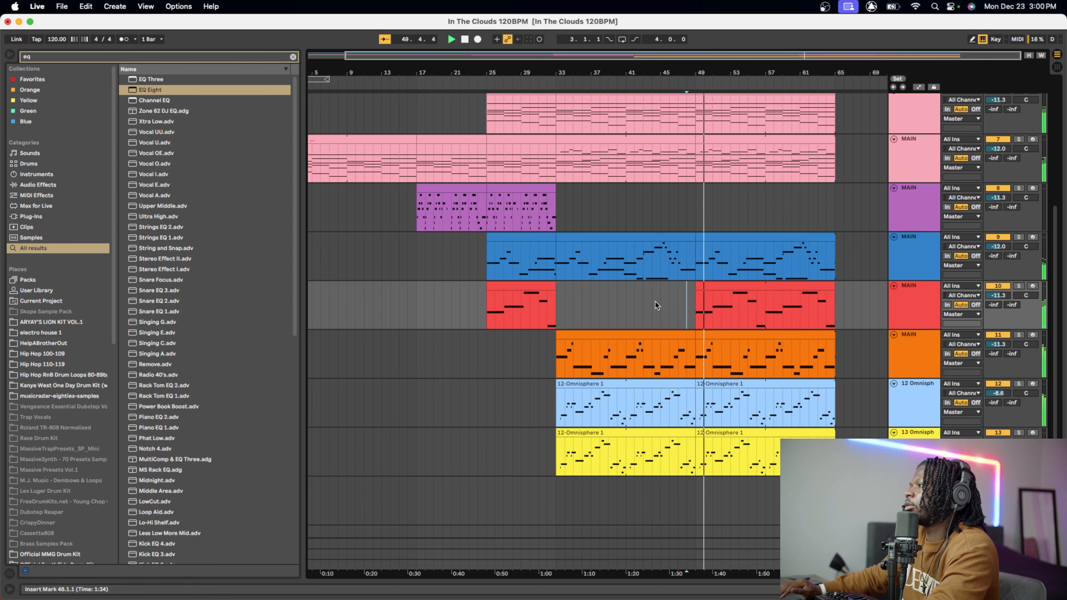
- Listen to the arrangement from bar 48 while examining the clips on all instrument tracks
{"action": "scroll", "coordinate": [654, 300], "scroll_direction": "up", "scroll_amount": 5}
{"action": "scroll", "coordinate": [656, 305], "scroll_direction": "down", "scroll_amount": 6}
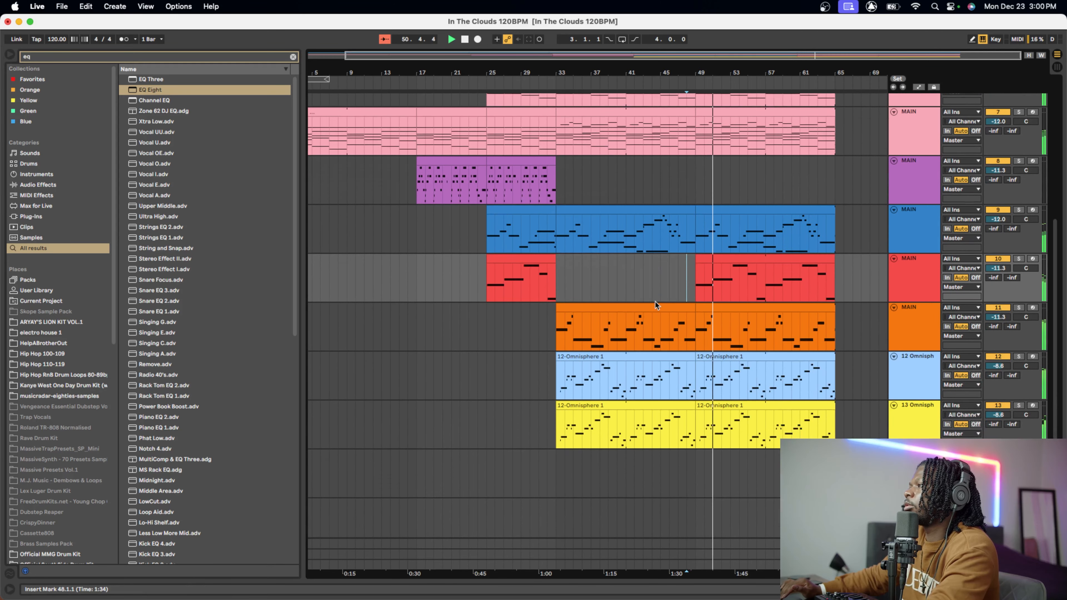
{"action": "scroll", "coordinate": [657, 305], "scroll_direction": "up", "scroll_amount": 1}
{"action": "scroll", "coordinate": [654, 300], "scroll_direction": "up", "scroll_amount": 2}
{"action": "scroll", "coordinate": [654, 300], "scroll_direction": "left", "scroll_amount": 2}
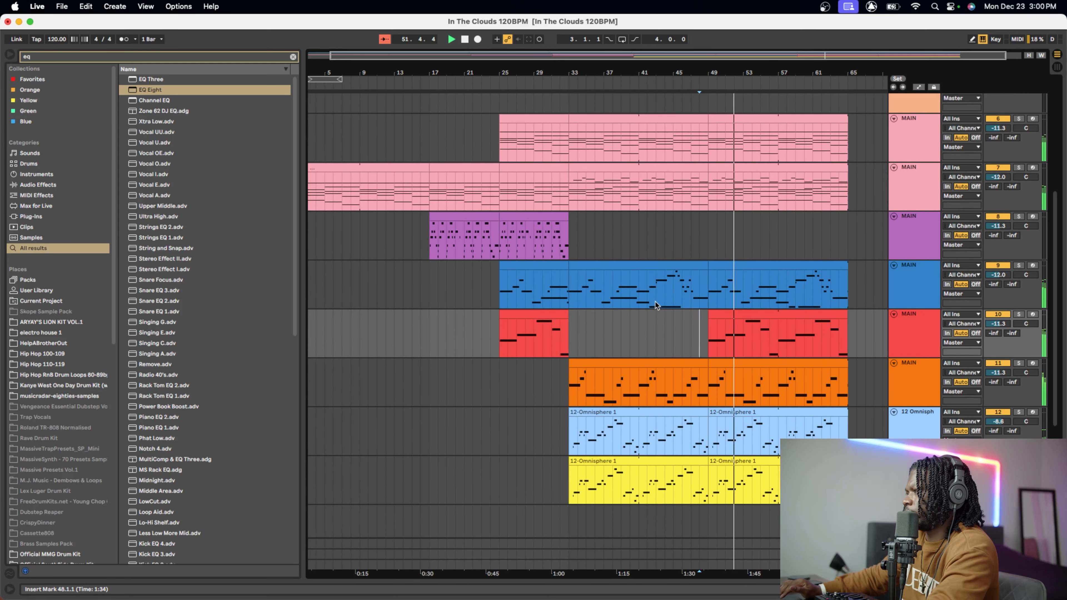
{"action": "scroll", "coordinate": [654, 300], "scroll_direction": "up", "scroll_amount": 1}
{"action": "scroll", "coordinate": [654, 300], "scroll_direction": "left", "scroll_amount": 1}
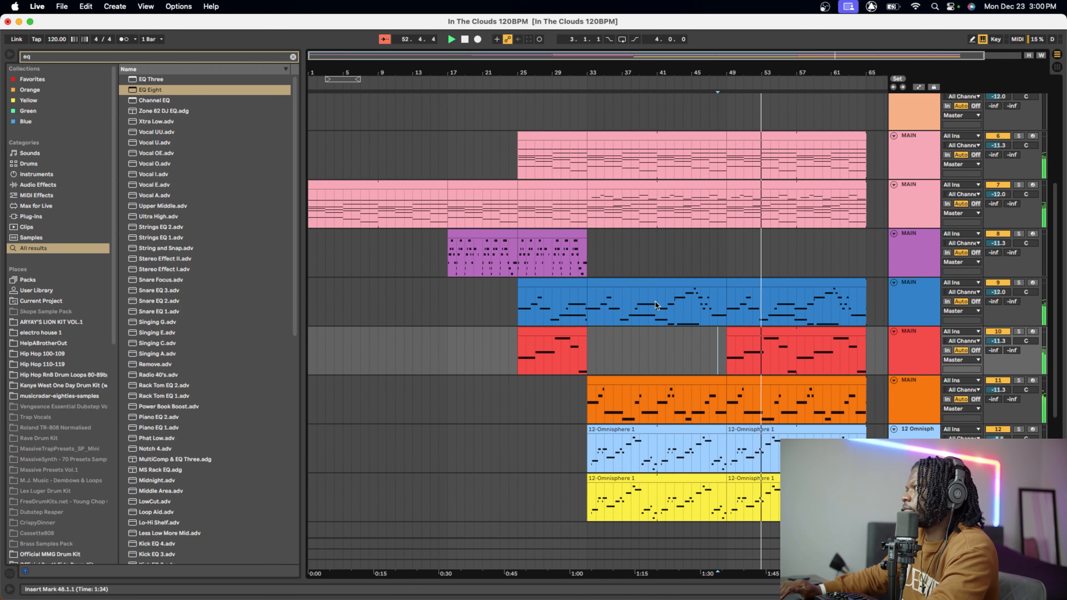
{"action": "scroll", "coordinate": [654, 300], "scroll_direction": "down", "scroll_amount": 1}
{"action": "scroll", "coordinate": [654, 300], "scroll_direction": "right", "scroll_amount": 2}
{"action": "scroll", "coordinate": [655, 305], "scroll_direction": "down", "scroll_amount": 2}
{"action": "scroll", "coordinate": [655, 305], "scroll_direction": "right", "scroll_amount": 1}
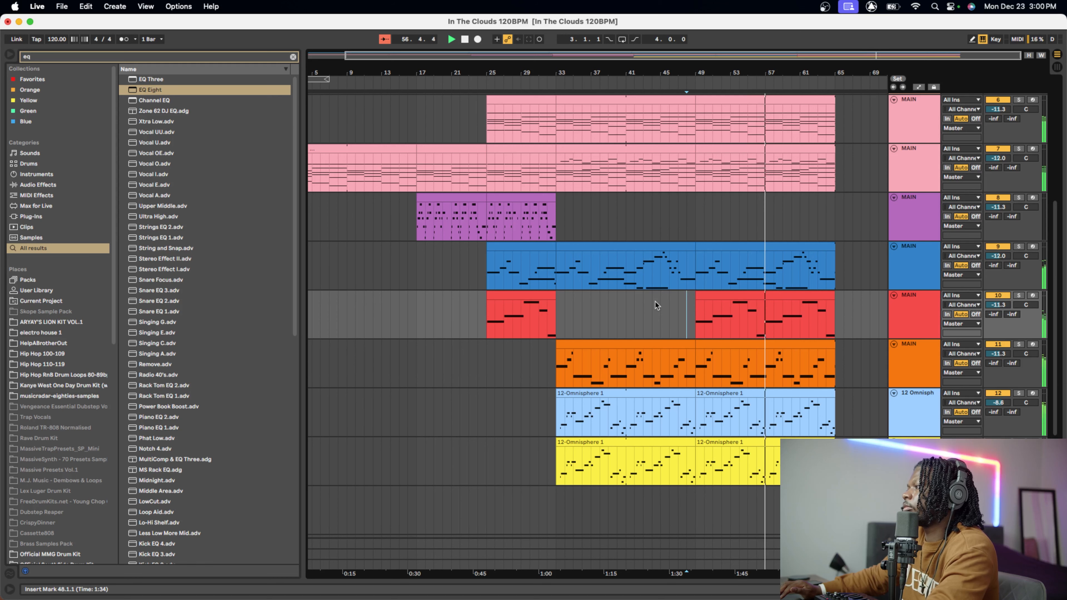
- Examine the clips of the last section, bars 49 to 65, up to where they end, and review the whole arrangement
{"action": "scroll", "coordinate": [845, 304], "scroll_direction": "up", "scroll_amount": 4}
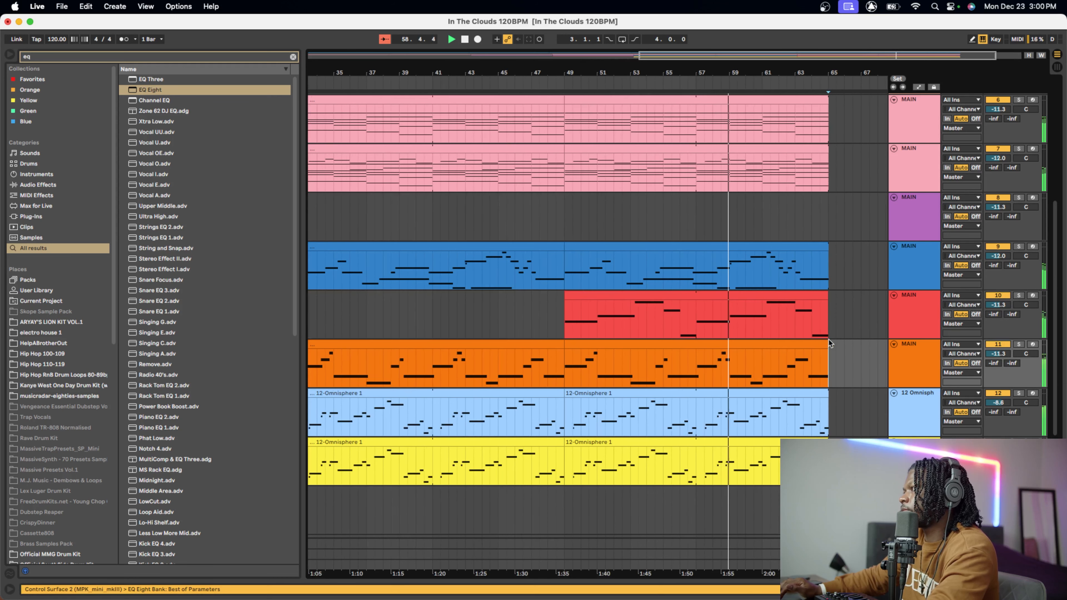
{"action": "key", "text": "super+a"}
{"action": "left_click_drag", "start_coordinate": [825, 101], "coordinate": [823, 102]}
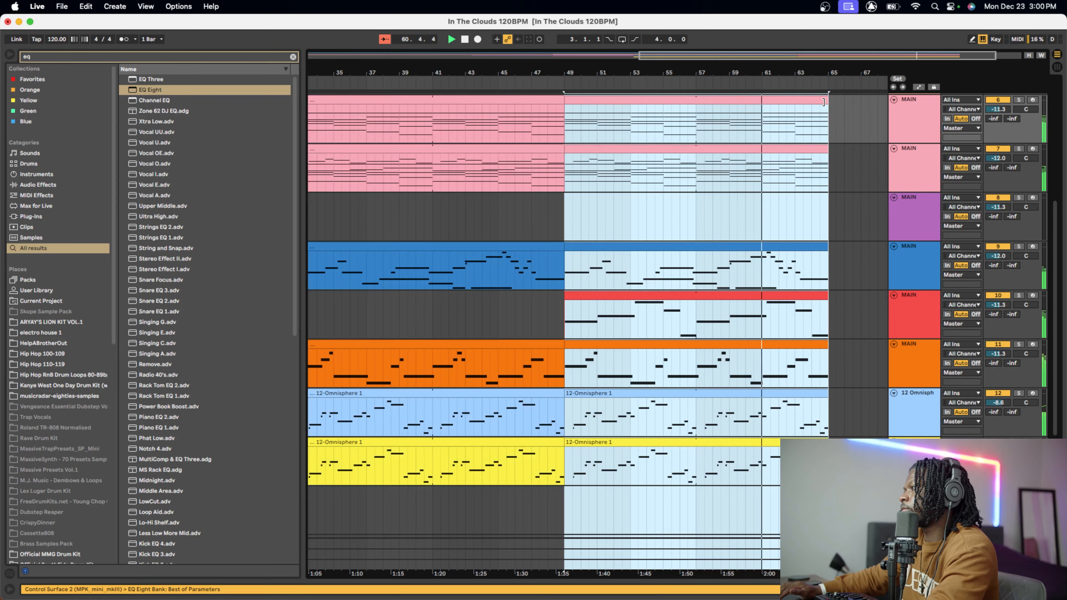
{"action": "left_click", "coordinate": [835, 158]}
{"action": "scroll", "coordinate": [833, 154], "scroll_direction": "up", "scroll_amount": 3}
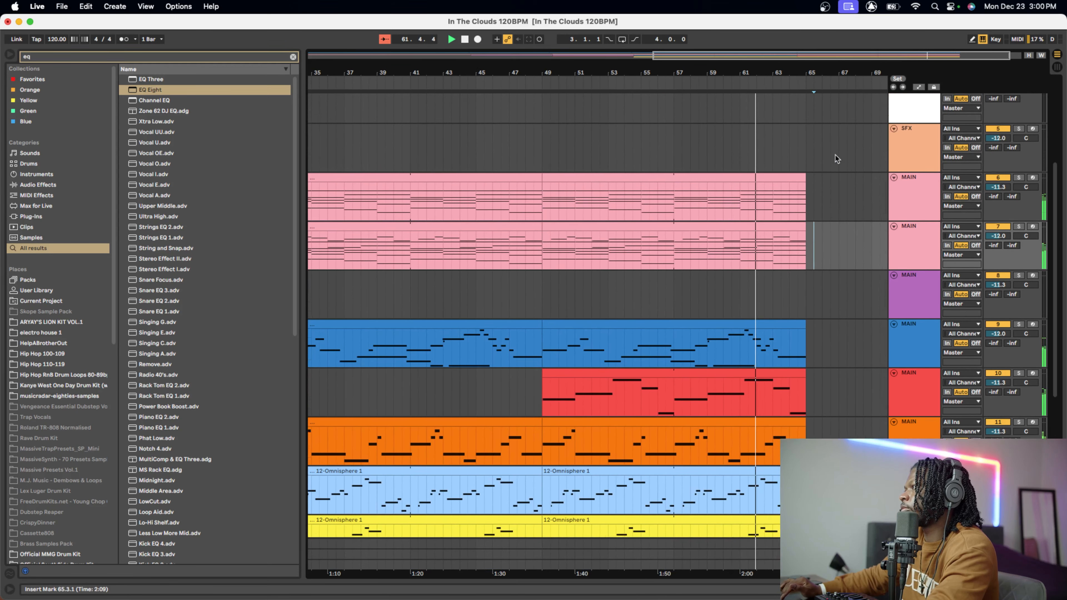
{"action": "scroll", "coordinate": [836, 159], "scroll_direction": "left", "scroll_amount": 2}
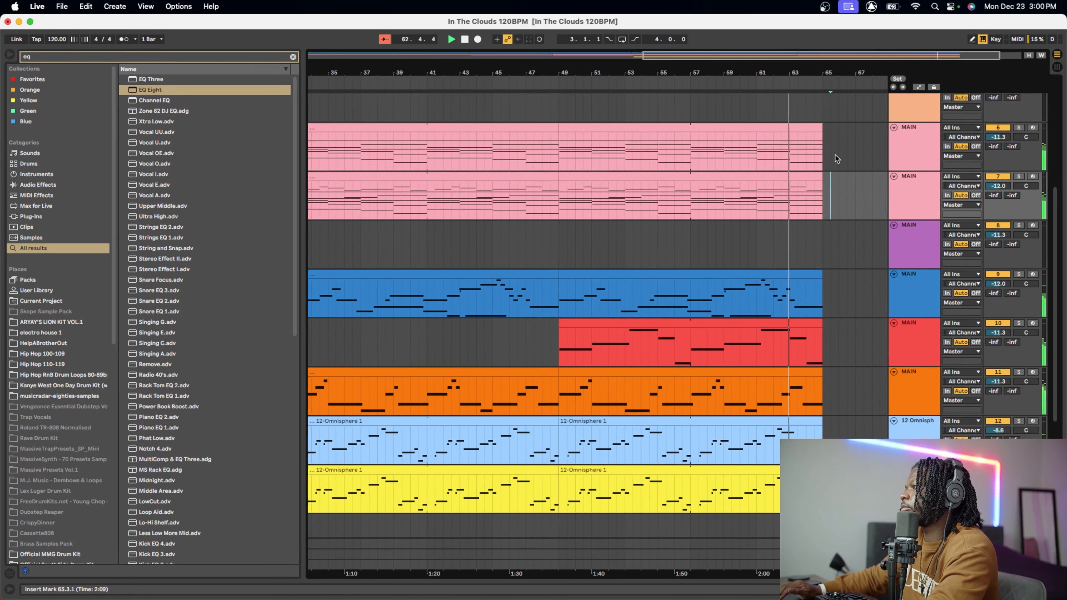
{"action": "scroll", "coordinate": [683, 254], "scroll_direction": "down", "scroll_amount": 3}
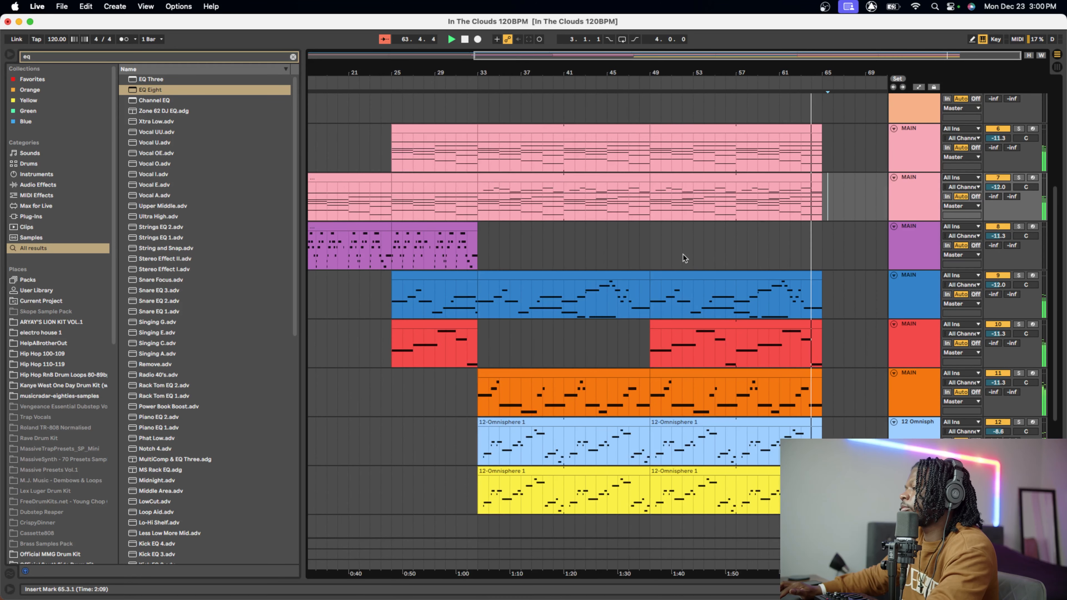
{"action": "scroll", "coordinate": [682, 254], "scroll_direction": "down", "scroll_amount": 2}
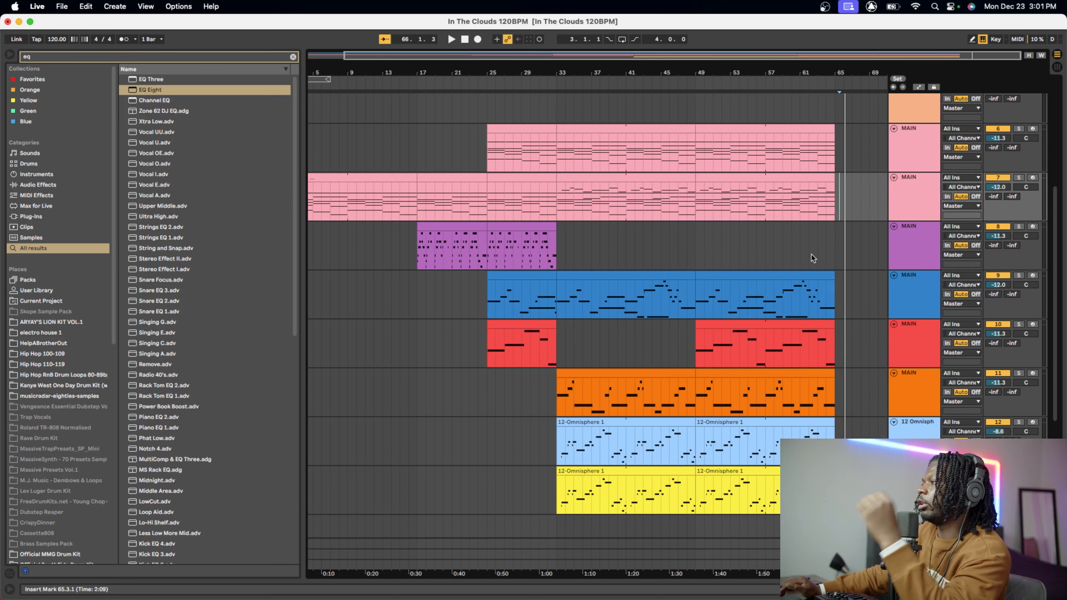
{"action": "scroll", "coordinate": [812, 258], "scroll_direction": "down", "scroll_amount": 5}
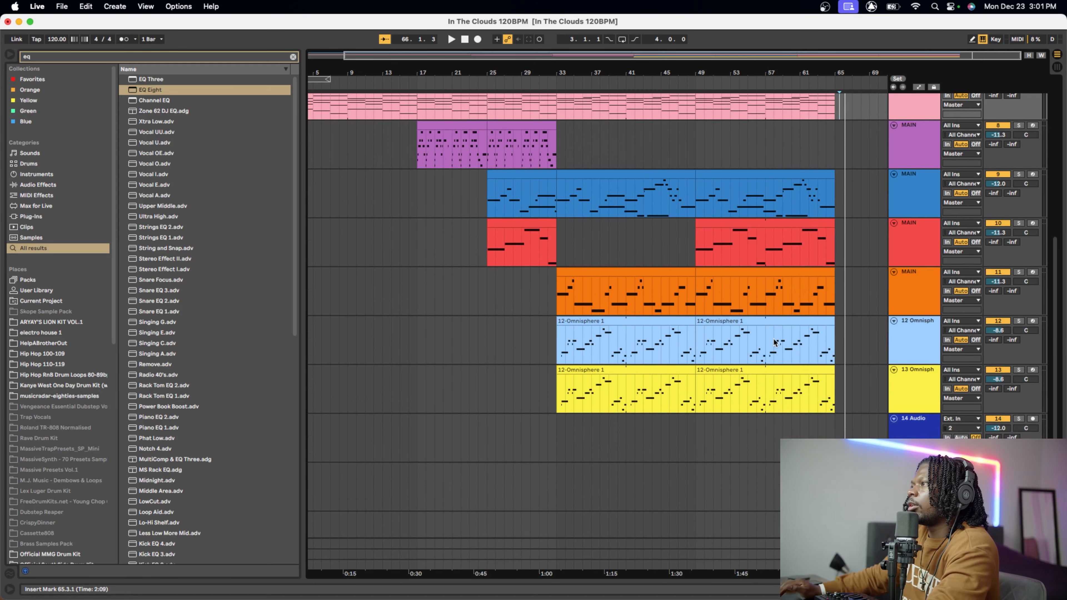
{"action": "scroll", "coordinate": [775, 341], "scroll_direction": "up", "scroll_amount": 3}
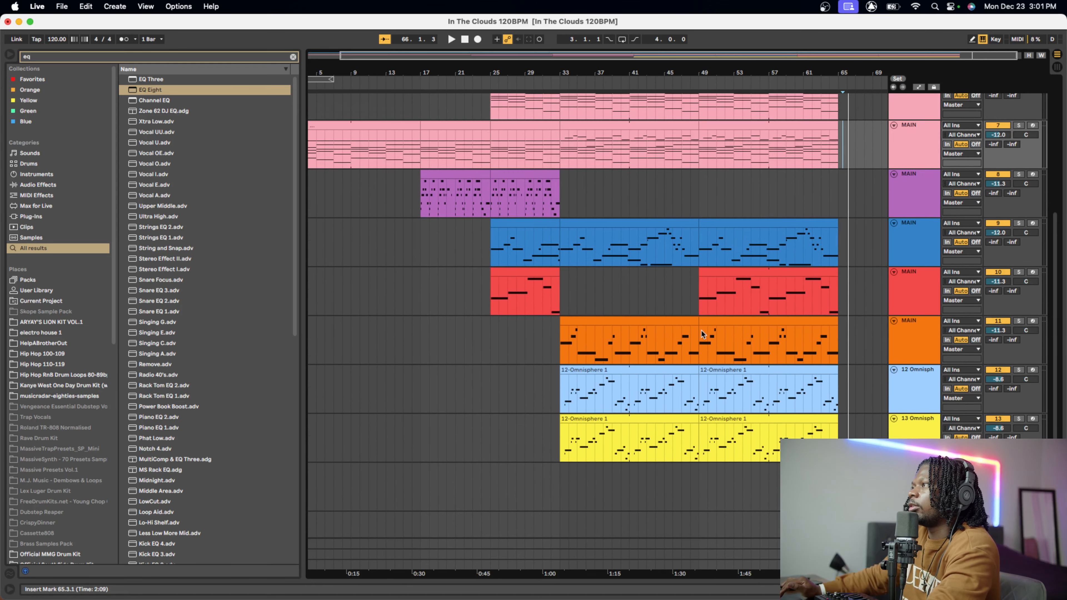
{"action": "scroll", "coordinate": [701, 333], "scroll_direction": "down", "scroll_amount": 1}
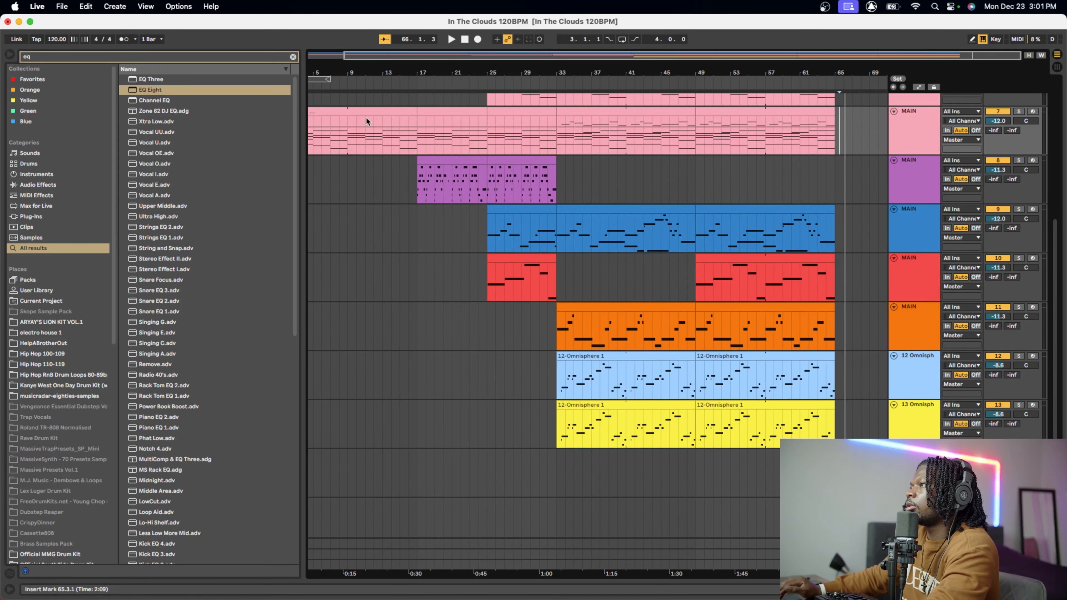
{"action": "scroll", "coordinate": [407, 148], "scroll_direction": "left", "scroll_amount": 3}
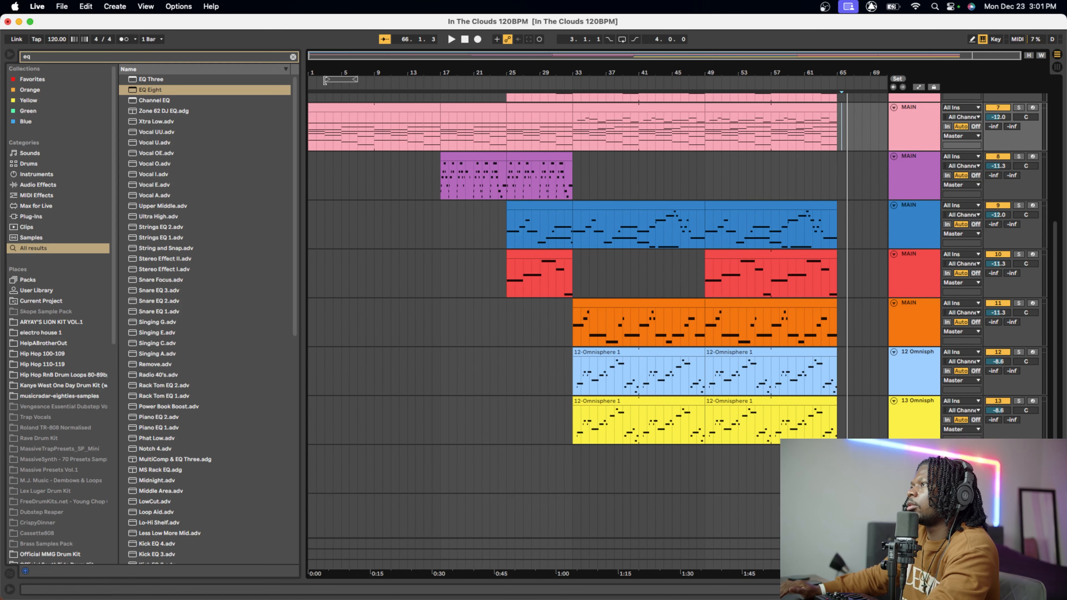
{"action": "scroll", "coordinate": [339, 125], "scroll_direction": "up", "scroll_amount": 1}
- Clear the browser search, list the plug-ins, and check which instruments tracks 7, 8 and 9 use
{"action": "left_click", "coordinate": [292, 57]}
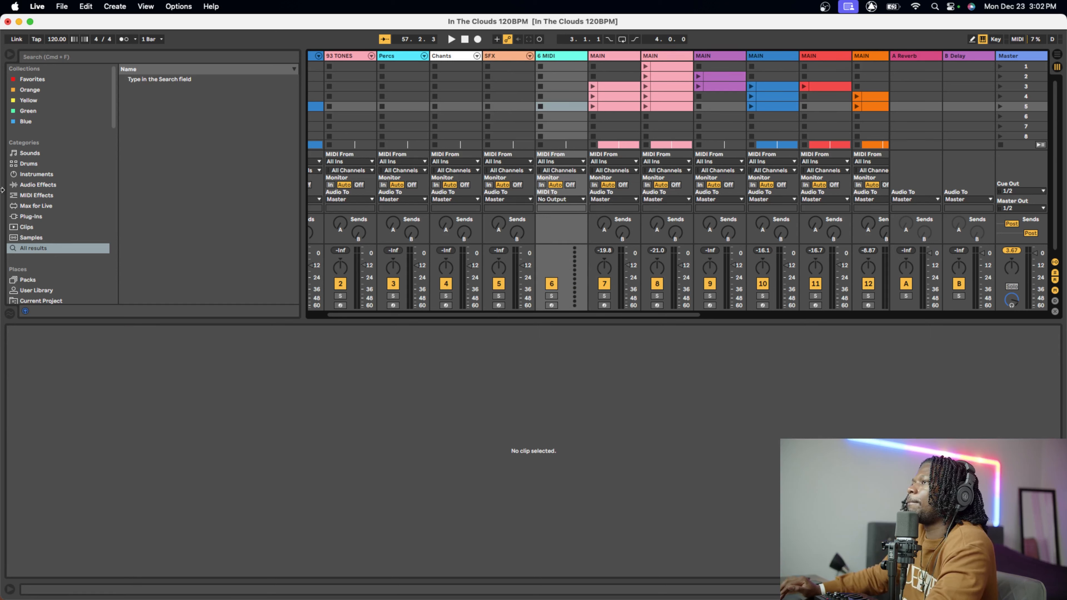
{"action": "left_click", "coordinate": [38, 217]}
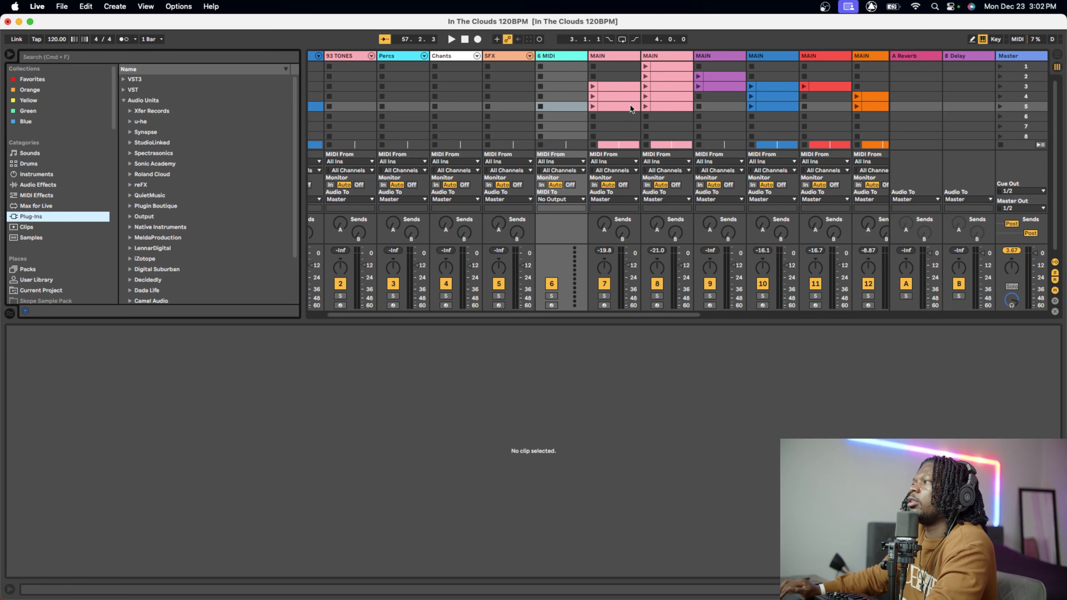
{"action": "left_click", "coordinate": [615, 58]}
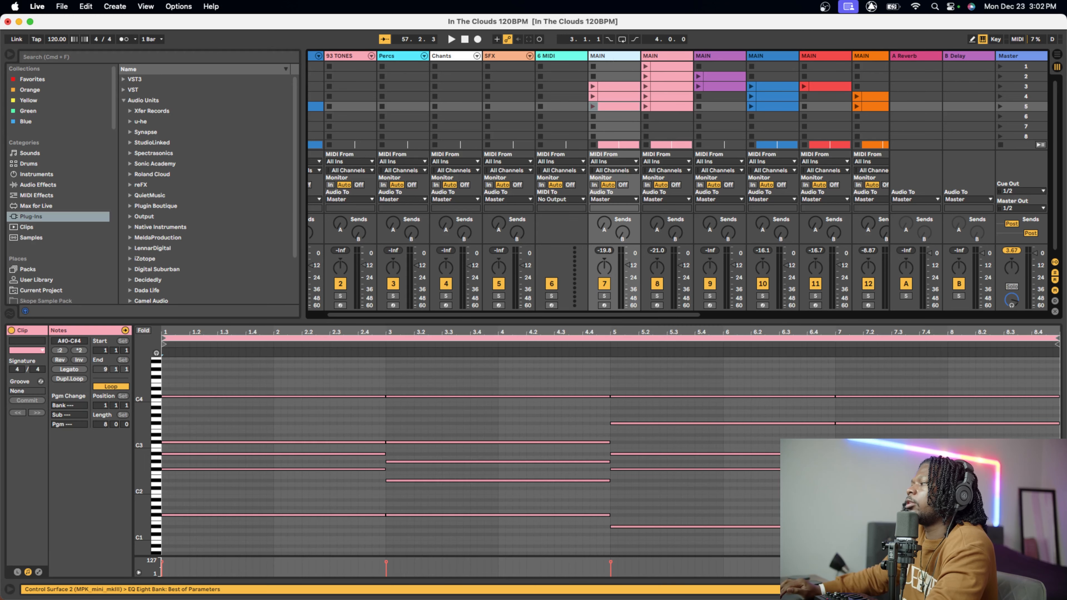
{"action": "key", "text": "shift+Tab"}
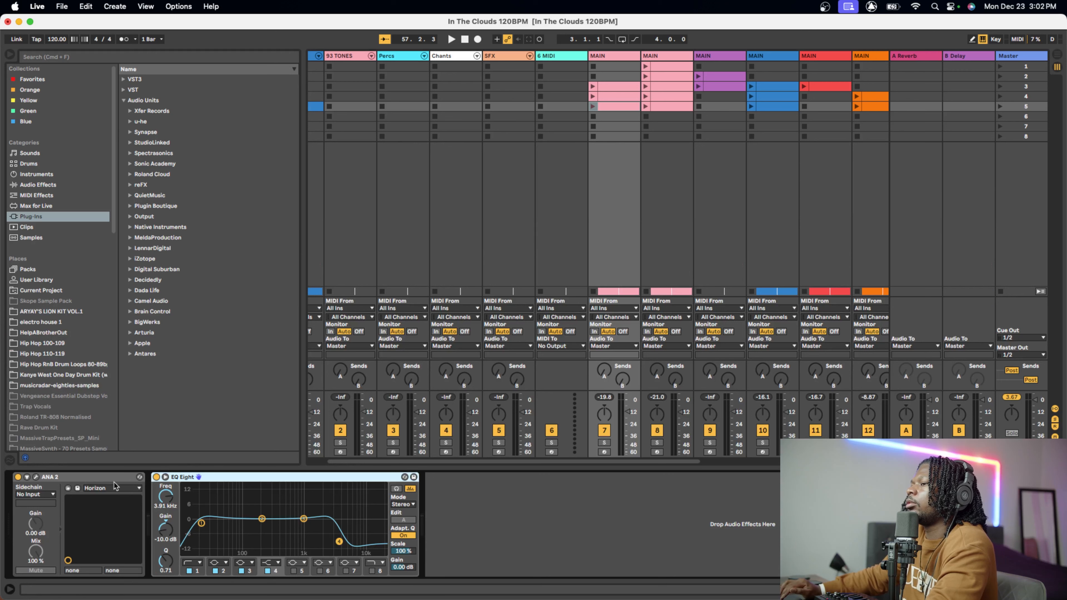
{"action": "left_click", "coordinate": [663, 59]}
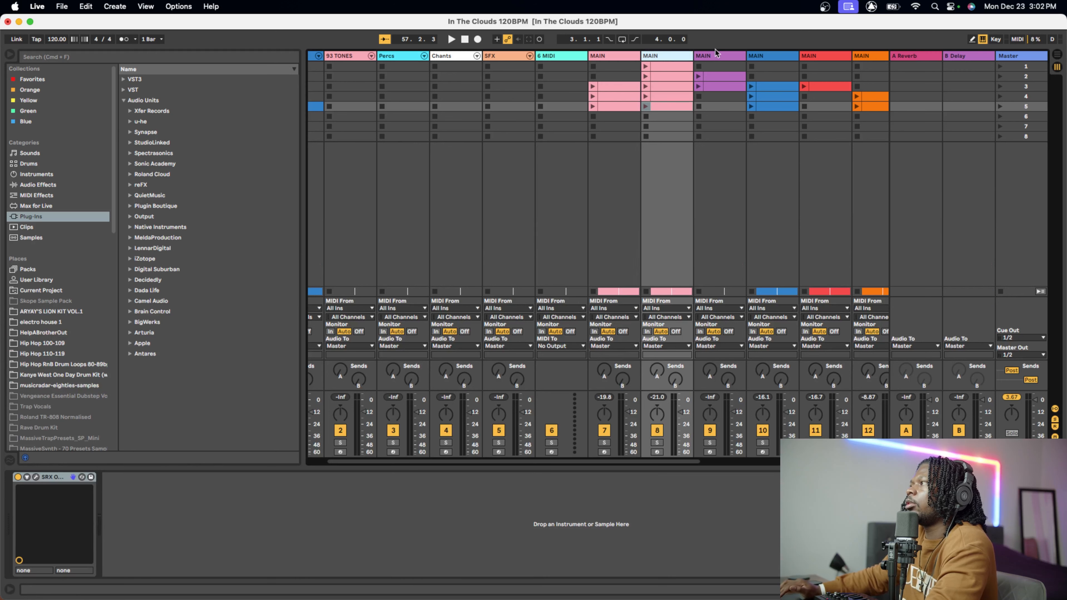
{"action": "left_click", "coordinate": [716, 58]}
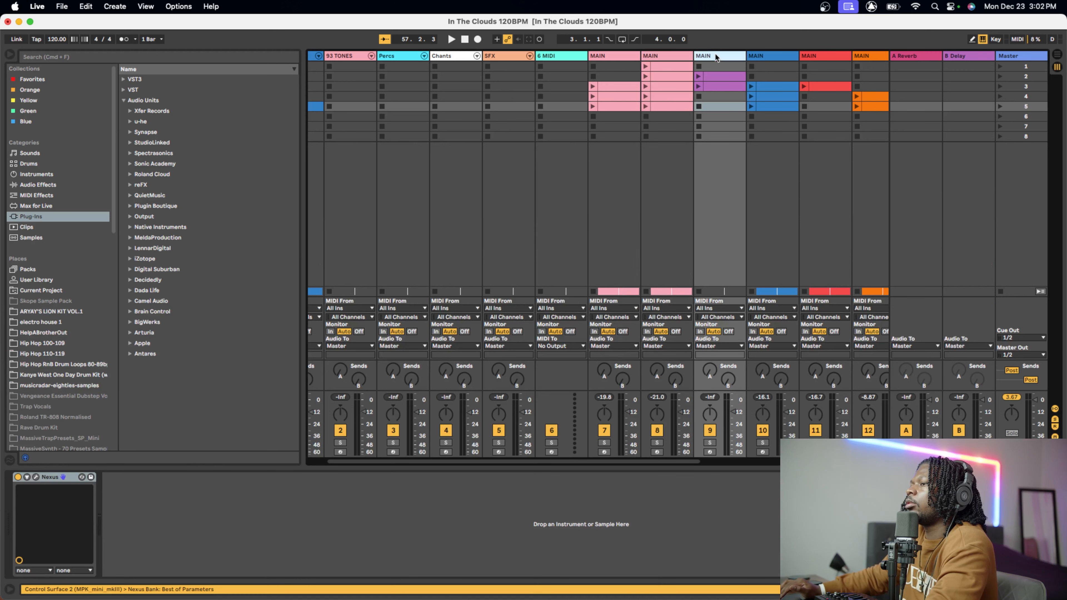
{"action": "left_click", "coordinate": [70, 480]}
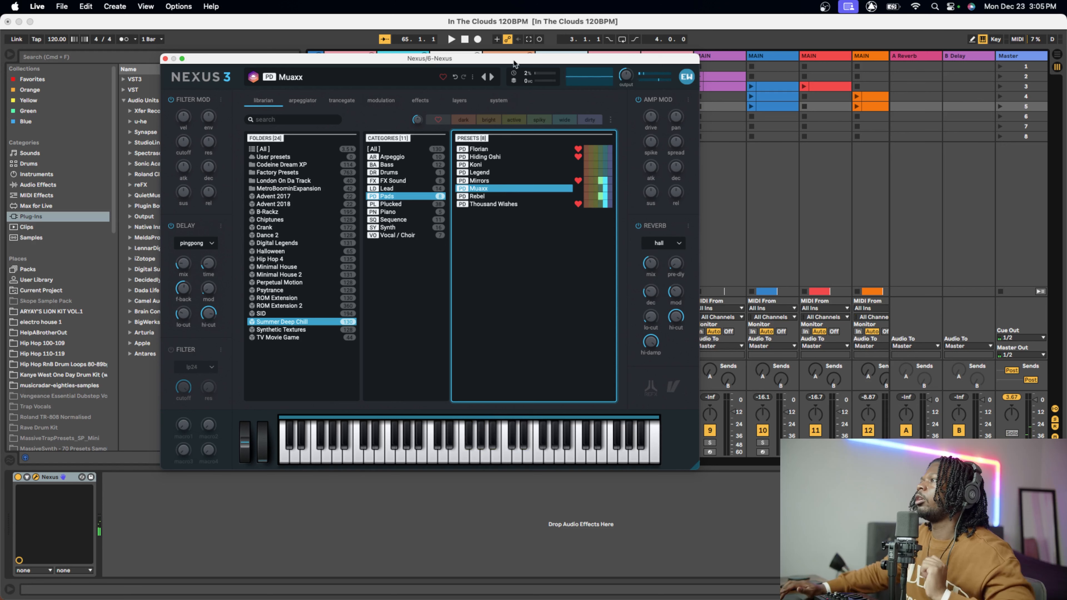
- Capture the just-played Nexus Muaxx pad as a MIDI clip on track 6, crop it to bars 65 to 76, and close Nexus
{"action": "left_click", "coordinate": [528, 39]}
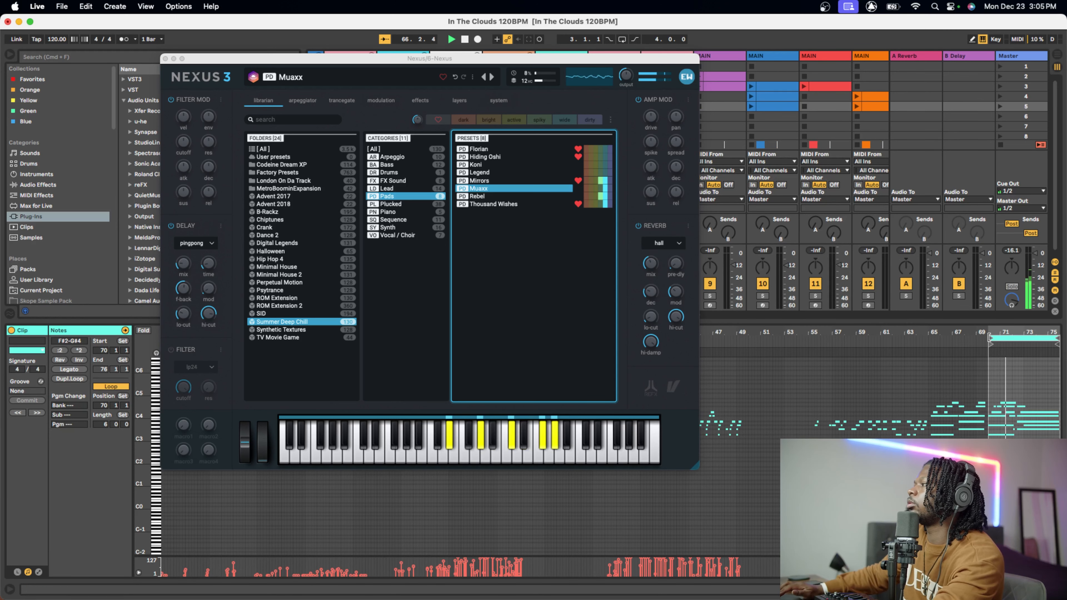
{"action": "left_click_drag", "start_coordinate": [990, 338], "coordinate": [931, 344]}
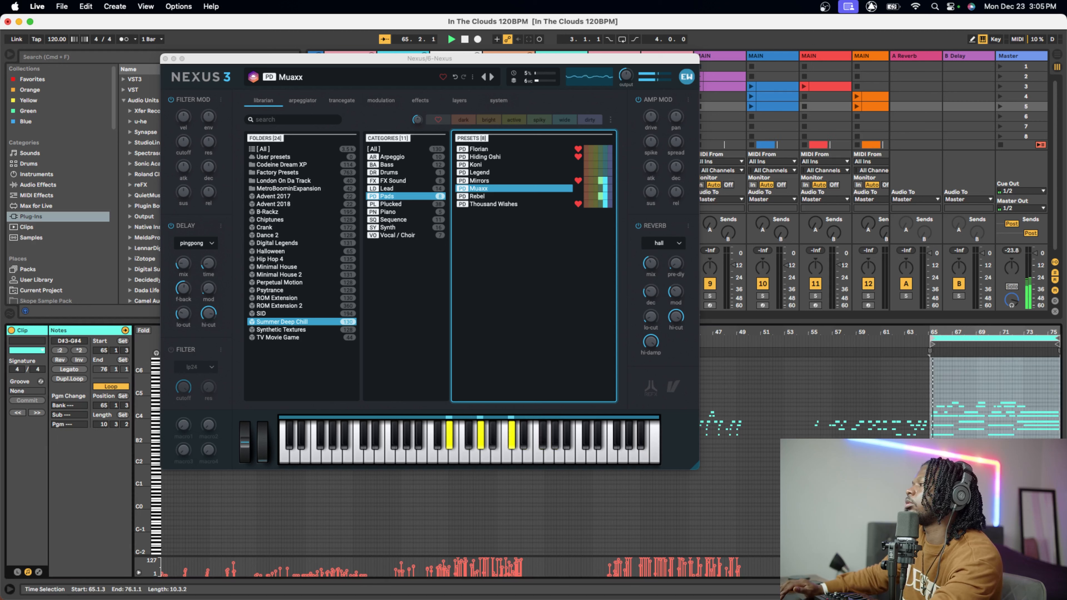
{"action": "right_click", "coordinate": [978, 392]}
{"action": "left_click", "coordinate": [842, 309]}
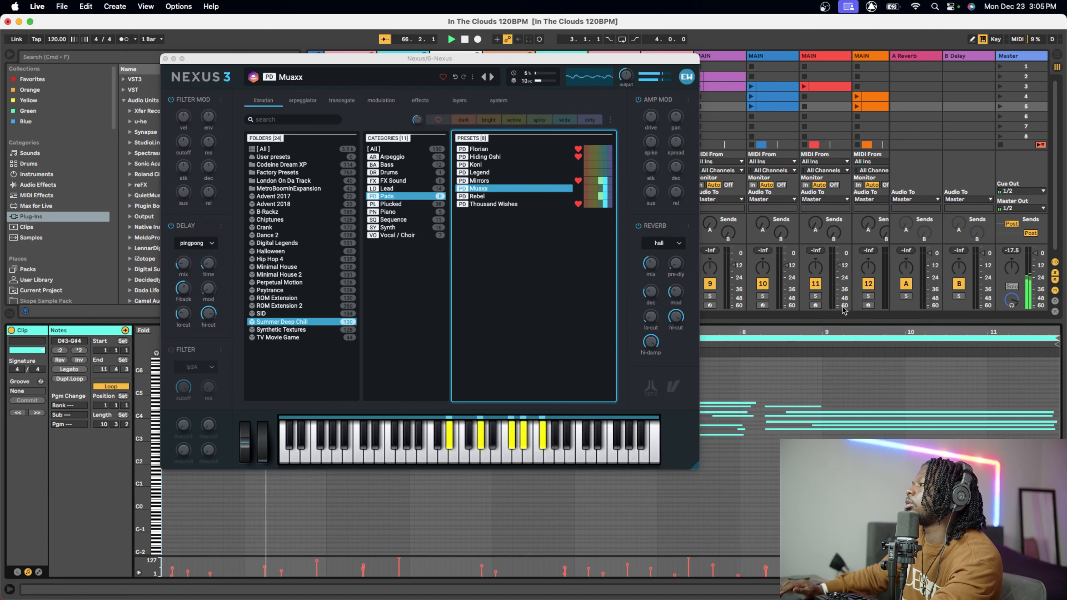
{"action": "left_click", "coordinate": [165, 59]}
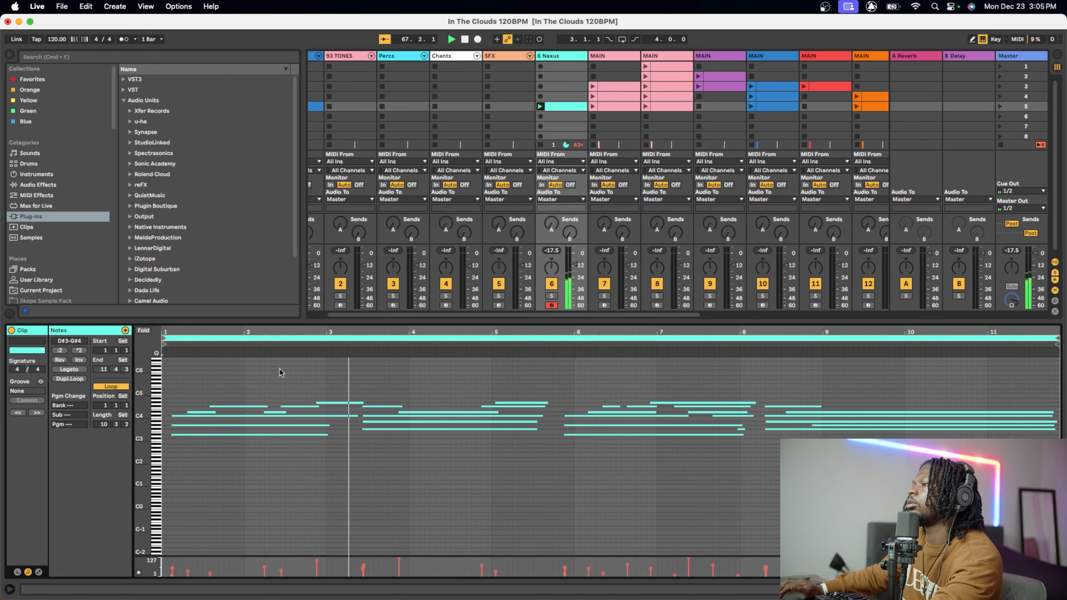
- Try to move the first chord's three notes to the start of the Nexus clip
{"action": "left_click_drag", "start_coordinate": [143, 419], "coordinate": [189, 444]}
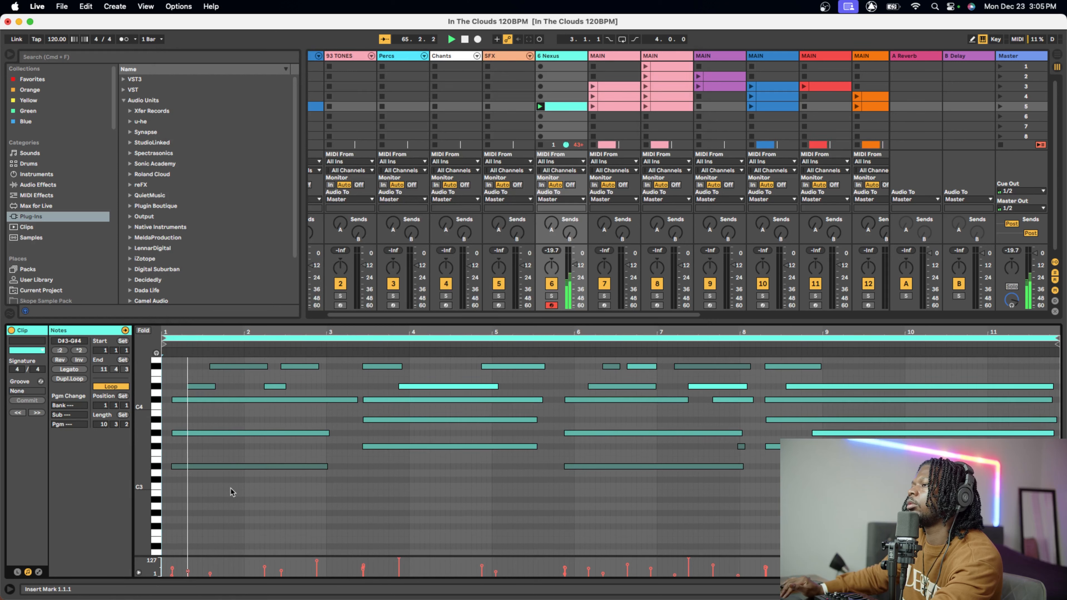
{"action": "left_click_drag", "start_coordinate": [230, 491], "coordinate": [164, 400]}
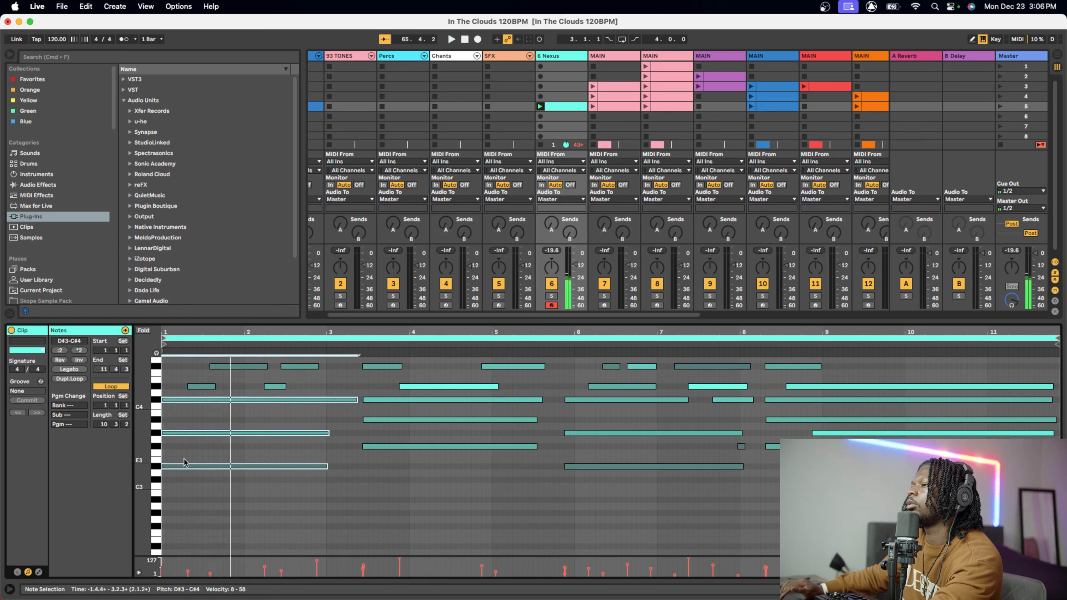
{"action": "left_click", "coordinate": [181, 487]}
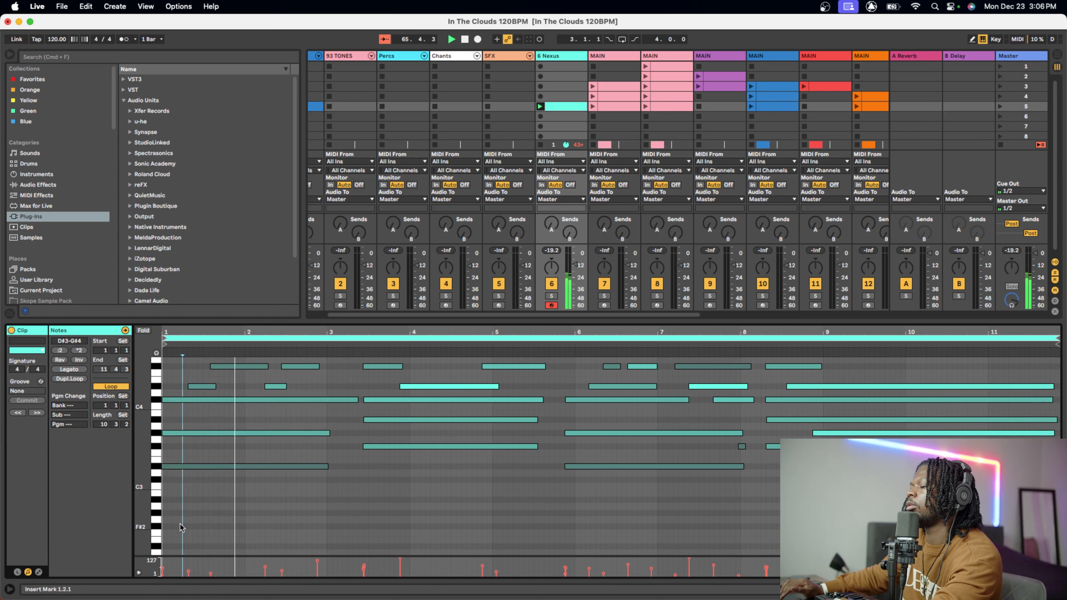
{"action": "key", "text": "super+z"}
{"action": "key", "text": "space"}
{"action": "key", "text": "space"}
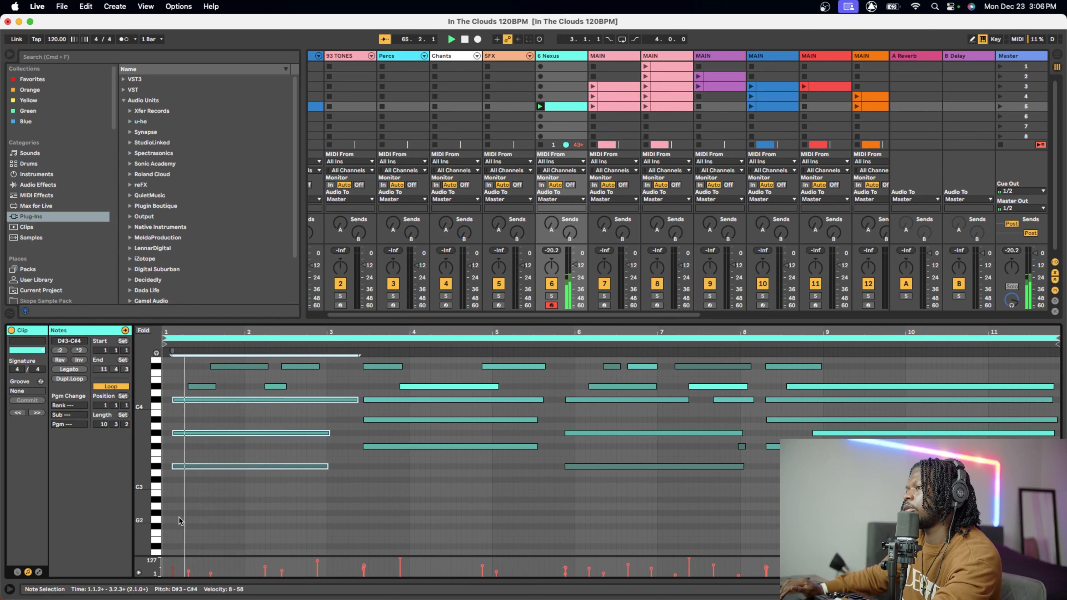
- Quantize the three notes of the first chord in the Nexus clip and move them to start at 1.1.1
{"action": "left_click", "coordinate": [185, 497]}
{"action": "scroll", "coordinate": [185, 498], "scroll_direction": "up", "scroll_amount": 6}
{"action": "scroll", "coordinate": [185, 497], "scroll_direction": "down", "scroll_amount": 8}
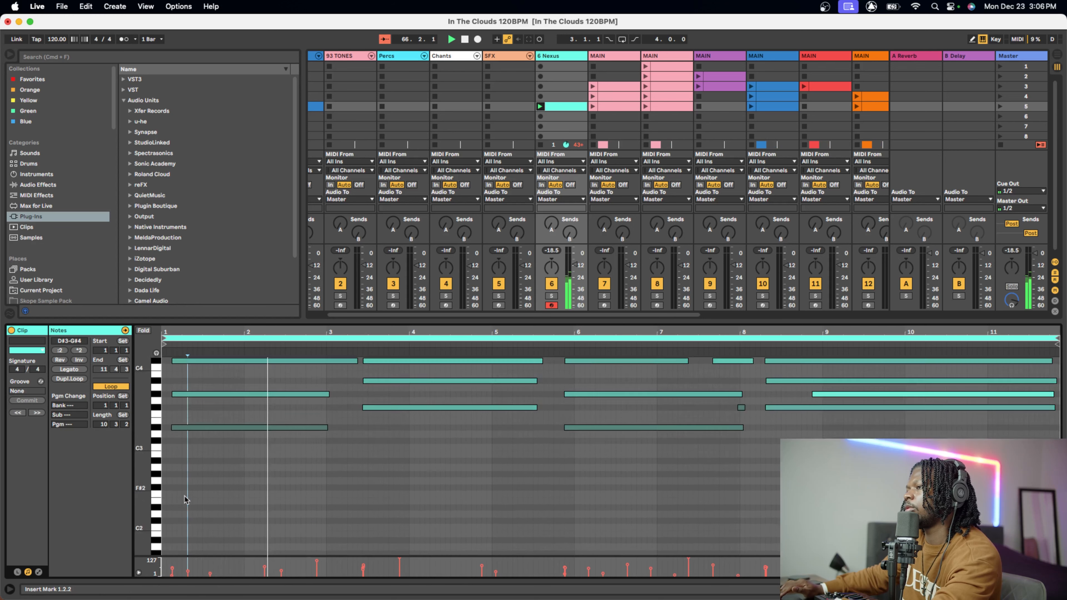
{"action": "scroll", "coordinate": [185, 500], "scroll_direction": "down", "scroll_amount": 5}
{"action": "scroll", "coordinate": [185, 500], "scroll_direction": "up", "scroll_amount": 8}
{"action": "scroll", "coordinate": [185, 500], "scroll_direction": "down", "scroll_amount": 2}
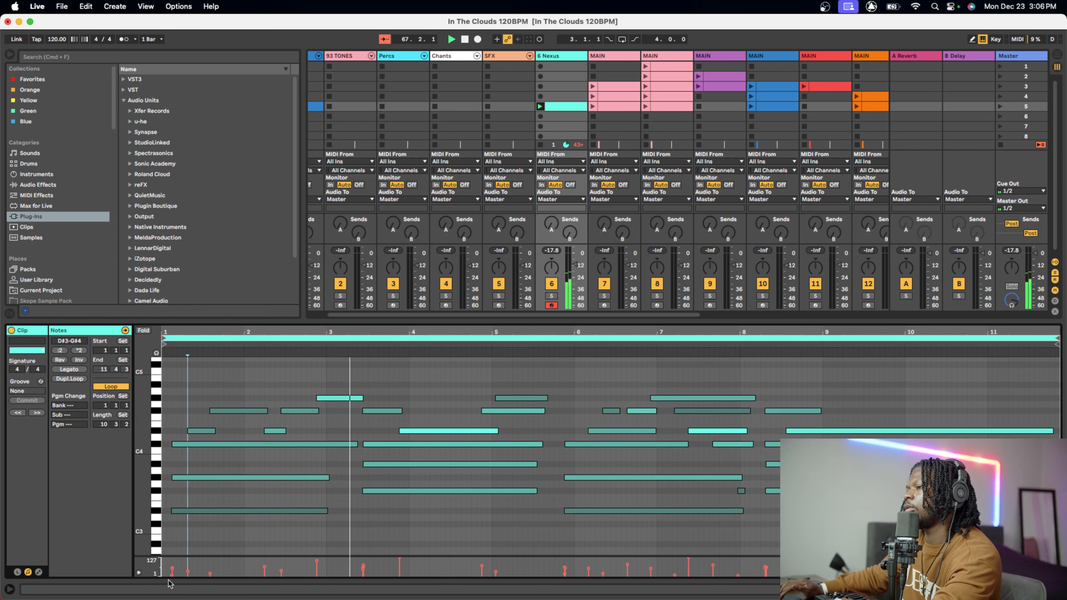
{"action": "left_click_drag", "start_coordinate": [172, 576], "coordinate": [175, 443]}
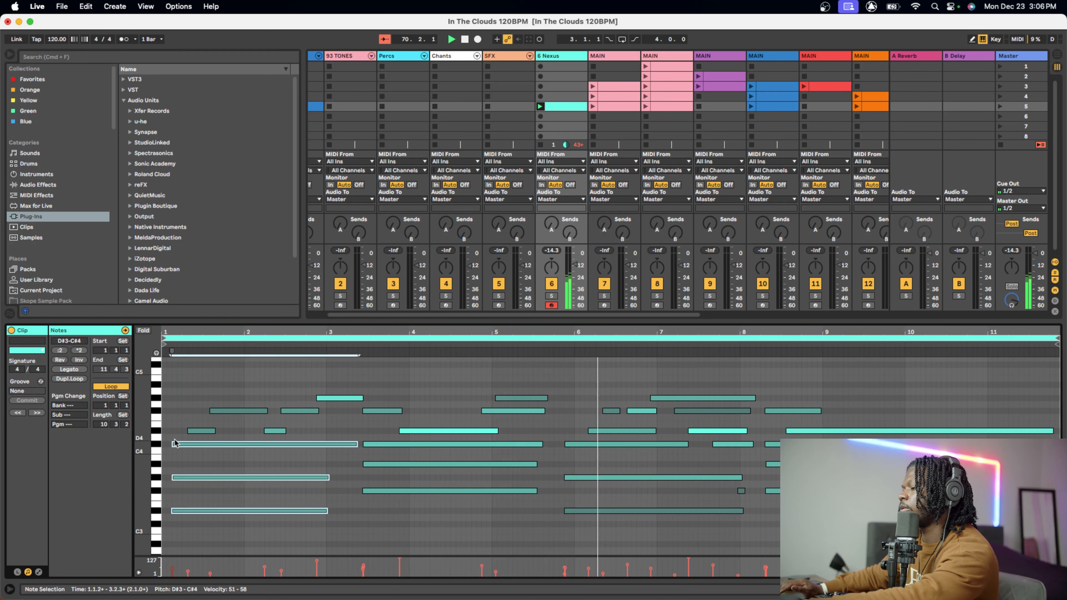
{"action": "key", "text": "super+u"}
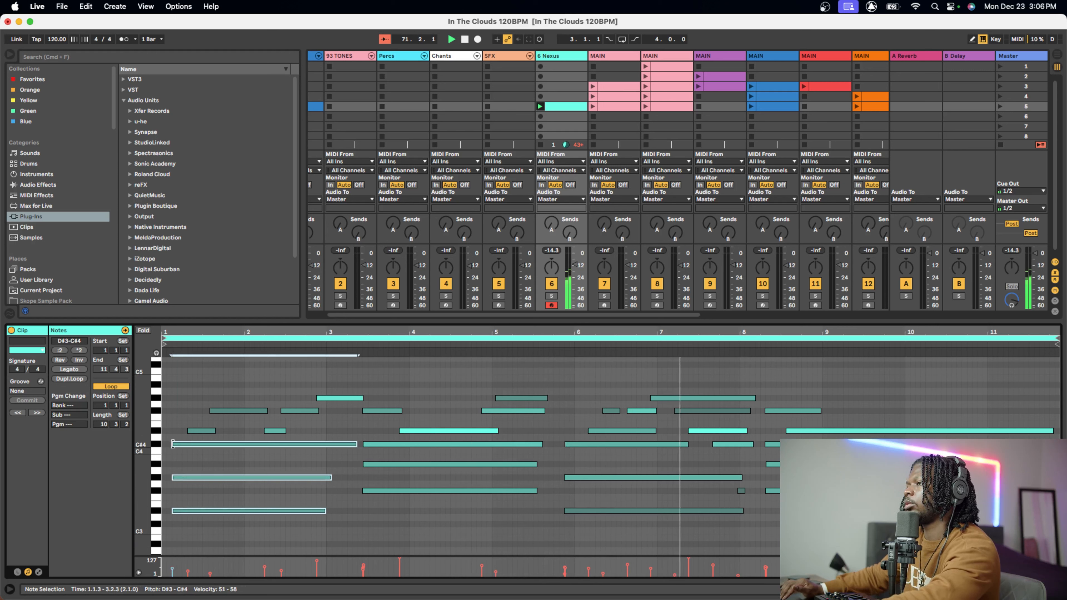
{"action": "left_click_drag", "start_coordinate": [172, 444], "coordinate": [162, 444]}
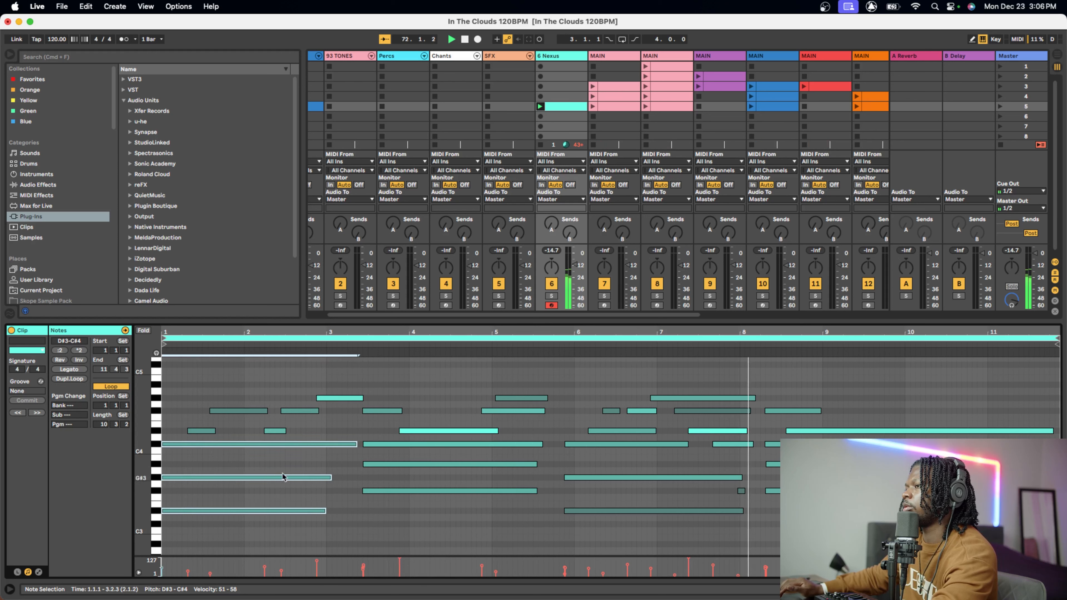
- Review the notes of the Nexus clip up close and play the clip back
{"action": "left_click_drag", "start_coordinate": [139, 445], "coordinate": [157, 445]}
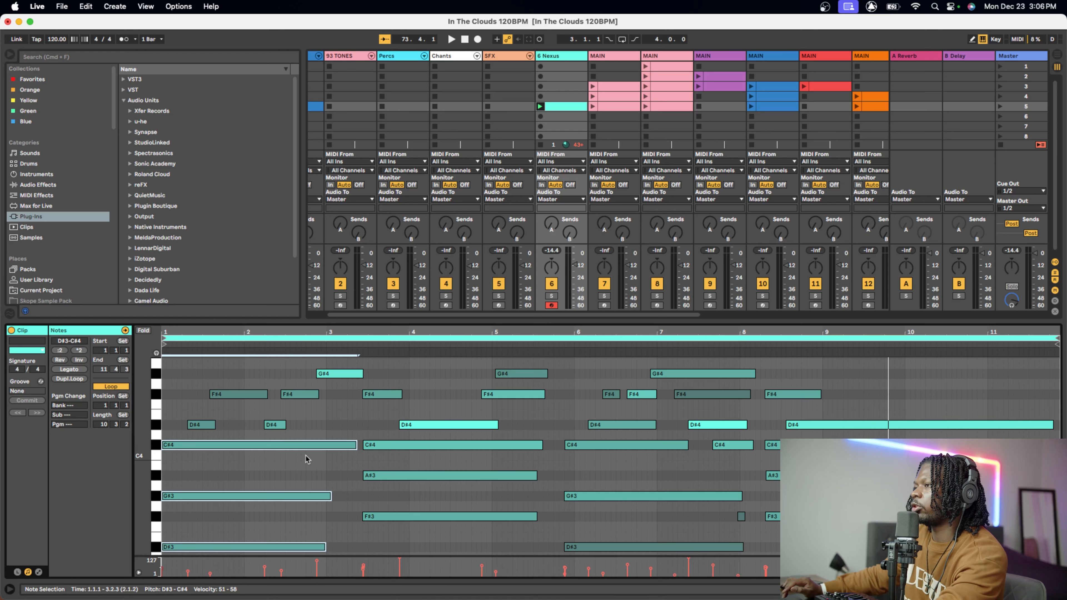
{"action": "scroll", "coordinate": [307, 459], "scroll_direction": "down", "scroll_amount": 3}
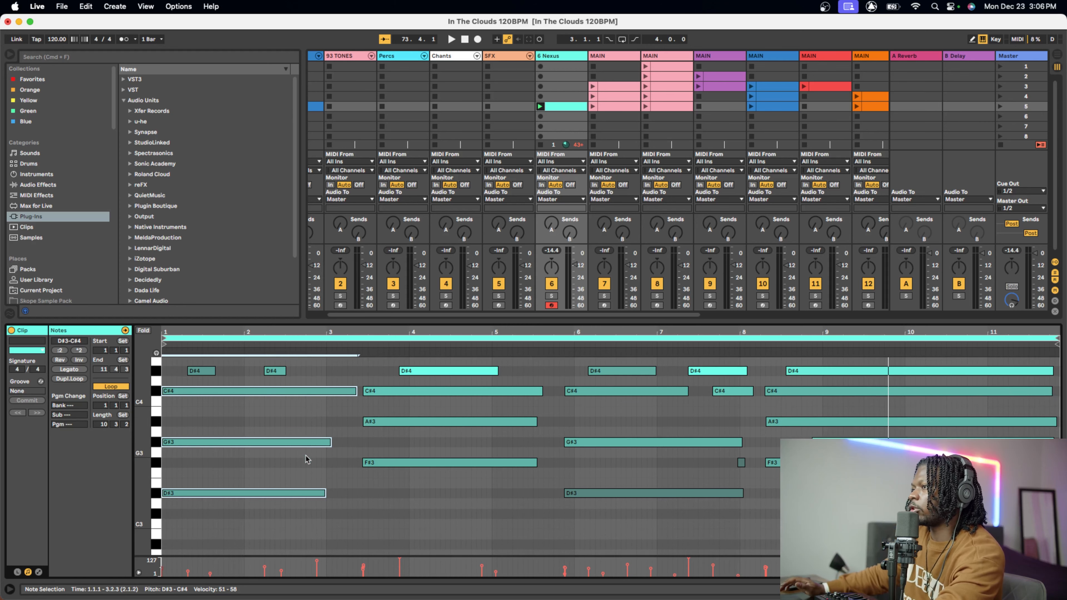
{"action": "scroll", "coordinate": [225, 407], "scroll_direction": "up", "scroll_amount": 2}
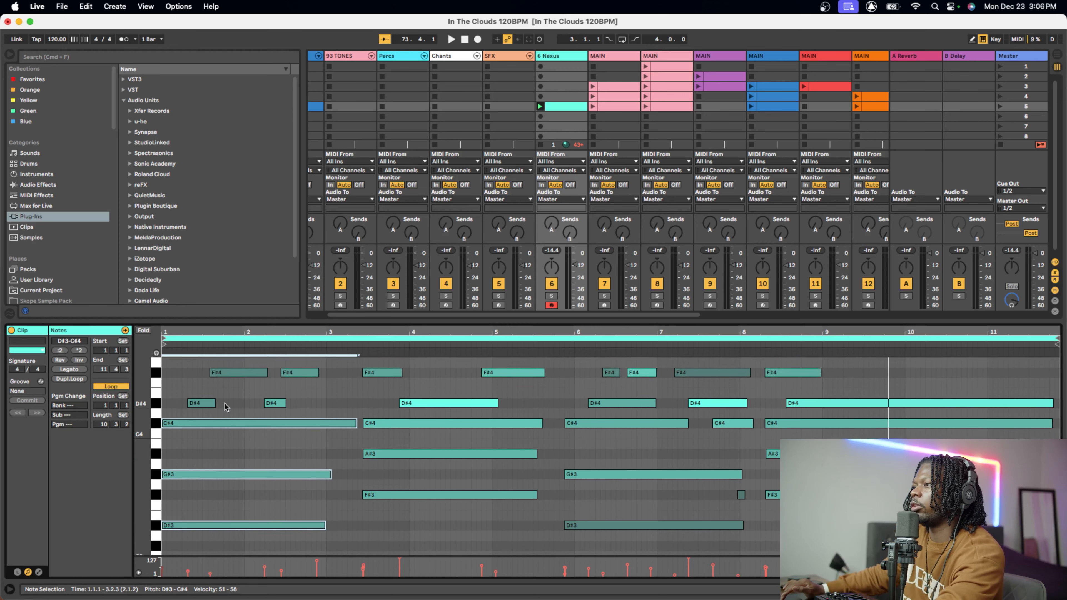
{"action": "scroll", "coordinate": [226, 406], "scroll_direction": "up", "scroll_amount": 2}
{"action": "key", "text": "space"}
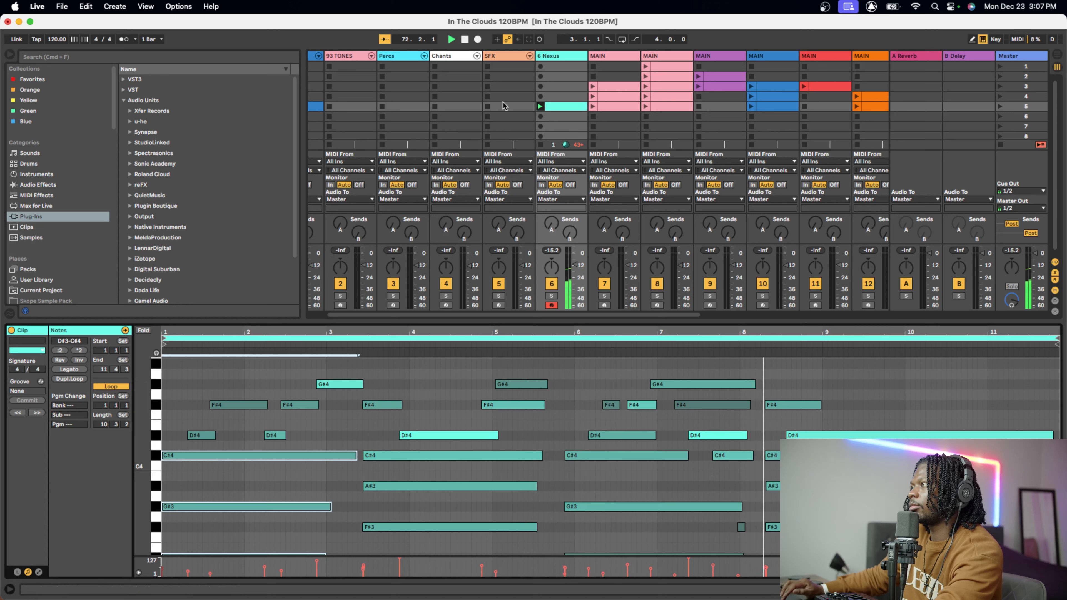
- Move the Nexus clip down to scene 6 and record it into the arrangement from bar 65 to the end of bar 75
{"action": "left_click_drag", "start_coordinate": [563, 106], "coordinate": [563, 122]}
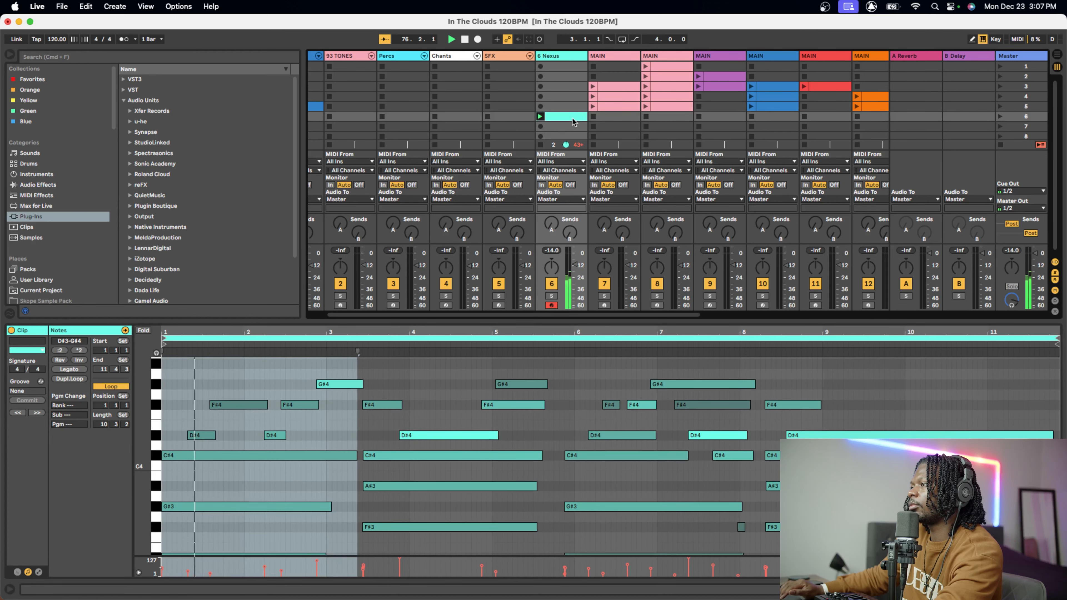
{"action": "key", "text": "Tab"}
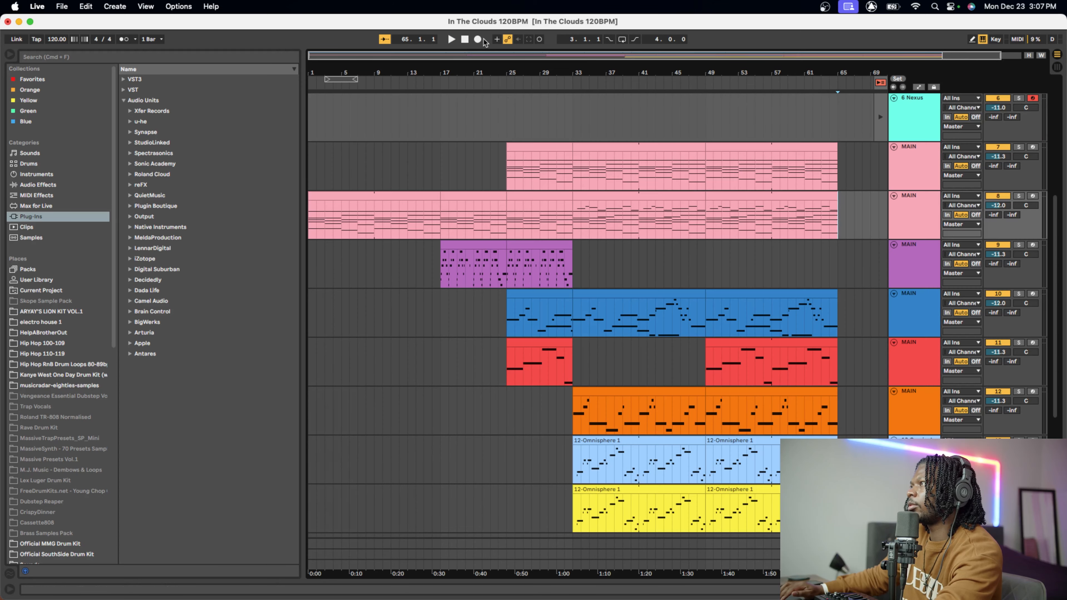
{"action": "scroll", "coordinate": [778, 270], "scroll_direction": "right", "scroll_amount": 2}
{"action": "scroll", "coordinate": [778, 270], "scroll_direction": "down", "scroll_amount": 2}
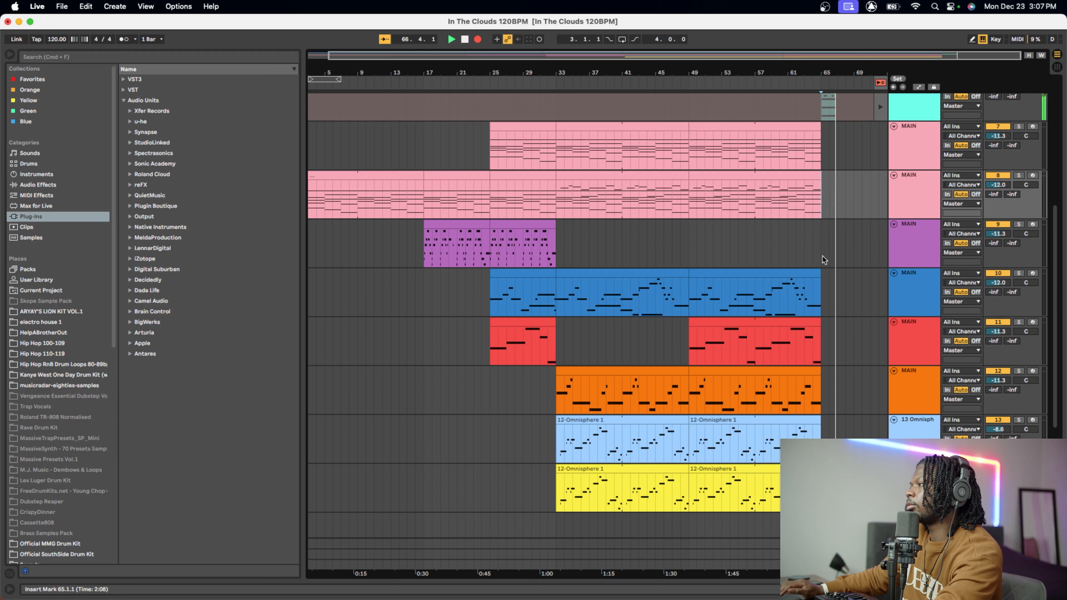
{"action": "scroll", "coordinate": [823, 260], "scroll_direction": "up", "scroll_amount": 2}
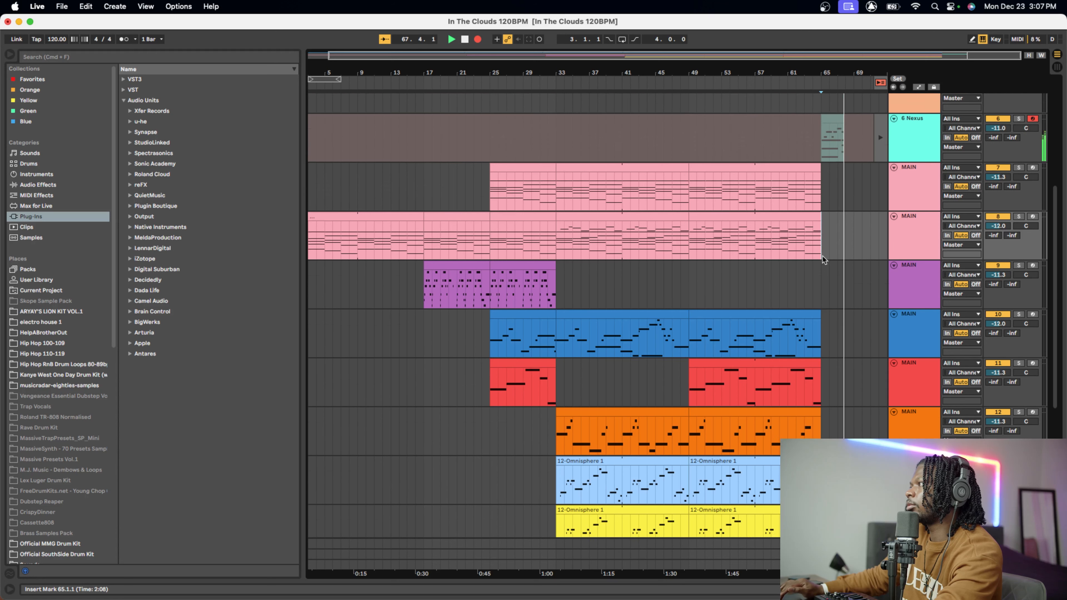
{"action": "scroll", "coordinate": [822, 259], "scroll_direction": "up", "scroll_amount": 1}
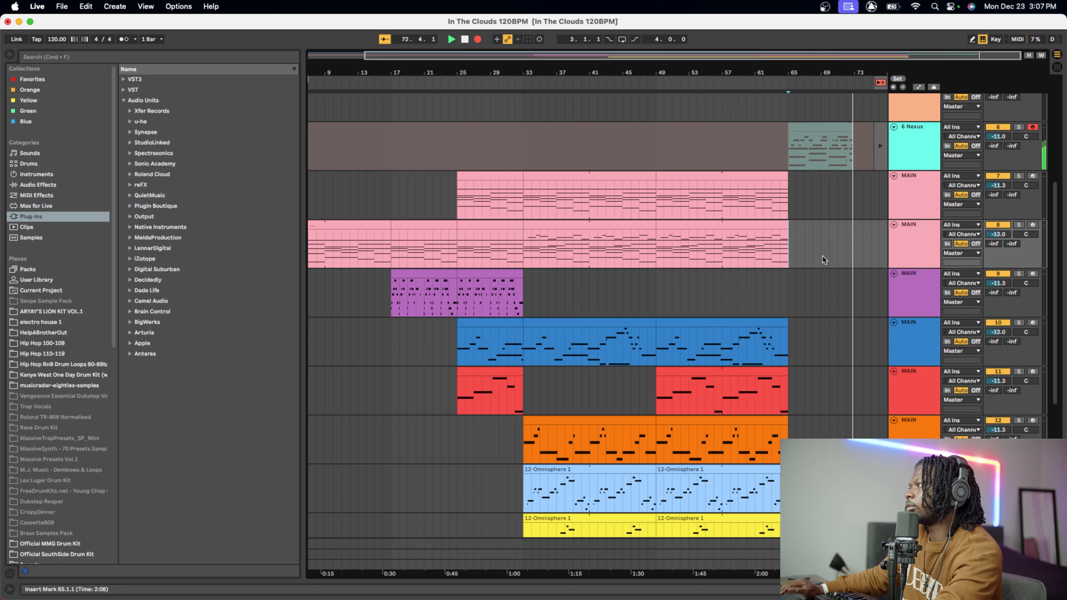
{"action": "scroll", "coordinate": [822, 255], "scroll_direction": "down", "scroll_amount": 1}
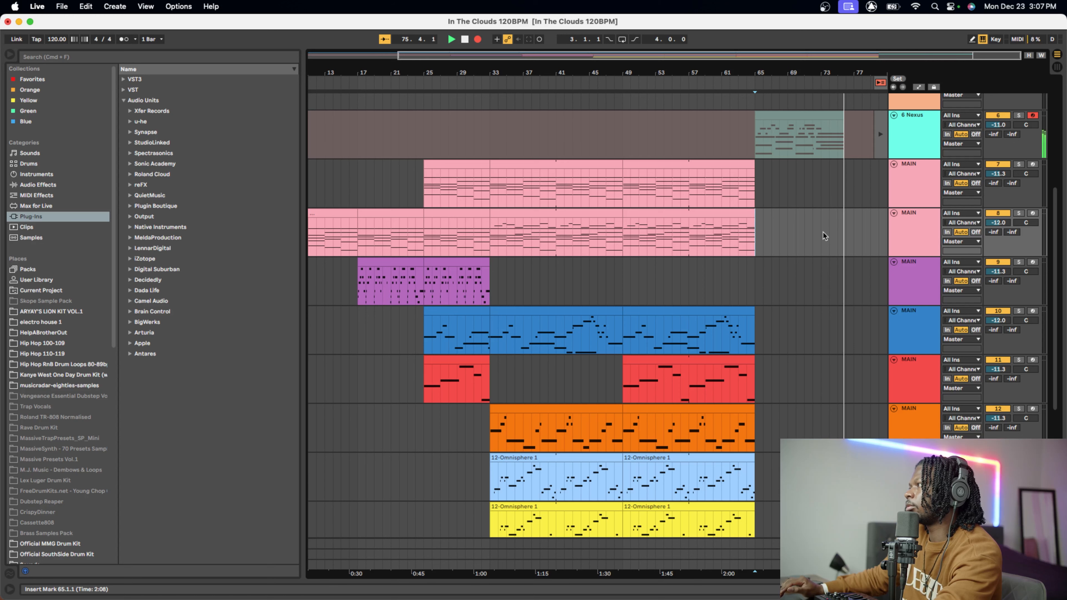
{"action": "key", "text": "space"}
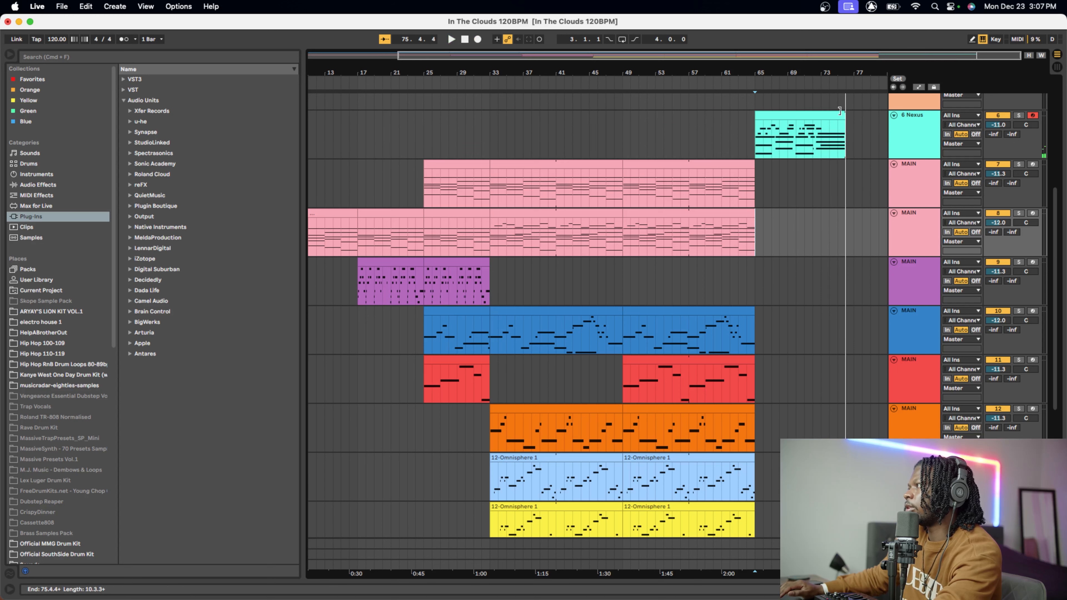
- Trim the end of the recorded Nexus clip to just before bar 76, cutting off the restarted first chord
{"action": "left_click", "coordinate": [840, 112]}
{"action": "key", "text": "z"}
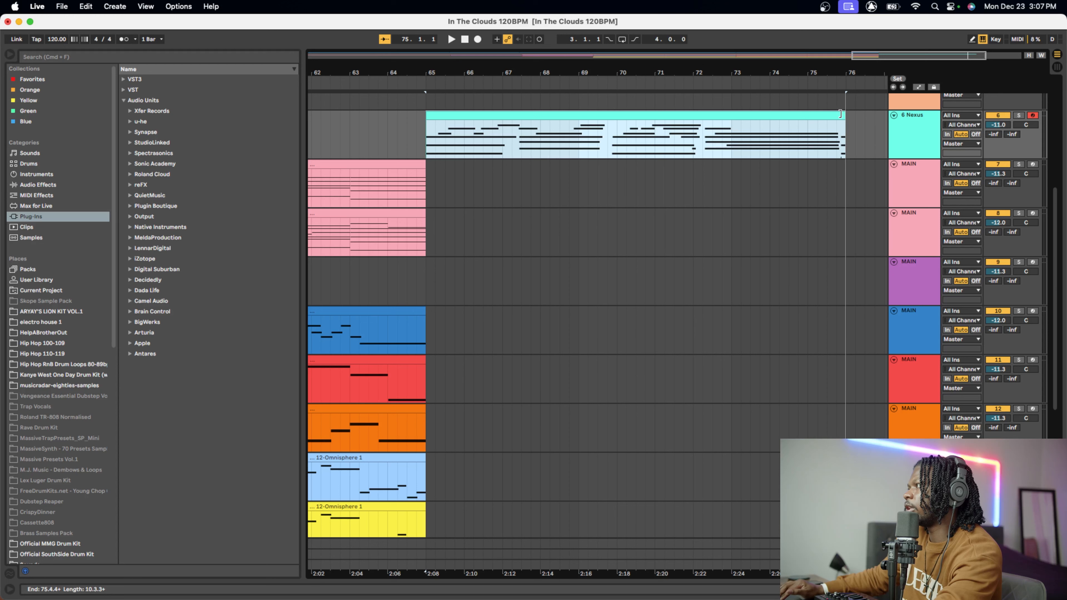
{"action": "left_click_drag", "start_coordinate": [840, 113], "coordinate": [843, 113]}
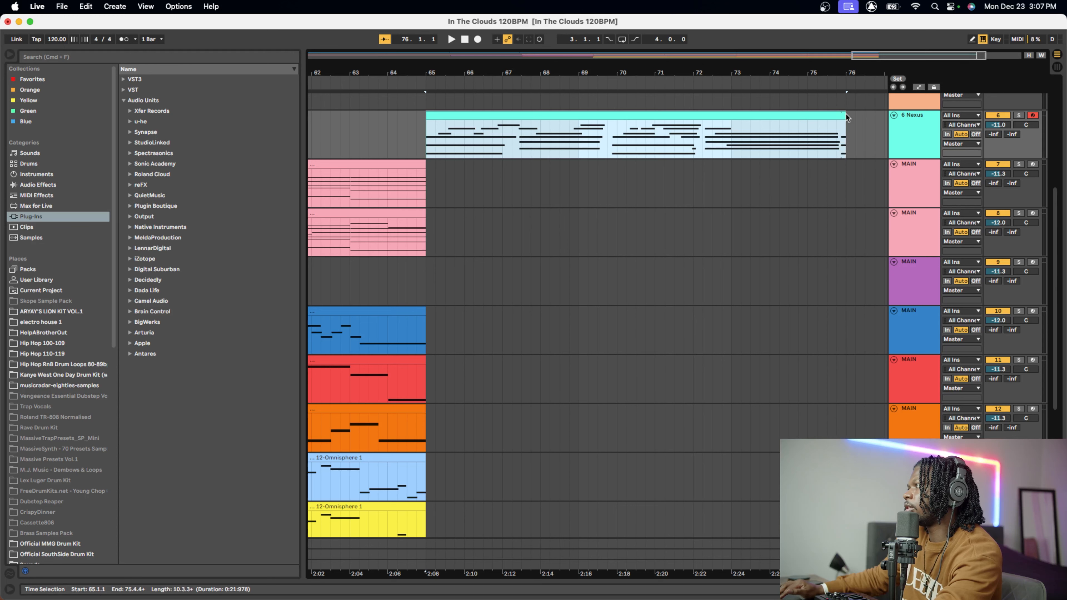
{"action": "scroll", "coordinate": [845, 122], "scroll_direction": "up", "scroll_amount": 5}
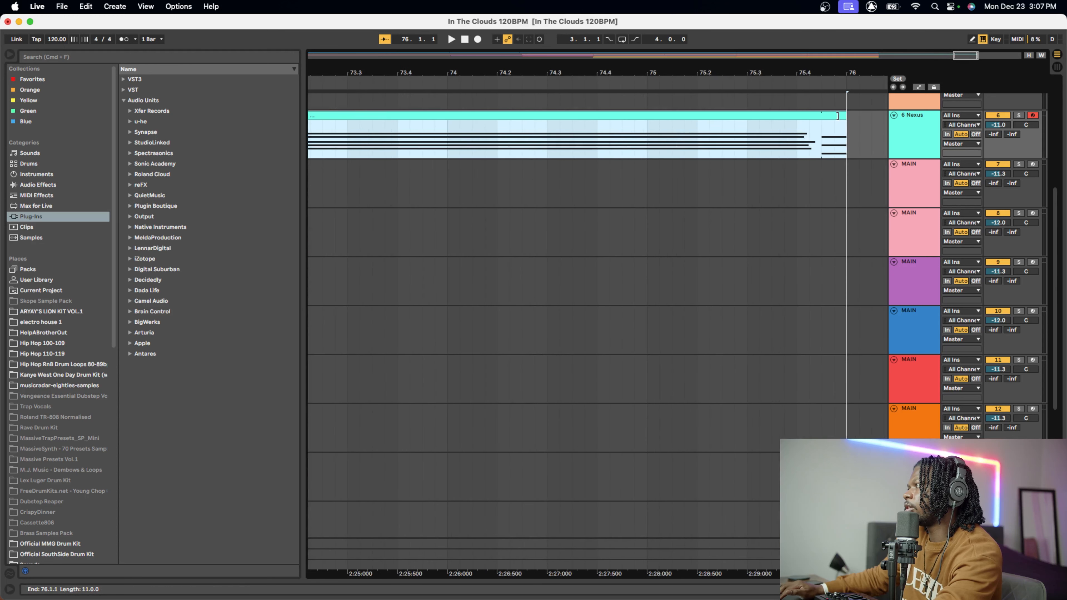
{"action": "left_click_drag", "start_coordinate": [845, 123], "coordinate": [821, 123]}
{"action": "scroll", "coordinate": [821, 126], "scroll_direction": "down", "scroll_amount": 5}
{"action": "scroll", "coordinate": [801, 136], "scroll_direction": "down", "scroll_amount": 1}
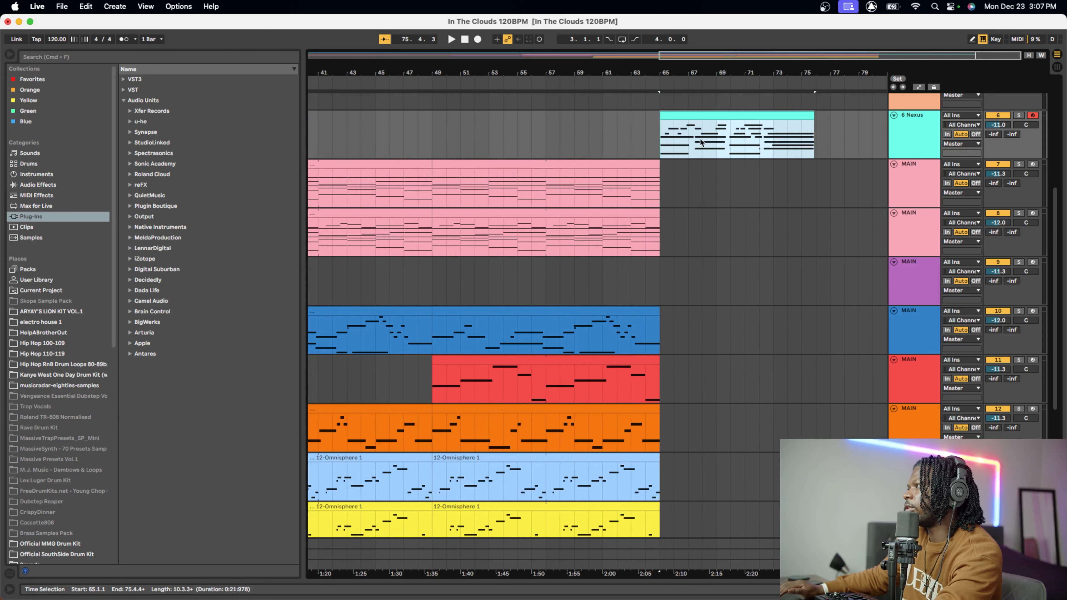
- Play the arrangement from bar 64 to check the entry of the Nexus clip
{"action": "left_click", "coordinate": [645, 146]}
{"action": "key", "text": "space"}
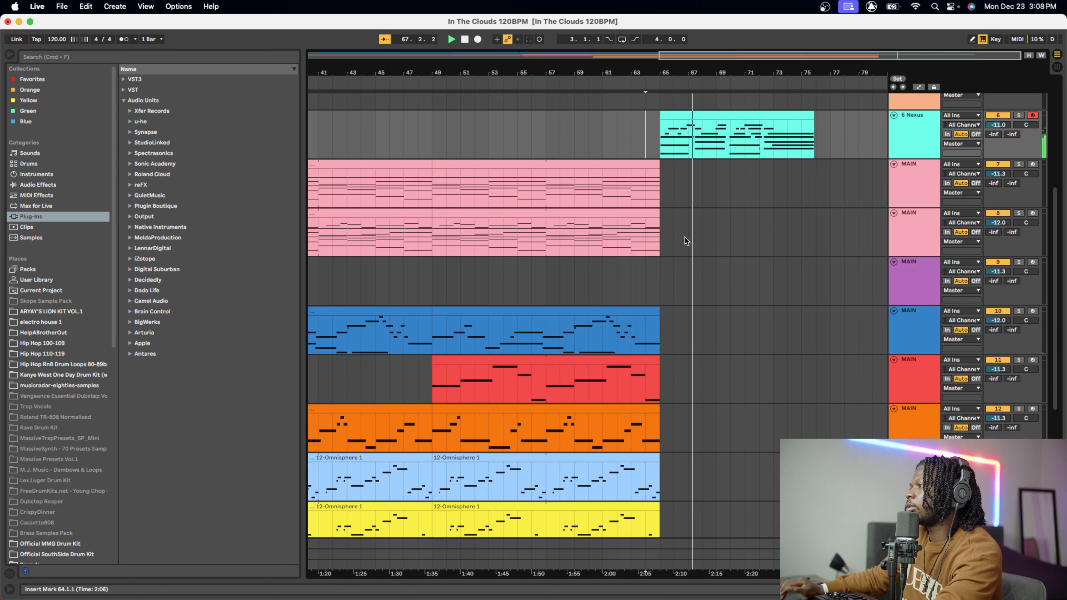
{"action": "scroll", "coordinate": [738, 235], "scroll_direction": "down", "scroll_amount": 5}
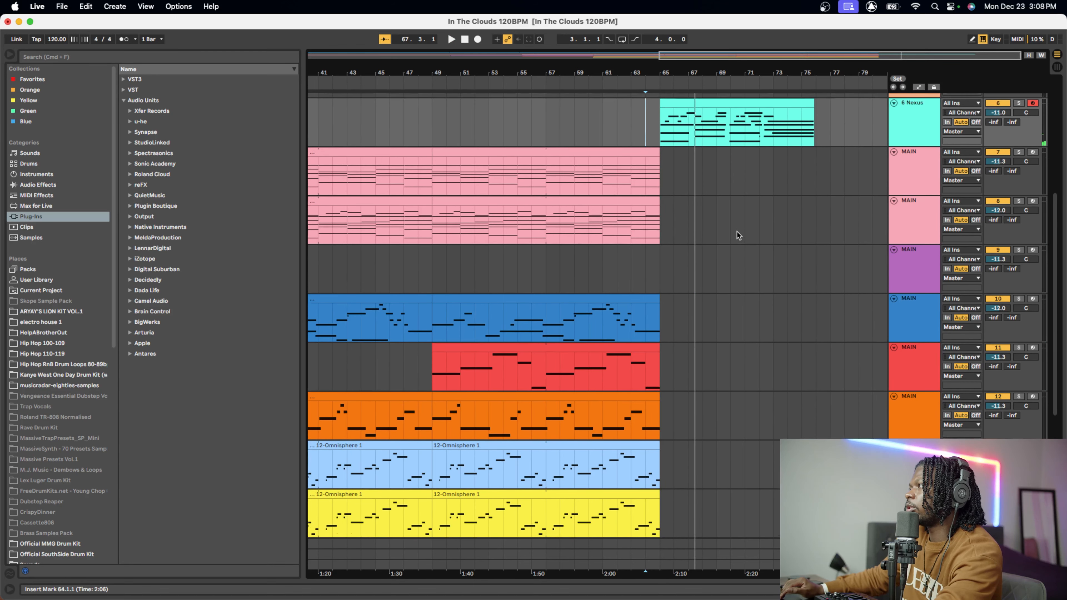
- Insert a new MIDI track and move it directly below the Nexus track as track 7
{"action": "key", "text": "minus"}
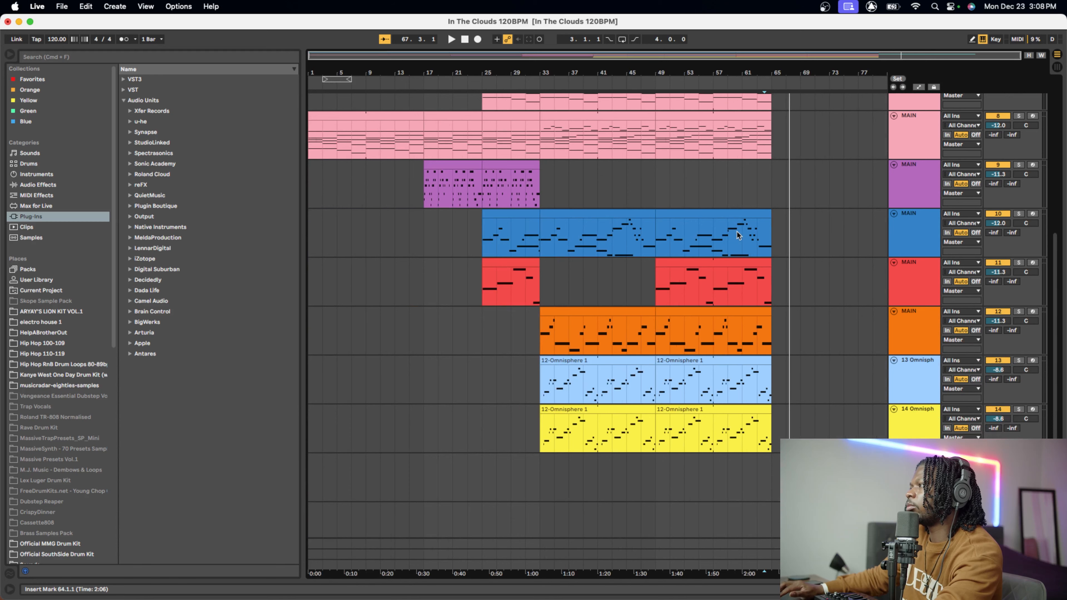
{"action": "scroll", "coordinate": [737, 232], "scroll_direction": "up", "scroll_amount": 2}
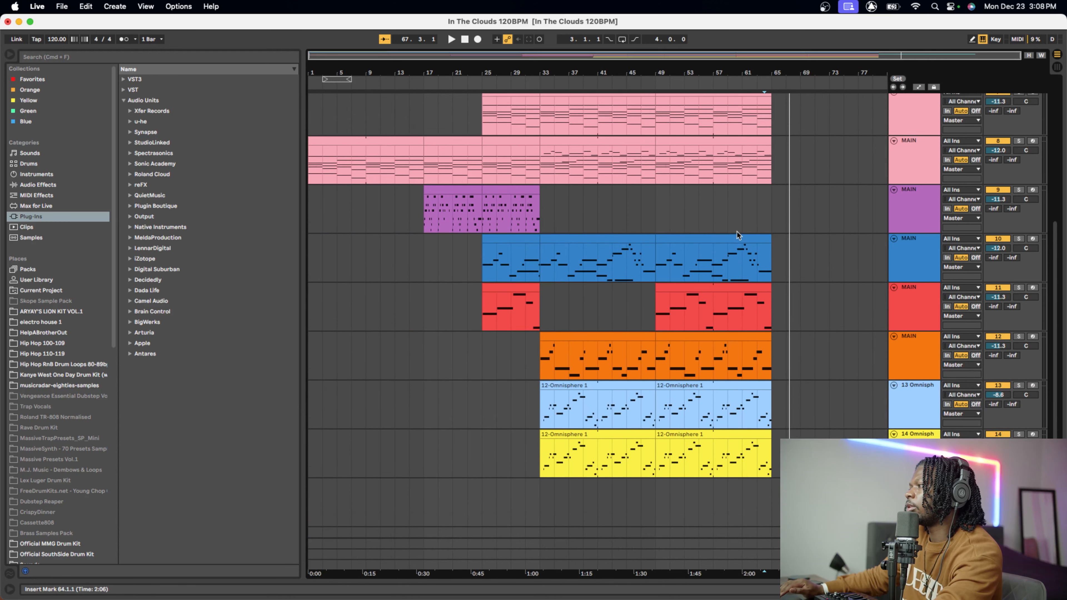
{"action": "scroll", "coordinate": [737, 234], "scroll_direction": "up", "scroll_amount": 1}
{"action": "left_click", "coordinate": [913, 513]}
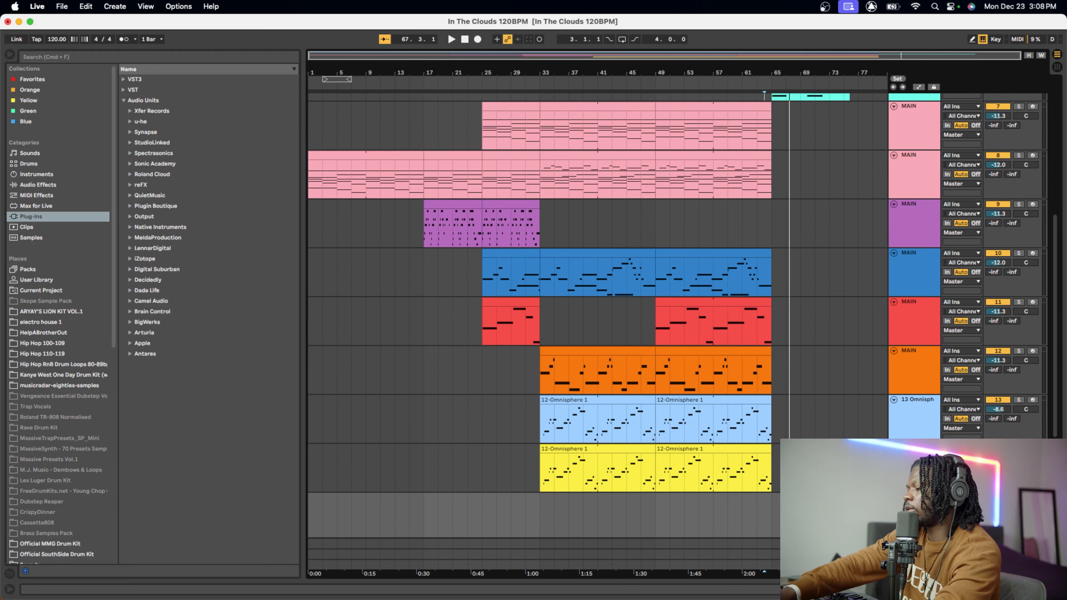
{"action": "key", "text": "shift+super+t"}
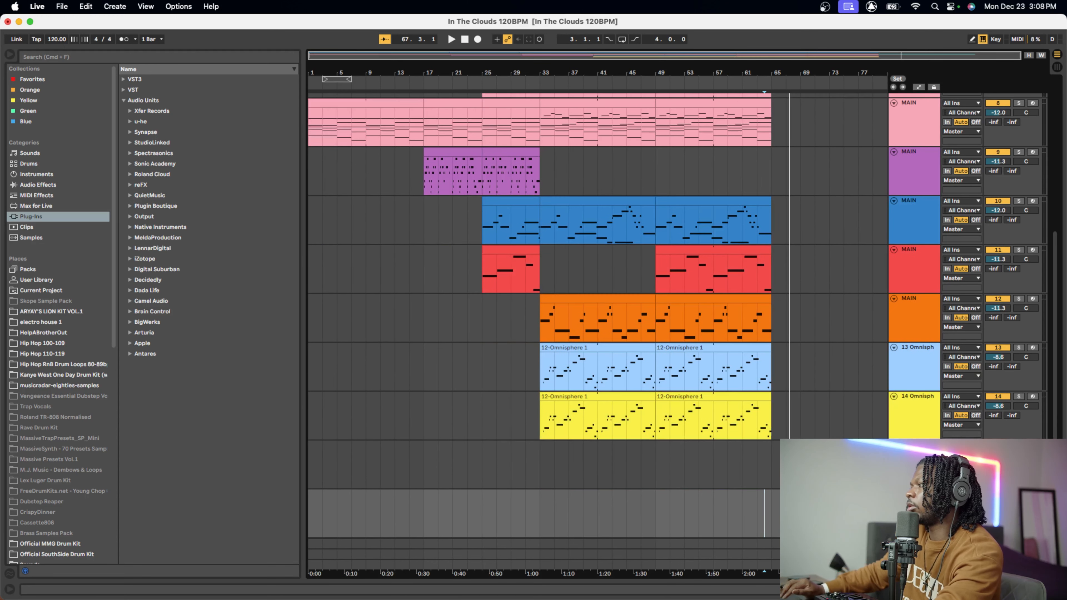
{"action": "left_click_drag", "start_coordinate": [914, 509], "coordinate": [915, 111]}
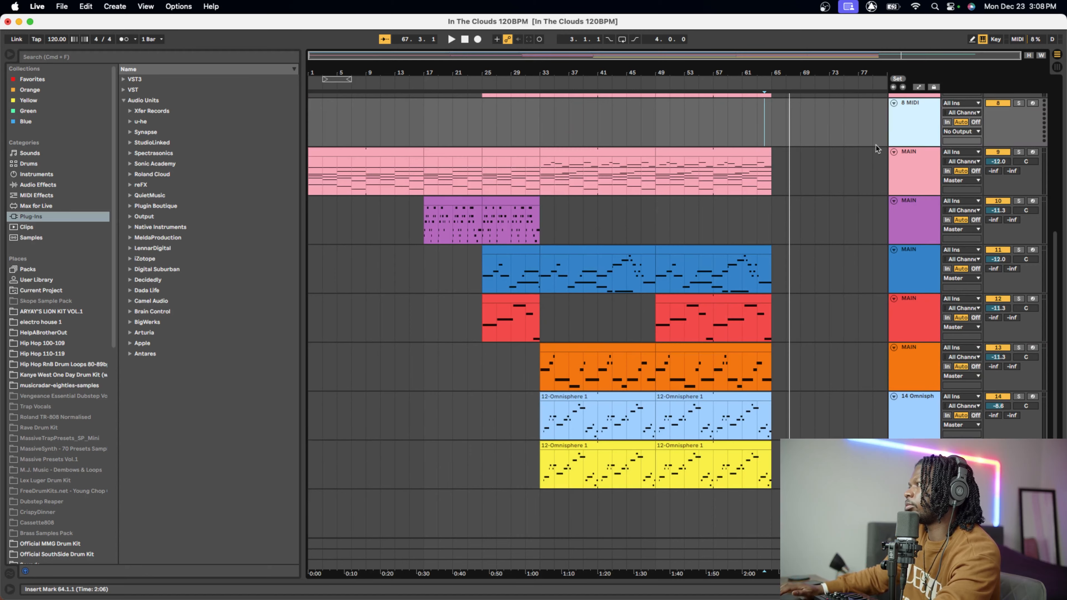
{"action": "scroll", "coordinate": [865, 162], "scroll_direction": "up", "scroll_amount": 5}
{"action": "left_click_drag", "start_coordinate": [907, 250], "coordinate": [899, 172]}
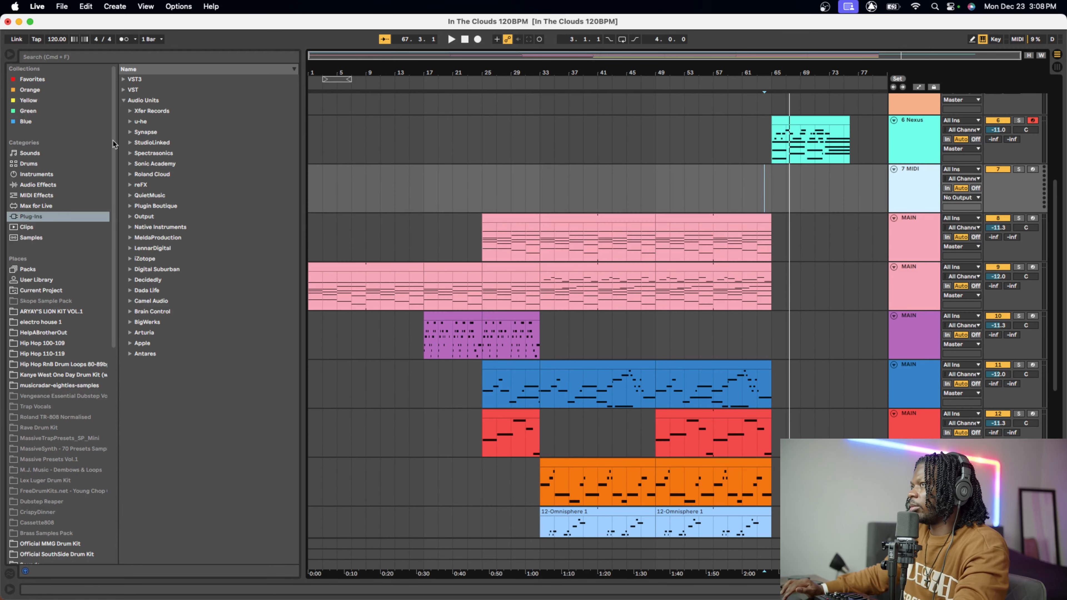
- Search the plug-ins for "omnisphere" and load the Audio Units version of Omnisphere on track 7
{"action": "left_click", "coordinate": [180, 56]}
{"action": "type", "text": "omnis"}
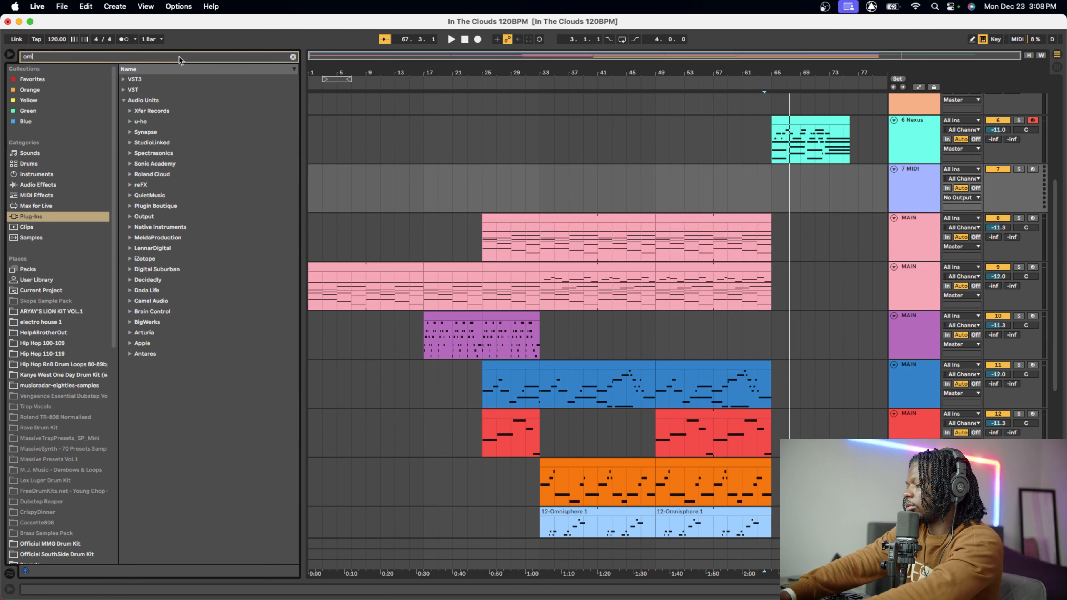
{"action": "type", "text": "ere"}
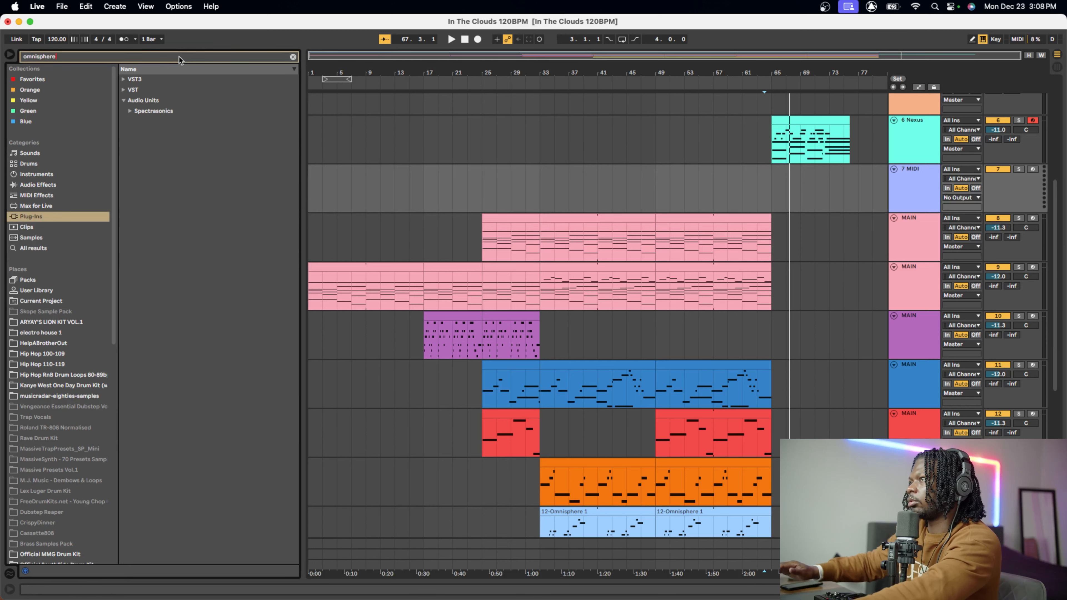
{"action": "left_click", "coordinate": [903, 175]}
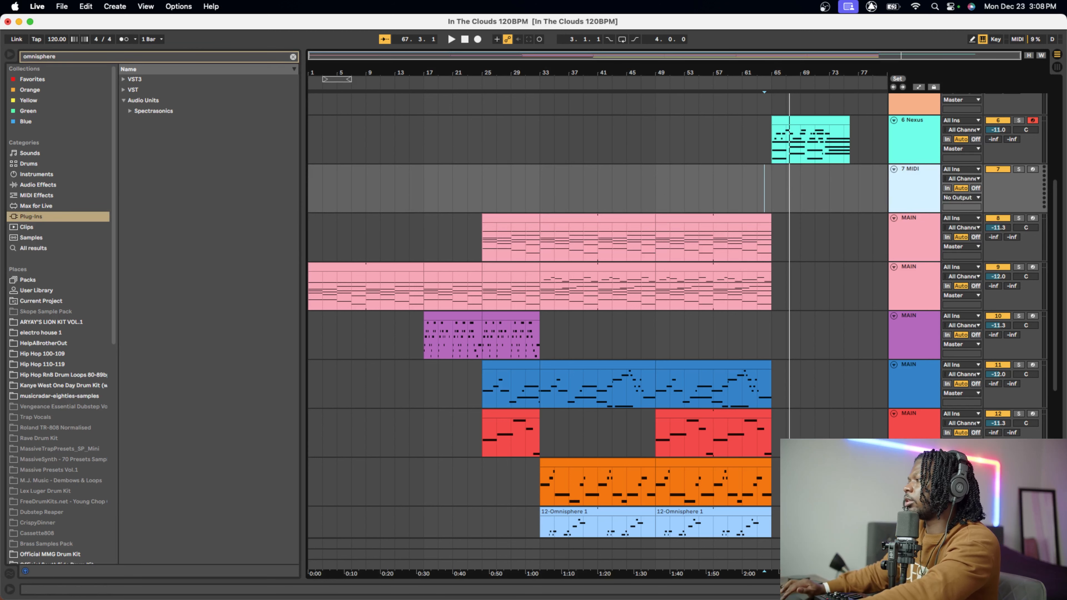
{"action": "key", "text": "shift+Tab"}
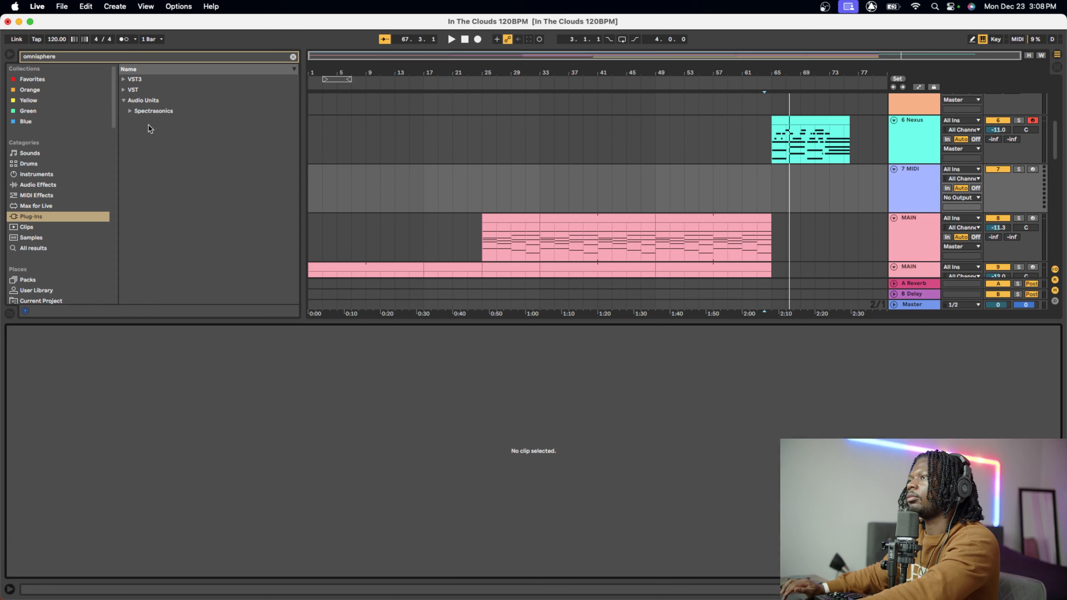
{"action": "left_click", "coordinate": [131, 111]}
{"action": "left_click", "coordinate": [156, 126]}
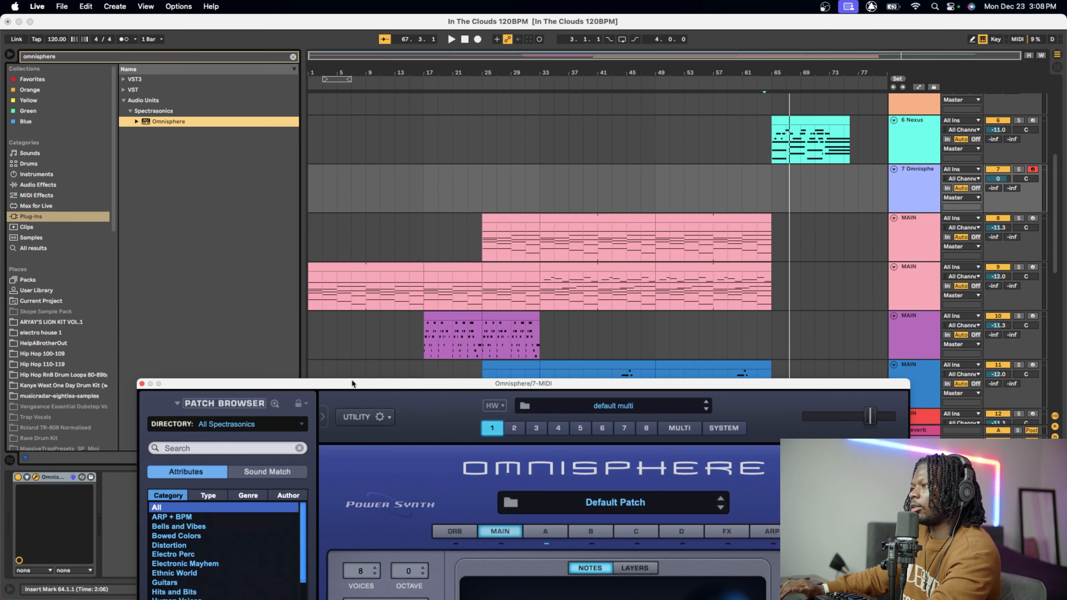
{"action": "left_click_drag", "start_coordinate": [350, 387], "coordinate": [294, 116]}
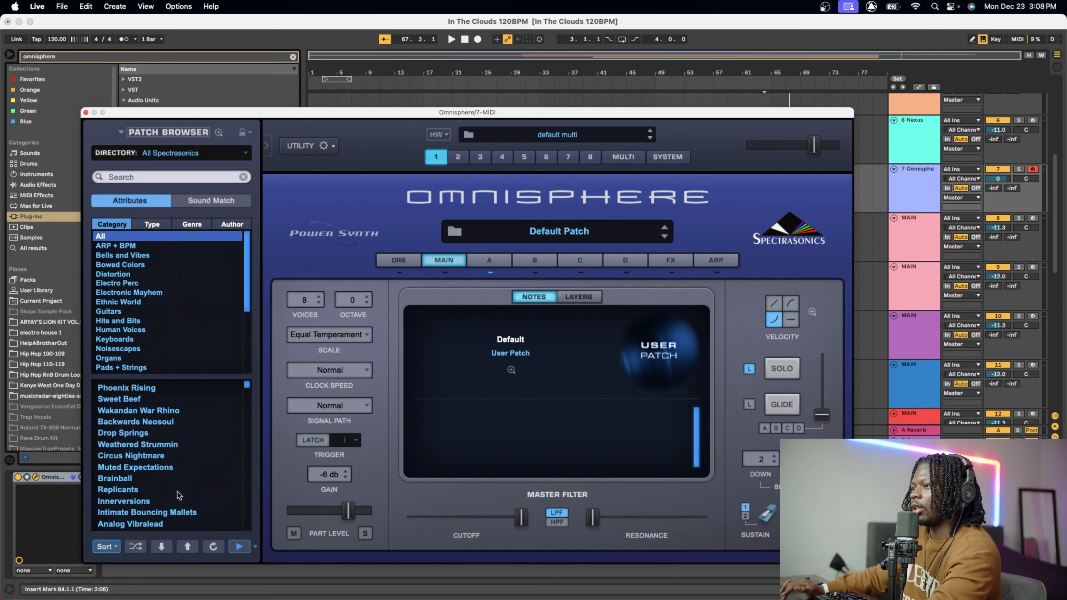
- Filter the Omnisphere patches by the Transition Effects category and load the Extreme Range Zap Sweep patch
{"action": "scroll", "coordinate": [139, 362], "scroll_direction": "down", "scroll_amount": 5}
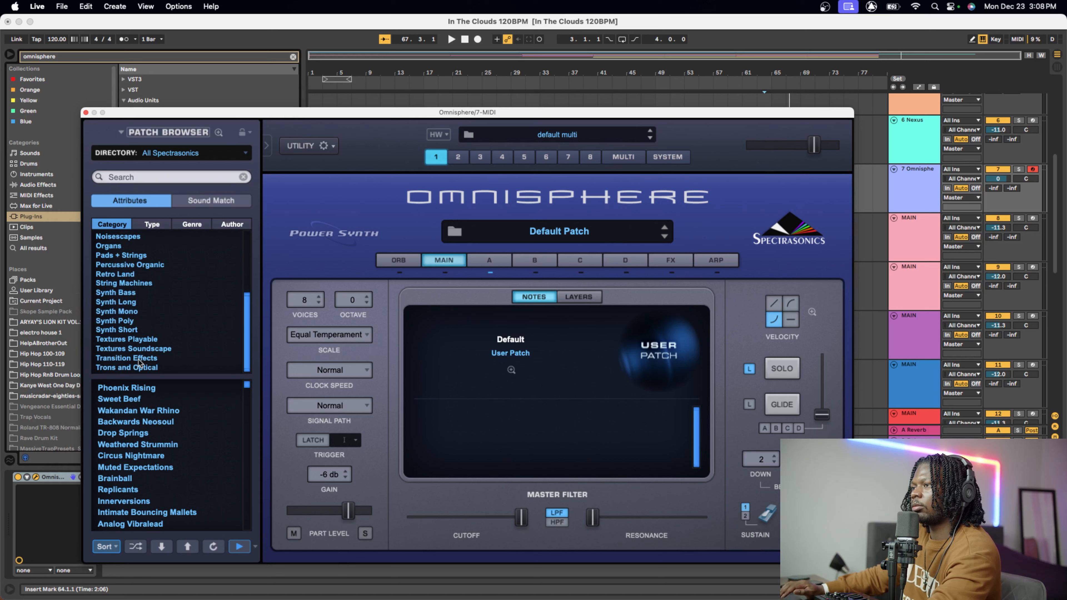
{"action": "left_click", "coordinate": [124, 359]}
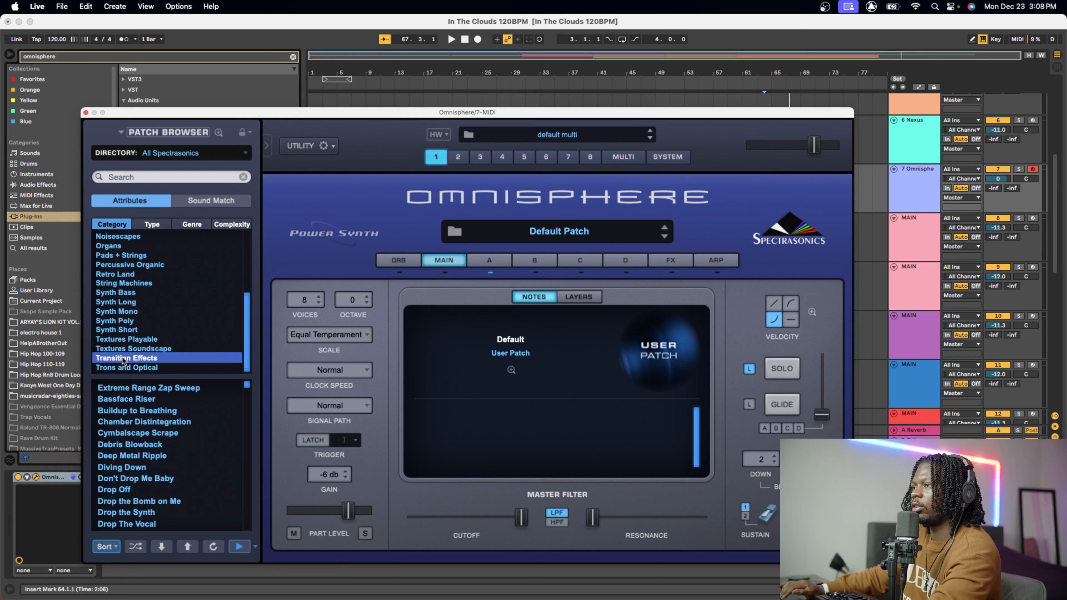
{"action": "left_click", "coordinate": [136, 389]}
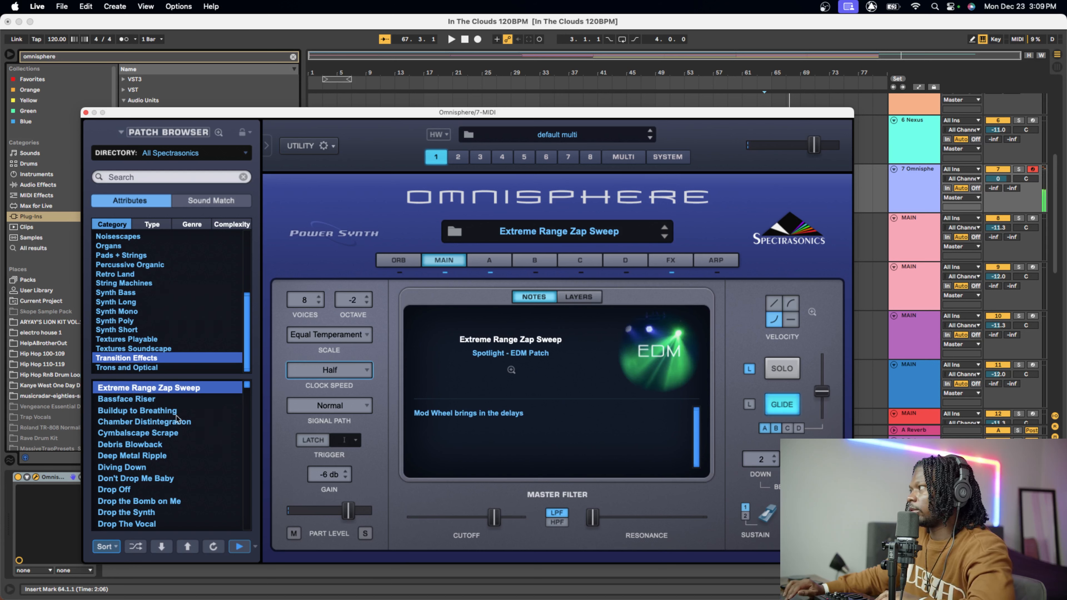
- Set the Omnisphere track's volume to -12 dB and load the Drop the Bomb on Me patch
{"action": "left_click", "coordinate": [998, 179]}
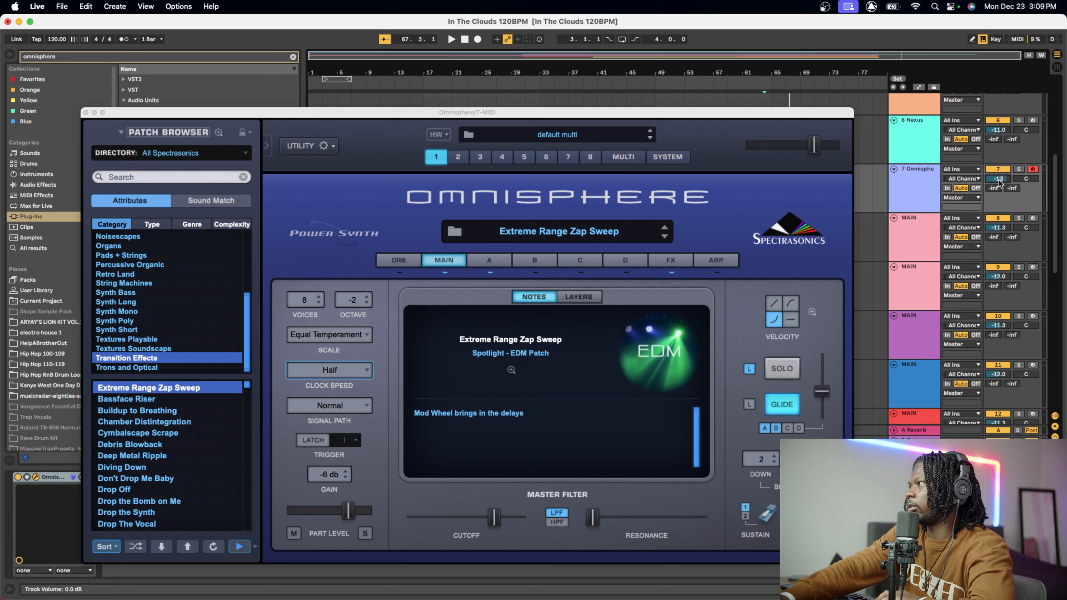
{"action": "type", "text": "-12"}
{"action": "key", "text": "Return"}
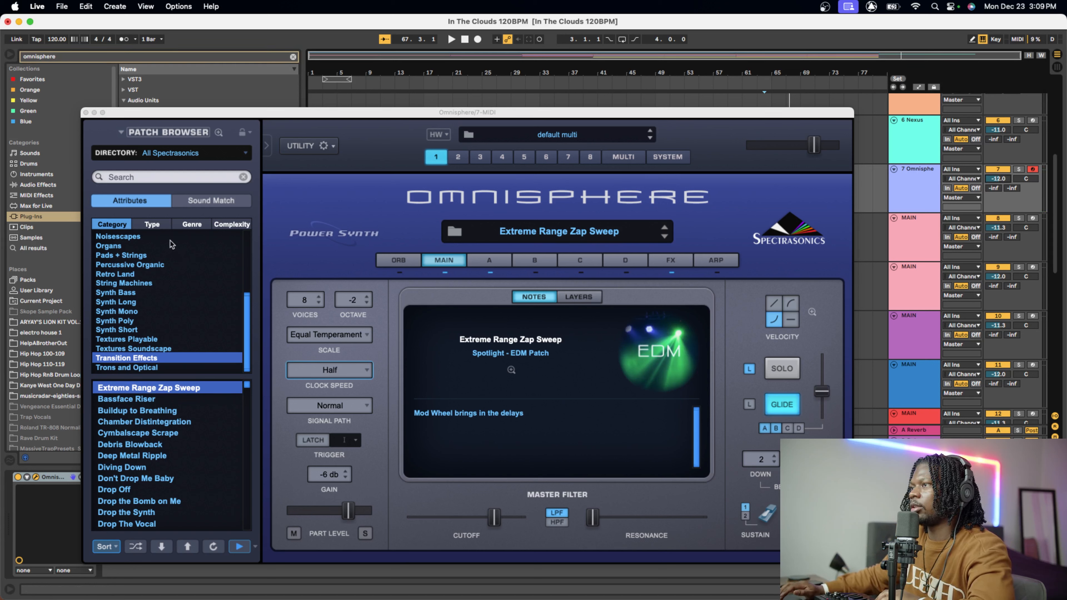
{"action": "left_click", "coordinate": [125, 494]}
{"action": "left_click", "coordinate": [127, 501]}
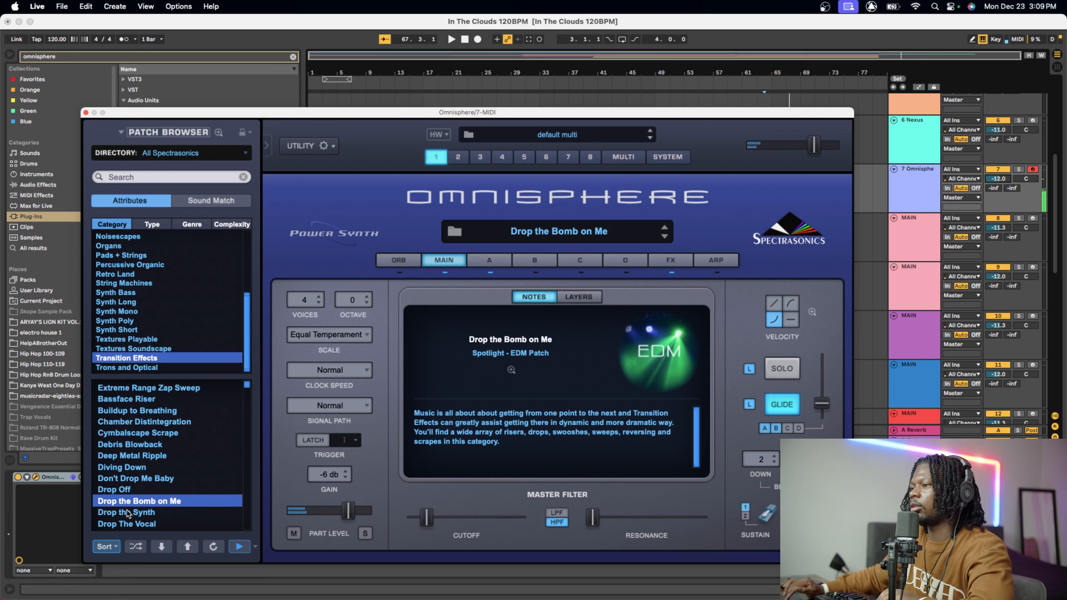
- Audition transition patches including Drop the Synth, Granular Mallet Rolls, Grumpy Riser Bass, Hauling Rise, Hold me to Rise and Hoover Trap Drop
{"action": "left_click", "coordinate": [127, 512]}
{"action": "scroll", "coordinate": [128, 506], "scroll_direction": "down", "scroll_amount": 8}
{"action": "left_click", "coordinate": [137, 444]}
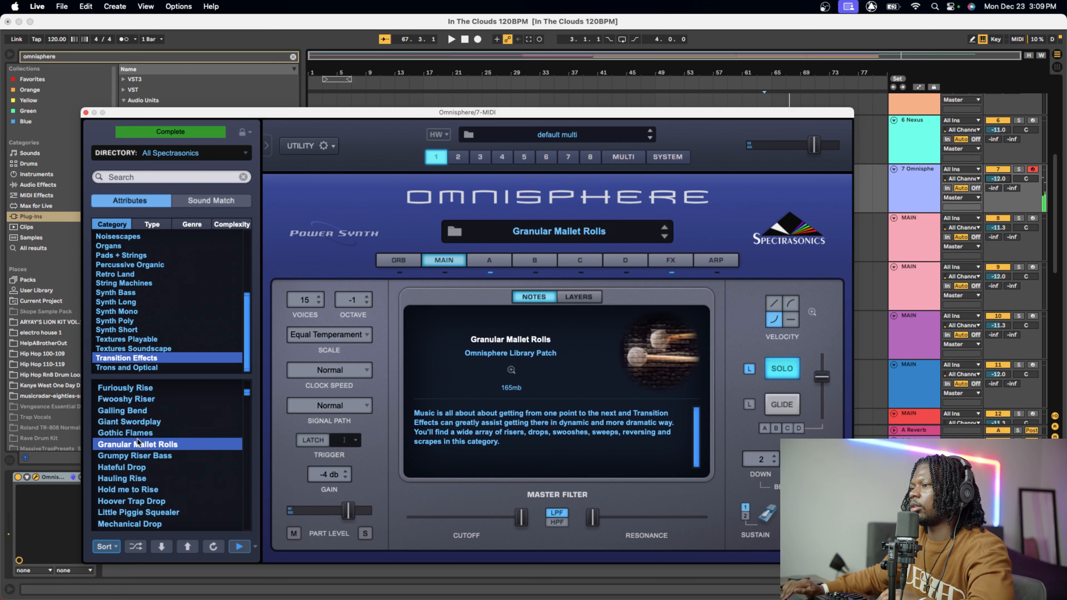
{"action": "left_click", "coordinate": [135, 456]}
{"action": "left_click", "coordinate": [131, 478]}
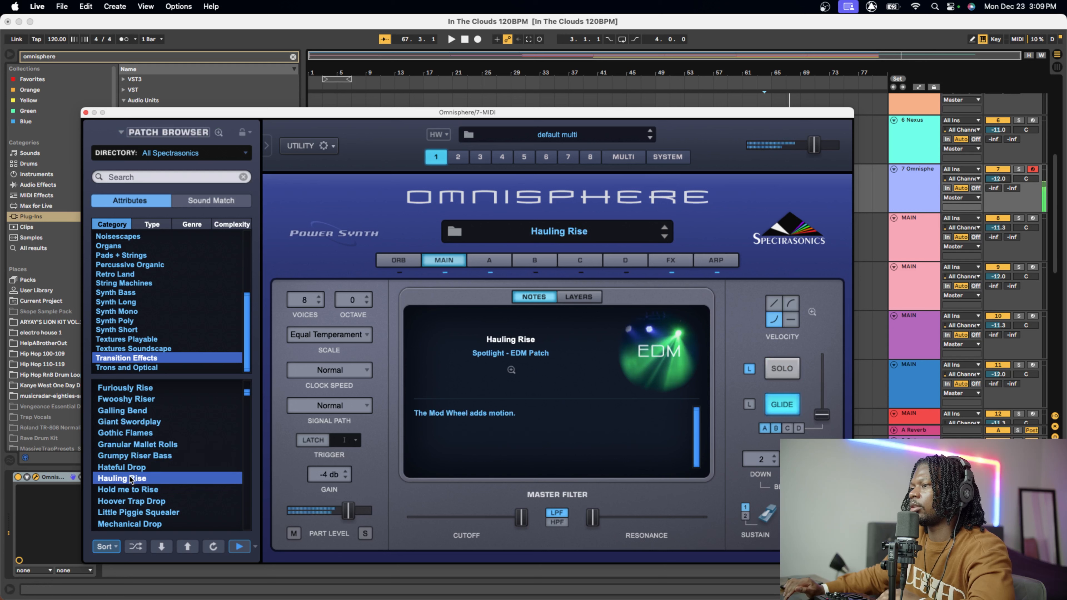
{"action": "left_click", "coordinate": [130, 490]}
{"action": "left_click", "coordinate": [129, 501]}
- Audition Reversing the Coffee, Stop This Crazy Rise!, Super Riser, Superior Pitch Riser Slow, Sweeping Transitioner and Tape Riser from the Transition Effects patches
{"action": "scroll", "coordinate": [128, 504], "scroll_direction": "down", "scroll_amount": 5}
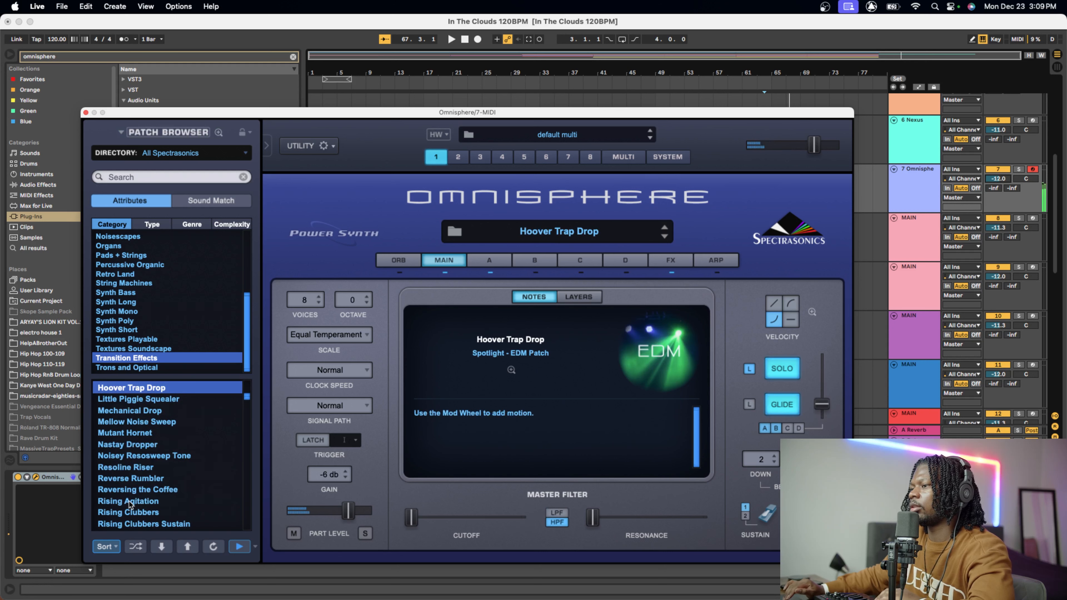
{"action": "left_click", "coordinate": [137, 489]}
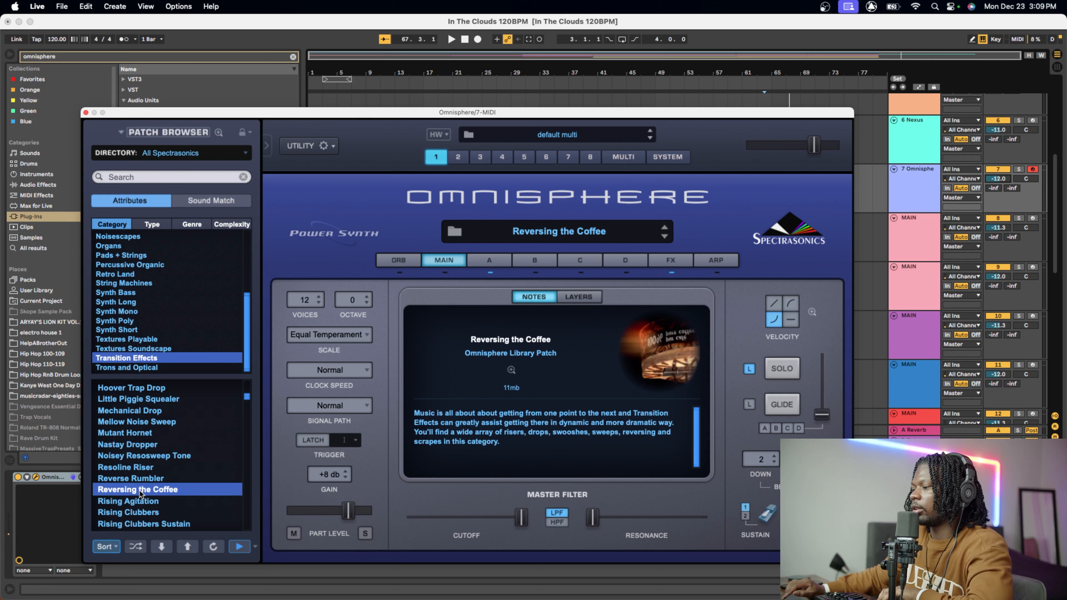
{"action": "scroll", "coordinate": [138, 505], "scroll_direction": "down", "scroll_amount": 4}
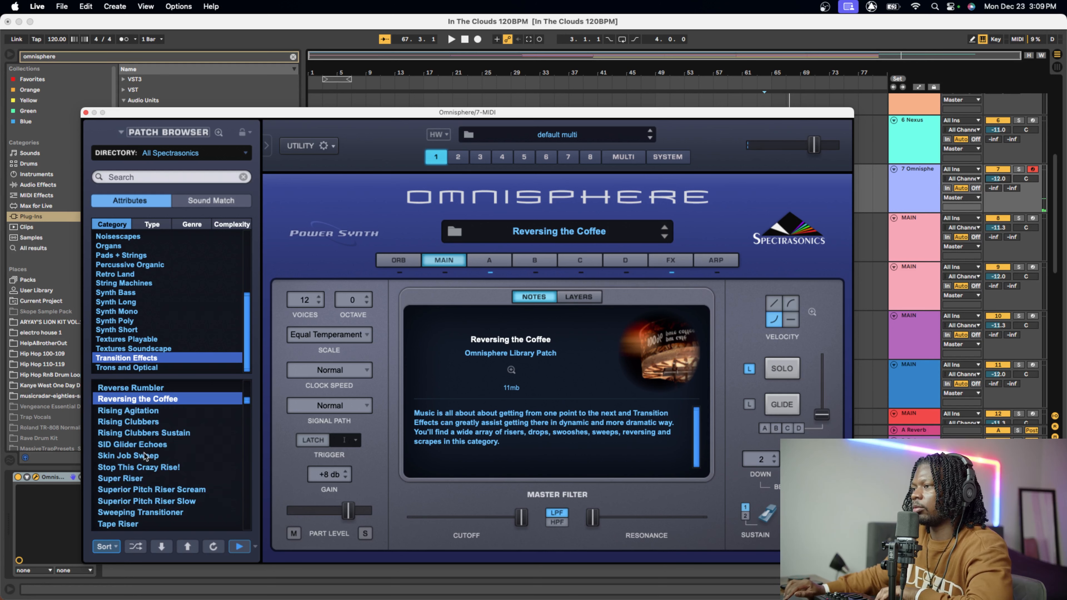
{"action": "left_click", "coordinate": [138, 468]}
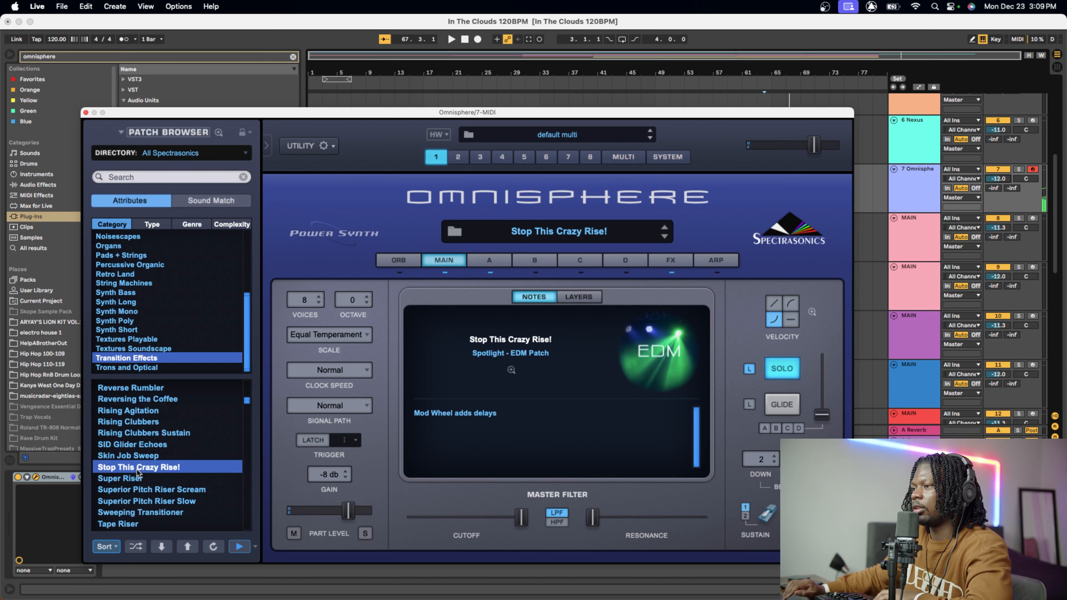
{"action": "left_click", "coordinate": [137, 479]}
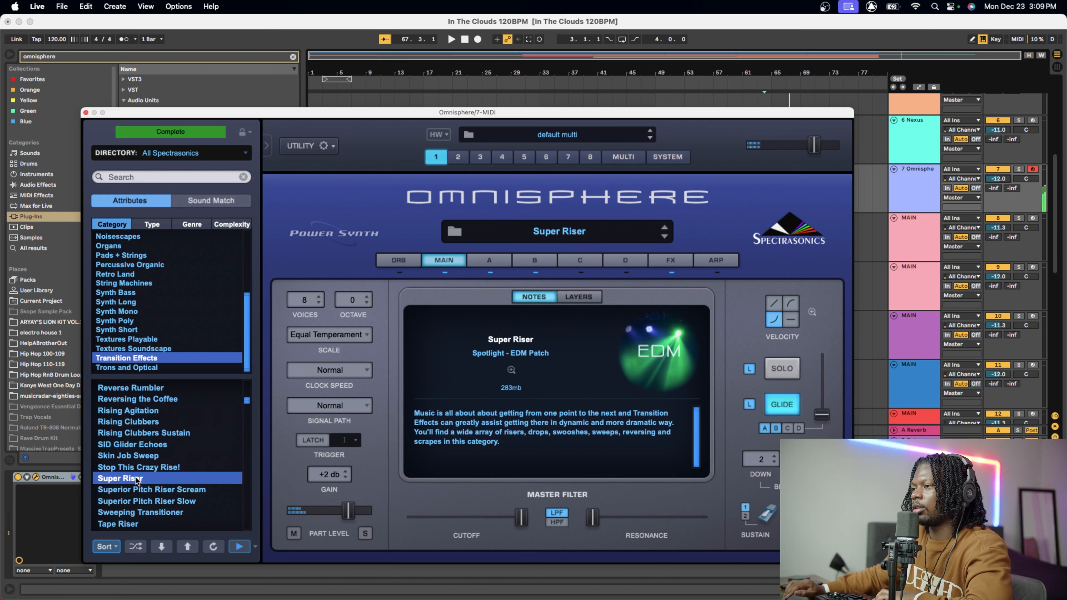
{"action": "left_click", "coordinate": [134, 501]}
{"action": "left_click", "coordinate": [132, 511]}
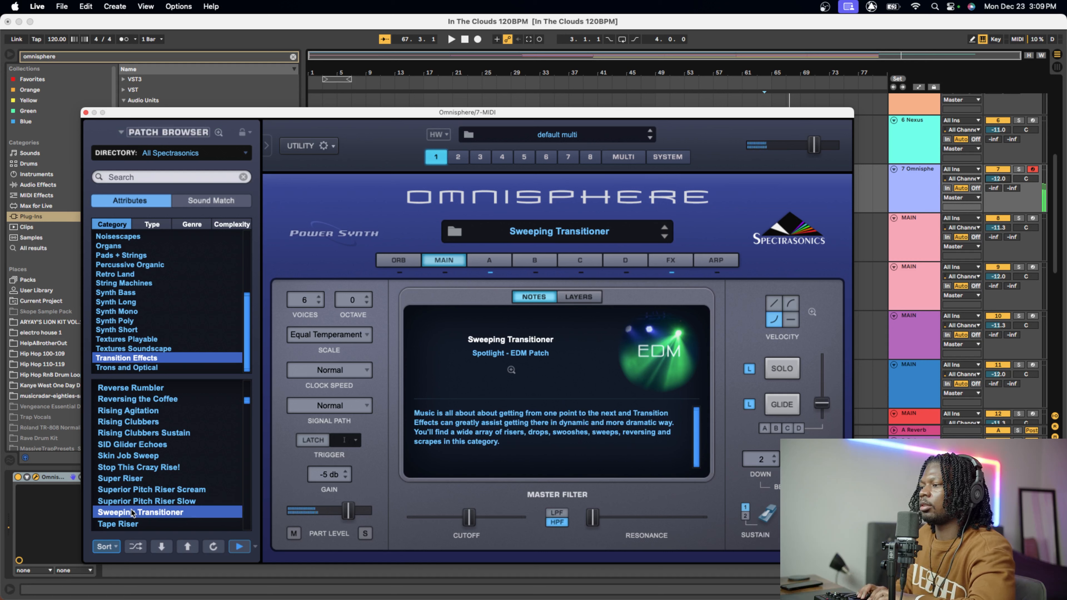
{"action": "left_click", "coordinate": [126, 524]}
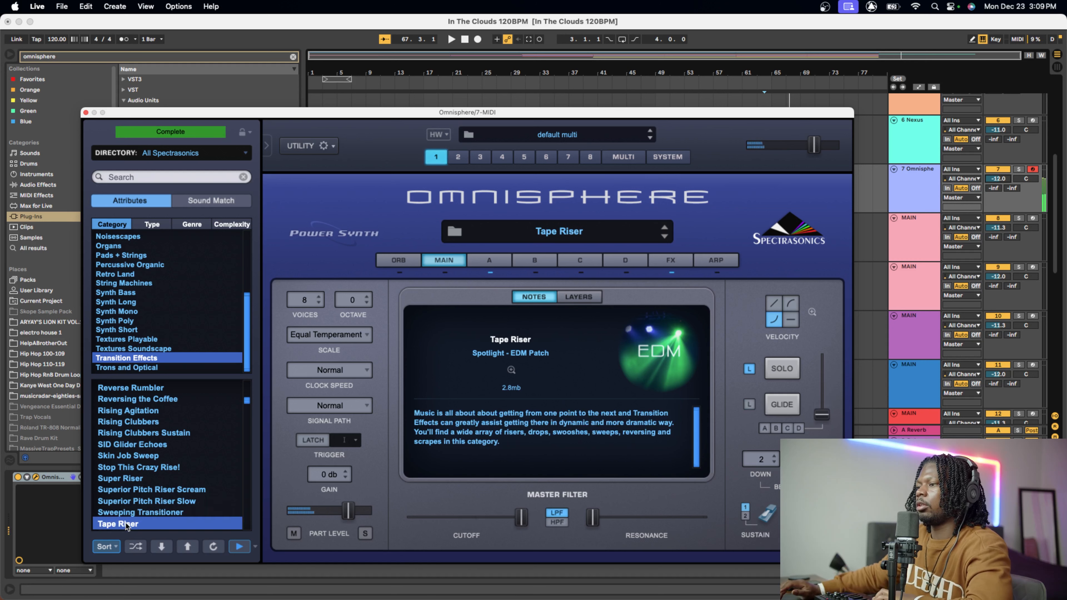
- Try Wavetable Rize and Fall and 8-bit Noise Transition, load the A-0 Vocal Noise Sweep patch, and close the Omnisphere window
{"action": "scroll", "coordinate": [126, 525], "scroll_direction": "down", "scroll_amount": 5}
{"action": "left_click", "coordinate": [128, 432]}
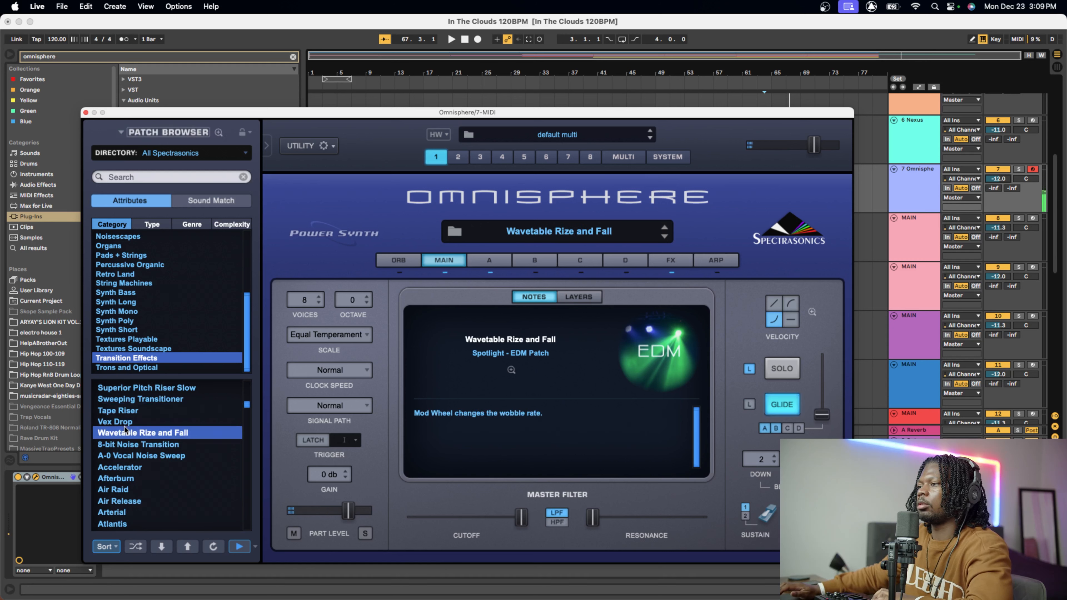
{"action": "left_click", "coordinate": [133, 444]}
{"action": "left_click", "coordinate": [130, 455]}
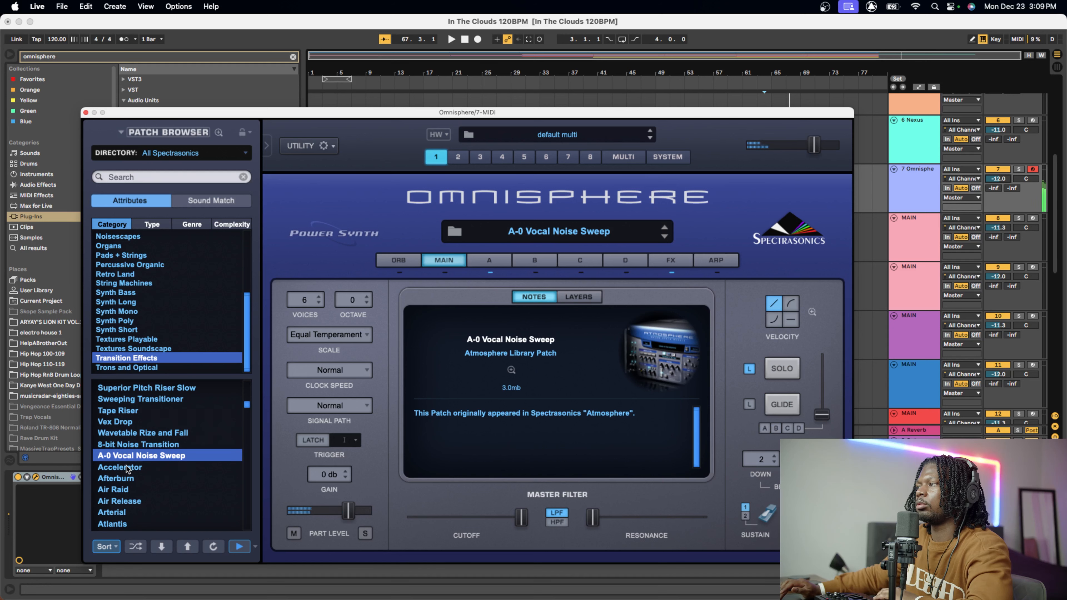
{"action": "left_click", "coordinate": [86, 112]}
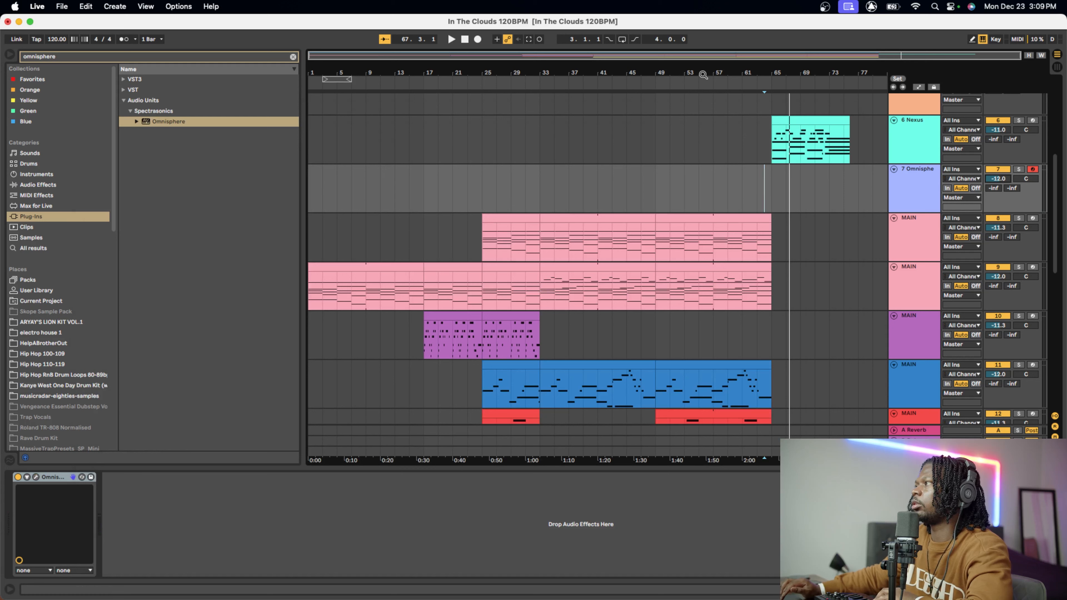
- Capture a sweep note played along with the arrangement as a clip on the Omnisphere track, and extend the clip's start to 61.1.1
{"action": "left_click", "coordinate": [705, 85]}
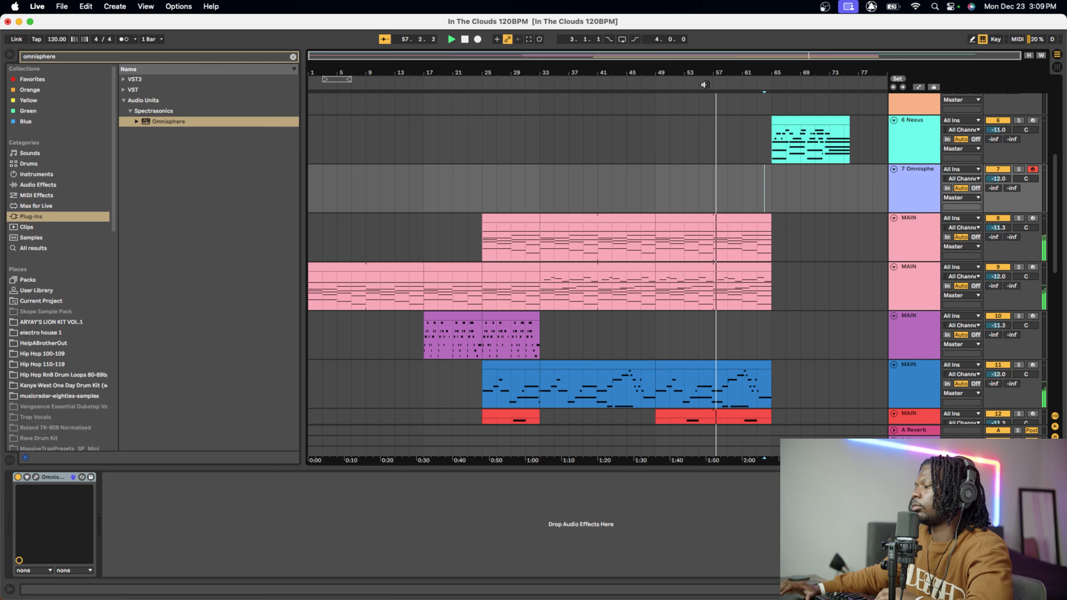
{"action": "left_click", "coordinate": [705, 85]}
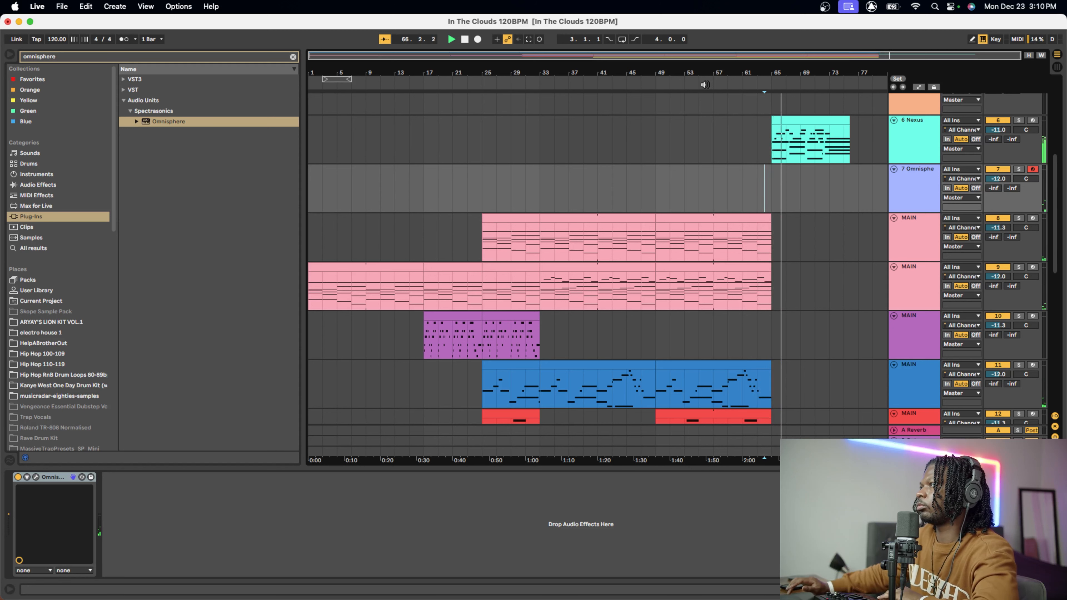
{"action": "left_click", "coordinate": [528, 39]}
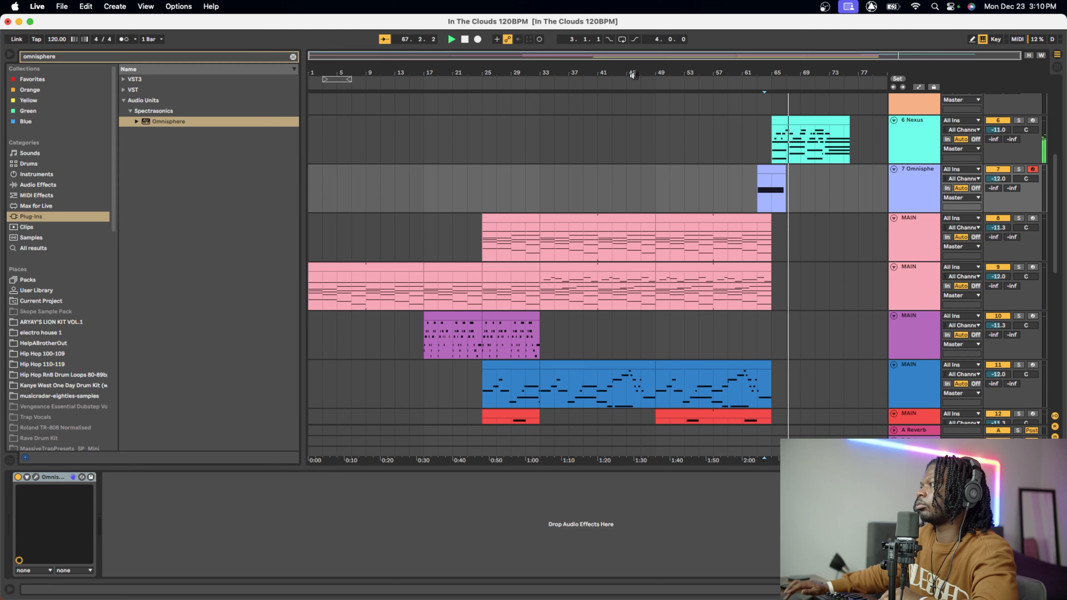
{"action": "mouse_move", "coordinate": [758, 171]}
{"action": "left_mouse_down"}
{"action": "mouse_move", "coordinate": [728, 171]}
{"action": "mouse_move", "coordinate": [742, 171]}
{"action": "left_mouse_up"}
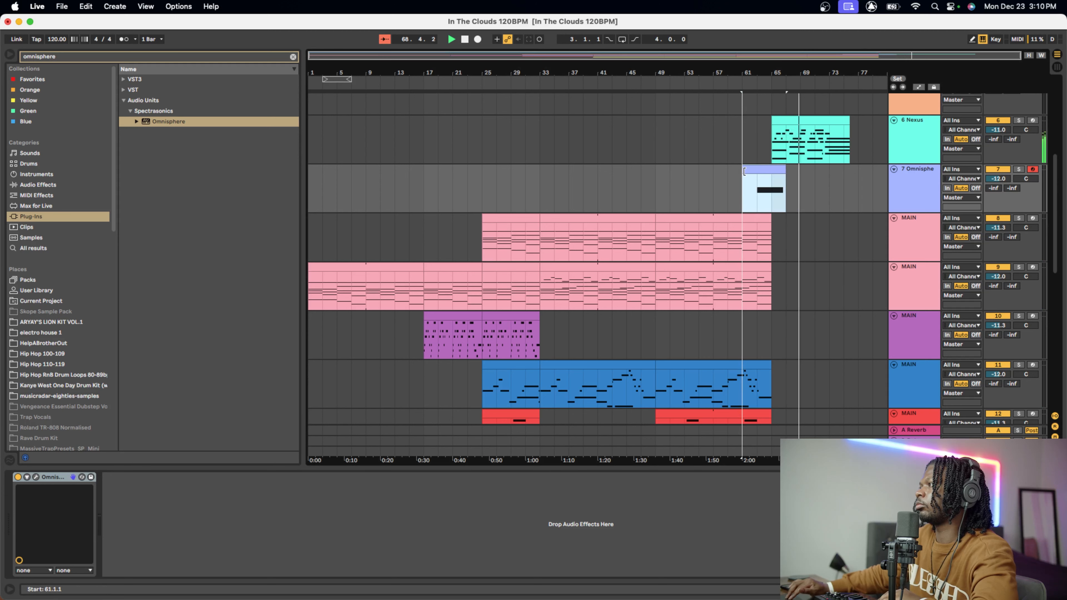
- Play the transition from bar 61 and lower the Omnisphere track's volume to -18.4 dB
{"action": "left_click", "coordinate": [741, 81]}
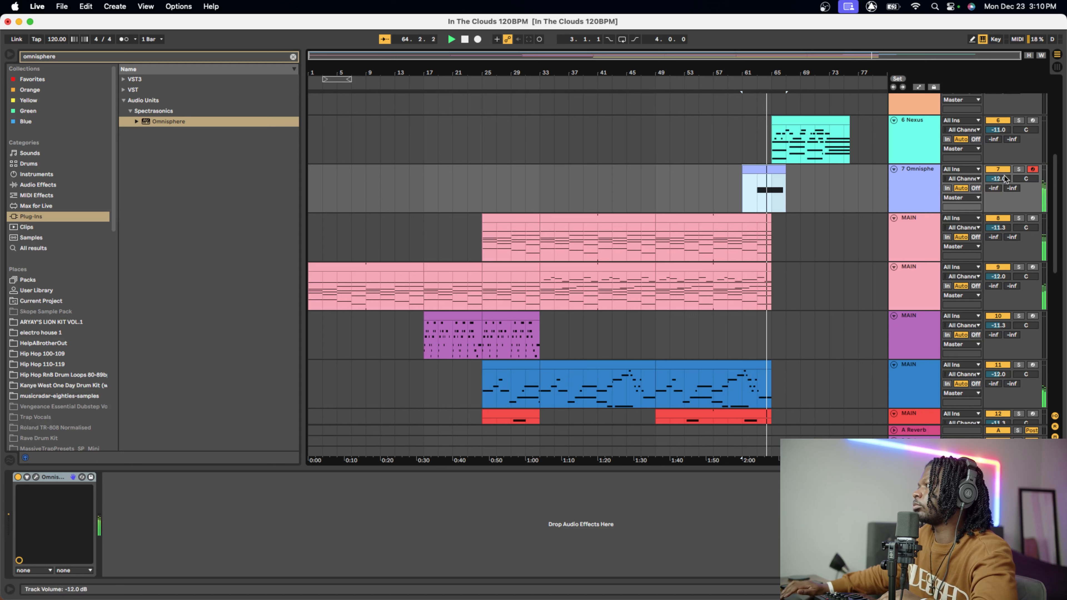
{"action": "left_click_drag", "start_coordinate": [999, 179], "coordinate": [998, 208]}
{"action": "key", "text": "space"}
{"action": "key", "text": "space"}
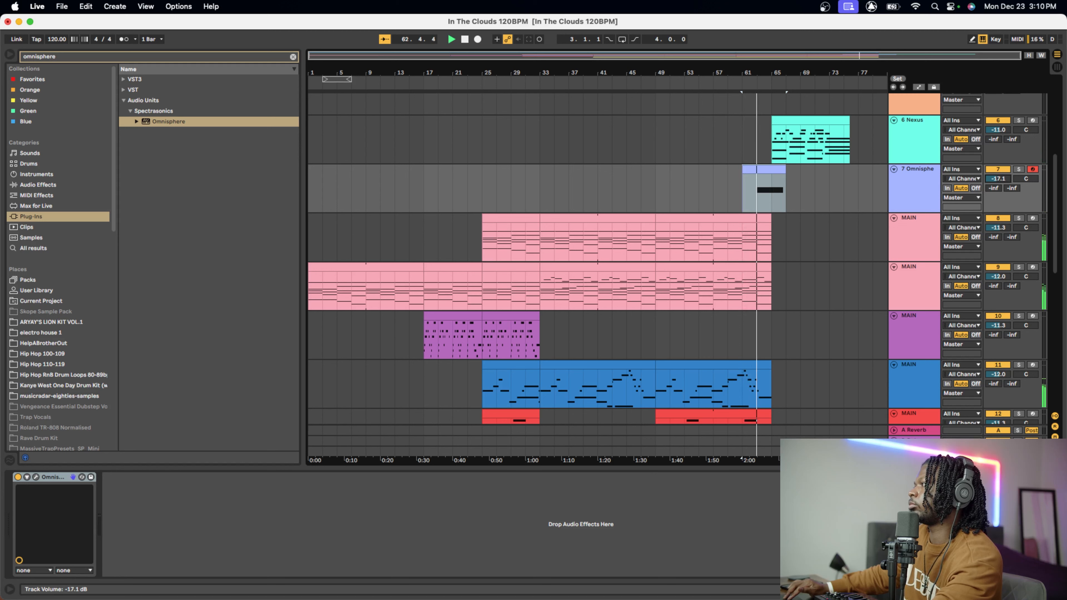
{"action": "left_click_drag", "start_coordinate": [999, 179], "coordinate": [998, 178]}
{"action": "key", "text": "space"}
{"action": "key", "text": "space"}
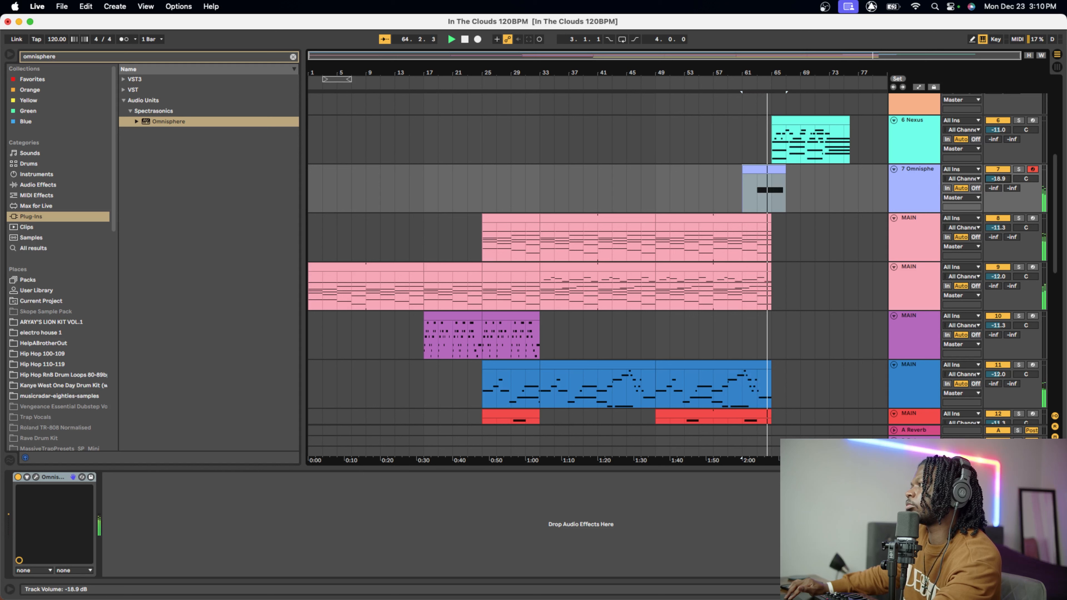
{"action": "left_click_drag", "start_coordinate": [999, 179], "coordinate": [999, 176]}
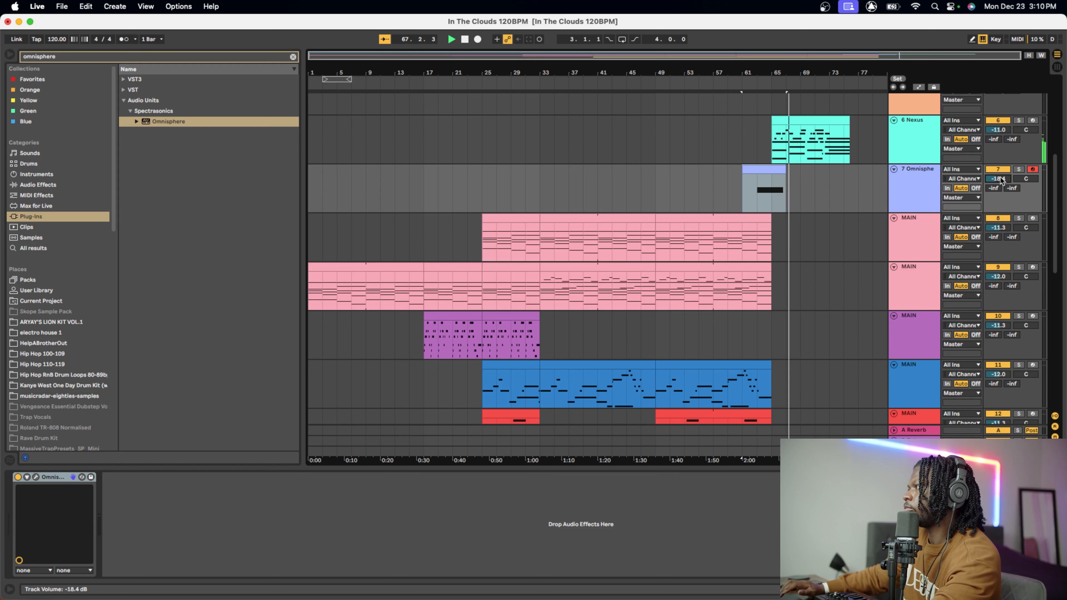
- Look over the tracks below Omnisphere and replay the transition from bar 61
{"action": "scroll", "coordinate": [849, 269], "scroll_direction": "down", "scroll_amount": 3}
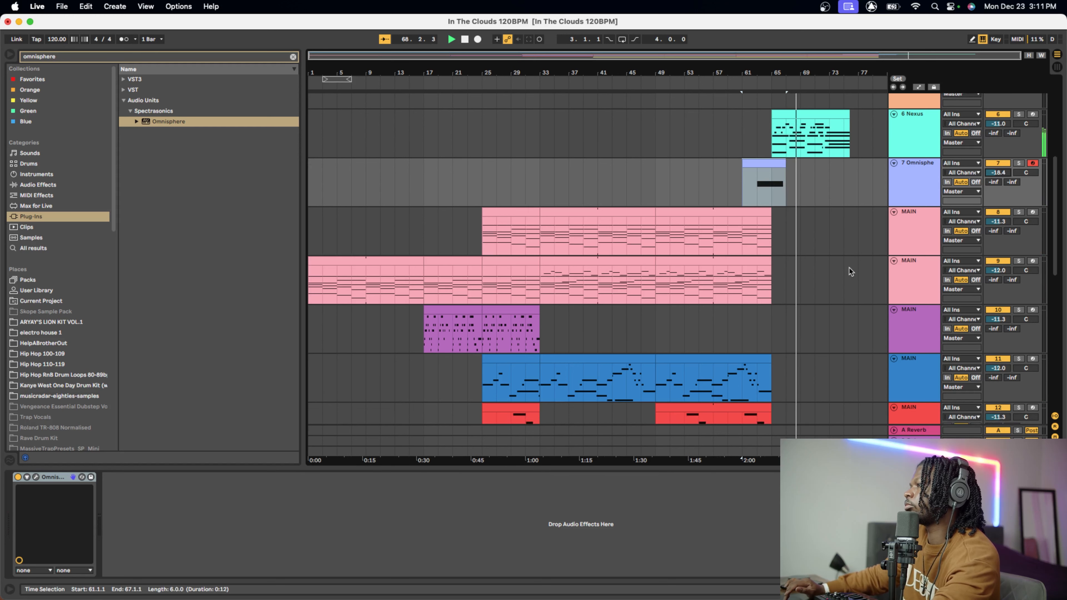
{"action": "scroll", "coordinate": [849, 268], "scroll_direction": "down", "scroll_amount": 2}
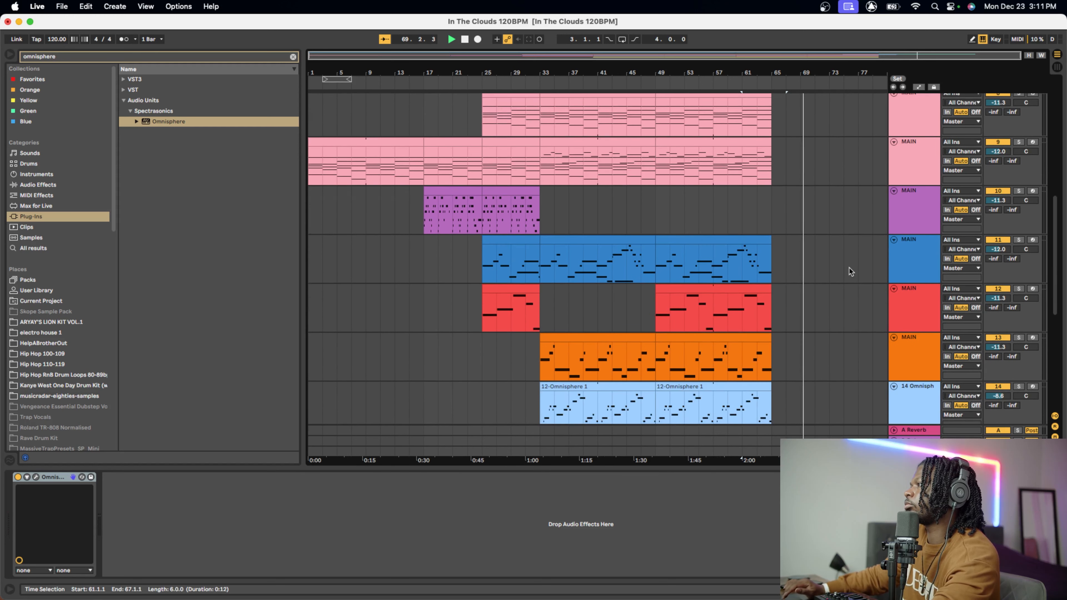
{"action": "scroll", "coordinate": [849, 269], "scroll_direction": "down", "scroll_amount": 5}
{"action": "scroll", "coordinate": [849, 269], "scroll_direction": "up", "scroll_amount": 8}
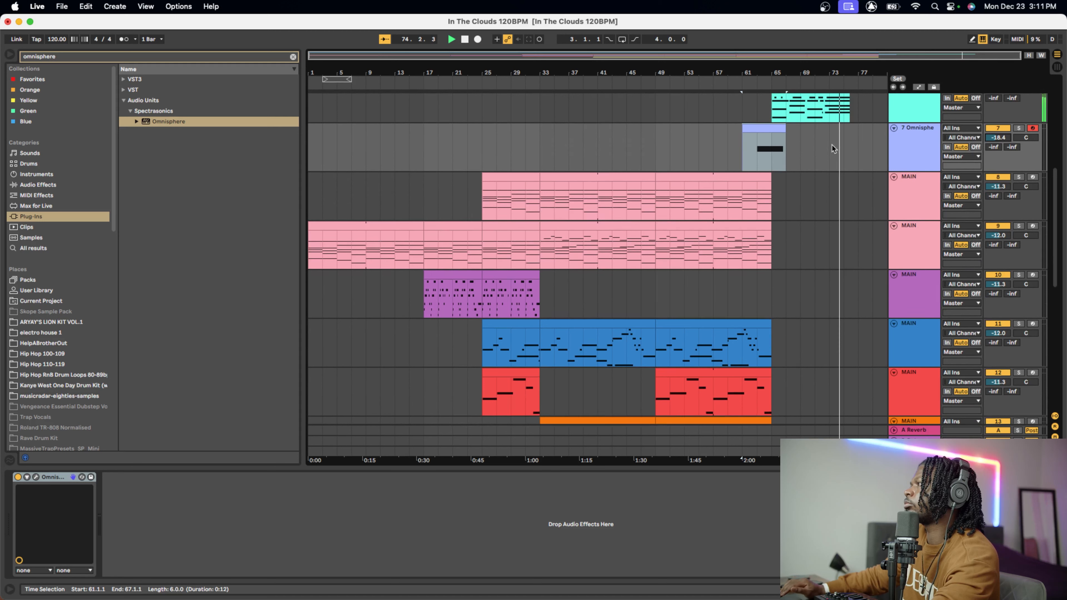
{"action": "key", "text": "space"}
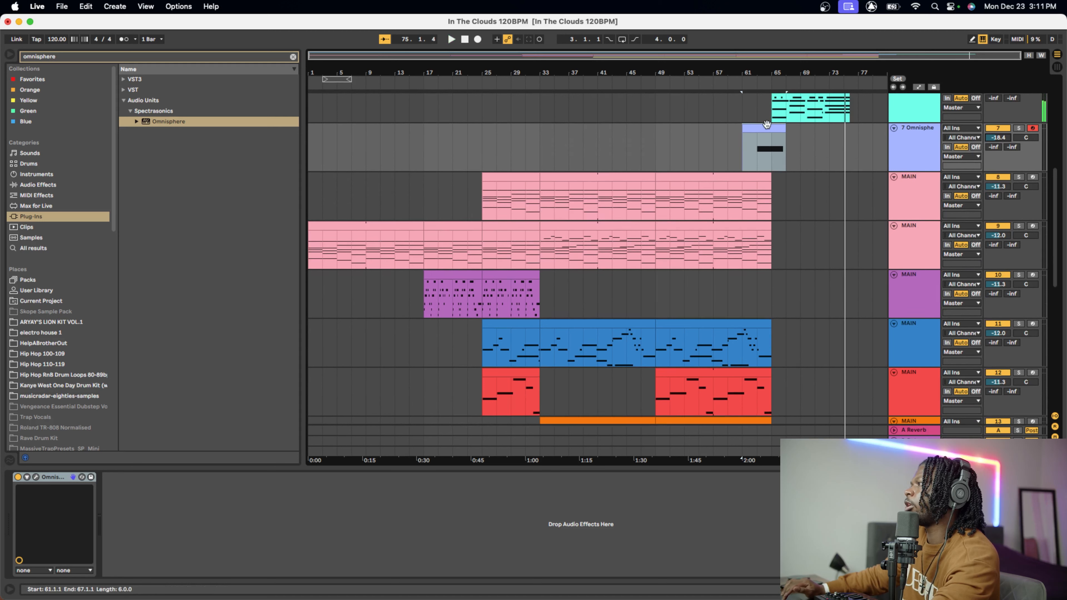
{"action": "left_click", "coordinate": [743, 152]}
{"action": "key", "text": "space"}
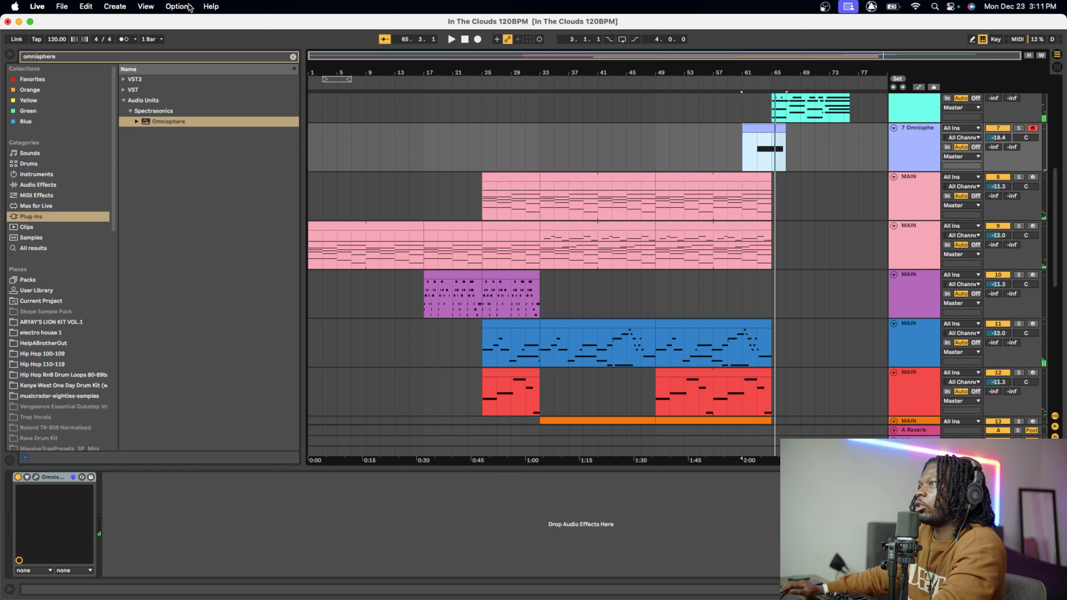
- Turn on Automation Mode for the arrangement
{"action": "left_click", "coordinate": [179, 7]}
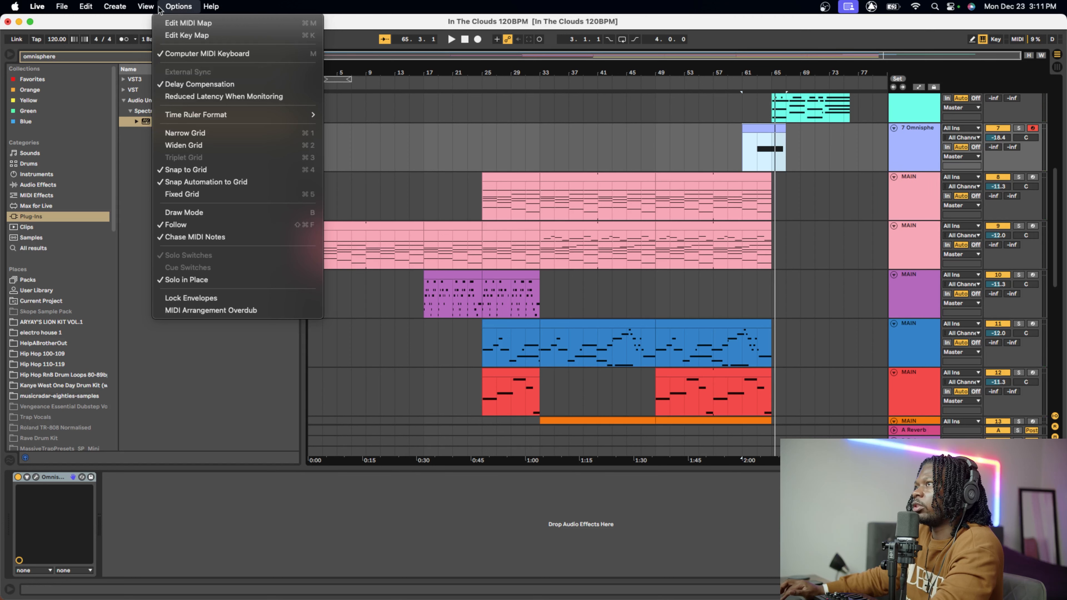
{"action": "mouse_move", "coordinate": [148, 9]}
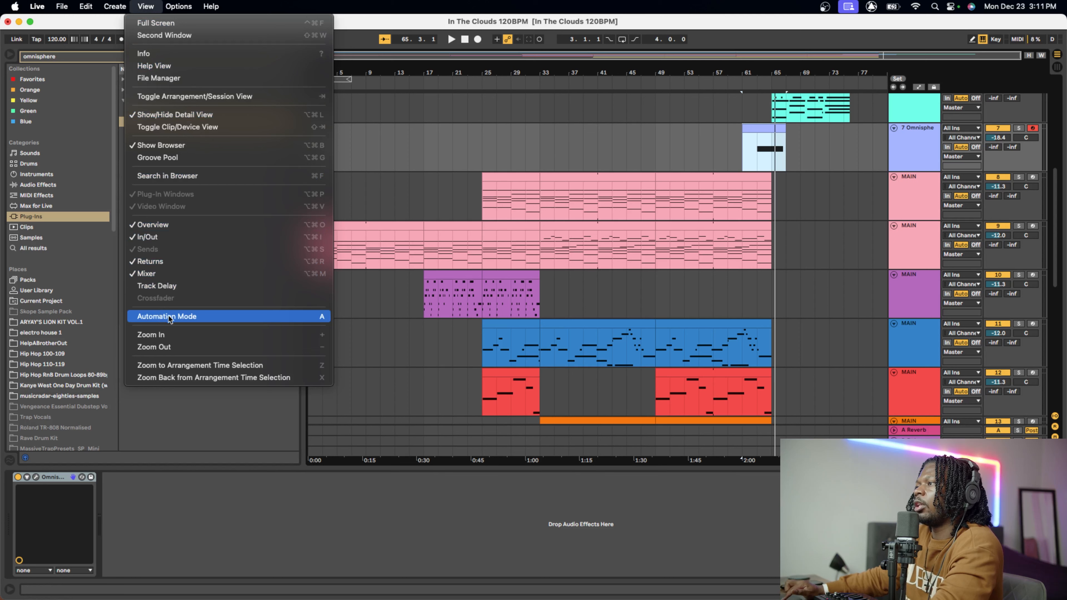
{"action": "left_click", "coordinate": [214, 319]}
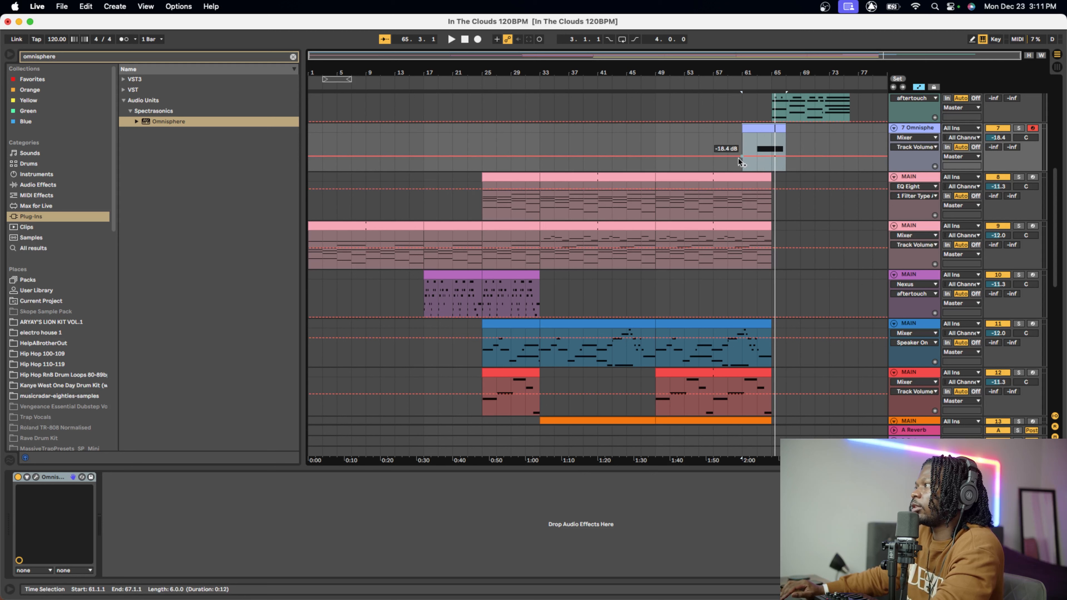
- Check the Mixer parameters available for automation on the Omnisphere track and clear the plug-in browser search
{"action": "left_click", "coordinate": [908, 146]}
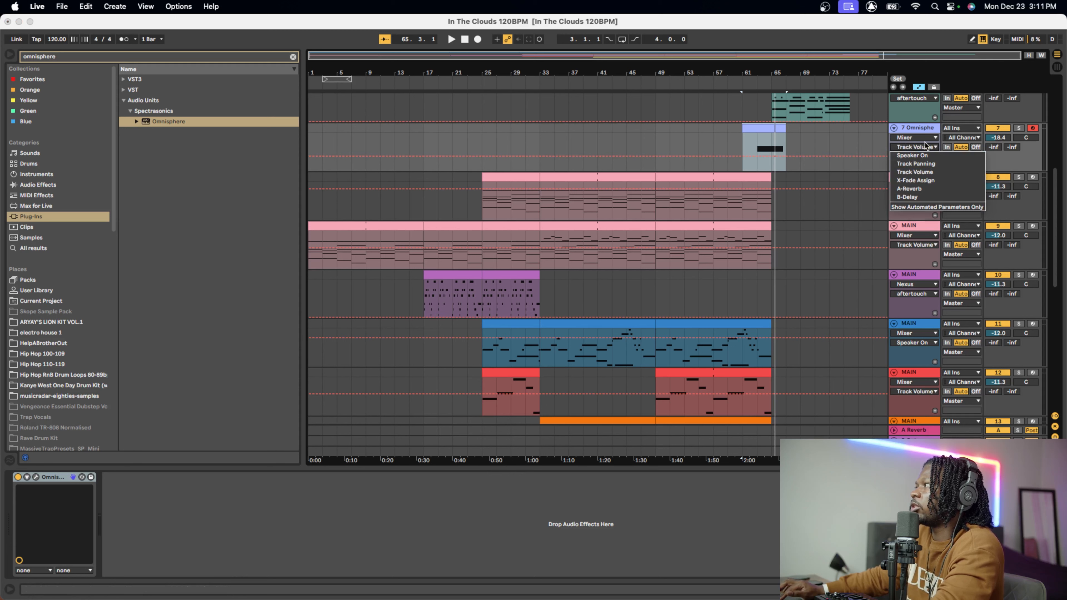
{"action": "left_click", "coordinate": [912, 131]}
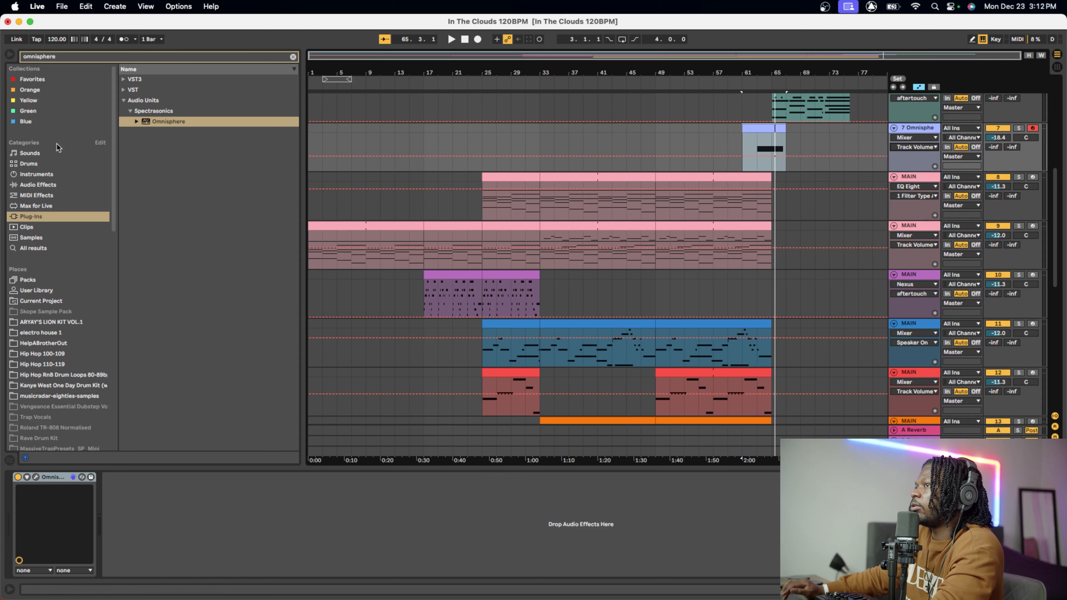
{"action": "left_click", "coordinate": [293, 56]}
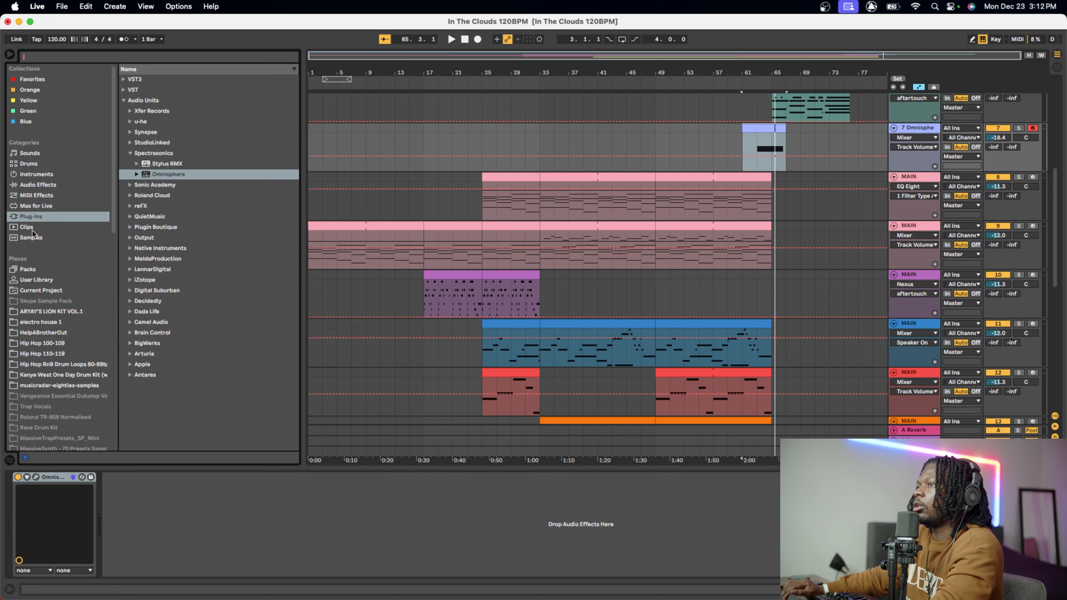
- Examine the EQ Eight parameters and the devices available for automation on MAIN track 8
{"action": "left_click", "coordinate": [916, 133]}
{"action": "left_click", "coordinate": [909, 177]}
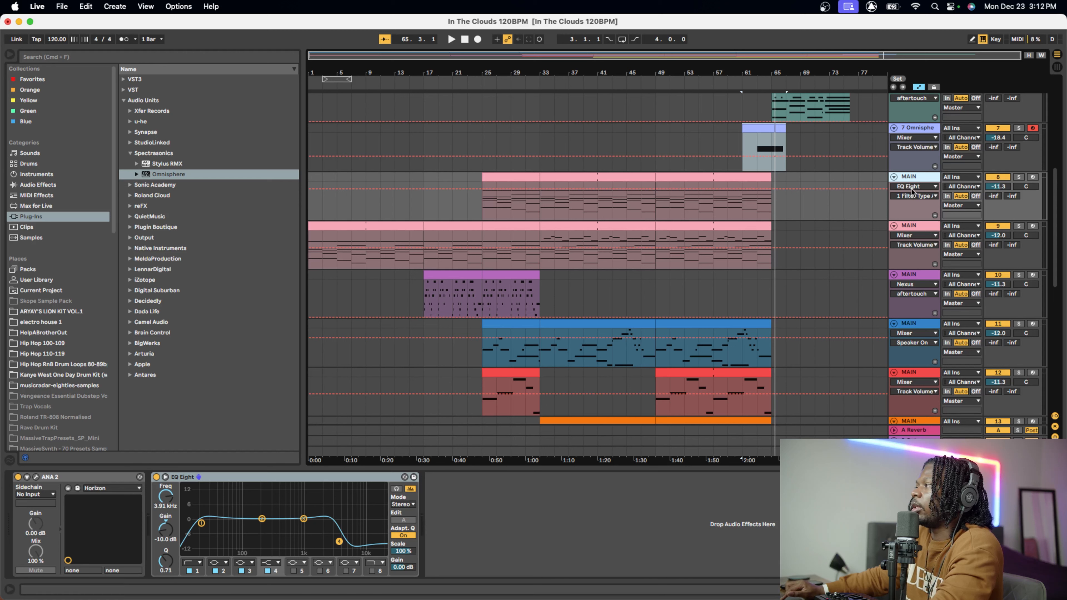
{"action": "left_click", "coordinate": [916, 196]}
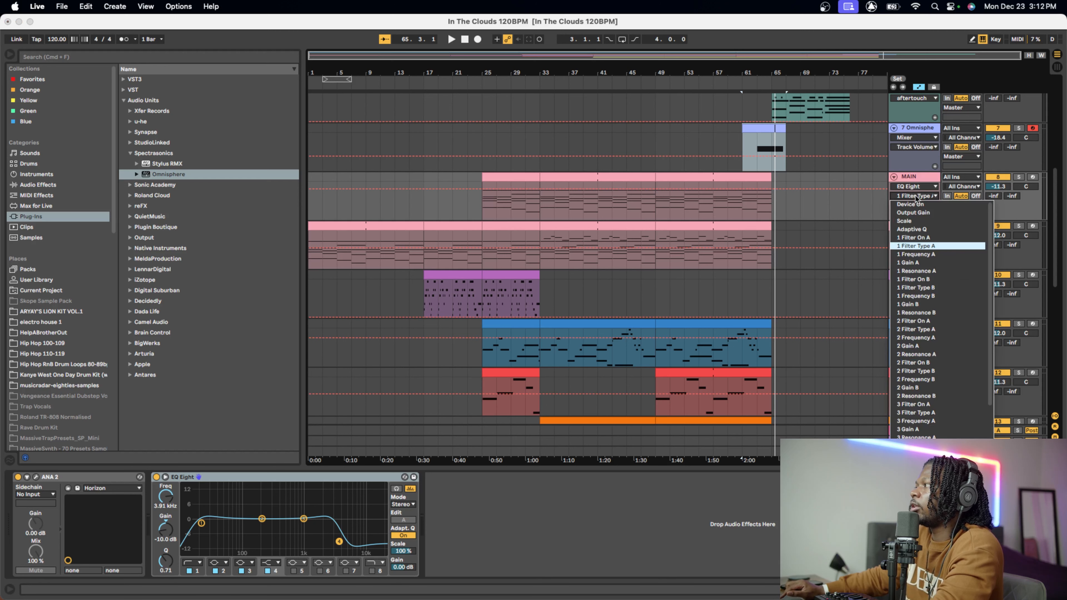
{"action": "left_click", "coordinate": [917, 197]}
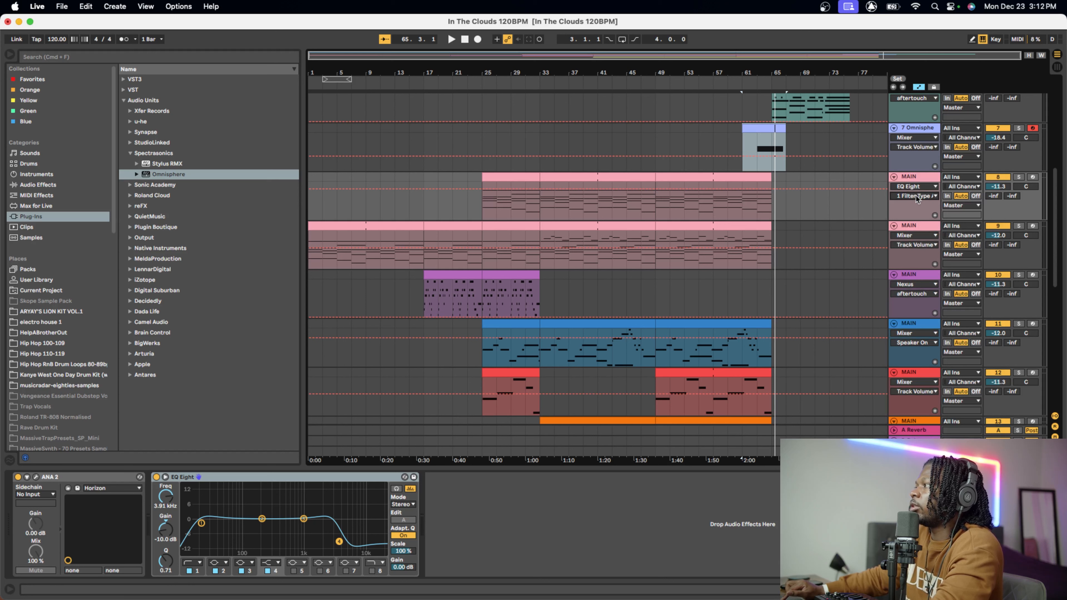
{"action": "left_click", "coordinate": [917, 197]}
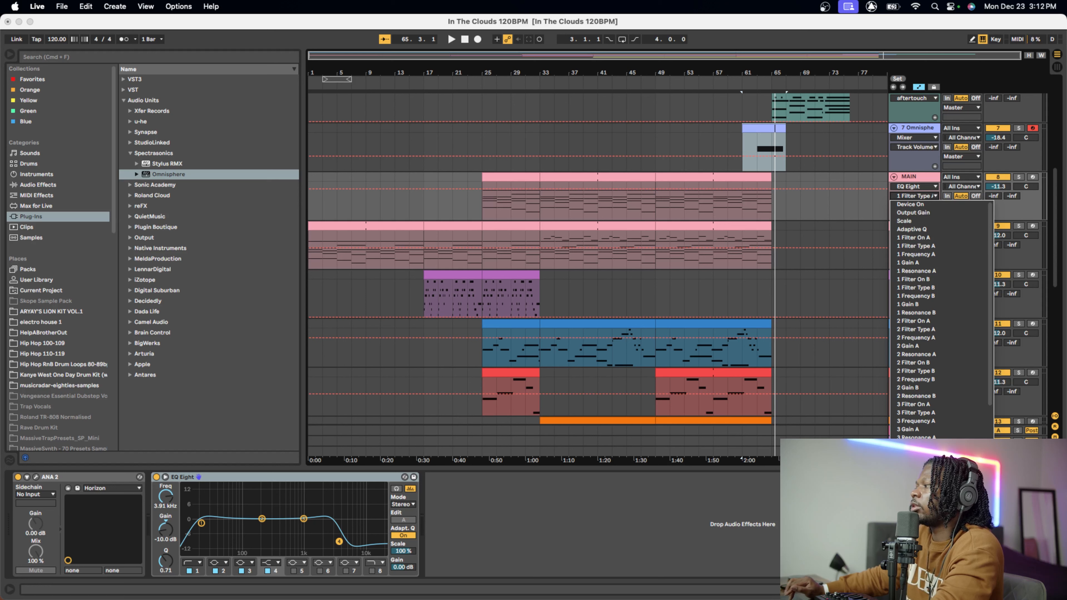
{"action": "left_click", "coordinate": [923, 190]}
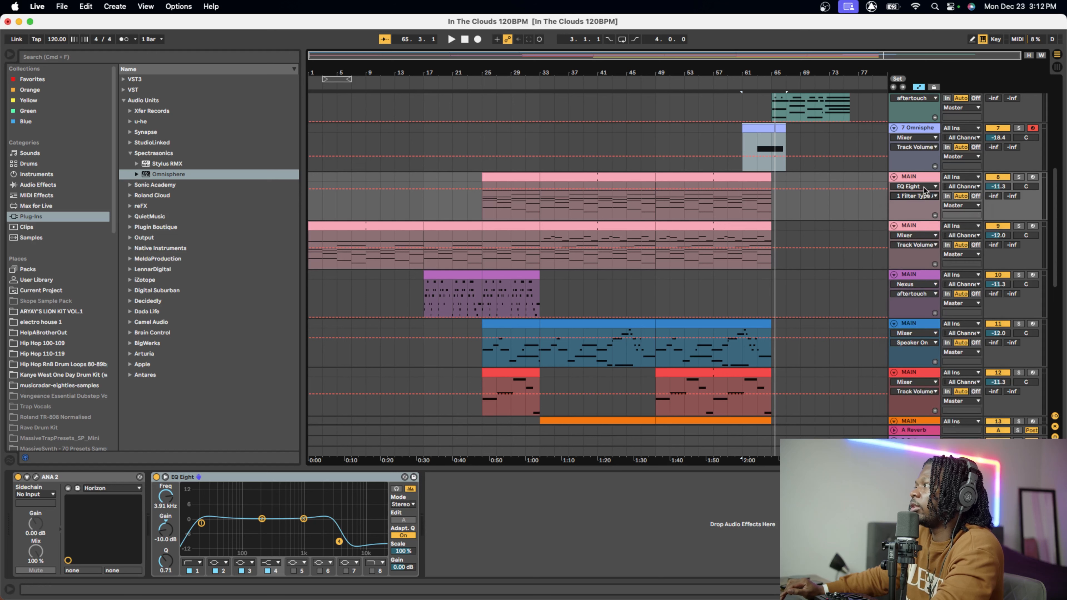
{"action": "left_click", "coordinate": [919, 190]}
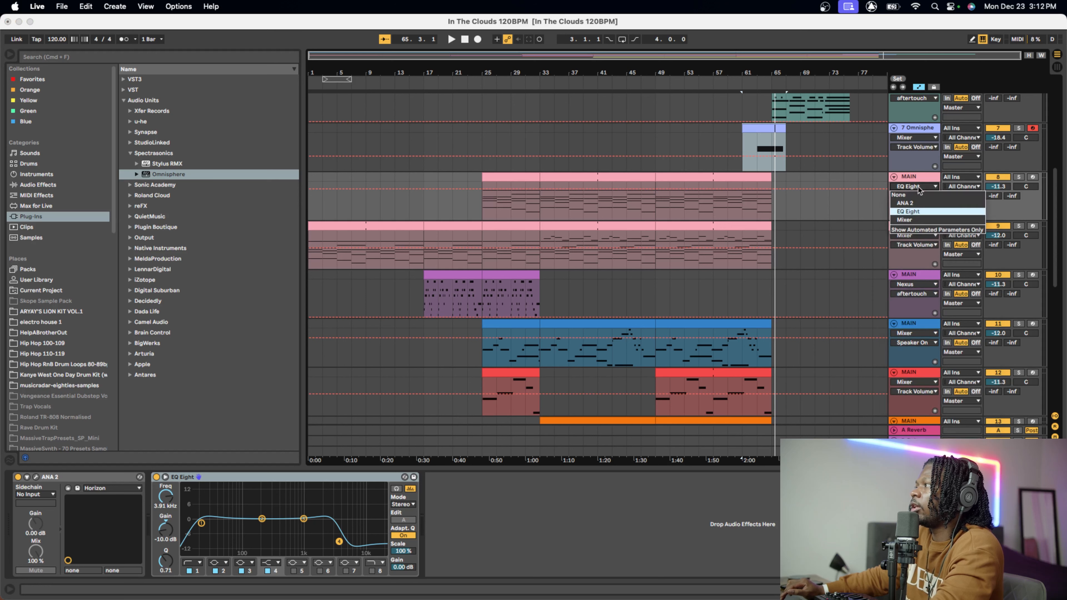
{"action": "left_click", "coordinate": [912, 212]}
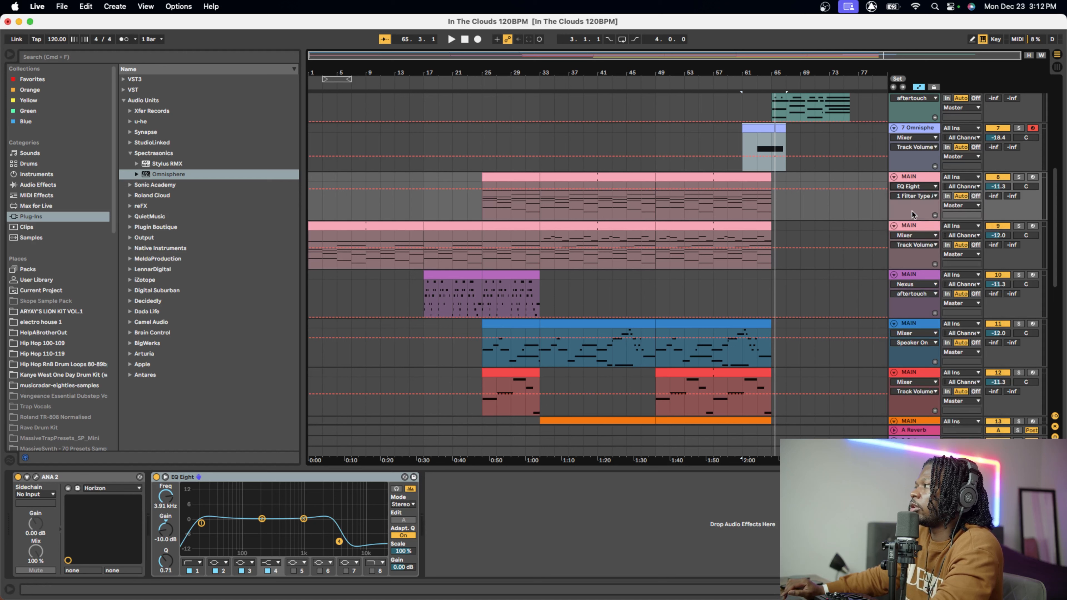
- Show EQ Eight's 1 Filter On A automation on MAIN track 8 and add a breakpoint at about bar 41 with the value On
{"action": "left_click", "coordinate": [909, 197]}
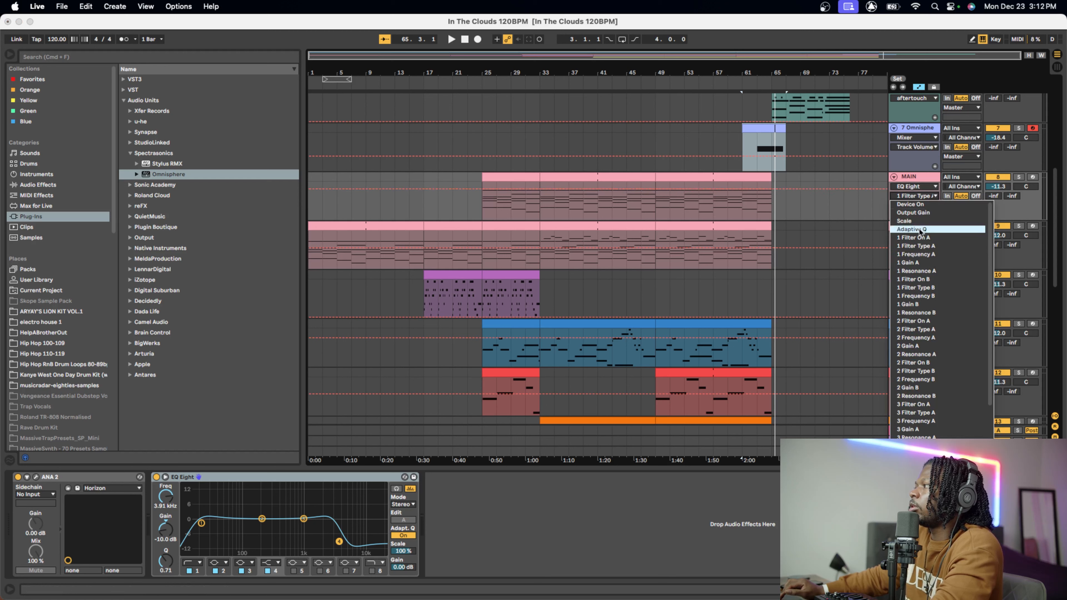
{"action": "left_click", "coordinate": [931, 239]}
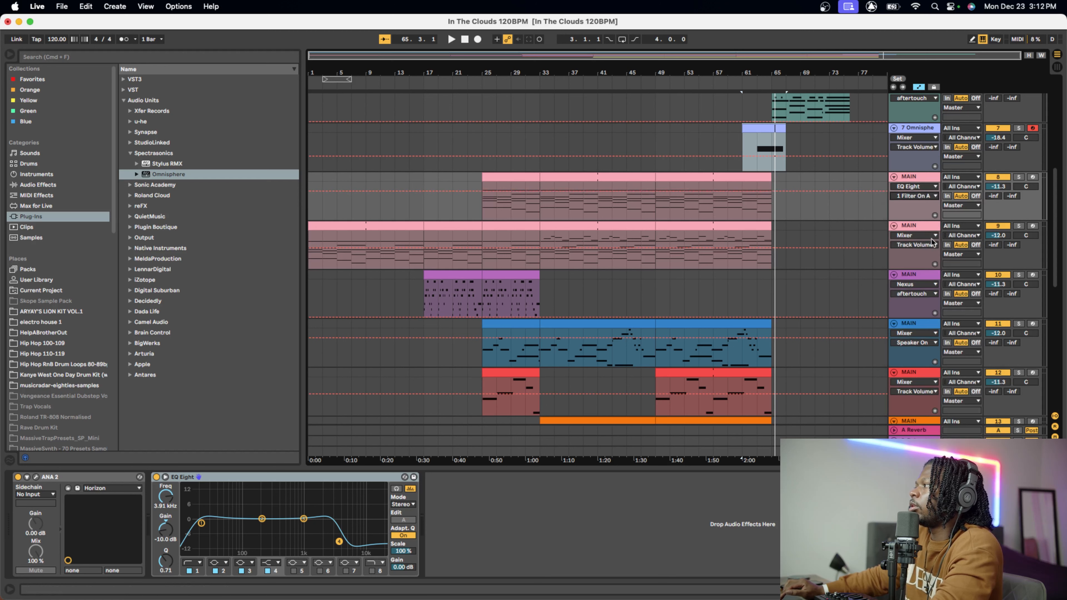
{"action": "left_click", "coordinate": [601, 191]}
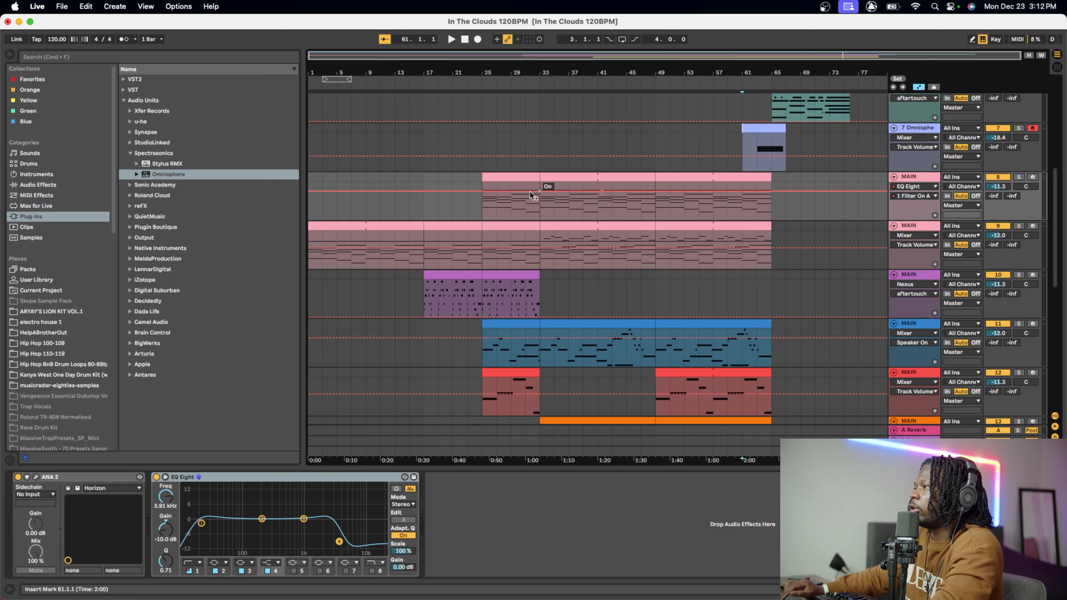
{"action": "mouse_move", "coordinate": [493, 192]}
{"action": "left_mouse_down"}
{"action": "mouse_move", "coordinate": [492, 210]}
{"action": "mouse_move", "coordinate": [511, 209]}
{"action": "mouse_move", "coordinate": [601, 192]}
{"action": "left_mouse_up"}
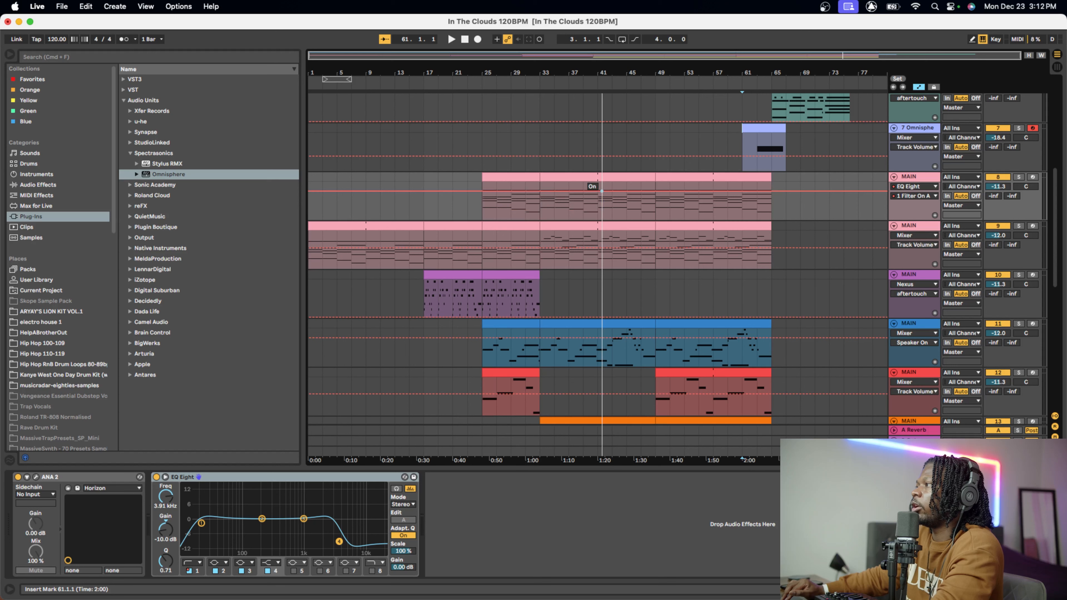
- Switch the displayed automation on MAIN track 8 to EQ Eight's 1 Frequency A, viewing 1 Filter Type A on the way
{"action": "left_click", "coordinate": [920, 196]}
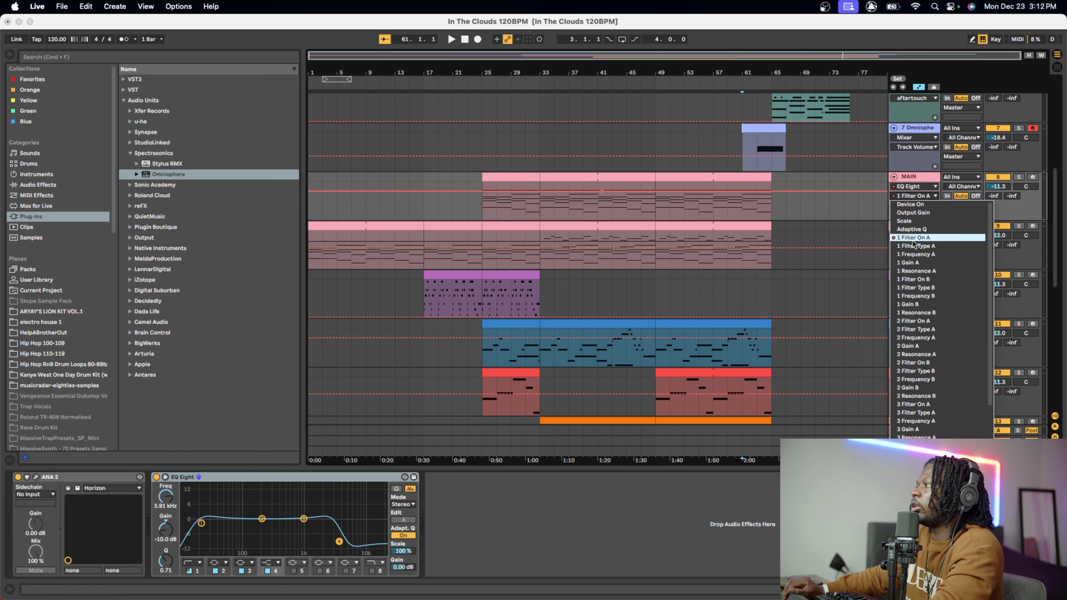
{"action": "left_click", "coordinate": [913, 246]}
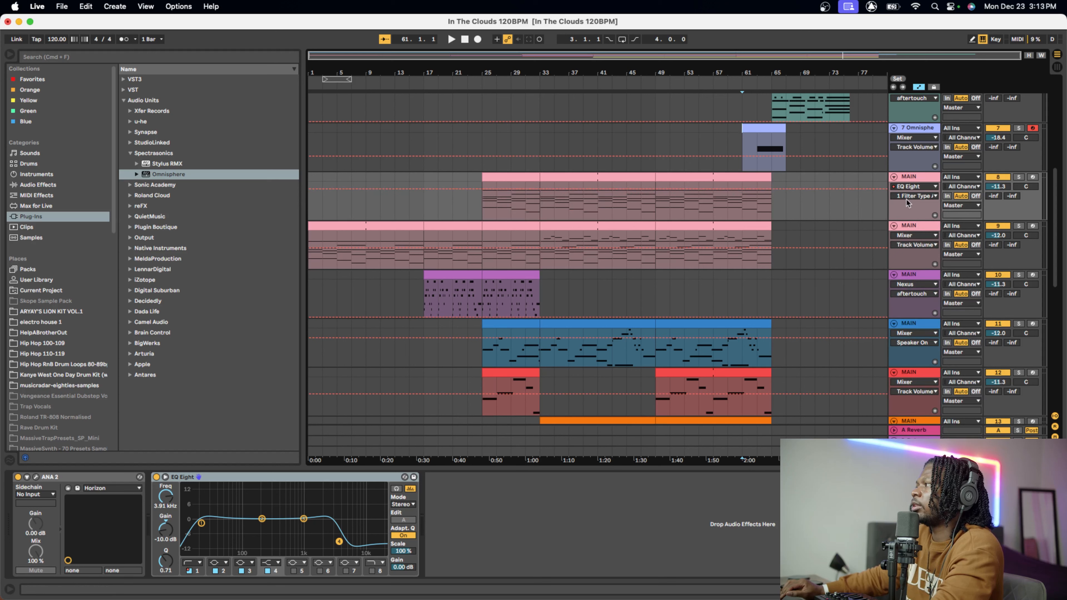
{"action": "left_click", "coordinate": [915, 196]}
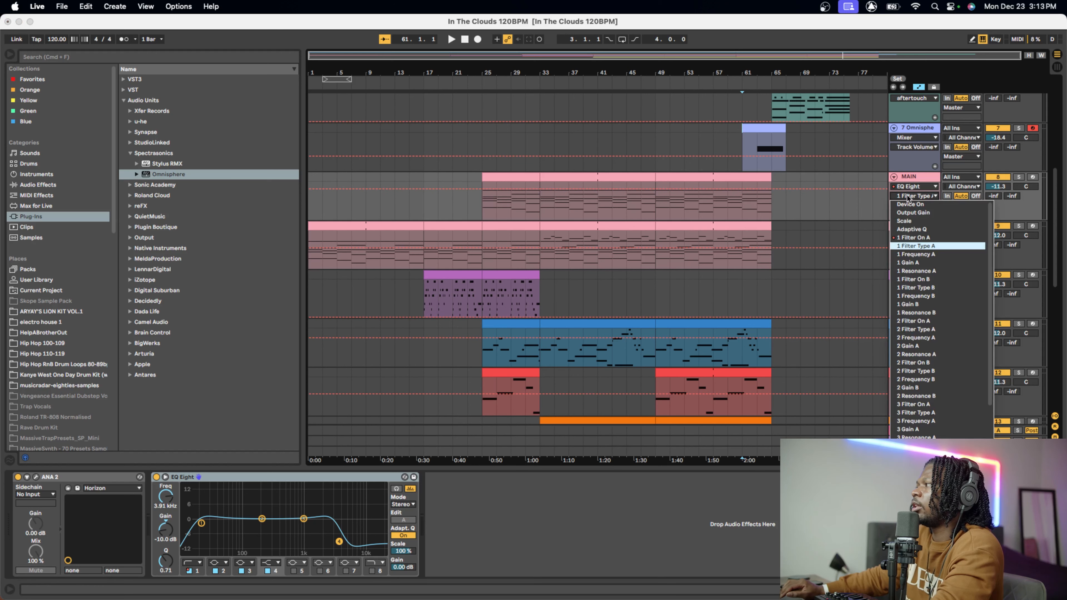
{"action": "left_click", "coordinate": [915, 254]}
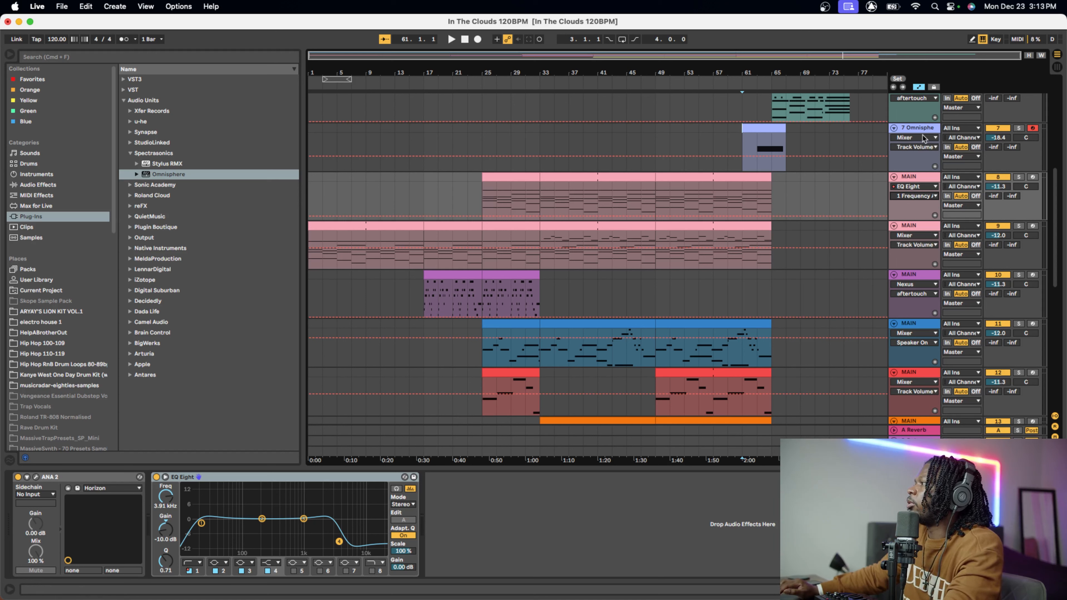
- Draw a Track Volume fade-in on the Omnisphere track, rising from -inf dB about halfway through bar 62 to -18.4 dB just past bar 63
{"action": "left_click", "coordinate": [915, 147]}
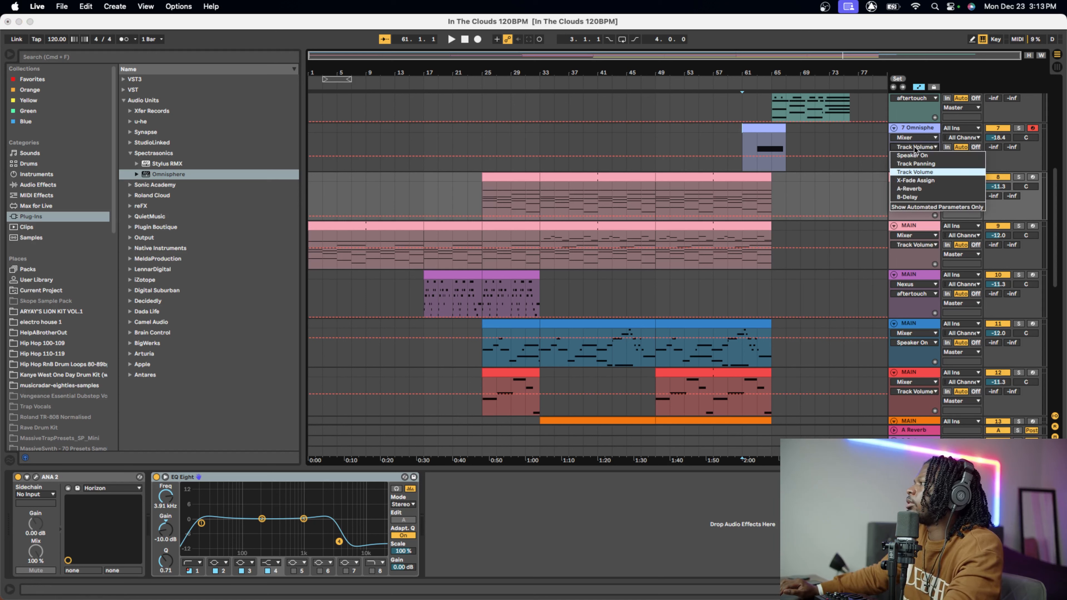
{"action": "left_click", "coordinate": [914, 149]}
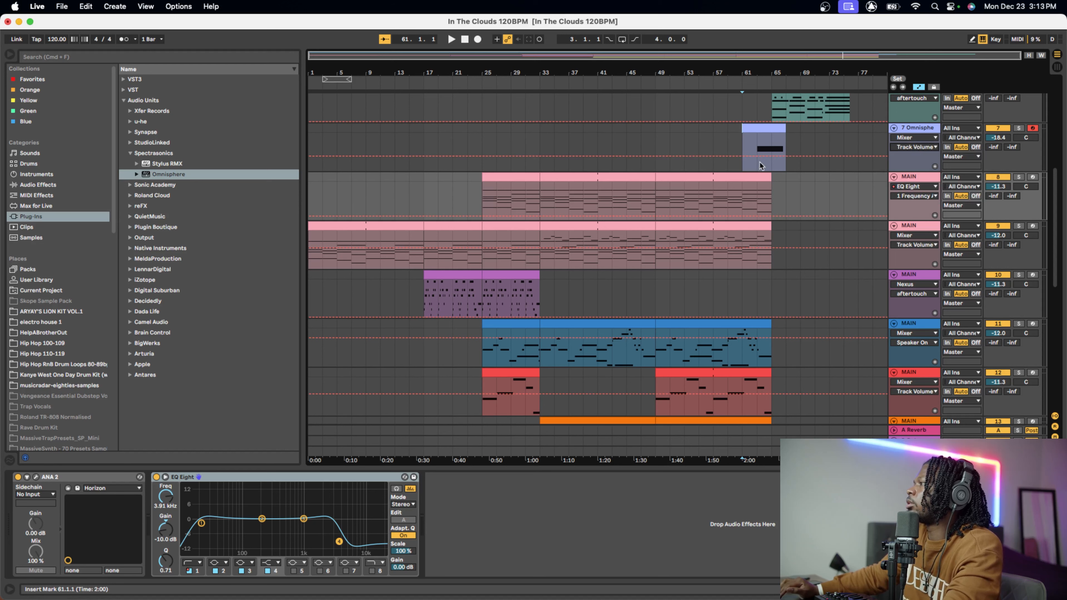
{"action": "scroll", "coordinate": [756, 156], "scroll_direction": "up", "scroll_amount": 10}
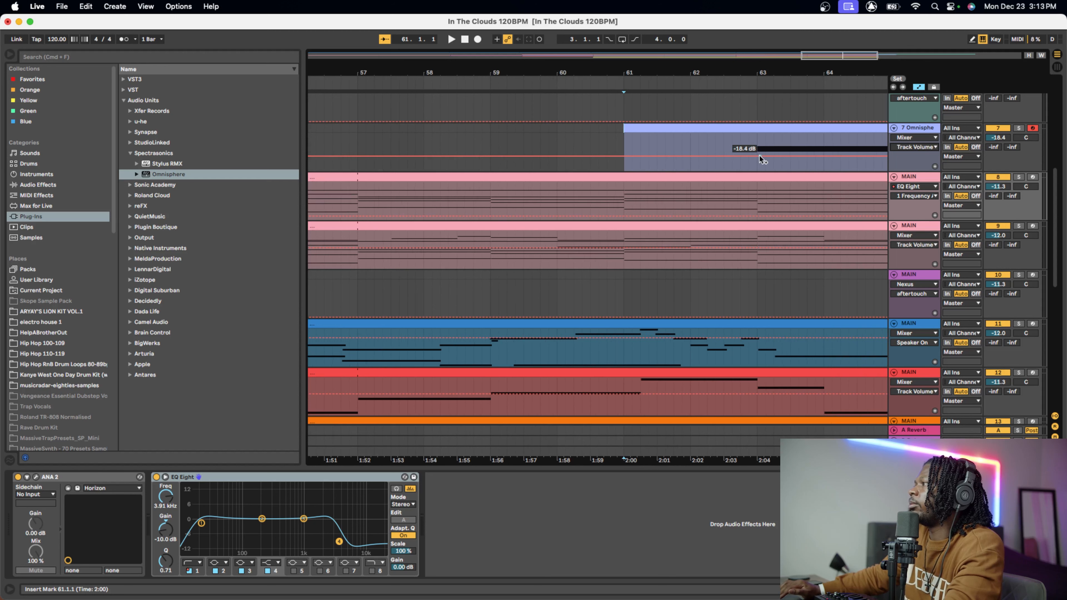
{"action": "left_click", "coordinate": [759, 155]}
{"action": "left_click_drag", "start_coordinate": [746, 155], "coordinate": [774, 156]}
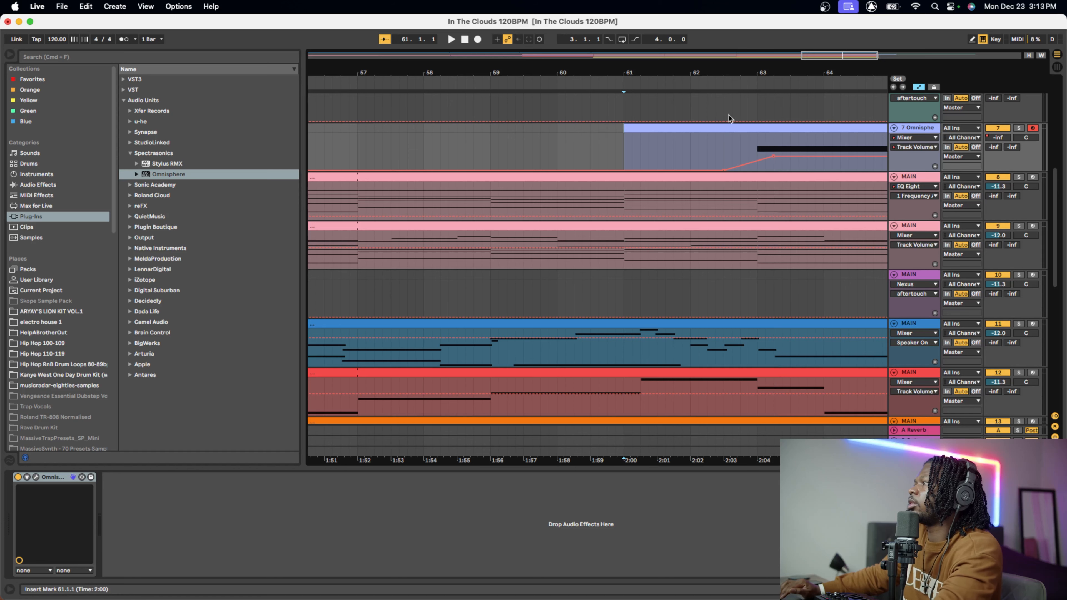
- Play the transition and shift the Omnisphere volume ramp's breakpoints to about three-quarters through bar 62 and almost halfway through bar 63
{"action": "key", "text": "space"}
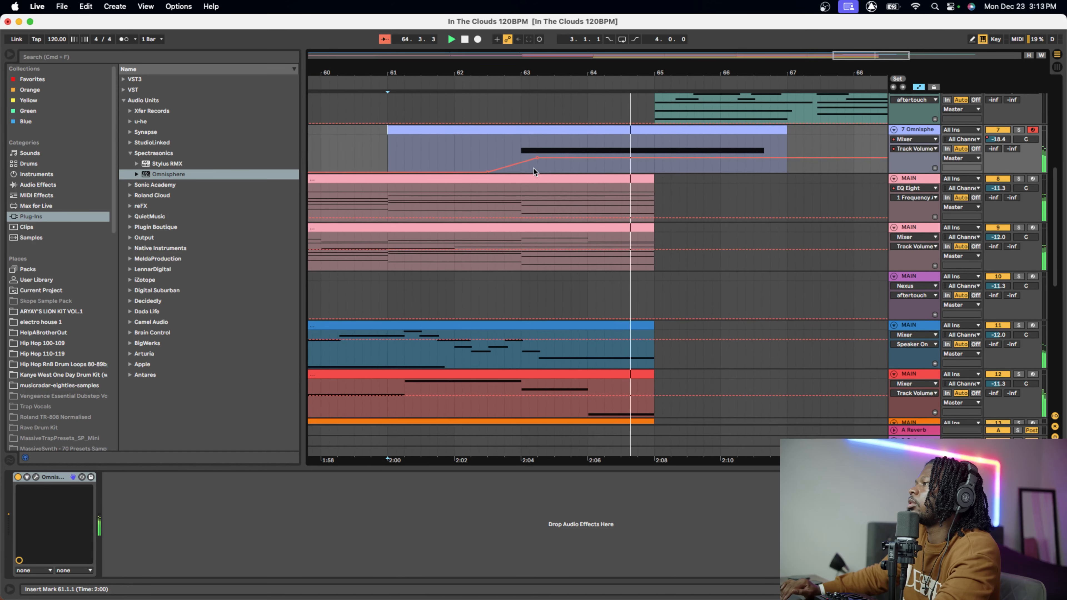
{"action": "left_click_drag", "start_coordinate": [537, 157], "coordinate": [546, 157]}
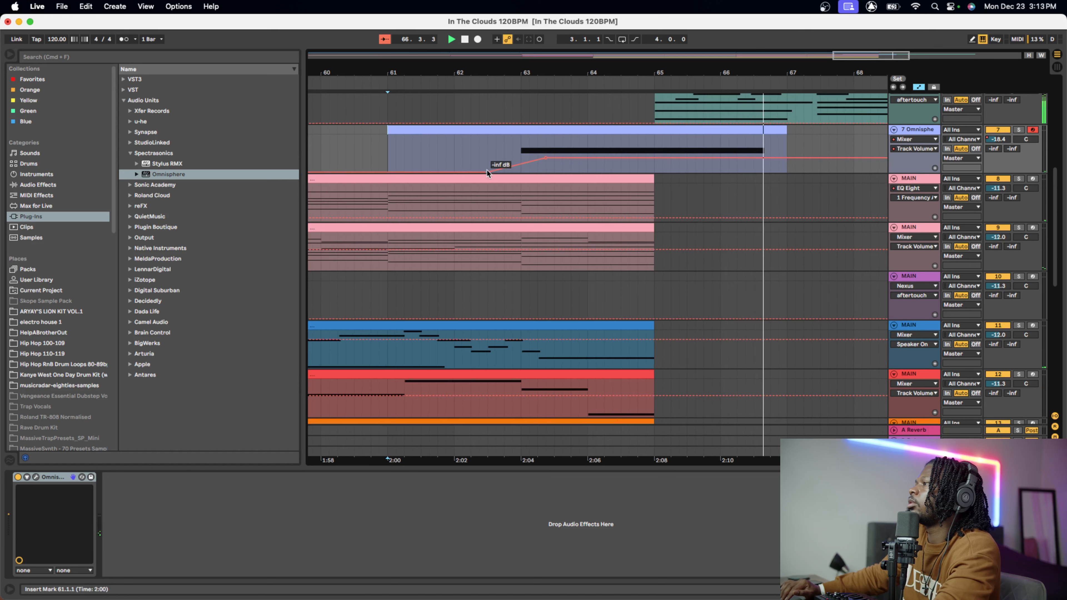
{"action": "left_click_drag", "start_coordinate": [487, 174], "coordinate": [503, 172]}
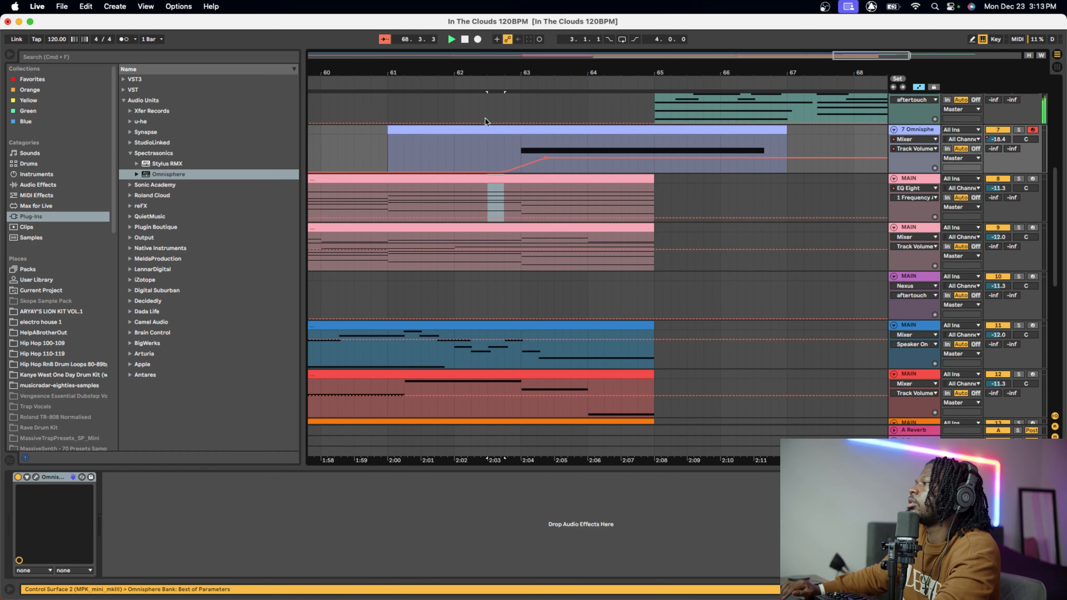
- Replay the transition from 62.2.3 to hear the Omnisphere fade-in, and look over the surrounding arrangement
{"action": "left_click", "coordinate": [480, 107]}
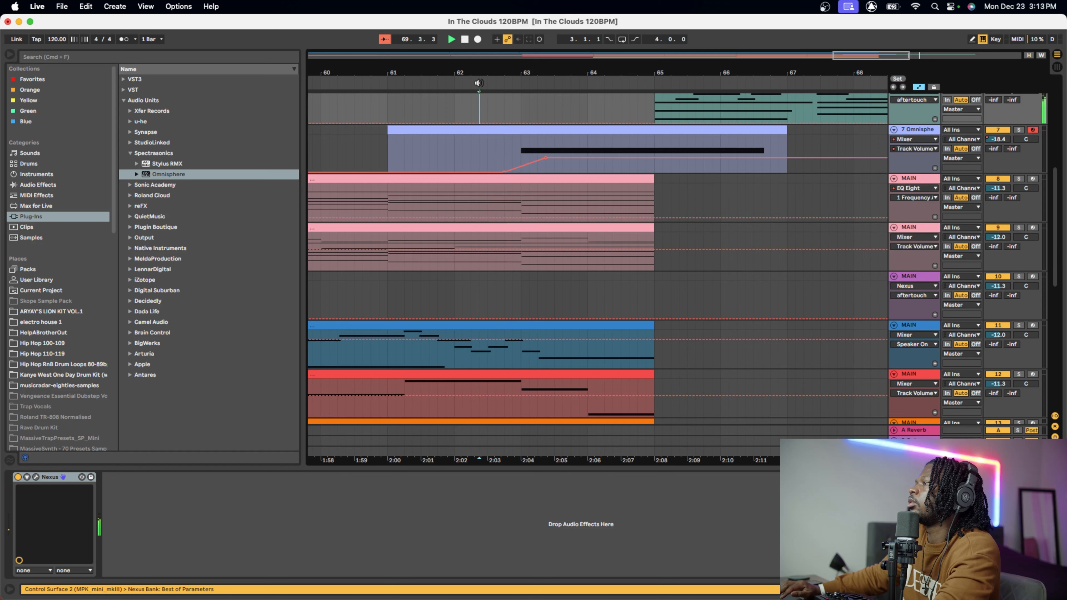
{"action": "left_click", "coordinate": [478, 83]}
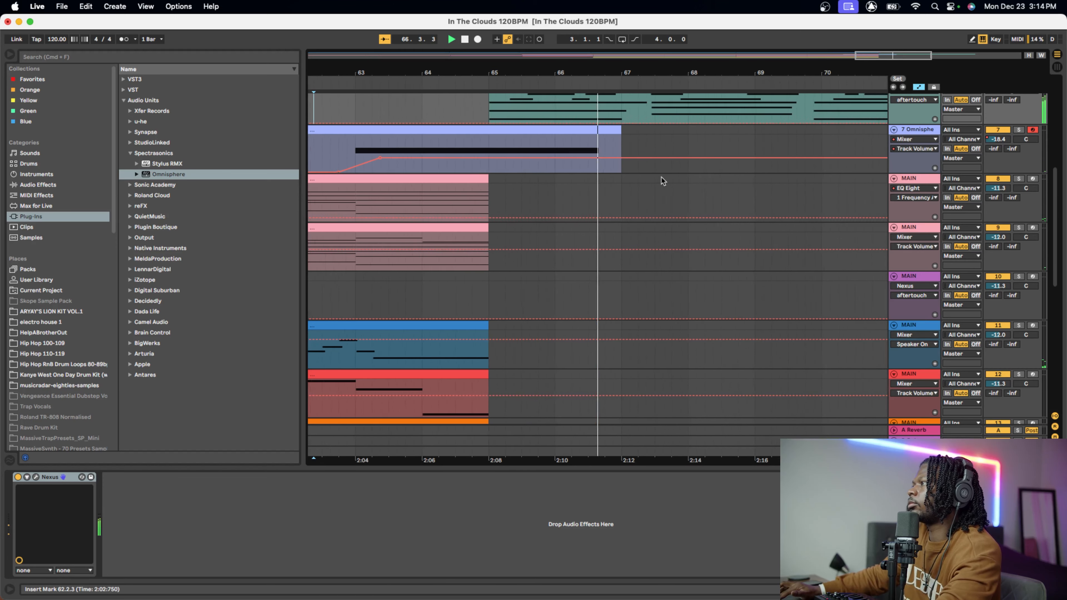
{"action": "scroll", "coordinate": [661, 178], "scroll_direction": "down", "scroll_amount": 9}
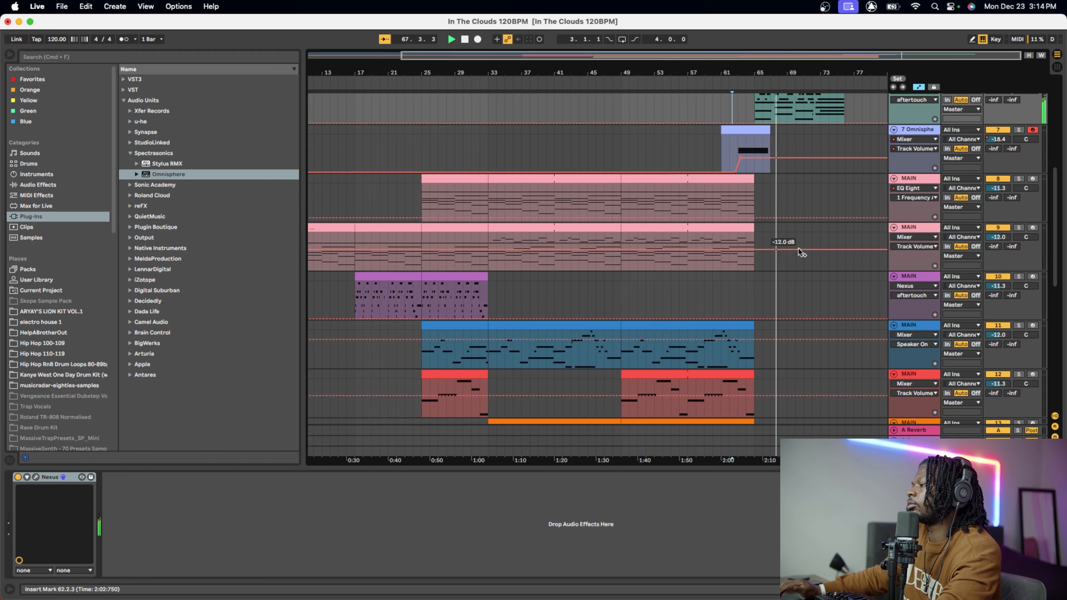